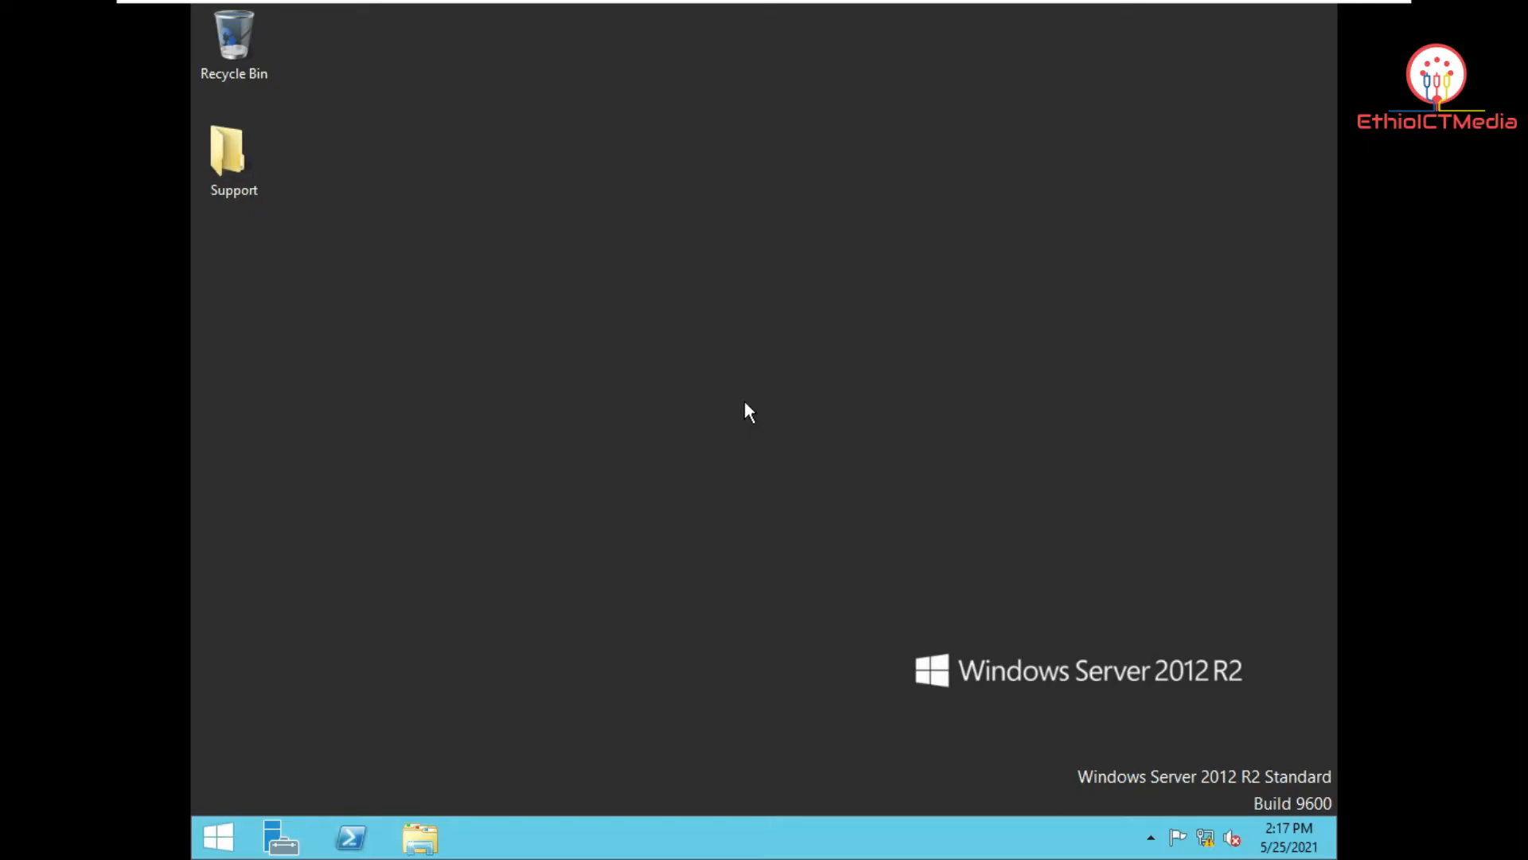
Step: Switch to the Windows 10 virtual machine and back to the Windows Server 2012 VM
mouse_move(1000, 2)
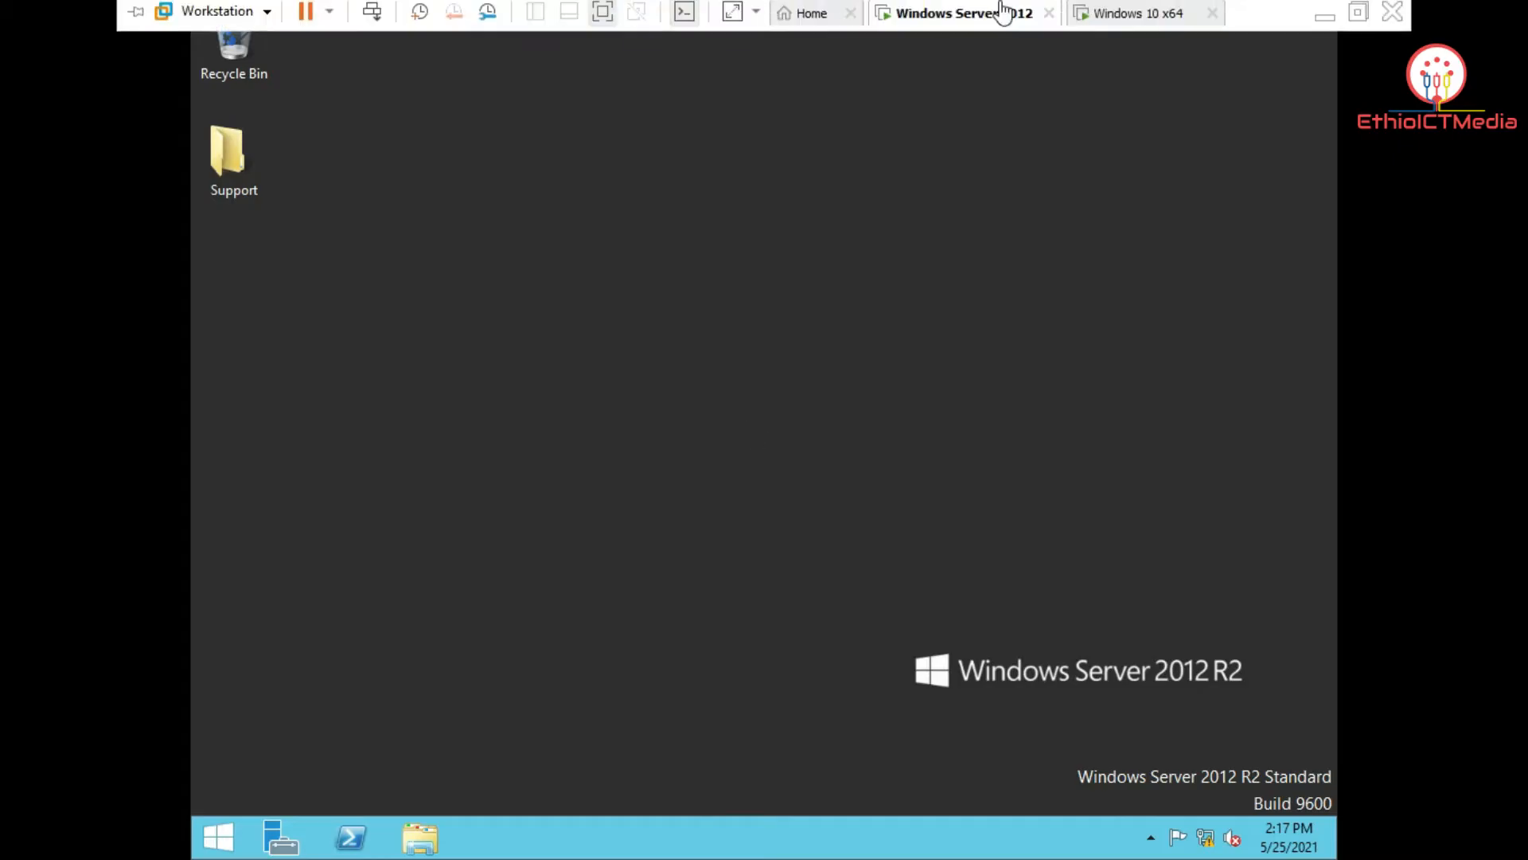
left_click(1158, 19)
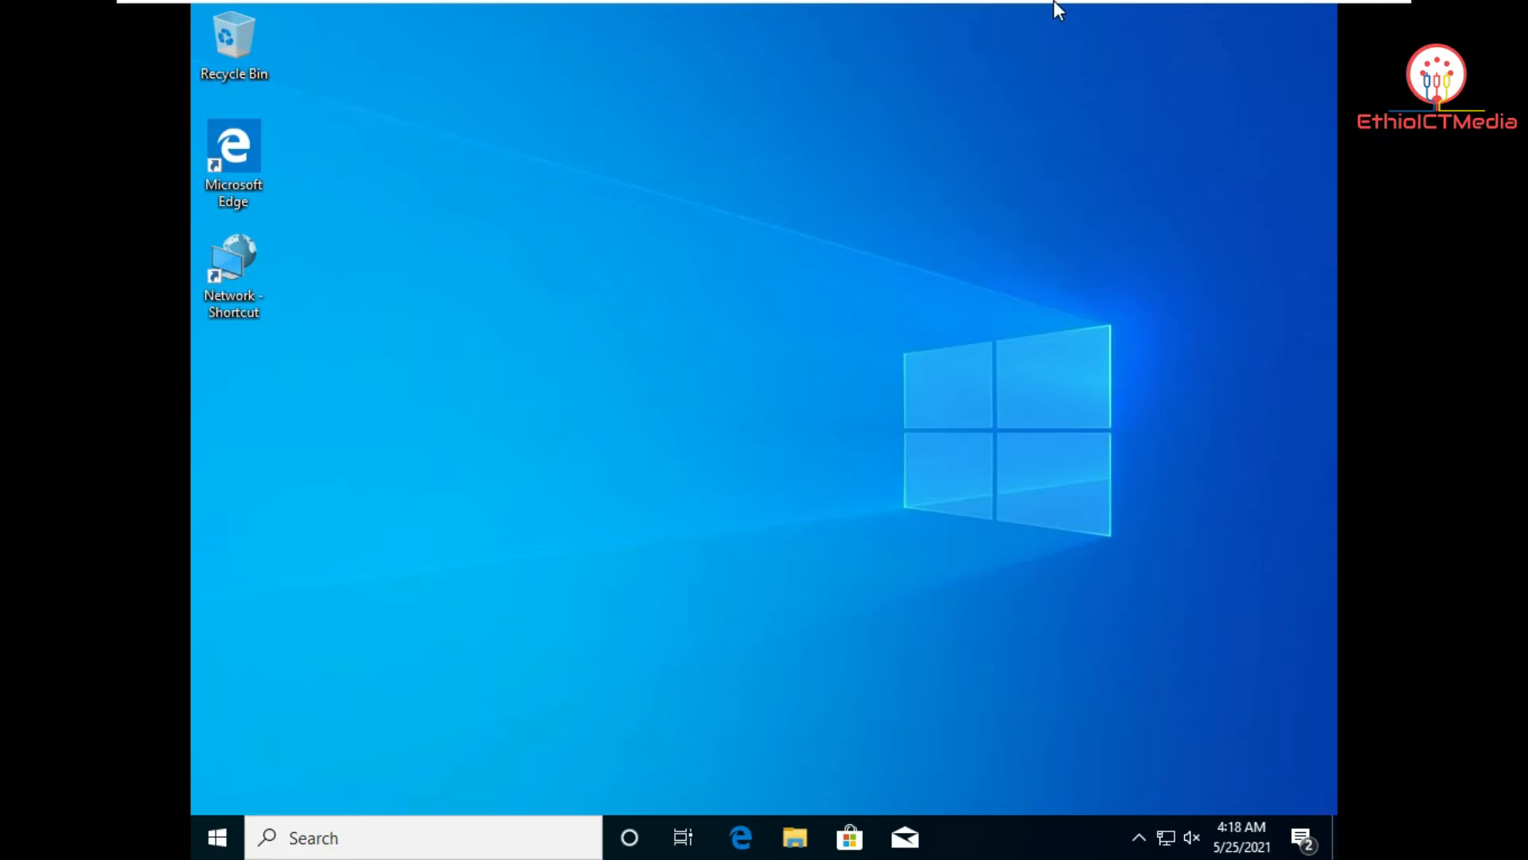
mouse_move(1054, 3)
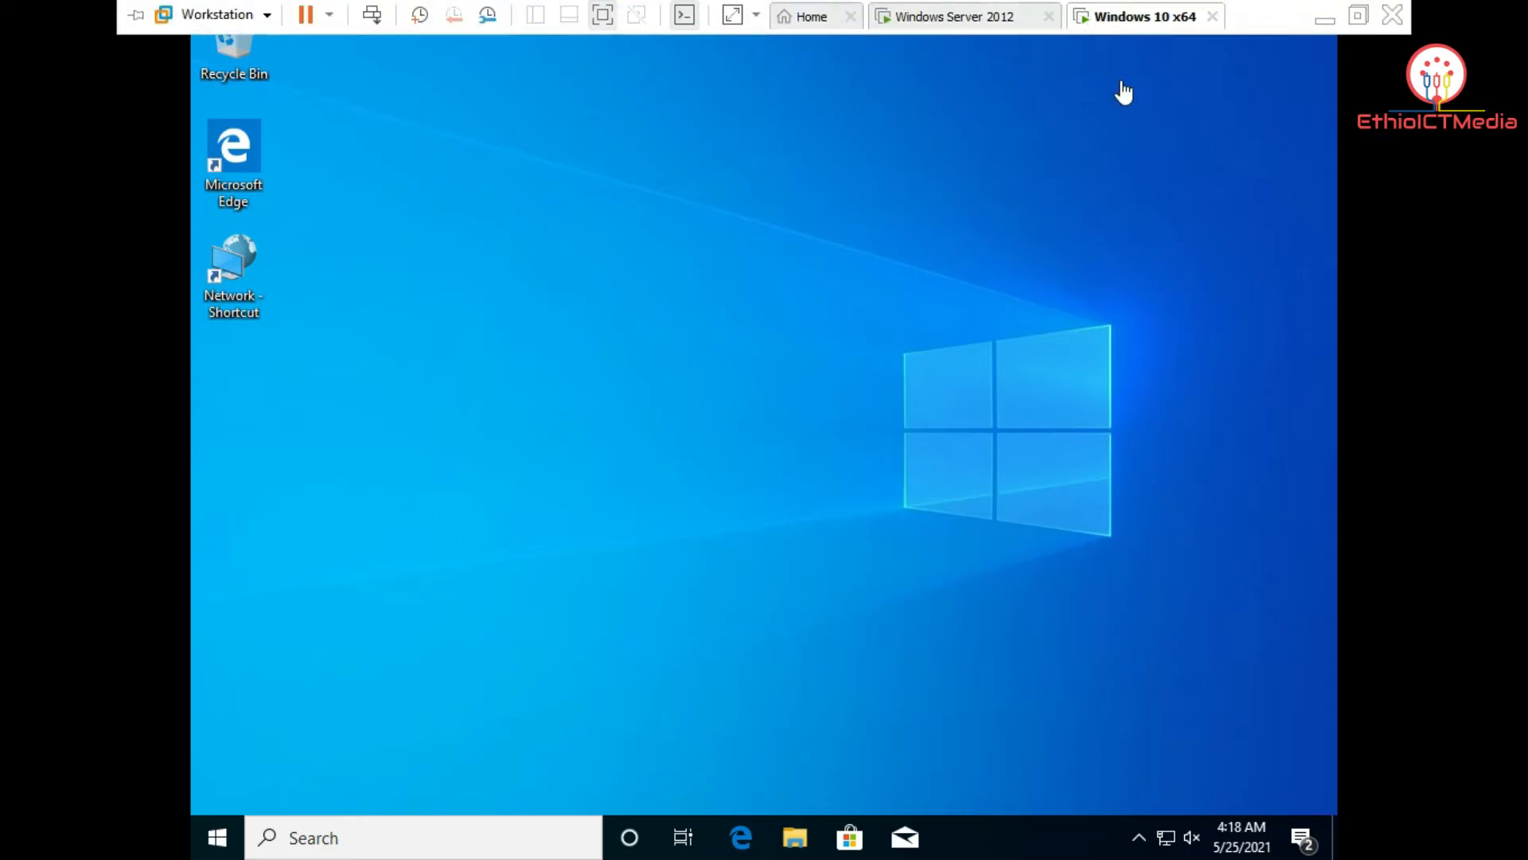
left_click(921, 16)
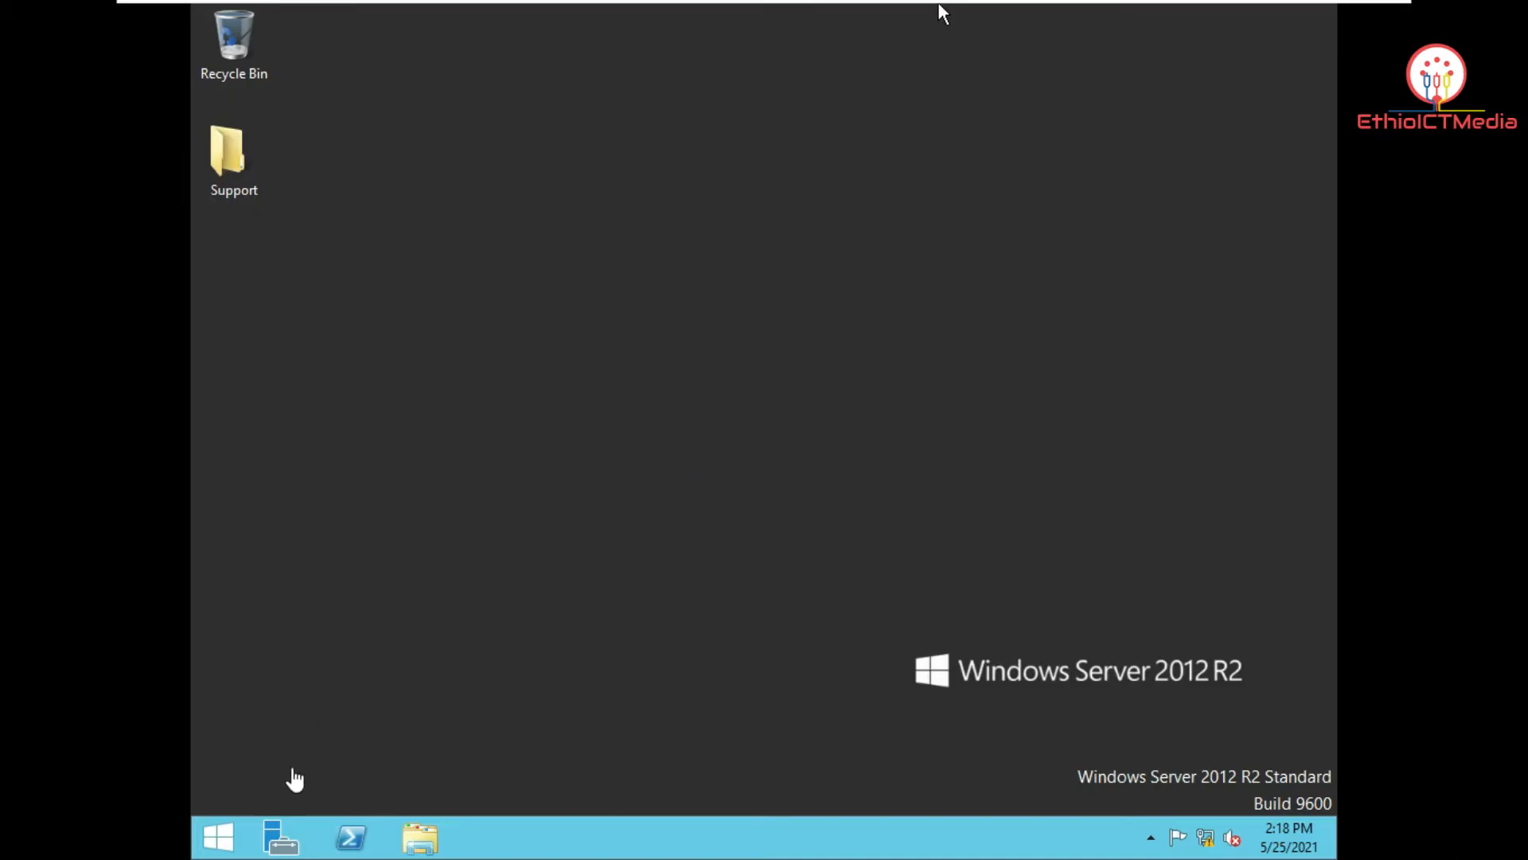
Step: Open Server Manager and show Local Server properties for ICTServer (IP 192.168.100.1)
left_click(283, 836)
left_click(278, 836)
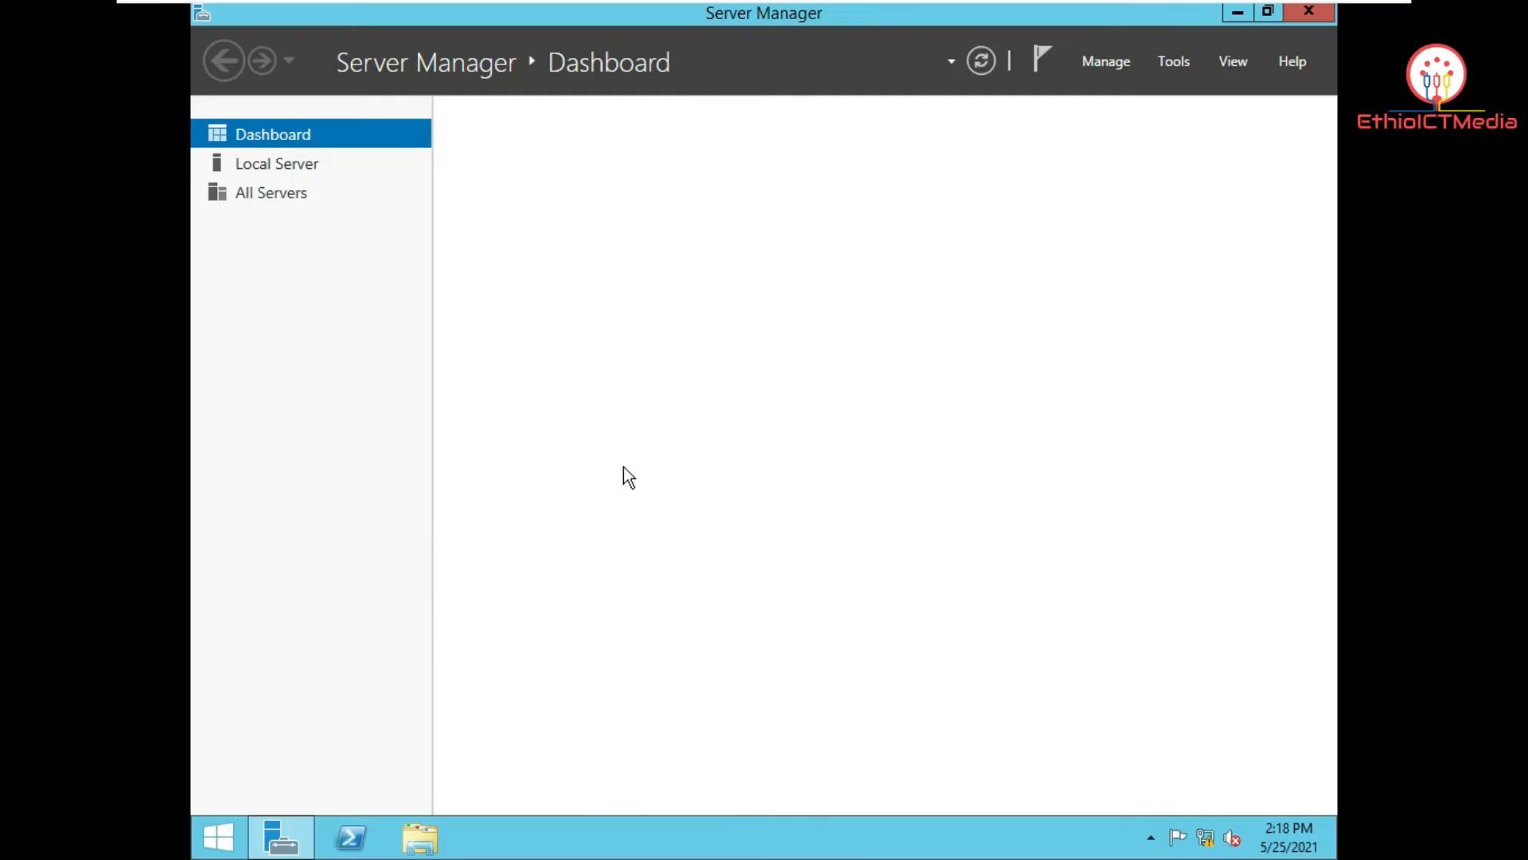
left_click(276, 166)
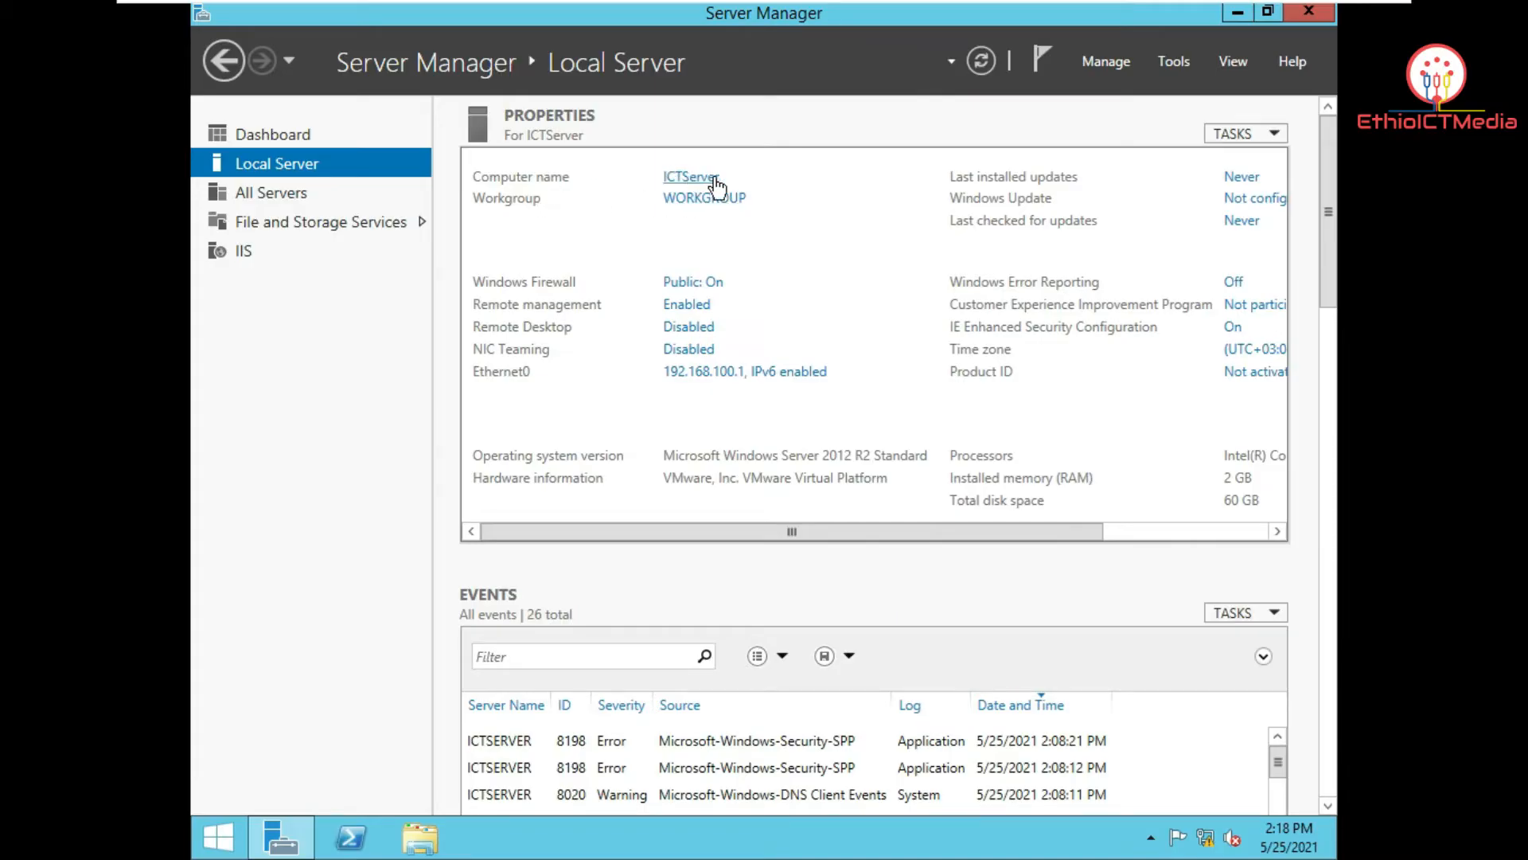
left_click(720, 372)
right_click(538, 255)
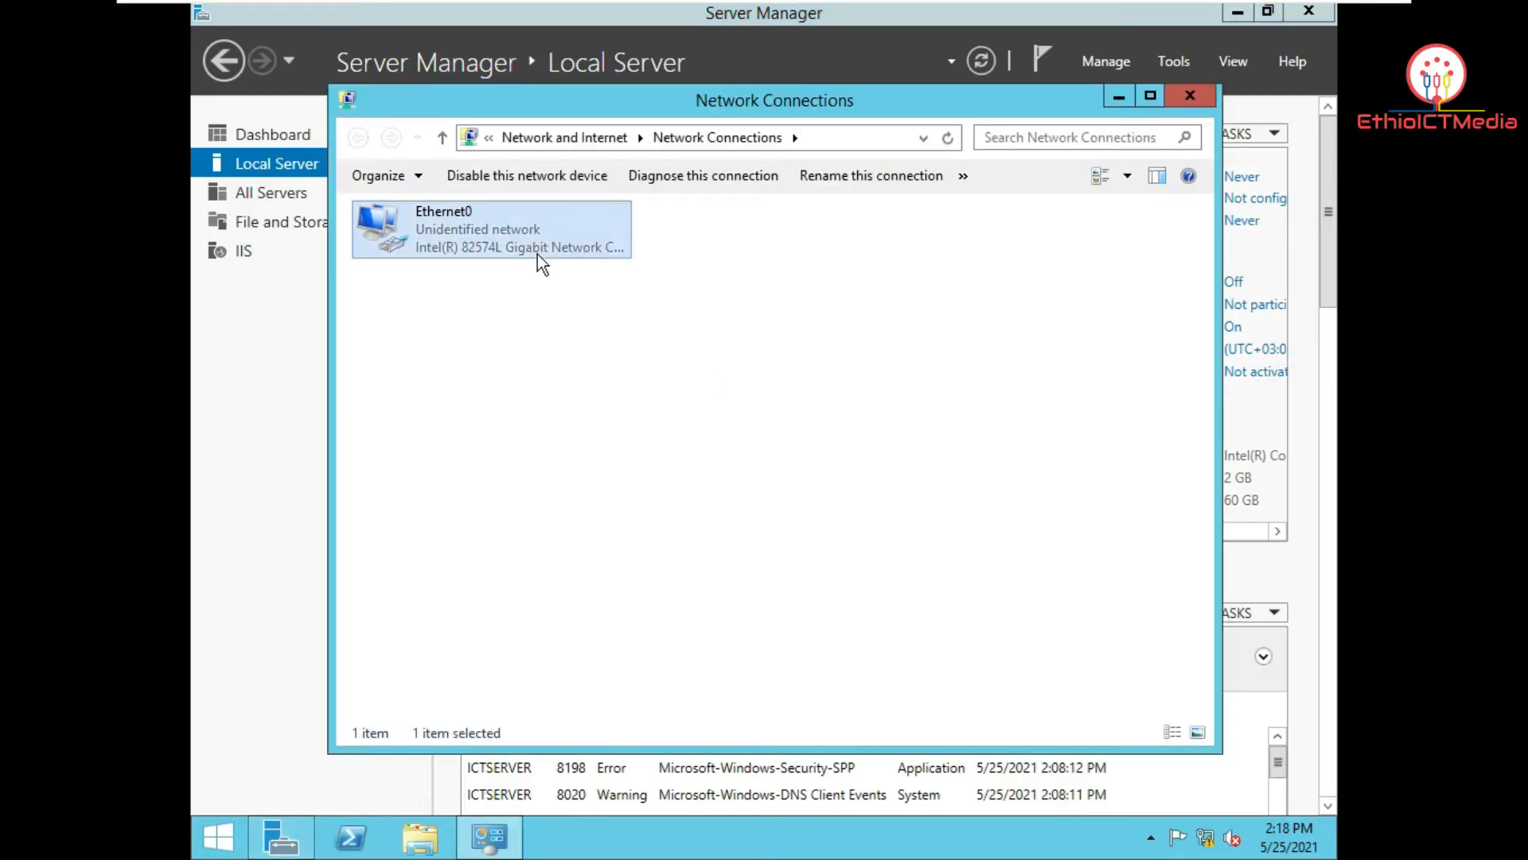
left_click(645, 450)
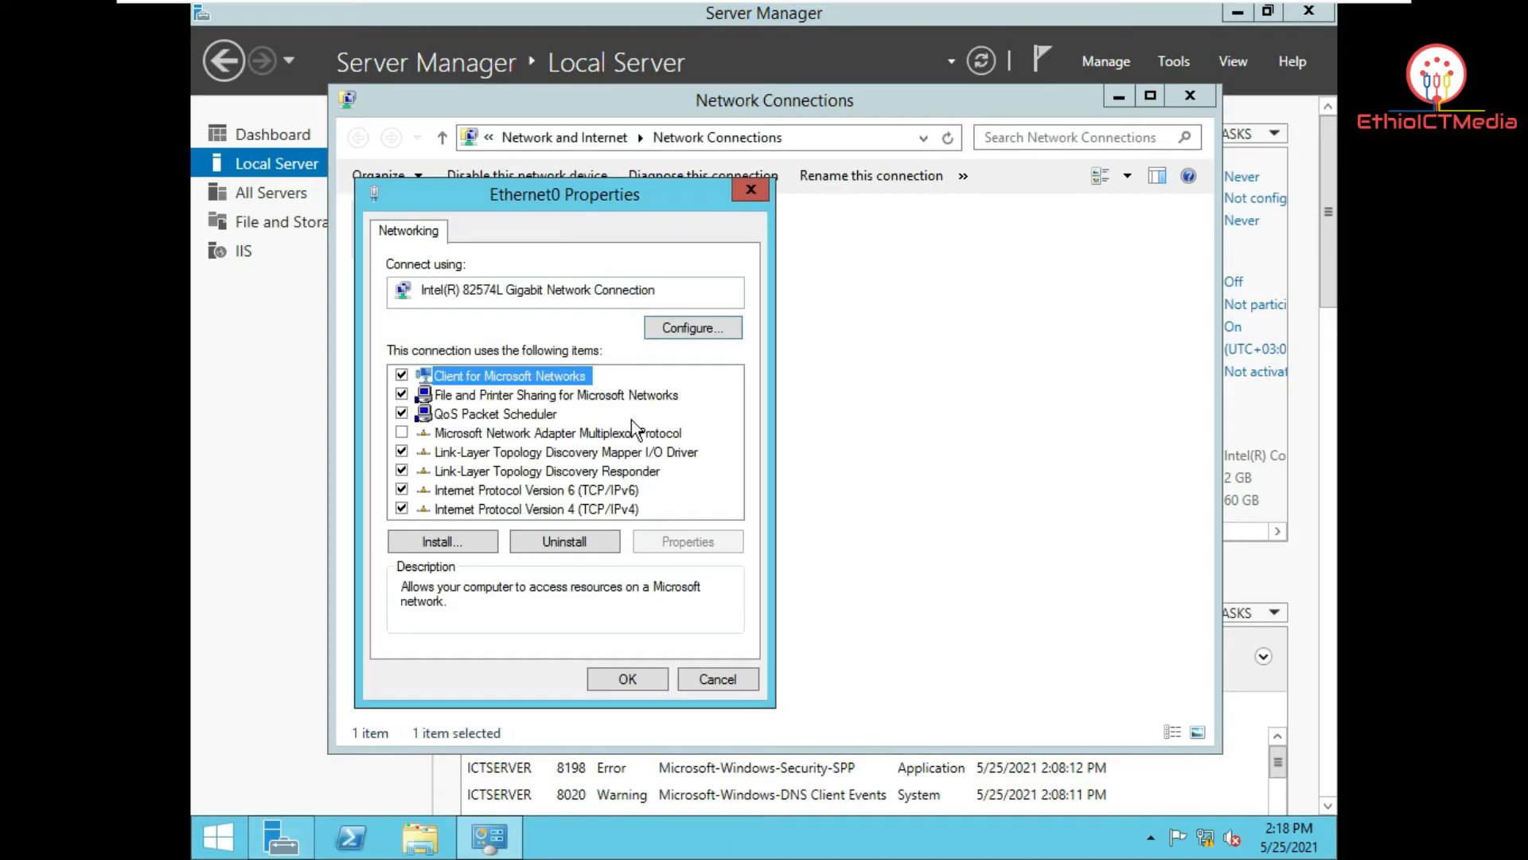
left_click(623, 507)
left_click(725, 539)
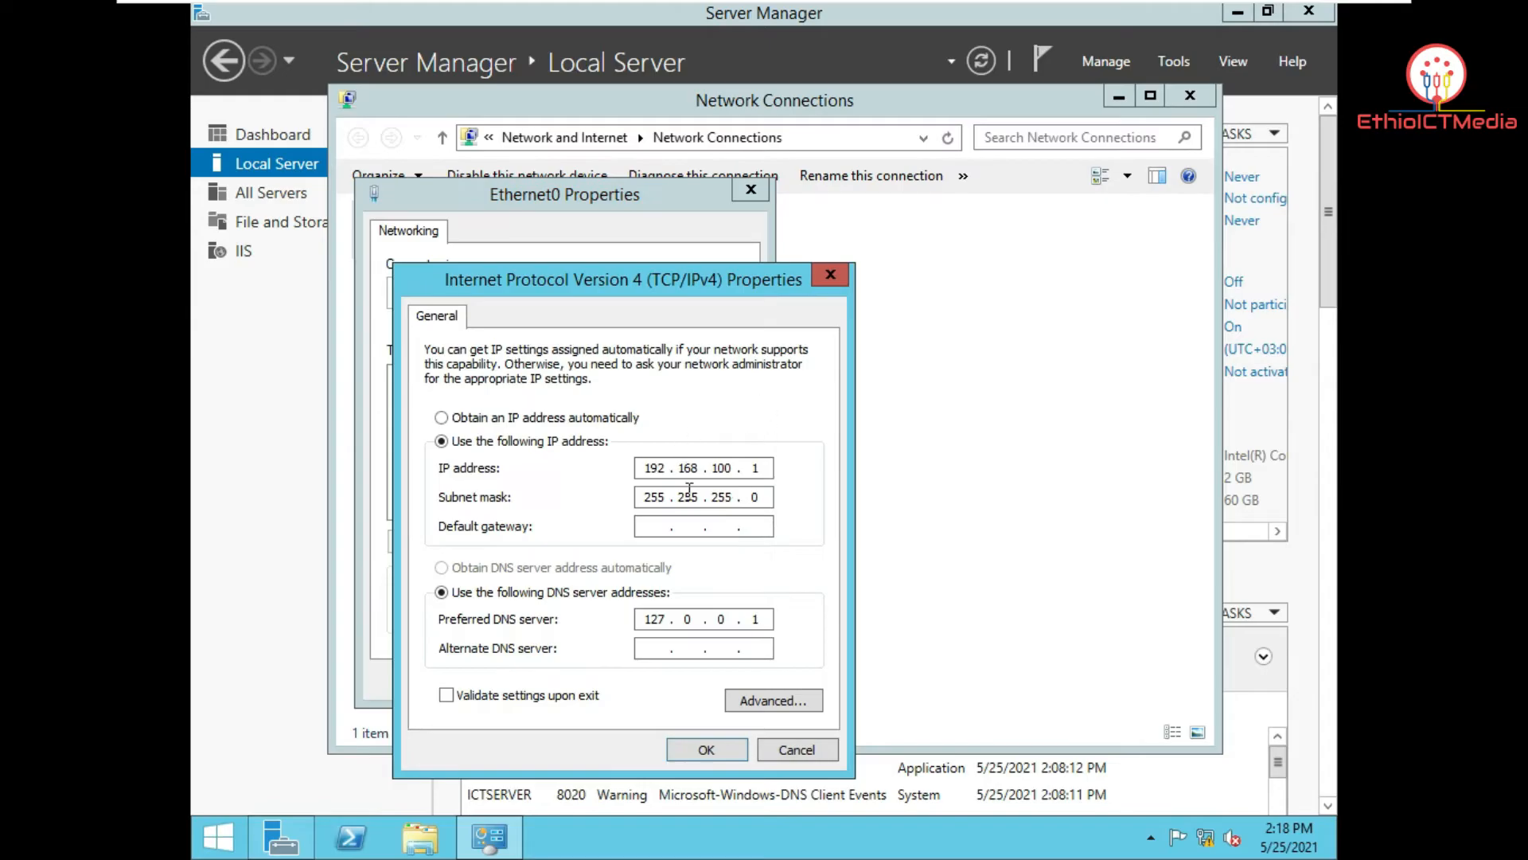
left_click_drag(705, 279, 714, 140)
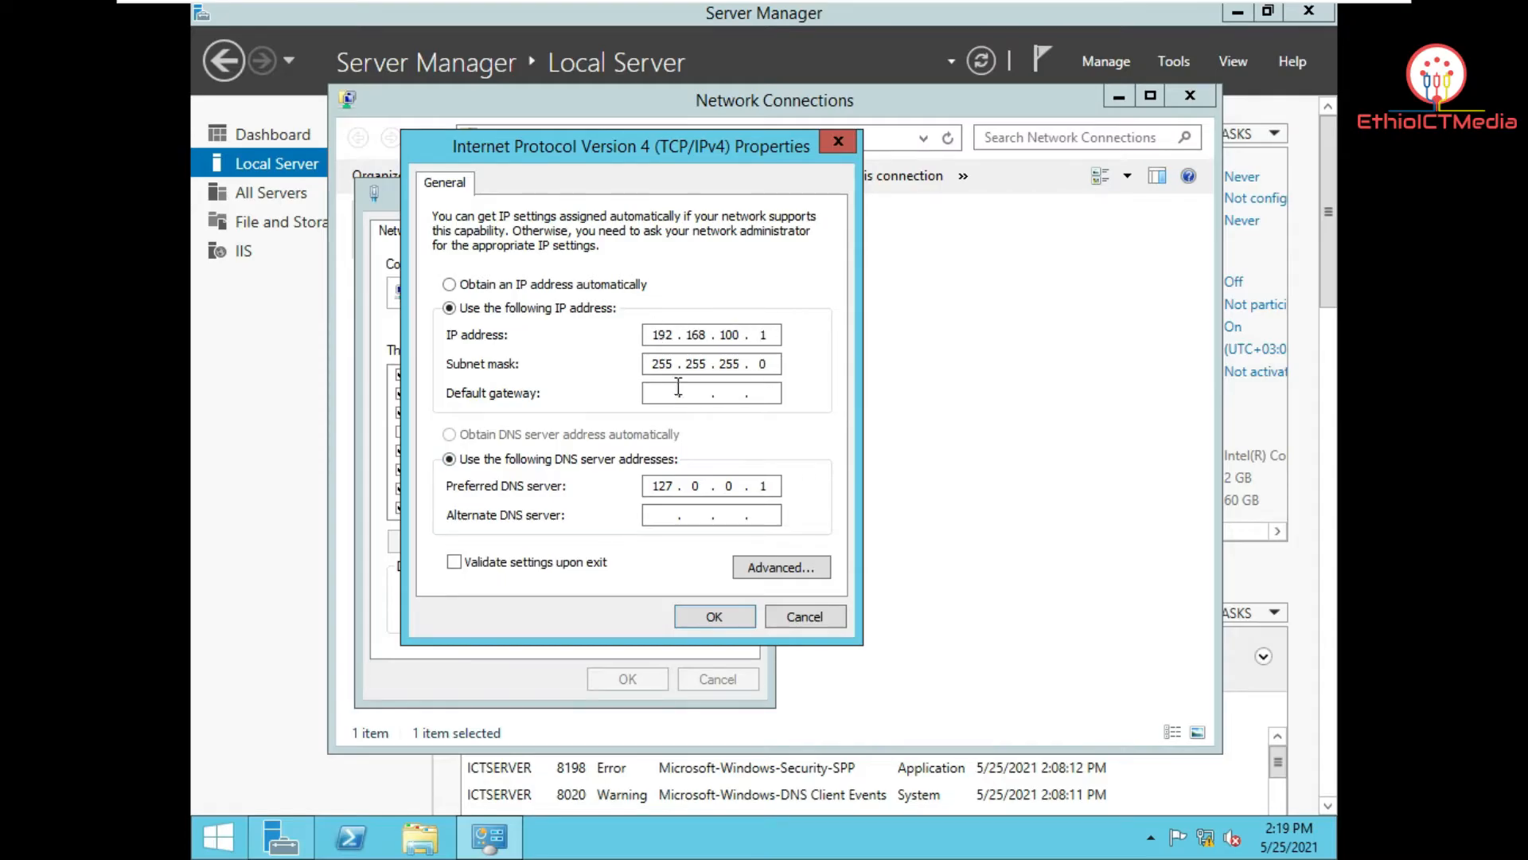
left_click(715, 618)
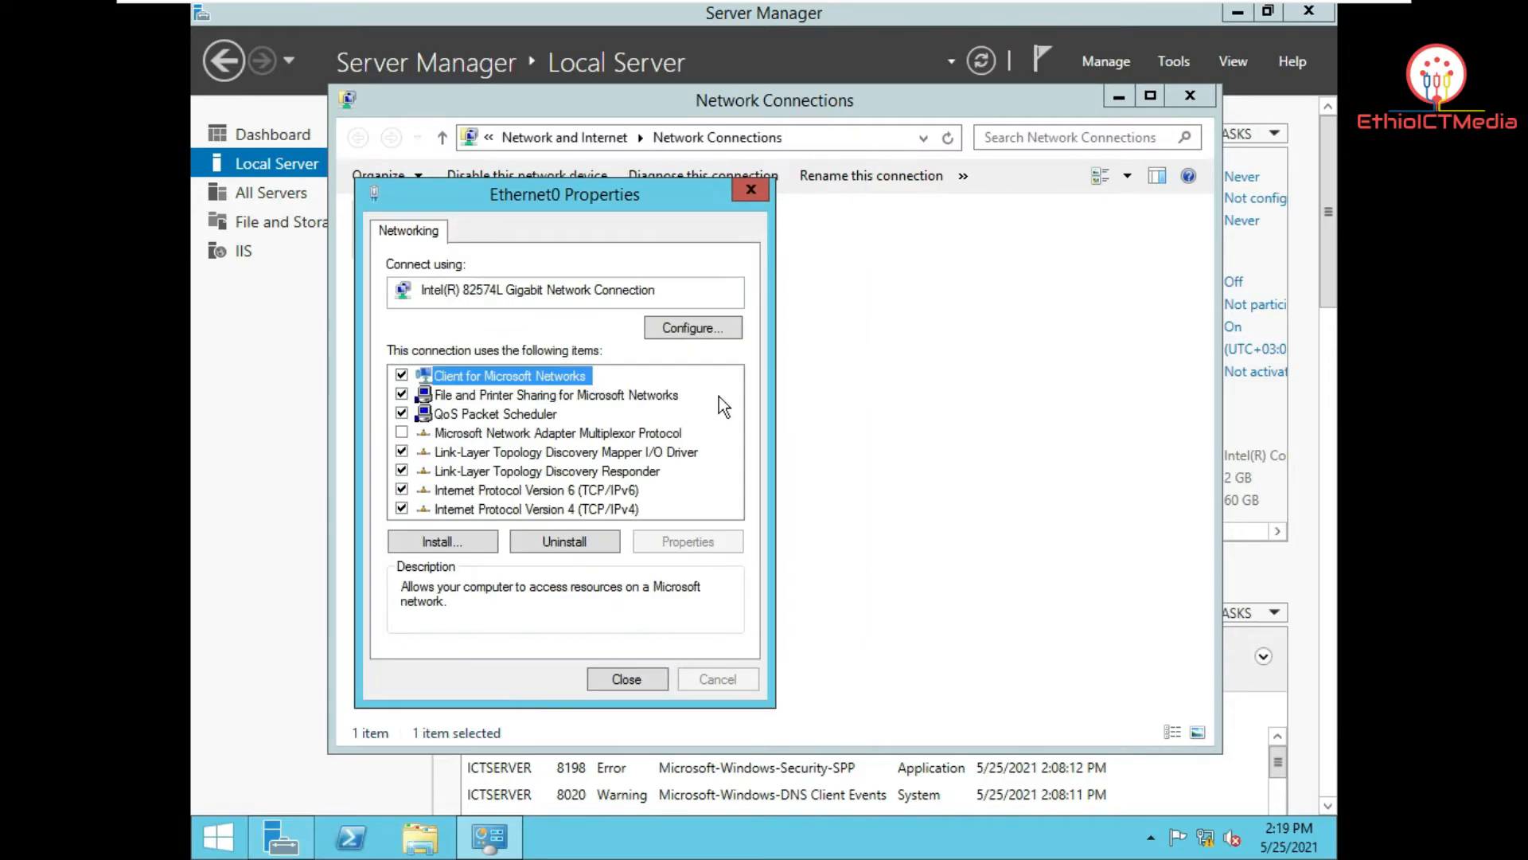
left_click(761, 191)
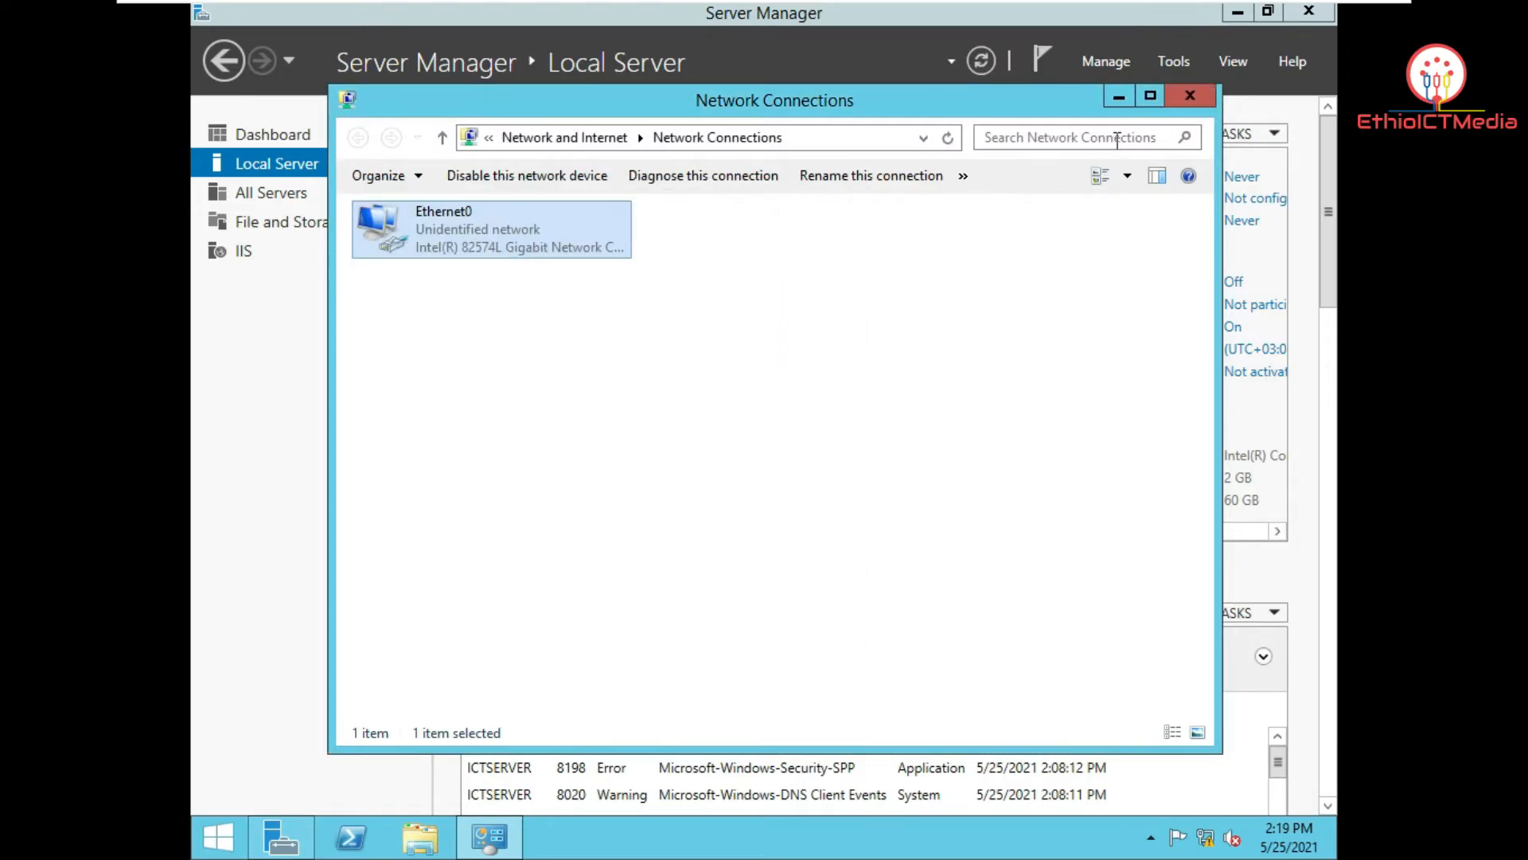
left_click(1190, 97)
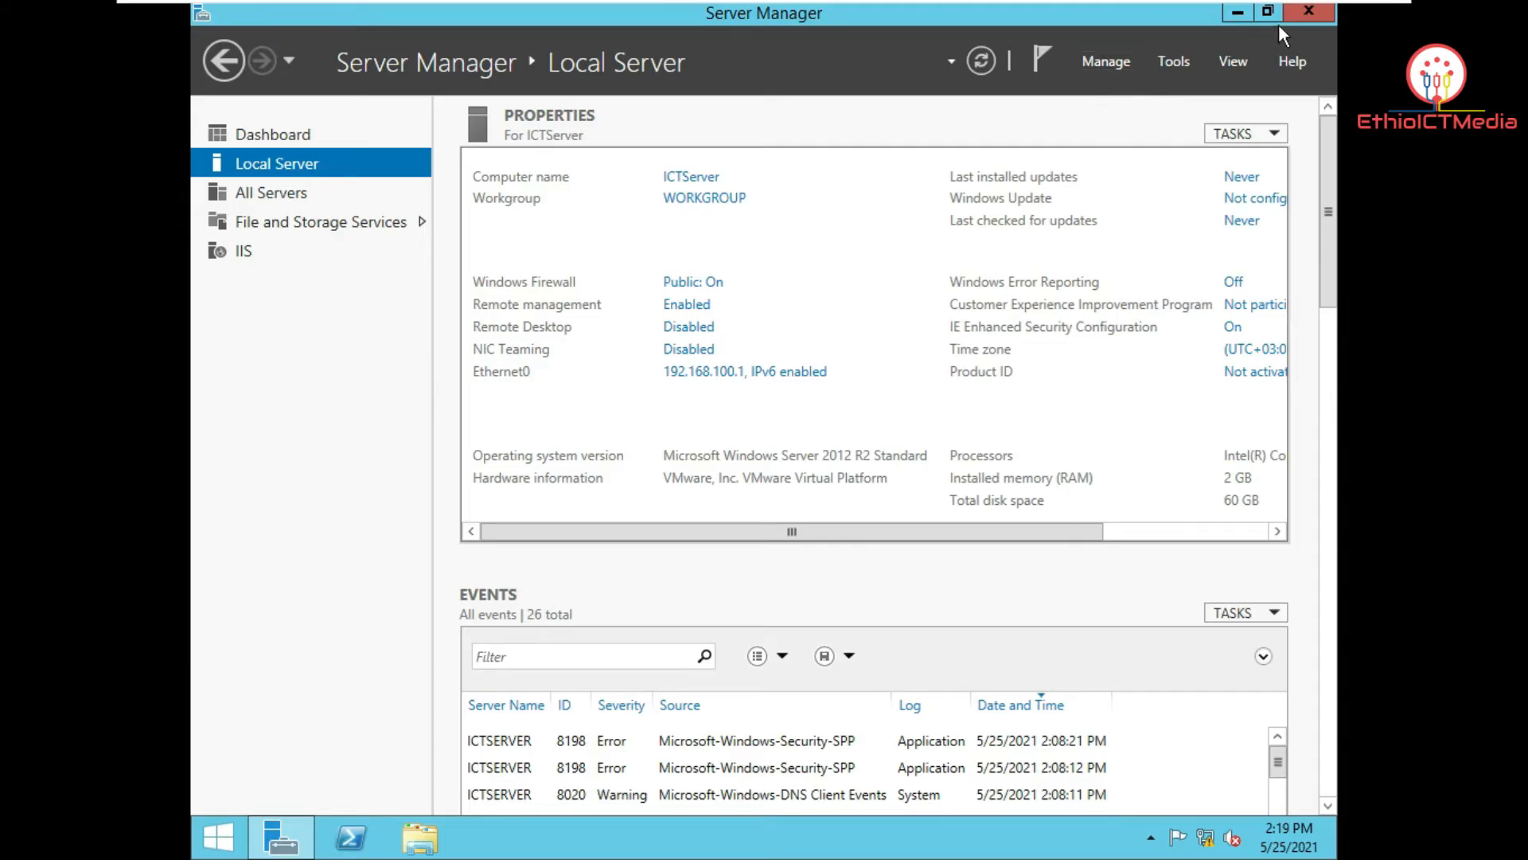
mouse_move(296, 840)
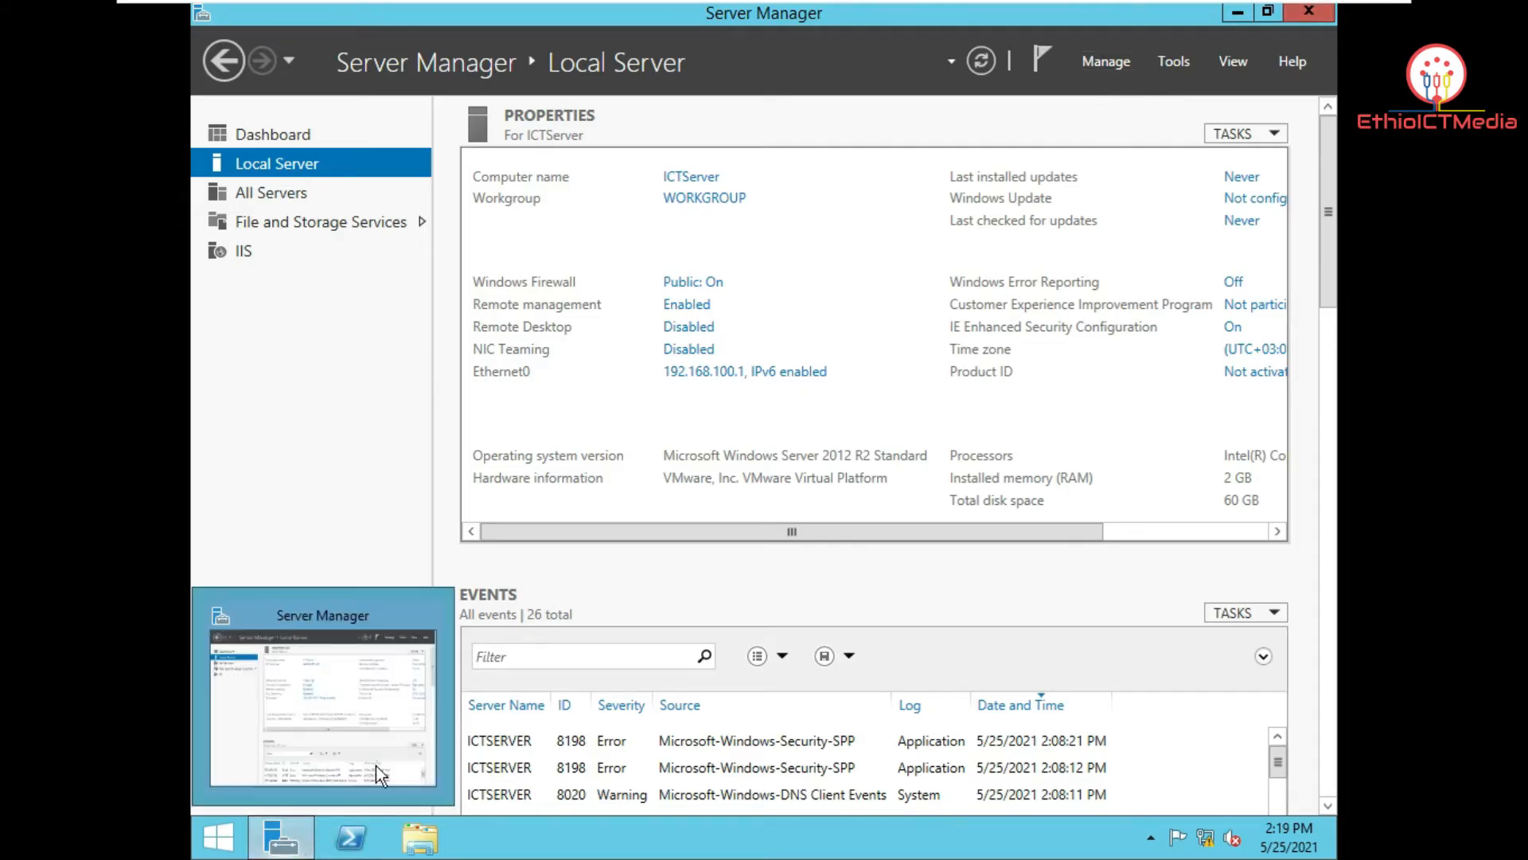
Step: Show the All Servers list and bring up the actions menu for the ICTSERVER row
left_click(1131, 61)
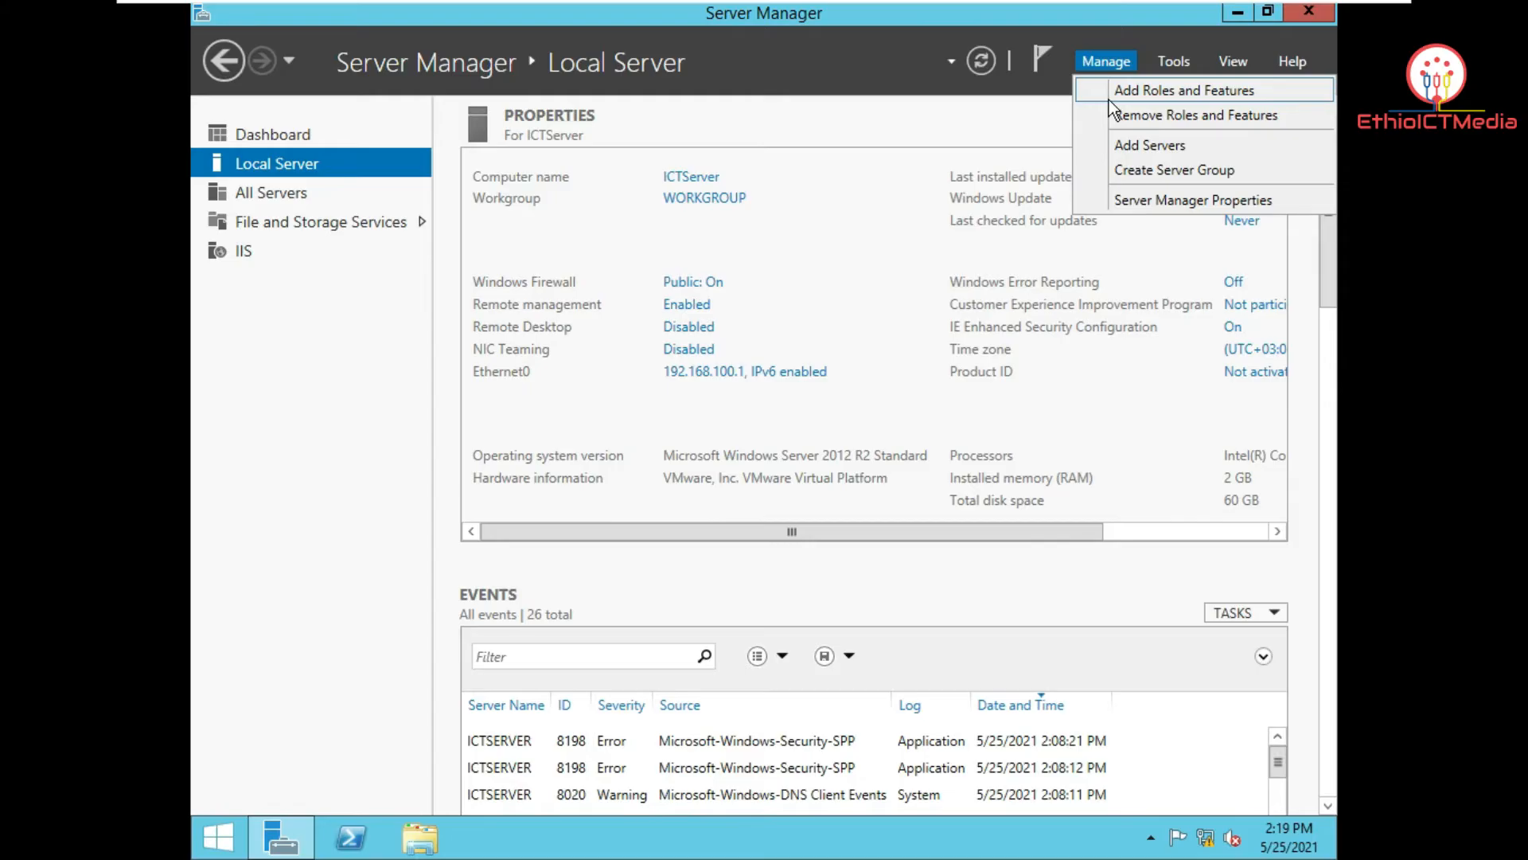
left_click(298, 192)
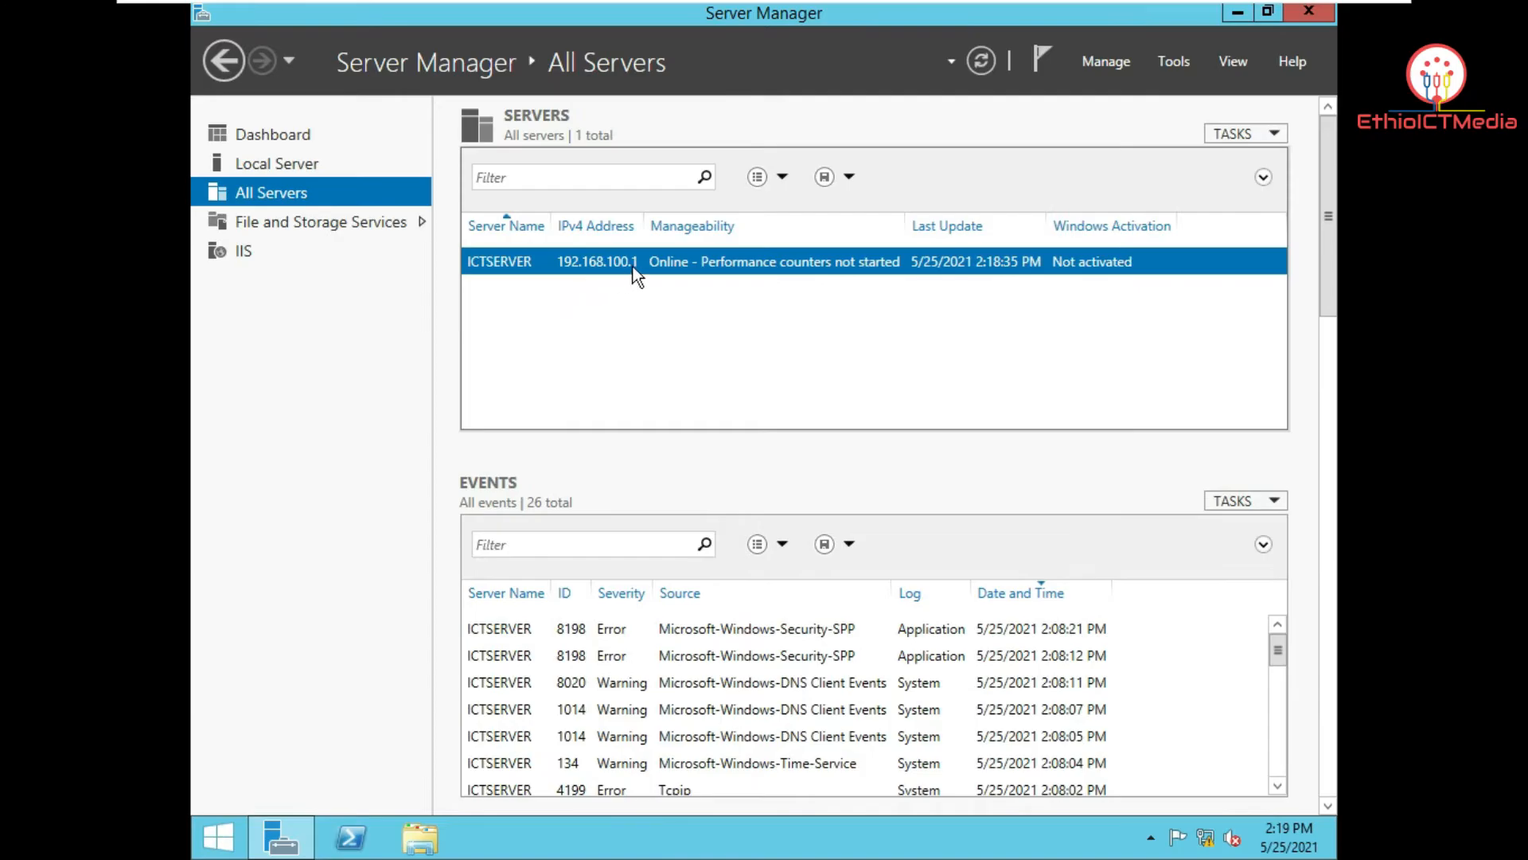
right_click(634, 269)
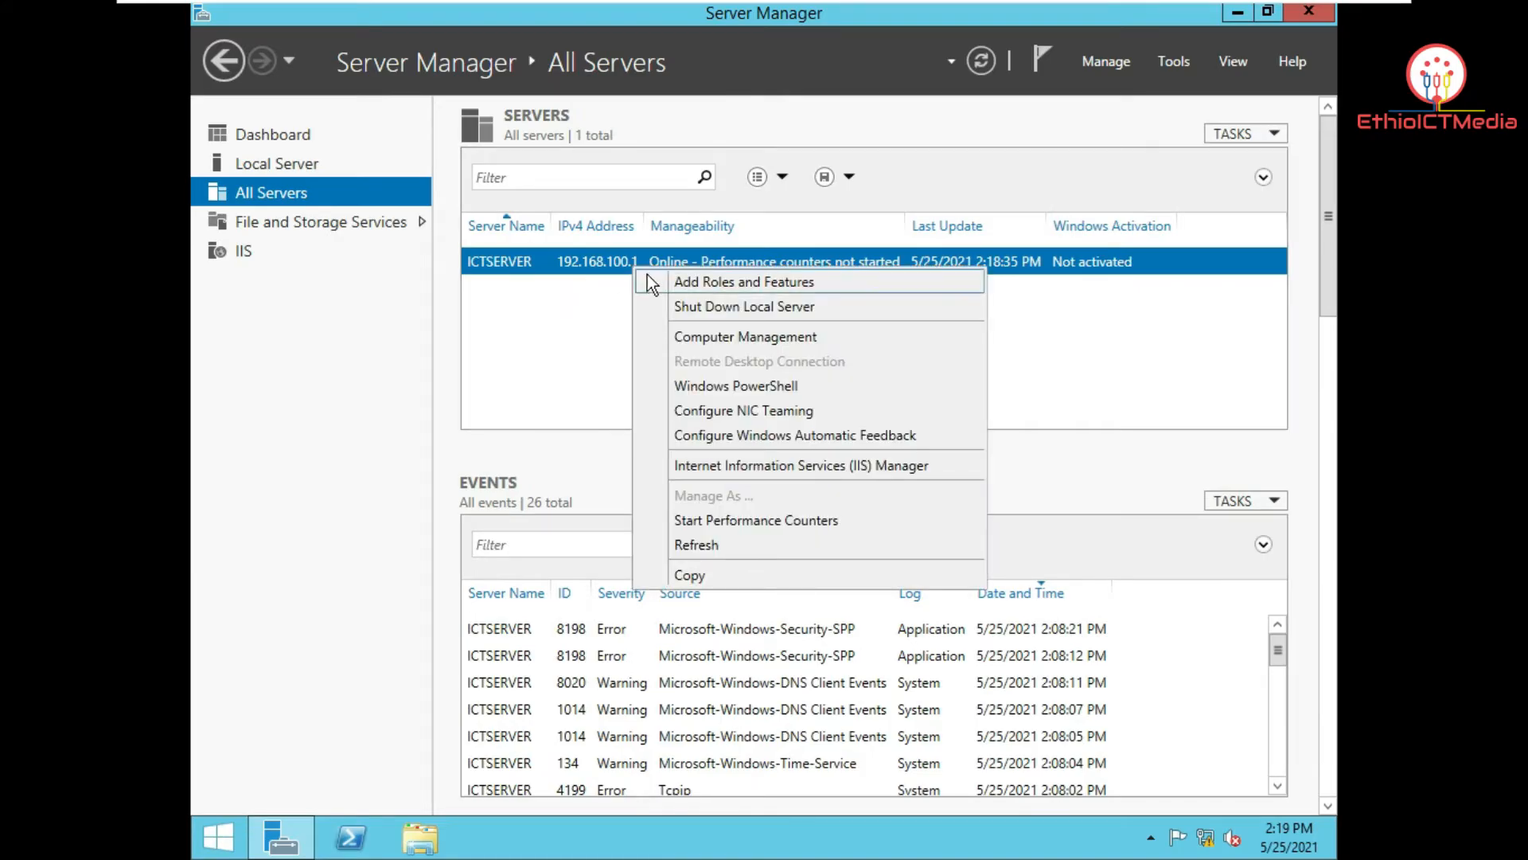
Step: Start Add Roles and Features, keeping role-based installation and ICTServer.ict.com as destination
left_click(757, 287)
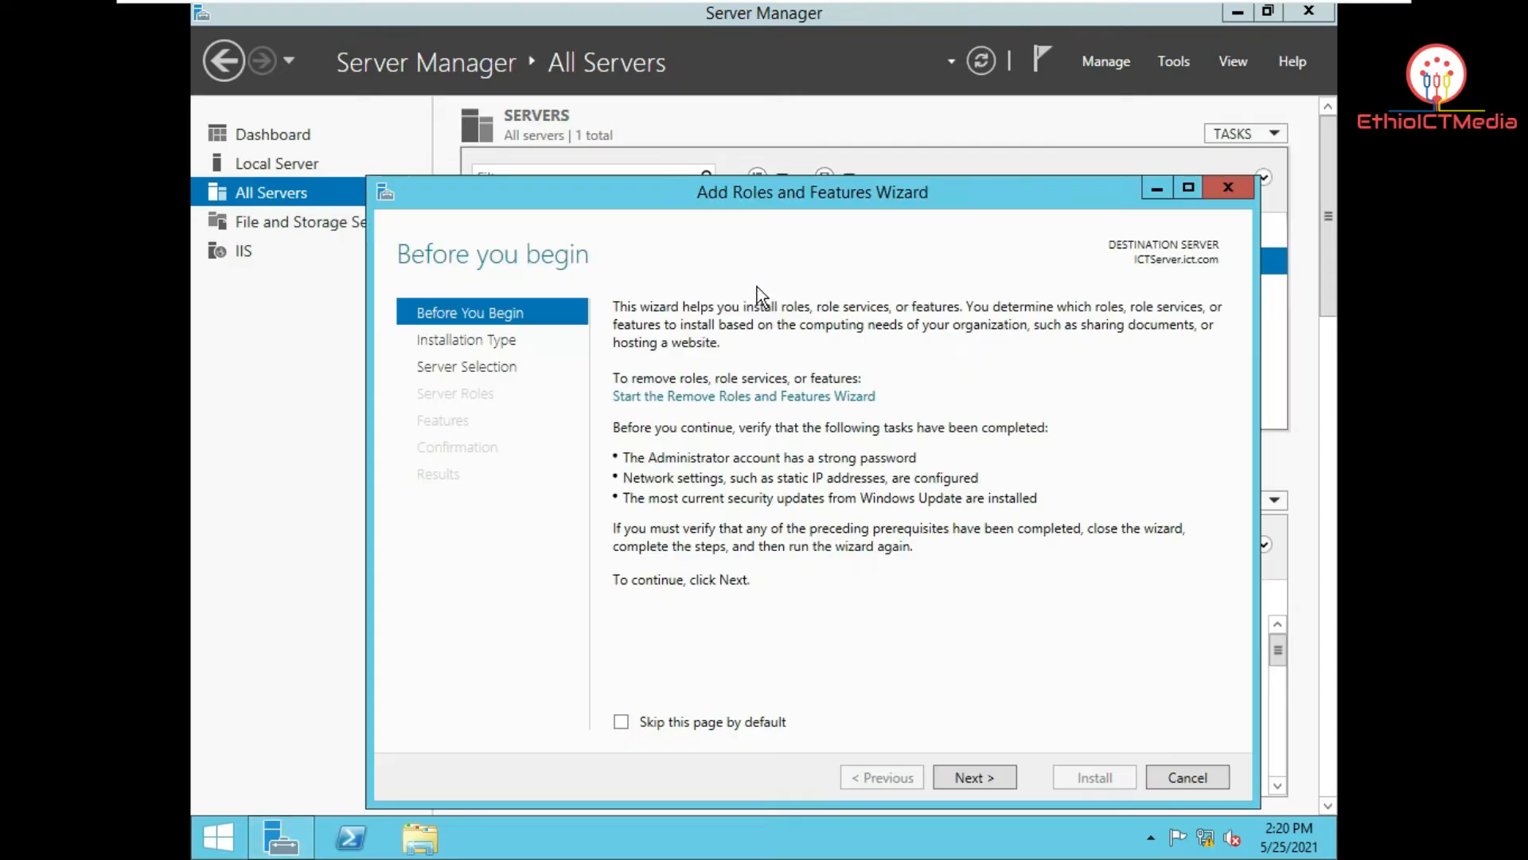
left_click_drag(823, 149, 814, 124)
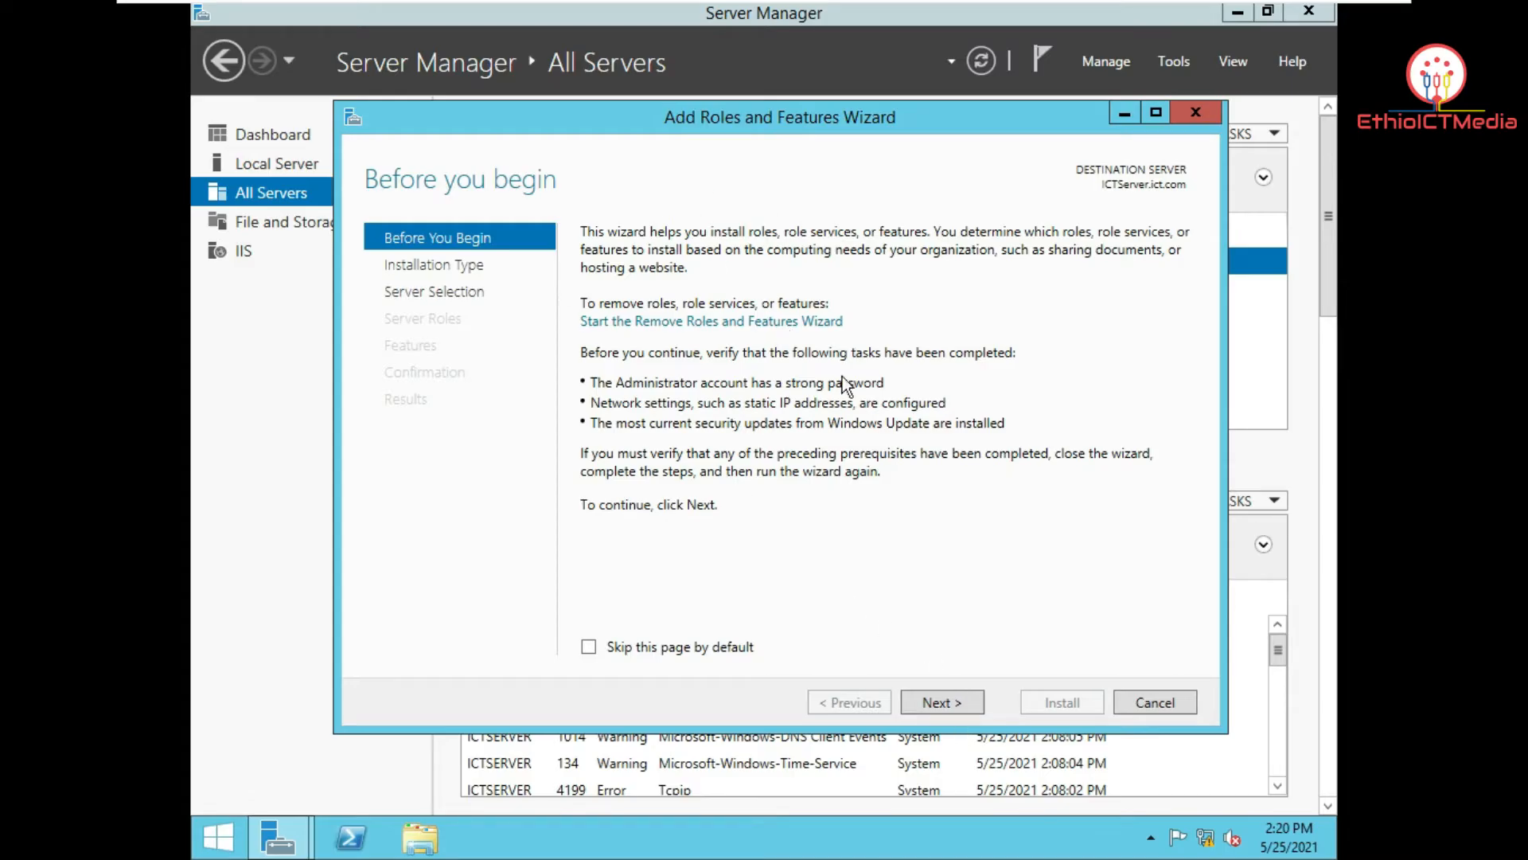
left_click(936, 703)
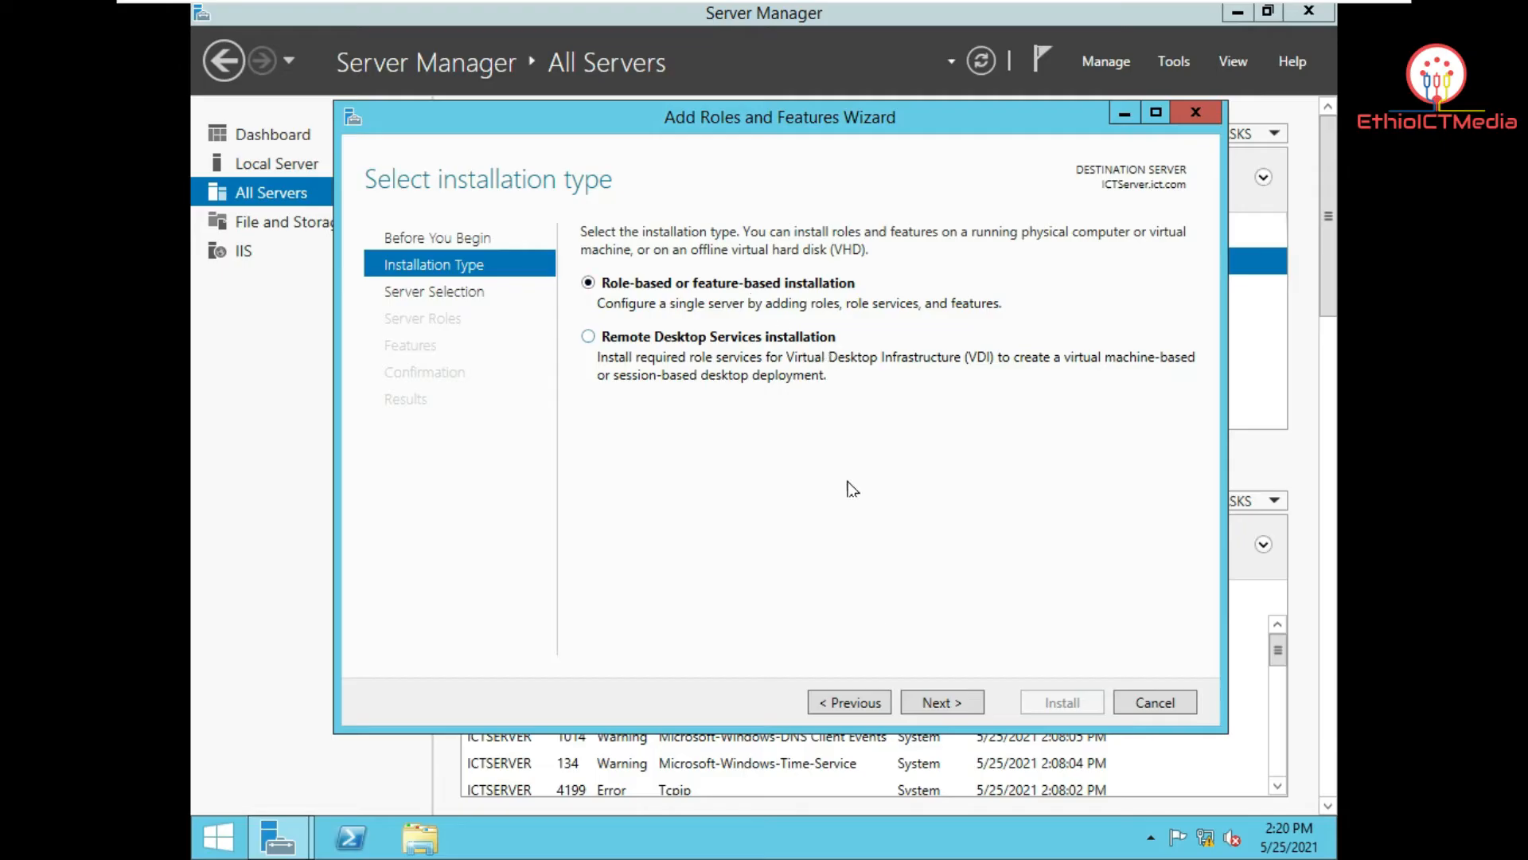
left_click(931, 704)
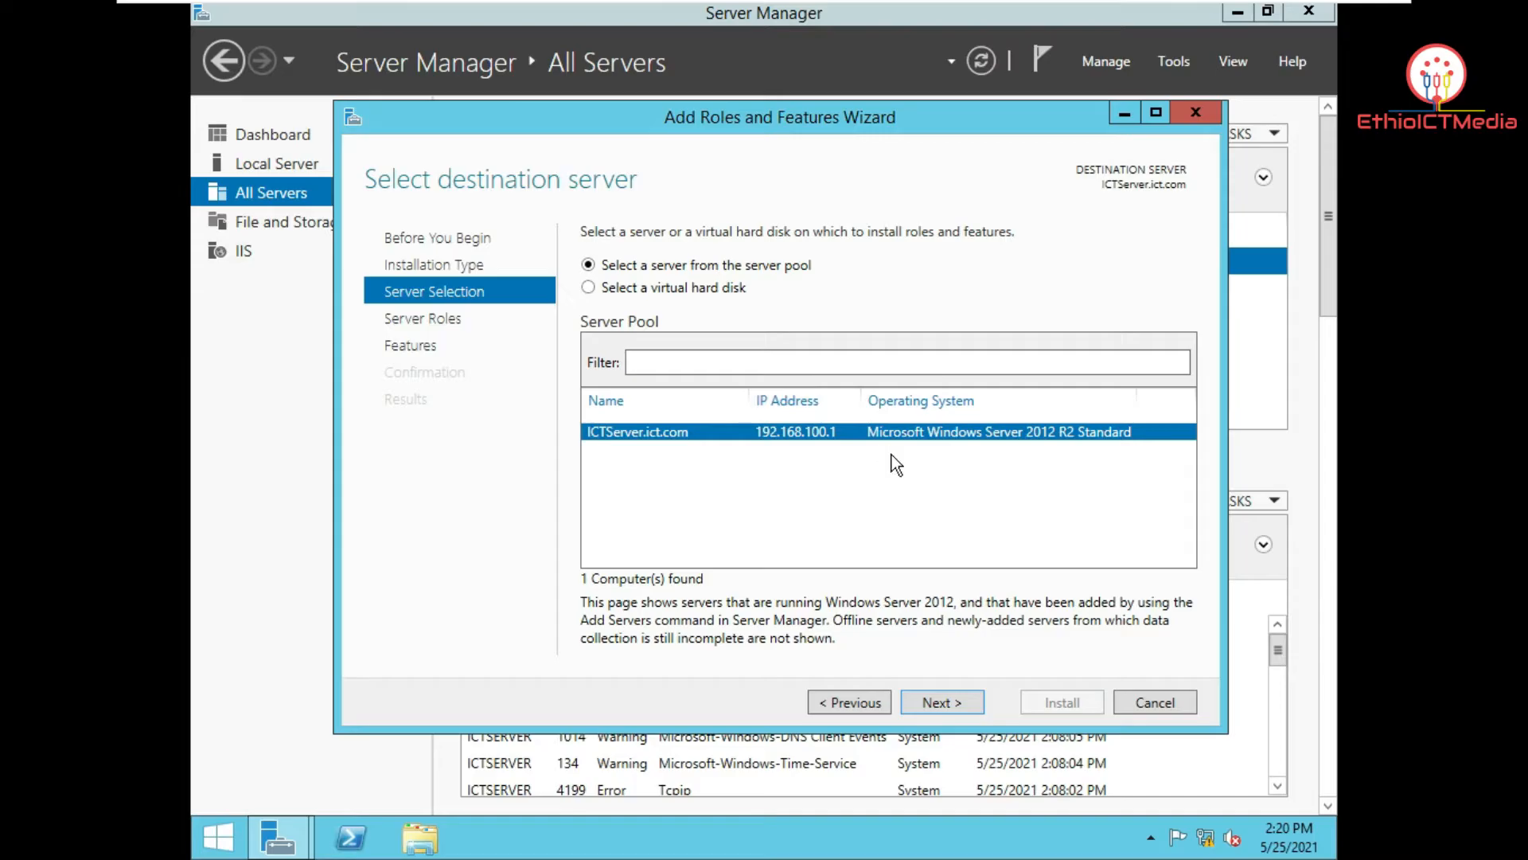
left_click(943, 698)
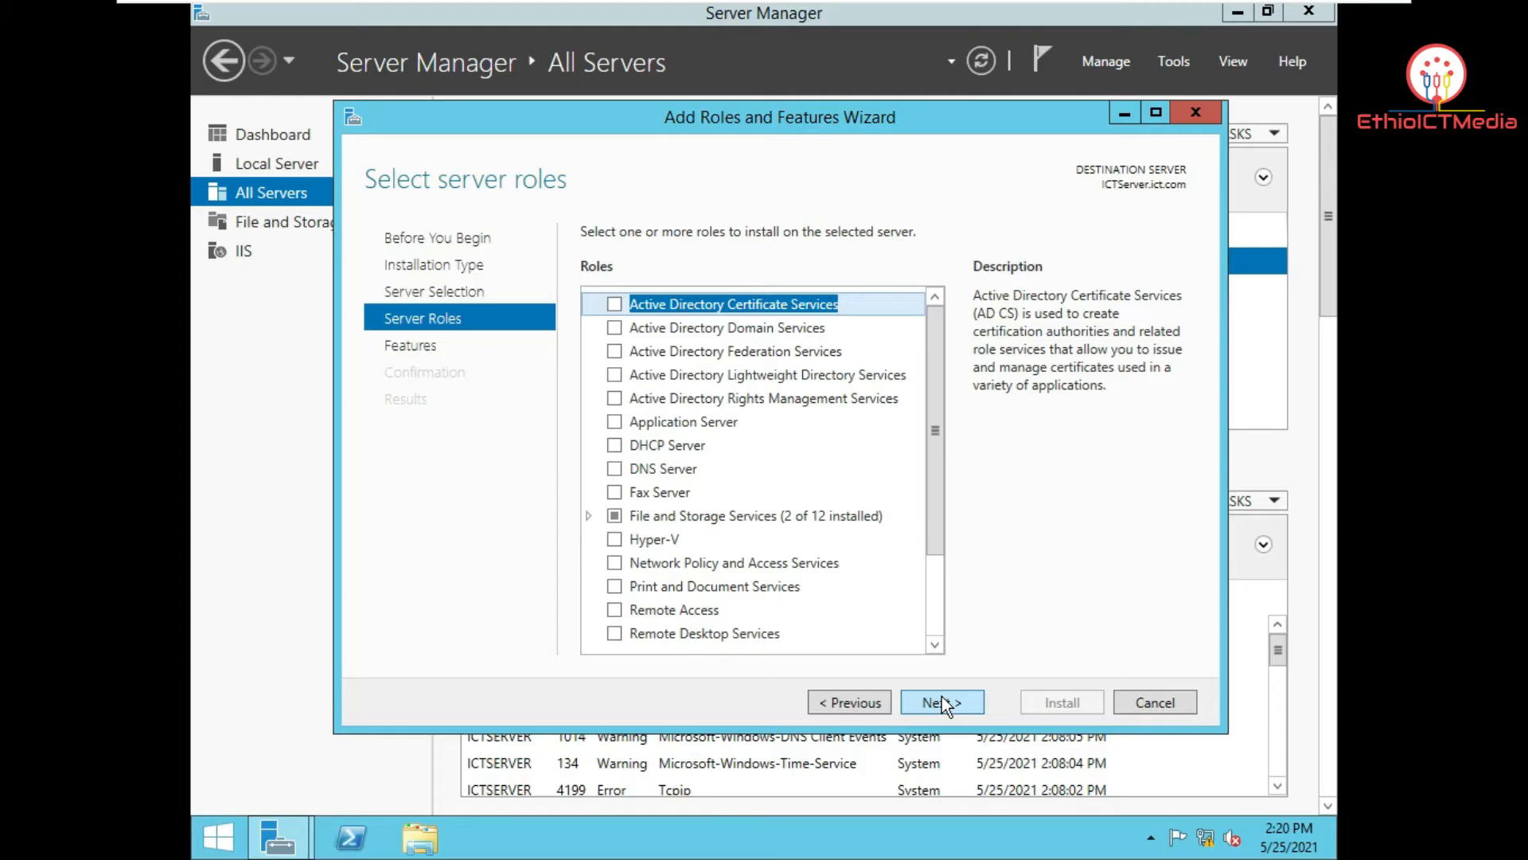
left_click_drag(819, 118, 813, 107)
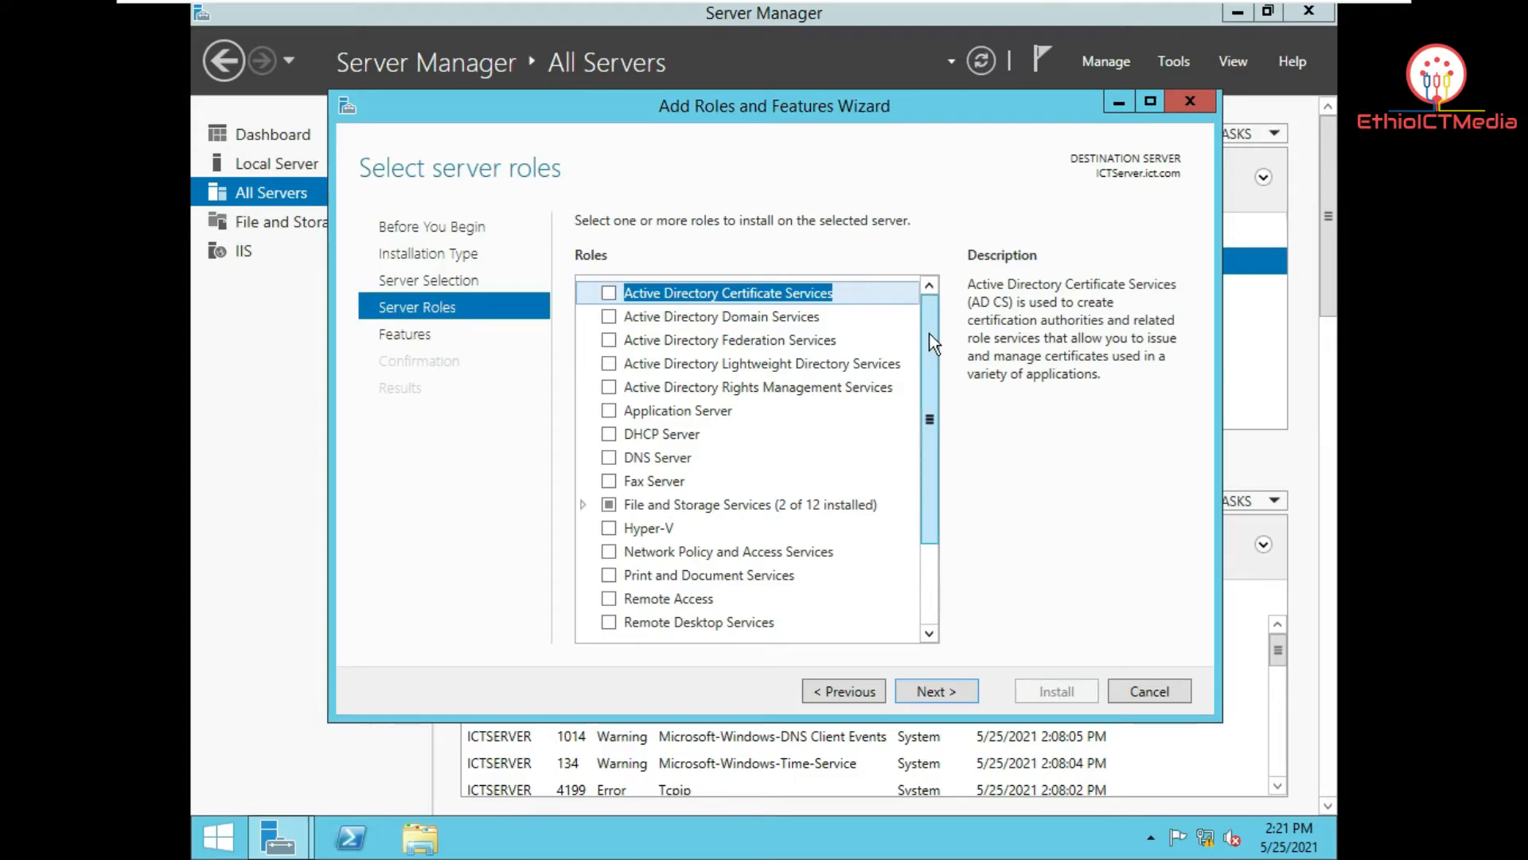
mouse_move(930, 332)
left_mouse_down()
mouse_move(933, 423)
mouse_move(934, 309)
left_mouse_up()
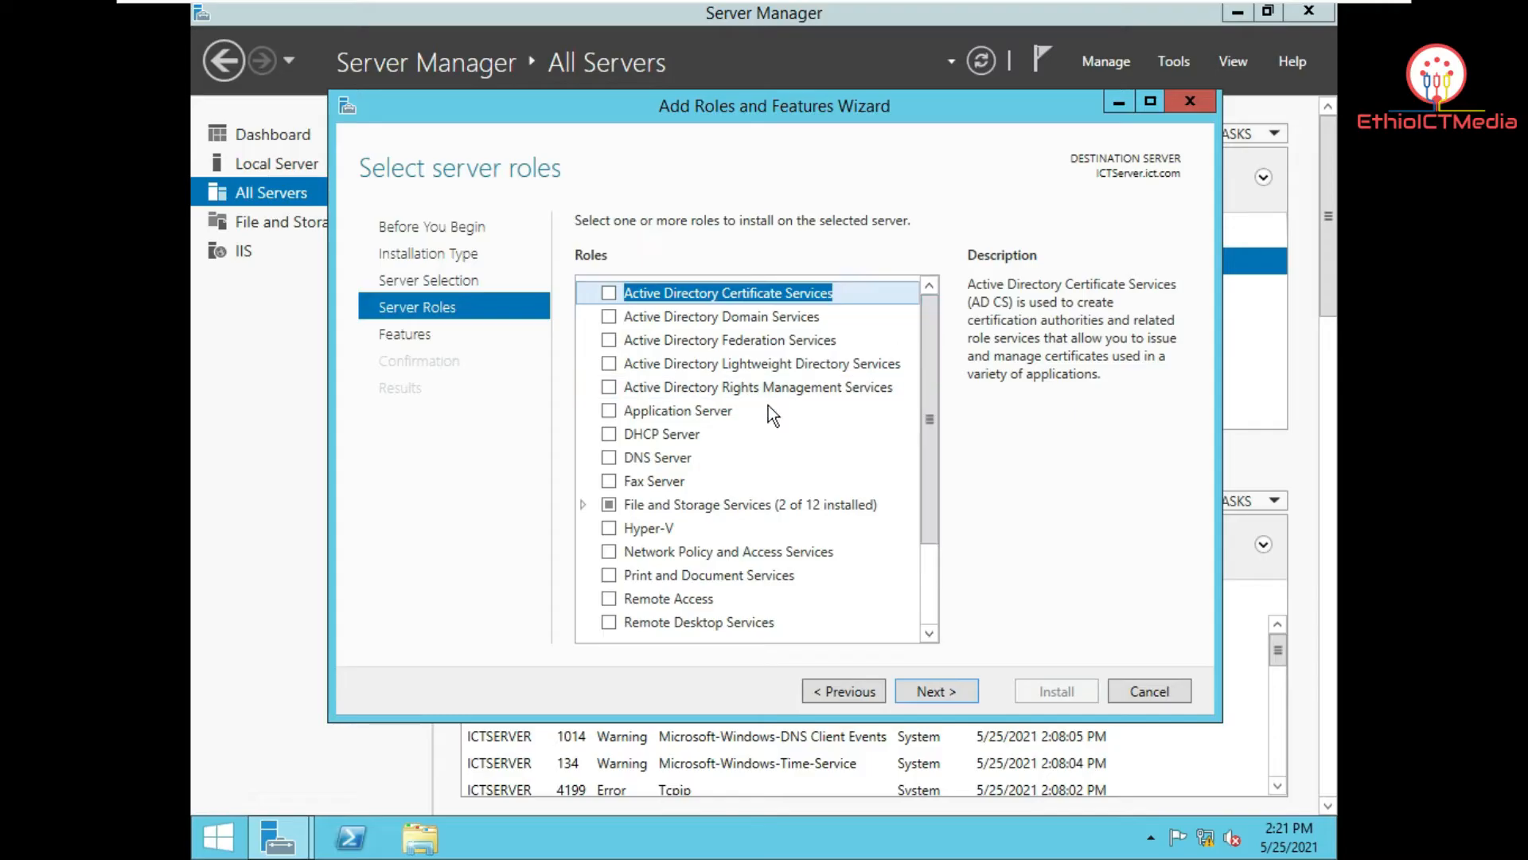
Step: Select Active Directory Domain Services with its management tools and advance to the confirmation page
left_click(609, 317)
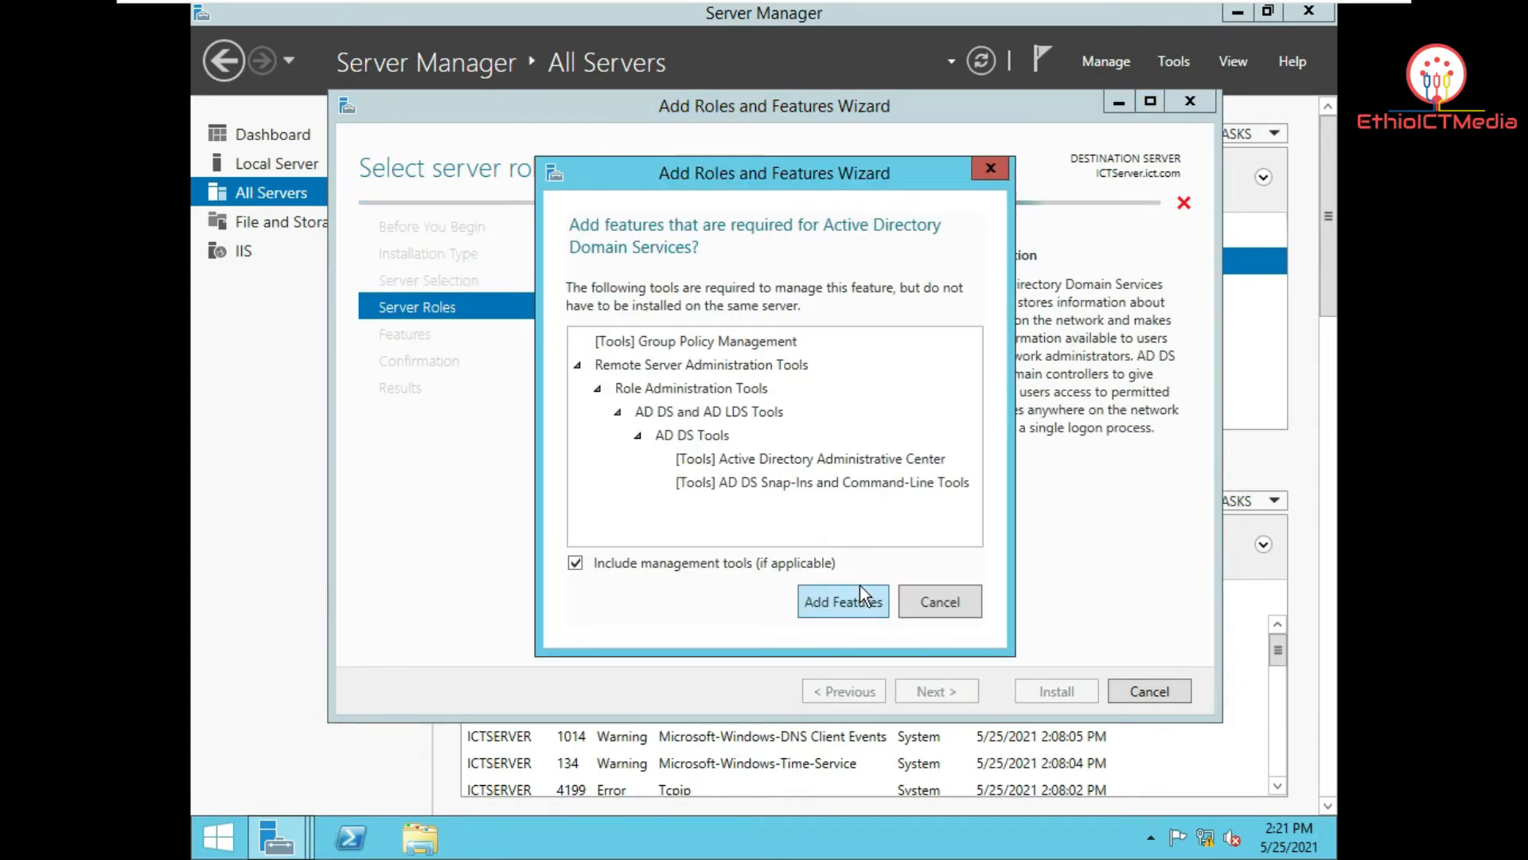
left_click(847, 605)
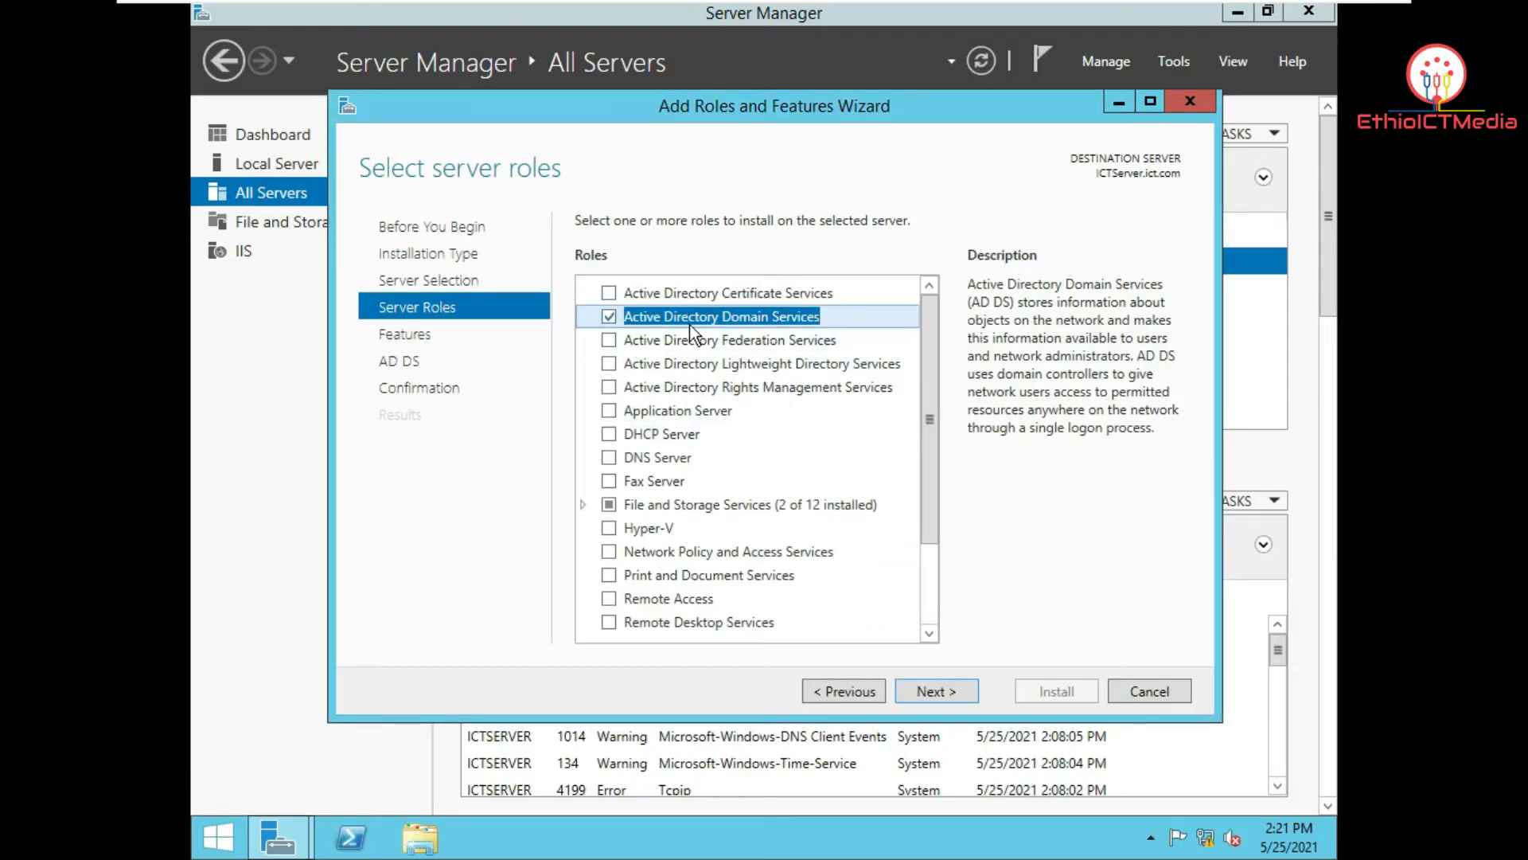
left_click(928, 691)
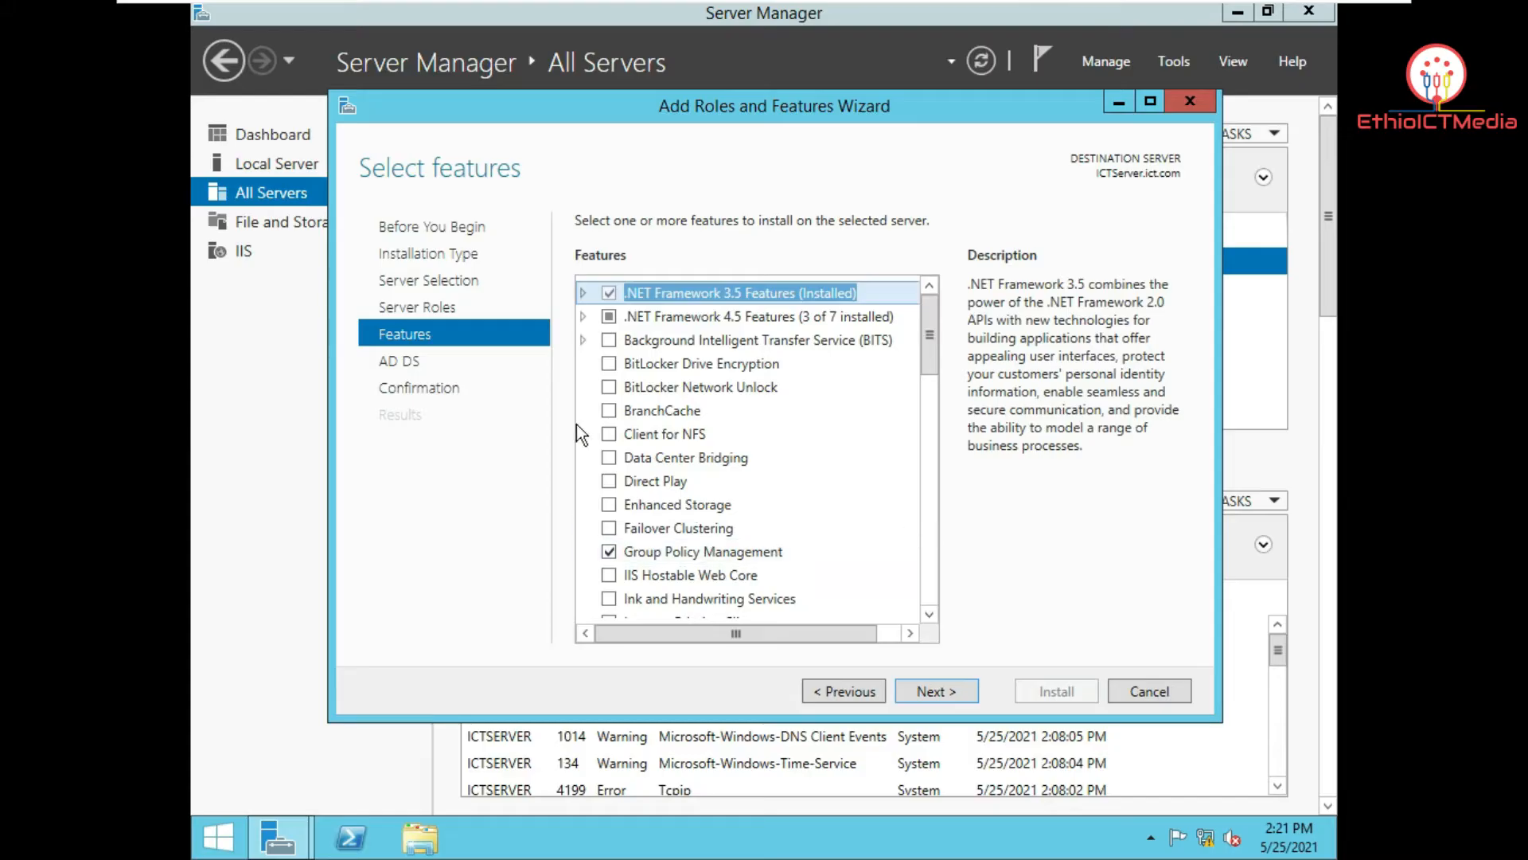
left_click(931, 691)
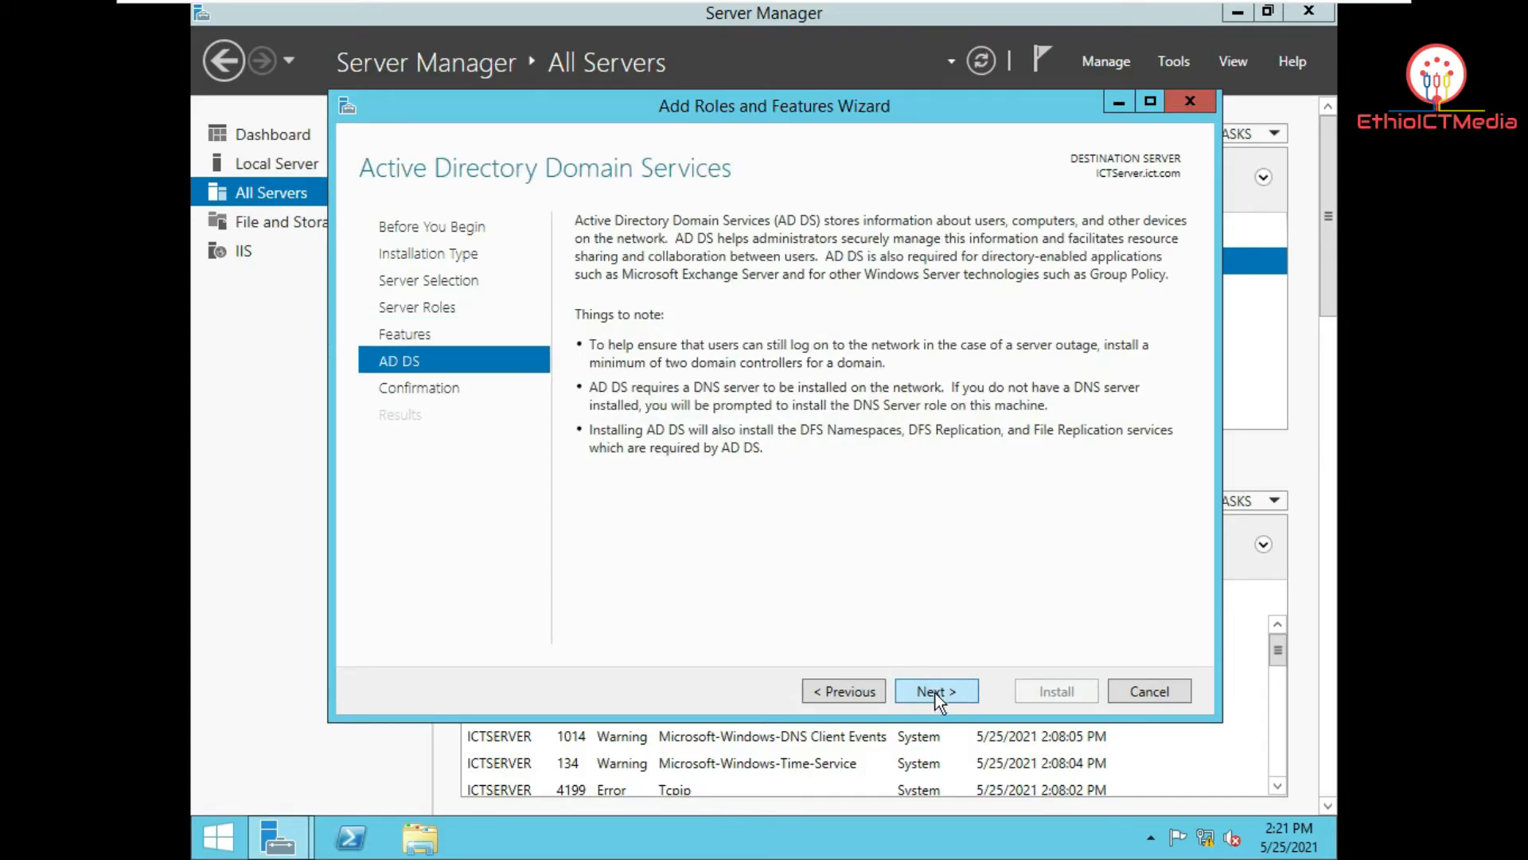
left_click(936, 690)
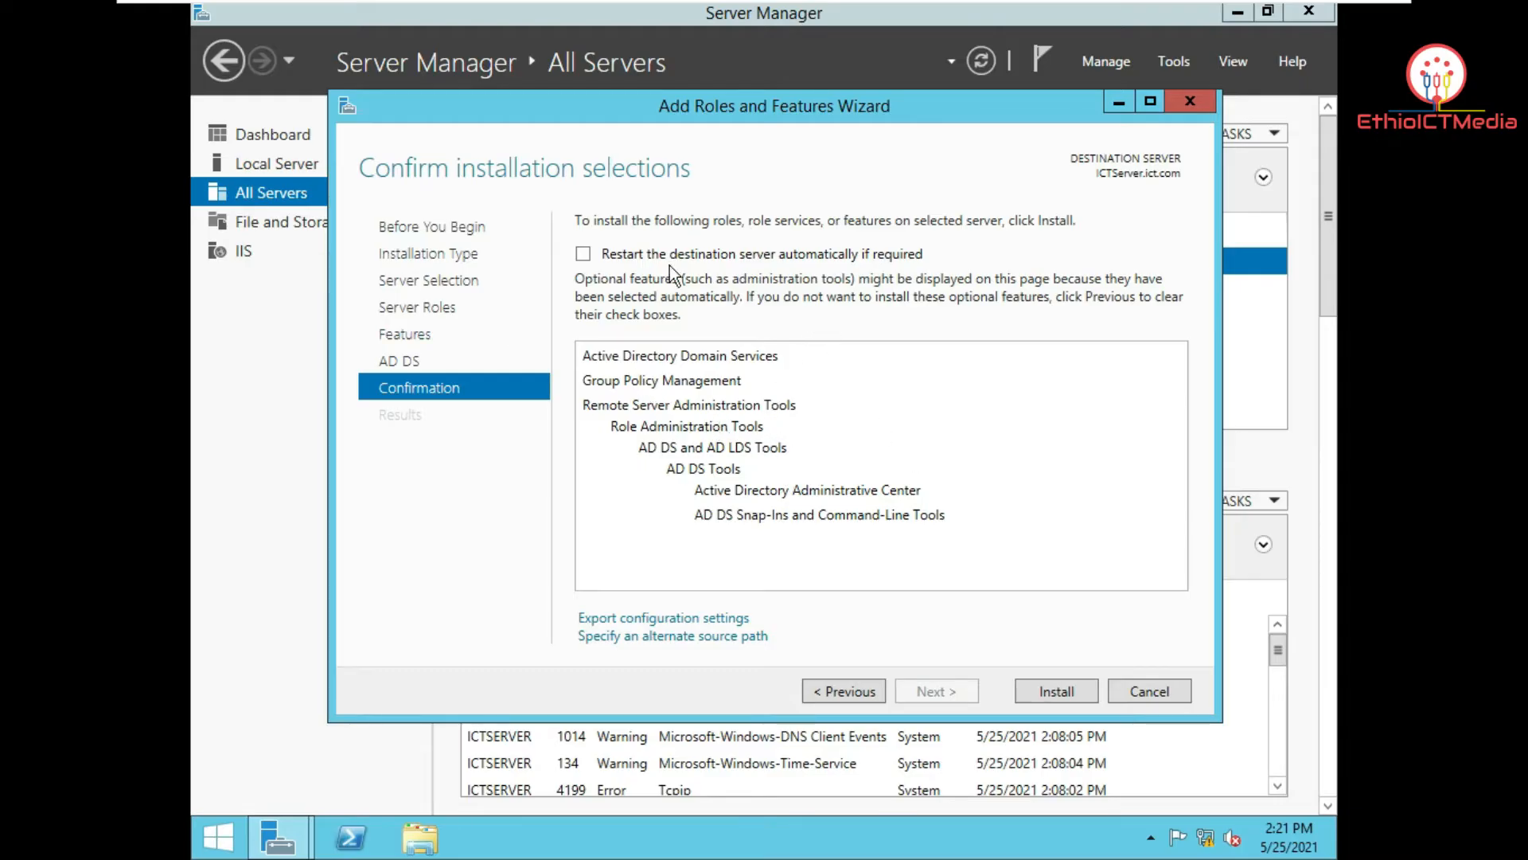
Step: Allow automatic restarts and install AD DS on ICTServer.ict.com
left_click(583, 255)
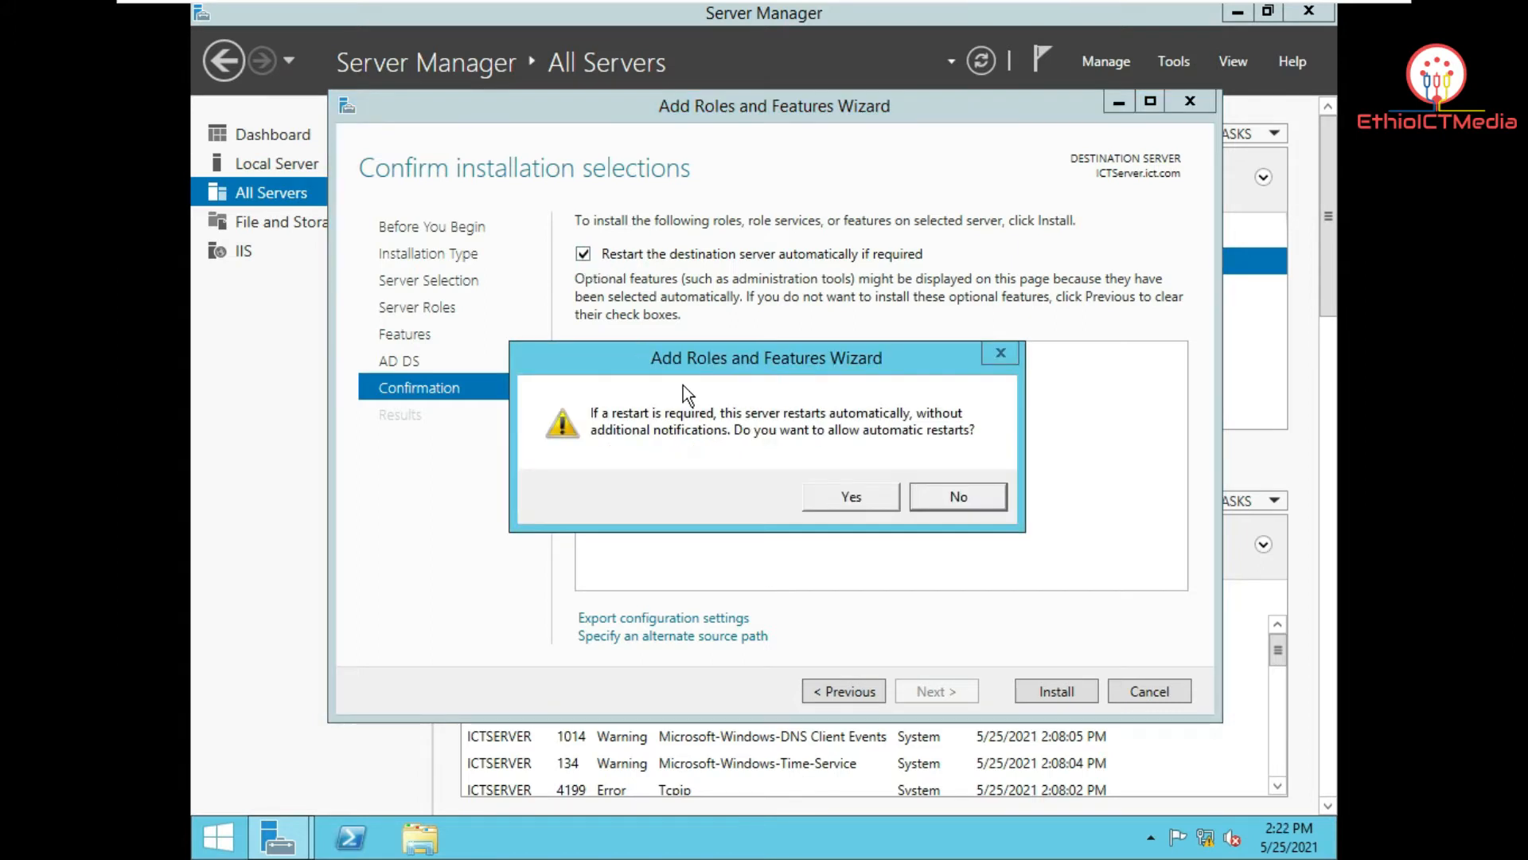
left_click(847, 492)
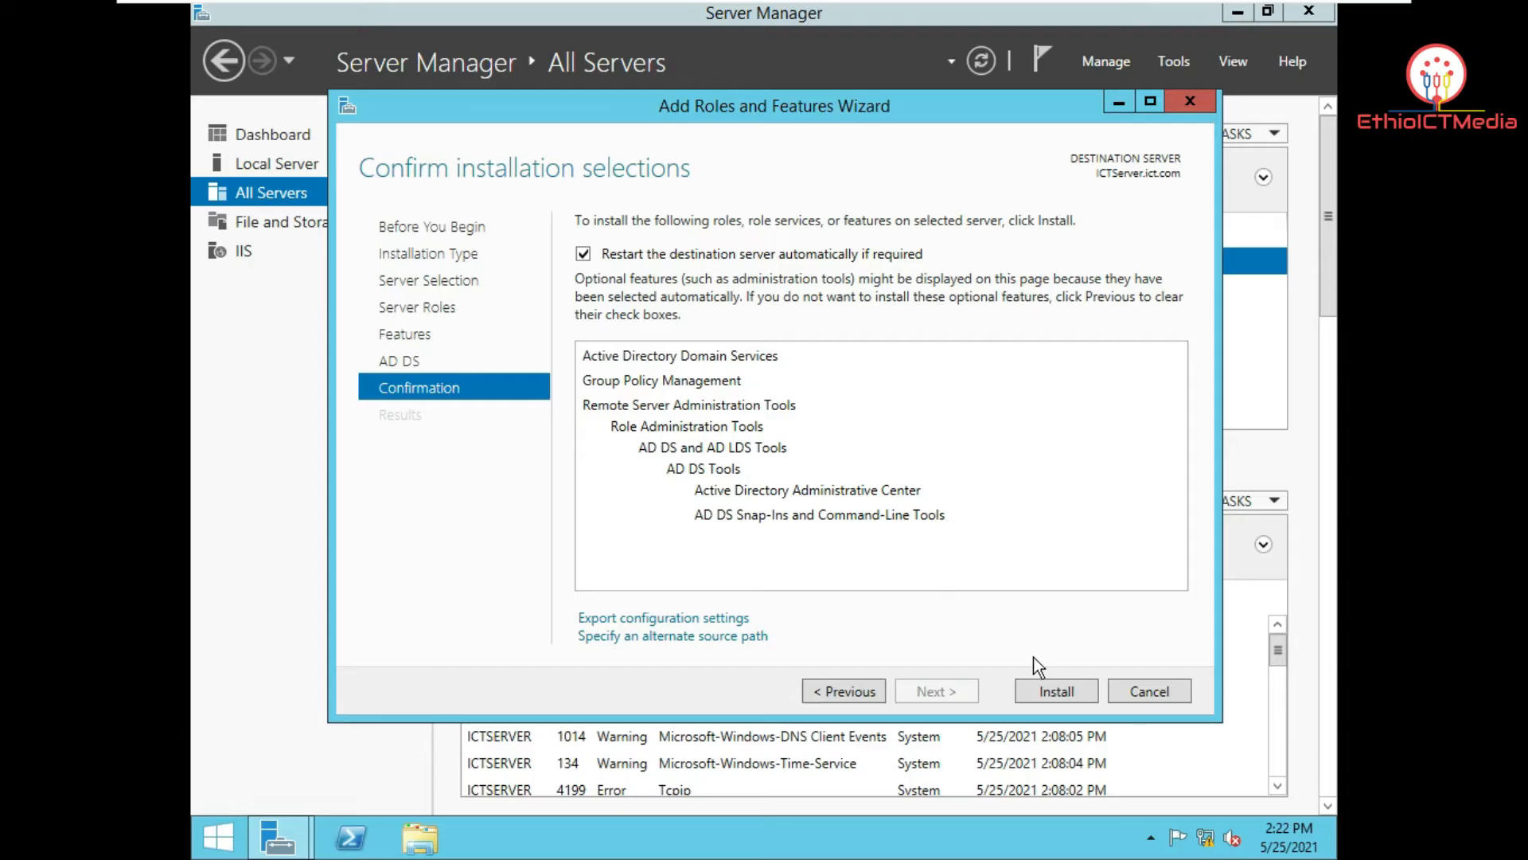
left_click(1057, 693)
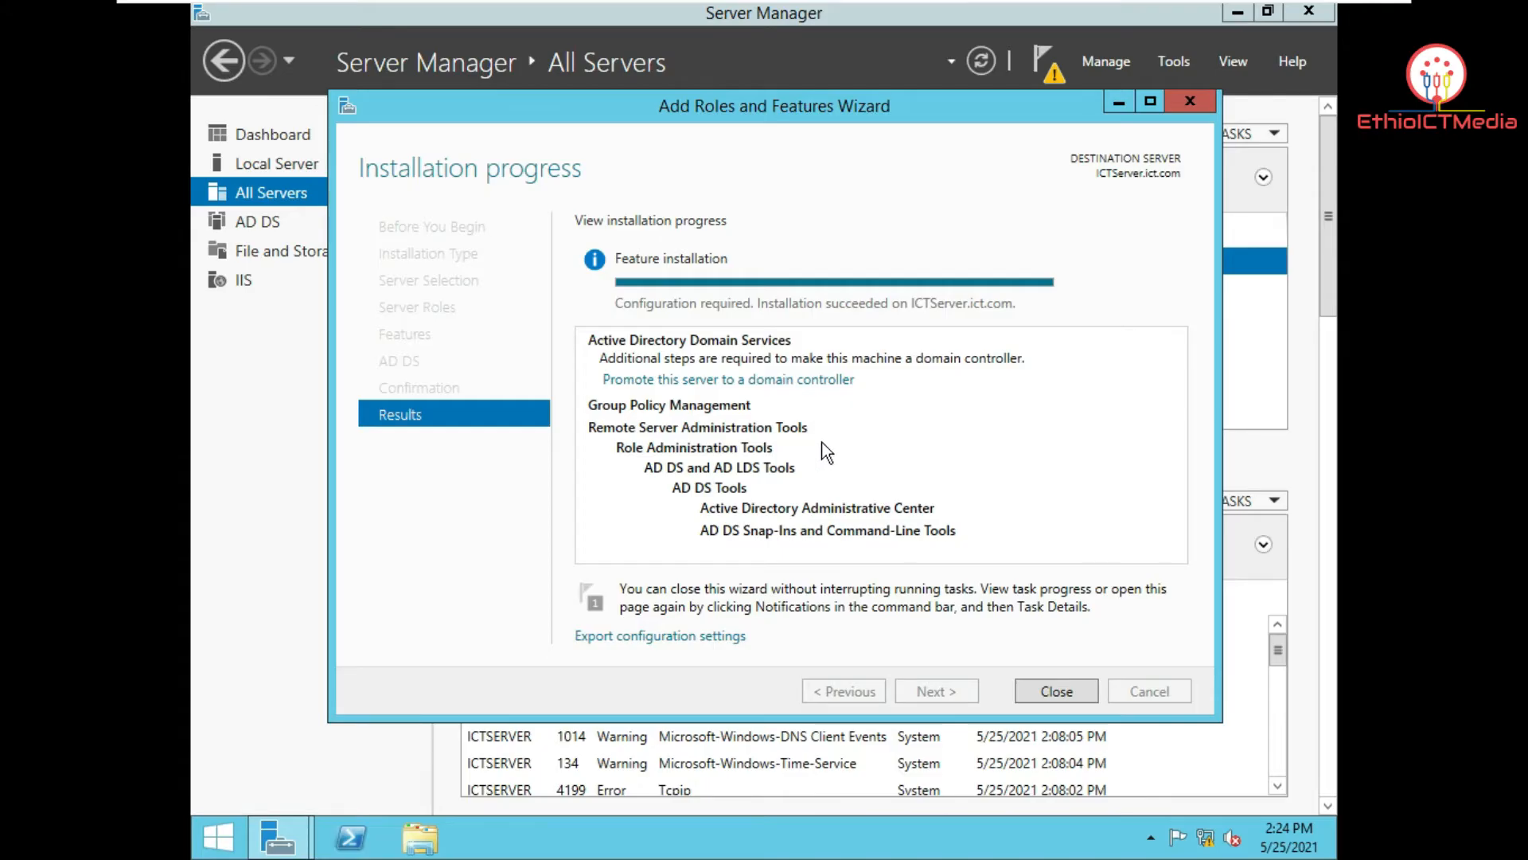
Step: Close the finished wizard and check the notifications for the pending domain controller promotion task
left_click(1089, 691)
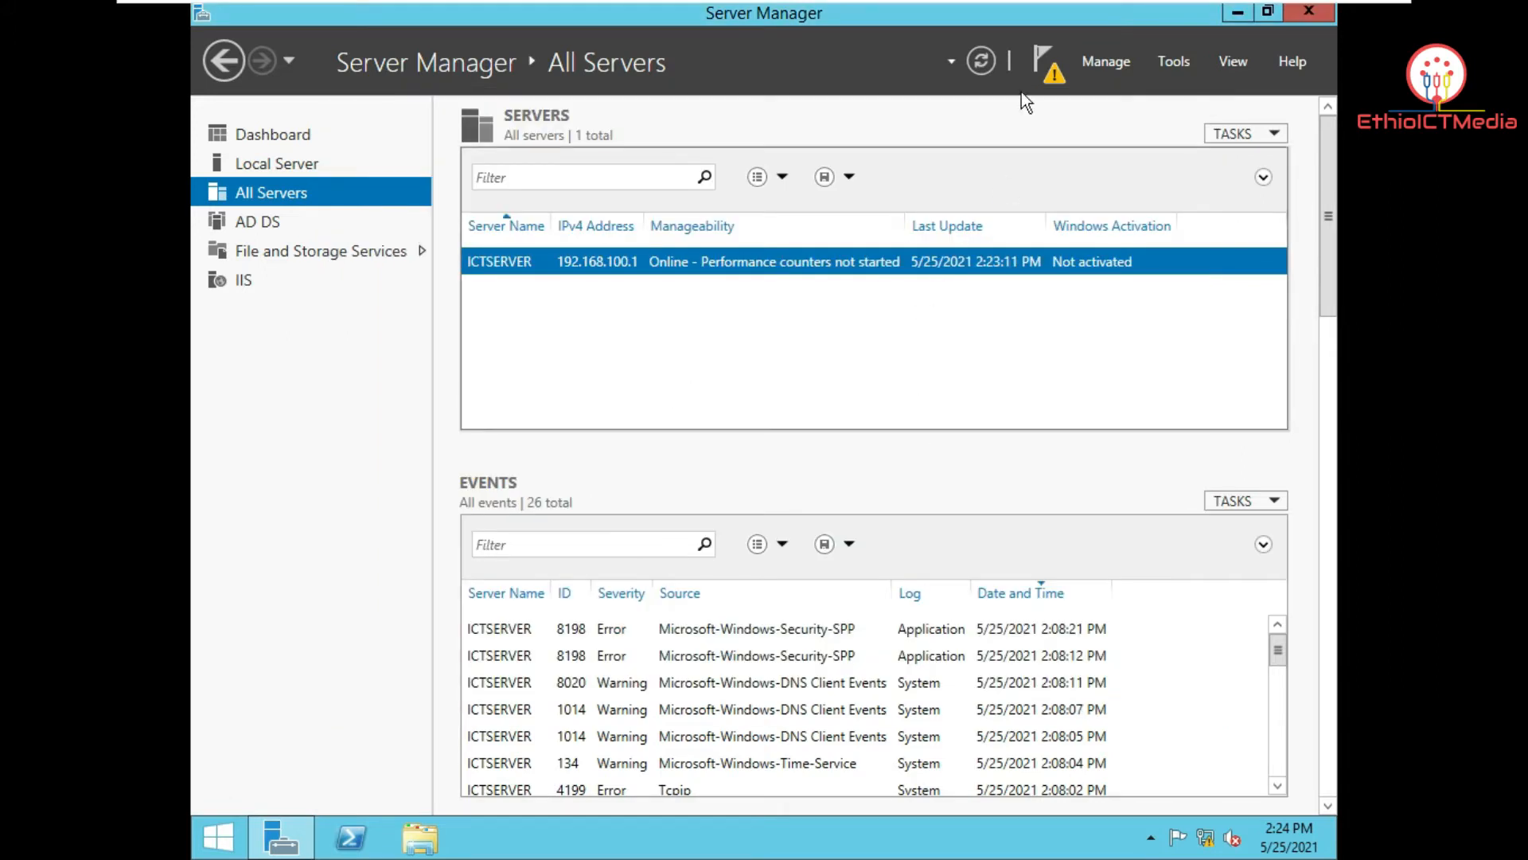
left_click(1042, 68)
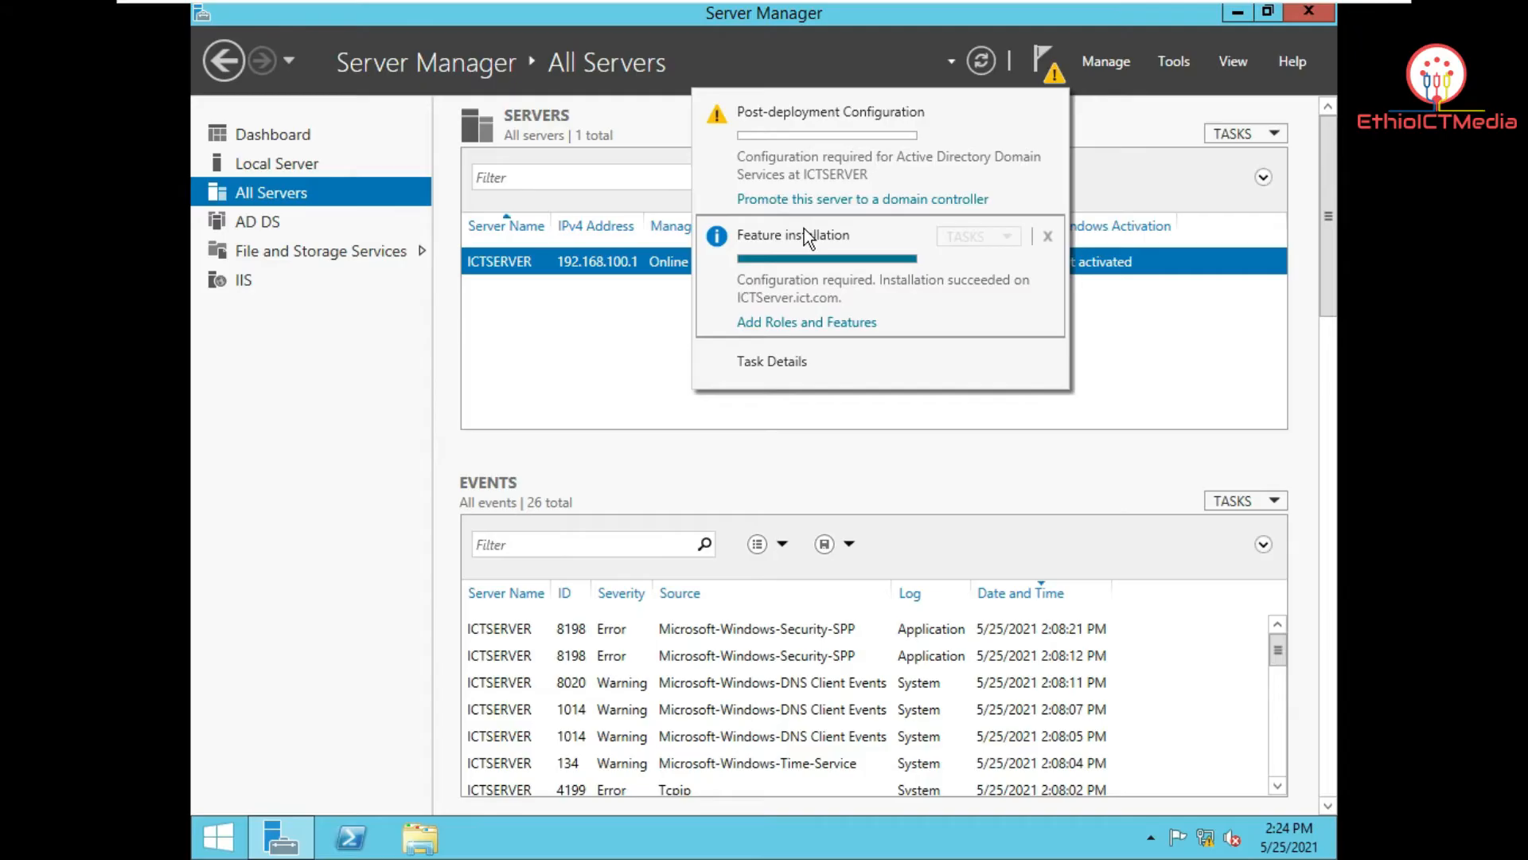
left_click(823, 320)
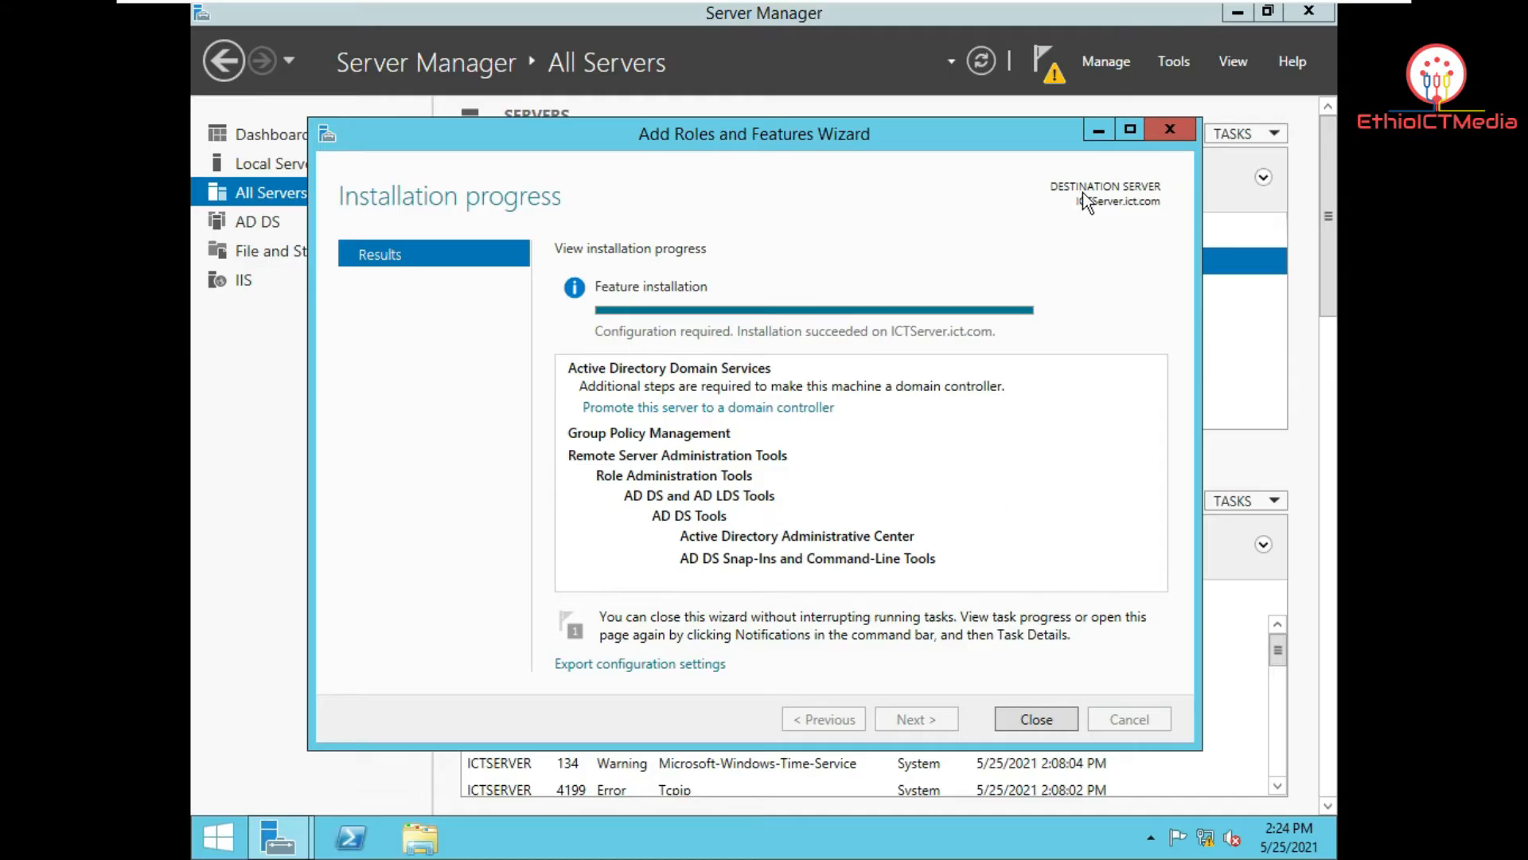
left_click(1167, 126)
left_click(1037, 72)
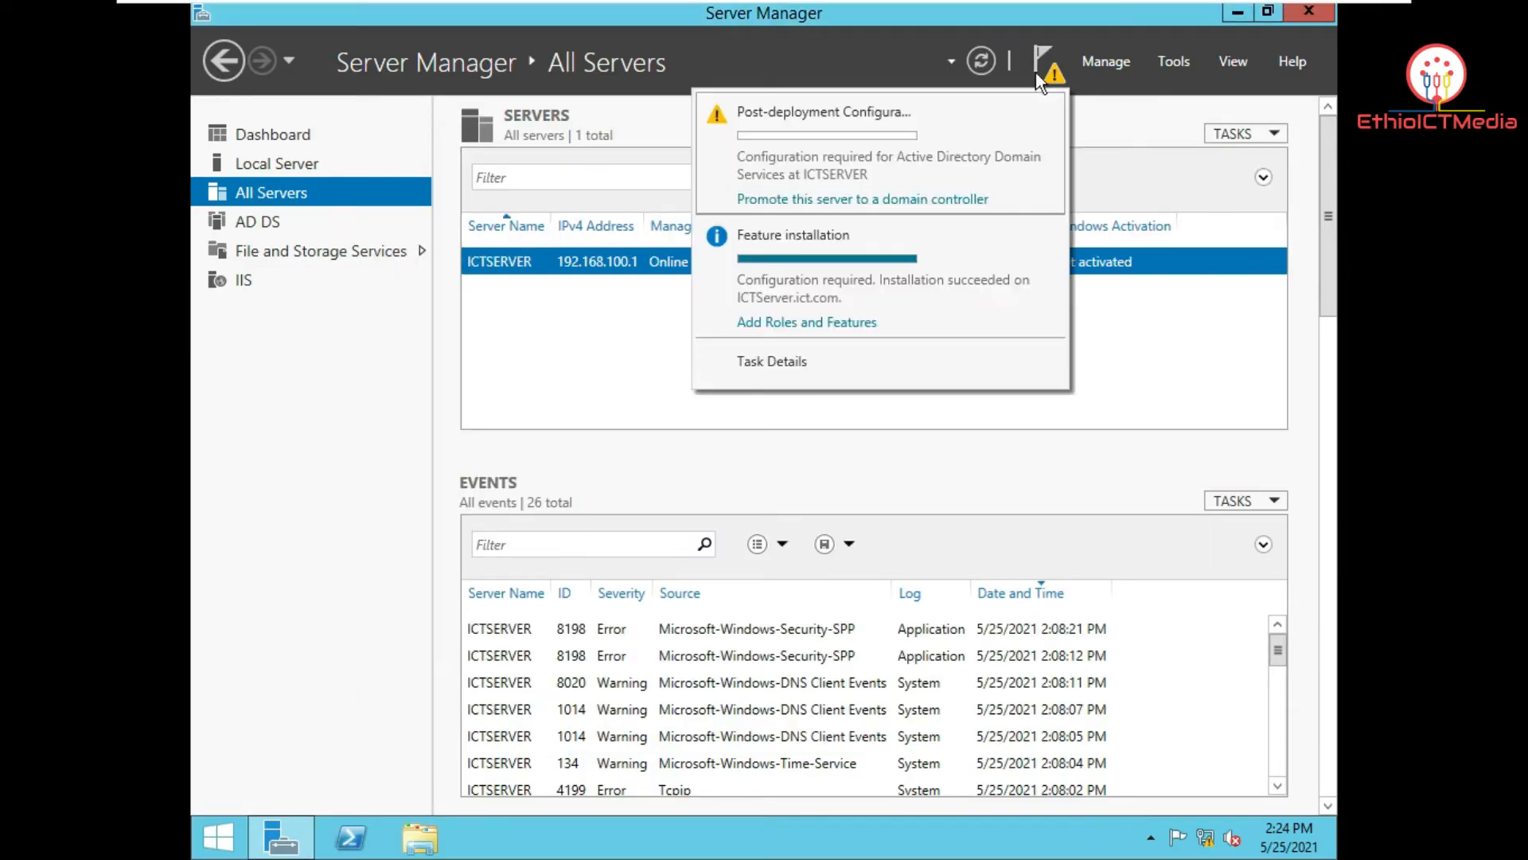
left_click(844, 322)
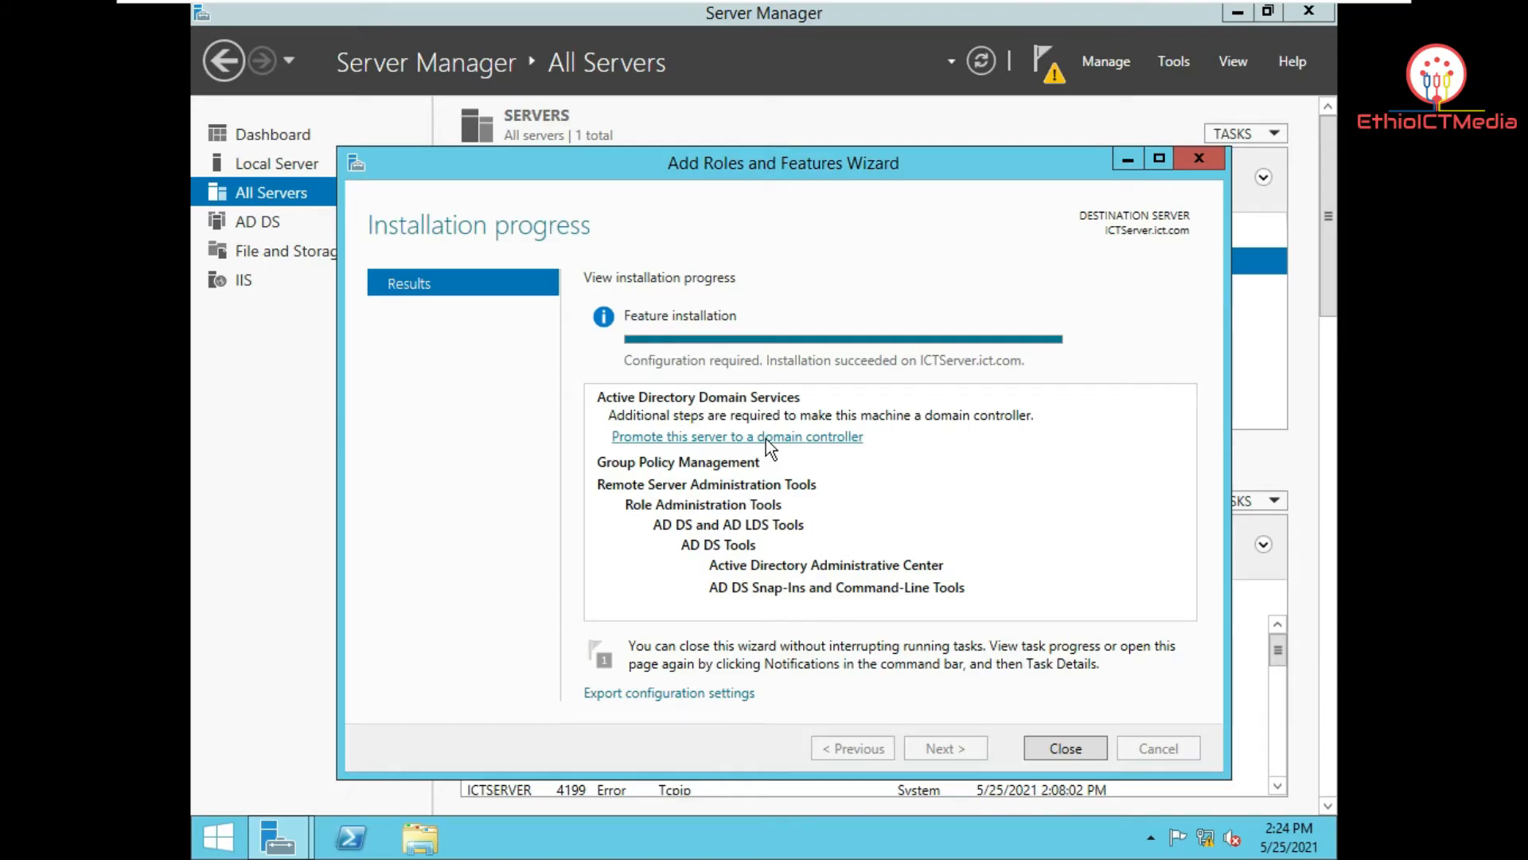
left_click(1202, 165)
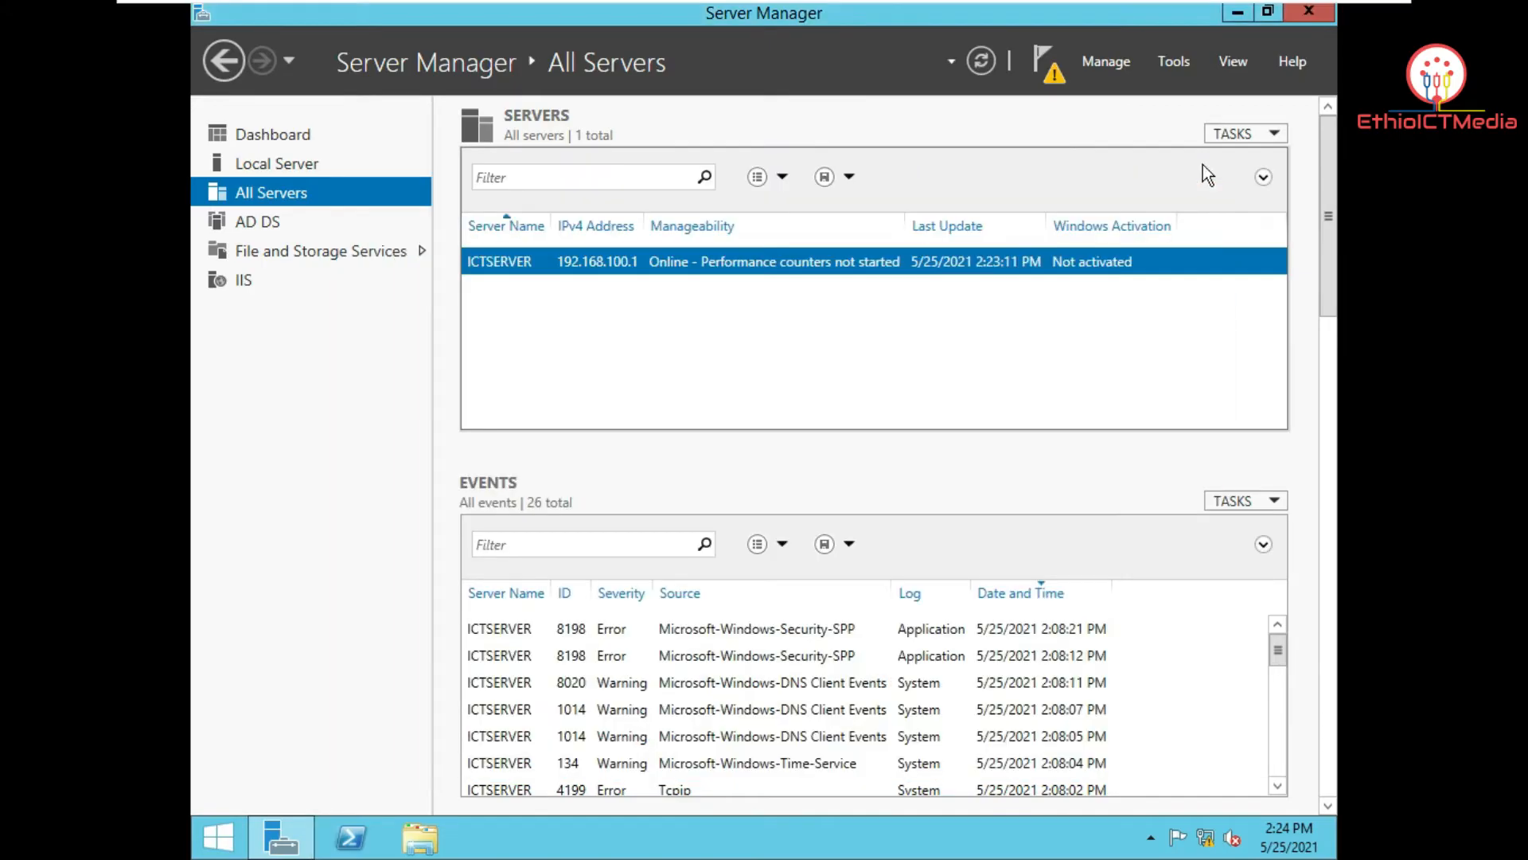
left_click(1042, 63)
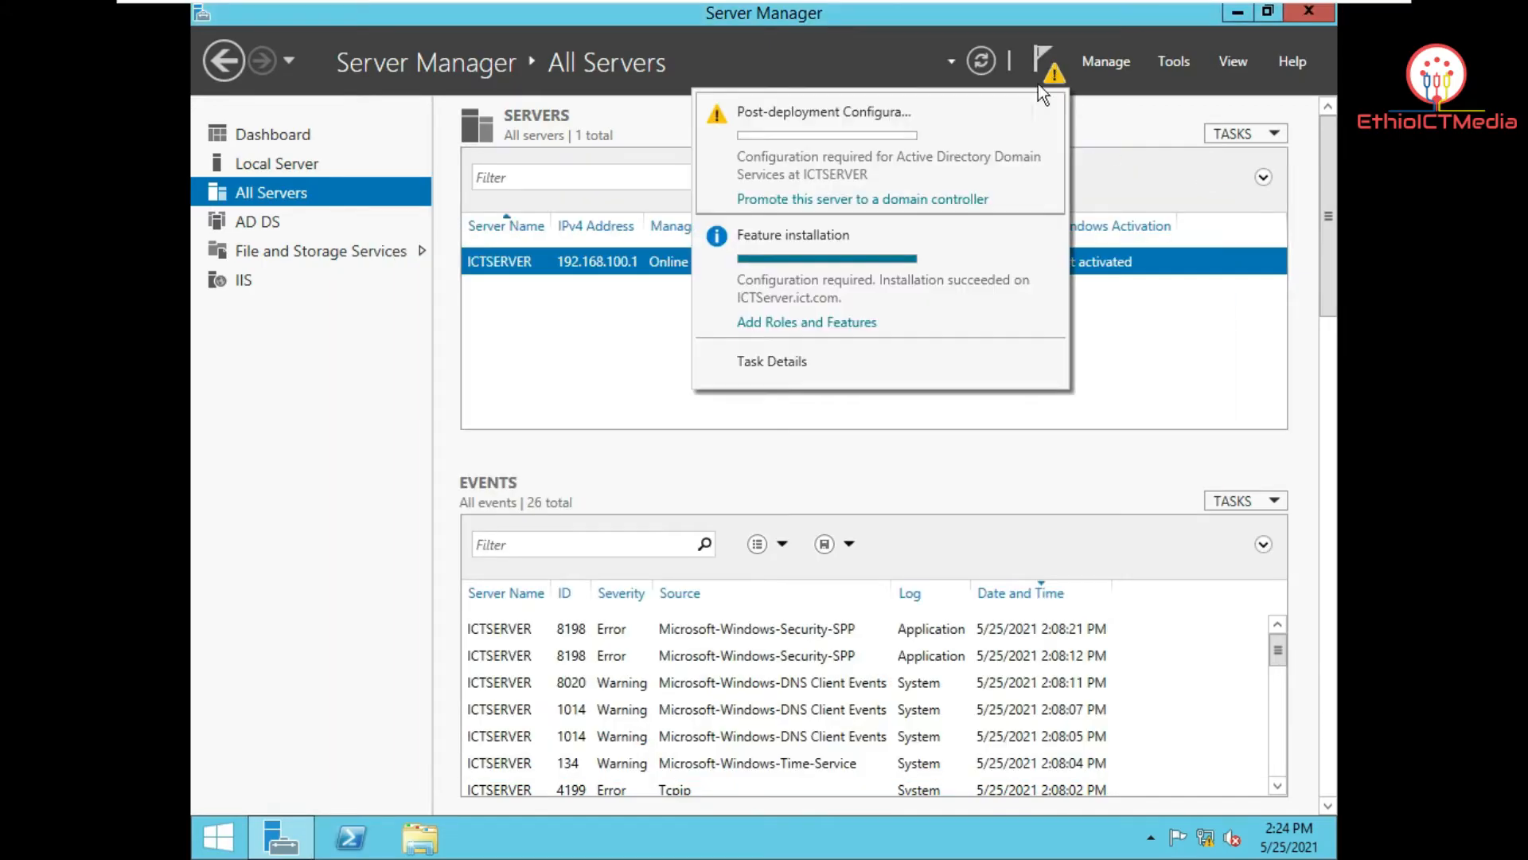
Step: Start the domain controller promotion, choose Add a new forest, and enter root domain ict.com
left_click(889, 202)
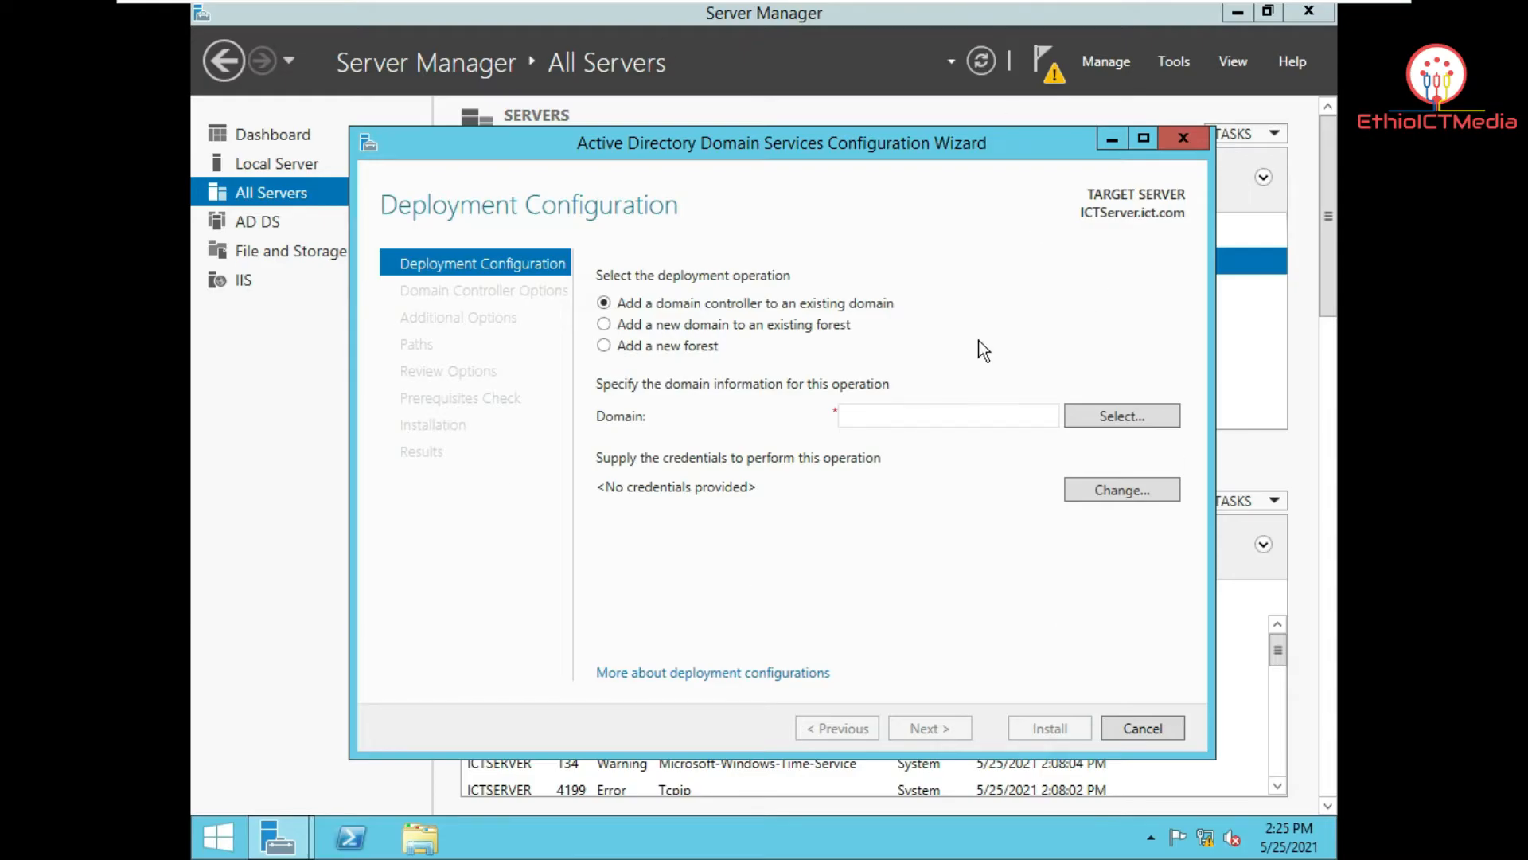
left_click(607, 345)
left_click(865, 418)
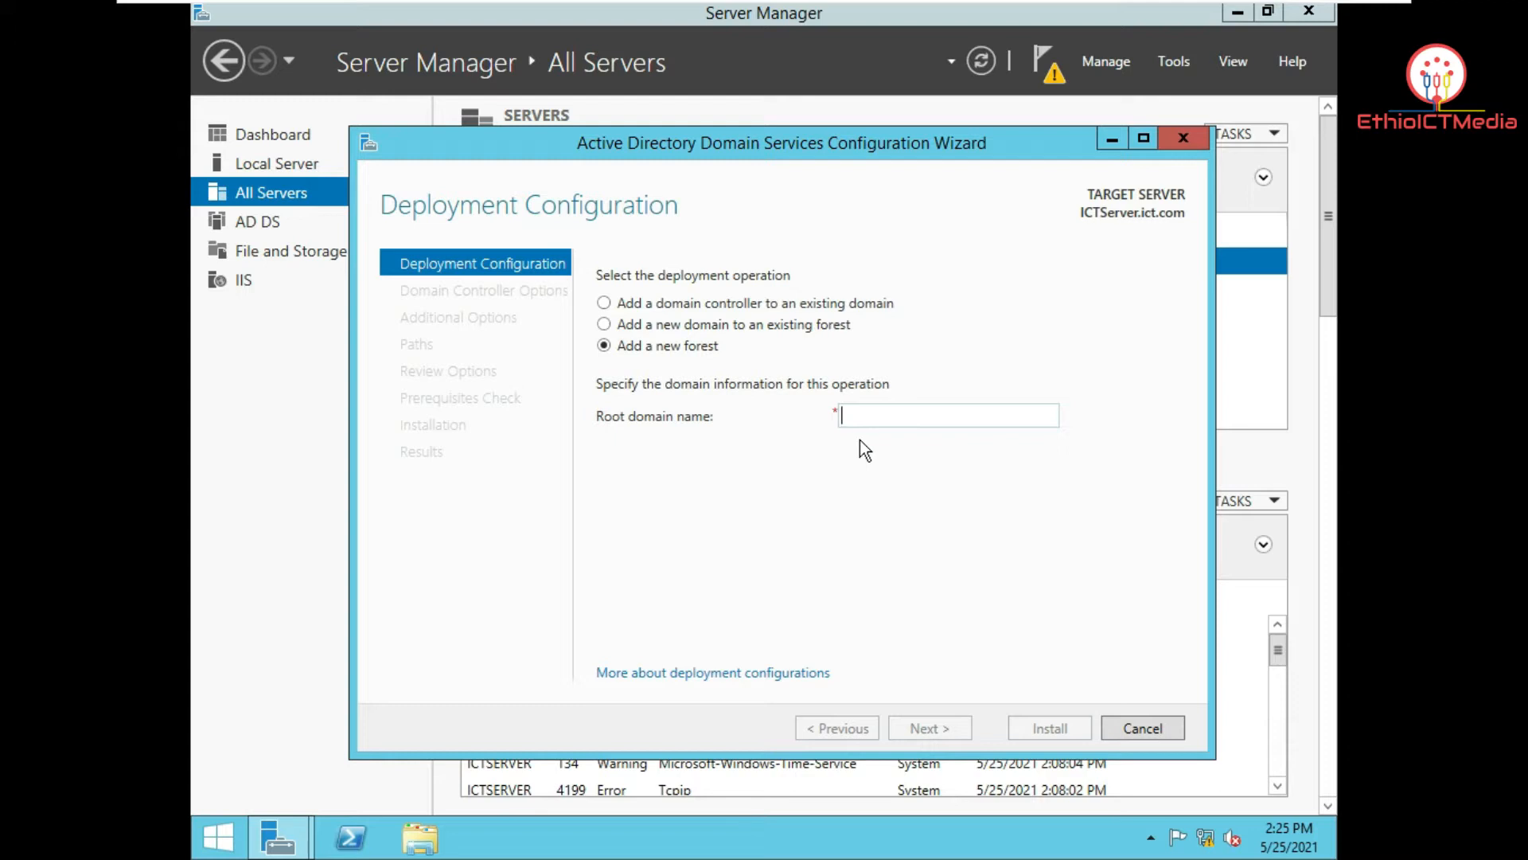
left_click(893, 421)
type("ict")
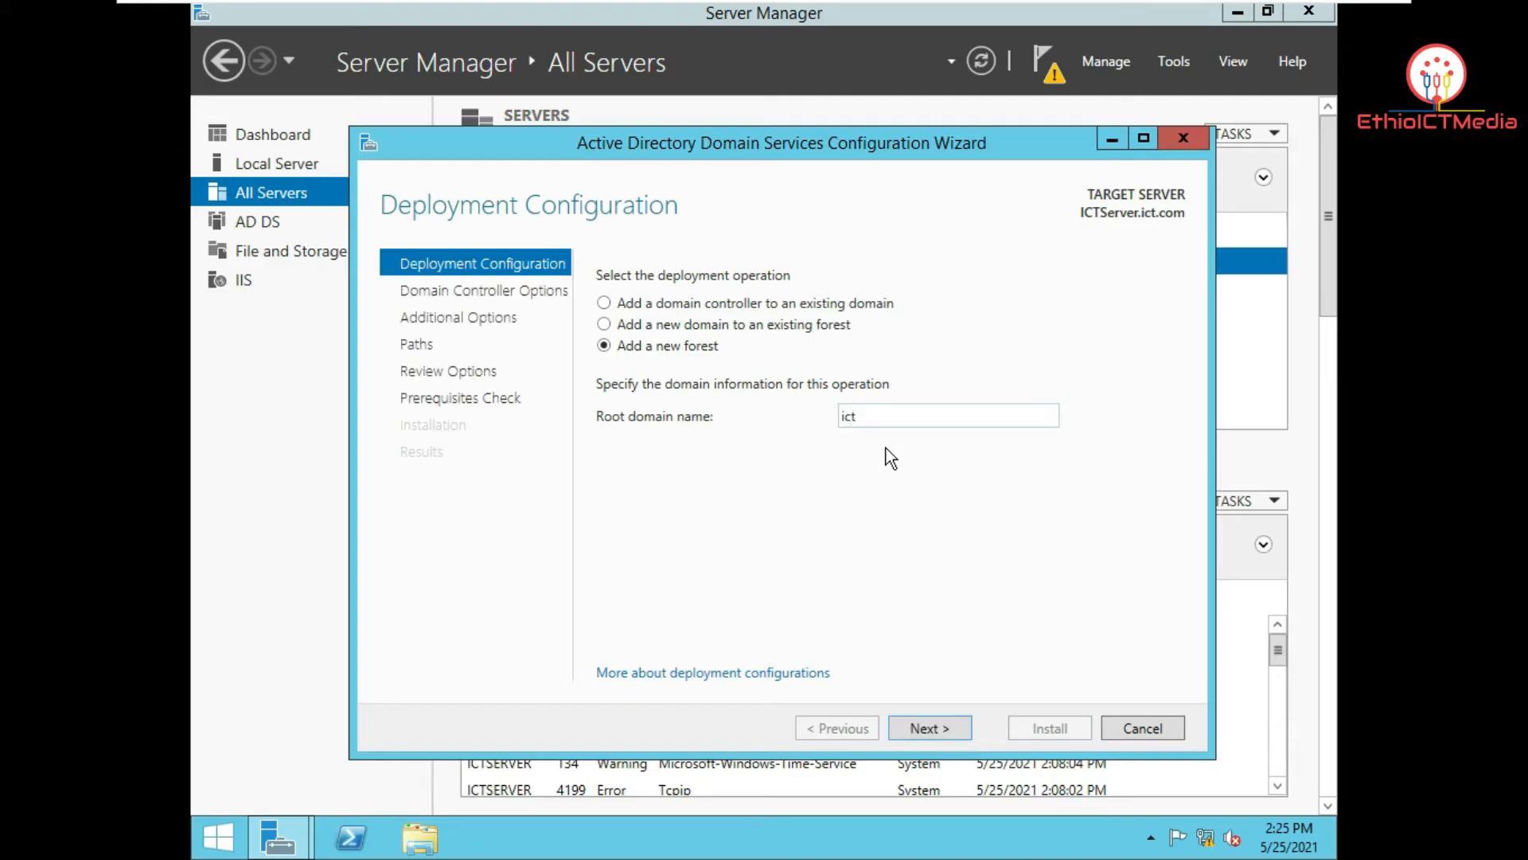
type(".com")
key("BackSpace")
key("BackSpace")
key("BackSpace")
key("BackSpace")
left_click(939, 731)
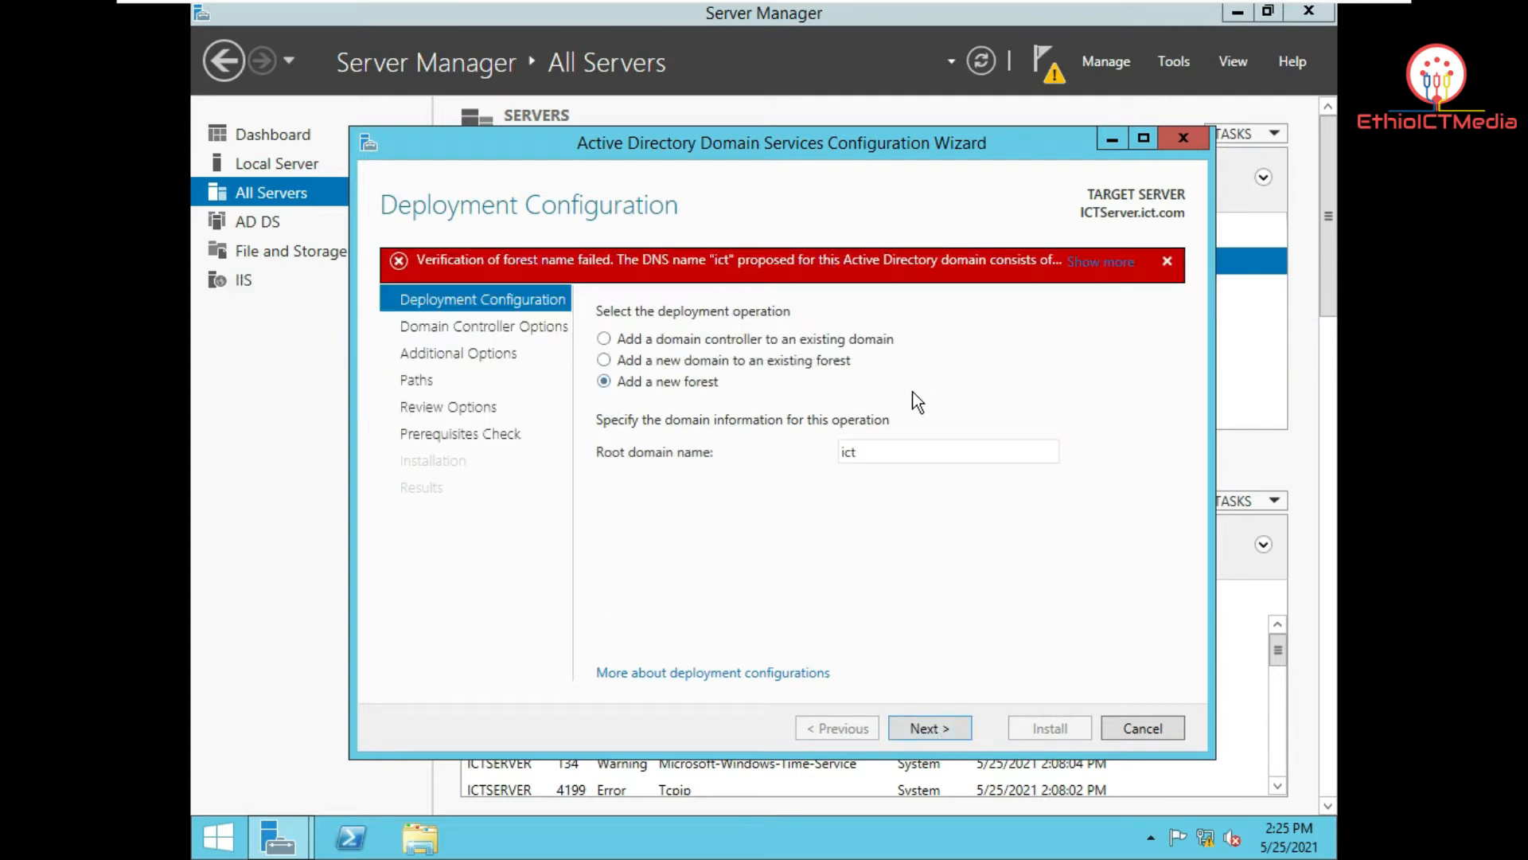
double_click(913, 452)
left_click(909, 454)
type(".com")
Step: On Domain Controller Options, enter and confirm the DSRM password, then continue to DNS Options
left_click(928, 729)
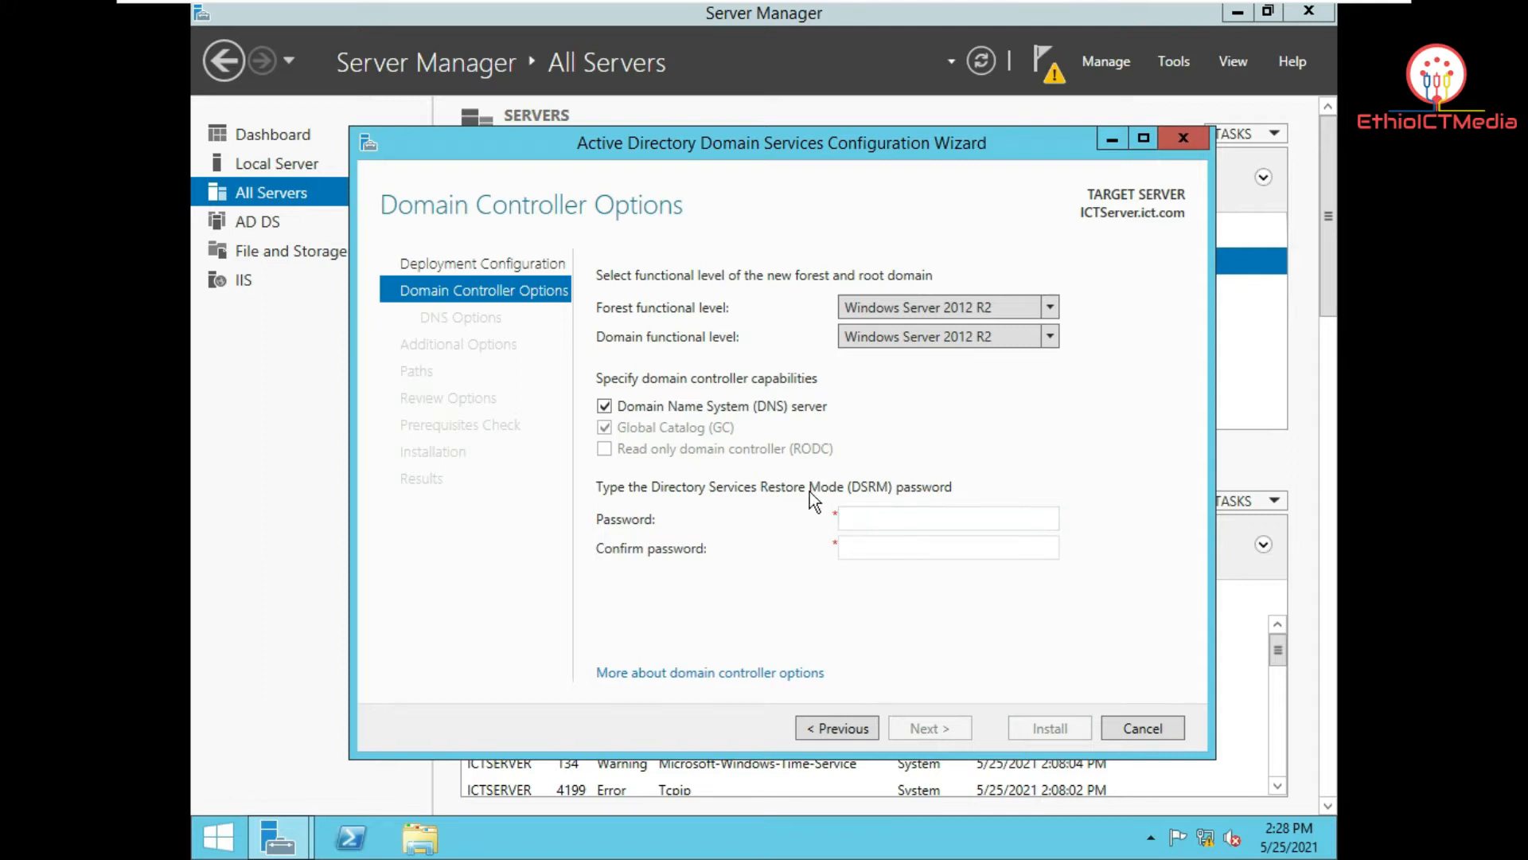
left_click(887, 518)
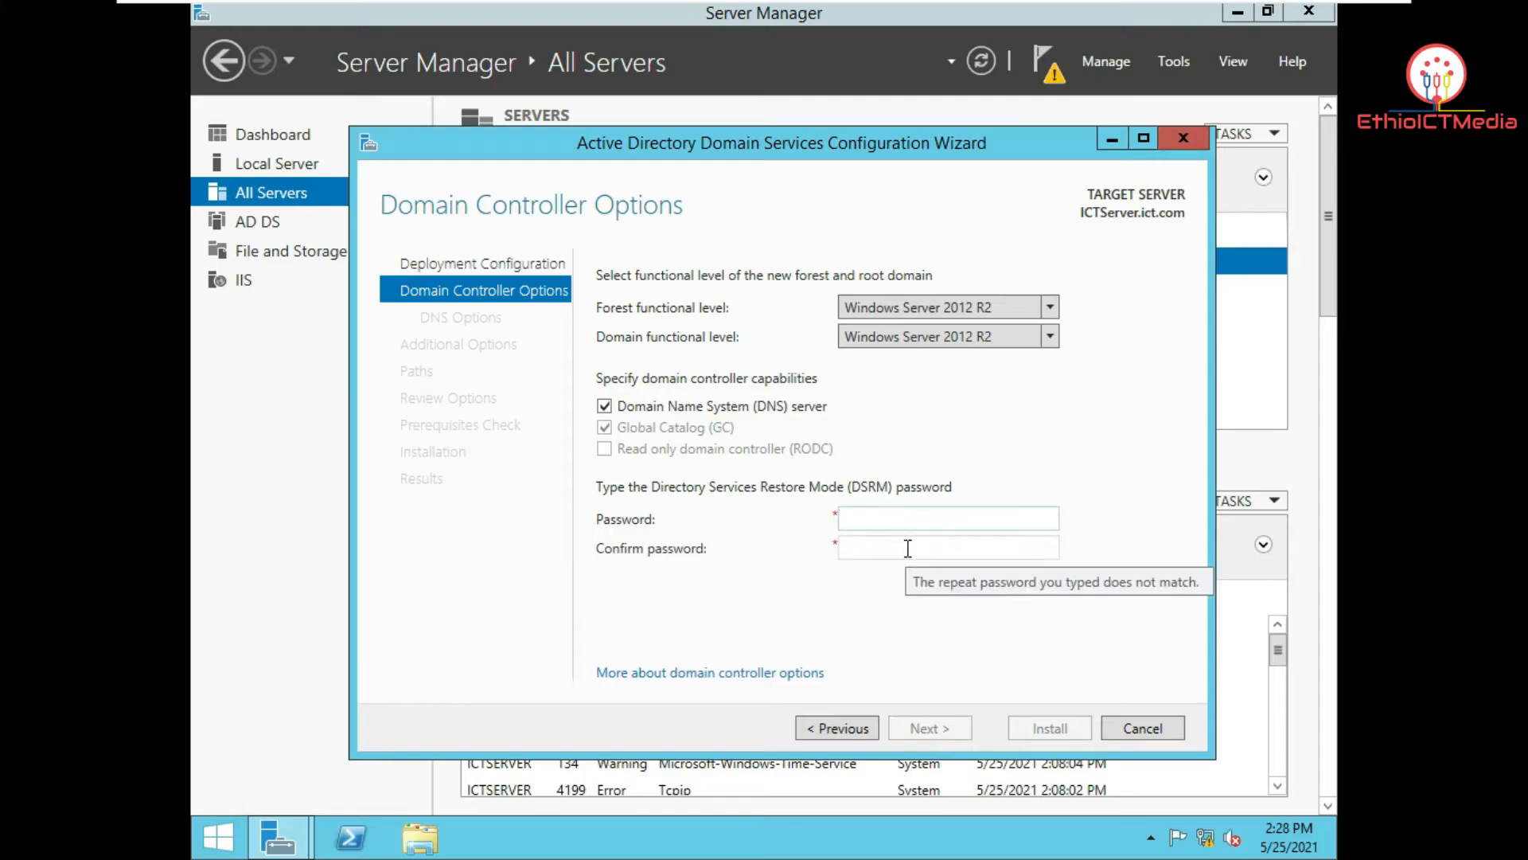
type("••••••••••")
left_click(909, 547)
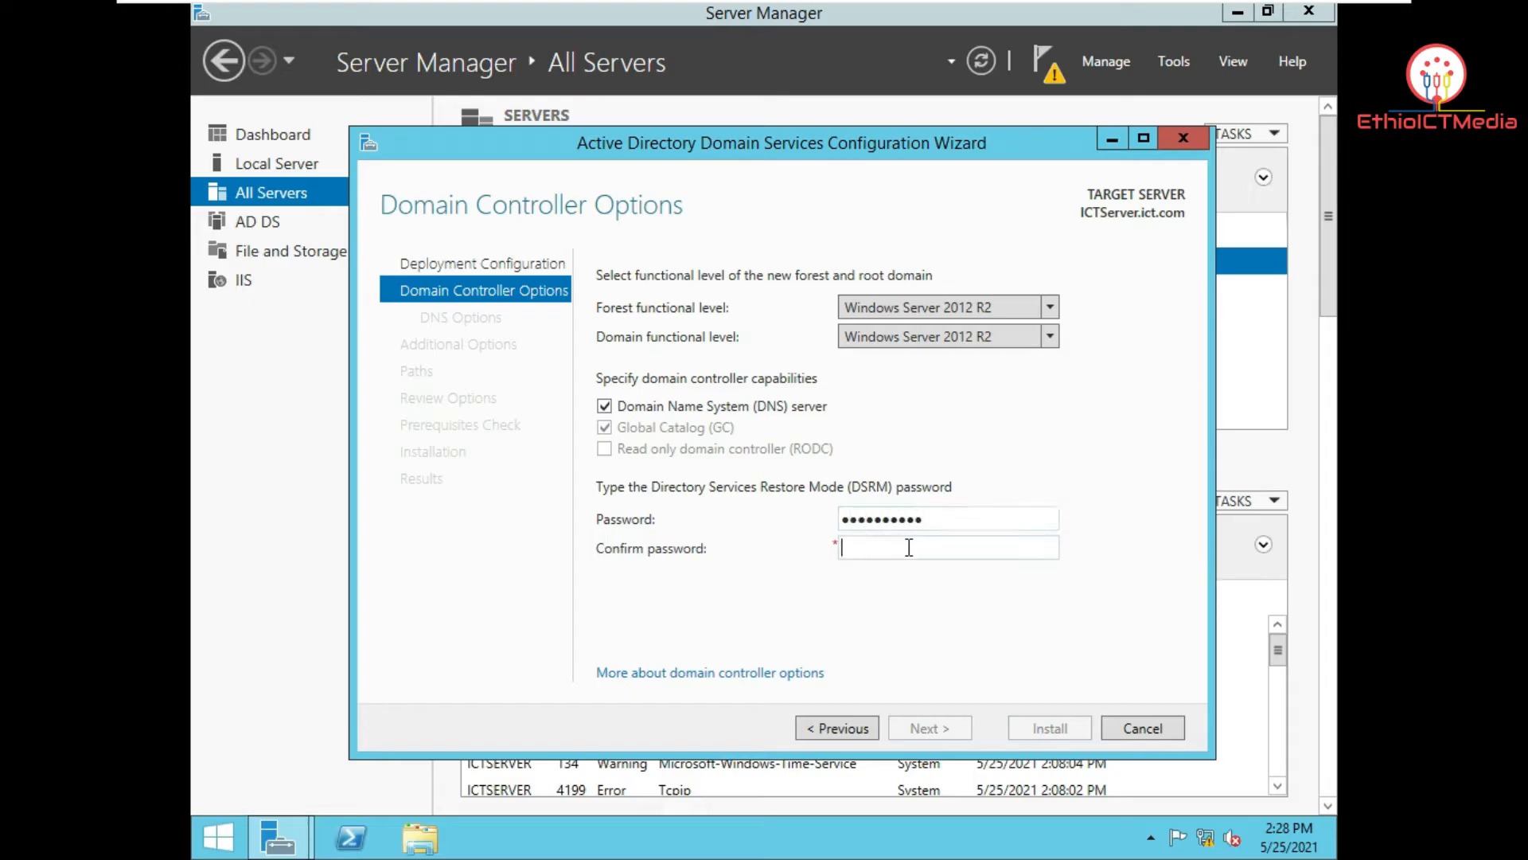
type("•••••••••••")
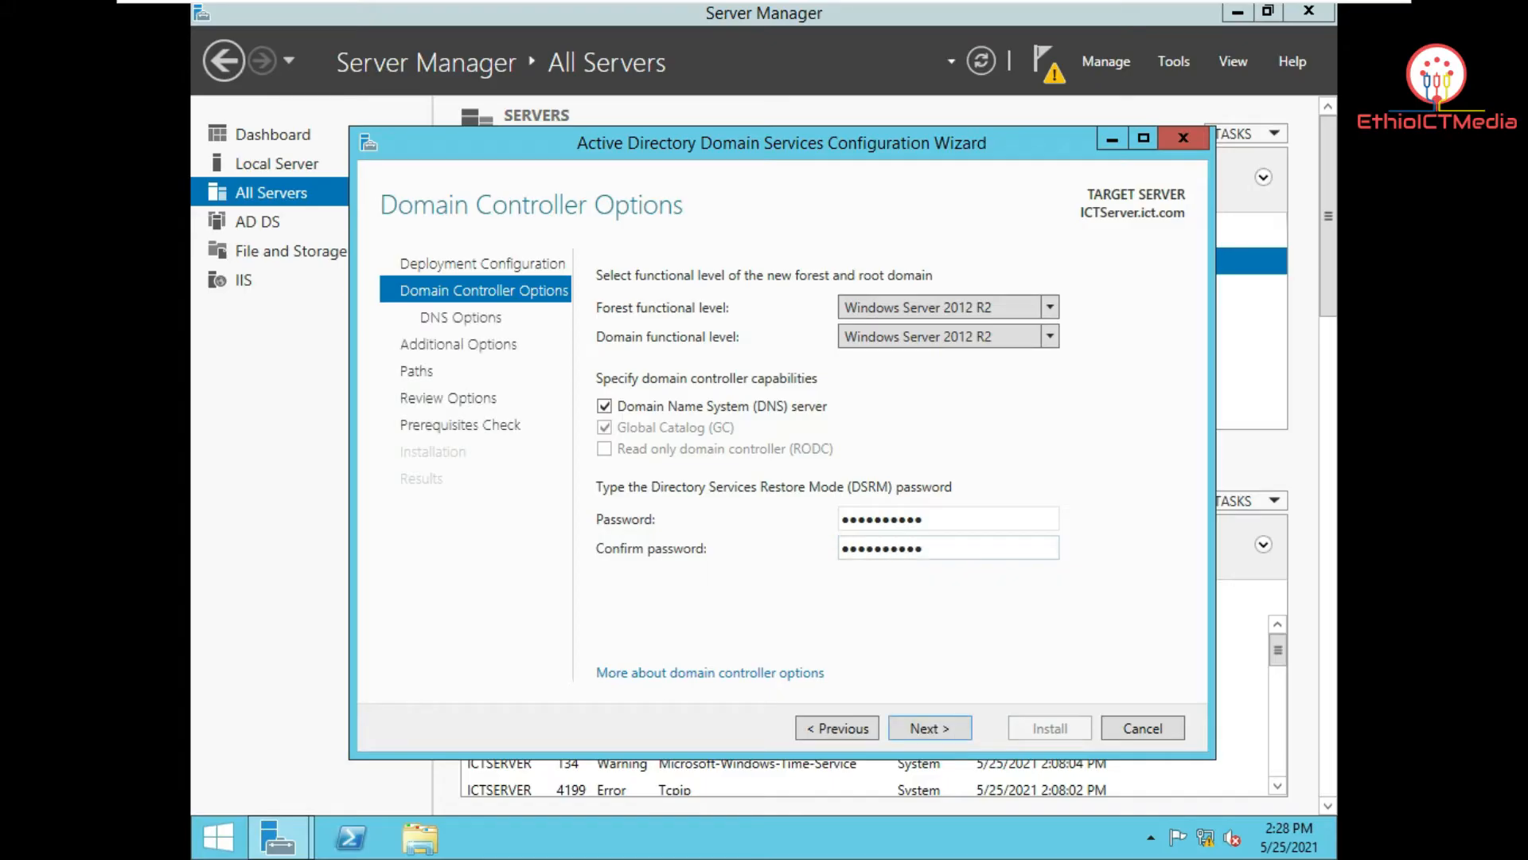
key("Return")
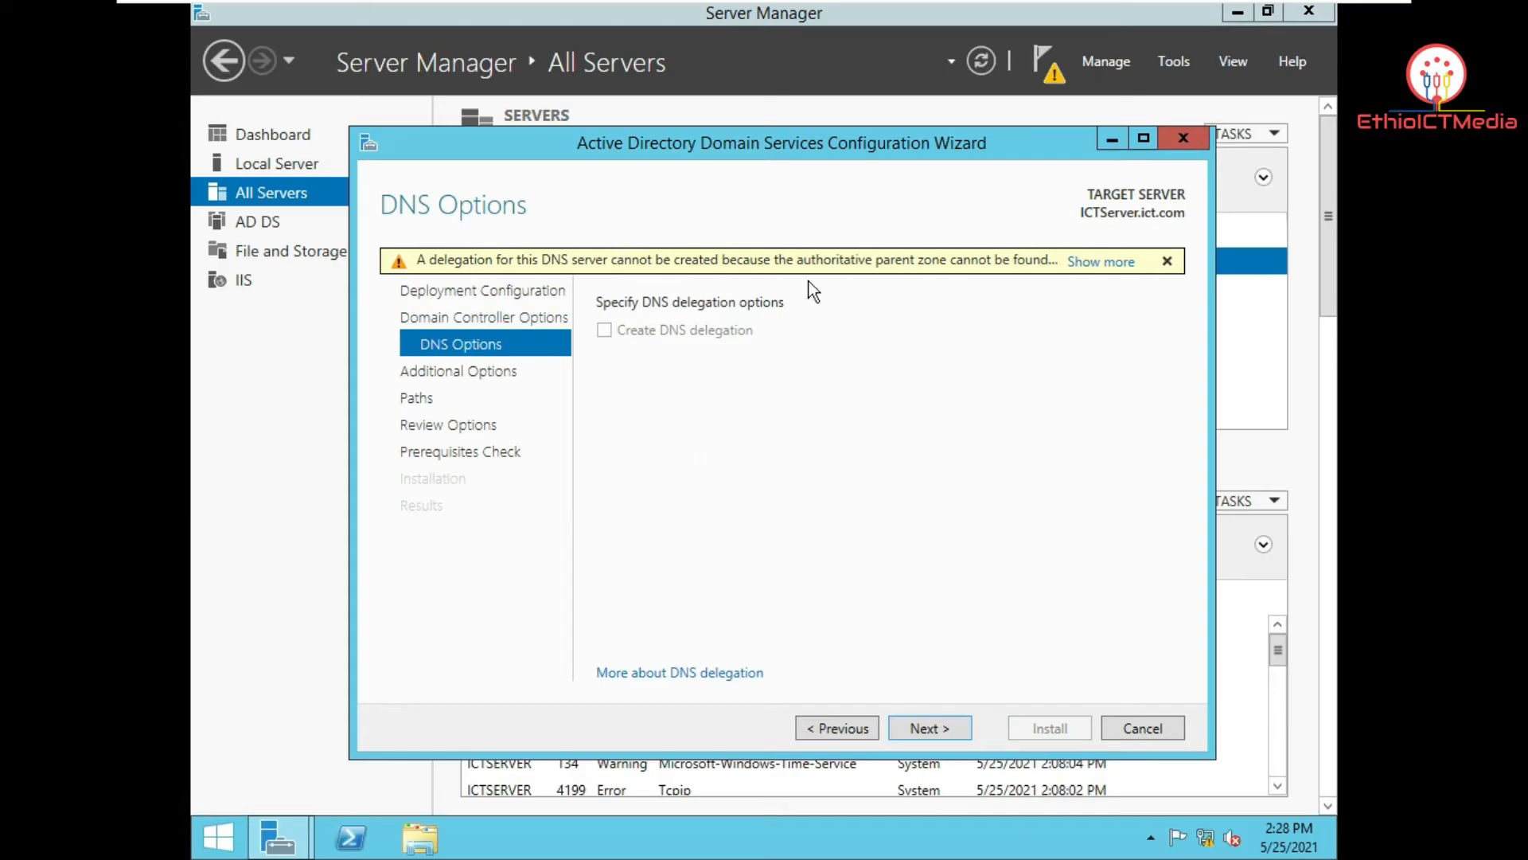
Step: Accept the DNS options, NetBIOS name ICT and default paths, then scroll the Review Options summary
left_click(951, 729)
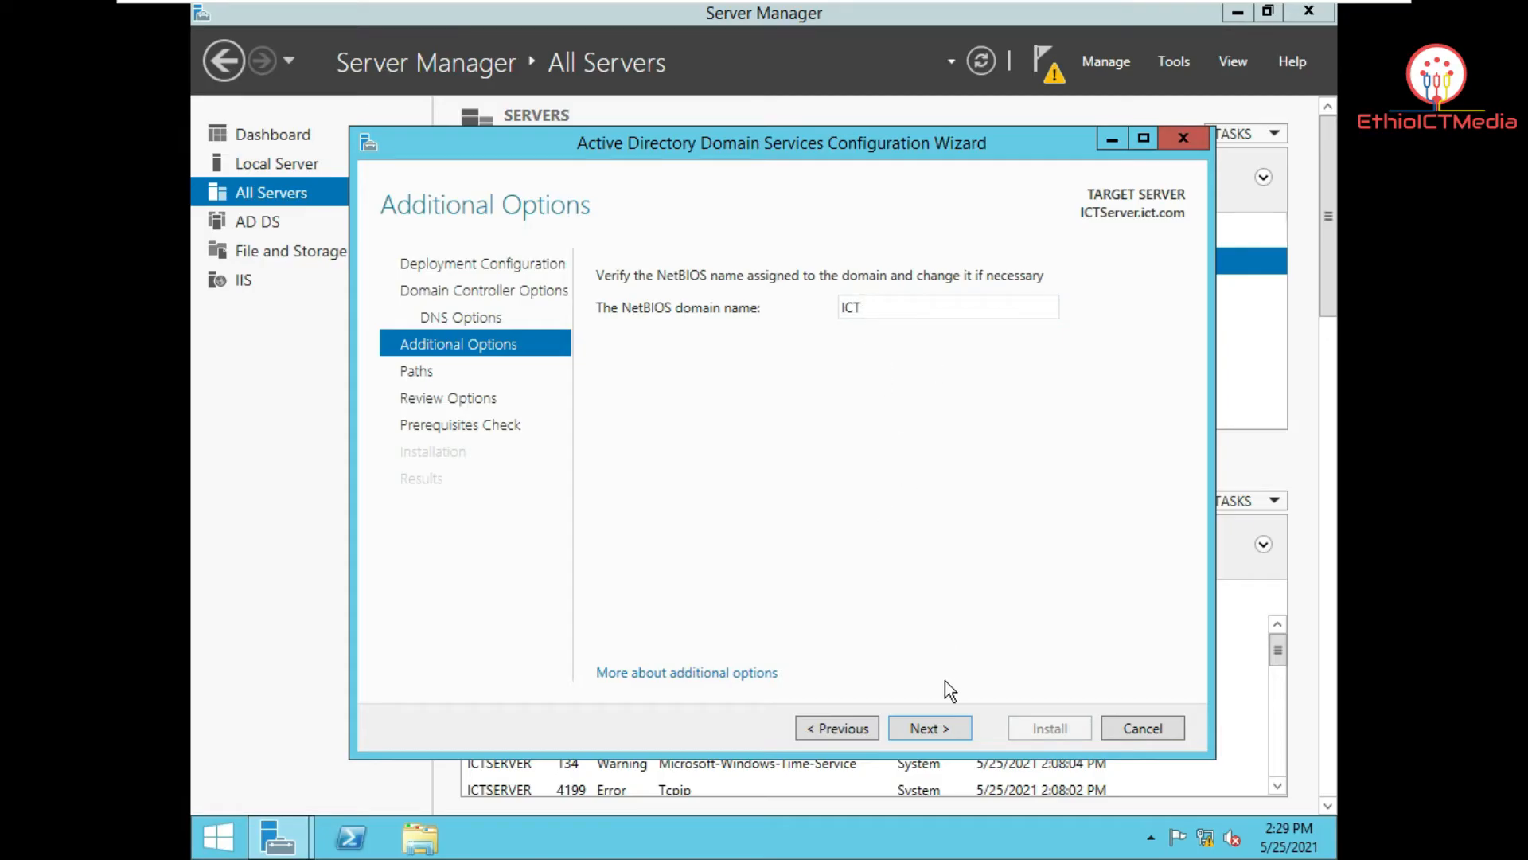
left_click(943, 729)
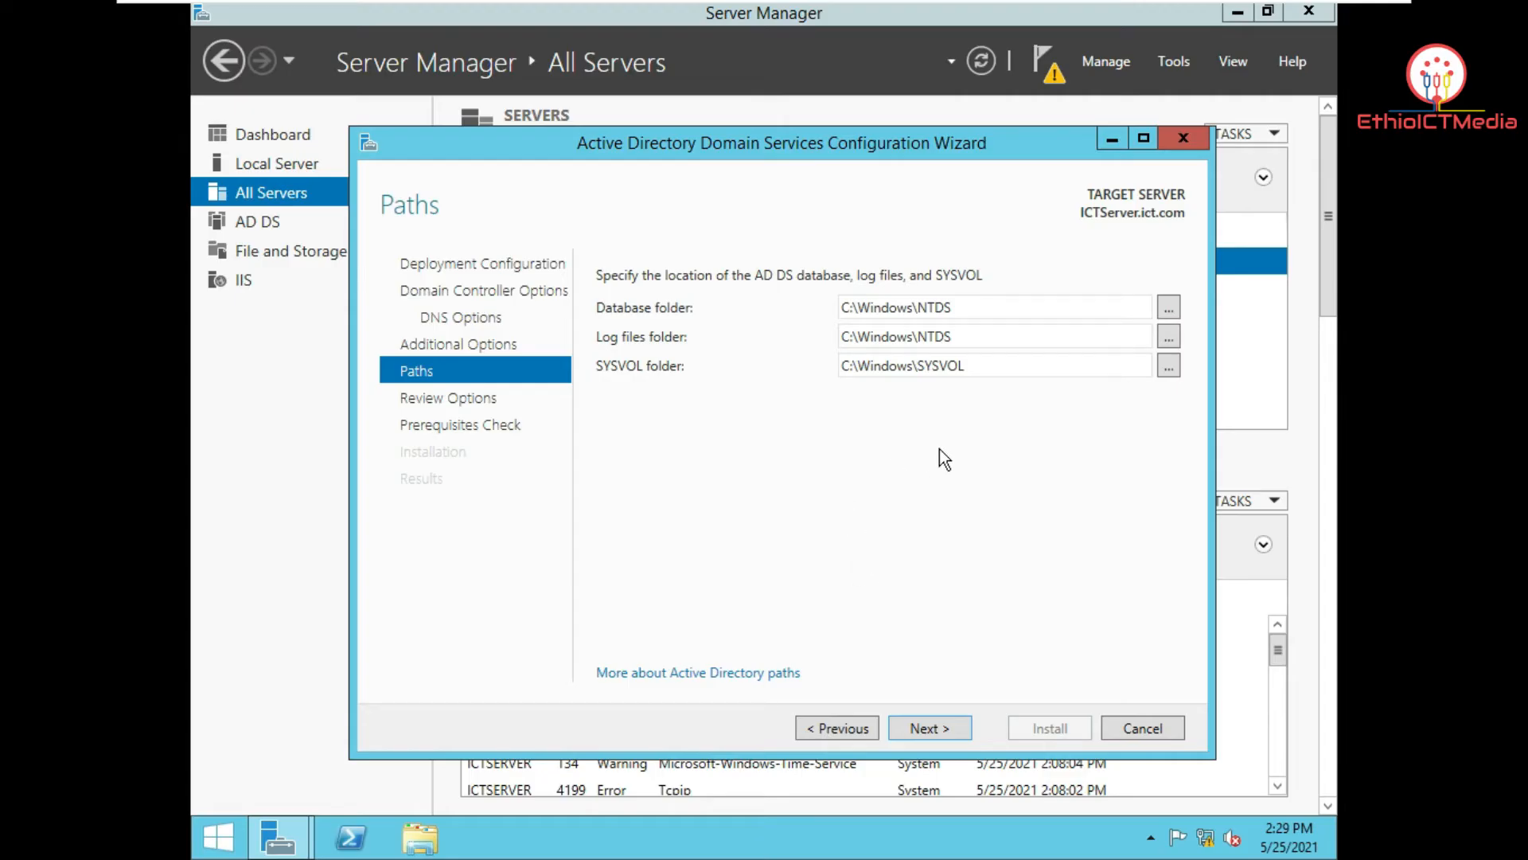
left_click(931, 728)
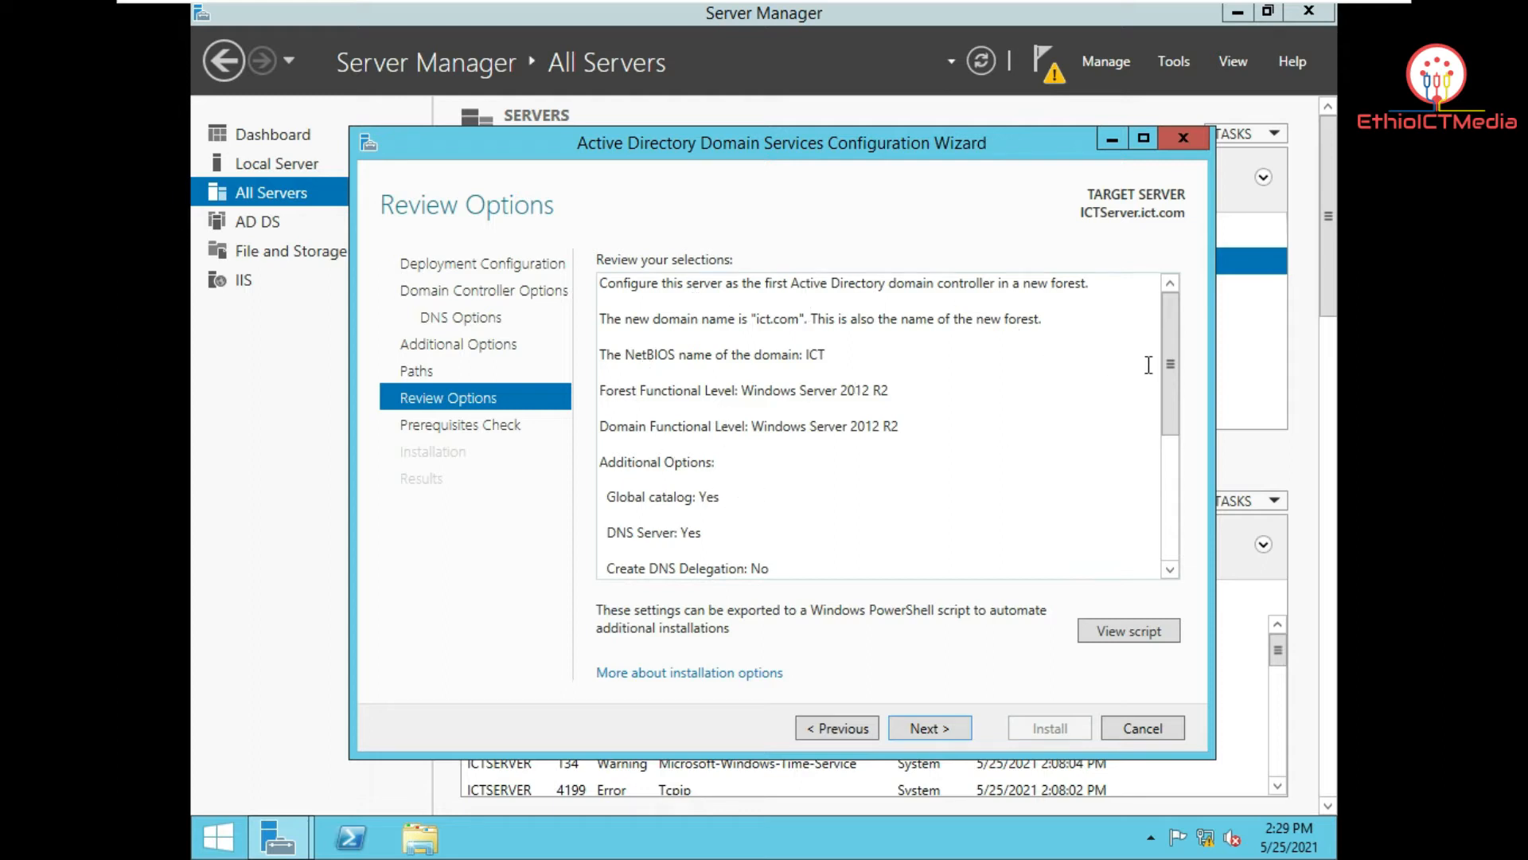
left_click_drag(1171, 369, 1173, 372)
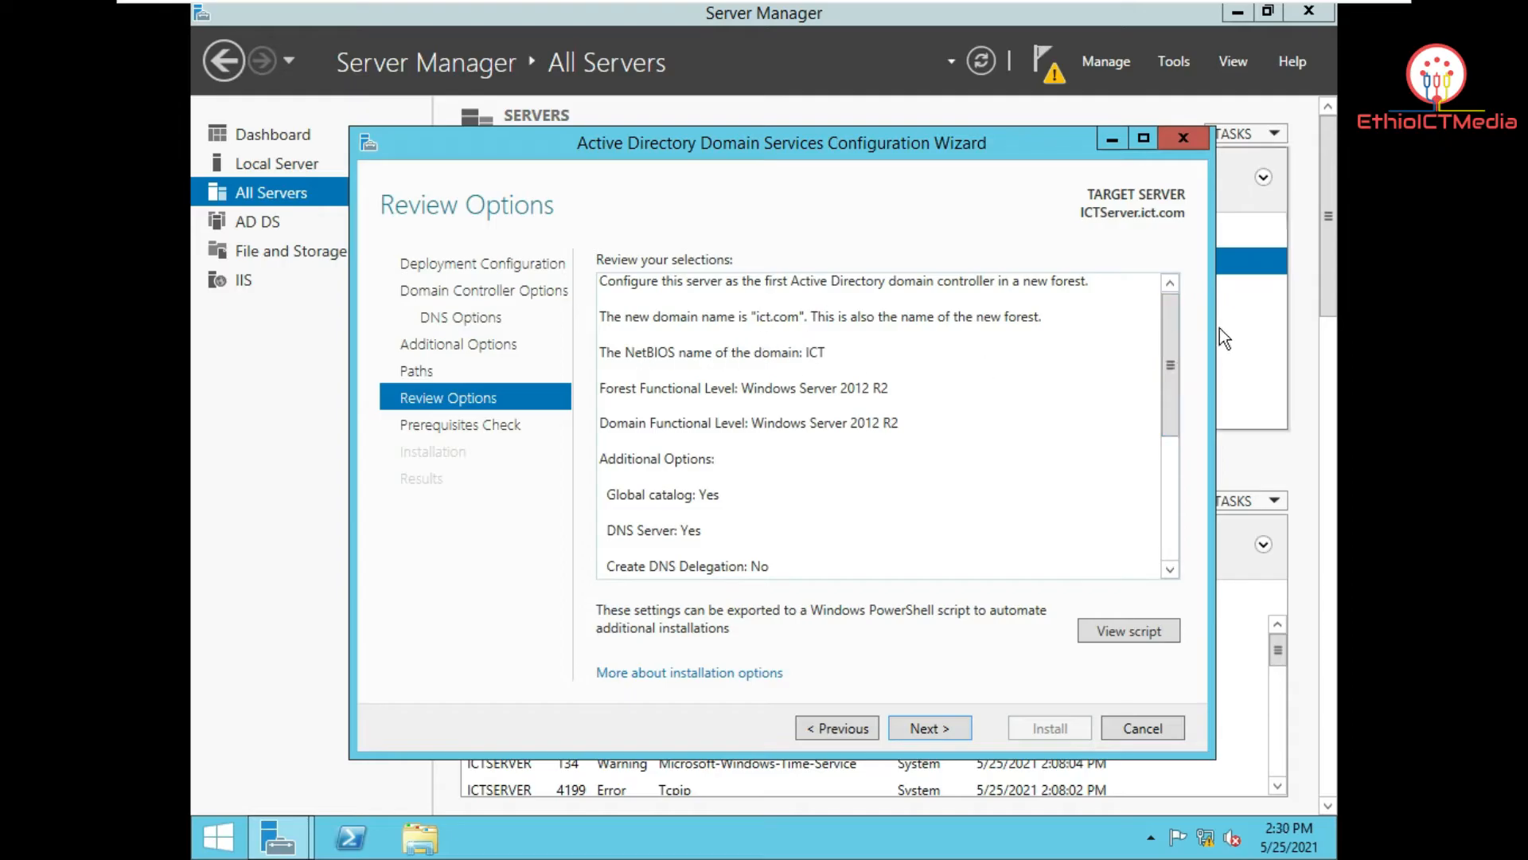
mouse_move(1170, 333)
left_mouse_down()
mouse_move(1168, 479)
mouse_move(1178, 312)
left_mouse_up()
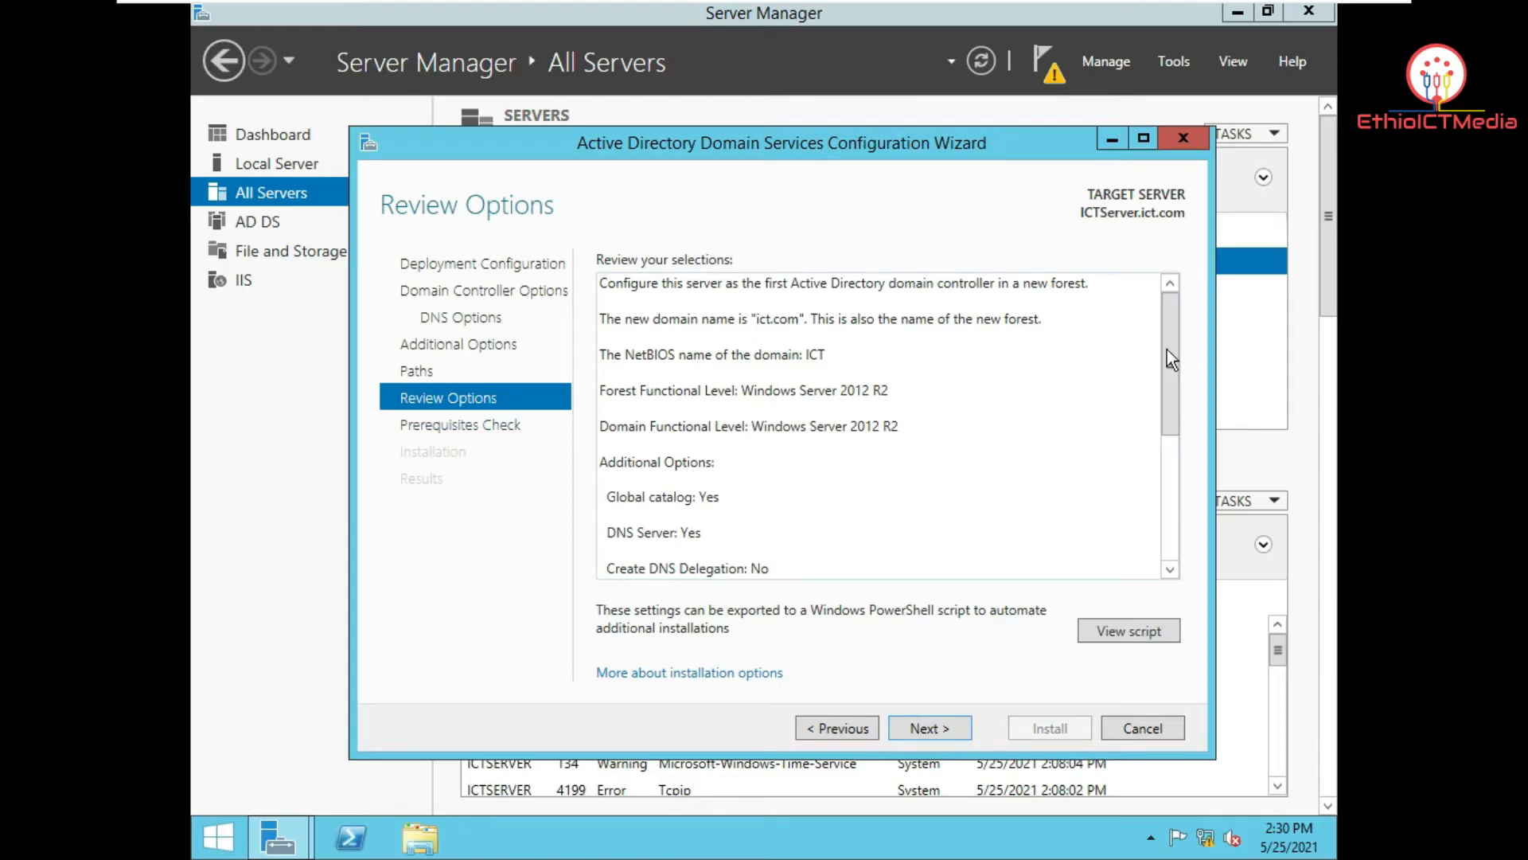
left_click_drag(1173, 339, 1114, 319)
Step: Pass the prerequisites check and install AD DS, letting the server reboot automatically
left_click(934, 729)
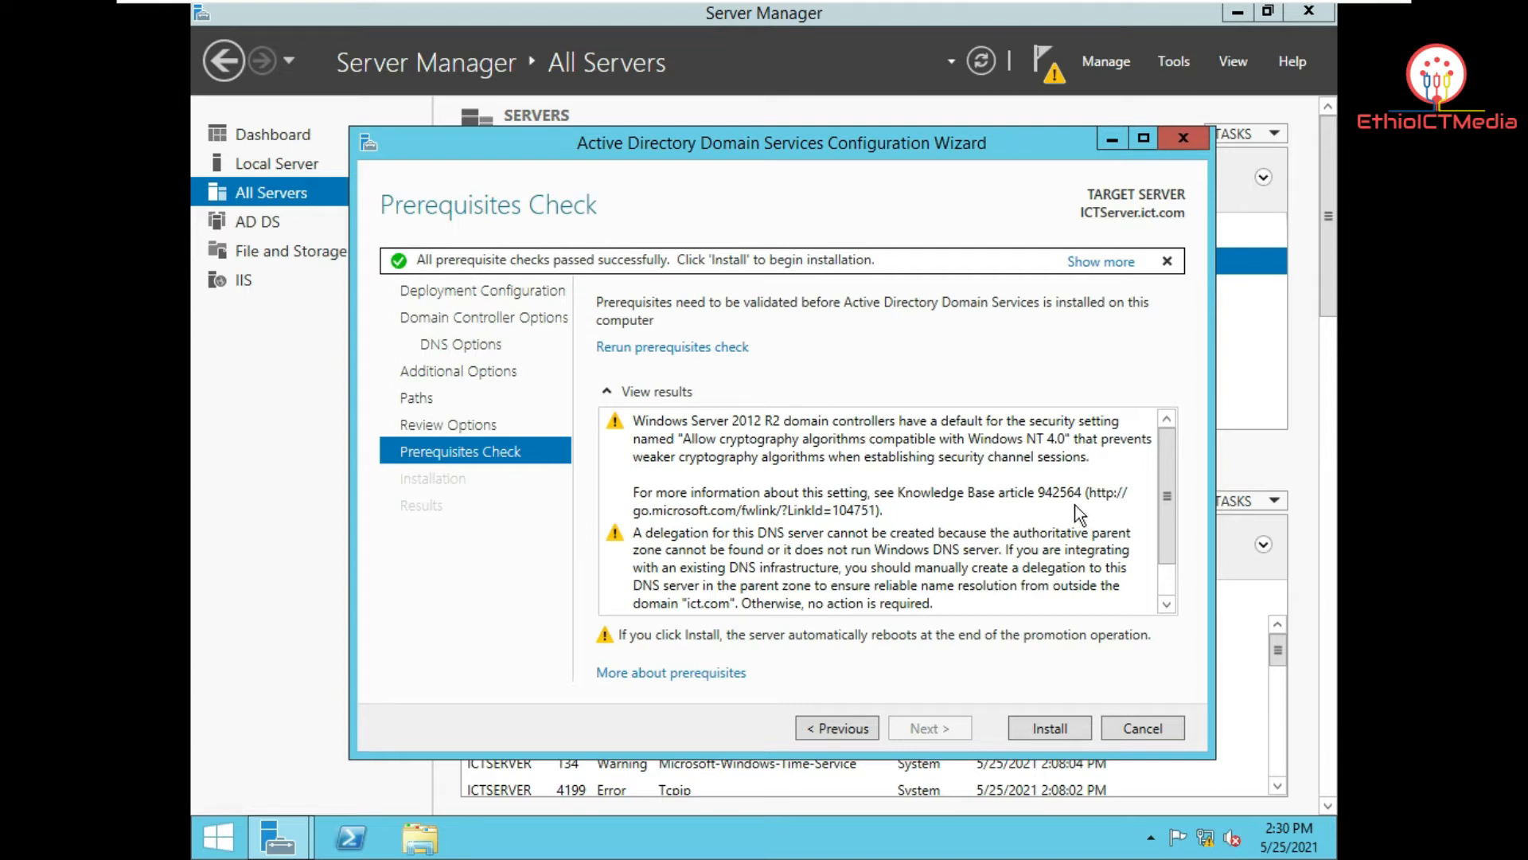
left_click_drag(1167, 494, 1158, 452)
left_click(1048, 725)
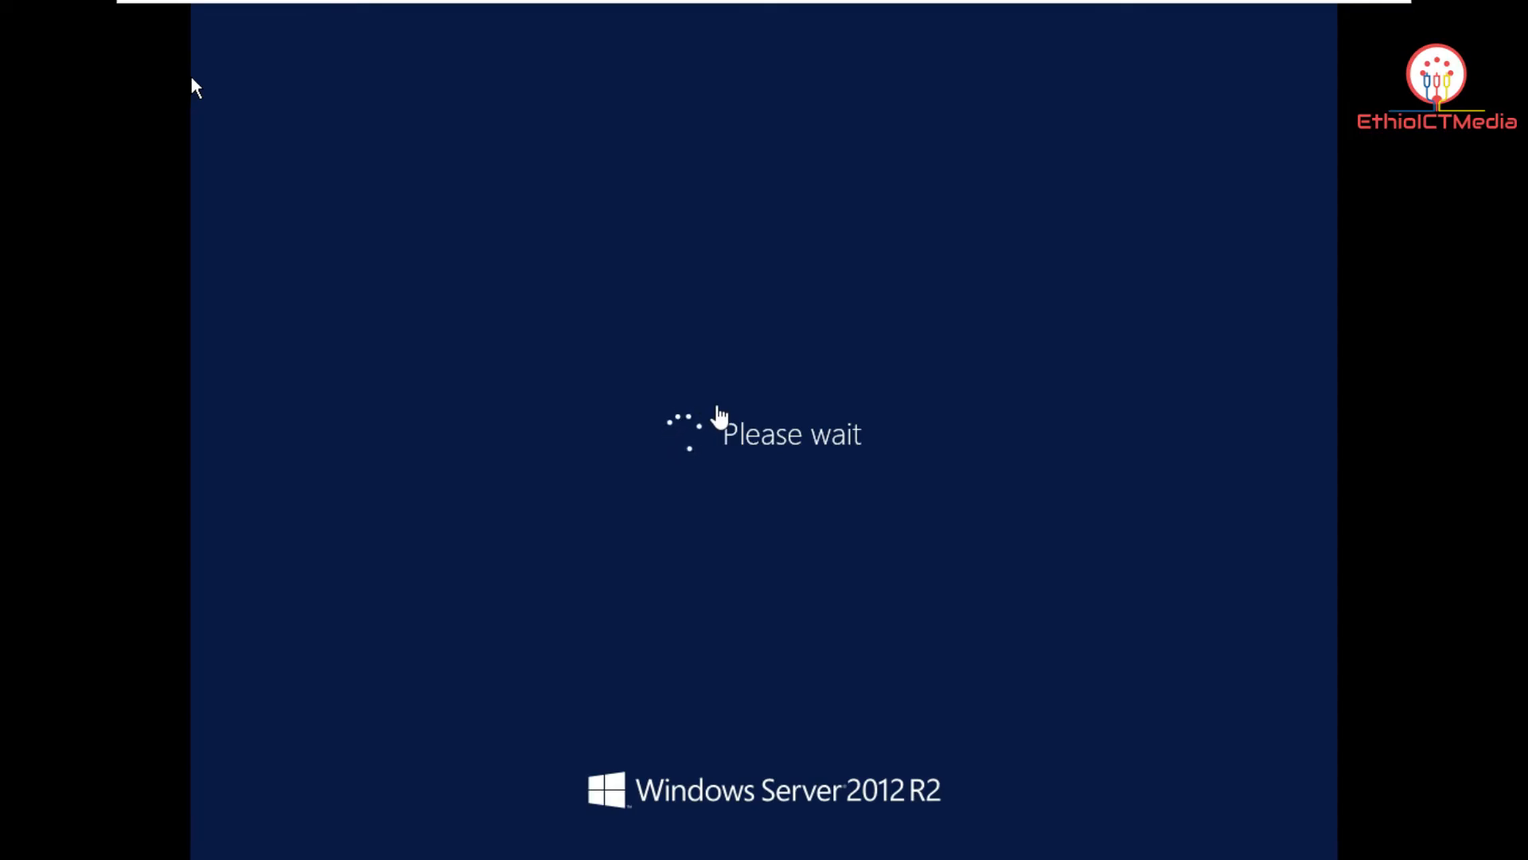
Step: Switch to the Windows 10 VM, wake it, and open Network & Internet settings
mouse_move(724, 16)
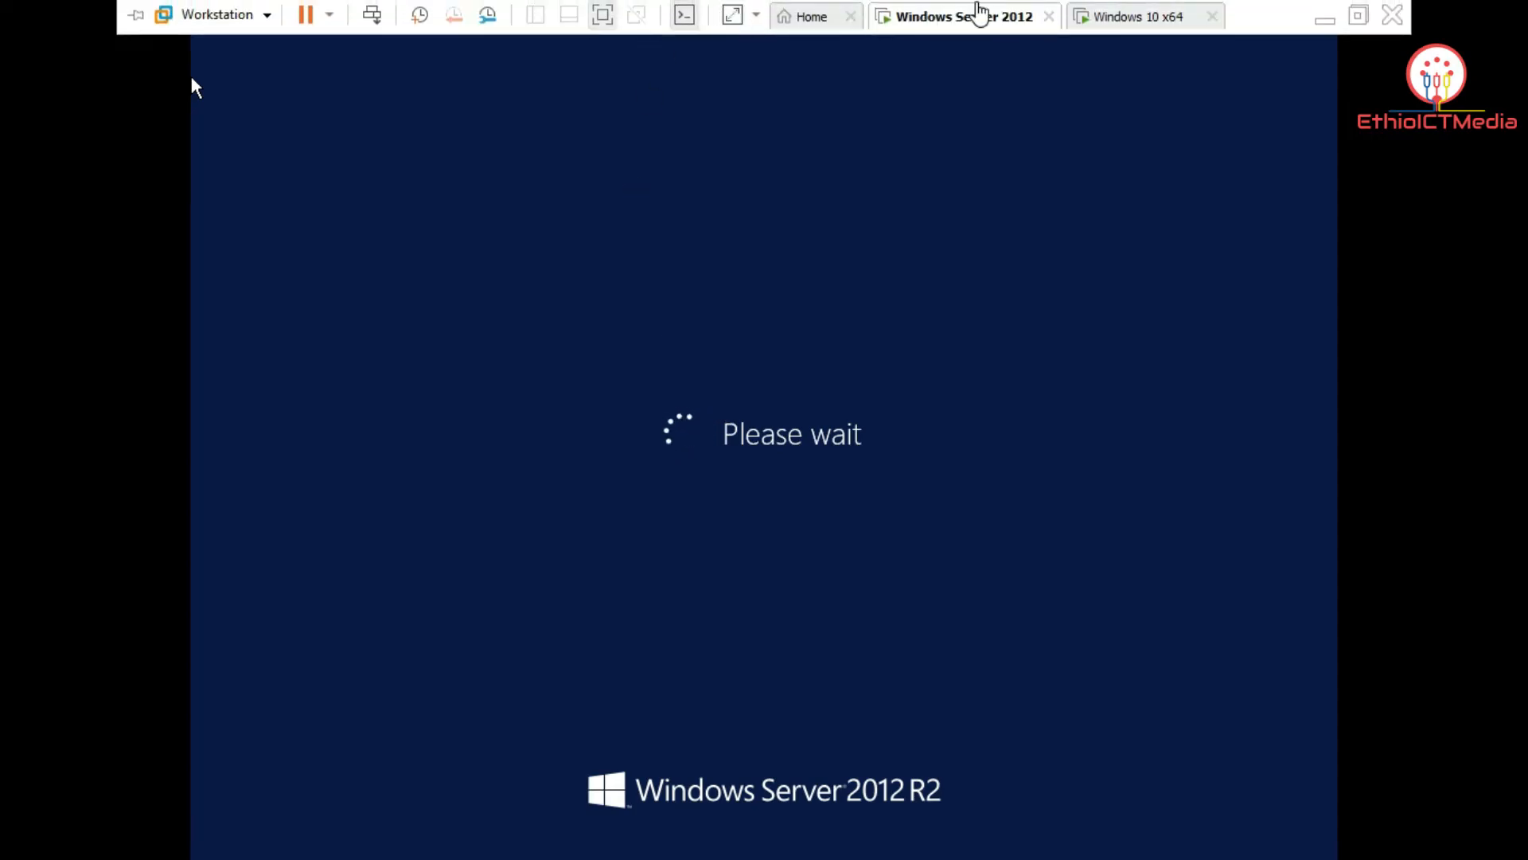
left_click(1101, 24)
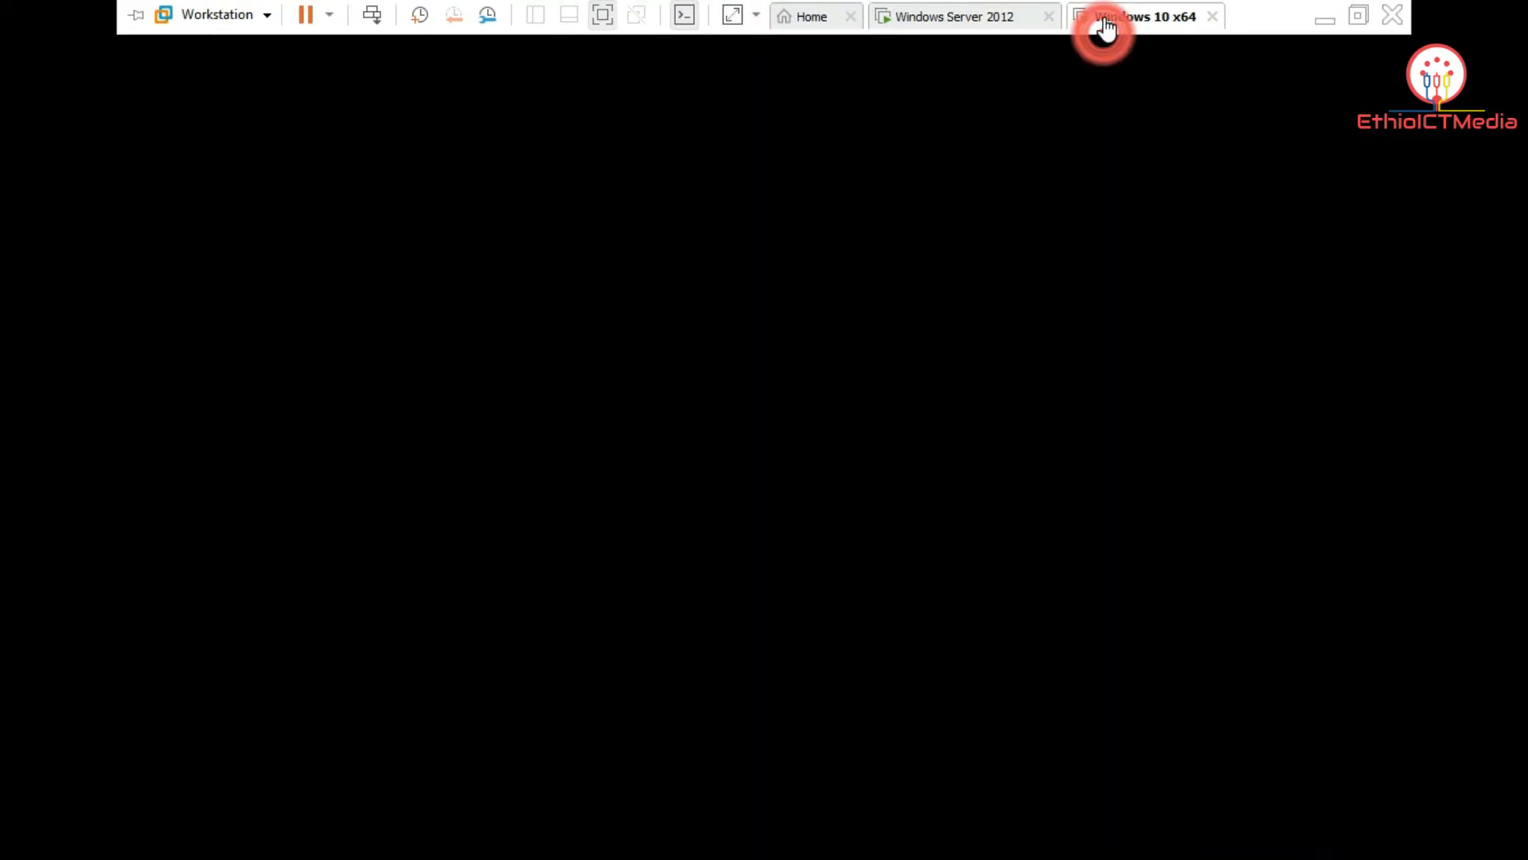
left_click(925, 398)
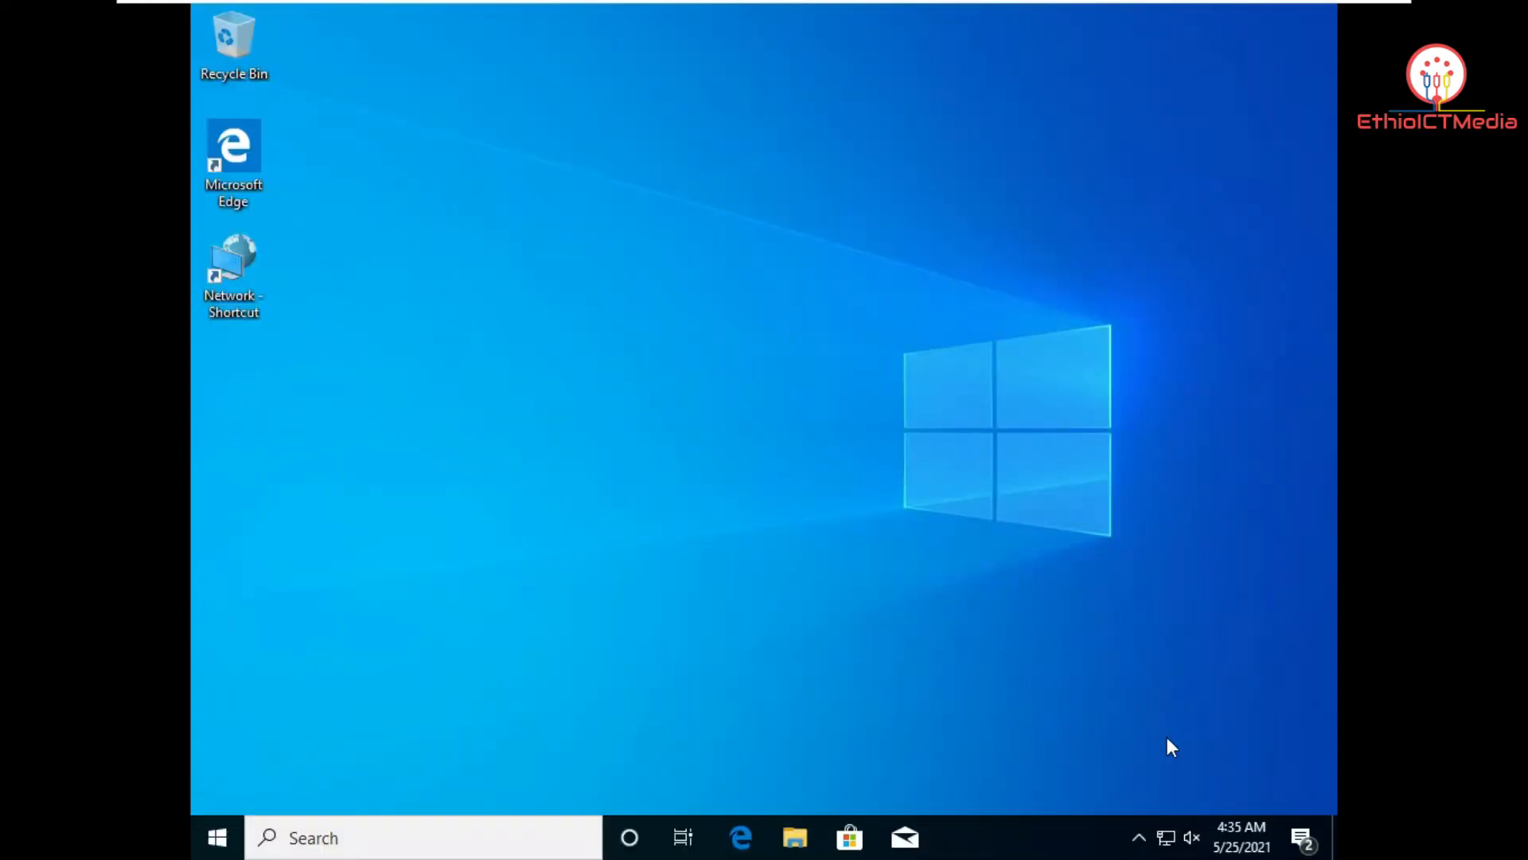
right_click(1172, 840)
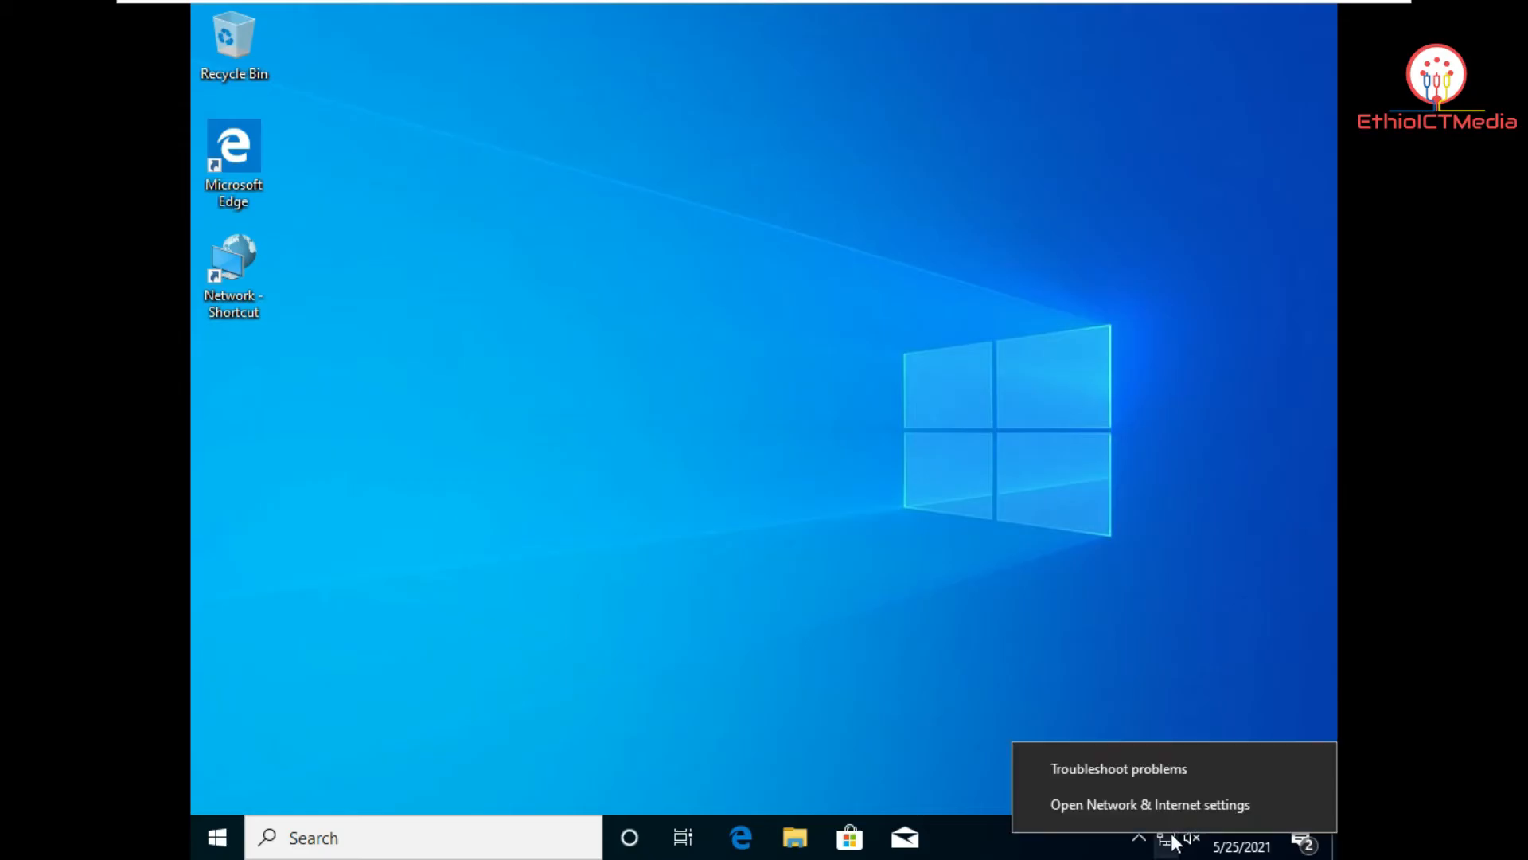
left_click(1163, 805)
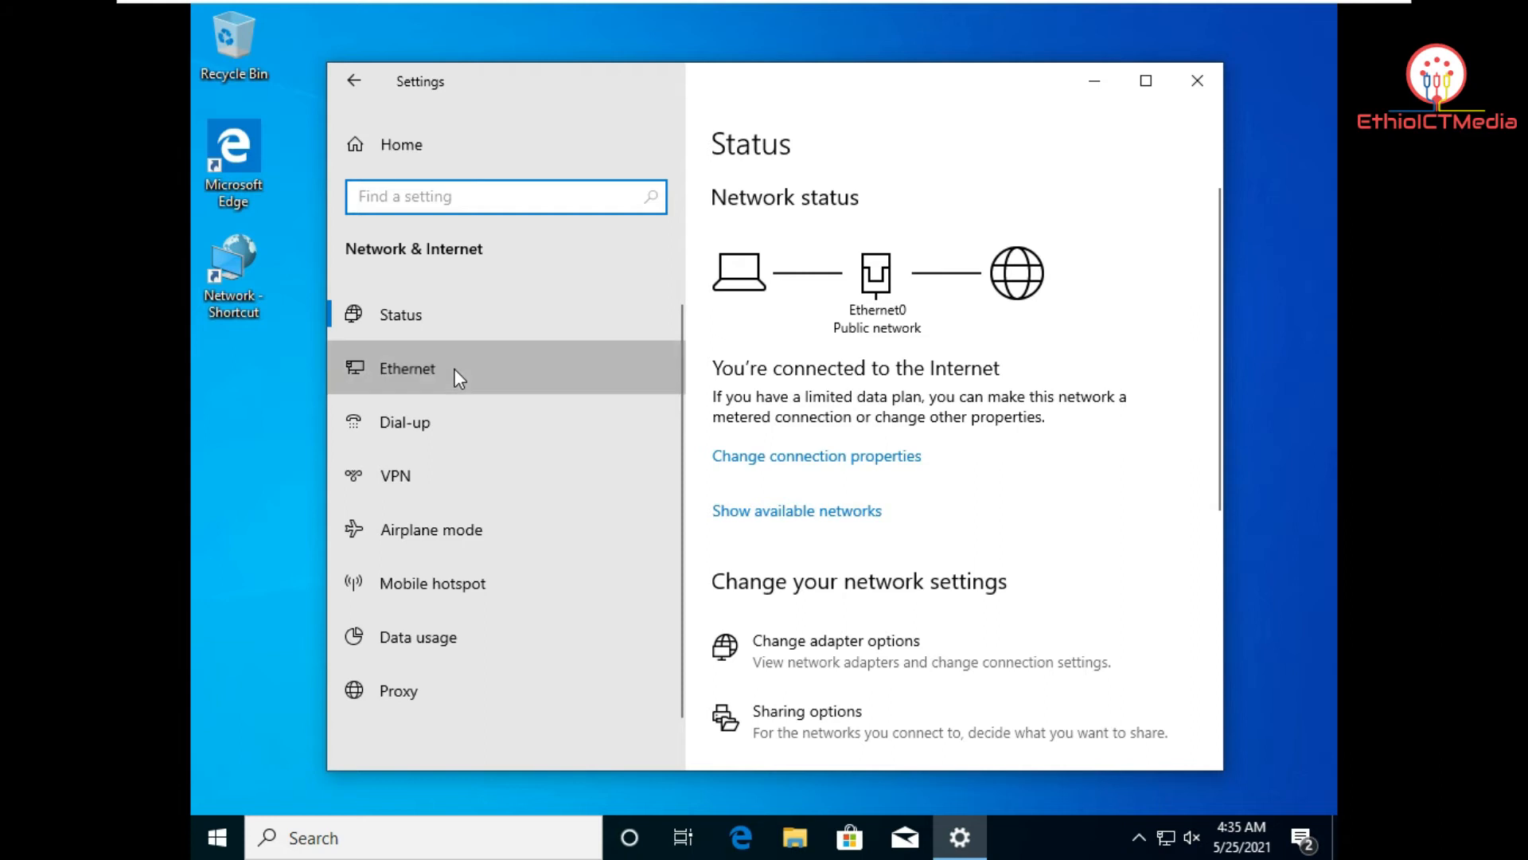
Step: Open the Ethernet0 adapter's properties and its Internet Protocol Version 4 settings
left_click(457, 368)
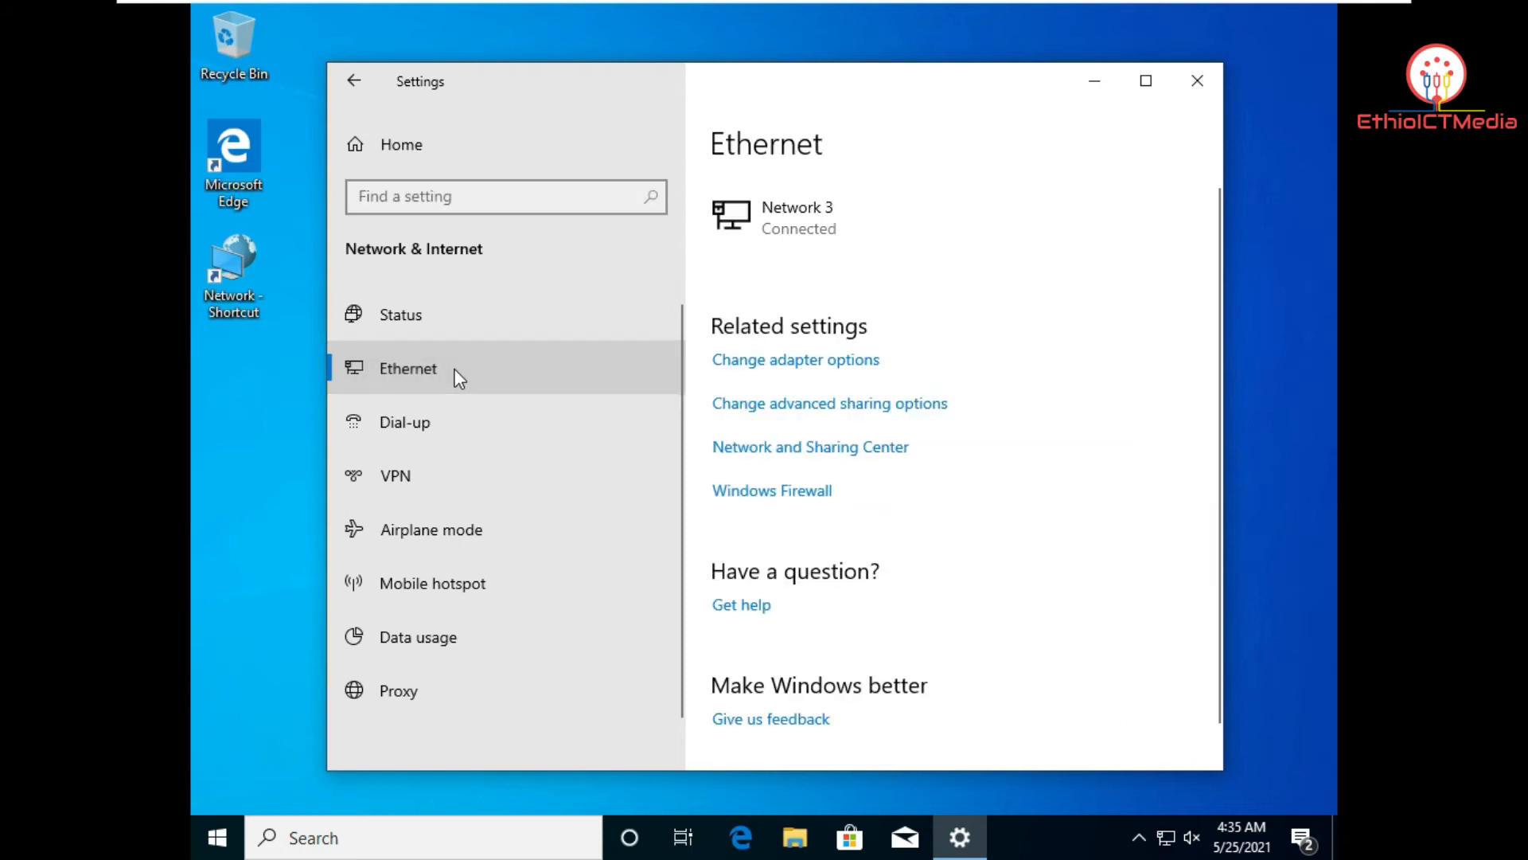
left_click(755, 362)
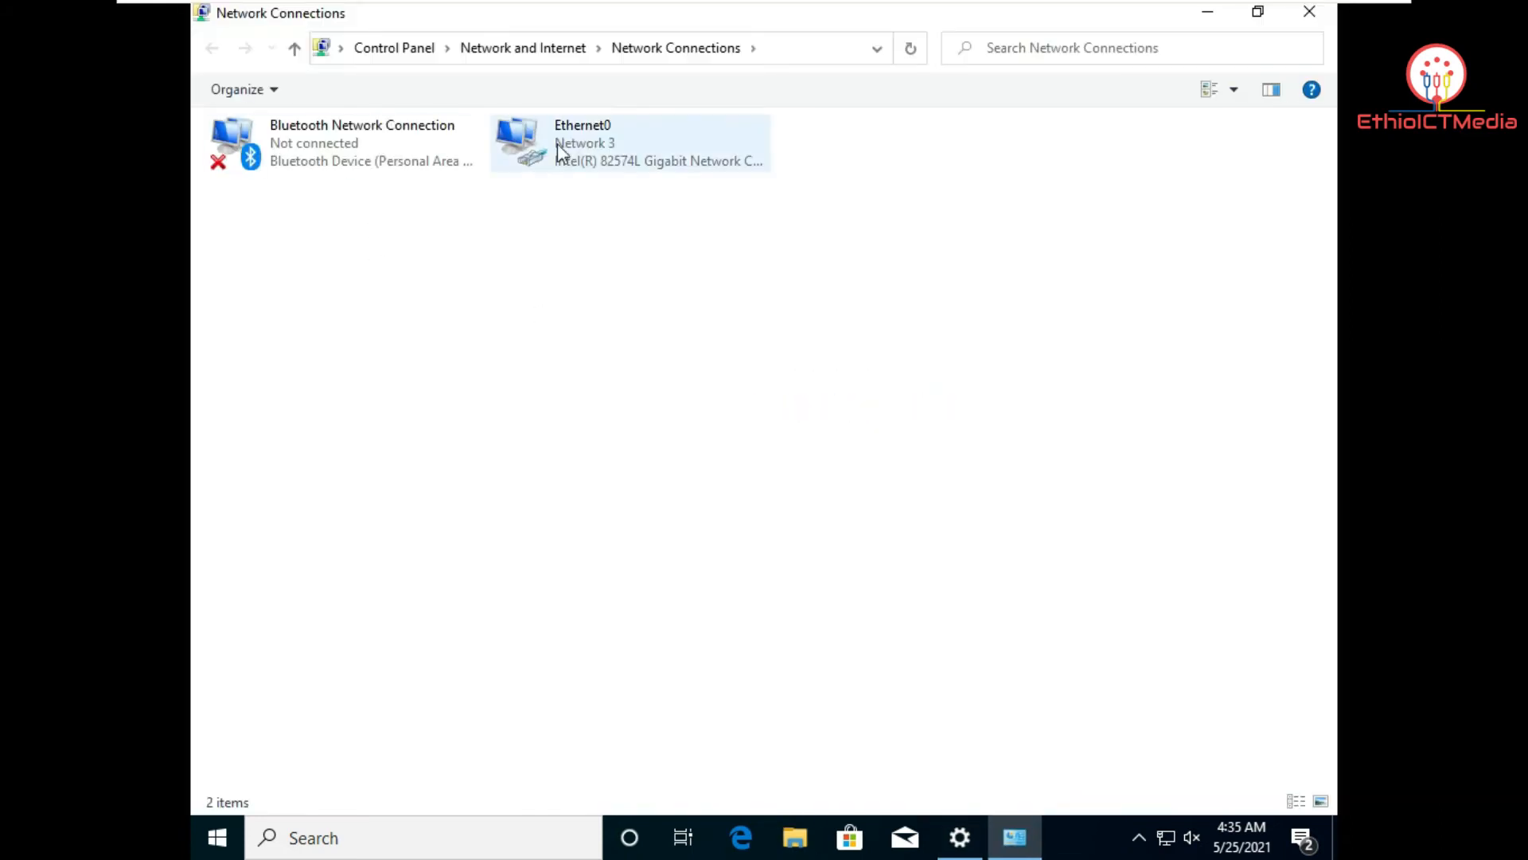
right_click(567, 153)
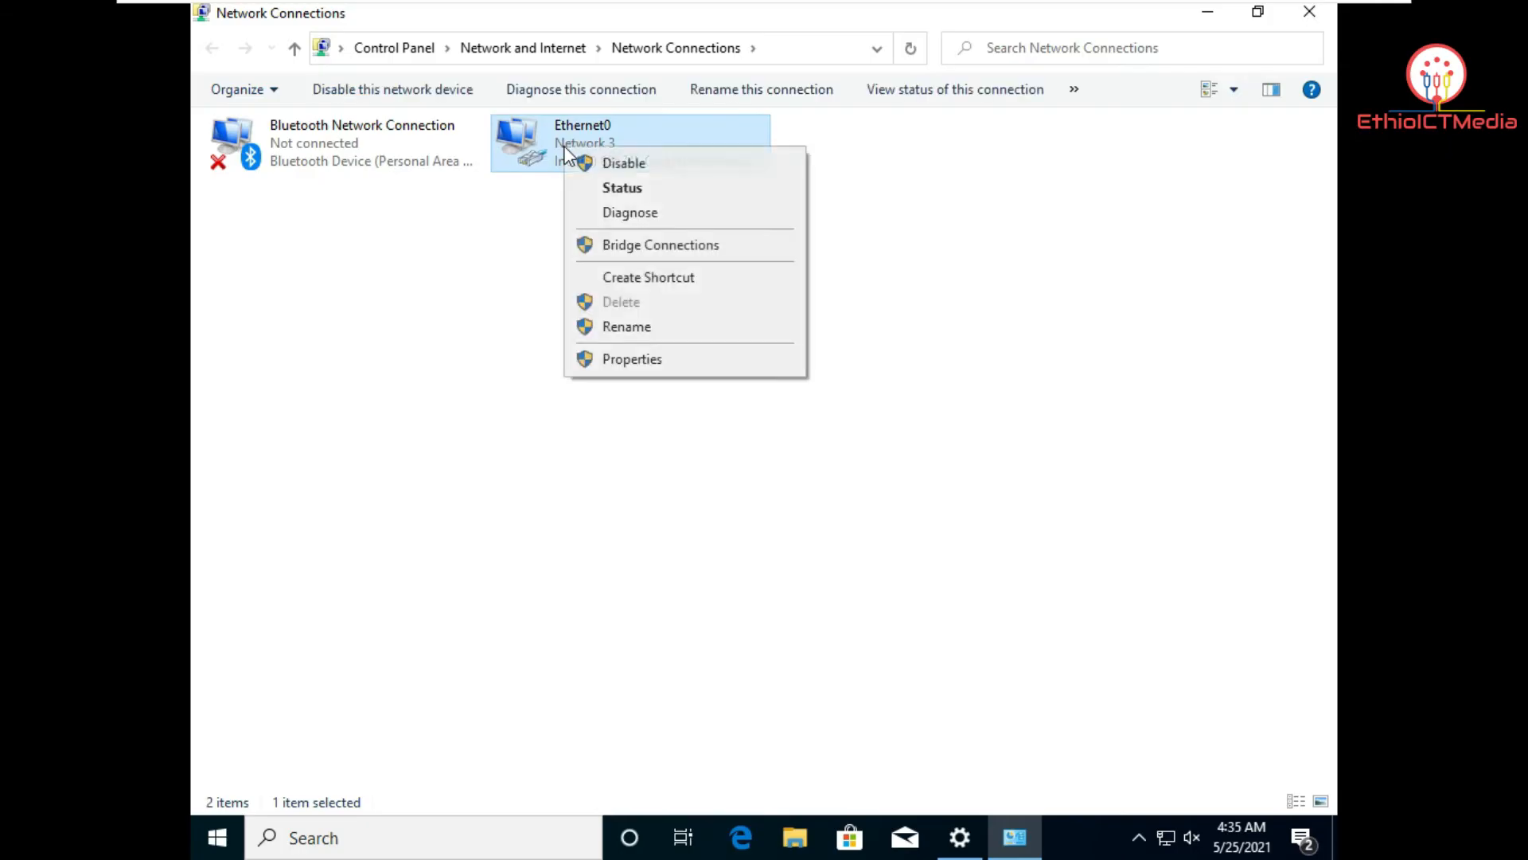
left_click(667, 363)
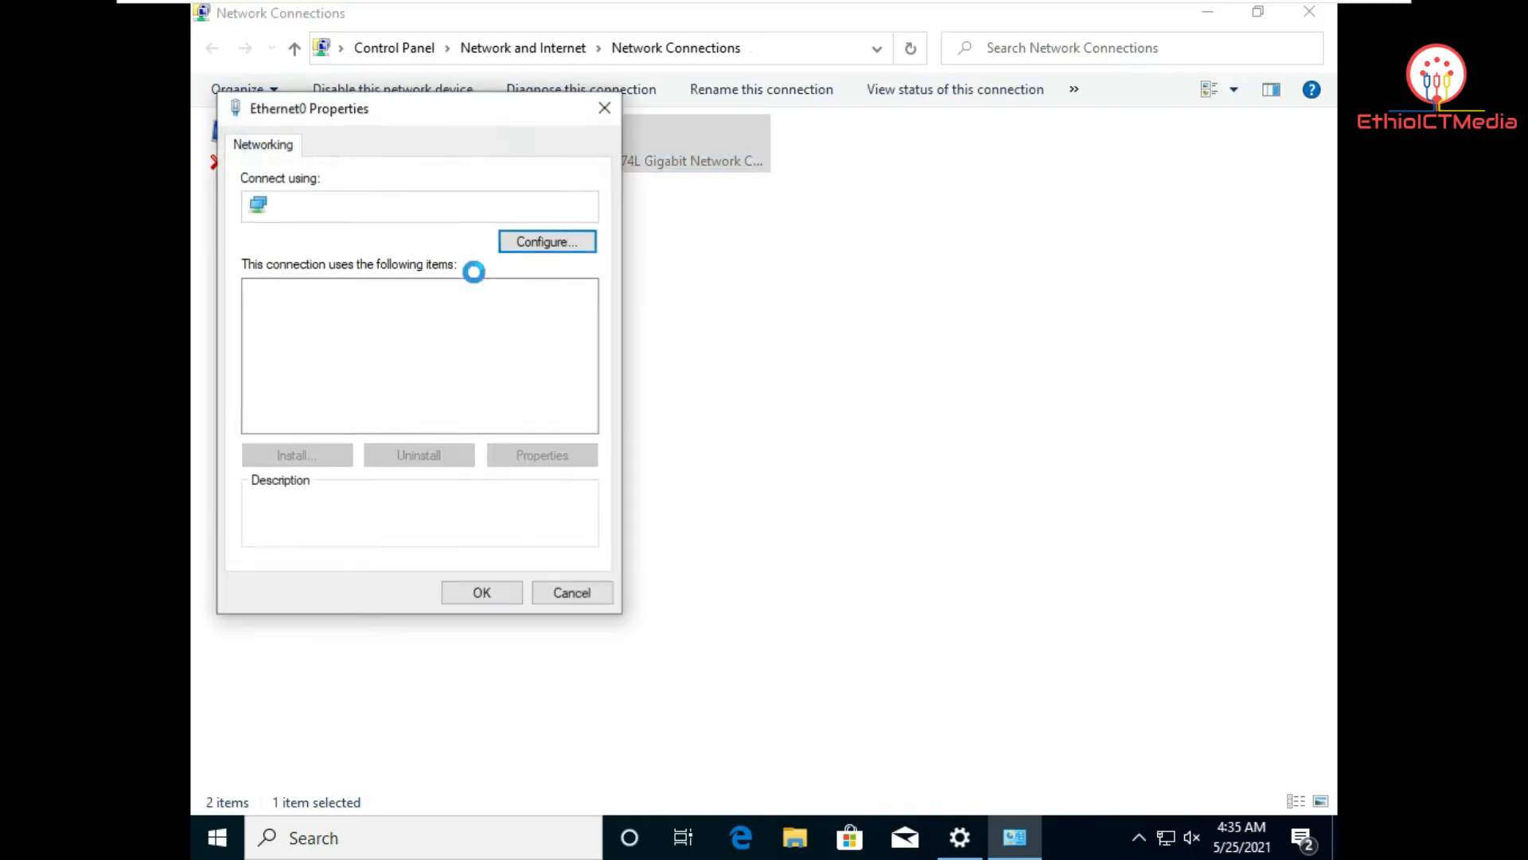
left_click(479, 348)
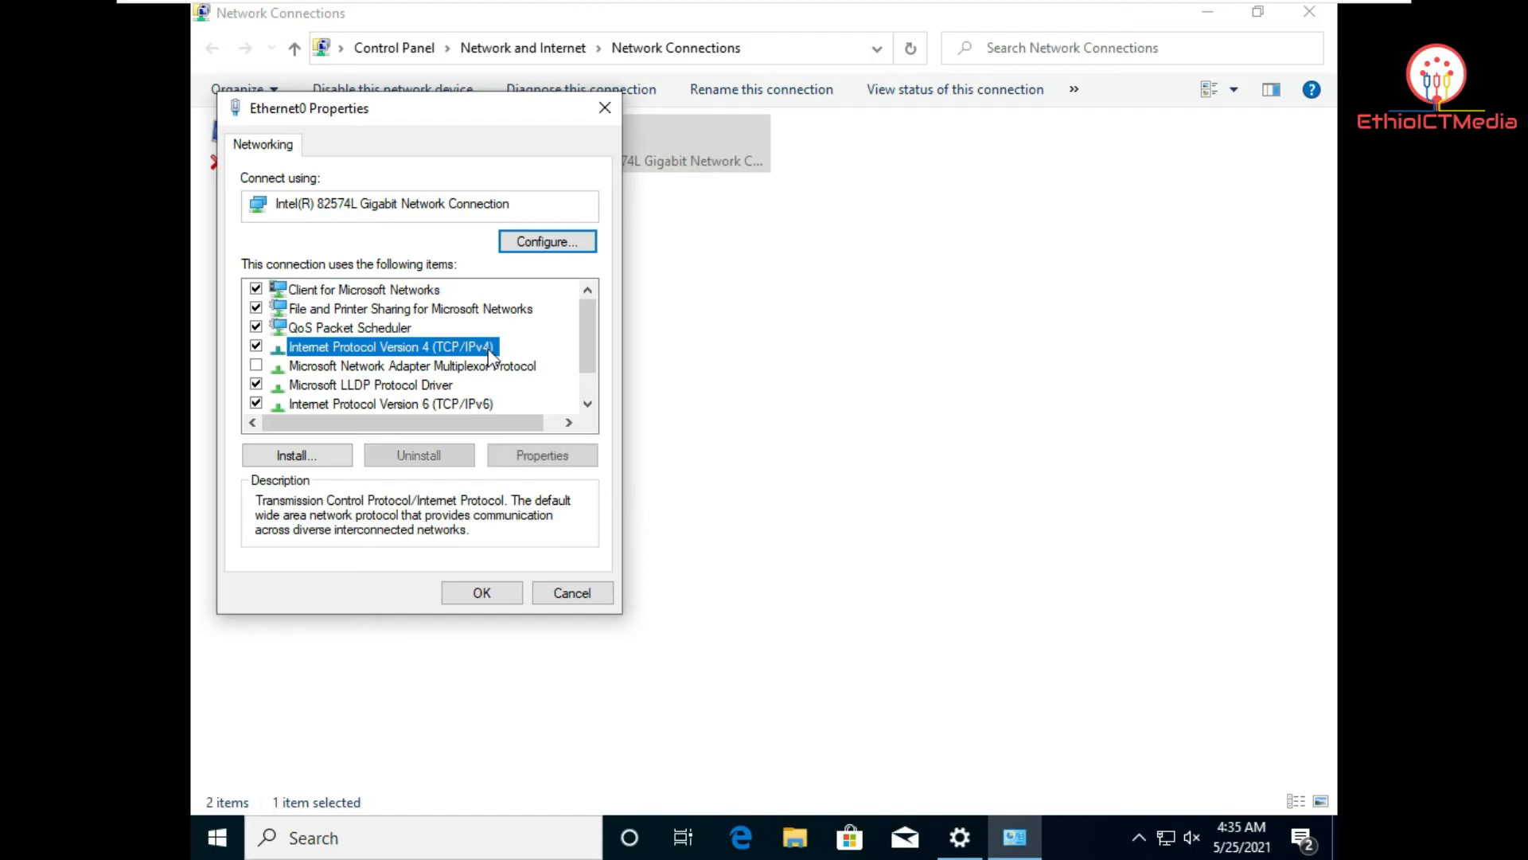
left_click(501, 455)
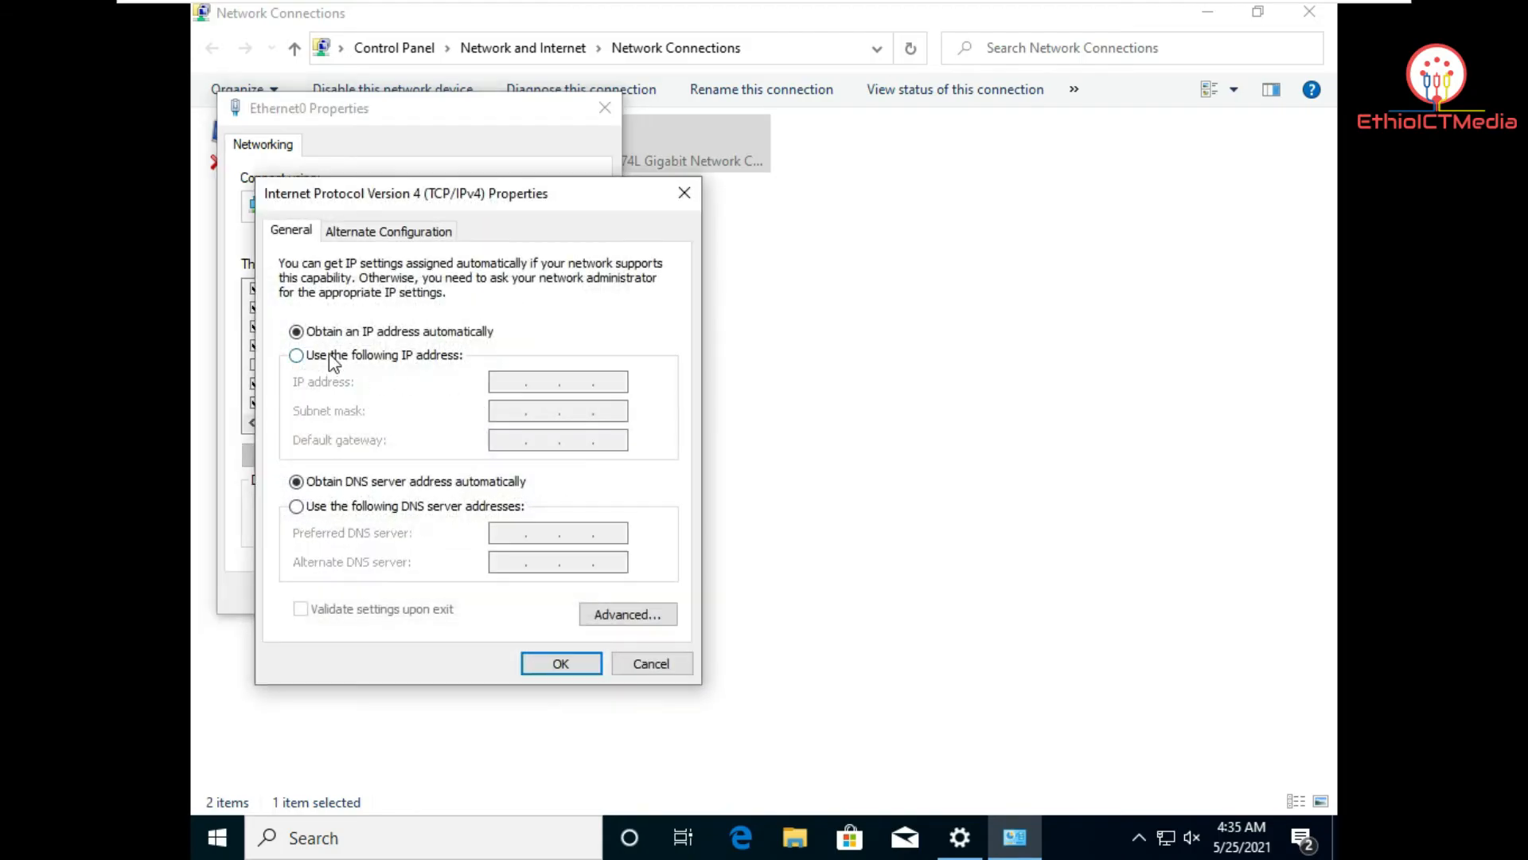
Step: Give Ethernet0 static IP 192.168.100.2, mask 255.255.255.0, preferred DNS 192.168.100.1, and apply
left_click(296, 355)
left_click(516, 384)
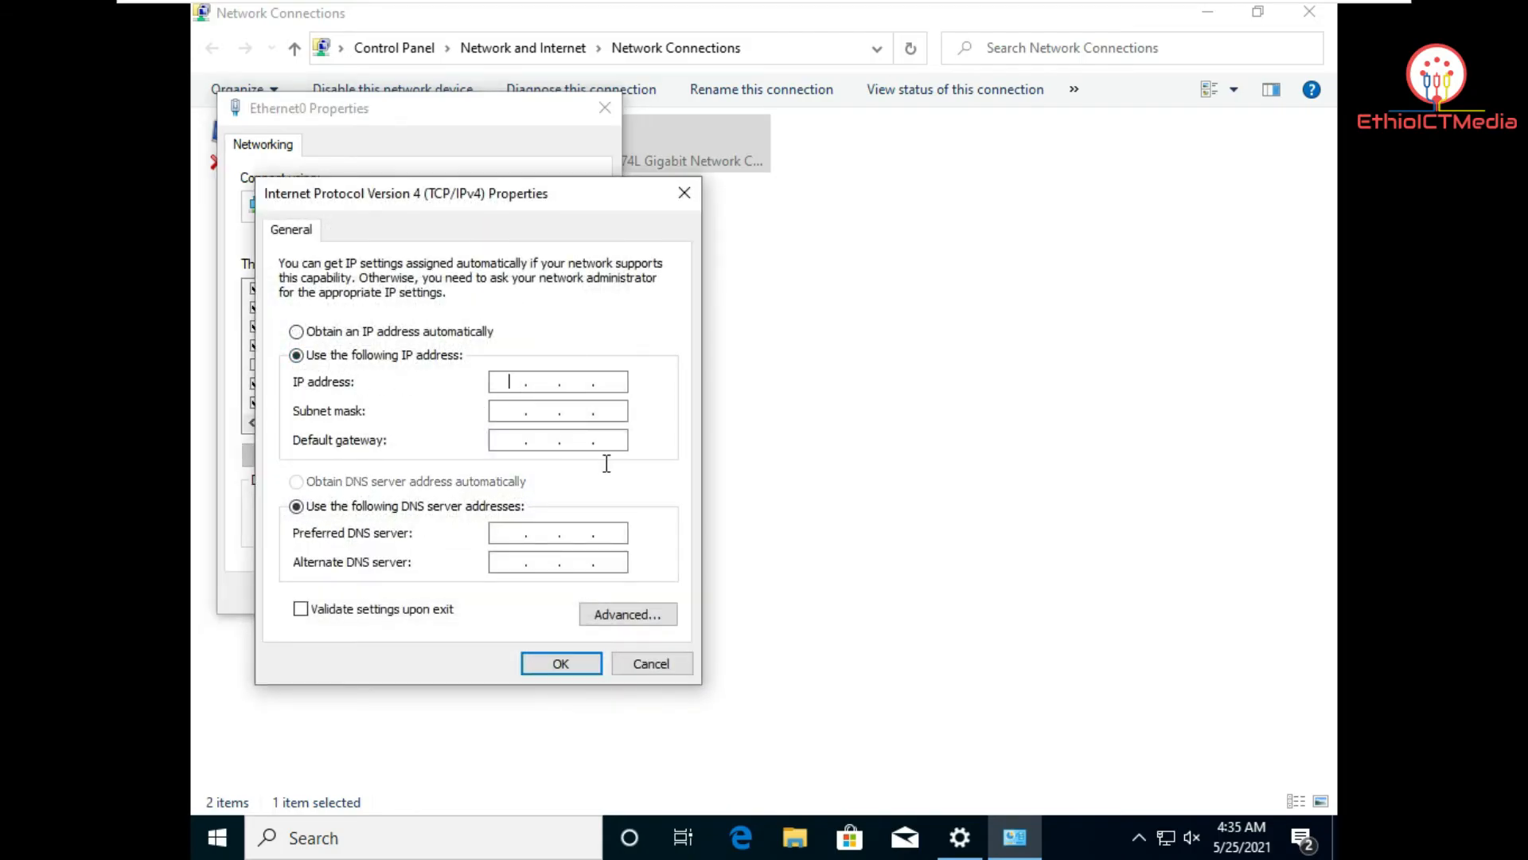
type("192 . 168 . 100 .")
type("2")
left_click(552, 410)
left_click(521, 436)
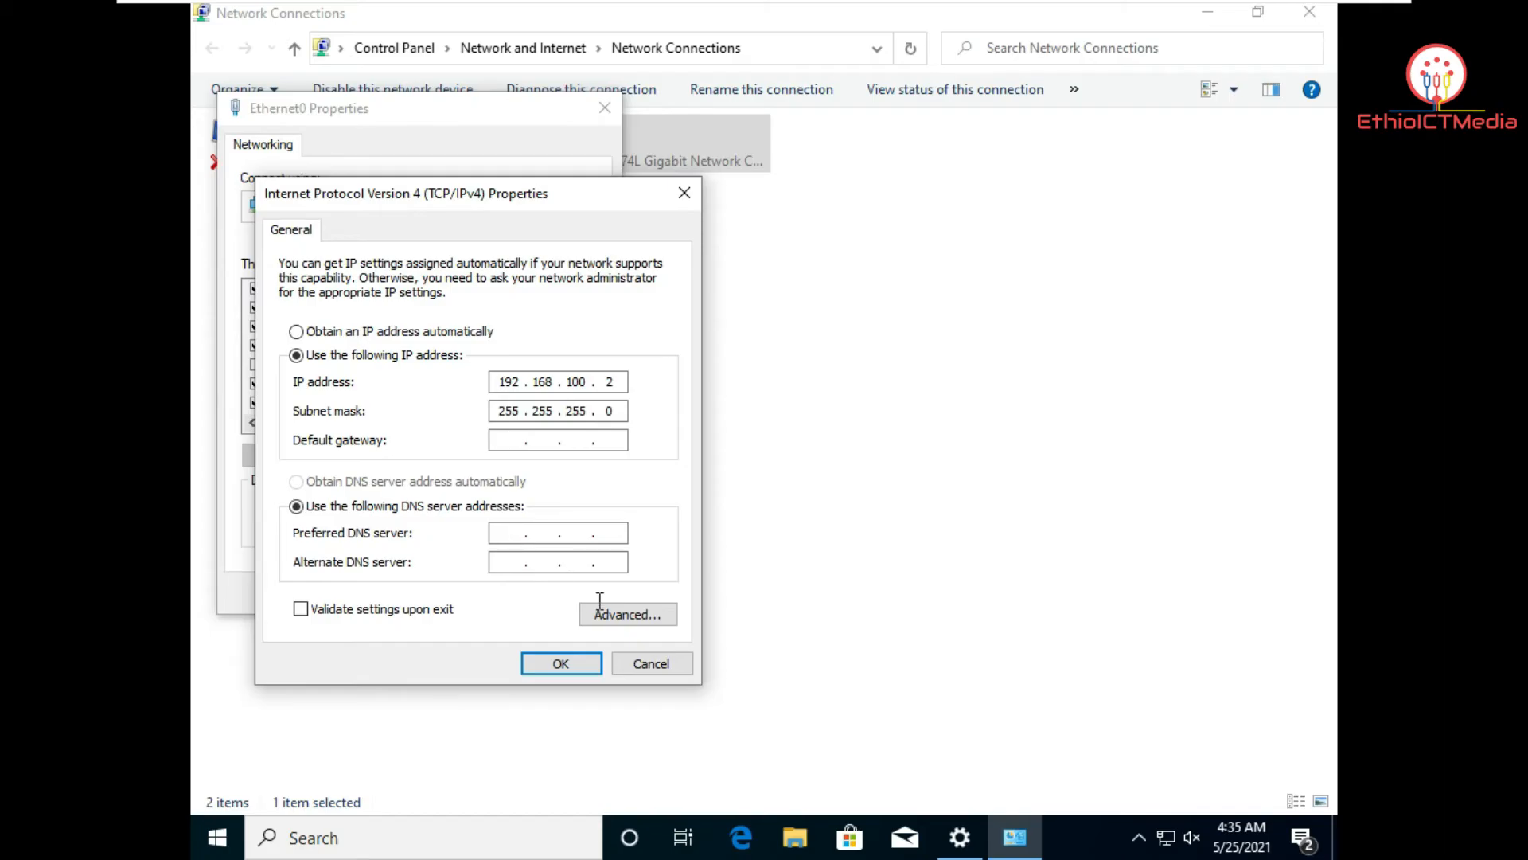
type("192 . 168 . 100 . 1")
left_click(562, 666)
left_click(481, 592)
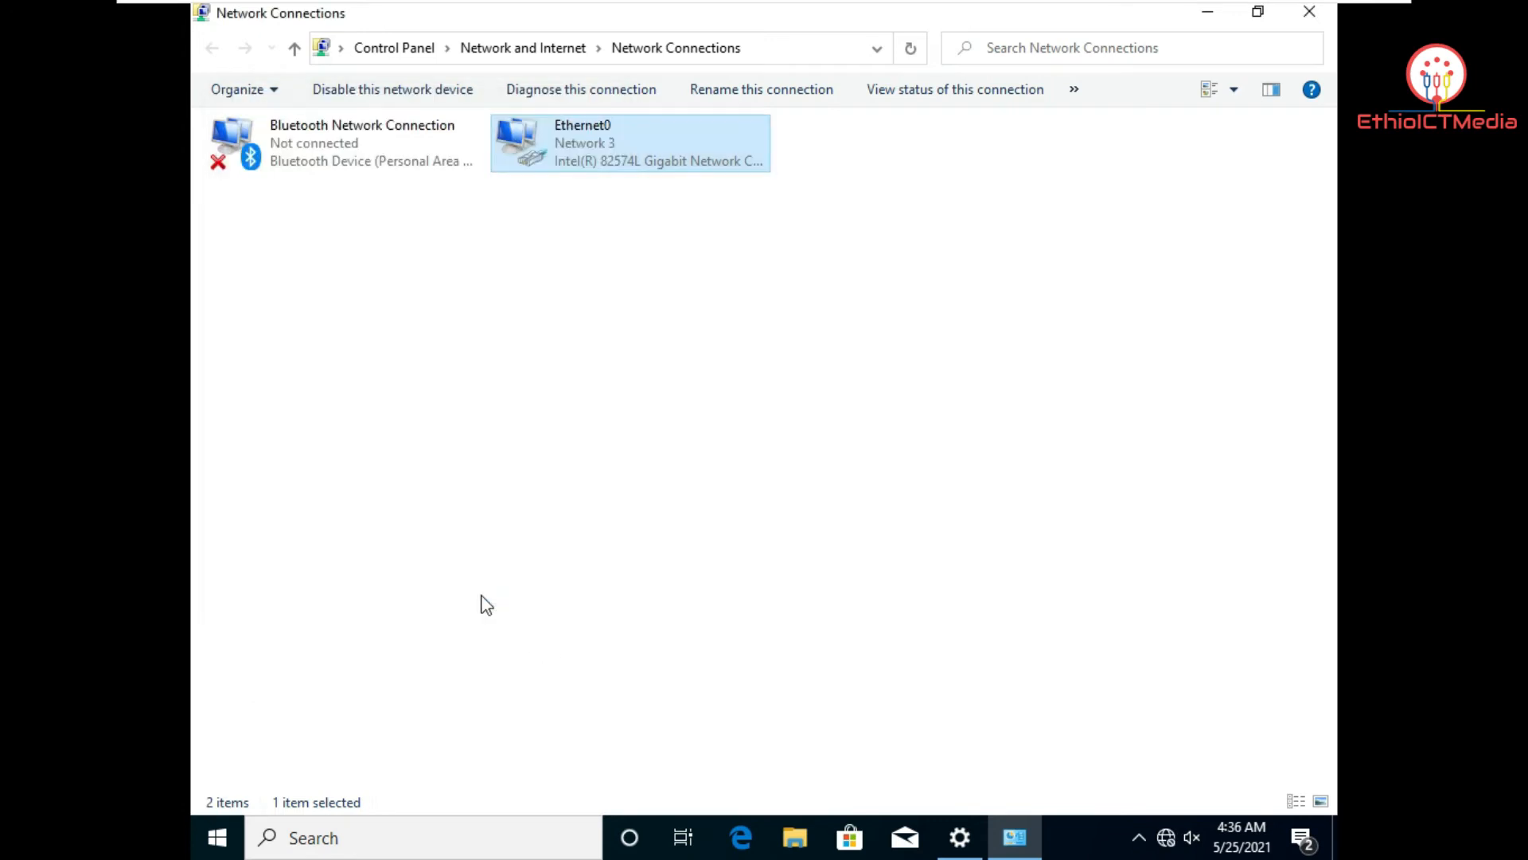
Step: Close the Windows 10 network windows and return to the Windows Server 2012 VM
left_click(1308, 14)
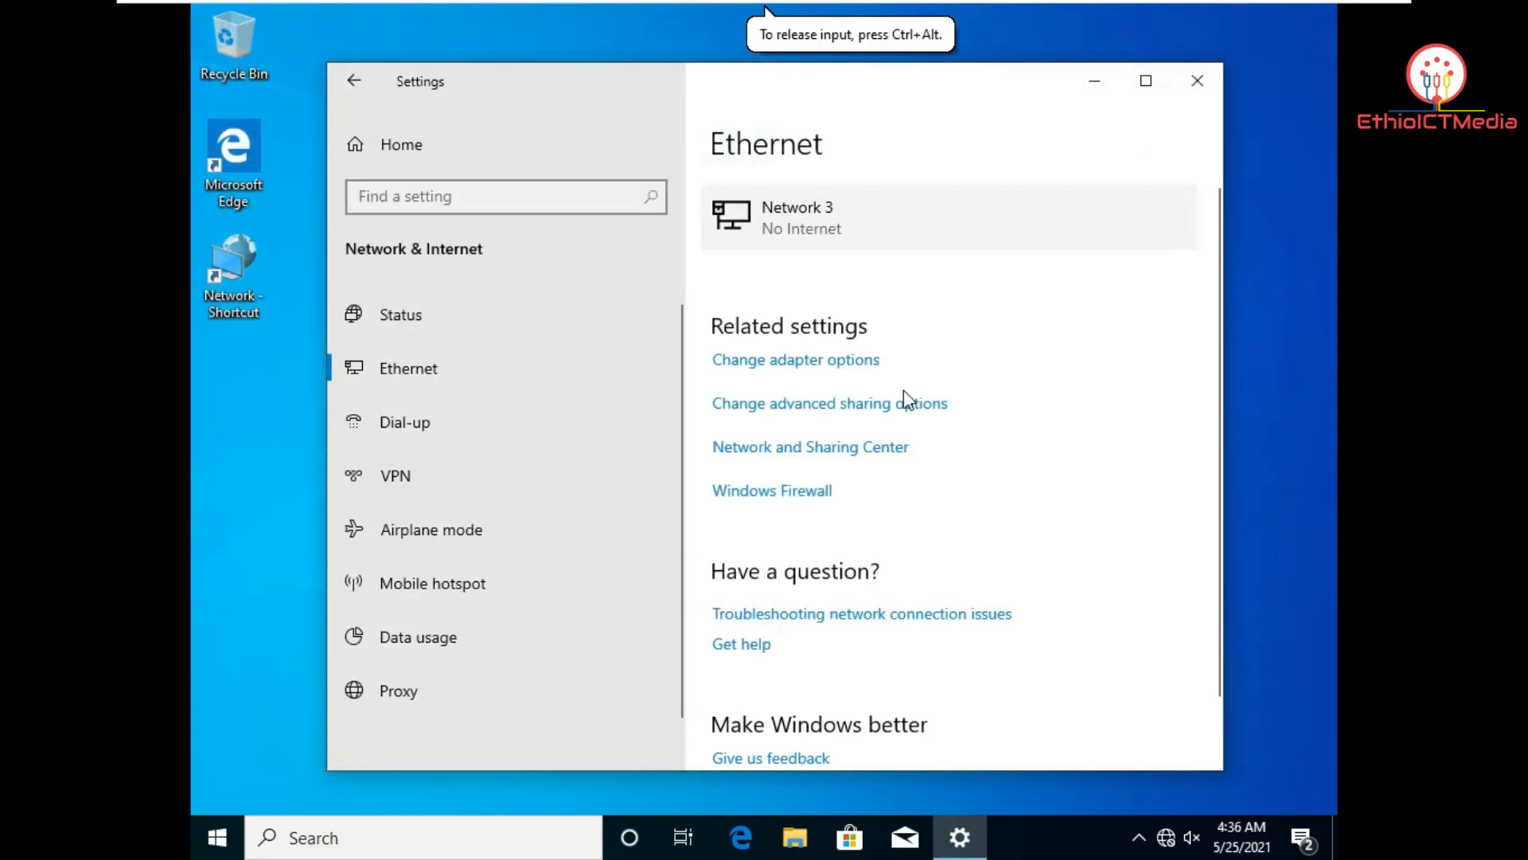
left_click(1197, 81)
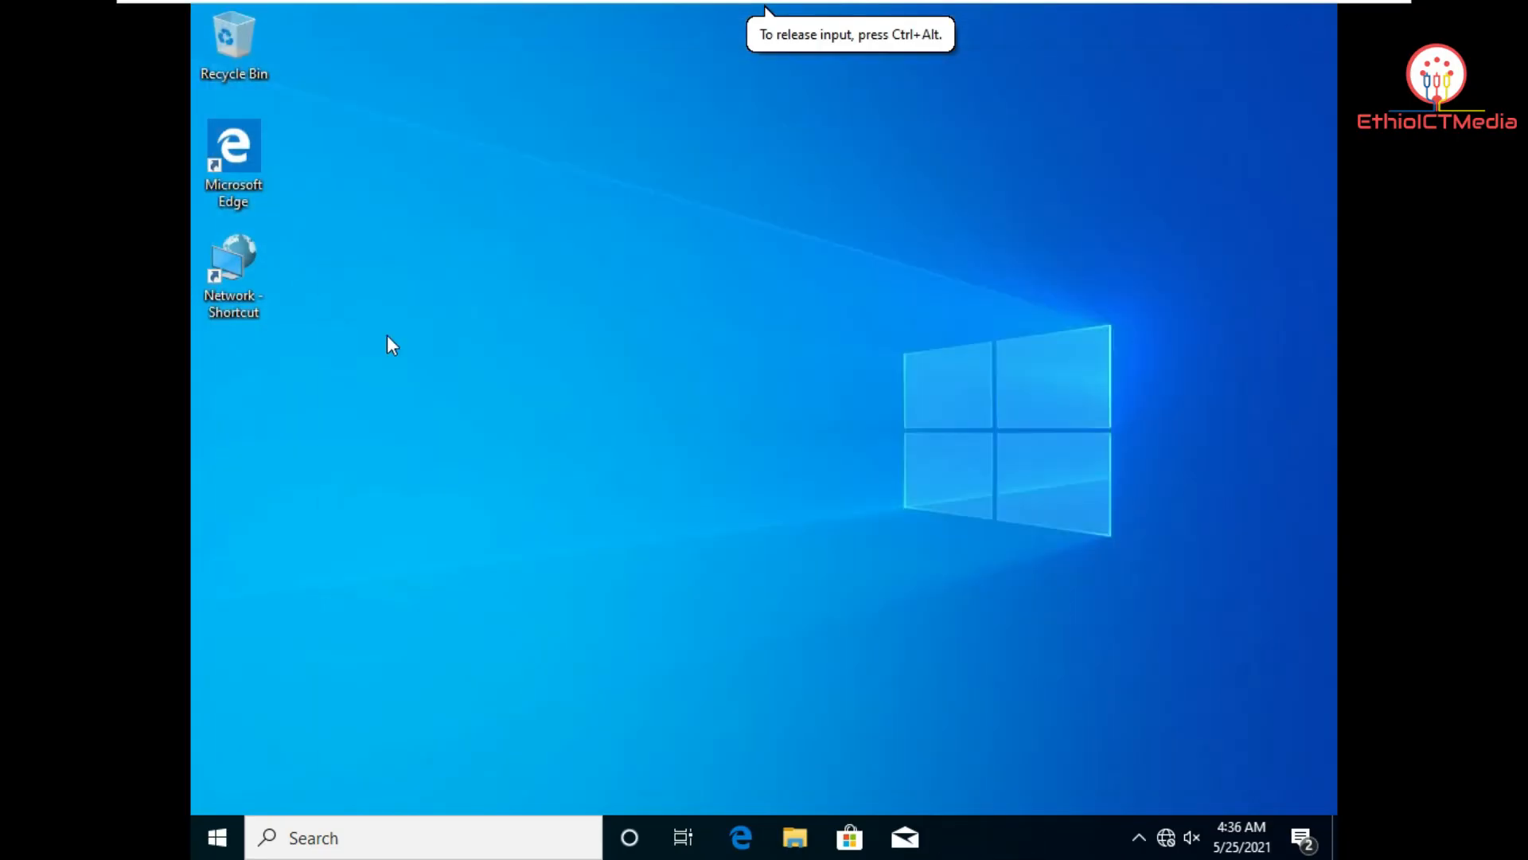
mouse_move(647, 2)
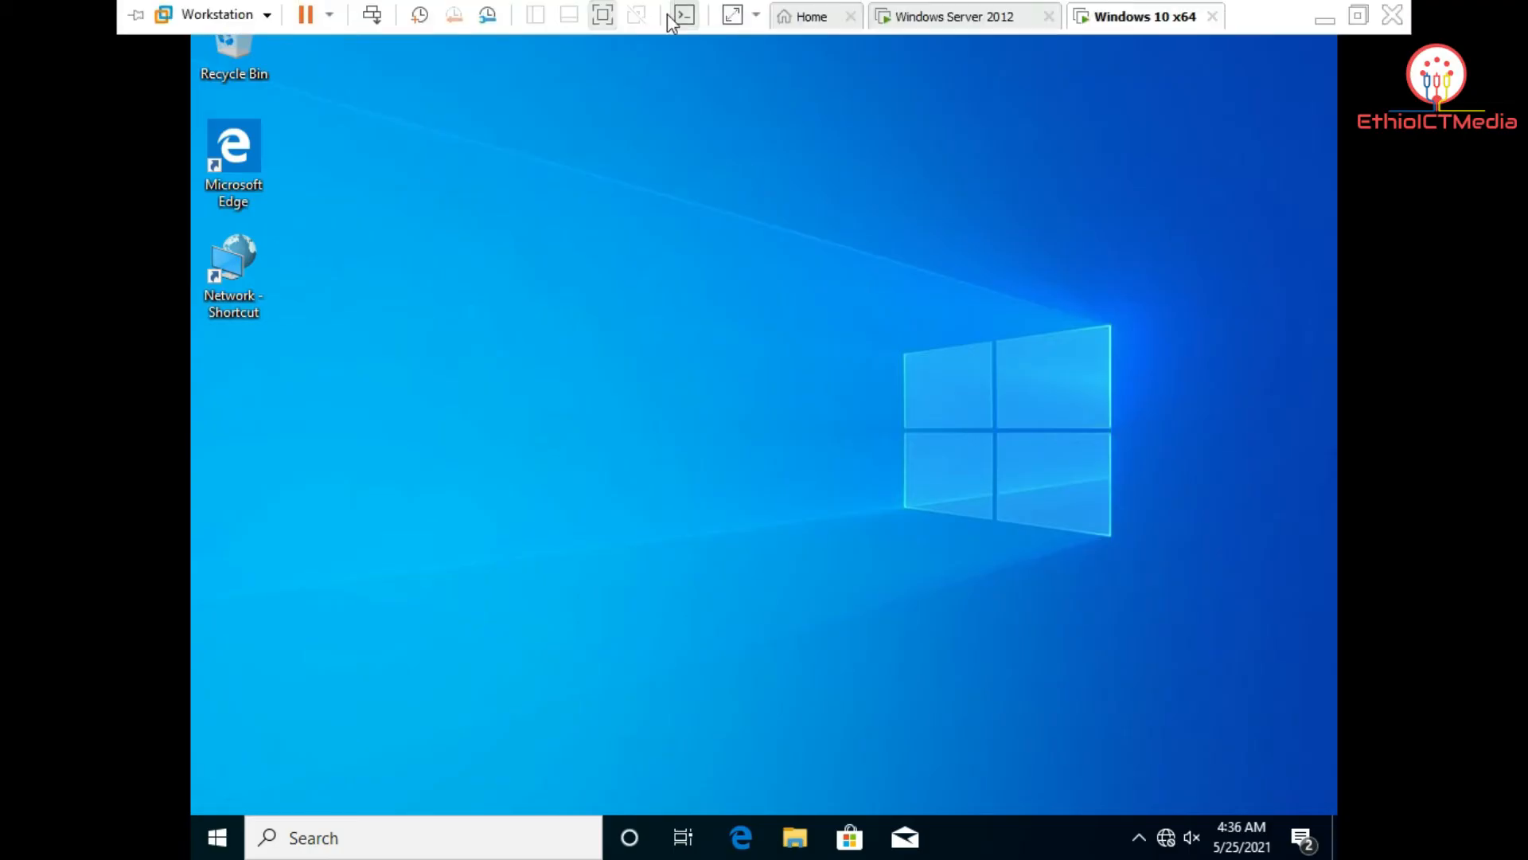
left_click(905, 15)
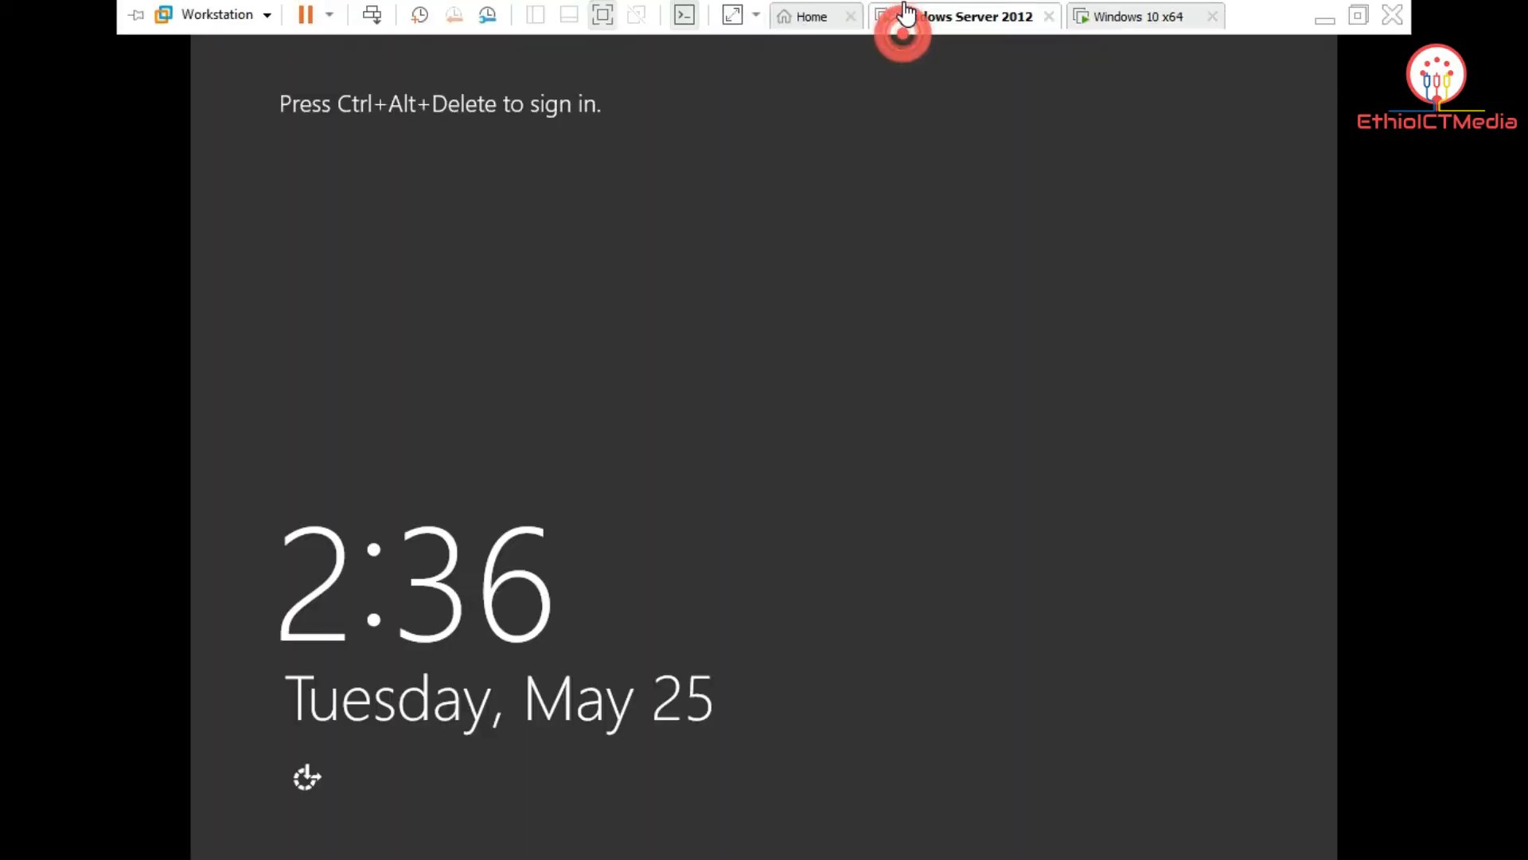
Step: Sign in to the server as the domain administrator with the administrator password
left_click(372, 15)
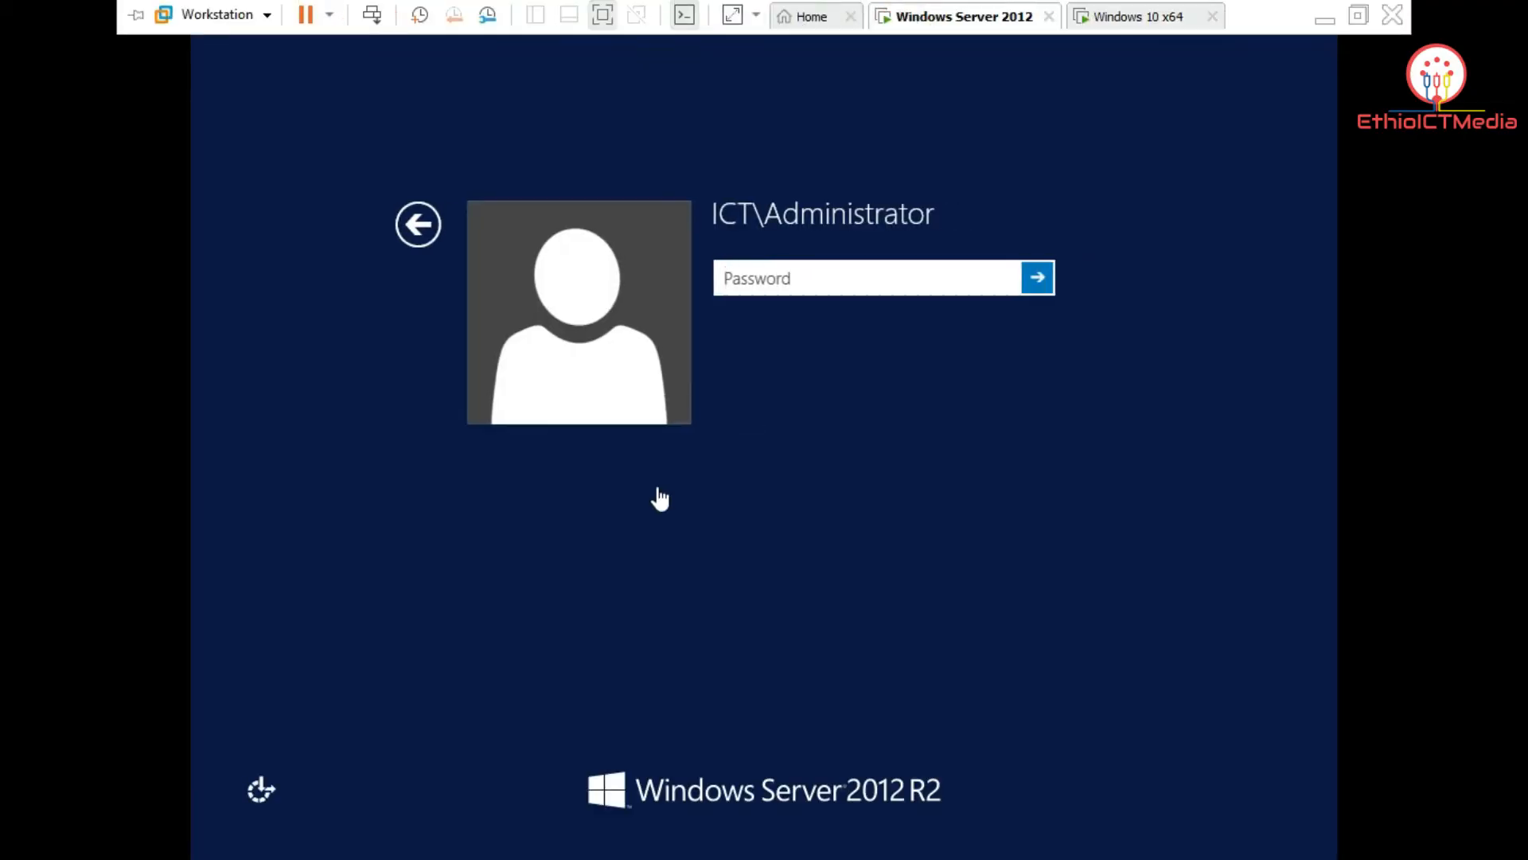
left_click(763, 312)
type("••••")
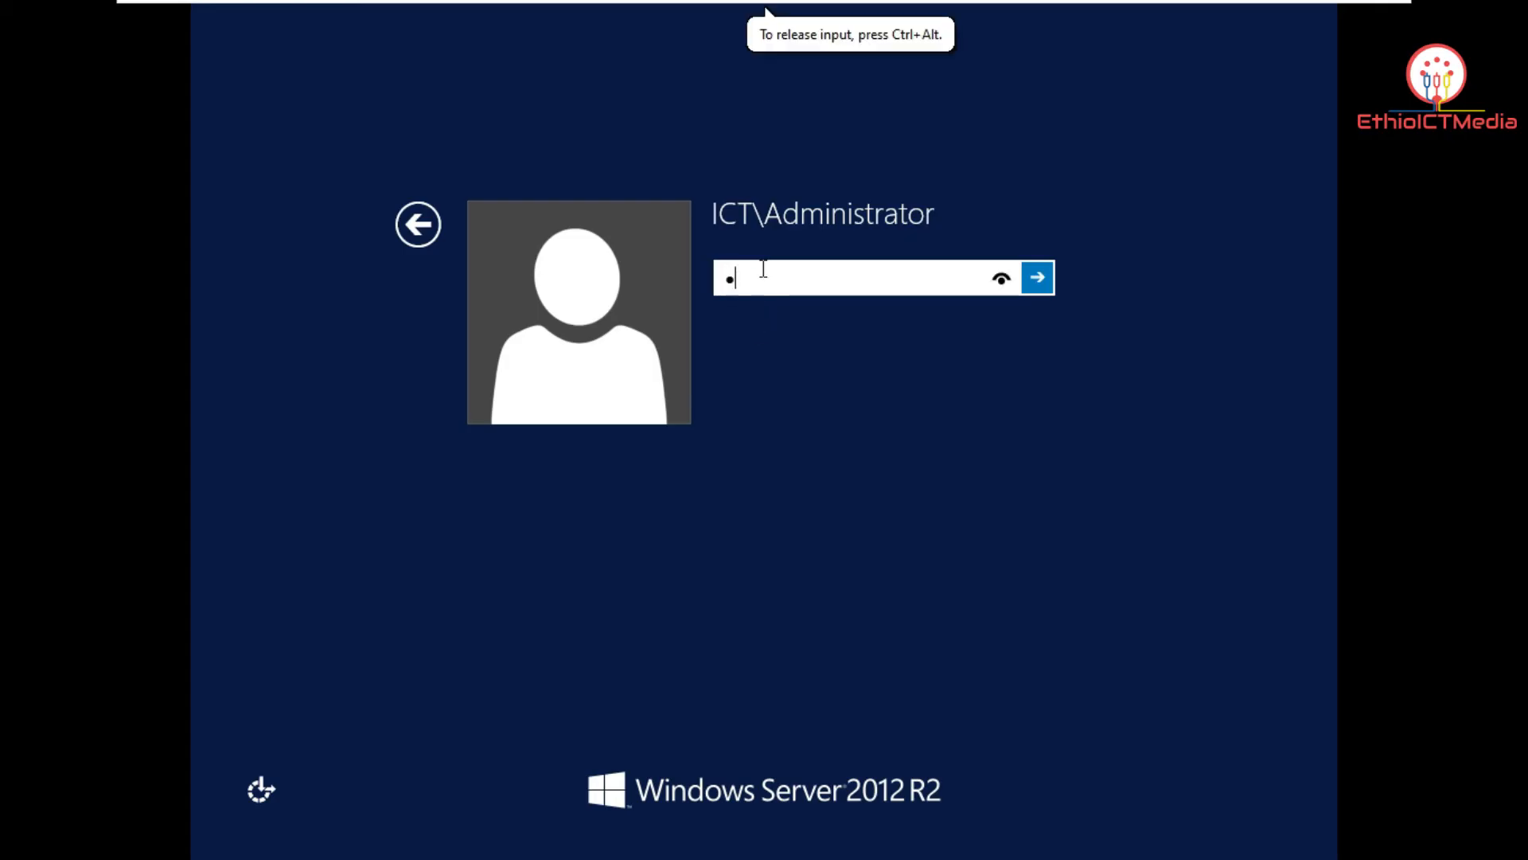
type("•••••••")
key("Return")
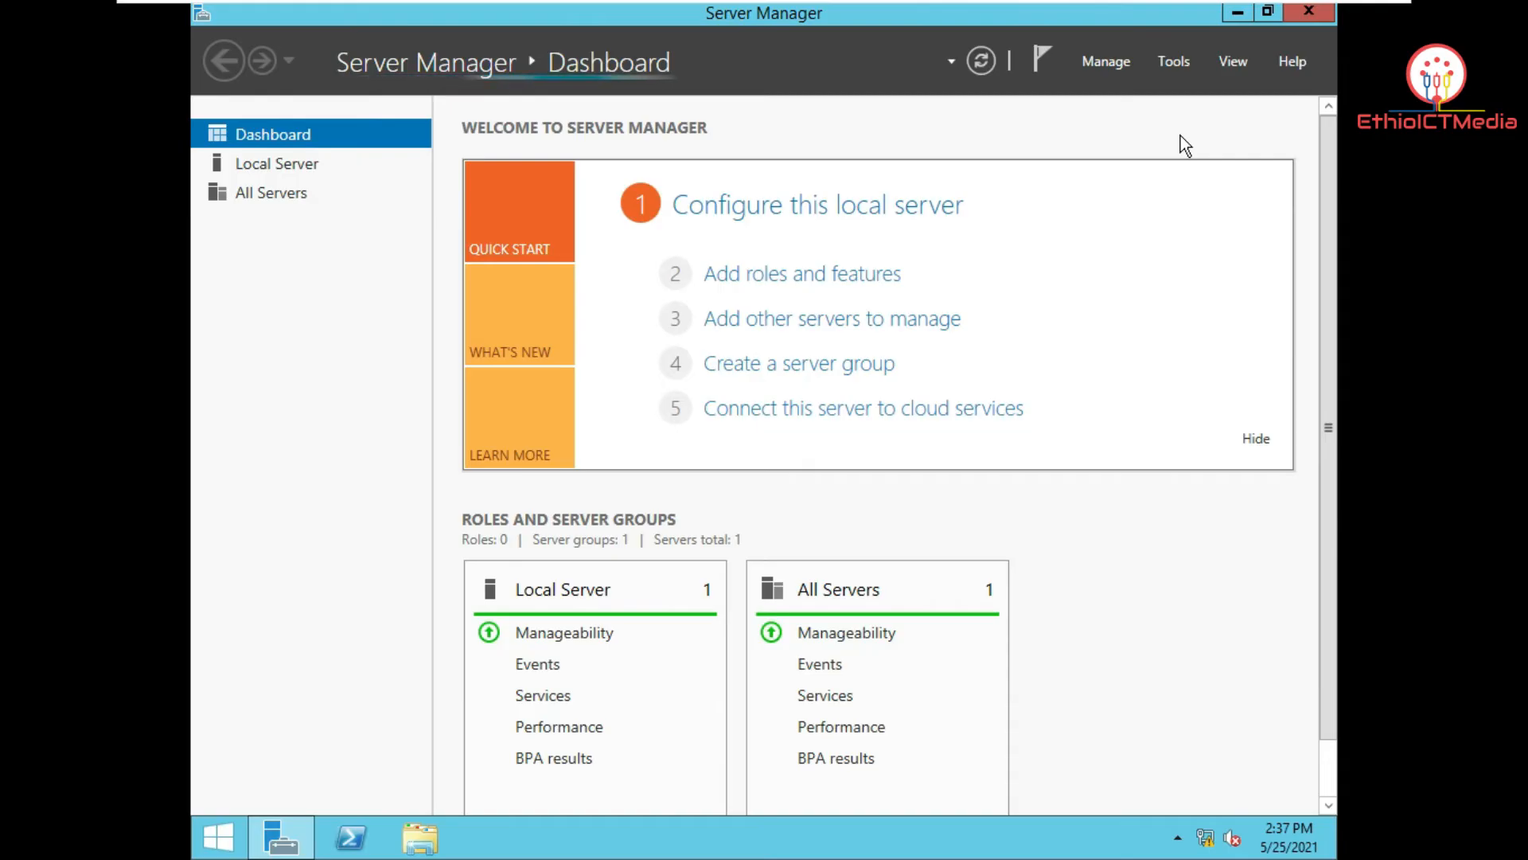
left_click(1179, 62)
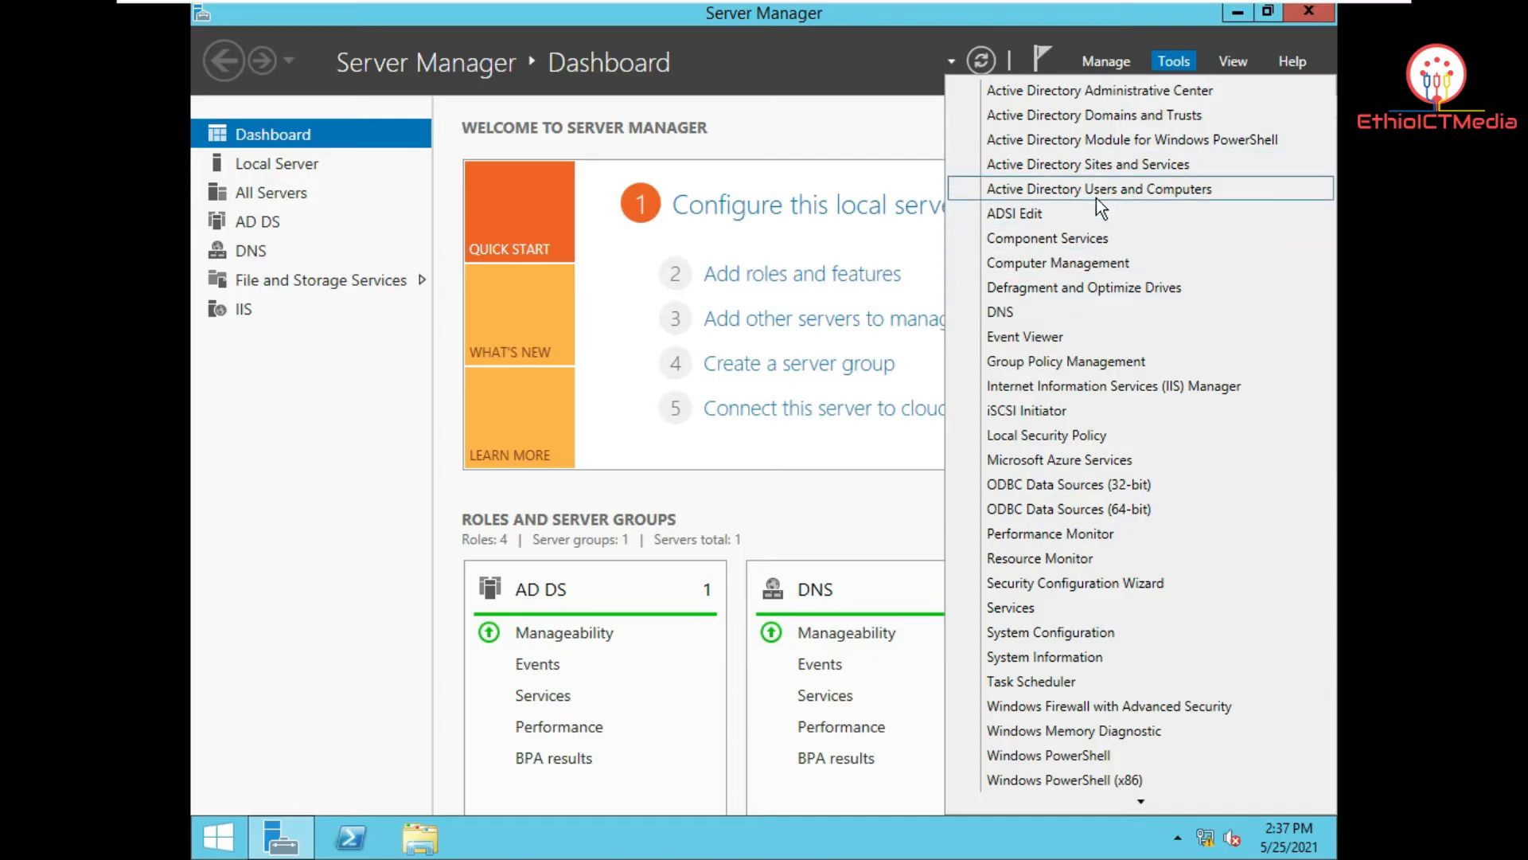
Step: Close Server Manager and copy the Active Directory Users and Computers shortcut from Administrative Tools to the desktop
left_click(1325, 12)
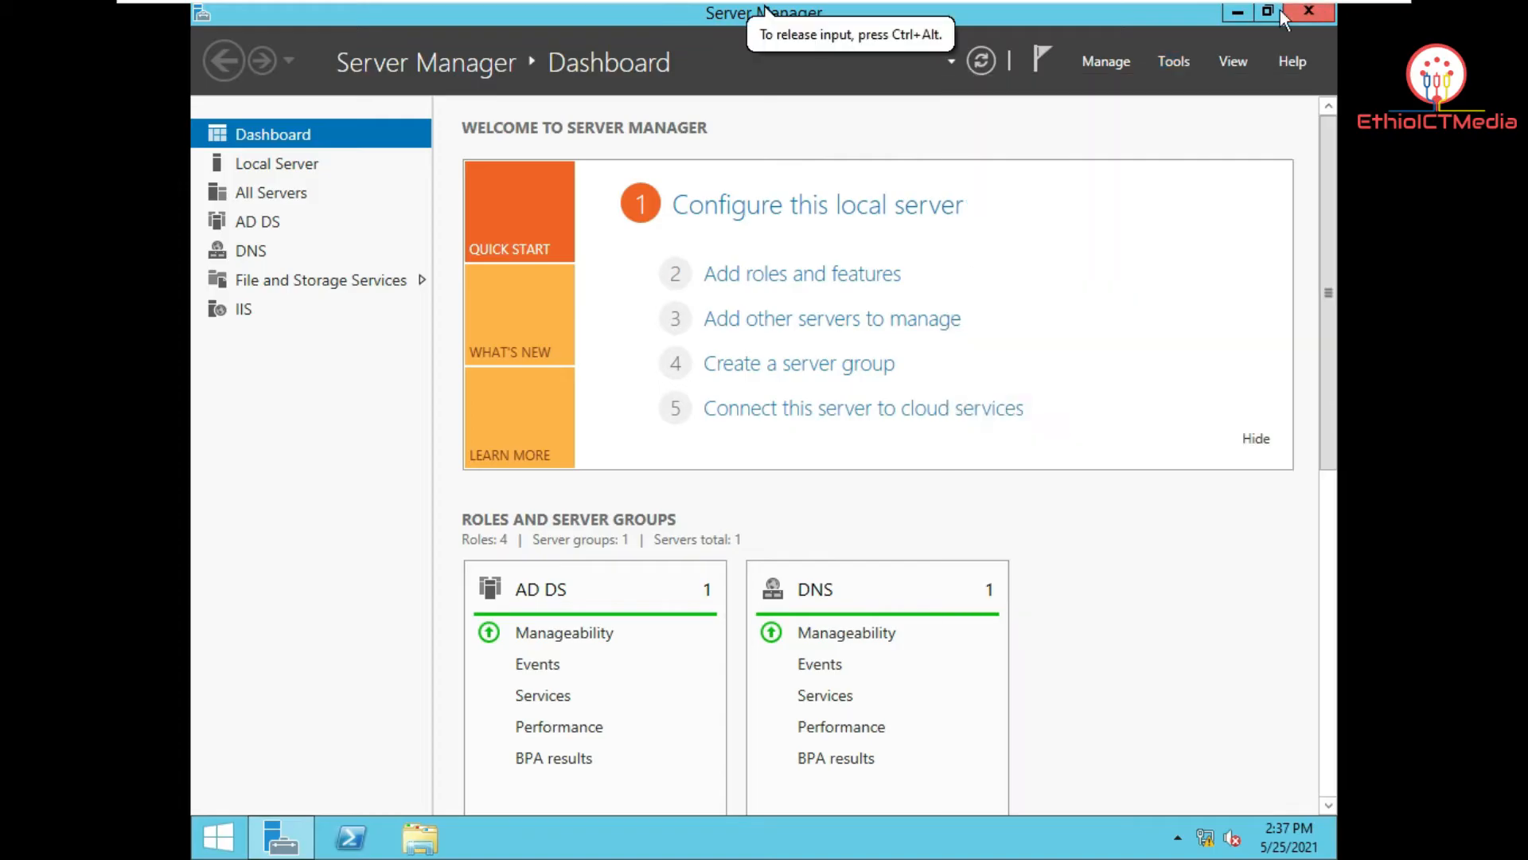
left_click(1321, 16)
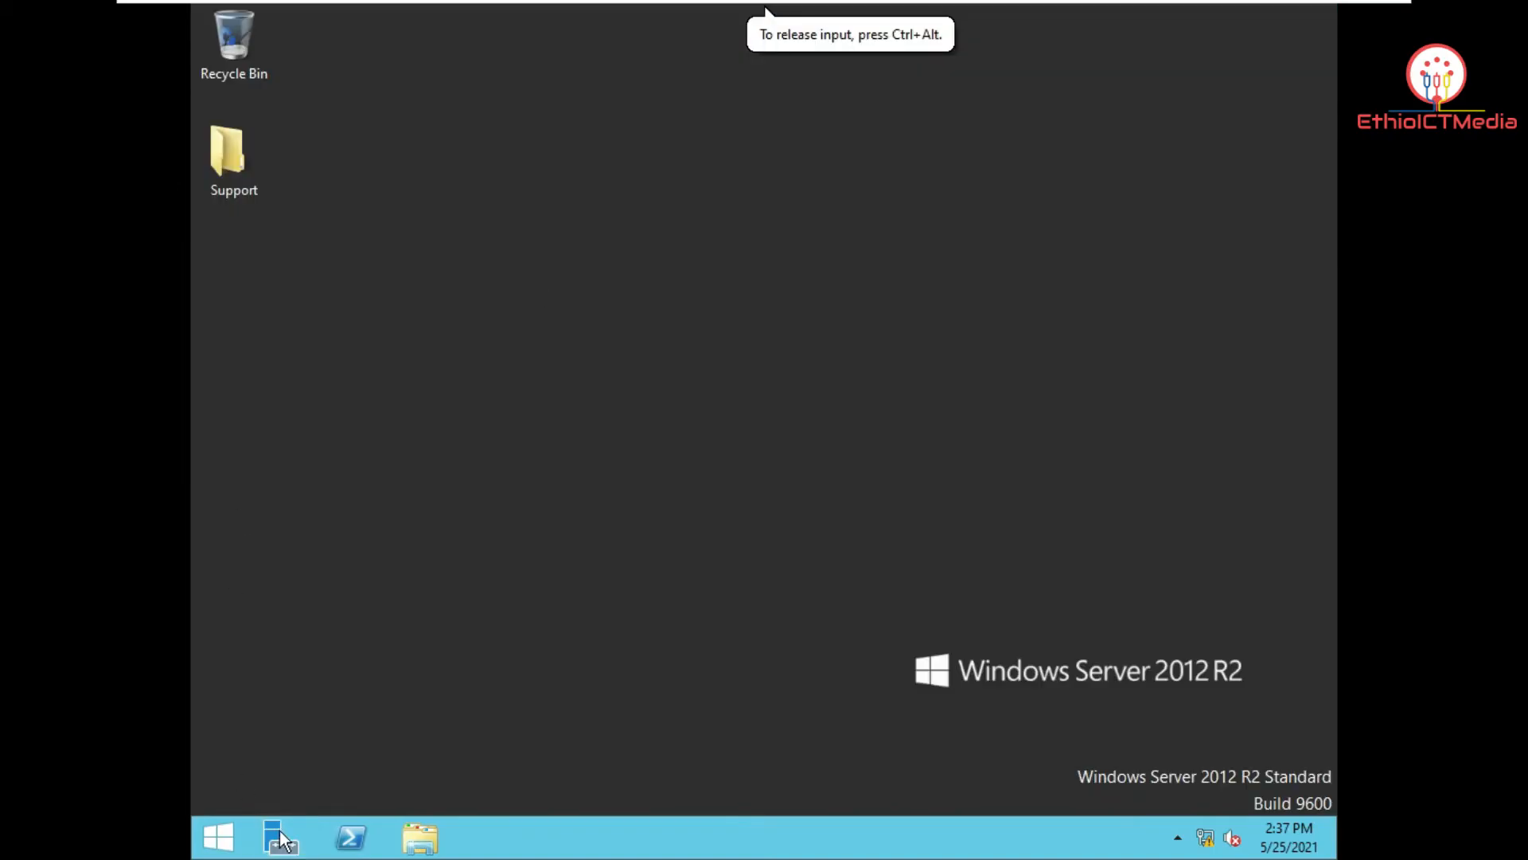
left_click(213, 842)
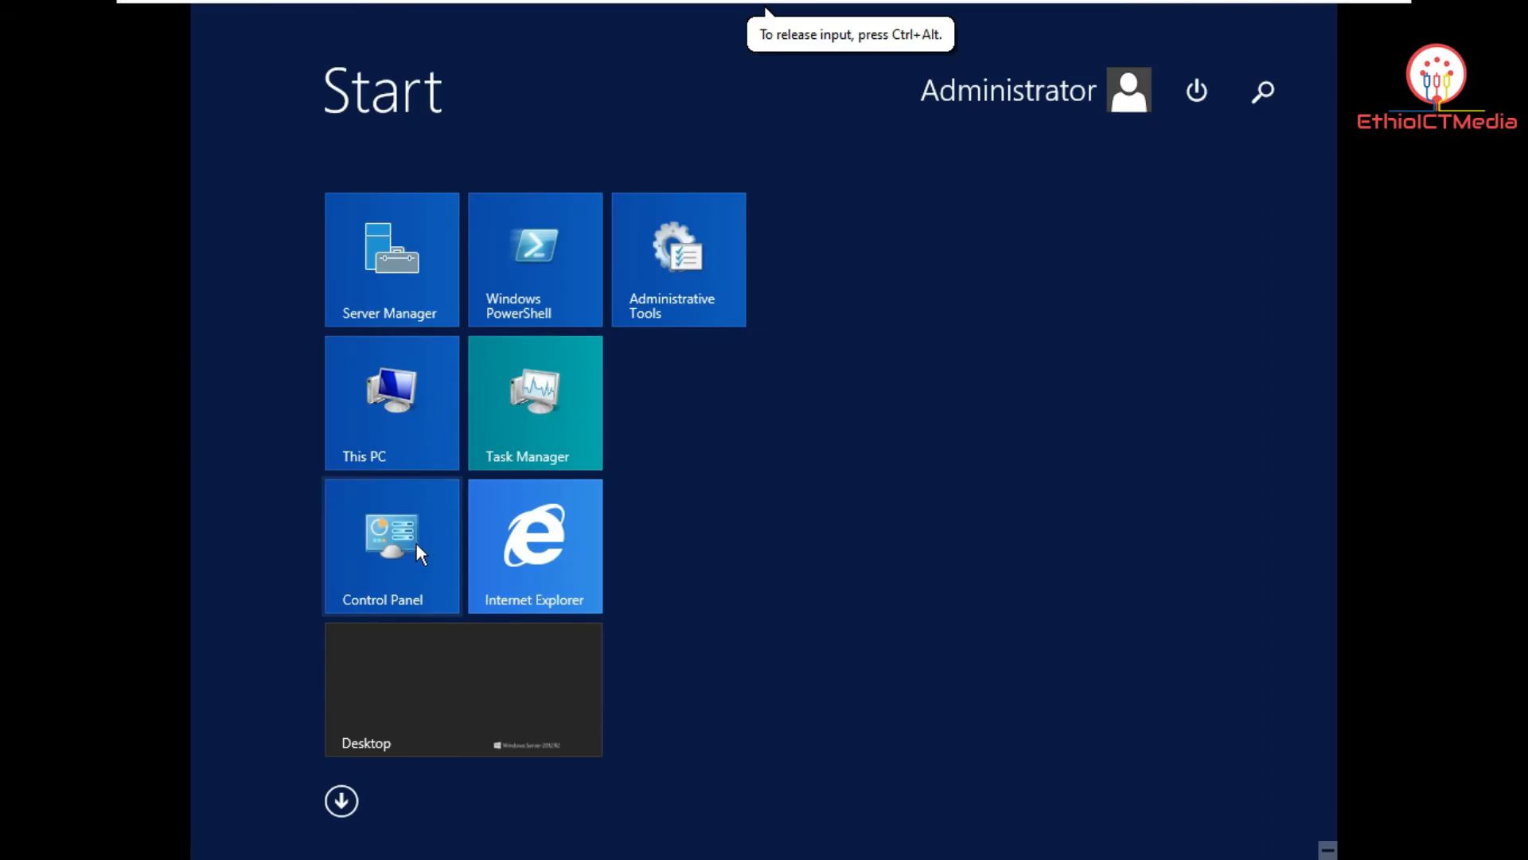
left_click(678, 279)
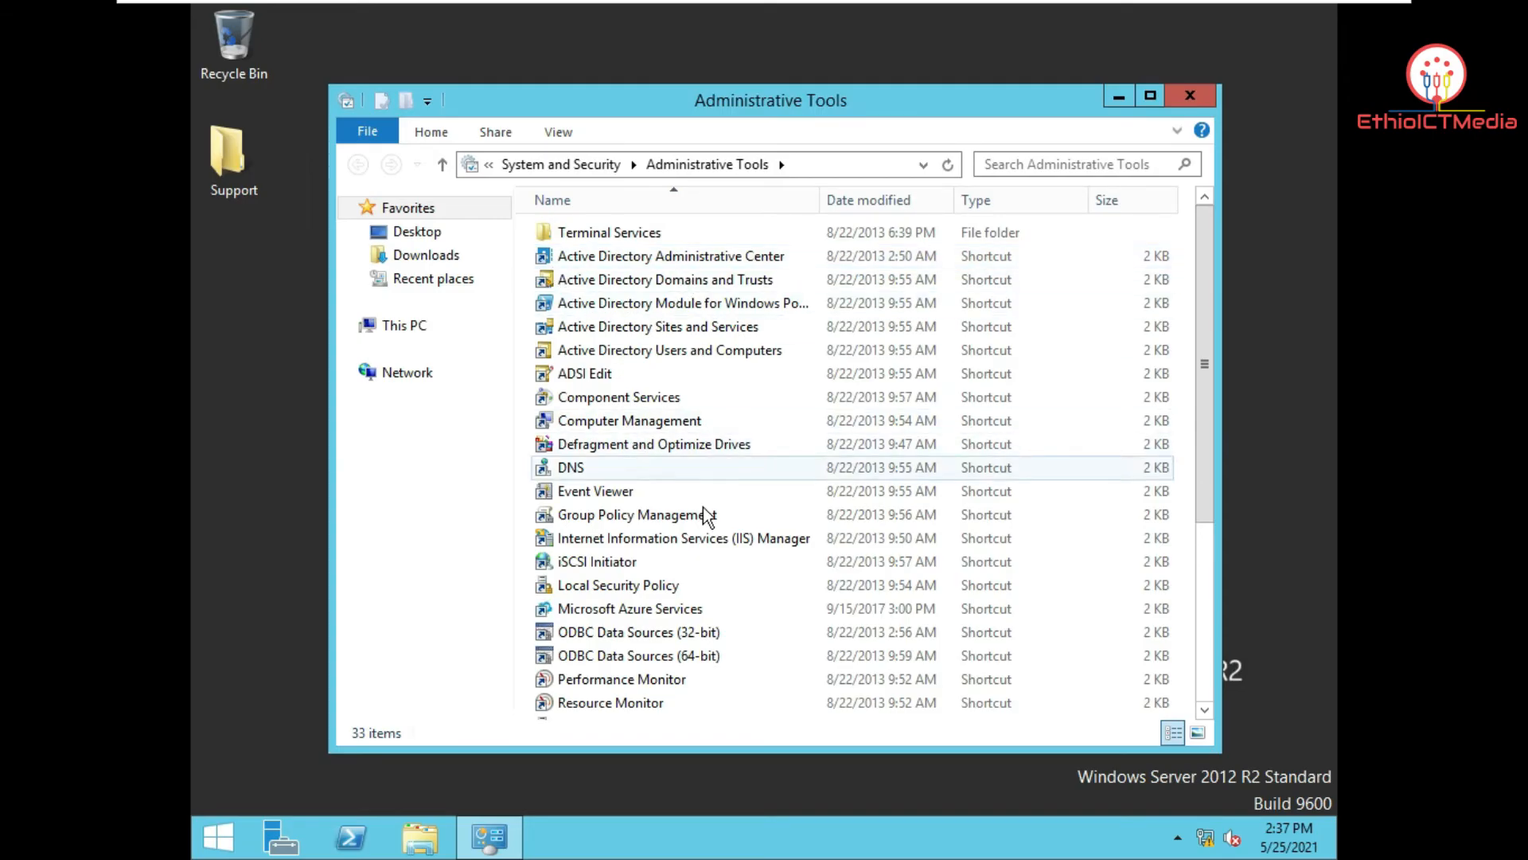
left_click_drag(782, 103, 887, 80)
left_click(782, 327)
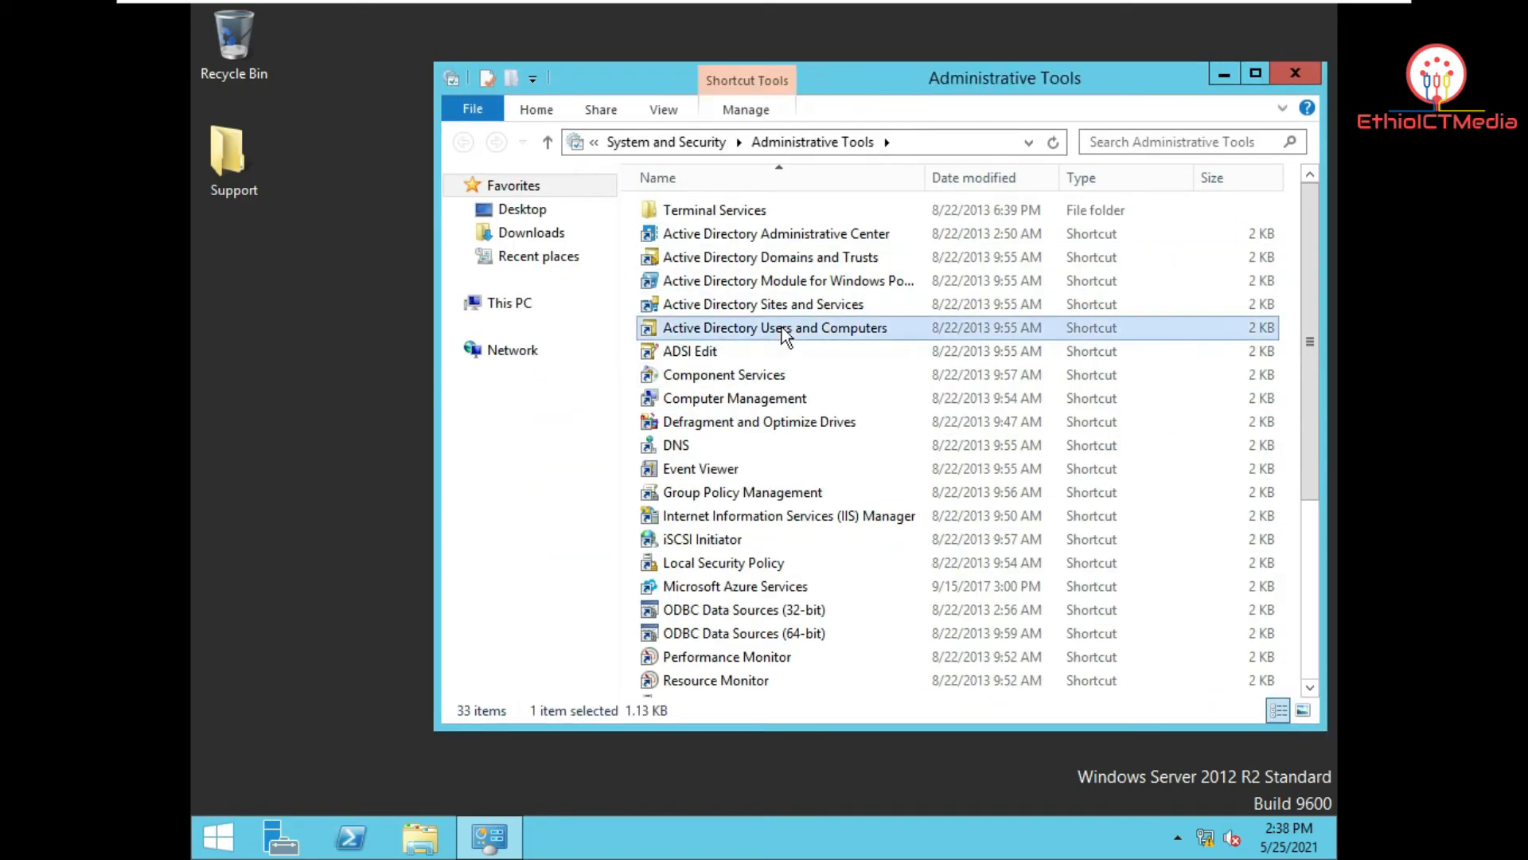
left_click_drag(801, 328, 246, 327)
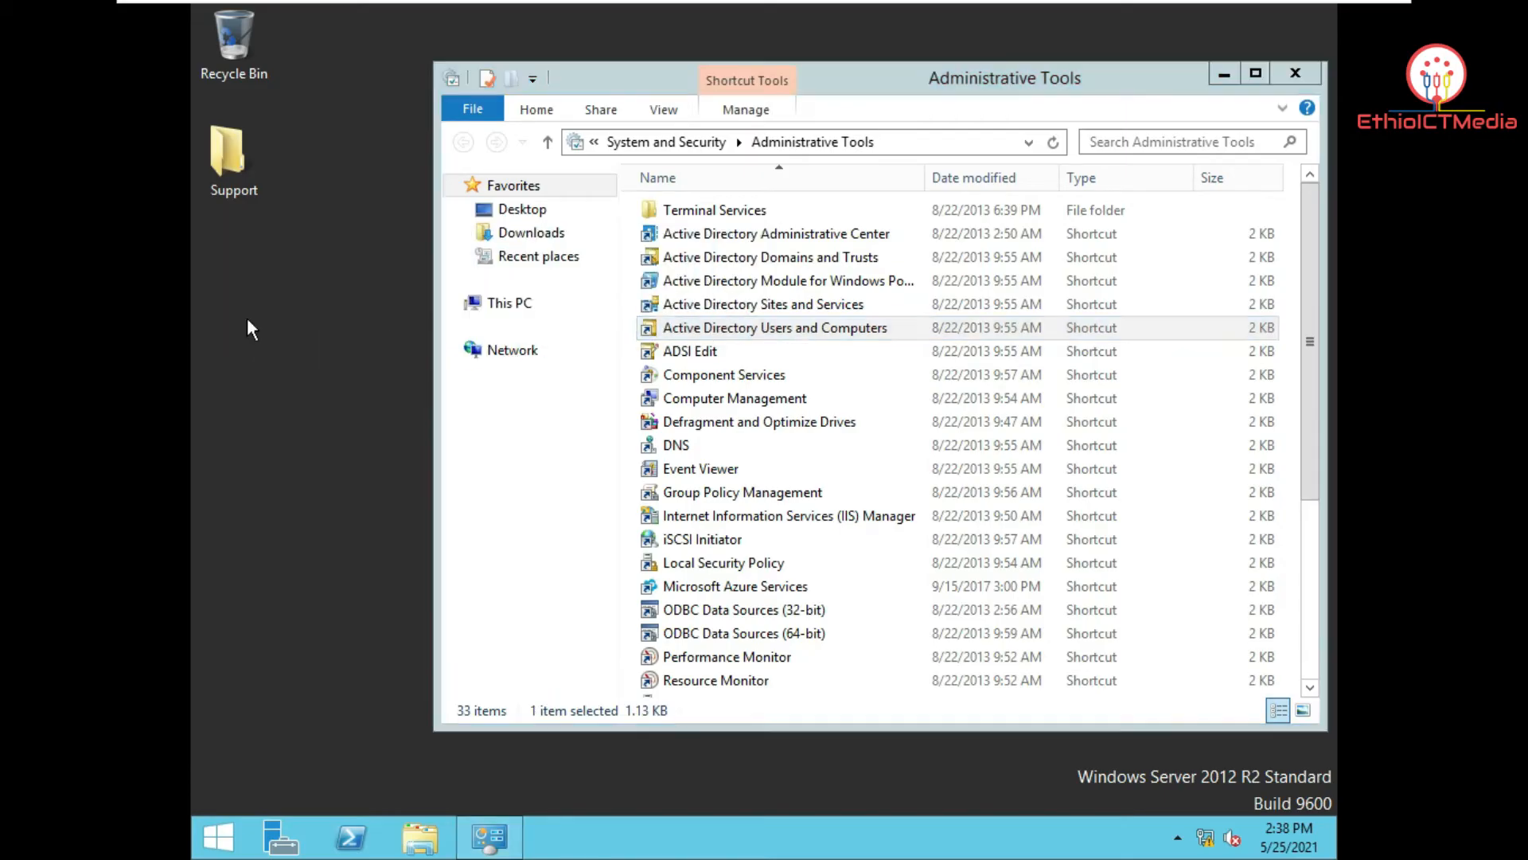
left_click(1312, 72)
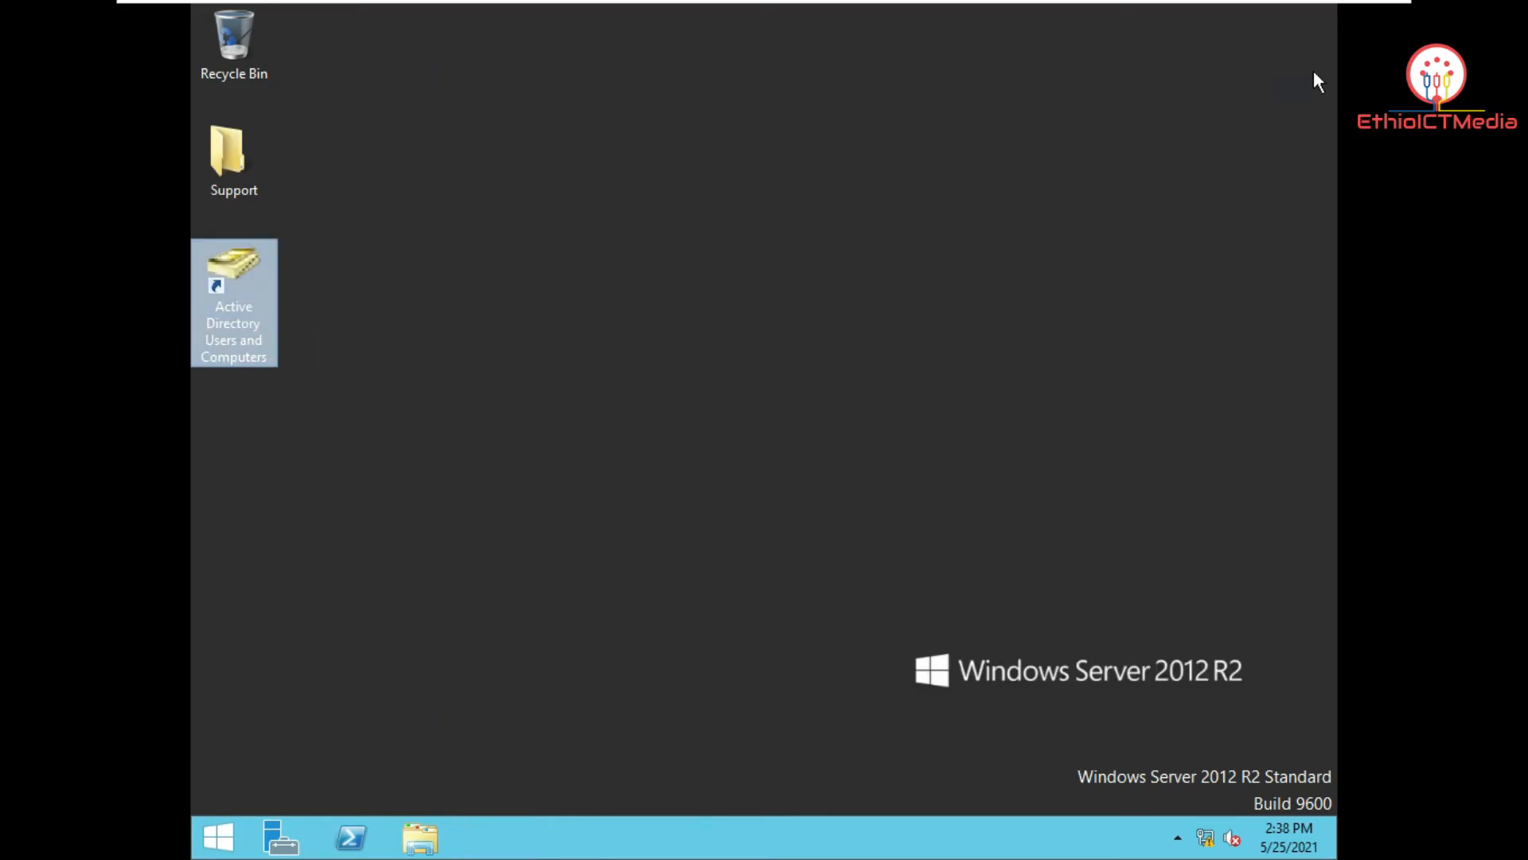
Step: Launch Active Directory Users and Computers and expand the ict.com domain
double_click(263, 296)
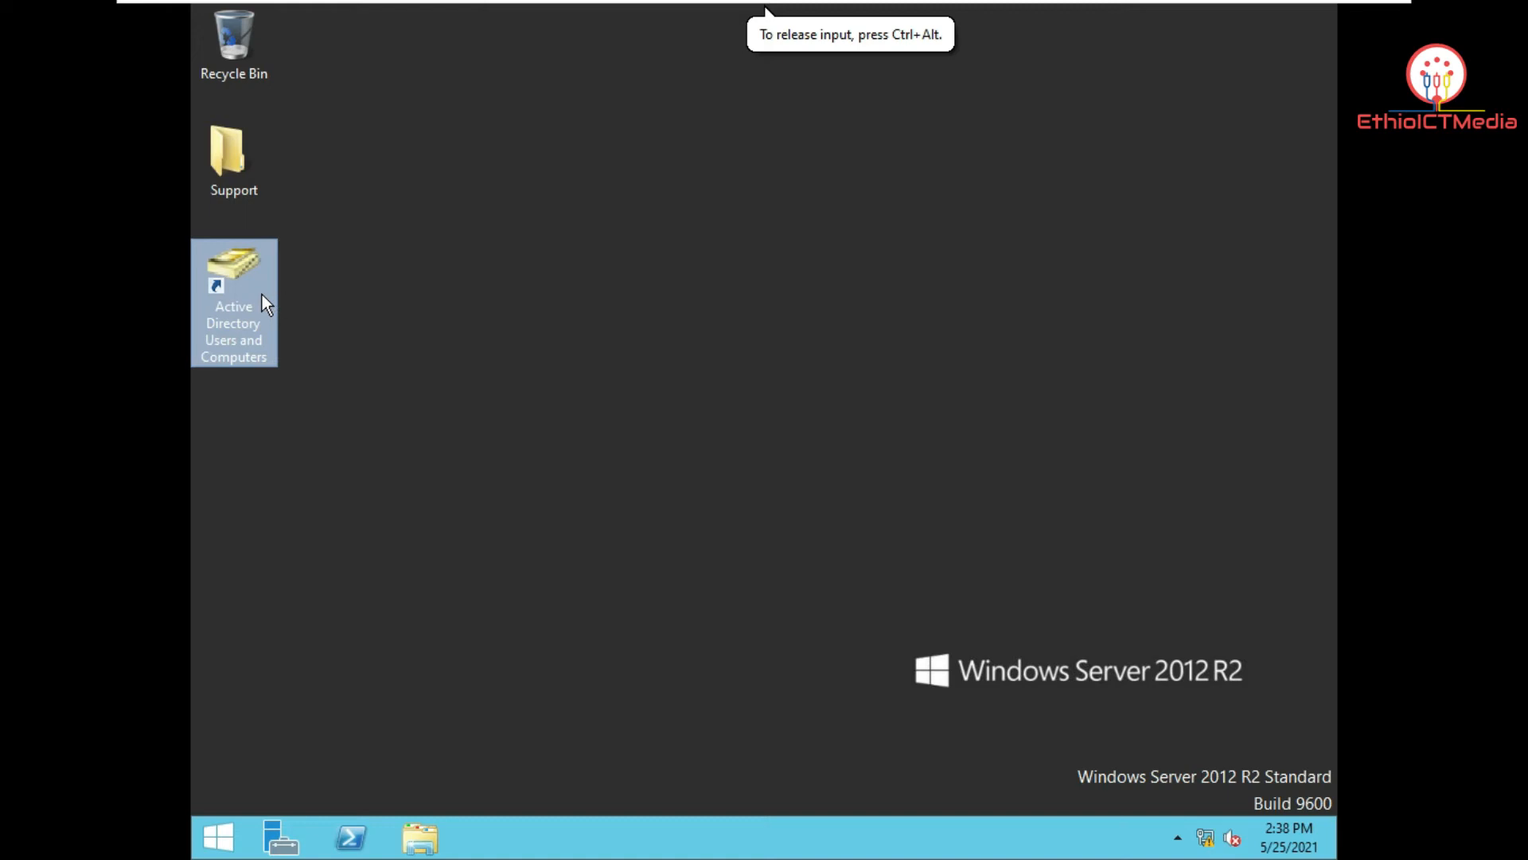
left_click_drag(736, 120, 776, 98)
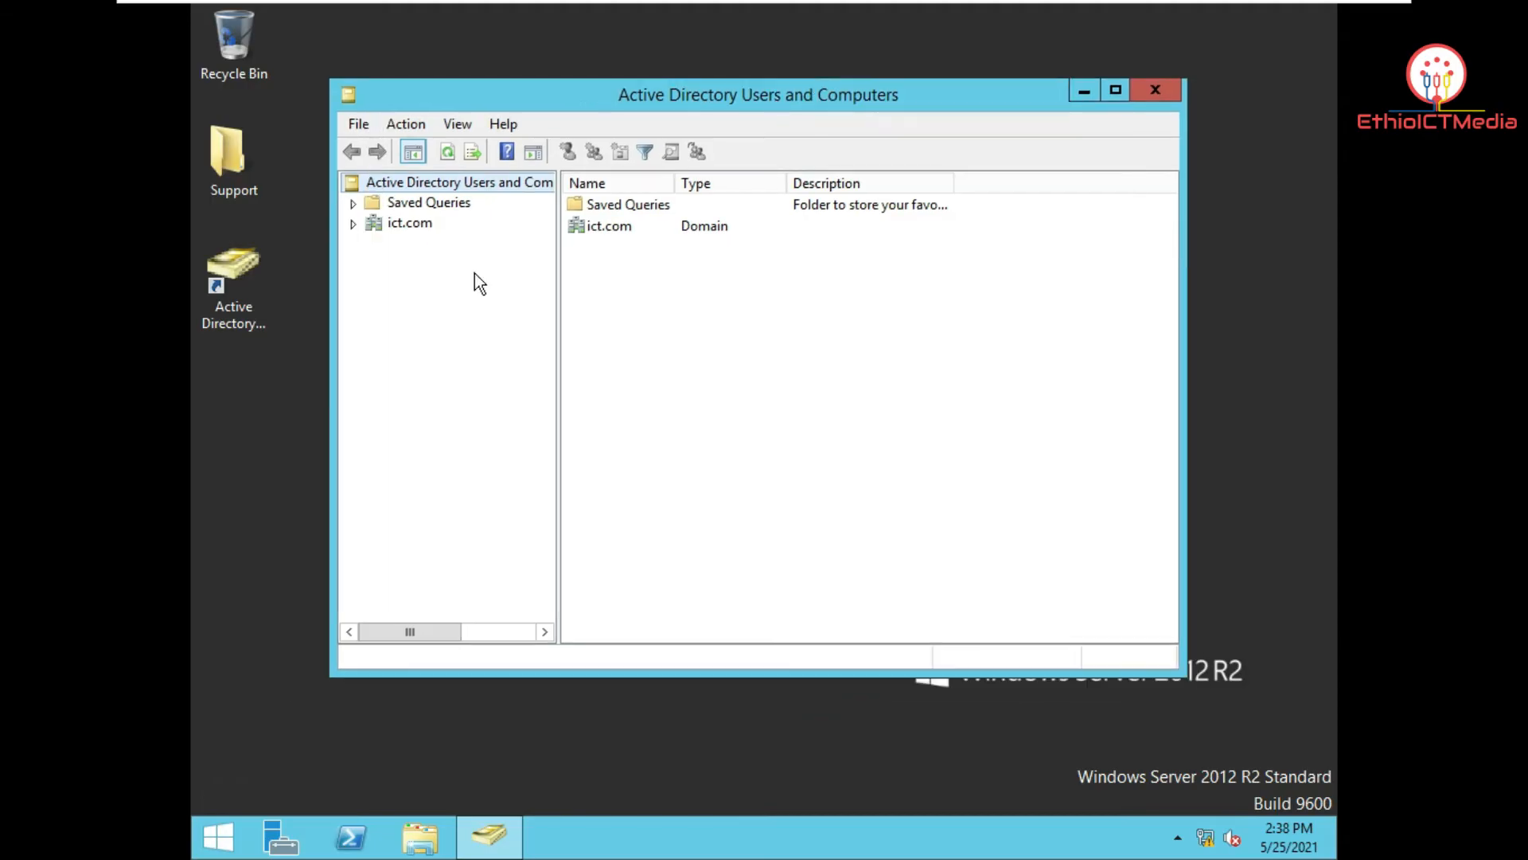
left_click(432, 226)
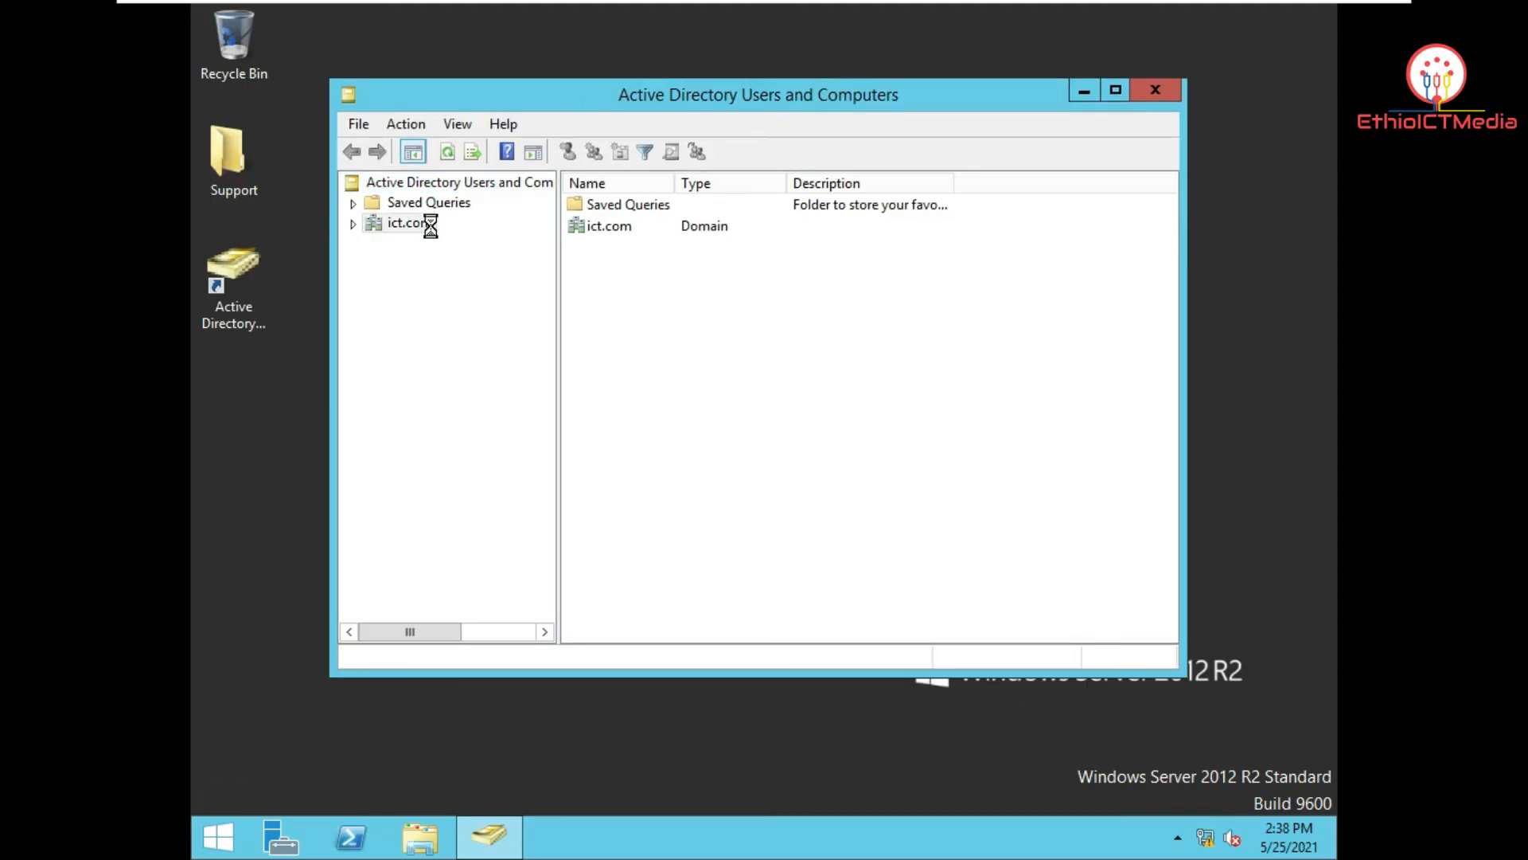
left_click(353, 224)
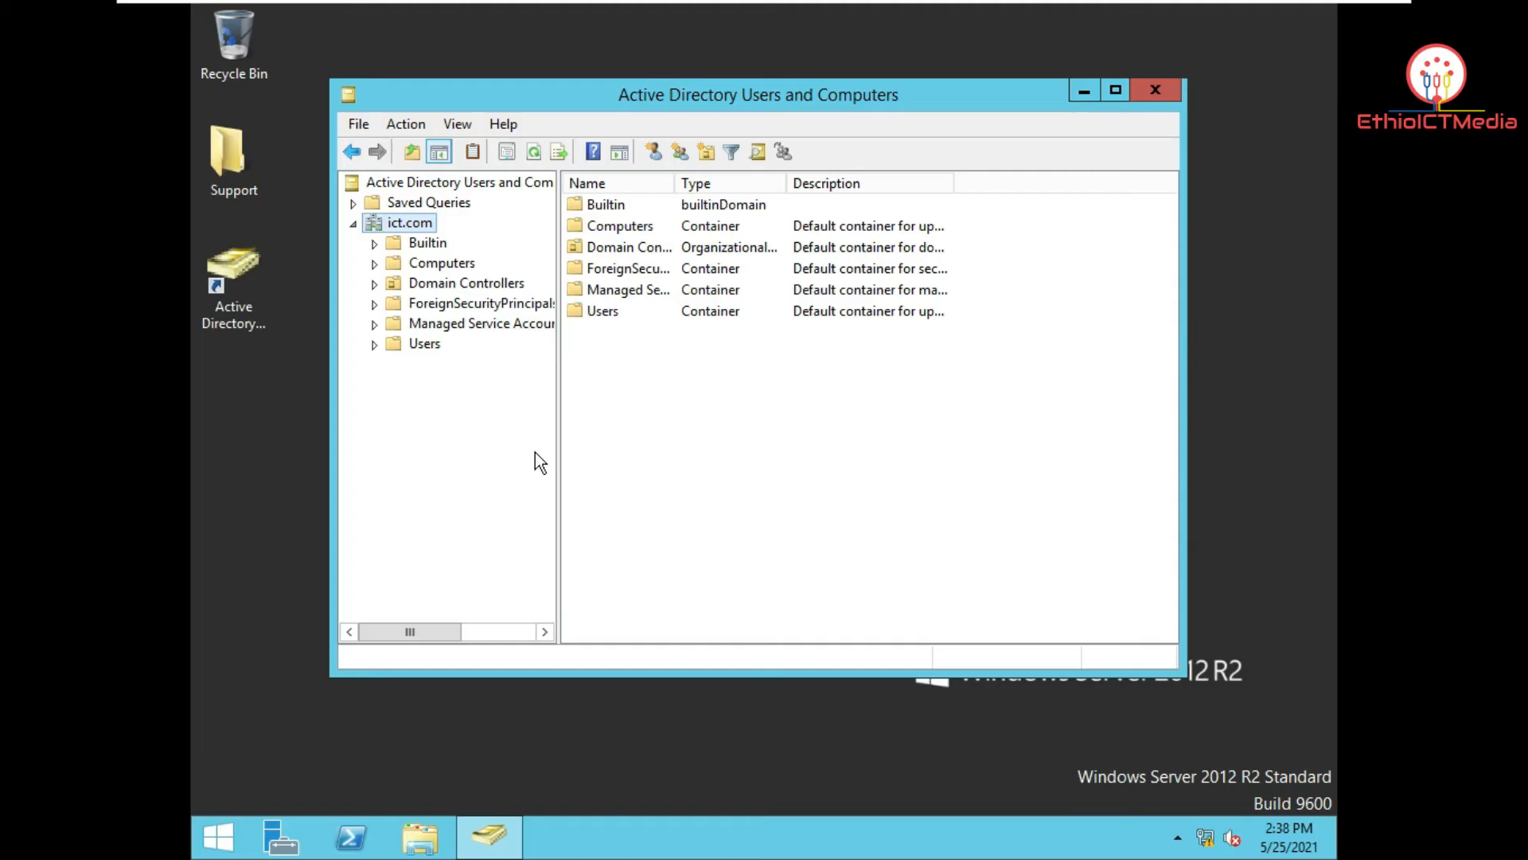
Step: Bring up the New object types menu for the ict.com domain's contents
right_click(615, 414)
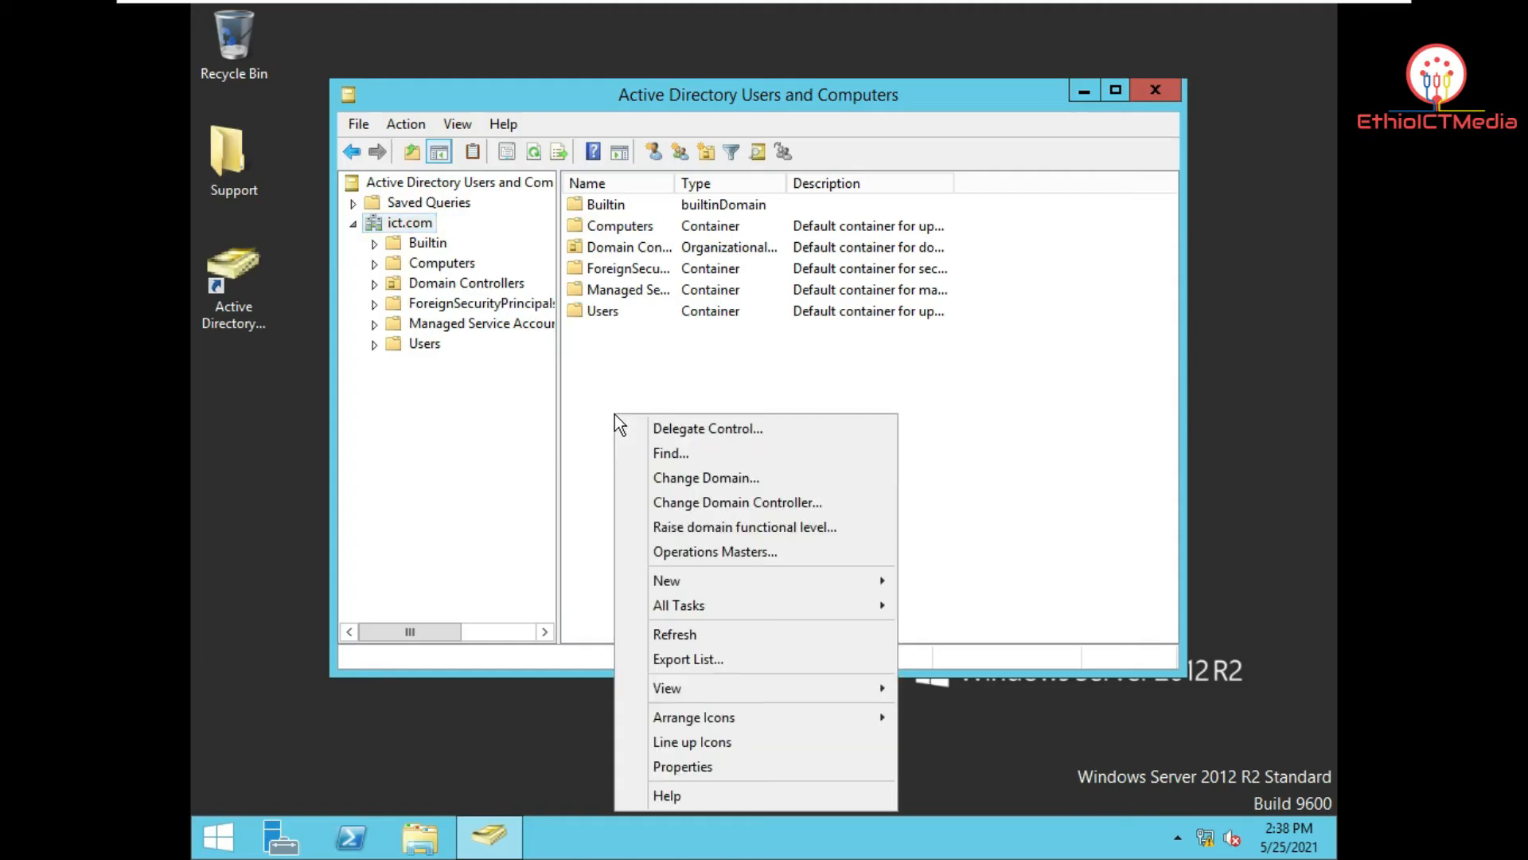
left_click(422, 216)
right_click(424, 223)
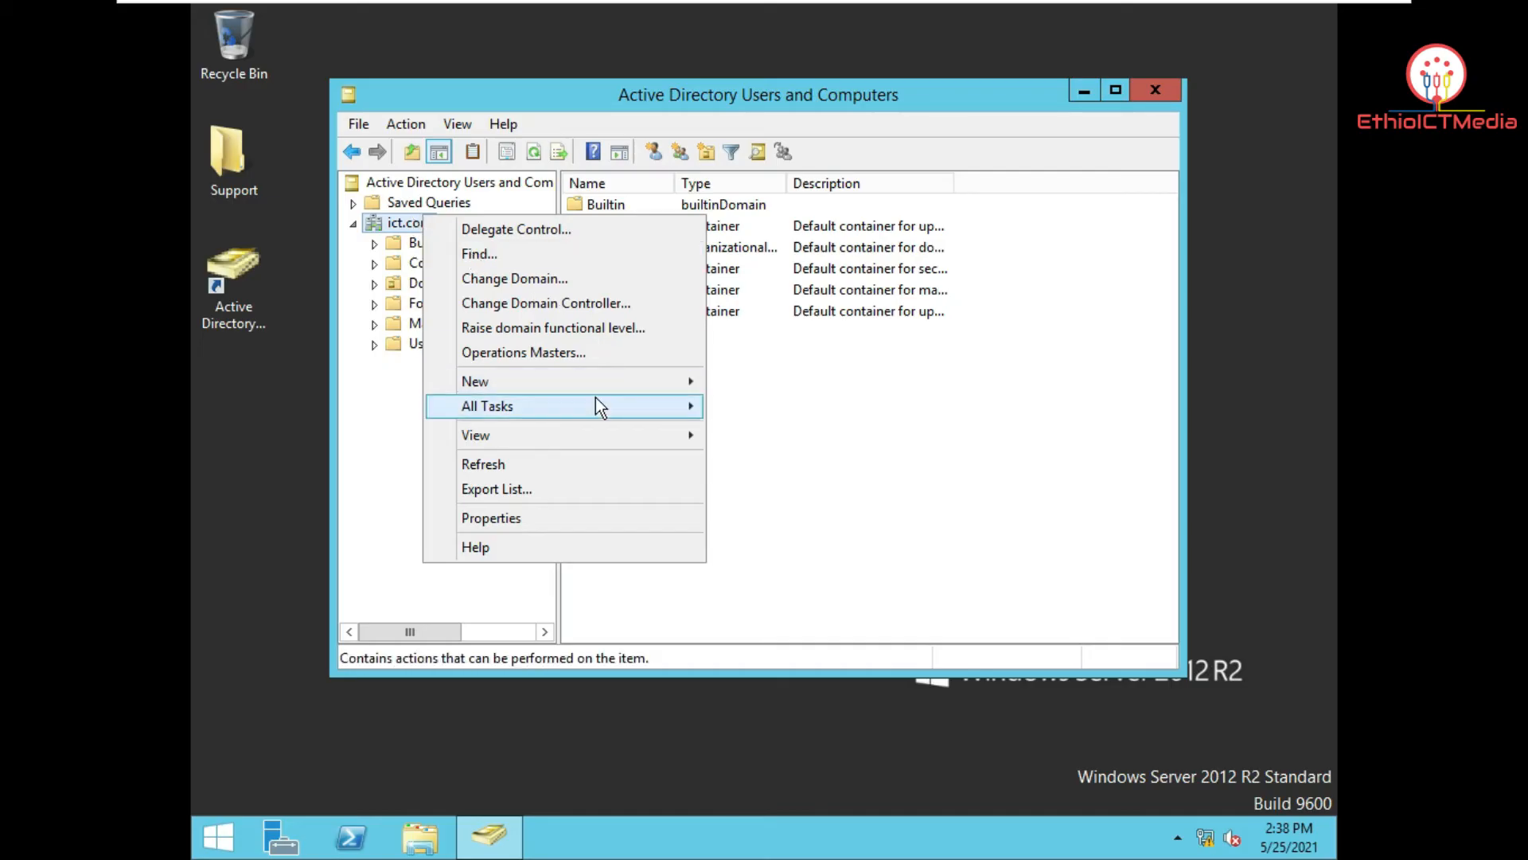
mouse_move(596, 402)
right_click(829, 364)
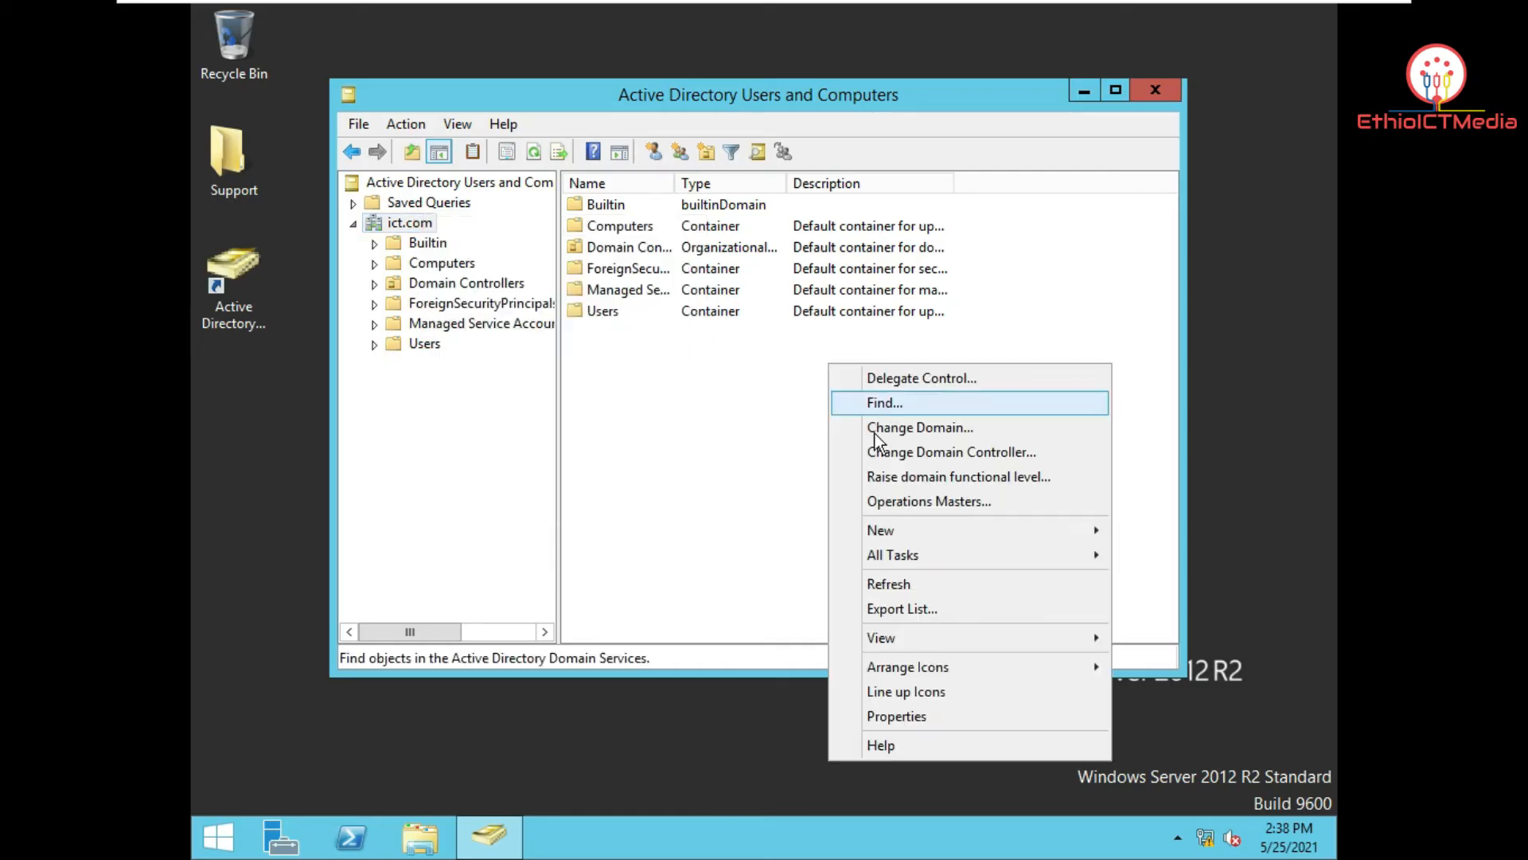
mouse_move(904, 527)
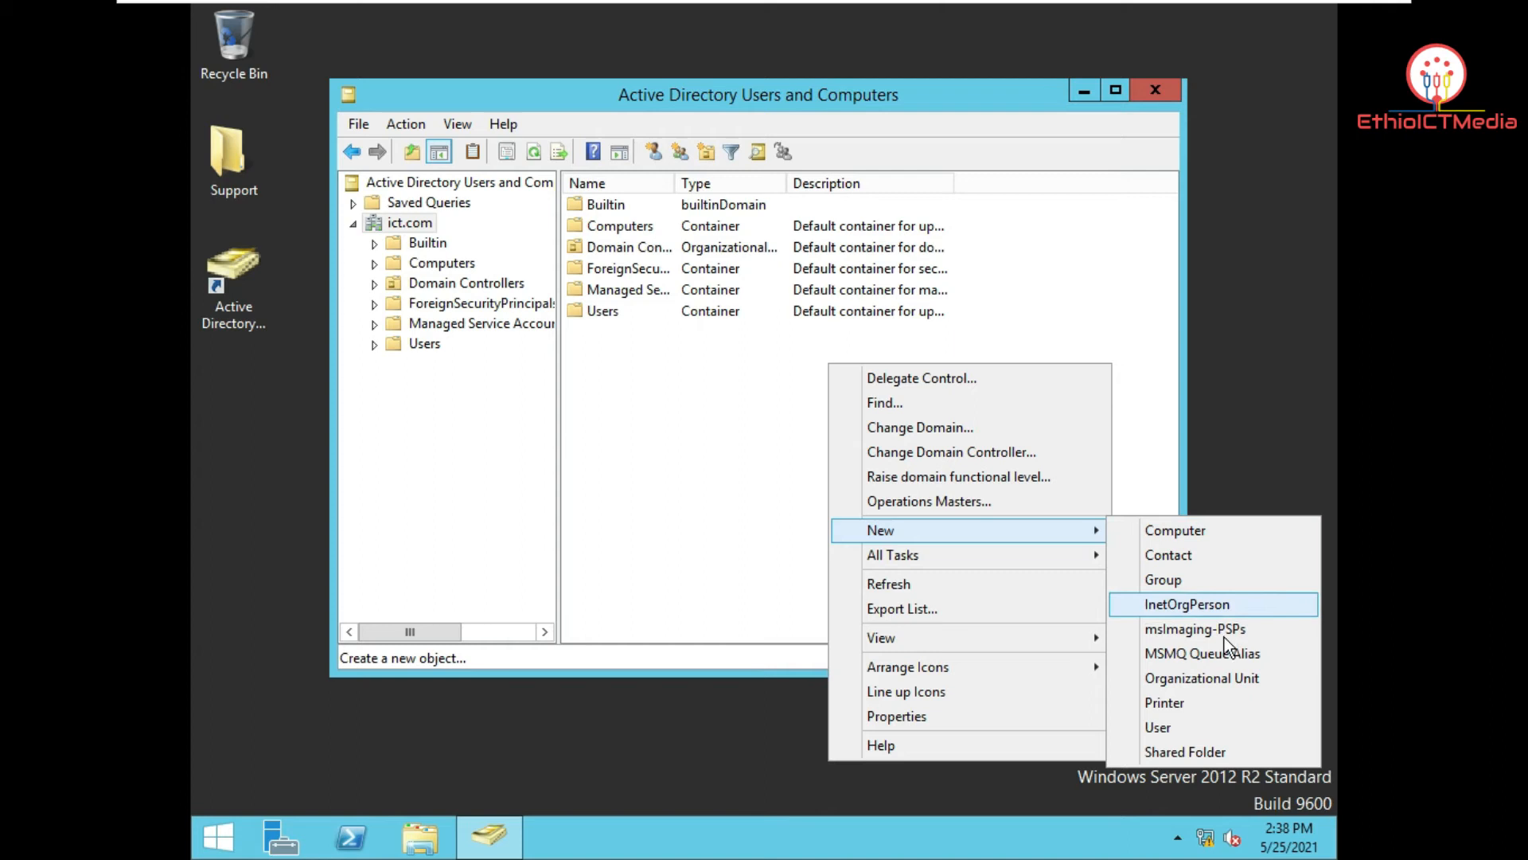
Step: Create the Management organizational unit under ict.com
left_click(1234, 681)
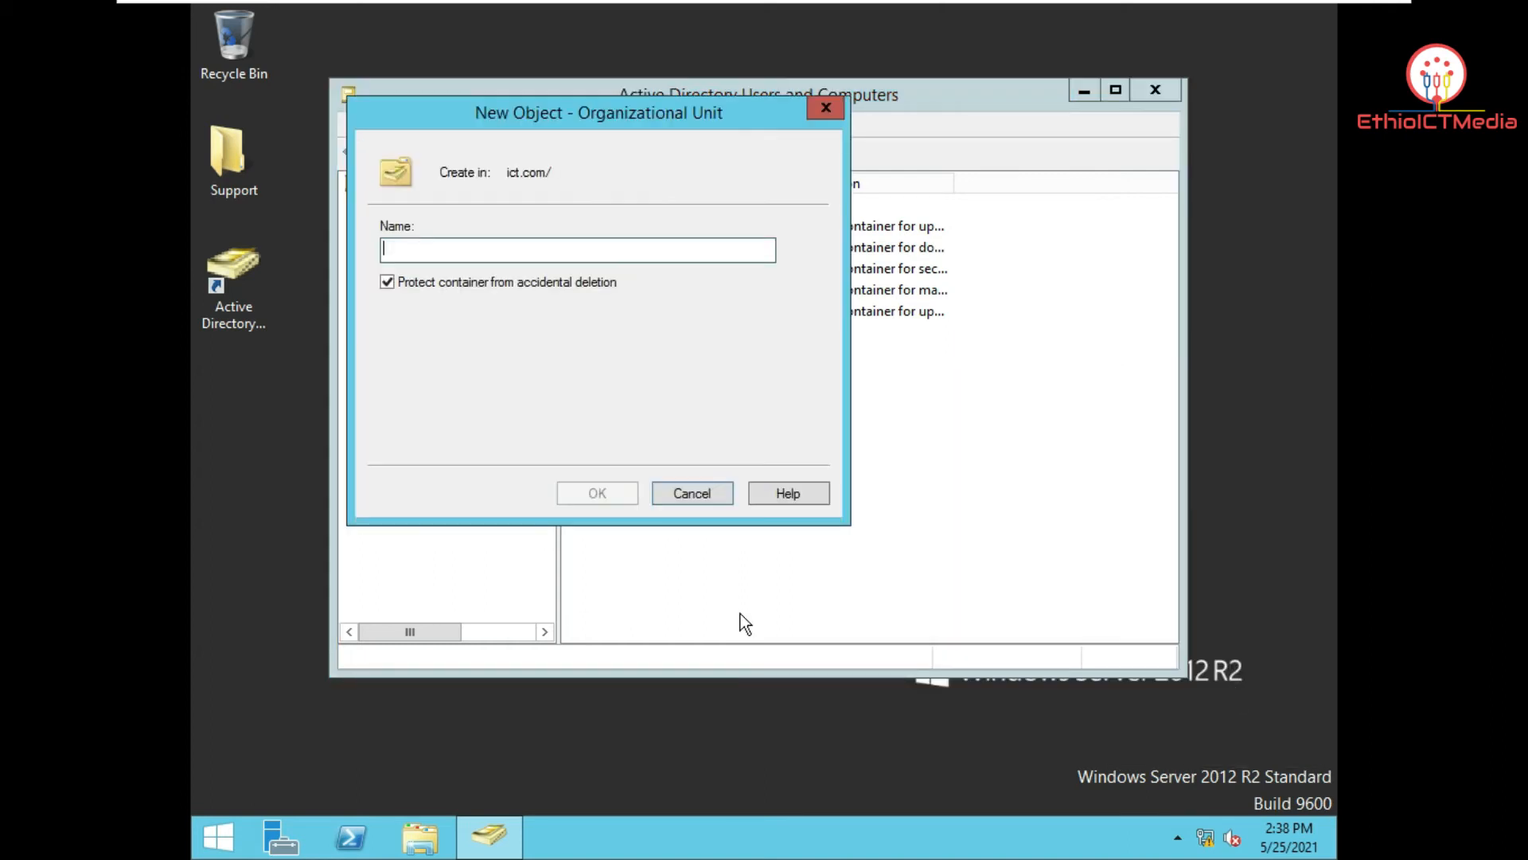
type("M")
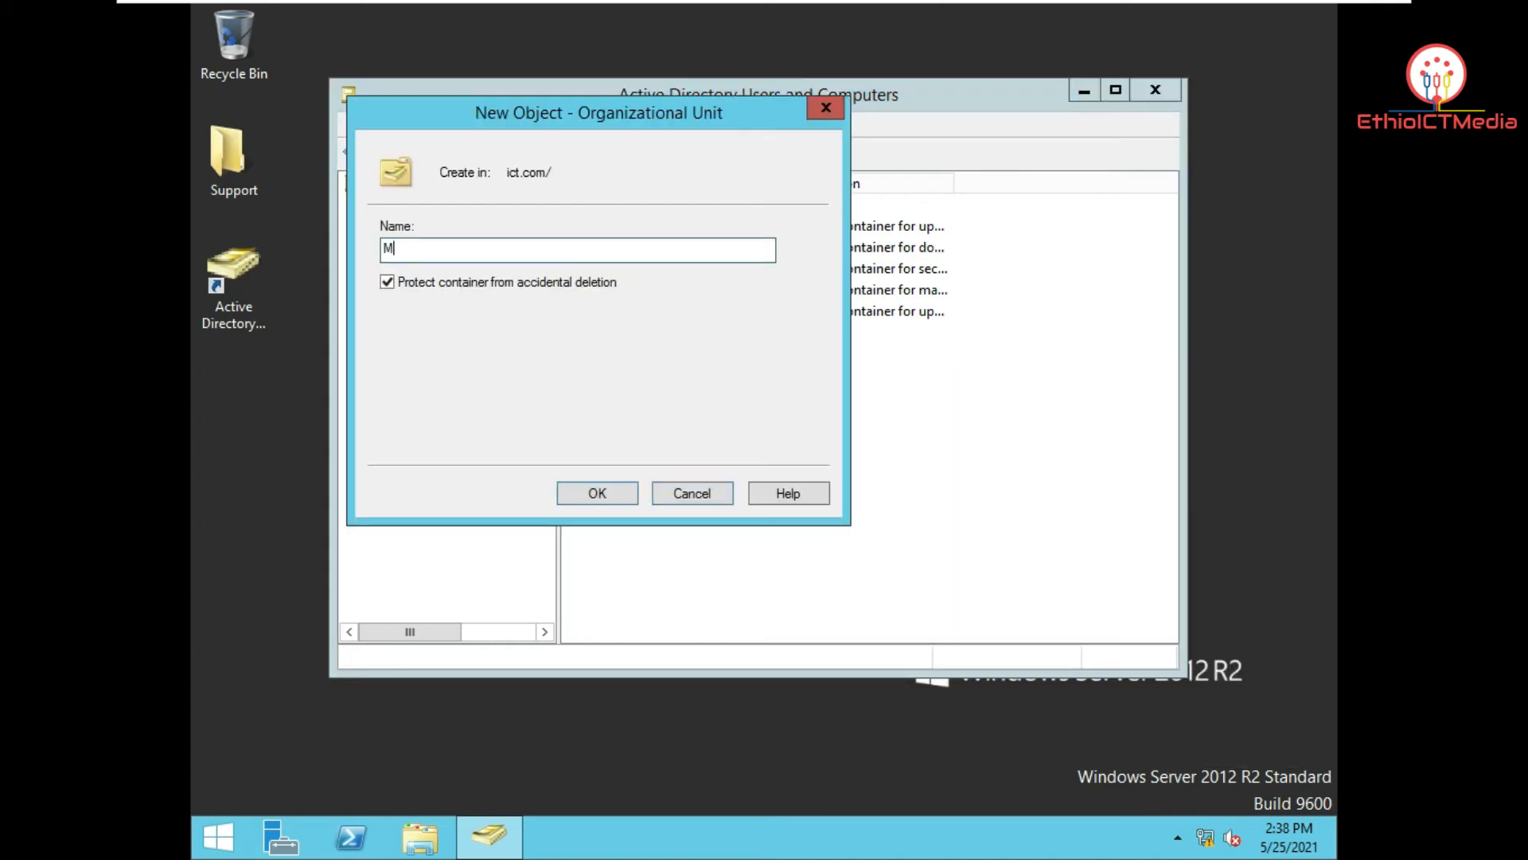
type("anagement")
key("Return")
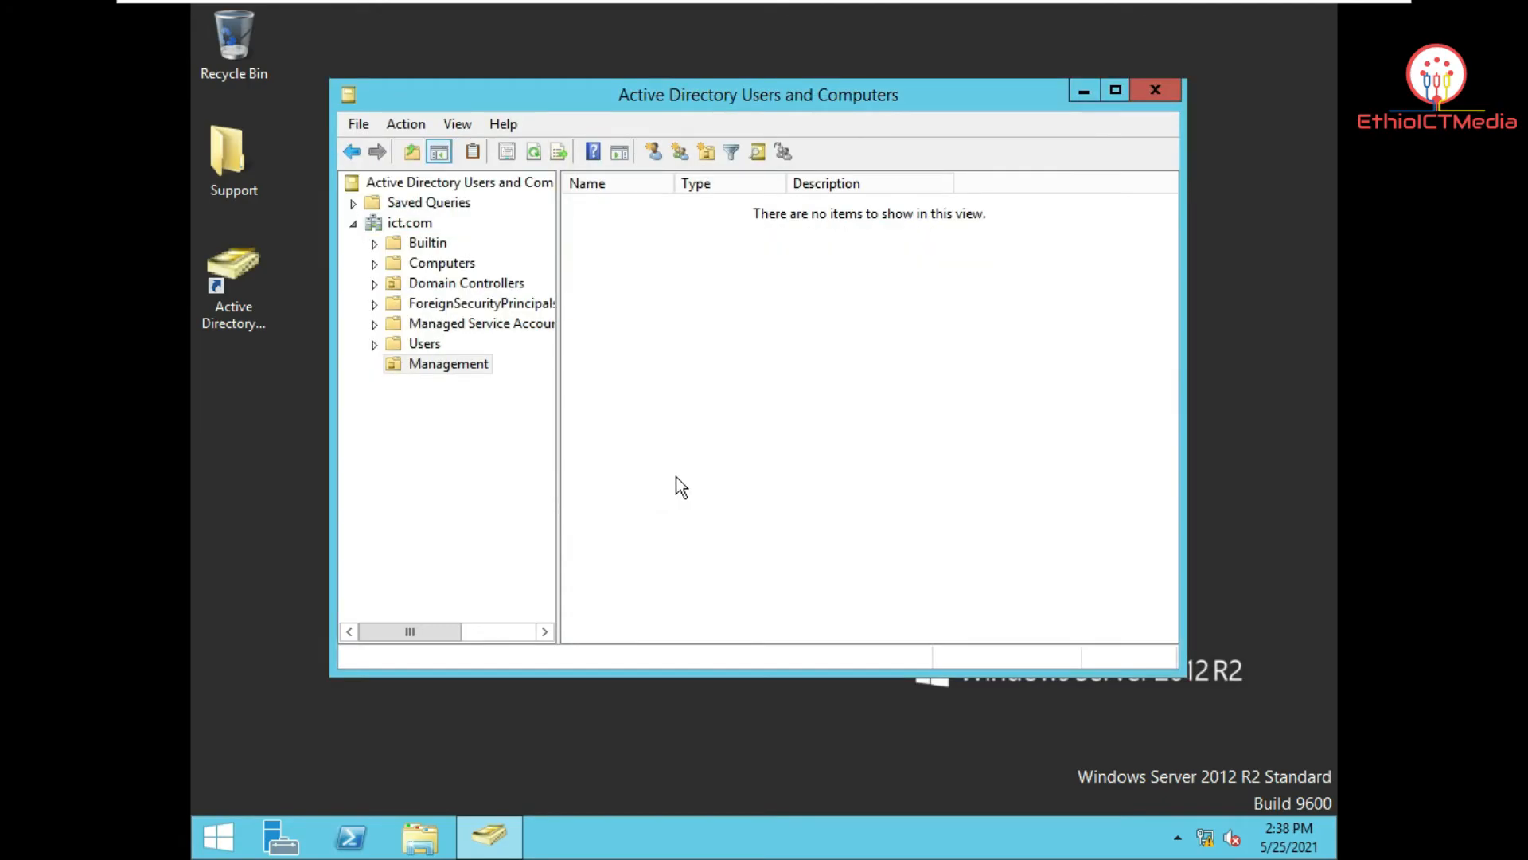
Step: Create a second organizational unit named Staff under ict.com
right_click(710, 459)
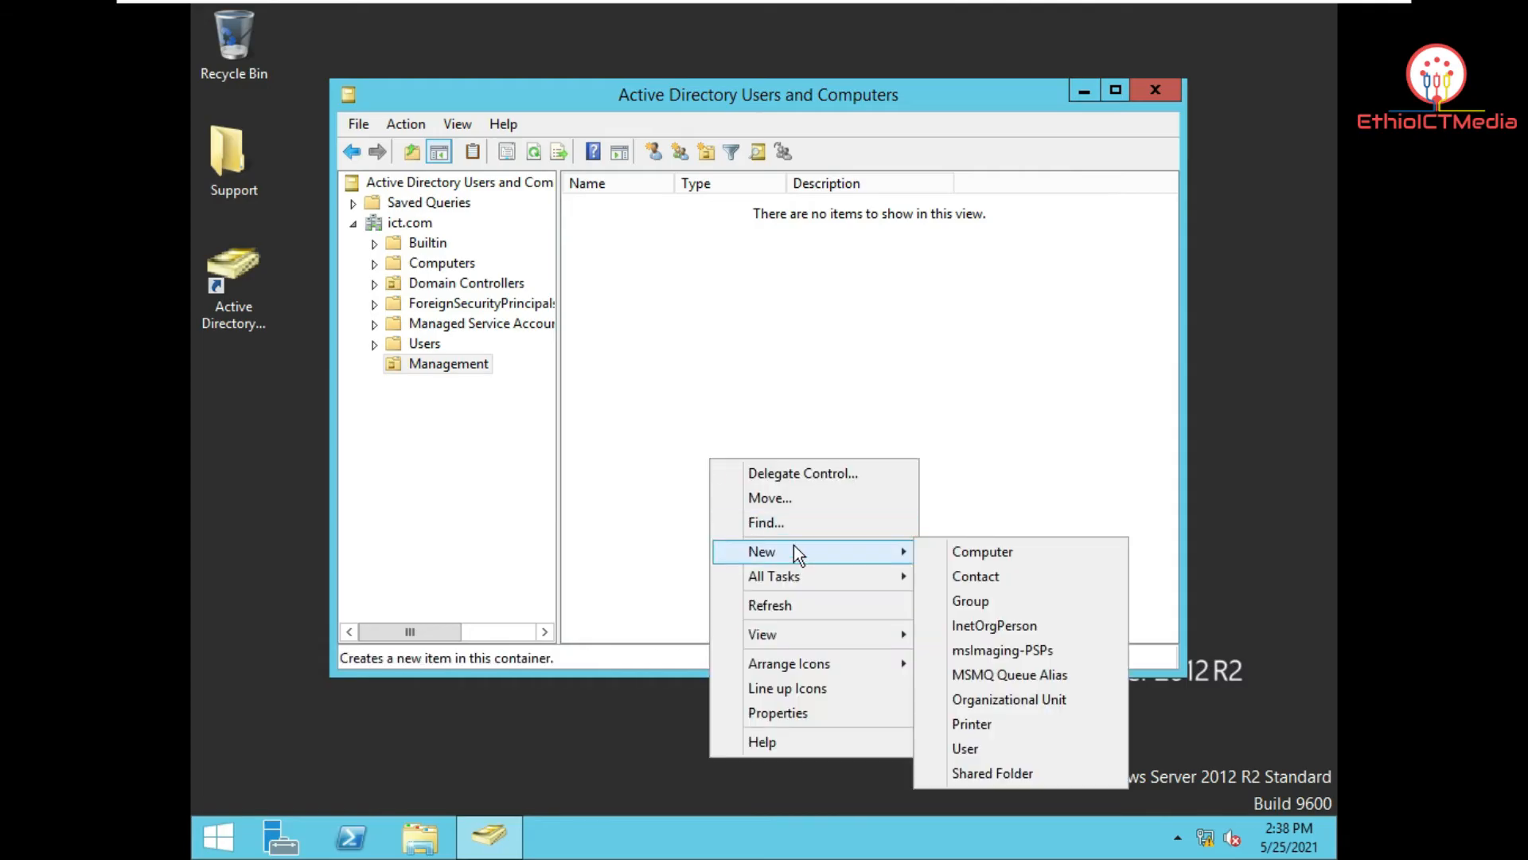
left_click(451, 452)
right_click(412, 224)
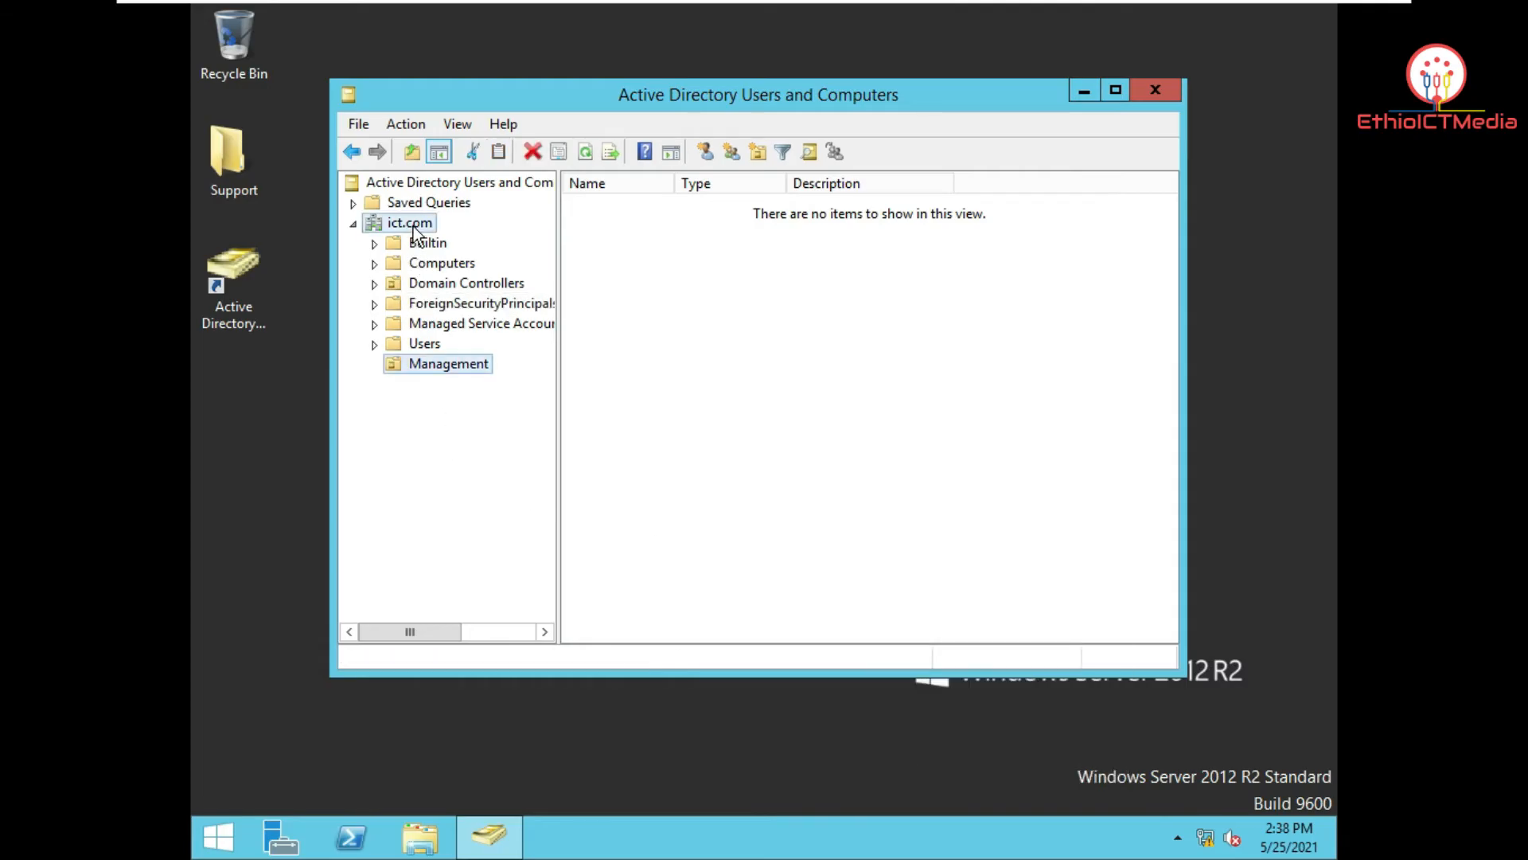
mouse_move(576, 389)
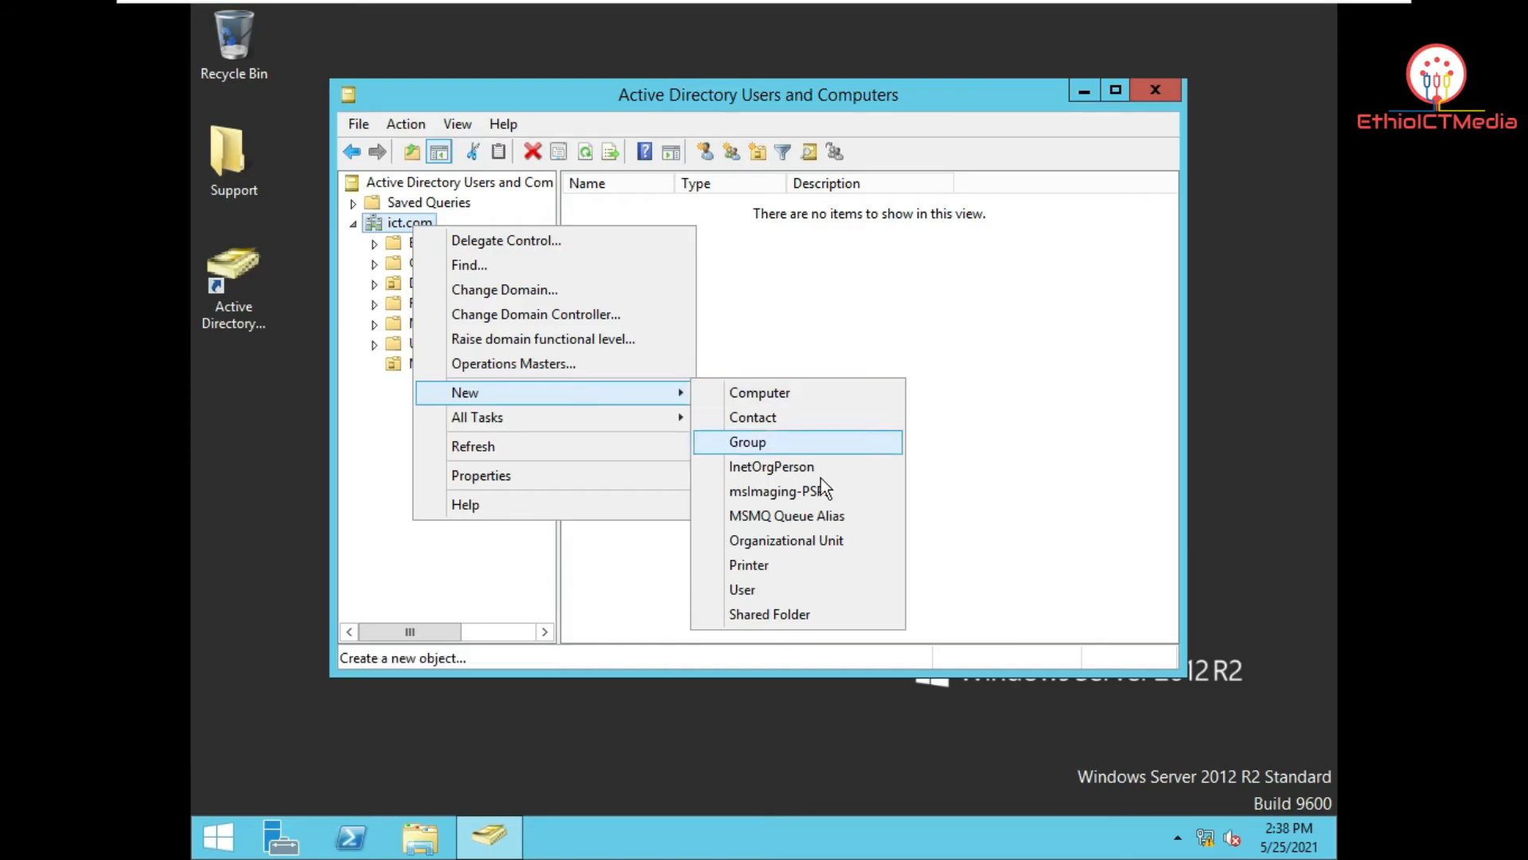
left_click(825, 547)
left_click_drag(643, 119, 862, 95)
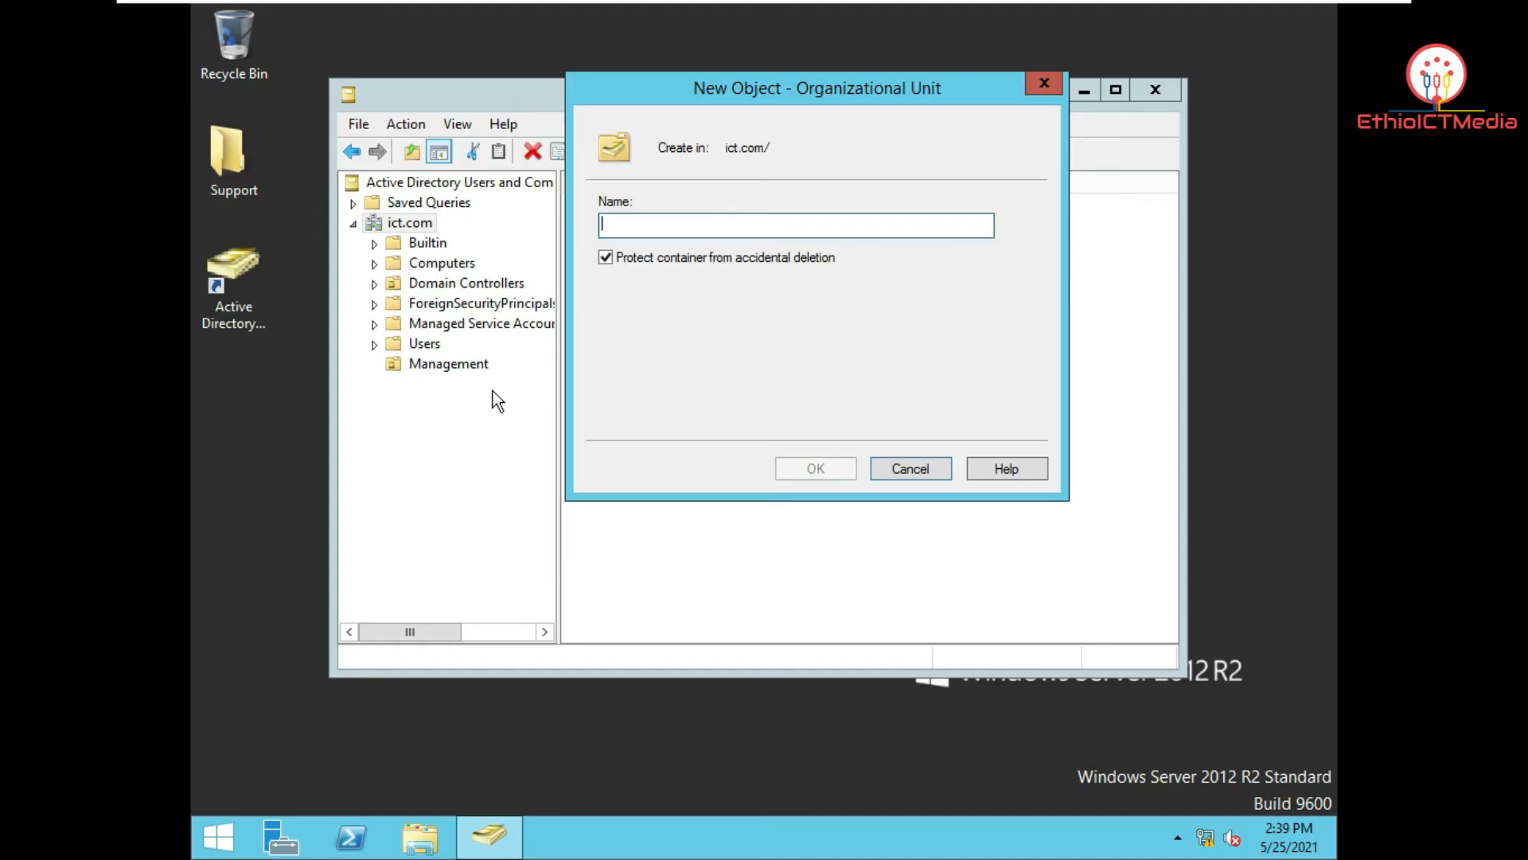
type("Staff")
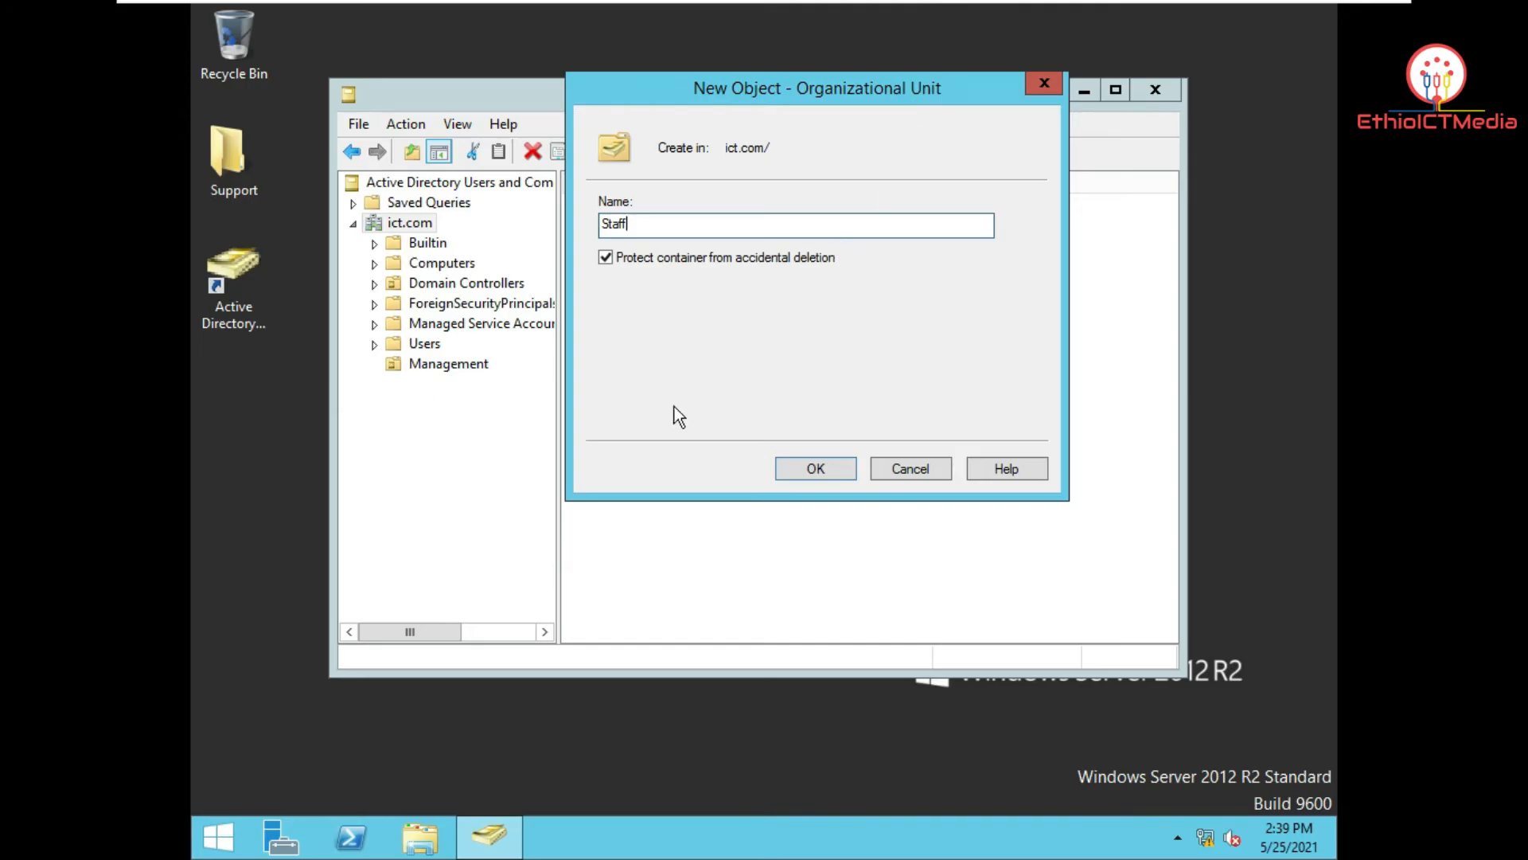
left_click(826, 471)
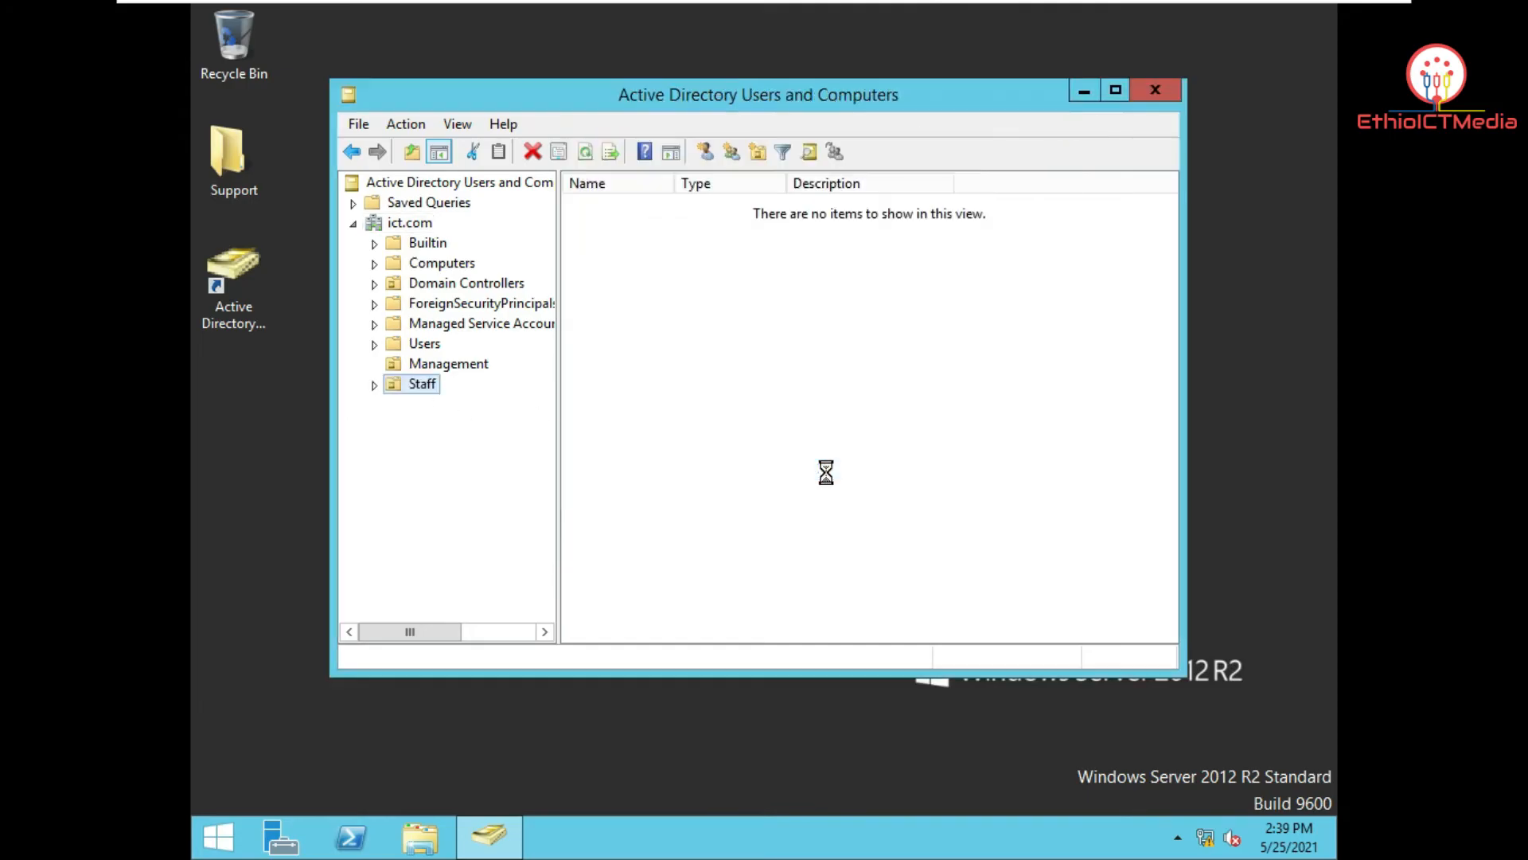
Step: Create a Finance group in the Management OU
left_click(451, 365)
left_click(430, 380)
left_click(446, 363)
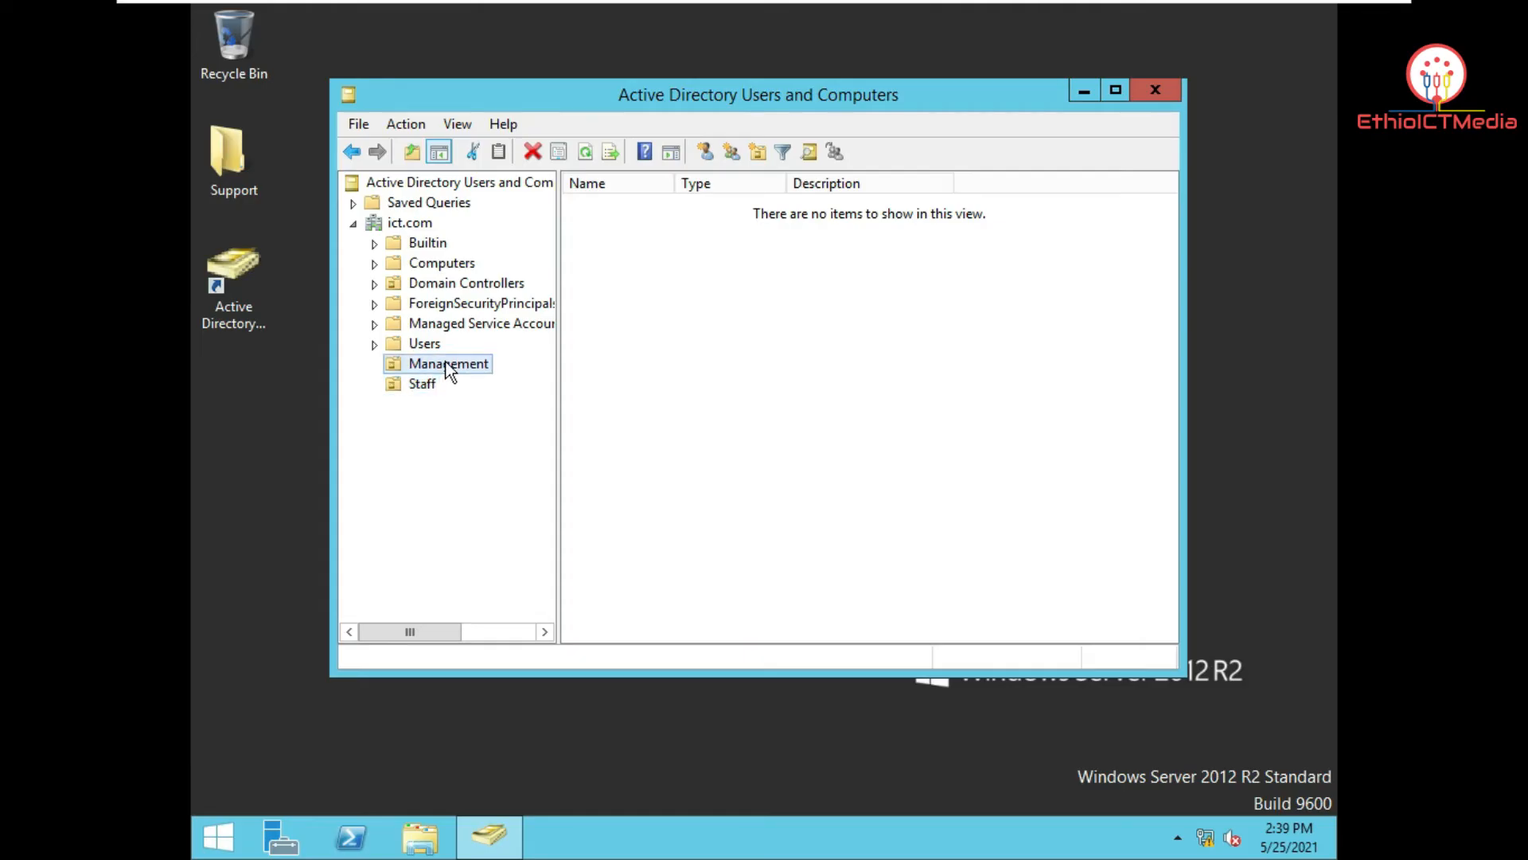
right_click(717, 263)
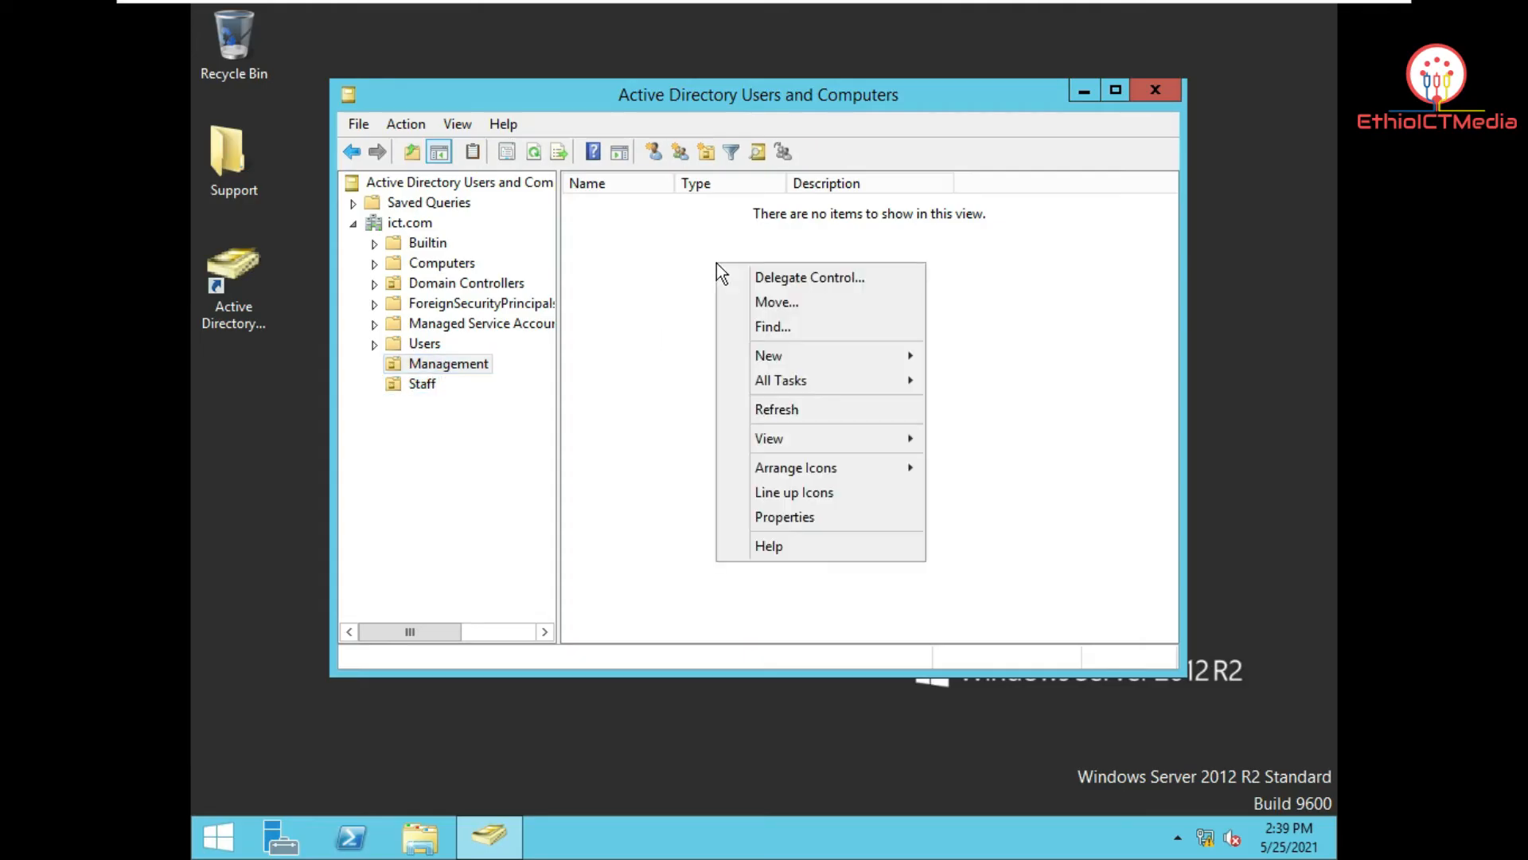
mouse_move(804, 355)
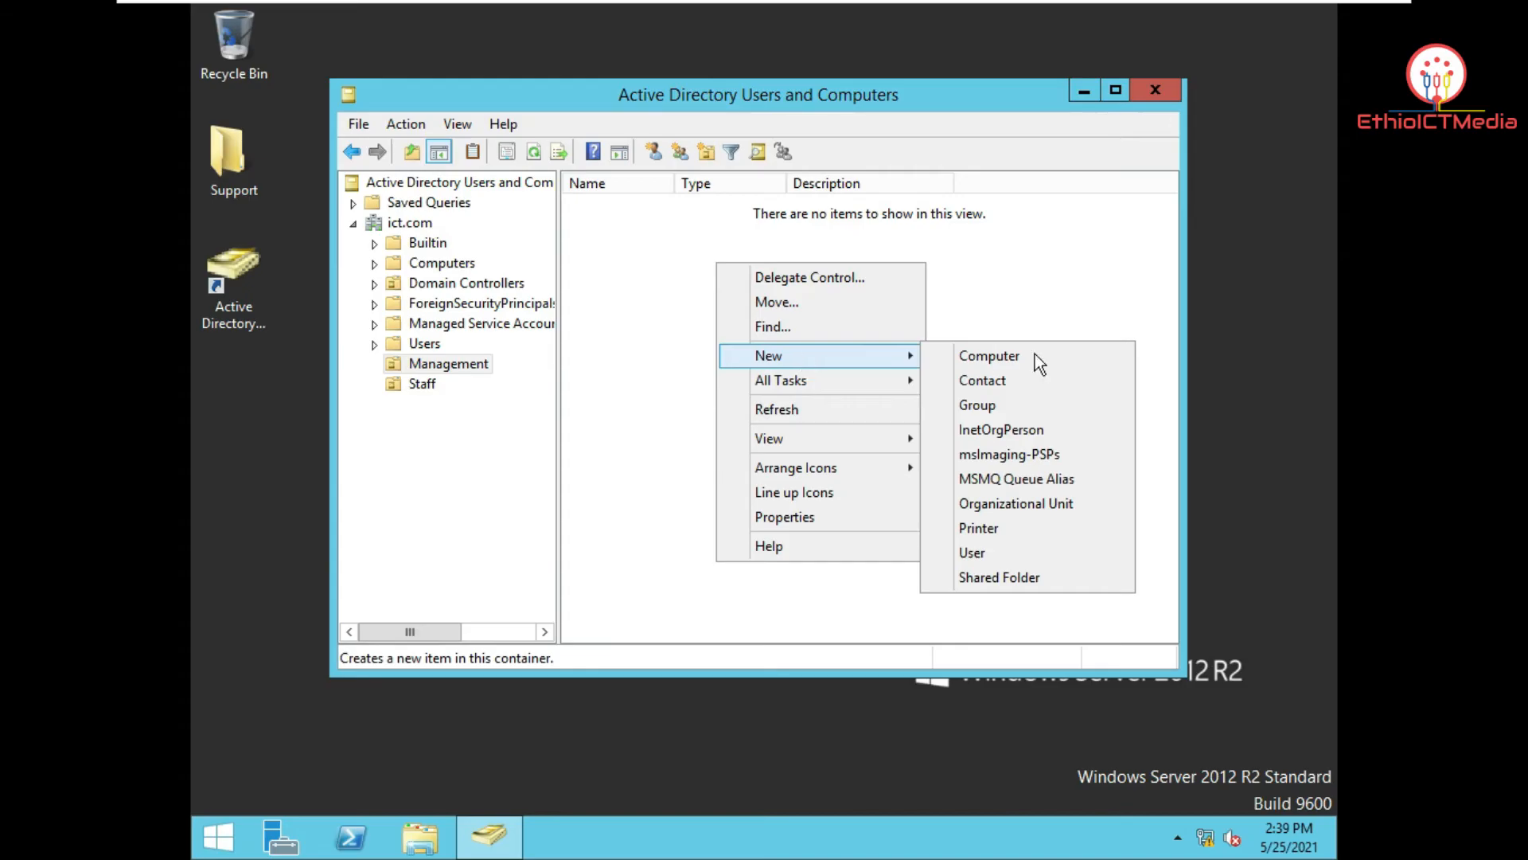
left_click(1040, 405)
left_click_drag(615, 120, 809, 70)
type("F")
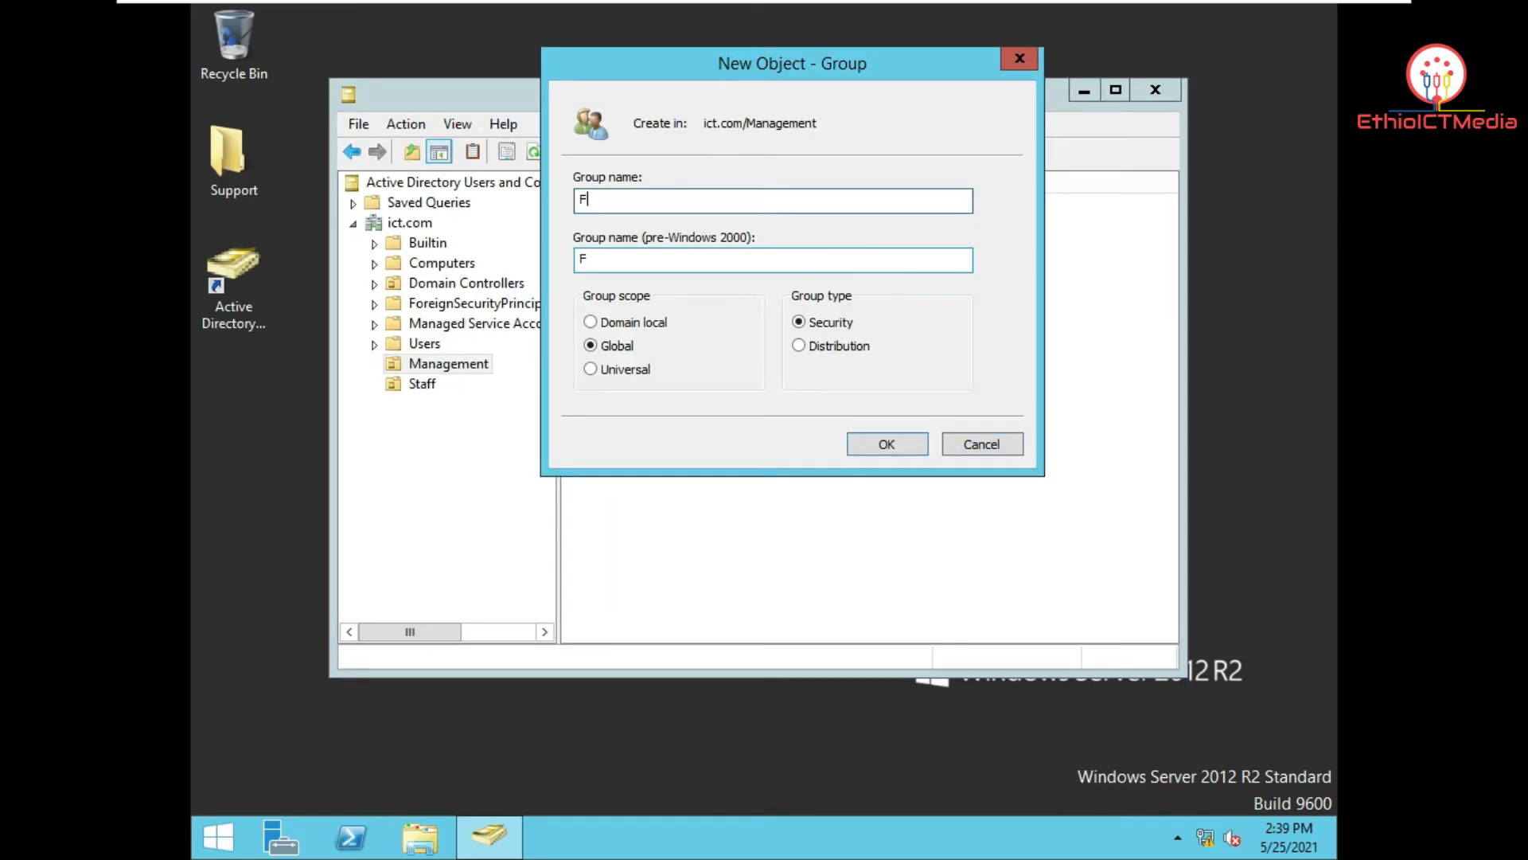
type("inance")
key("Return")
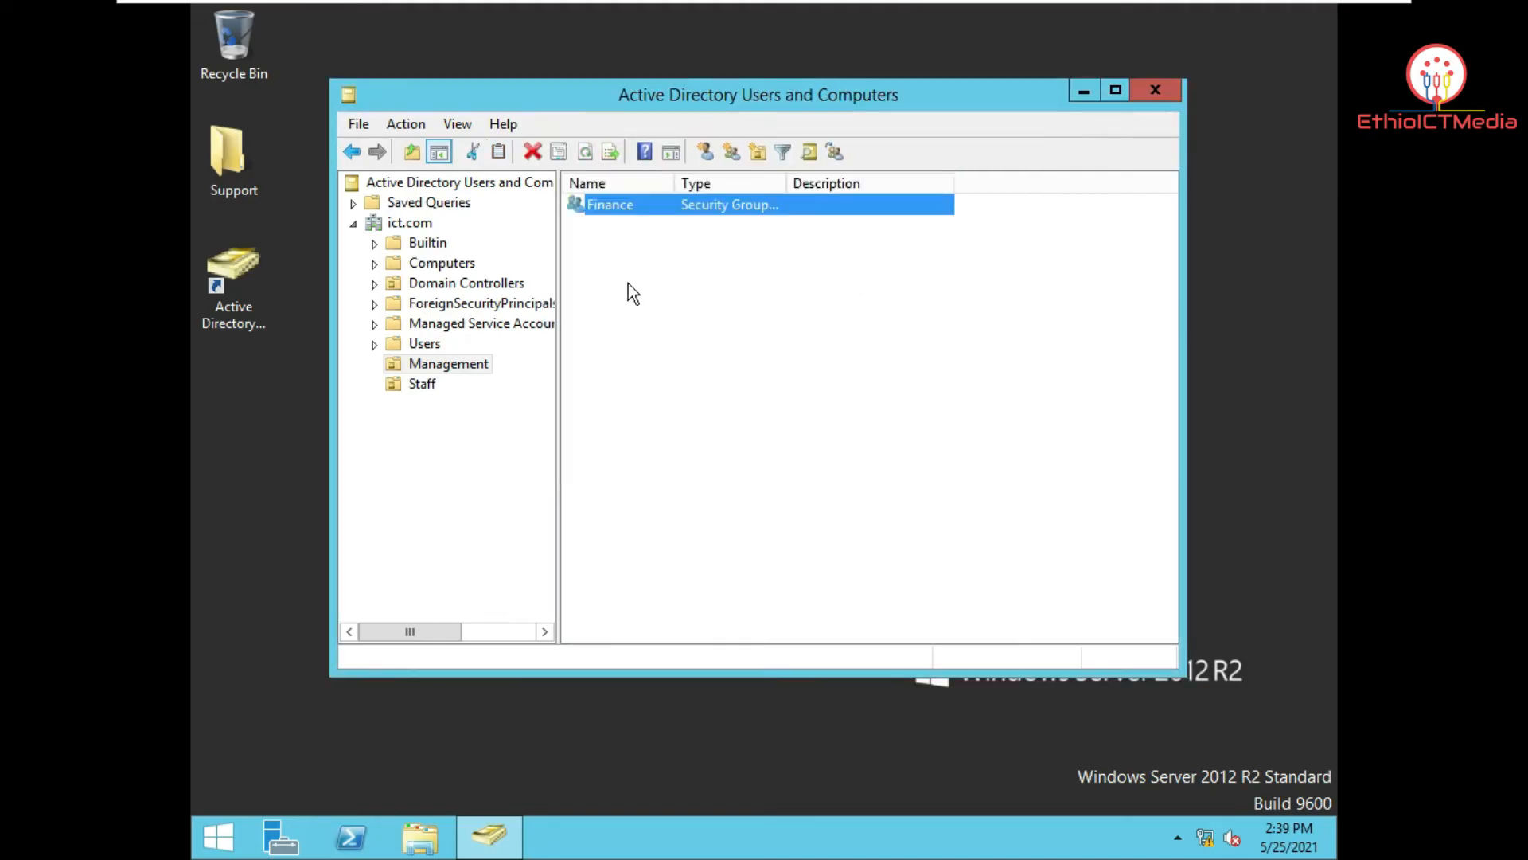
Step: Create an HR group in the Management OU
right_click(628, 284)
mouse_move(713, 379)
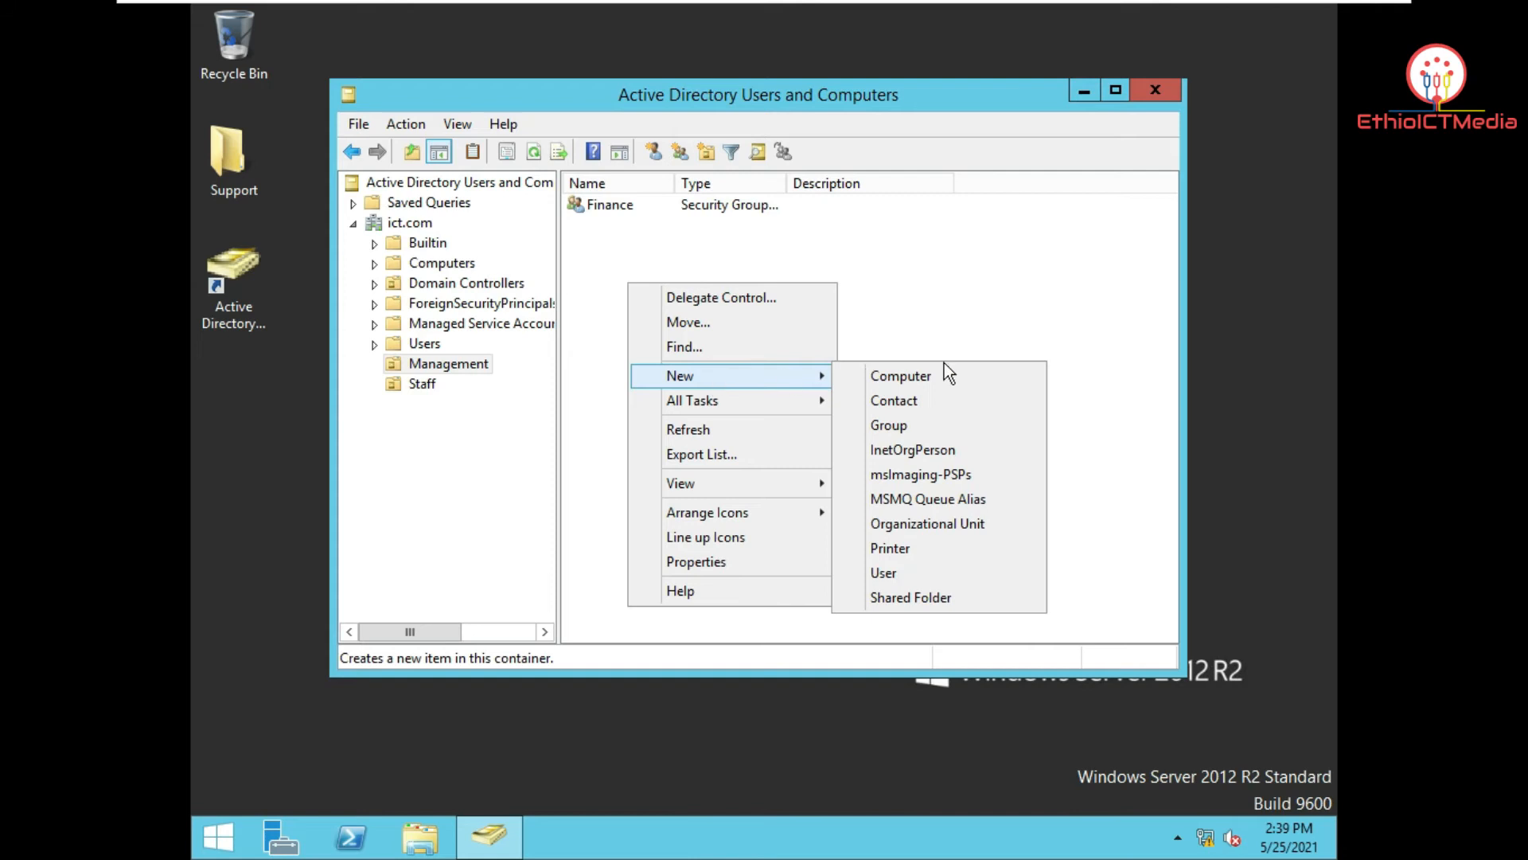
left_click(948, 425)
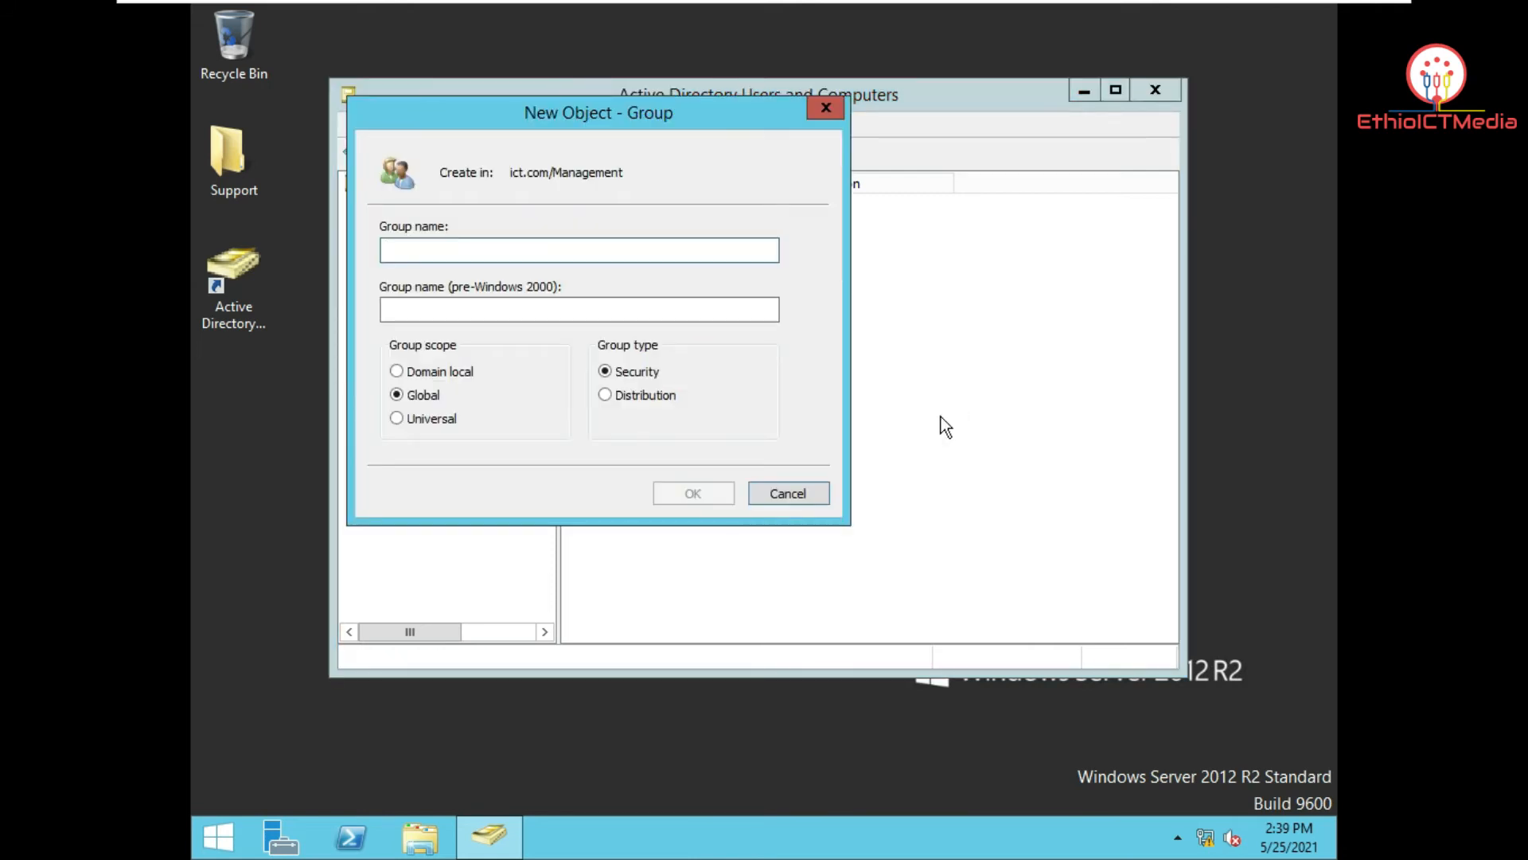
type("HT")
type("R")
key("Return")
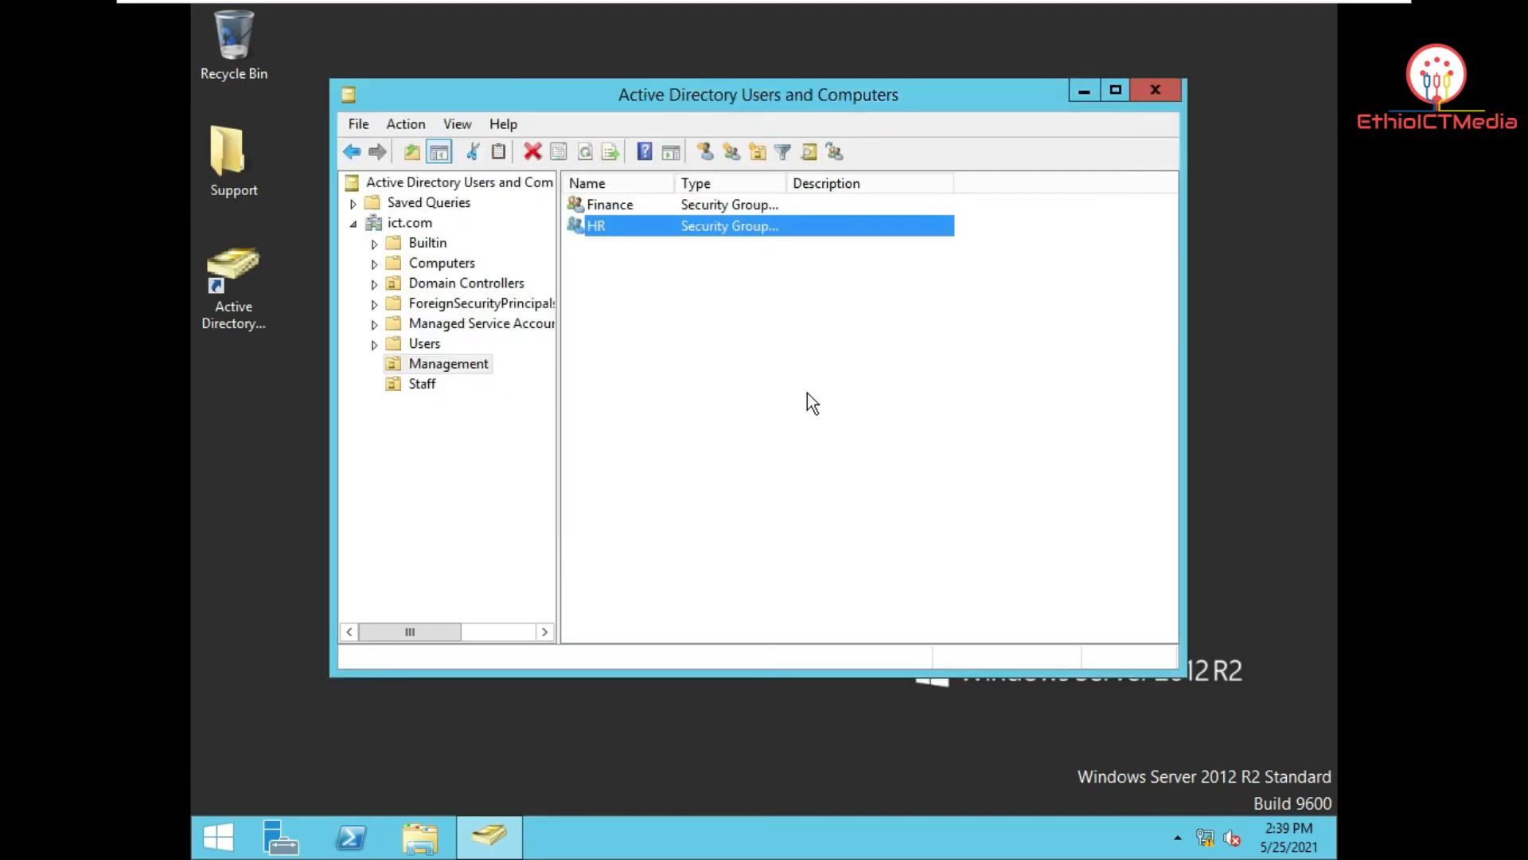
left_click(738, 342)
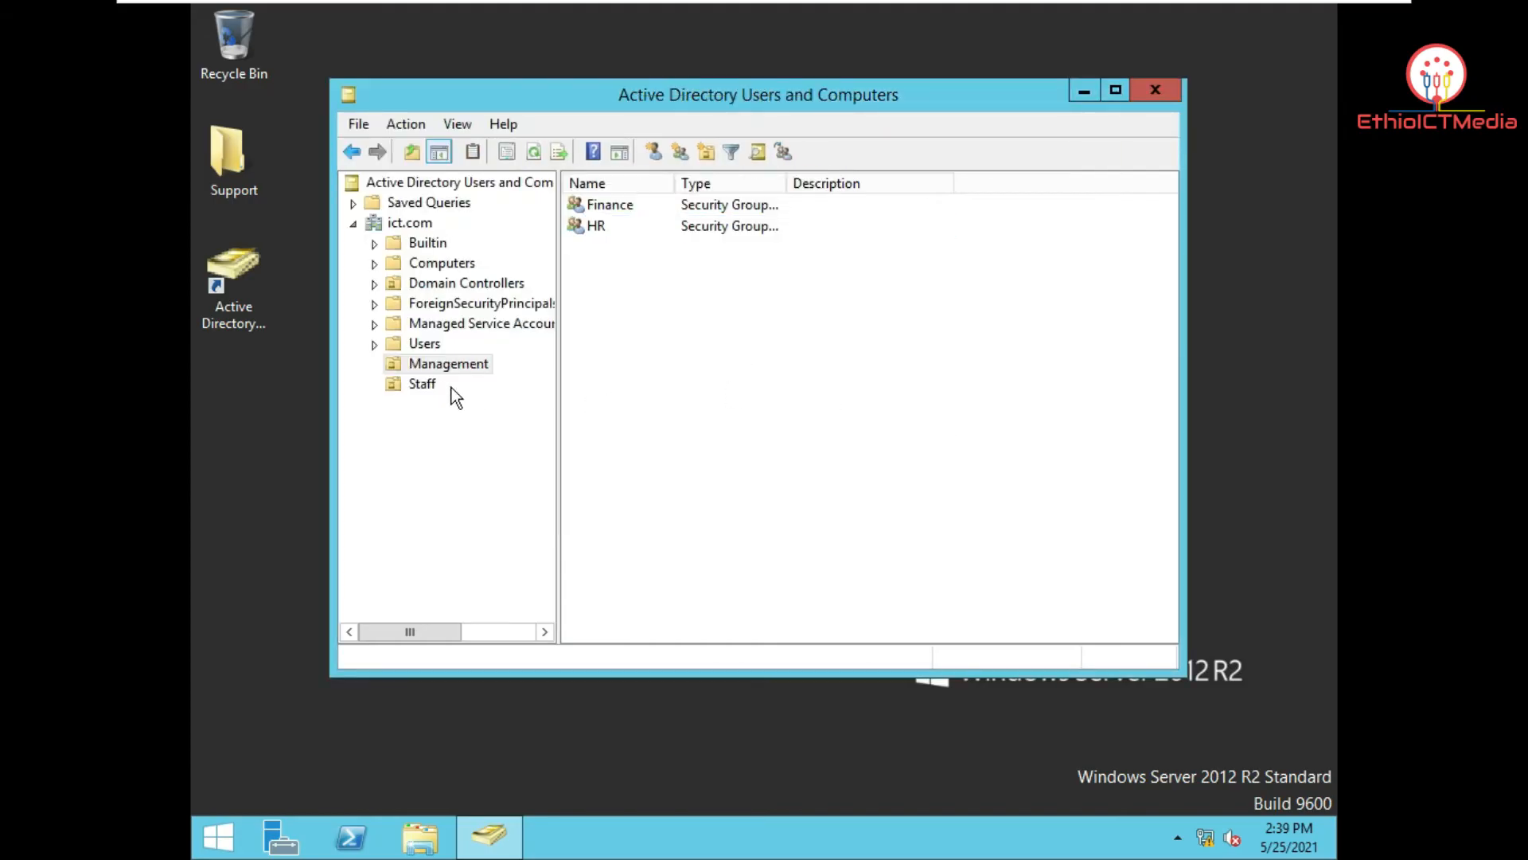
Step: Create an 'ICT Staff' group in the Staff OU
left_click(422, 383)
right_click(691, 351)
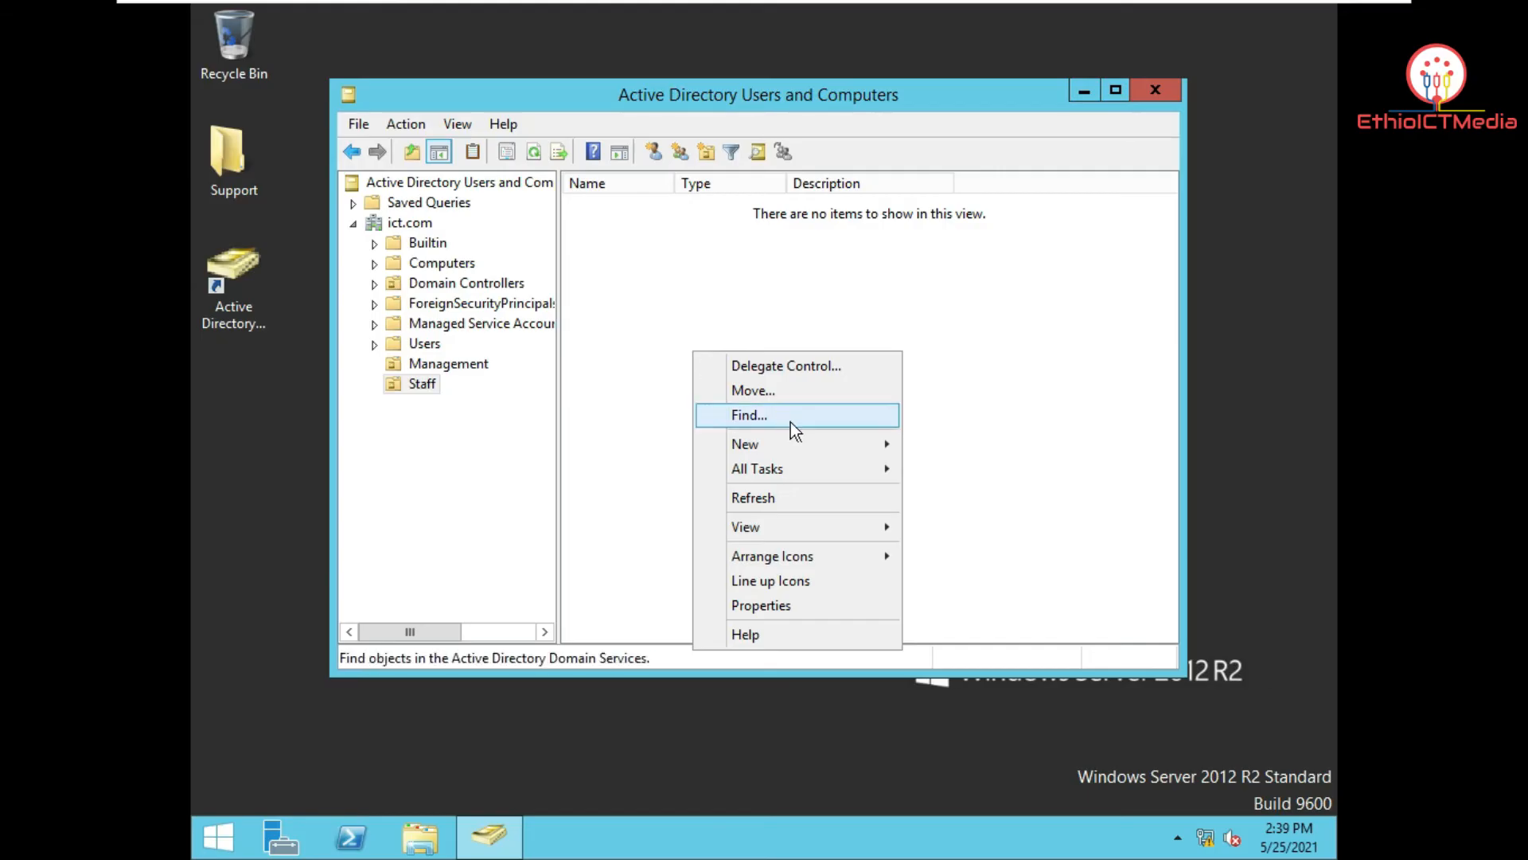
mouse_move(806, 450)
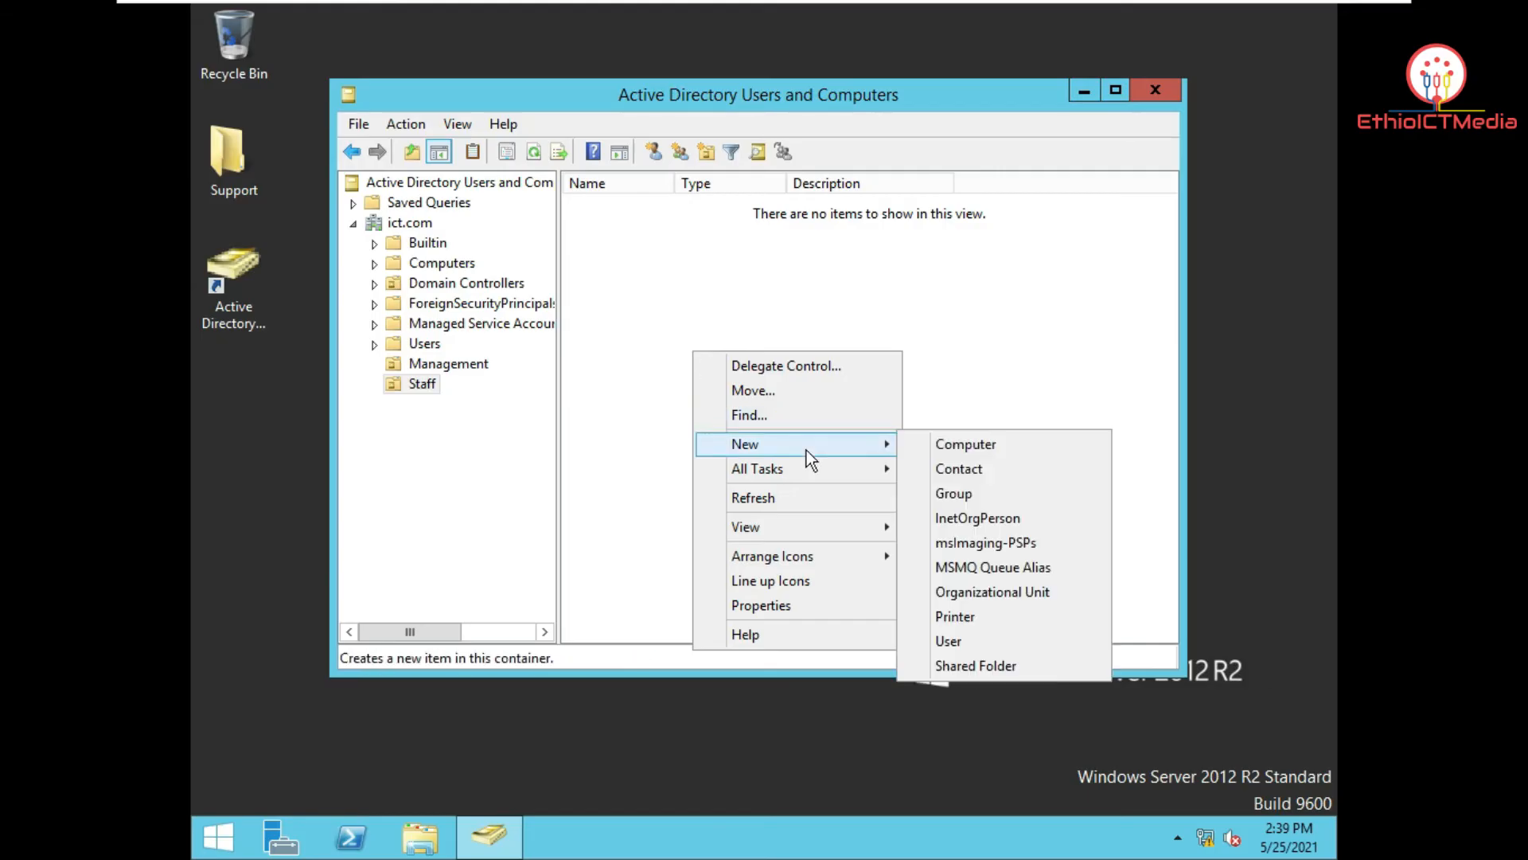
left_click(1000, 495)
type("ICT ")
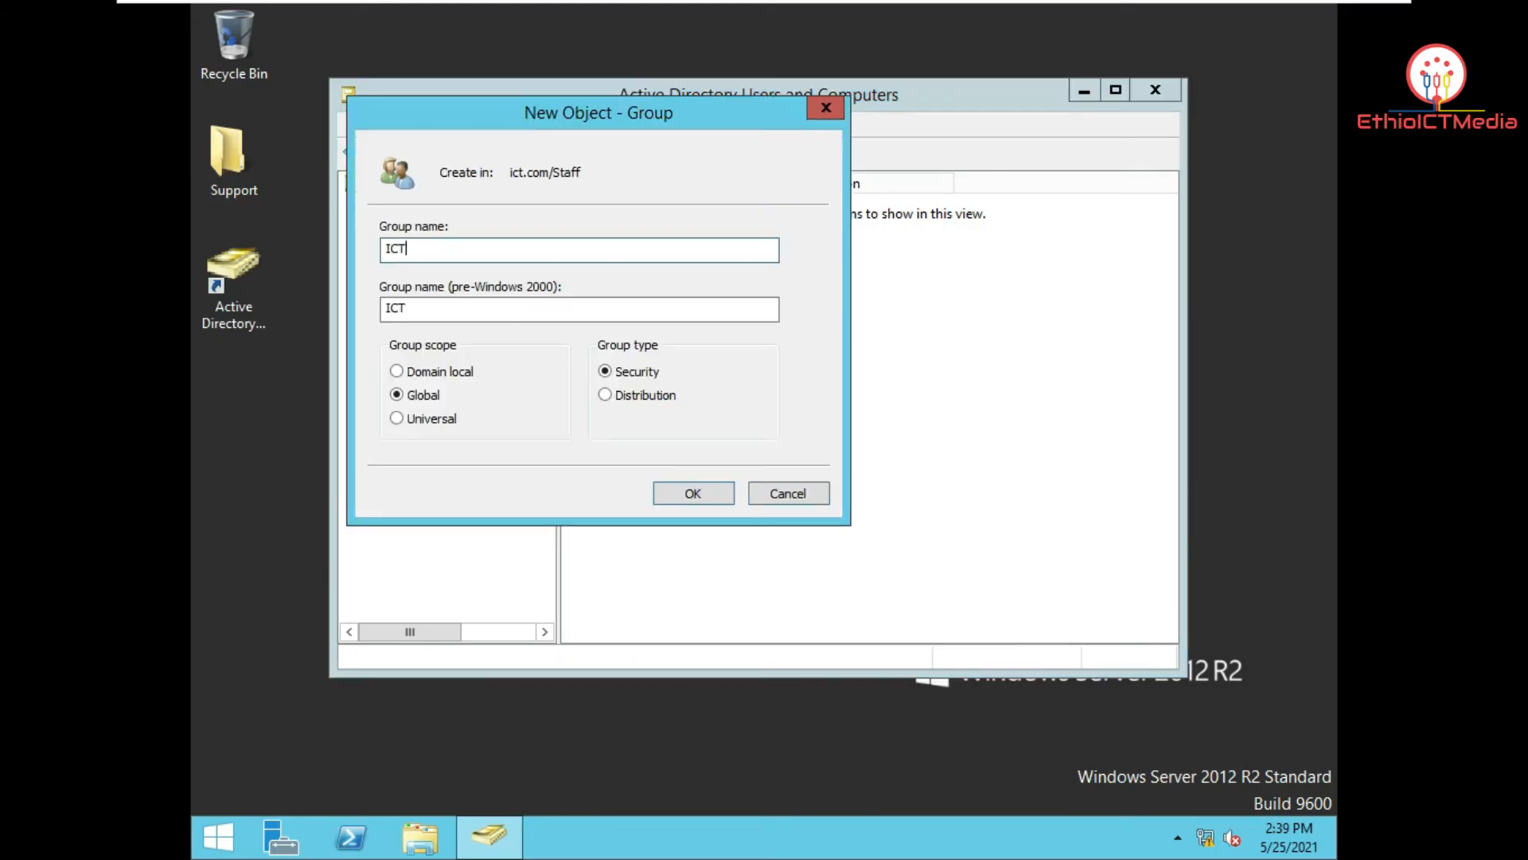
type("Staff")
key("Return")
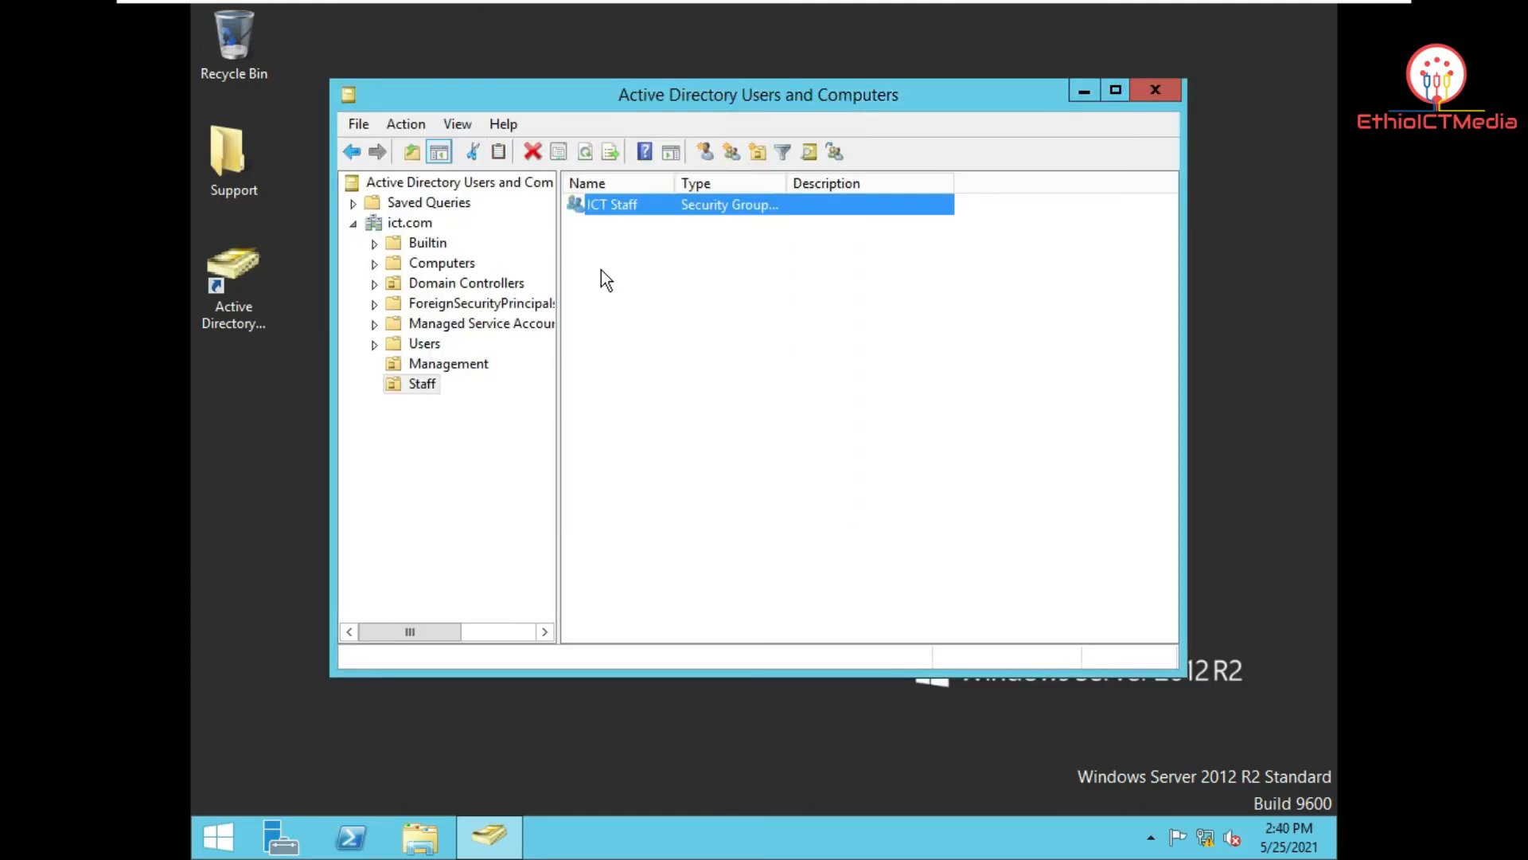
Step: Rename the 'ICT Staff' group to 'ICT'
right_click(633, 259)
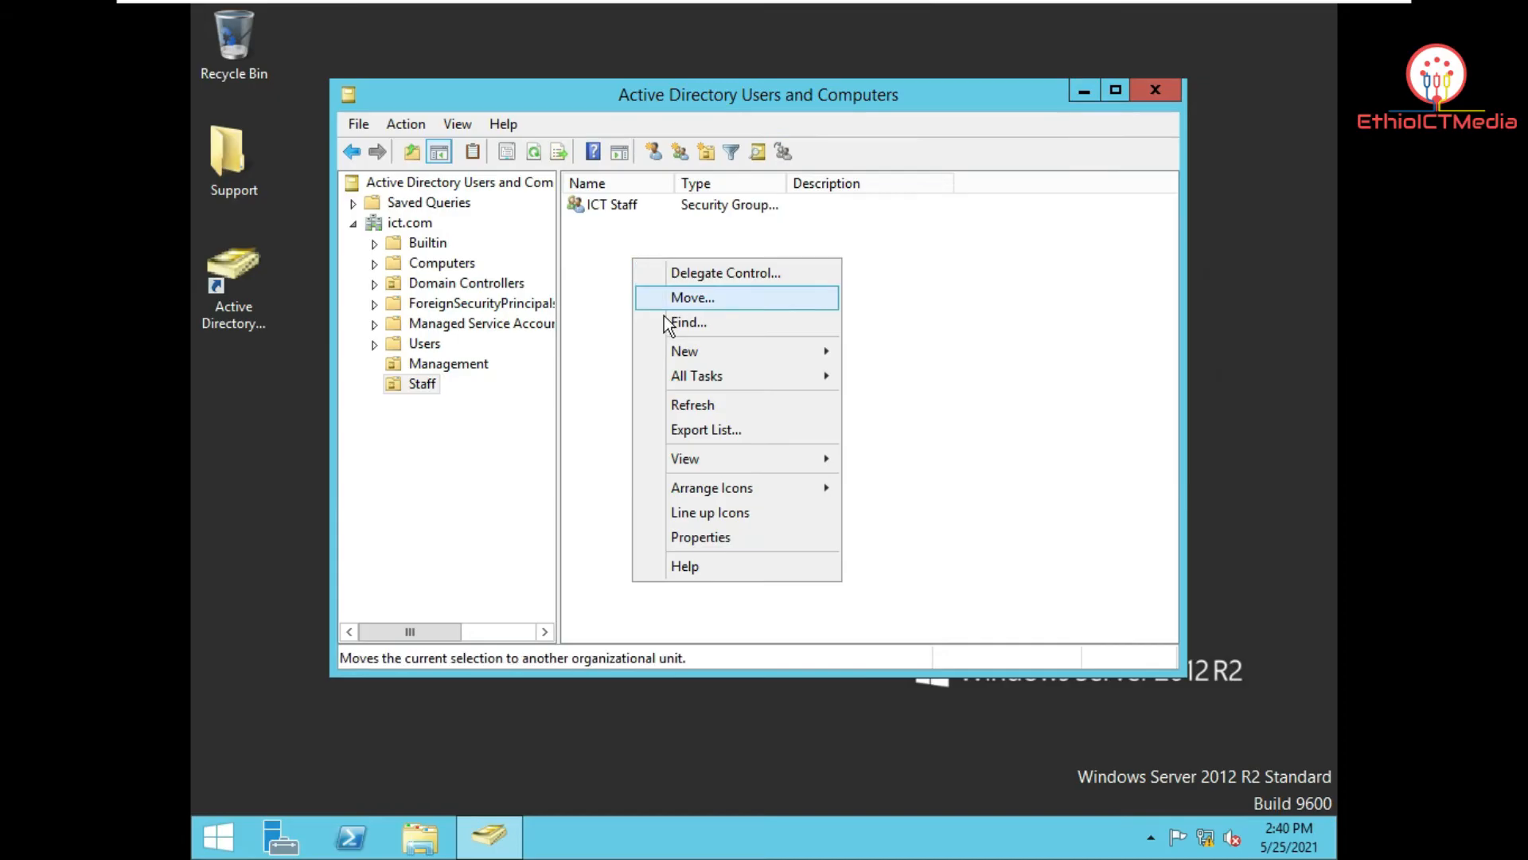
left_click(627, 207)
right_click(627, 207)
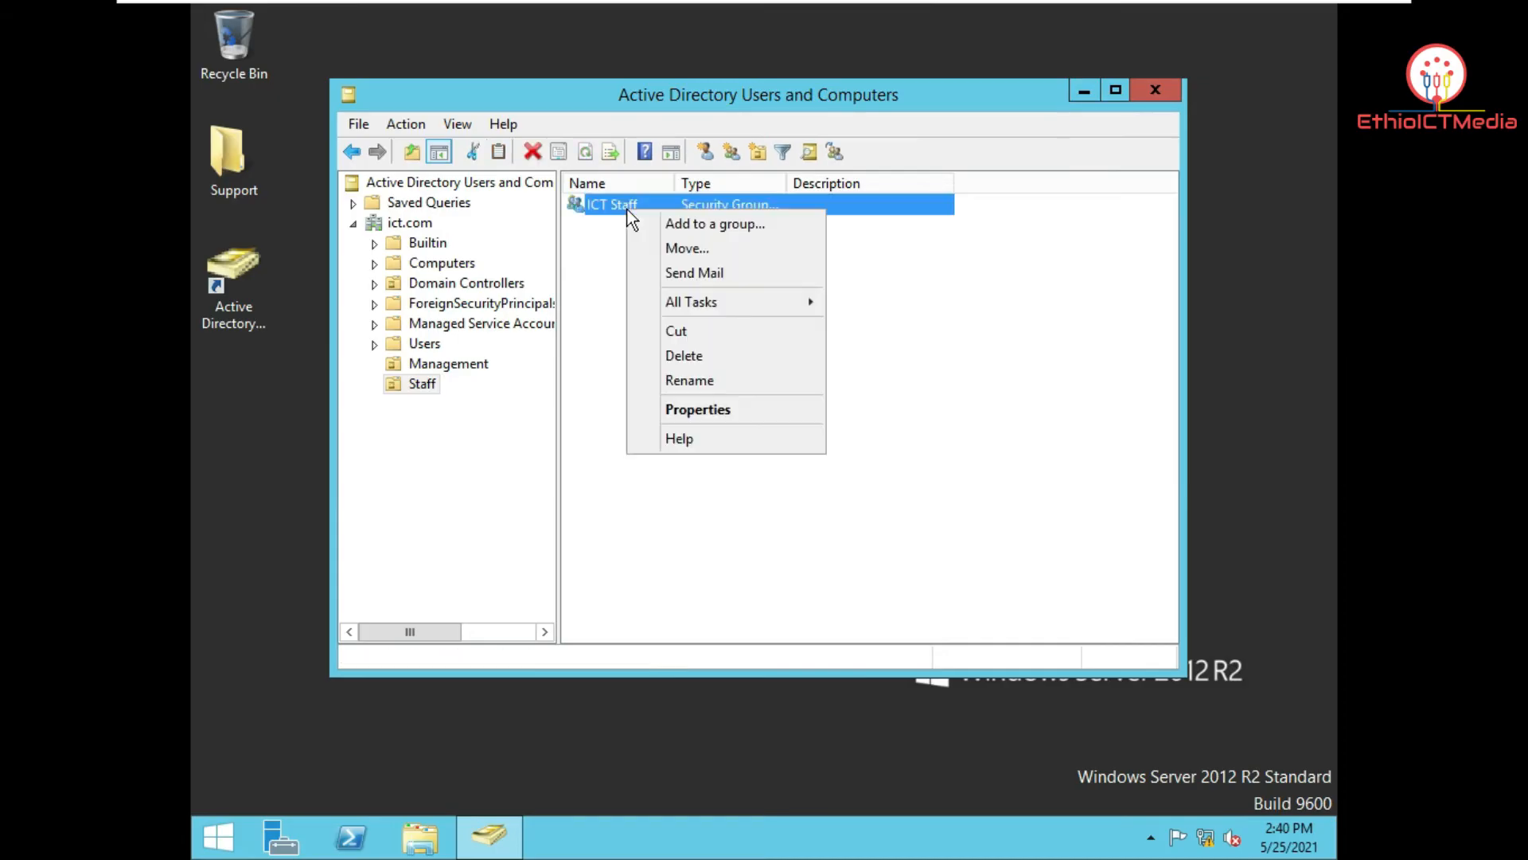
left_click(689, 381)
left_click(647, 205)
key("BackSpace")
key("BackSpace")
key("BackSpace")
key("BackSpace")
key("BackSpace")
key("BackSpace")
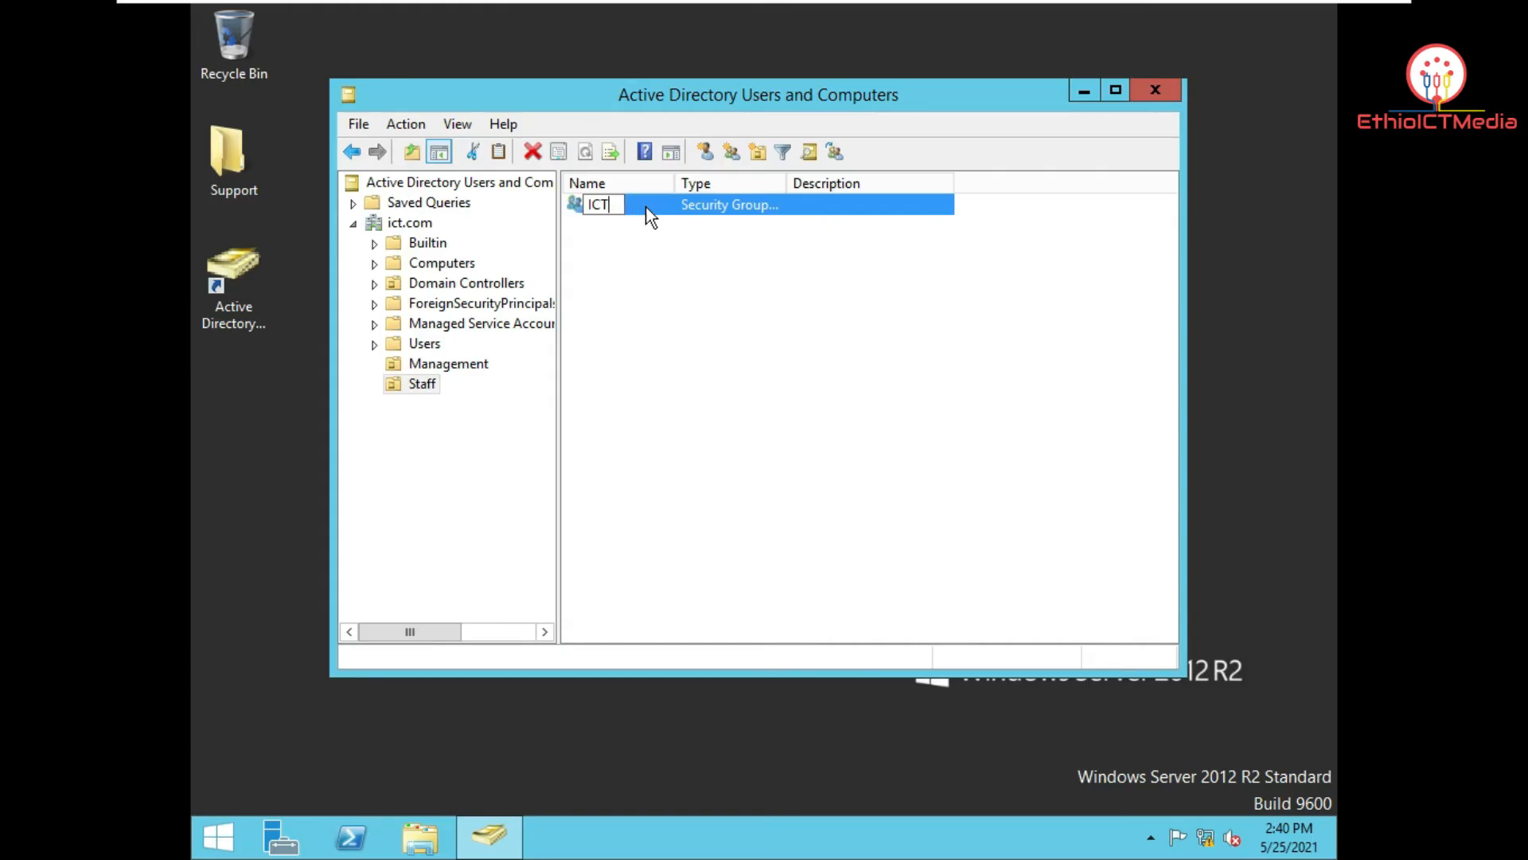
key("Return")
left_click(817, 459)
Step: Add an Accounting group to the Staff OU, then open the Management OU
right_click(642, 275)
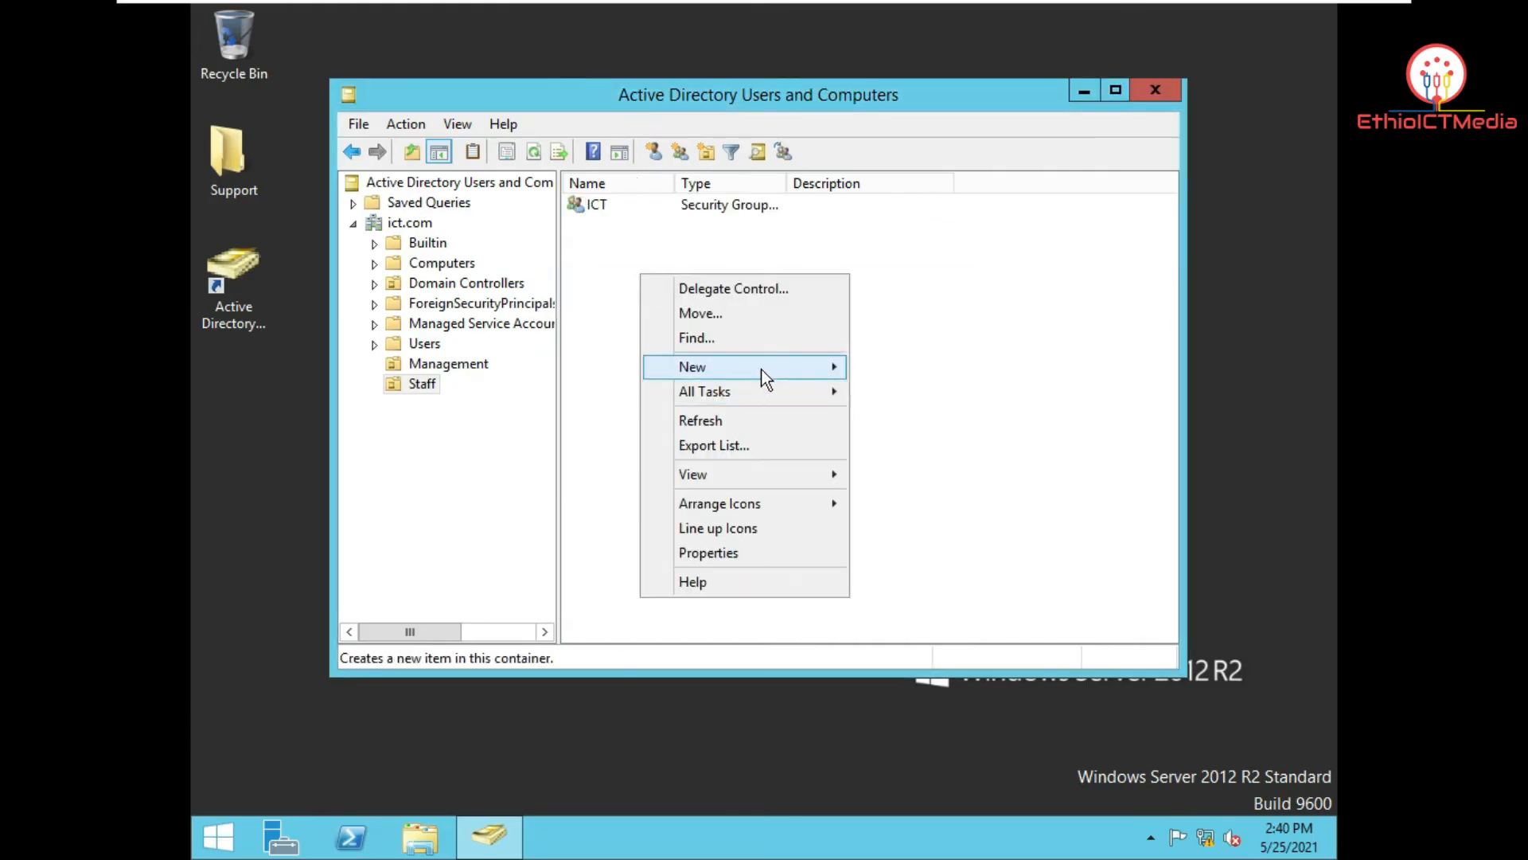
mouse_move(763, 371)
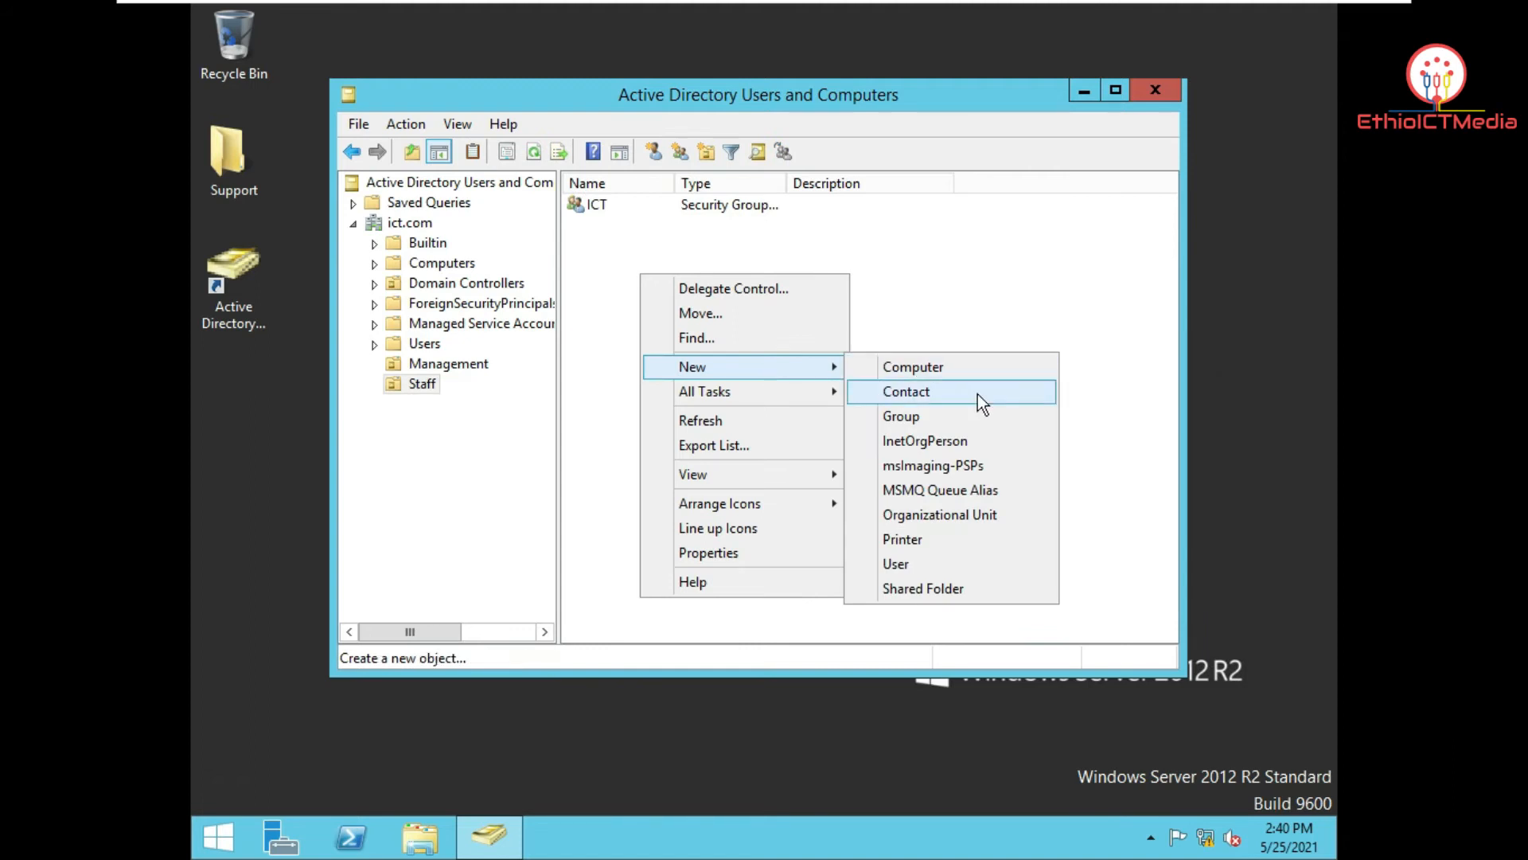
left_click(981, 415)
type("Accounting")
key("Return")
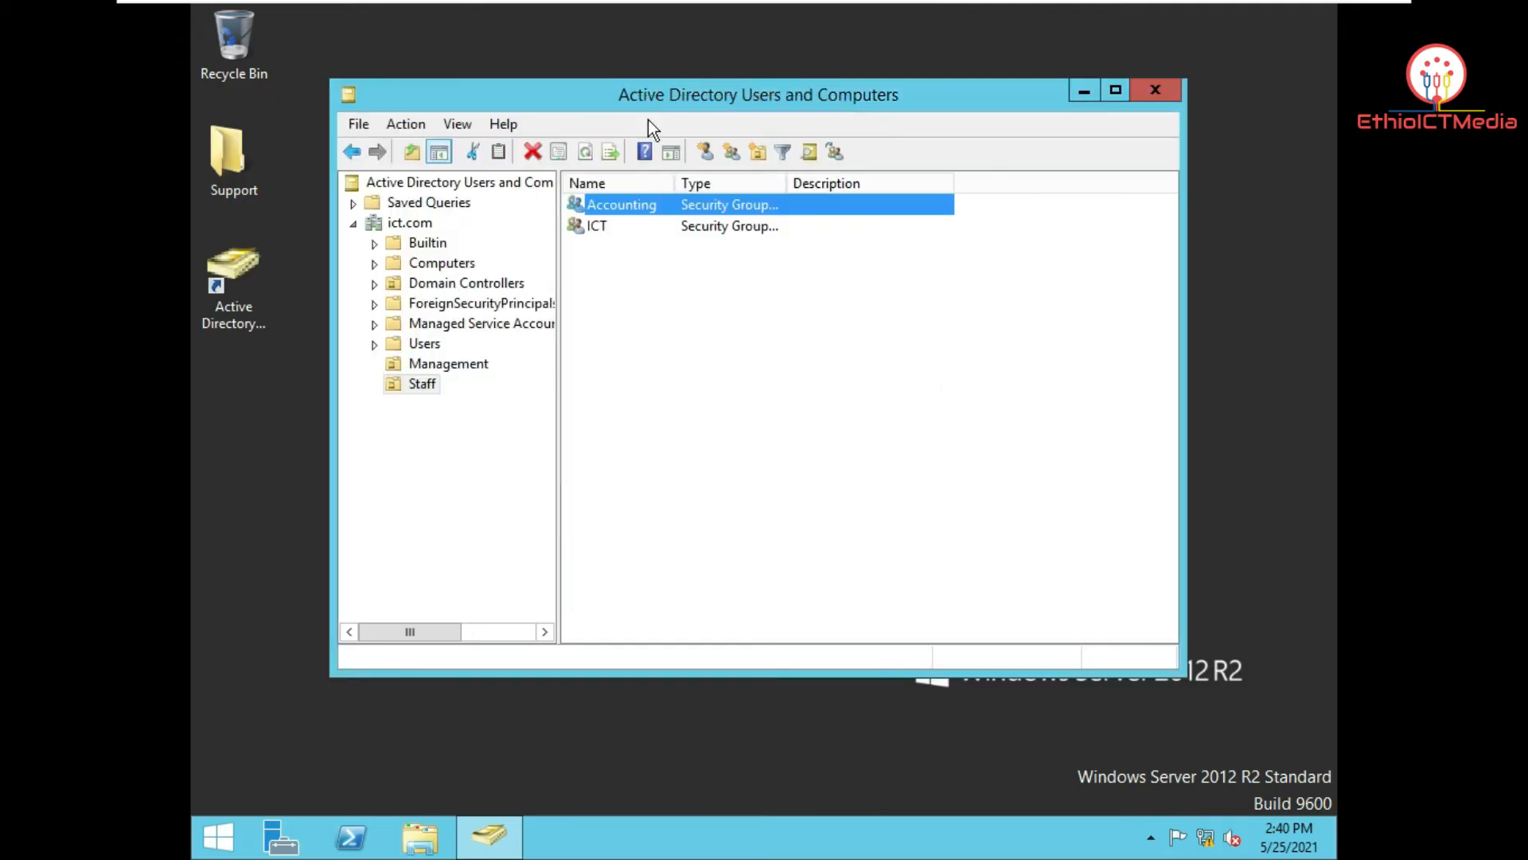
left_click(654, 315)
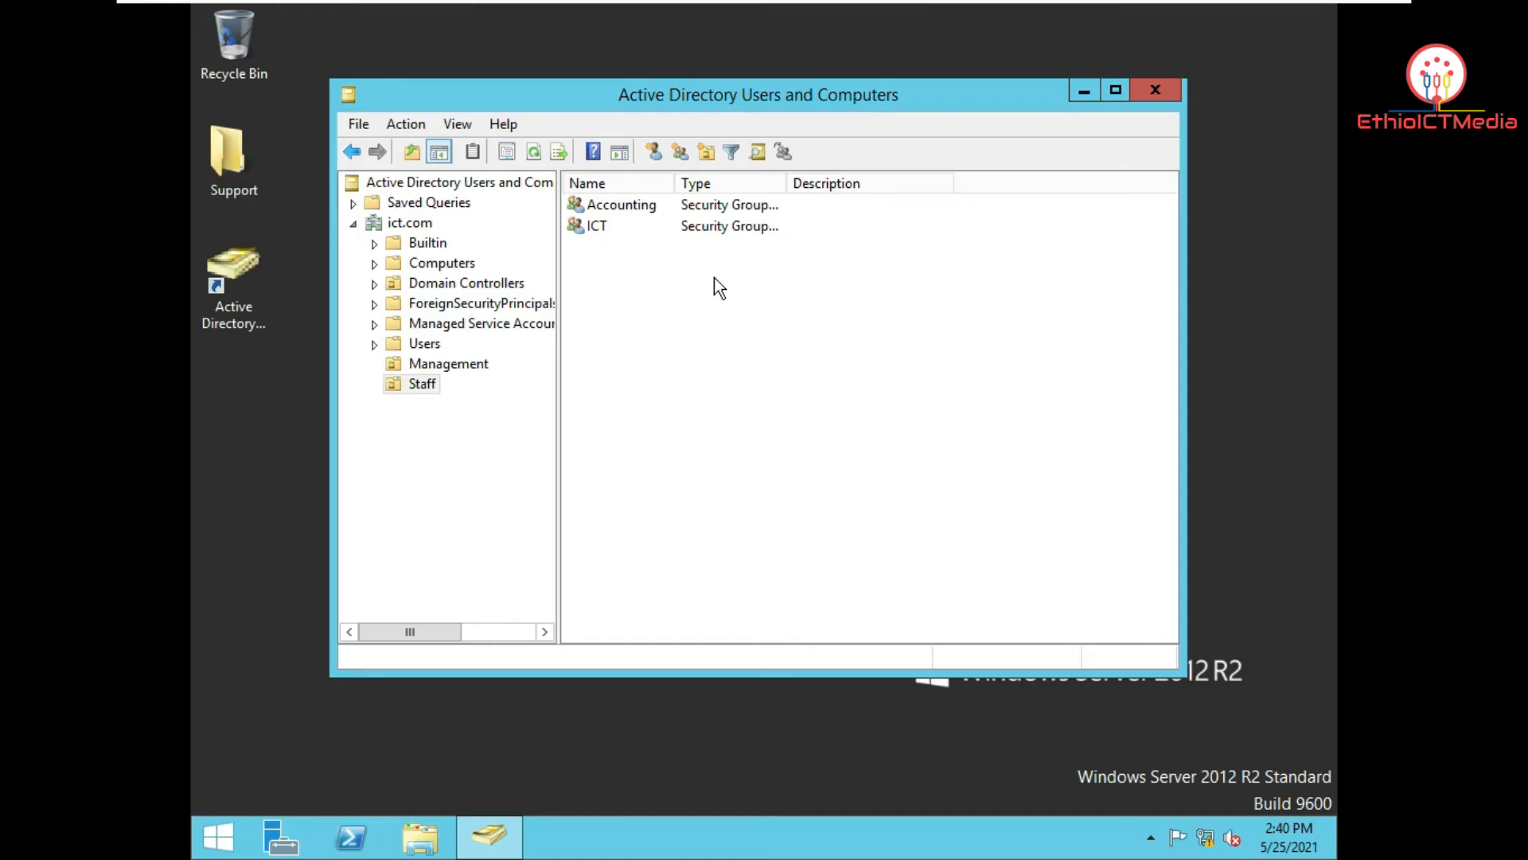
left_click(469, 363)
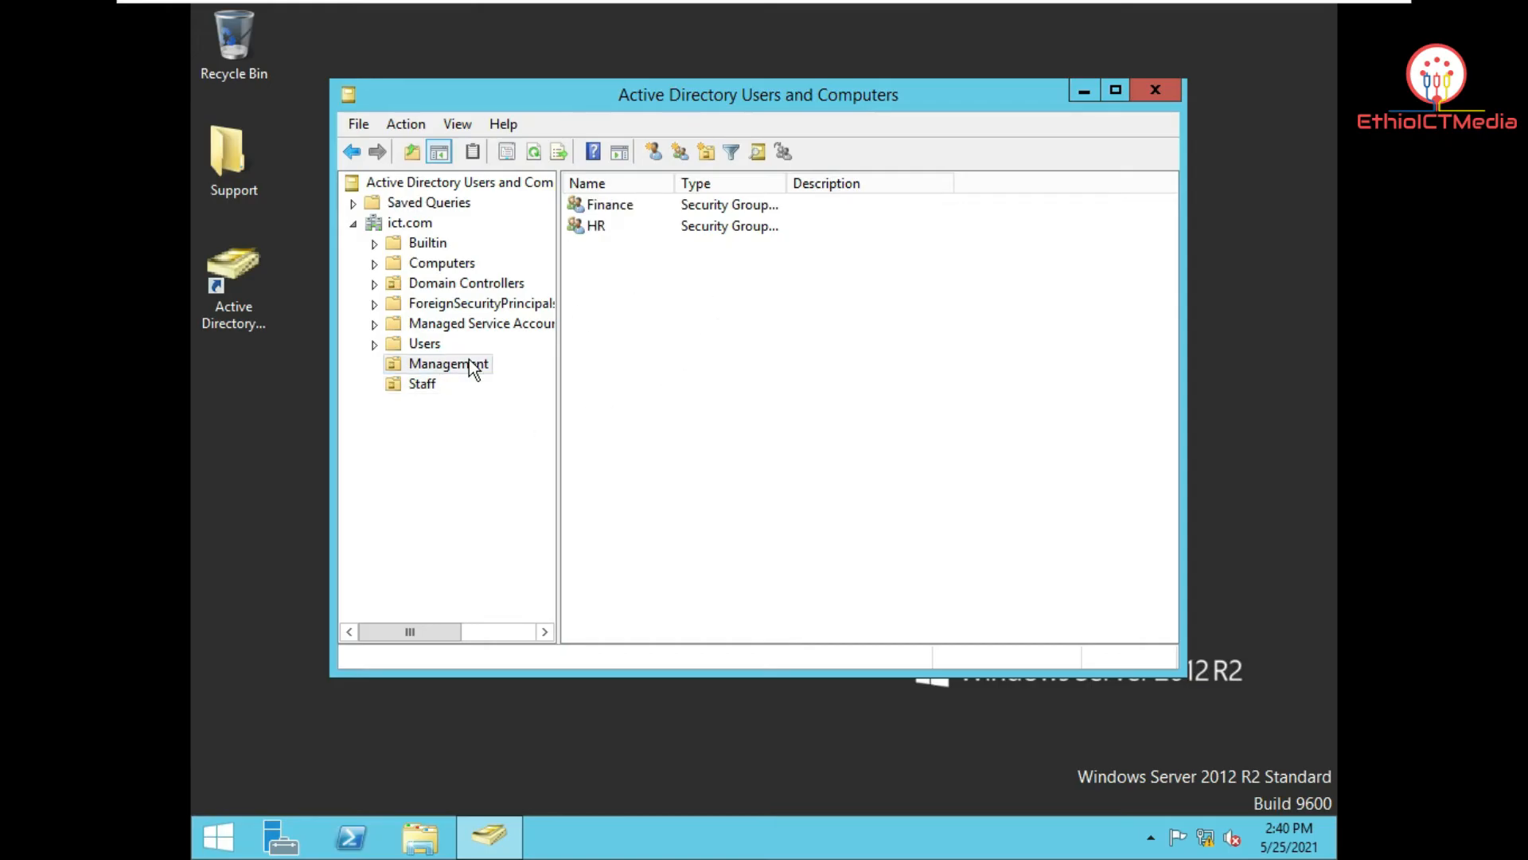
right_click(683, 333)
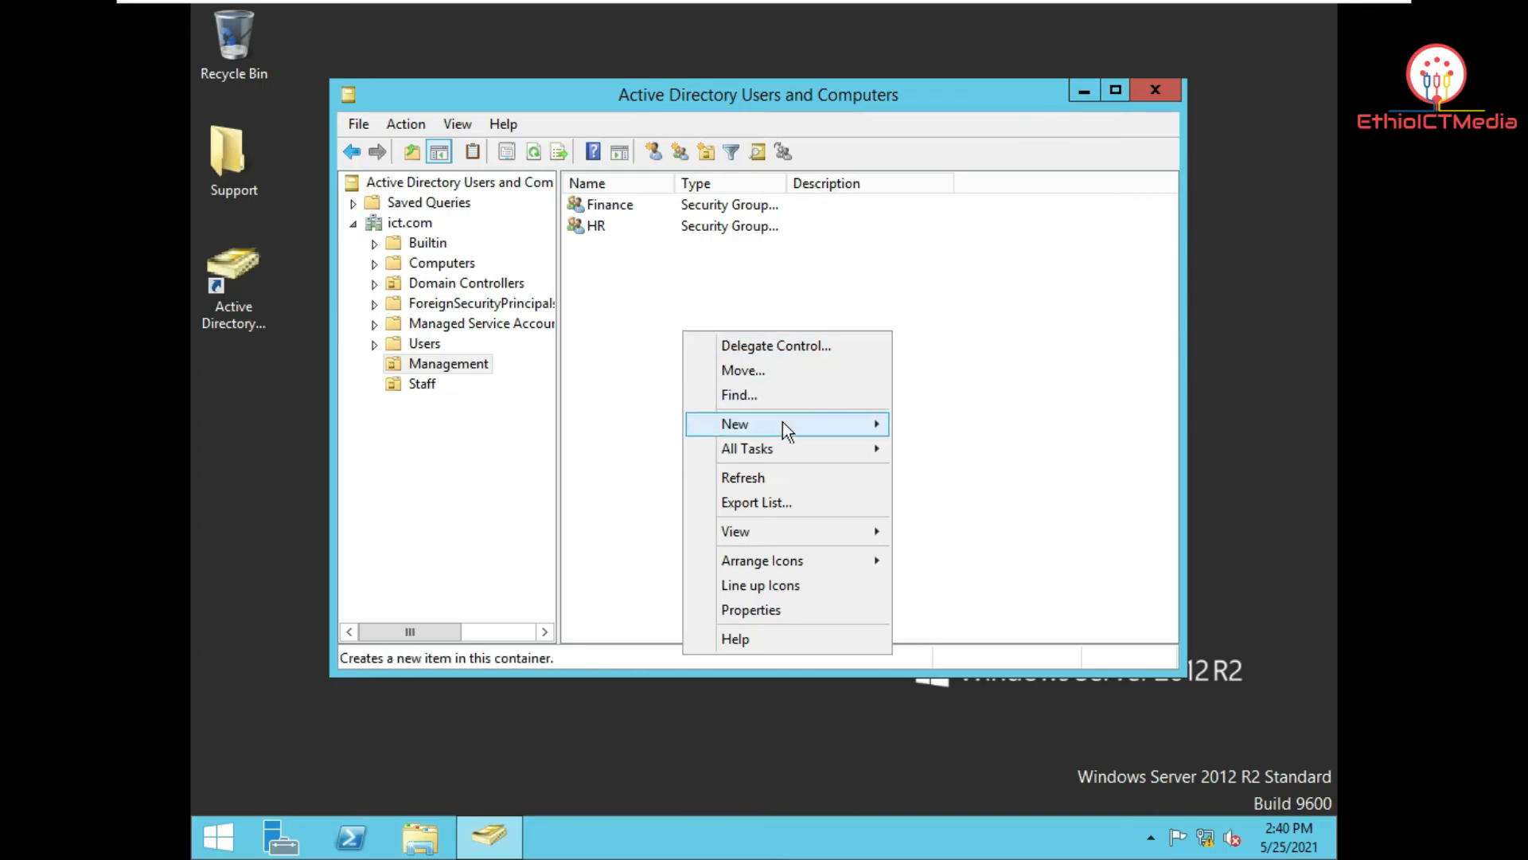
Step: Start a new user in Management, entering the user's first name and logon name, then continue
mouse_move(785, 427)
left_click(995, 618)
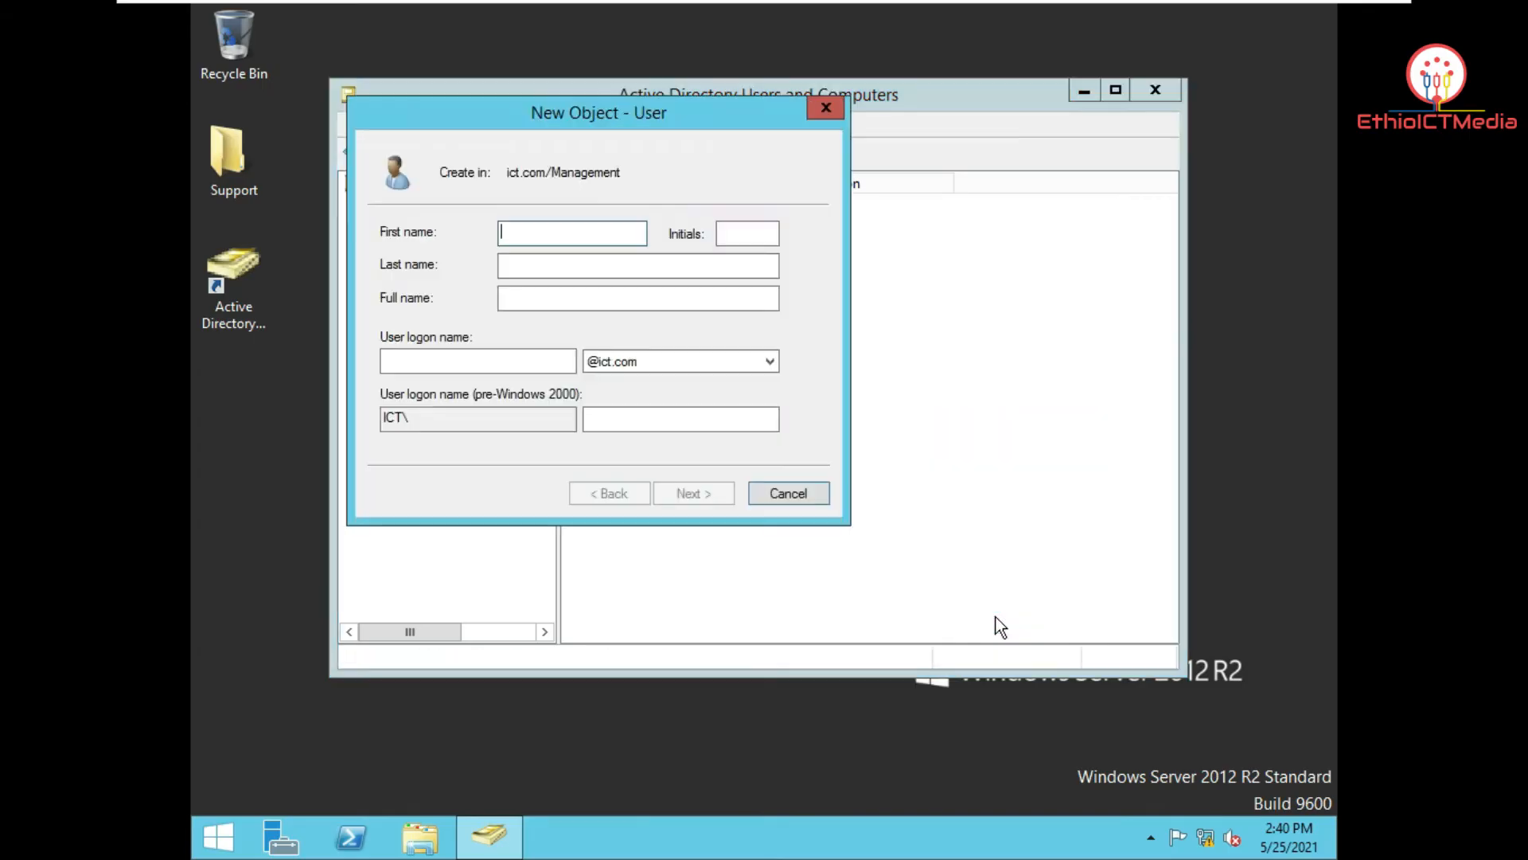
left_click_drag(571, 121, 630, 108)
type("Feyisa")
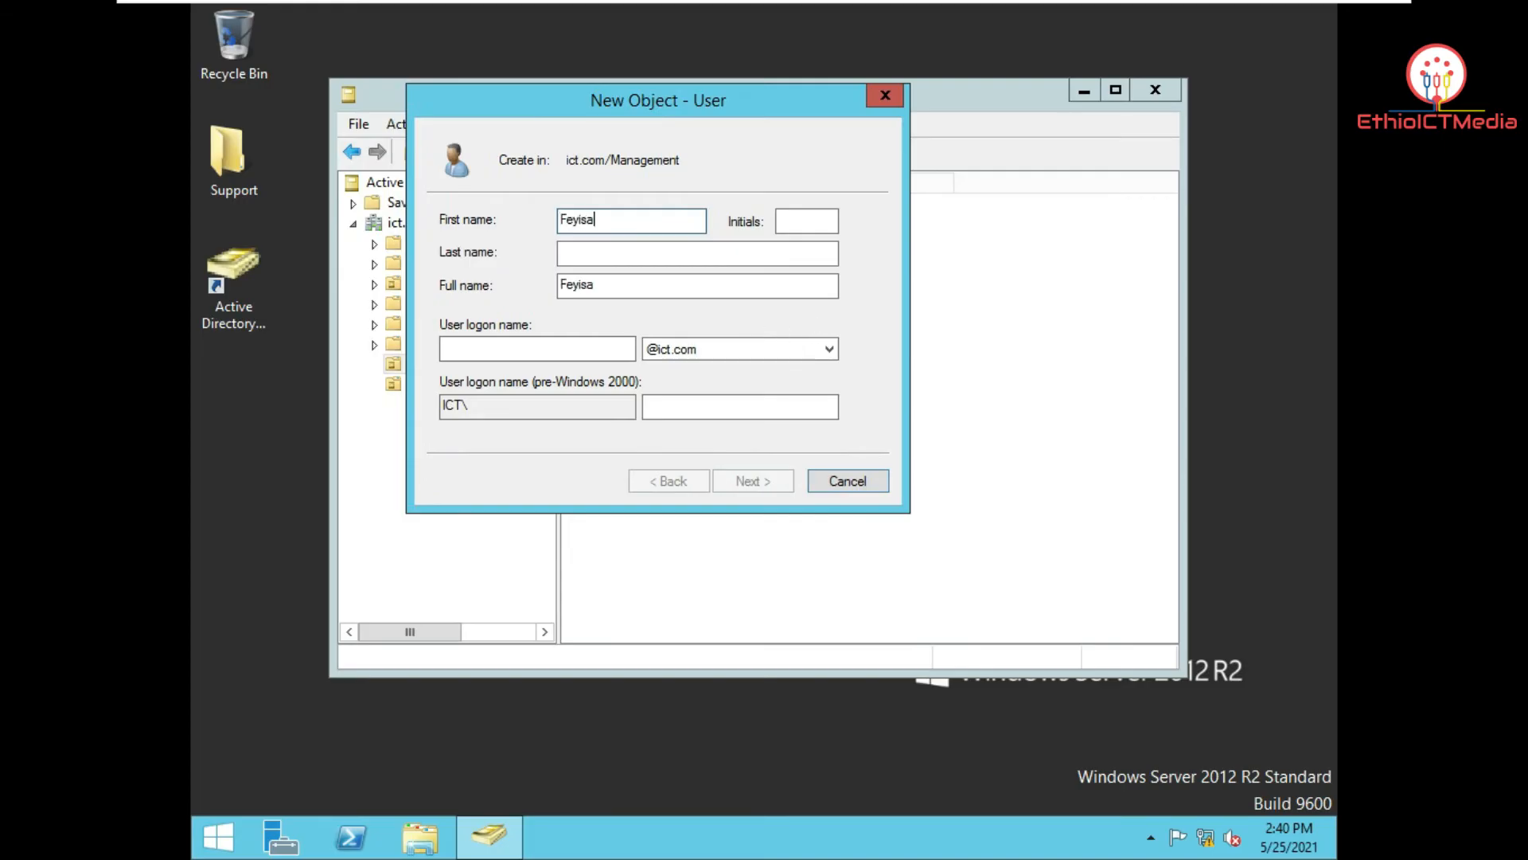
left_click(490, 346)
type("Feyisa")
left_click(749, 485)
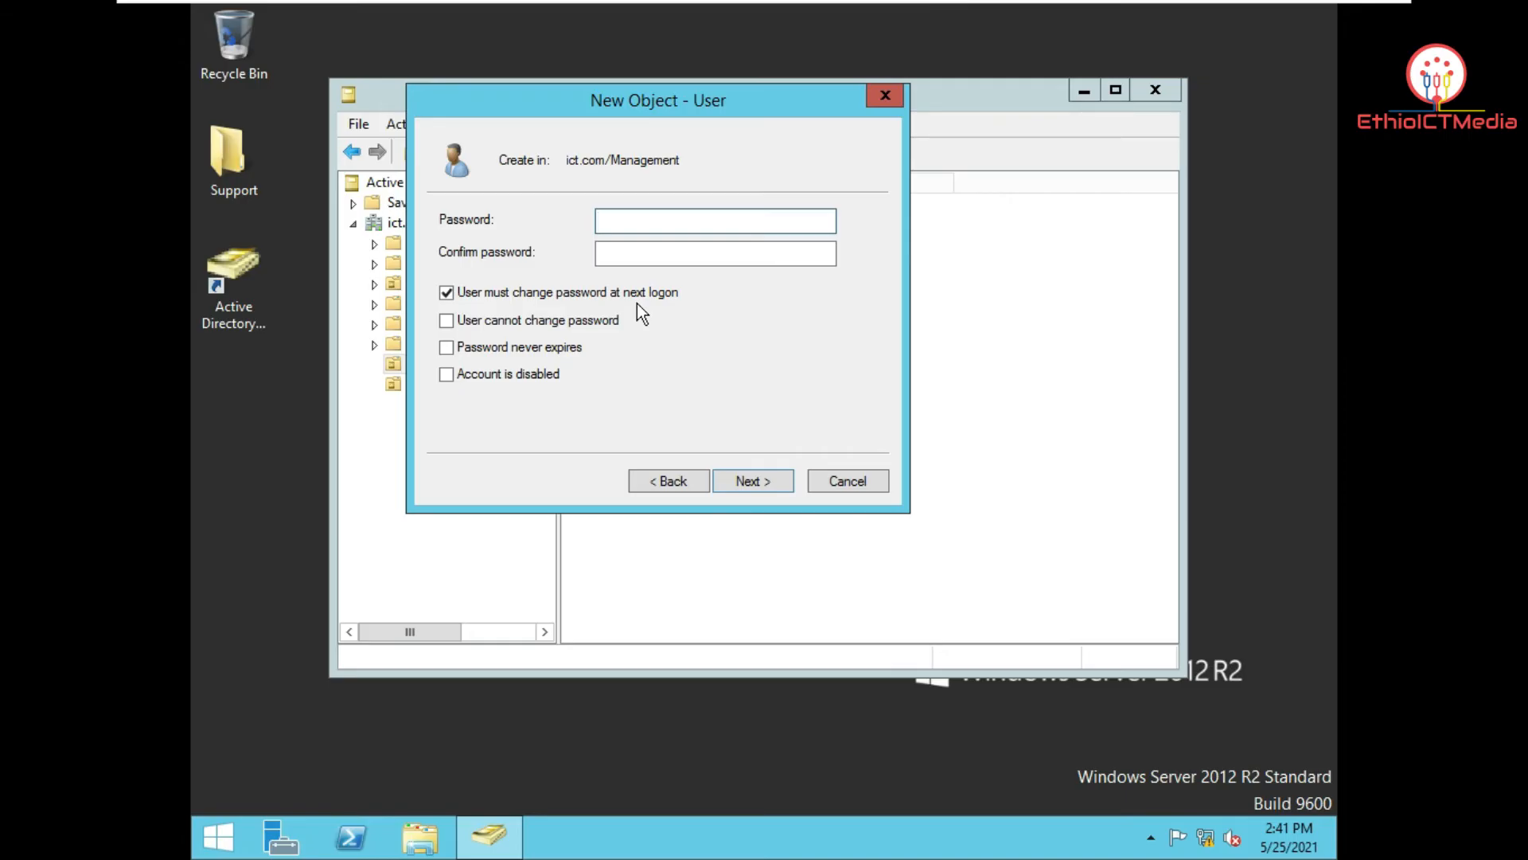
Step: Set a confirmed password the user cannot change, with no forced change at next logon, and create the account
left_click(613, 298)
left_click(490, 322)
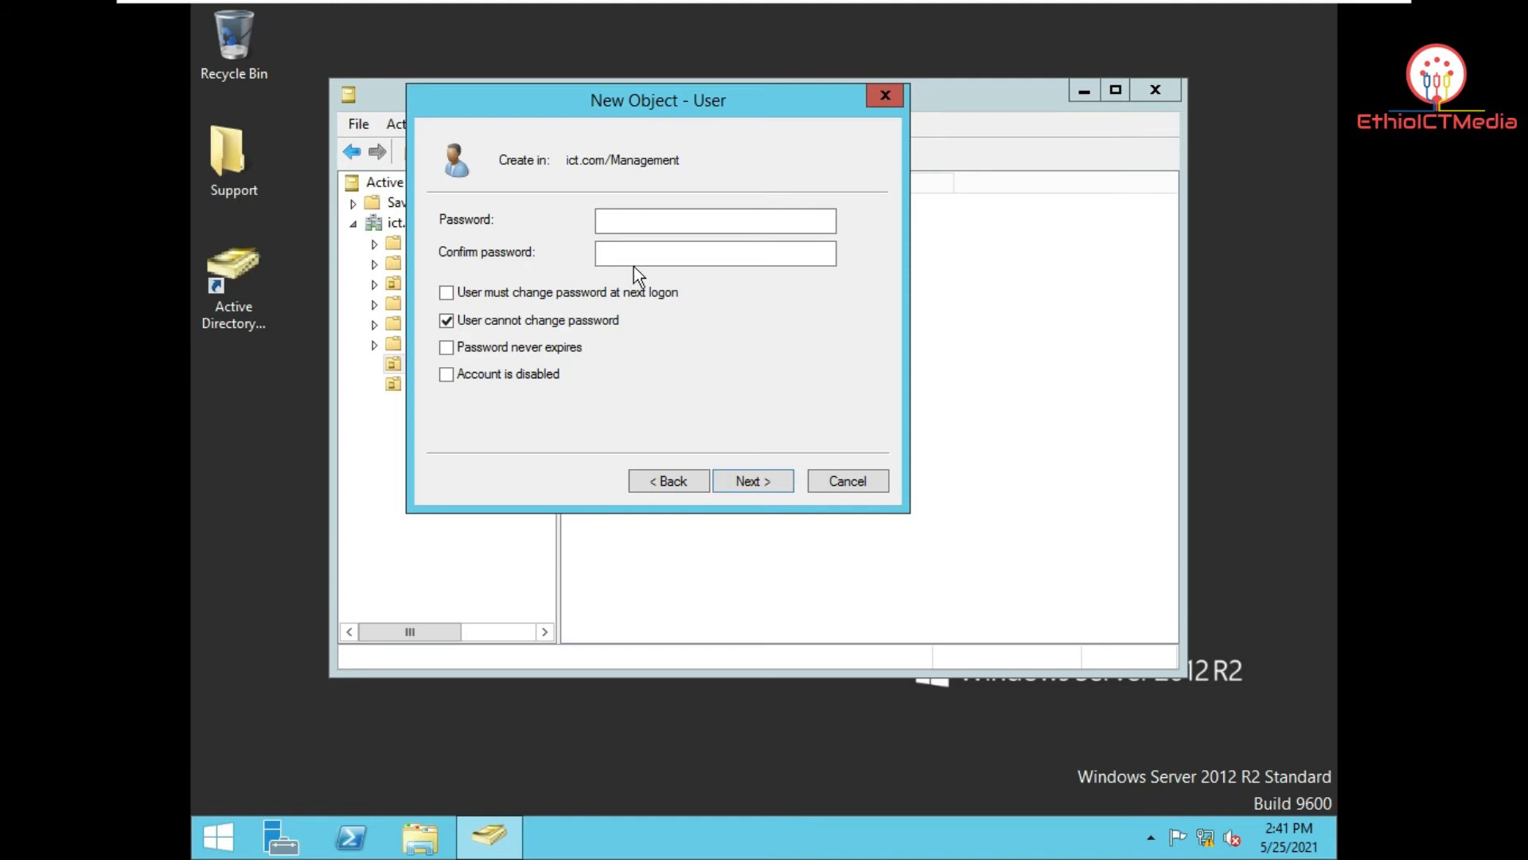
left_click(656, 222)
type("•••••••")
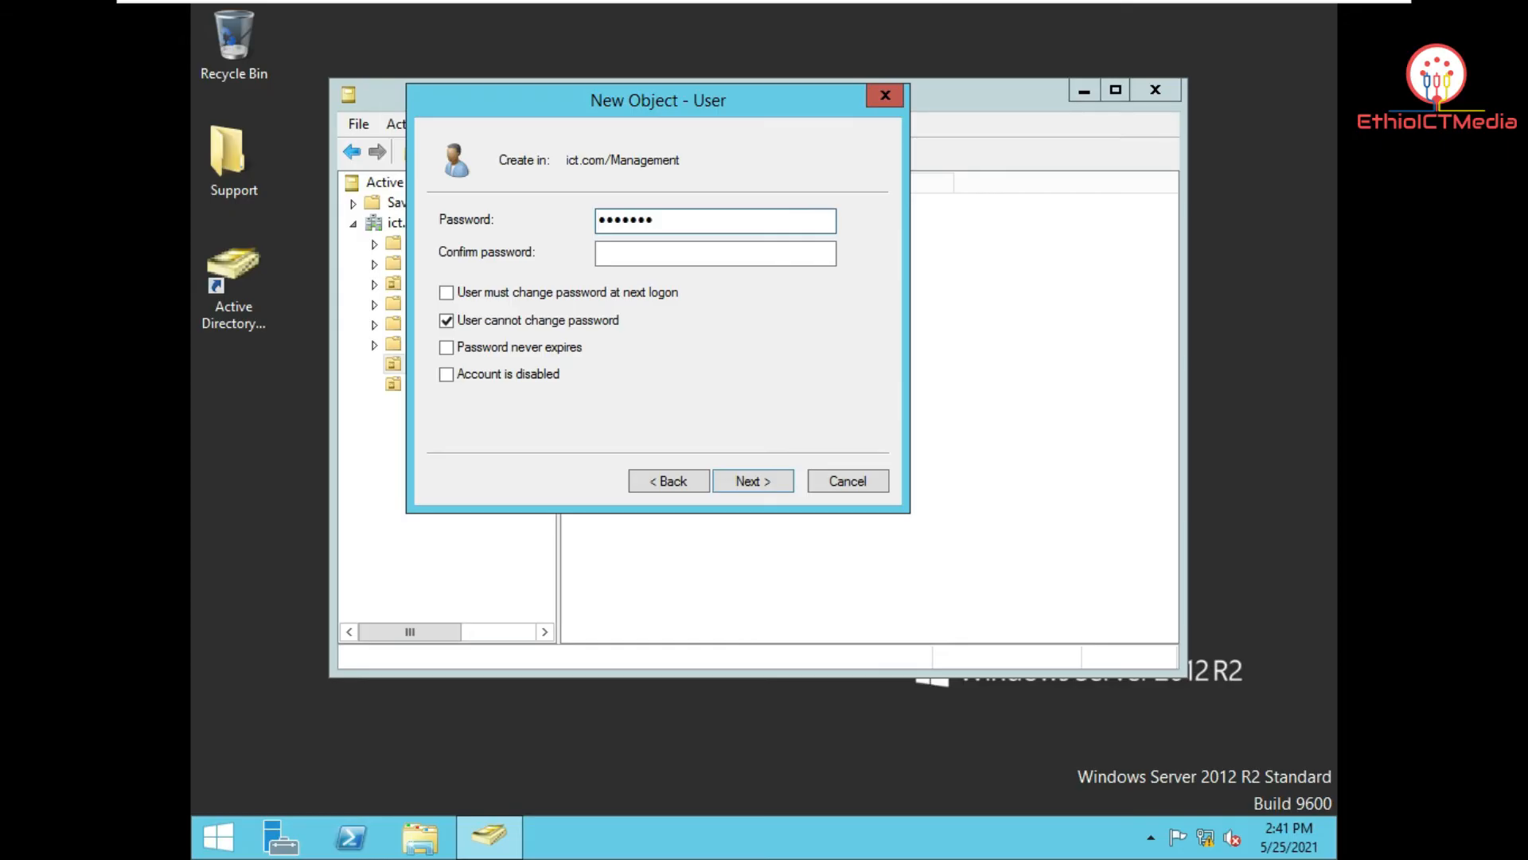
left_click(703, 248)
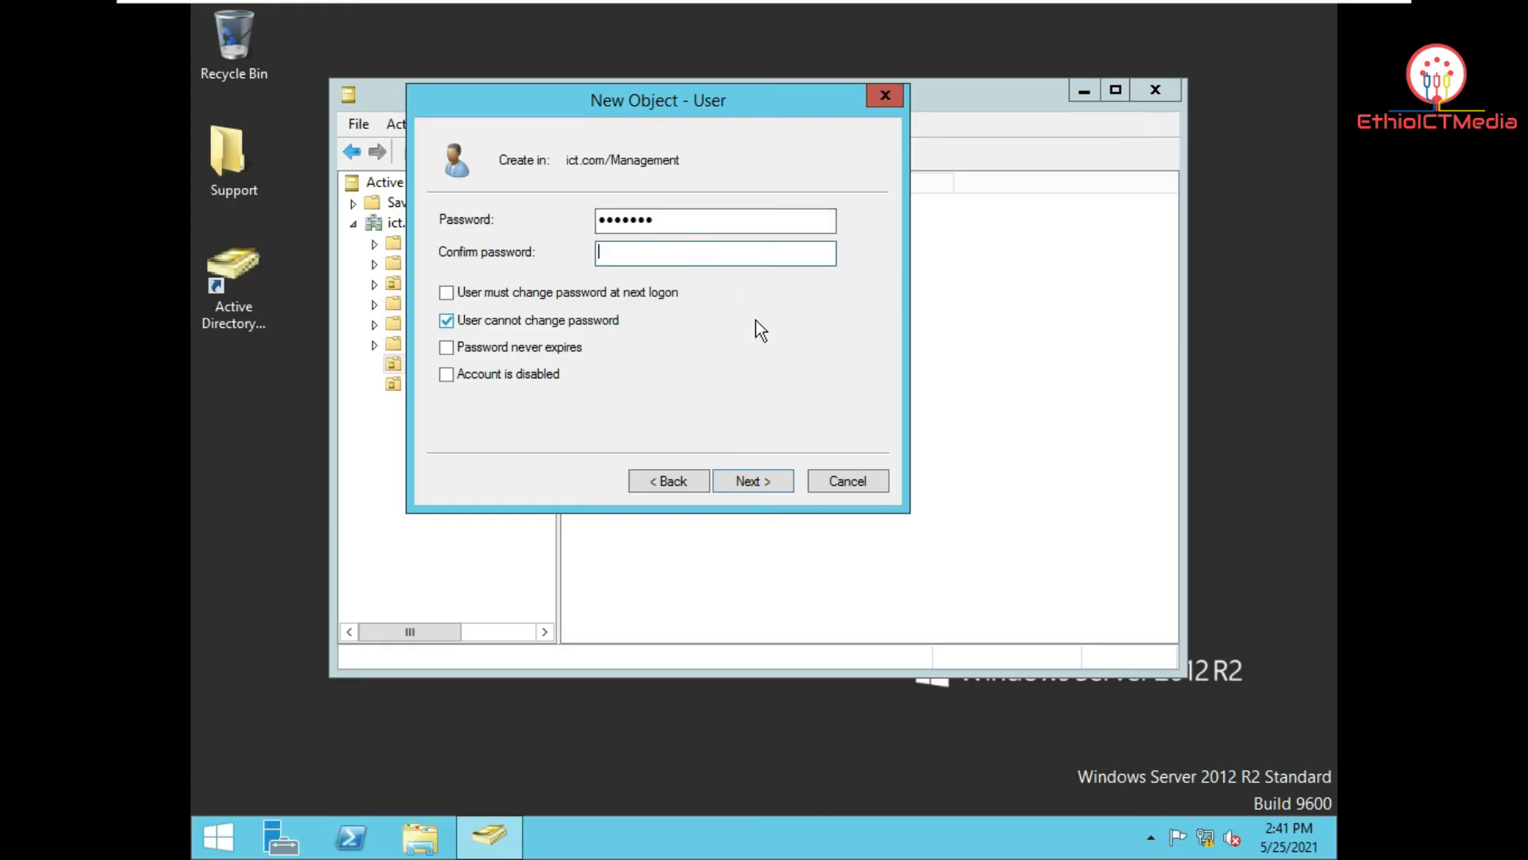
type("•••••••")
left_click(771, 486)
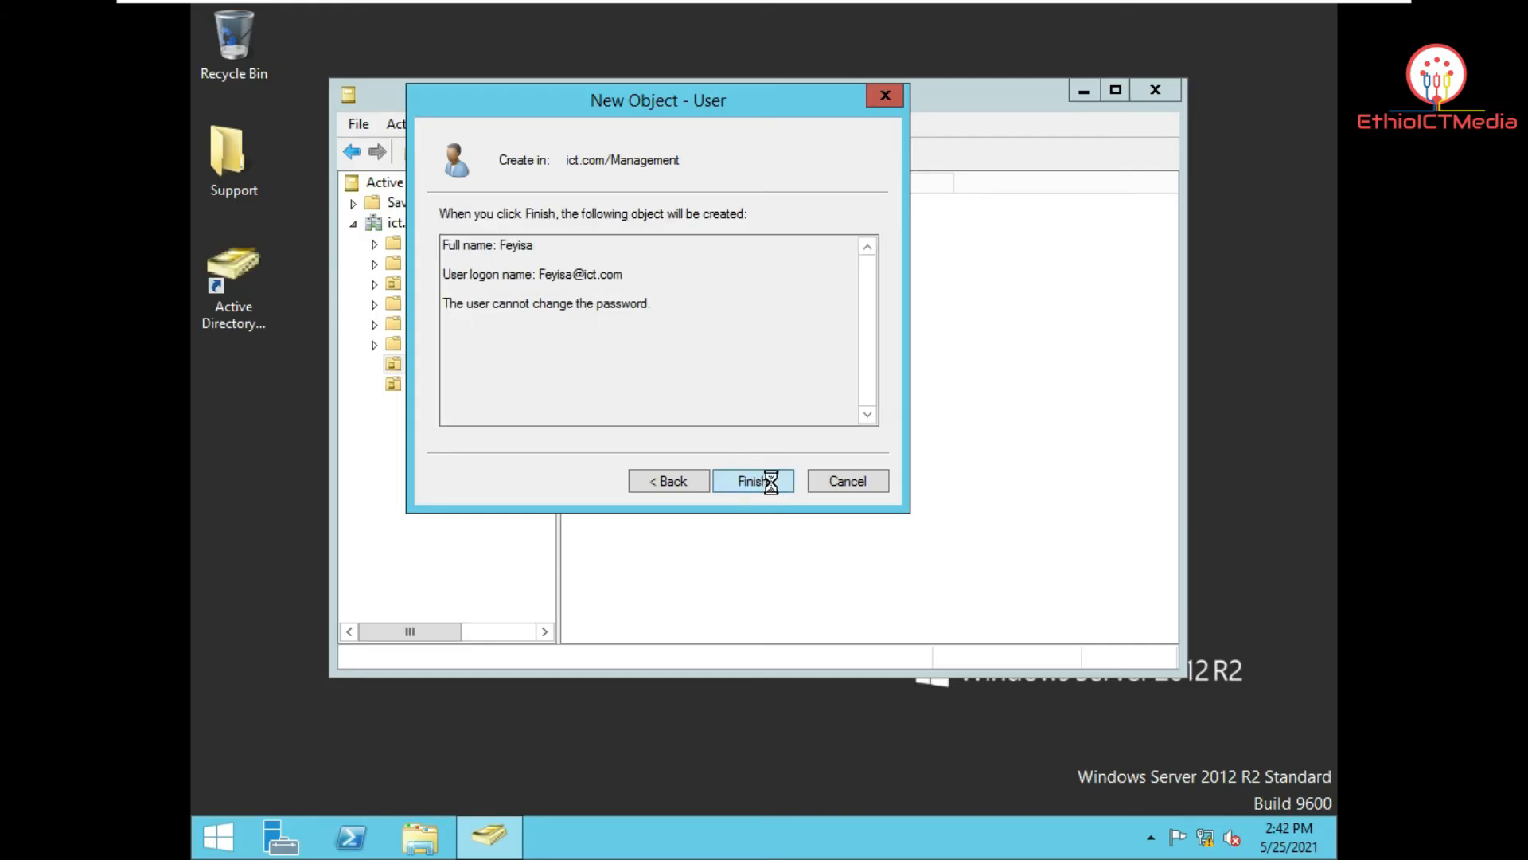
left_click(771, 484)
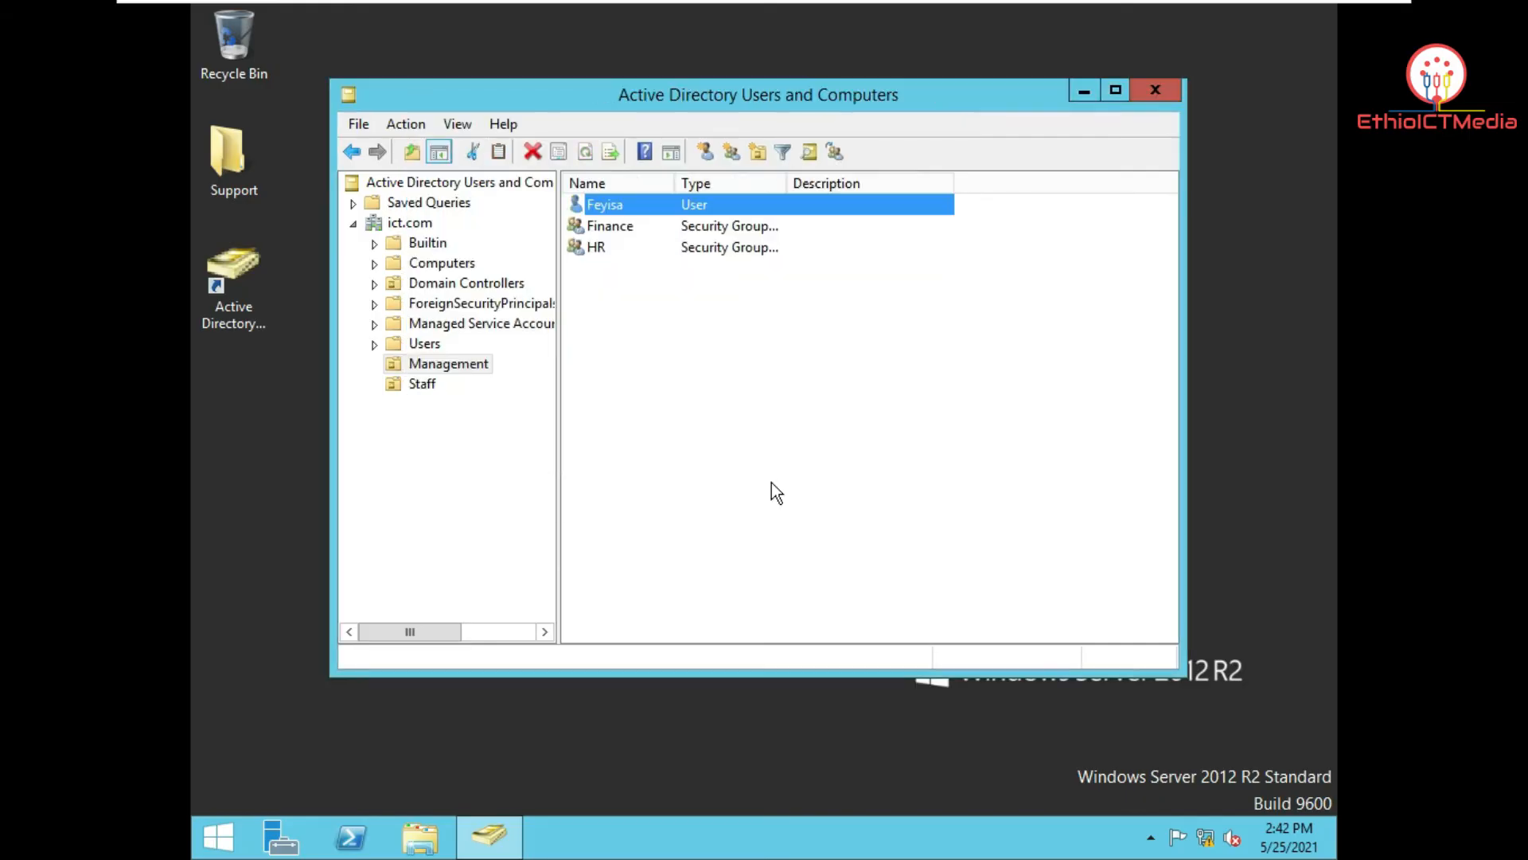
Step: Start a new user in the Management OU with the user's first name and logon name
right_click(615, 294)
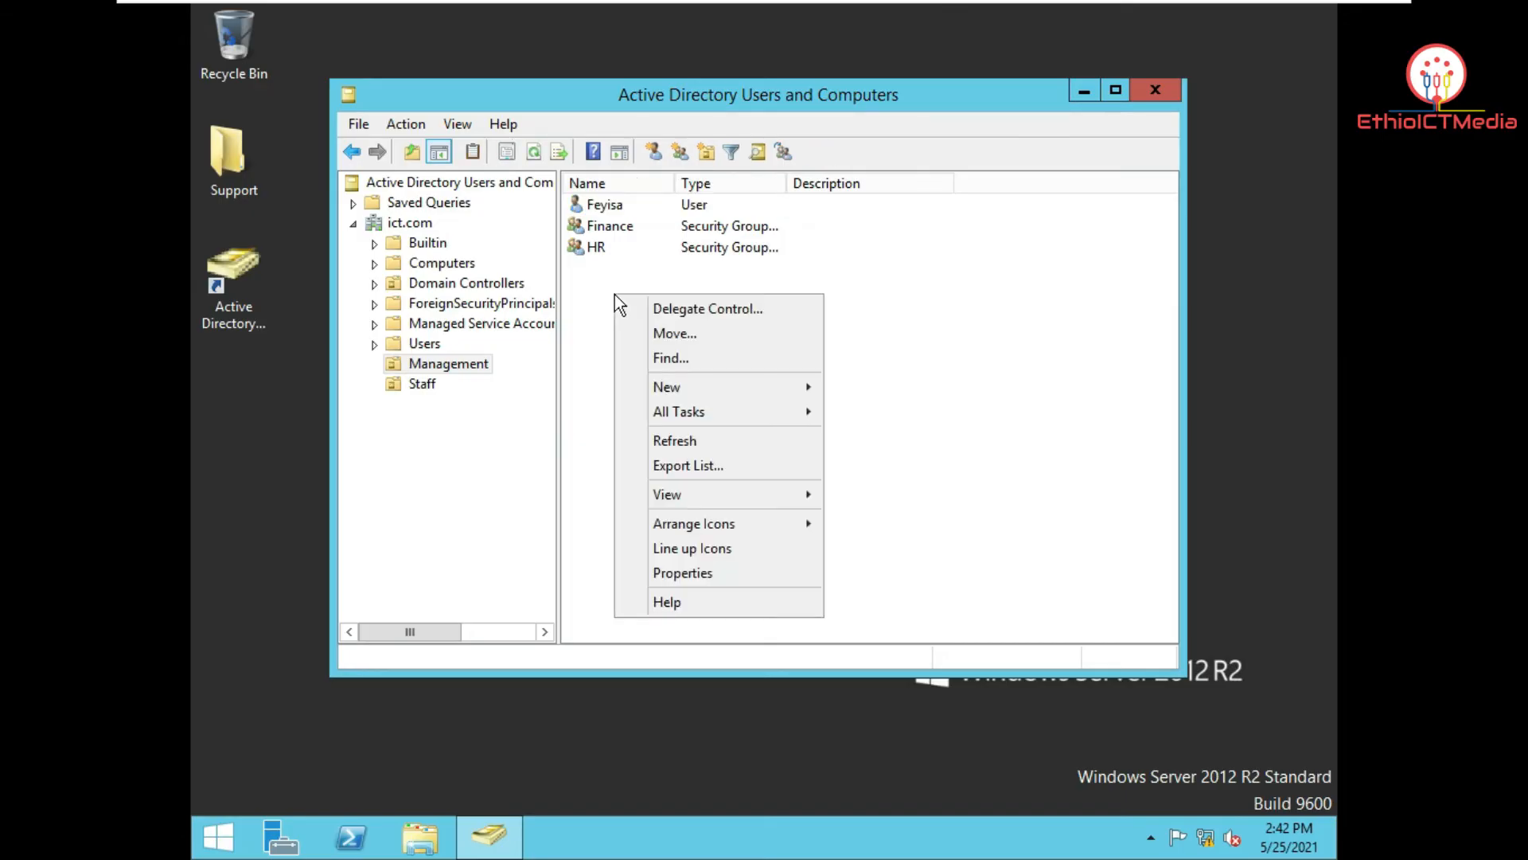
mouse_move(672, 386)
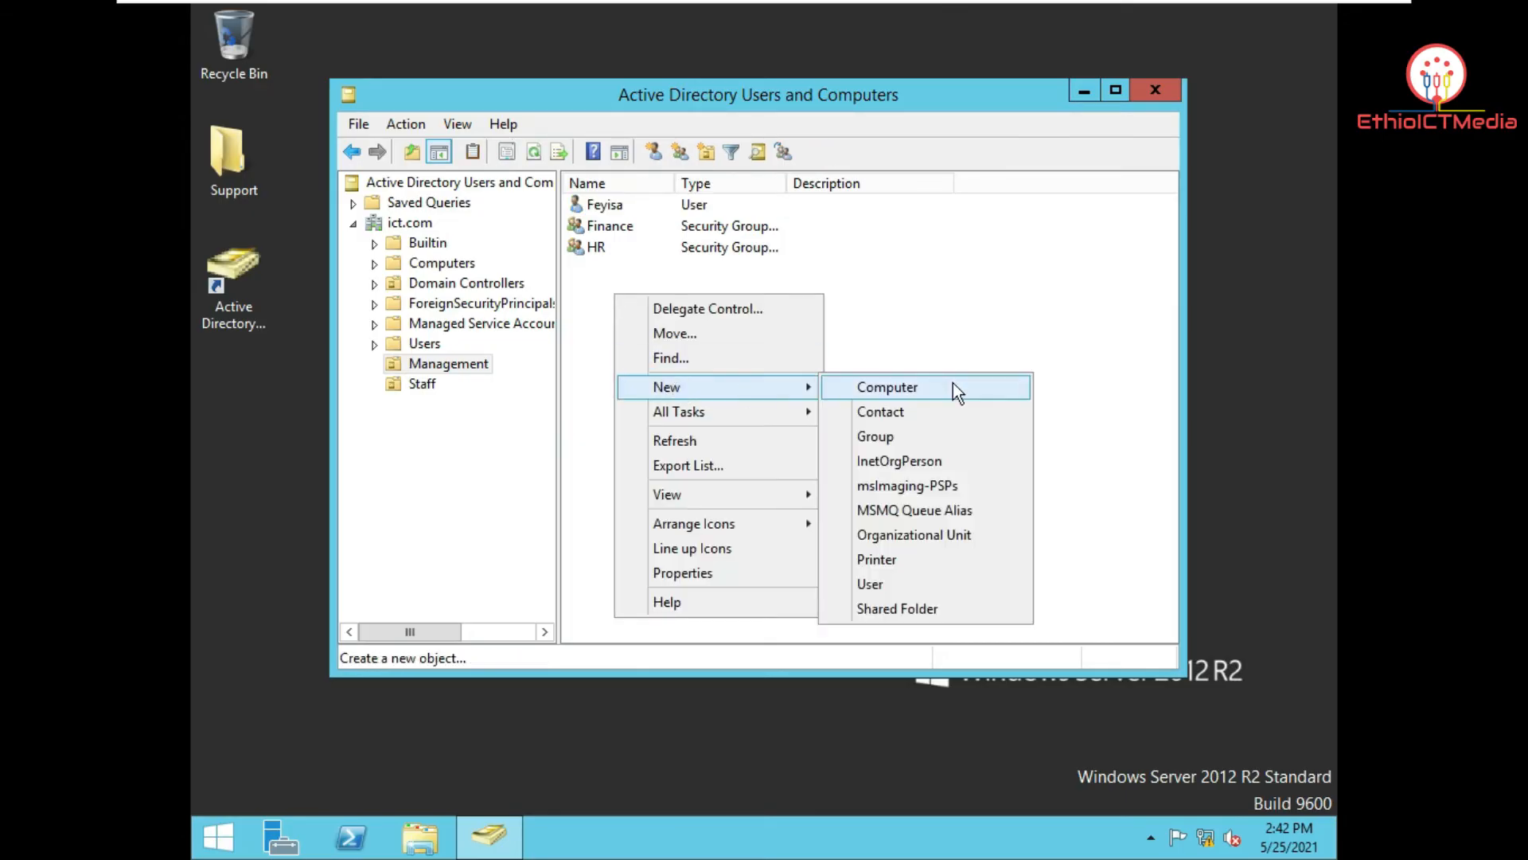
left_click(948, 583)
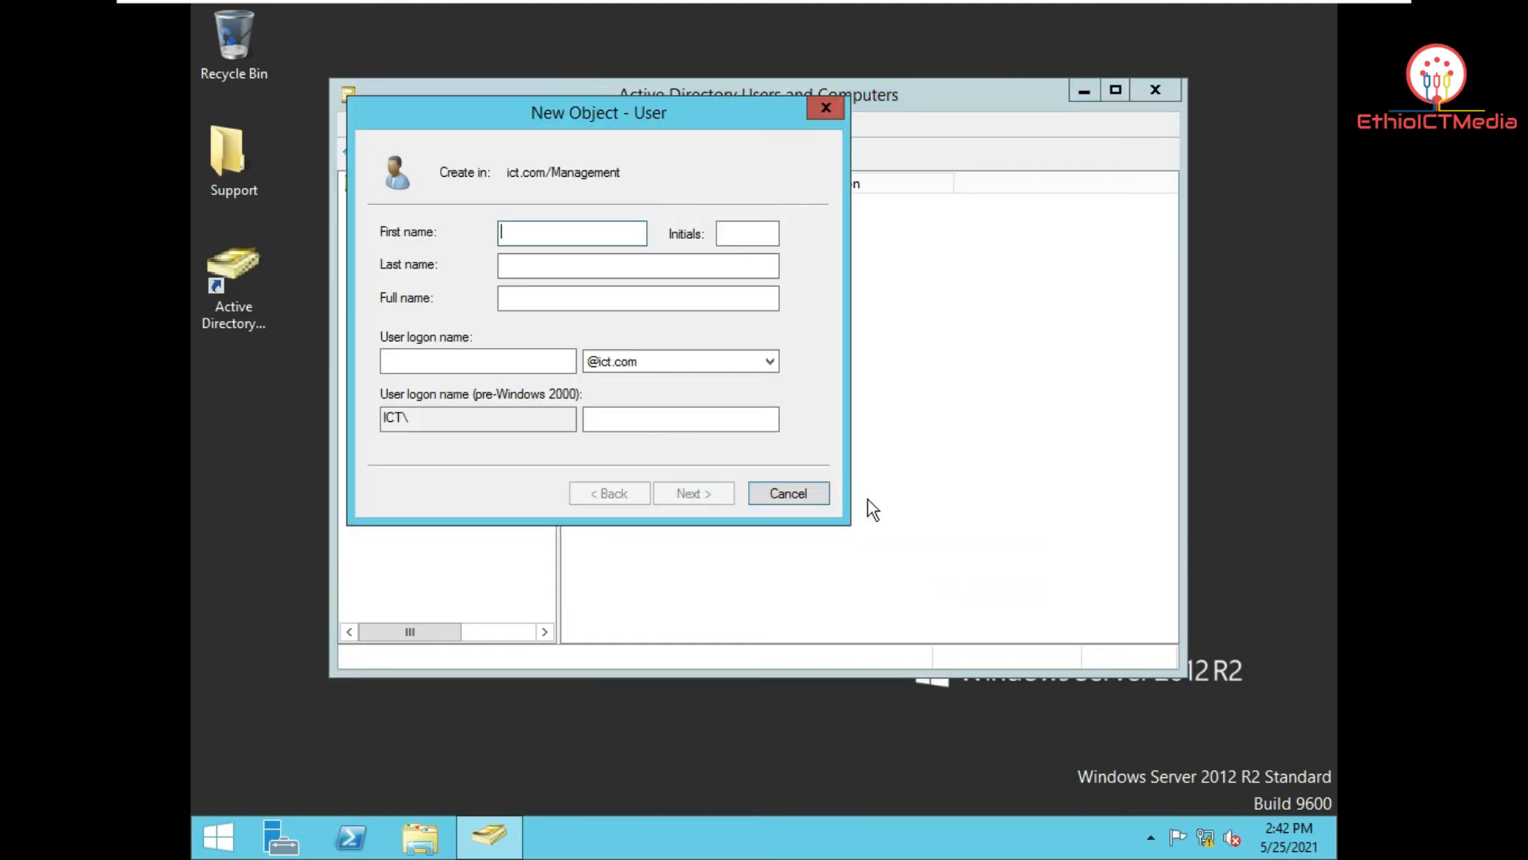
type("Semira")
left_click(510, 358)
type("Semira")
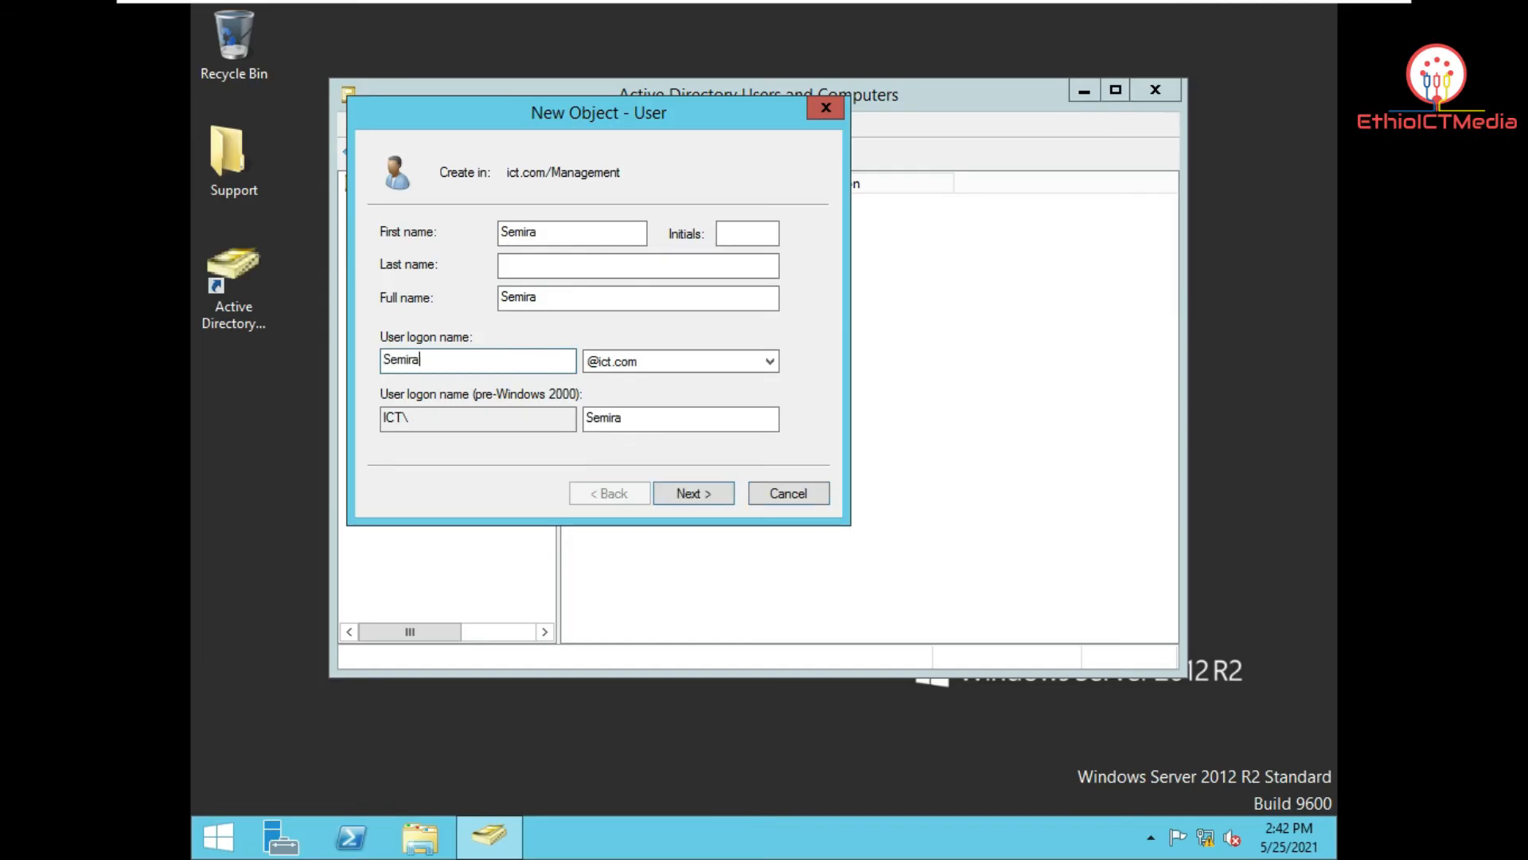
left_click(715, 502)
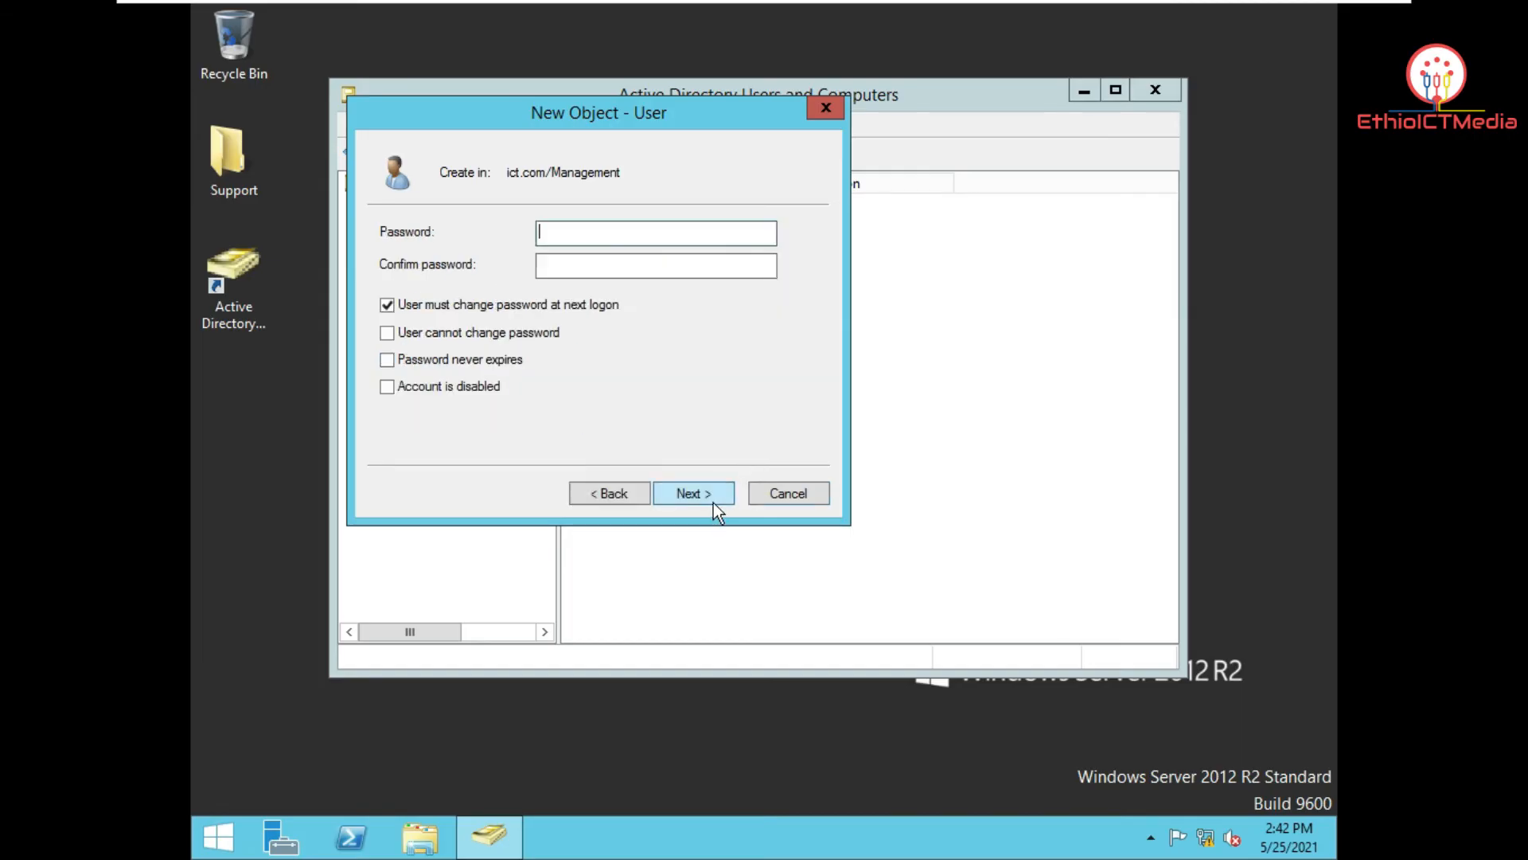
Step: Clear must-change-password, tick user-cannot-change-password, enter the password, and finish creating the user
left_click(440, 310)
left_click(448, 336)
left_click(646, 232)
type("1234567")
key("Tab")
type("1234567")
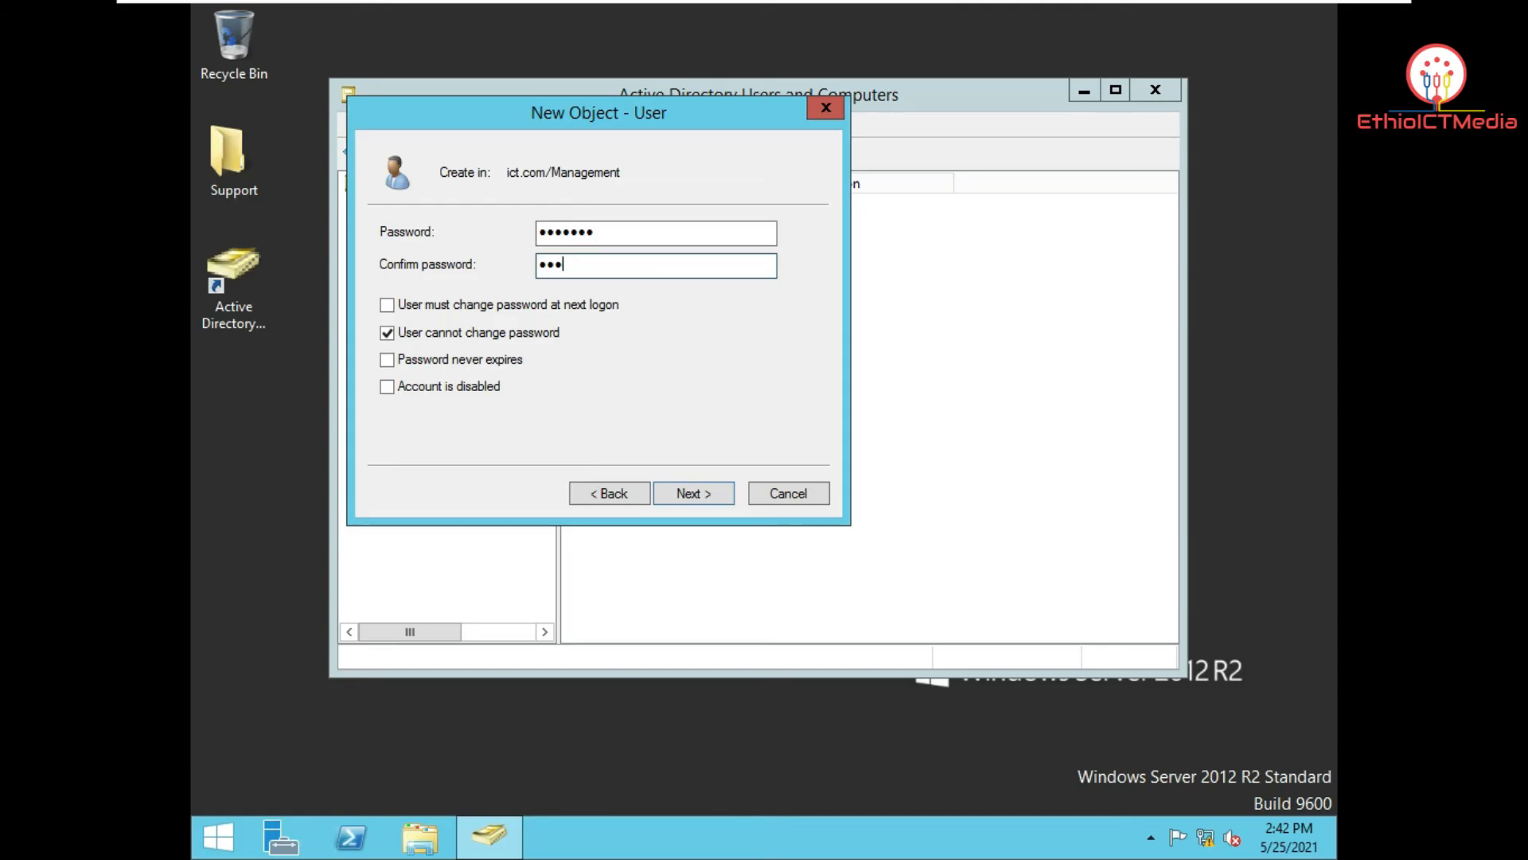
left_click(715, 503)
left_click(714, 502)
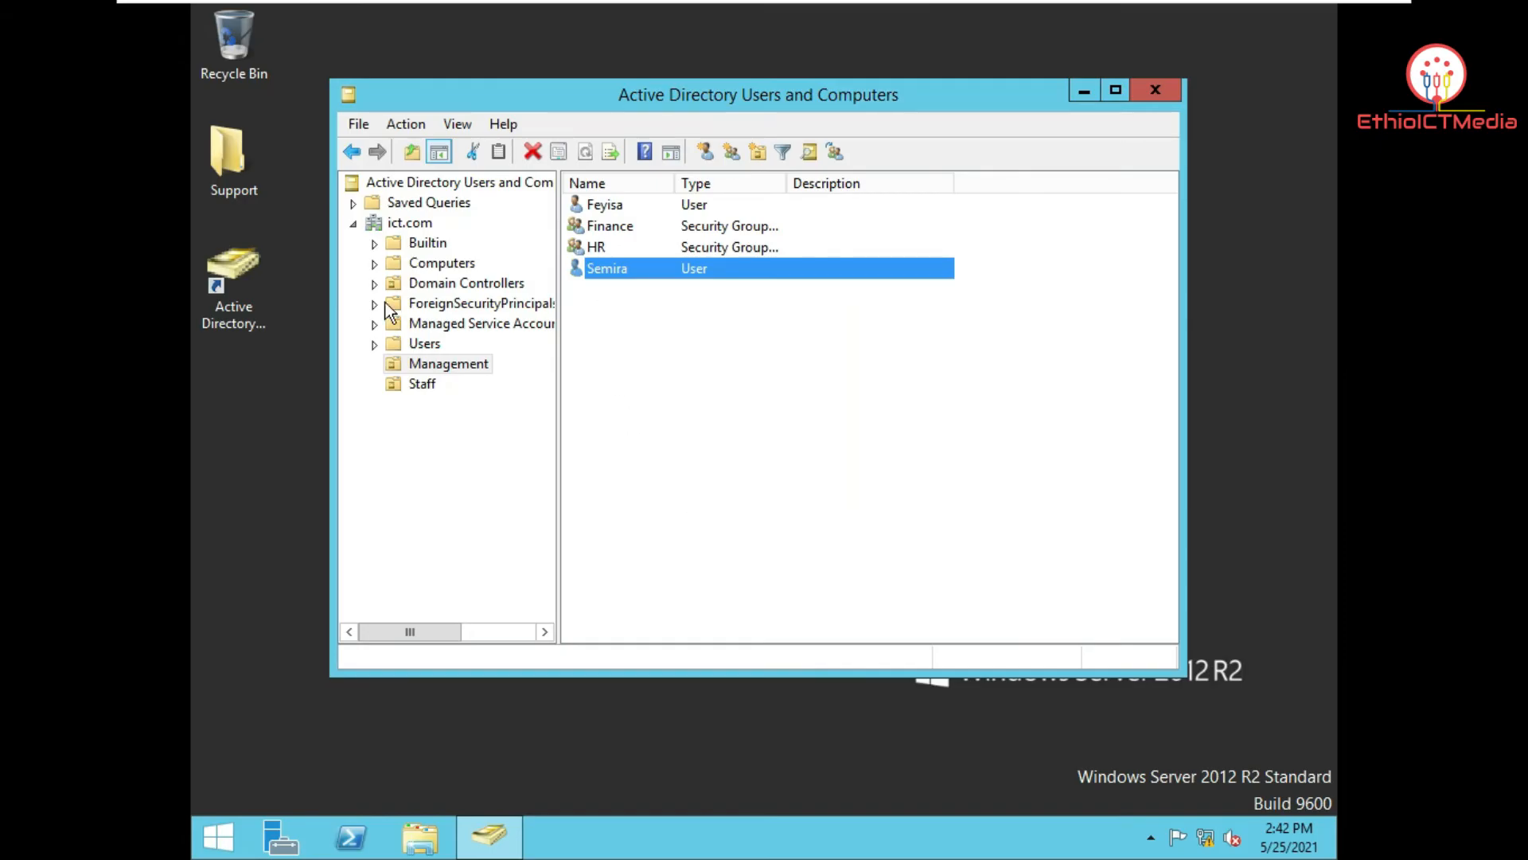
Step: Add the Management user matching 'fe' to the Finance group's members and save
double_click(613, 226)
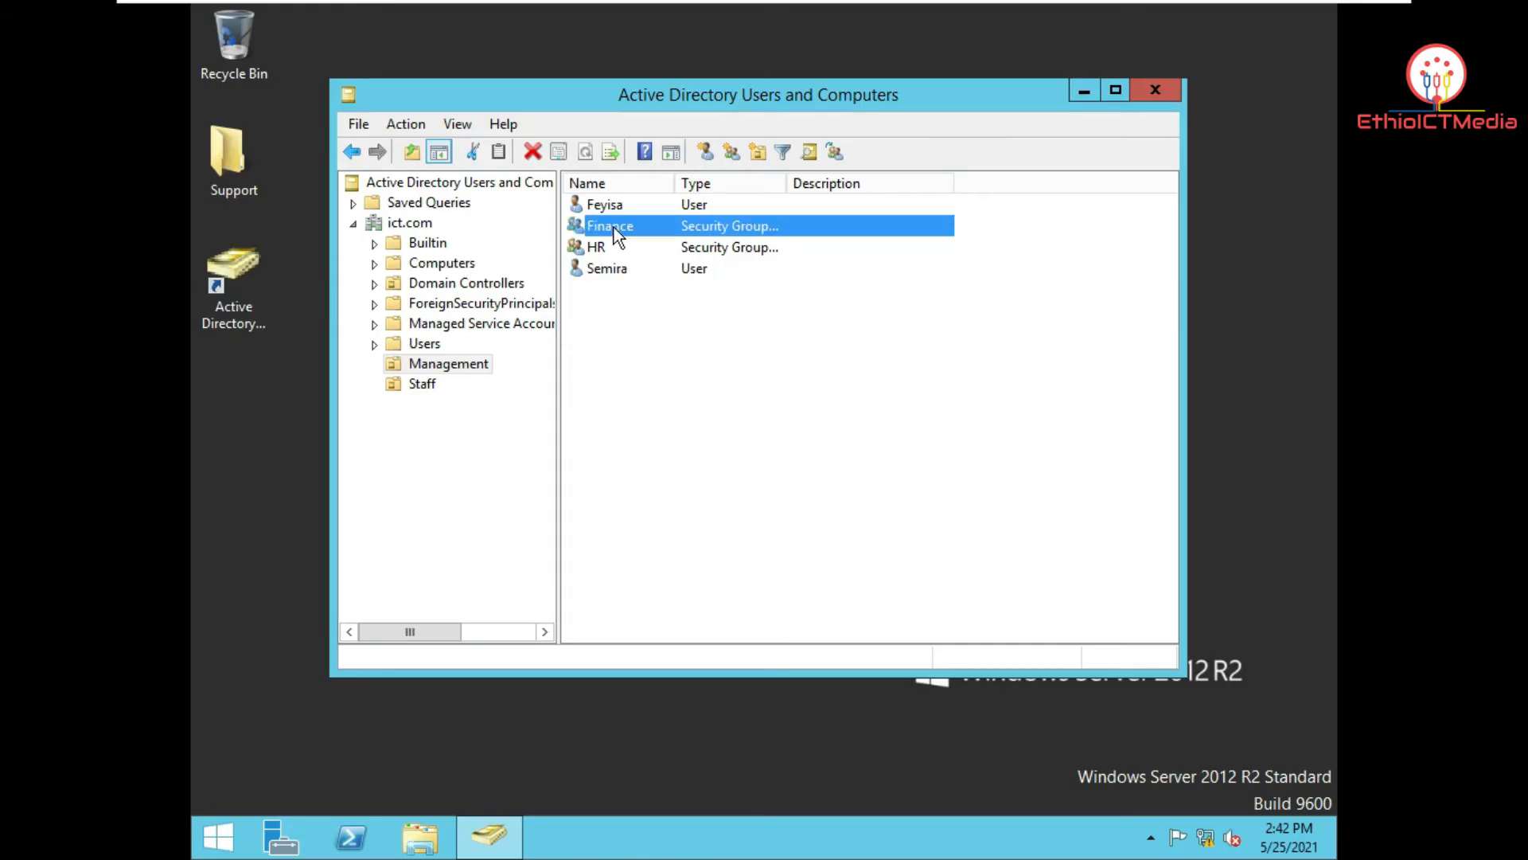
left_click_drag(686, 140, 991, 96)
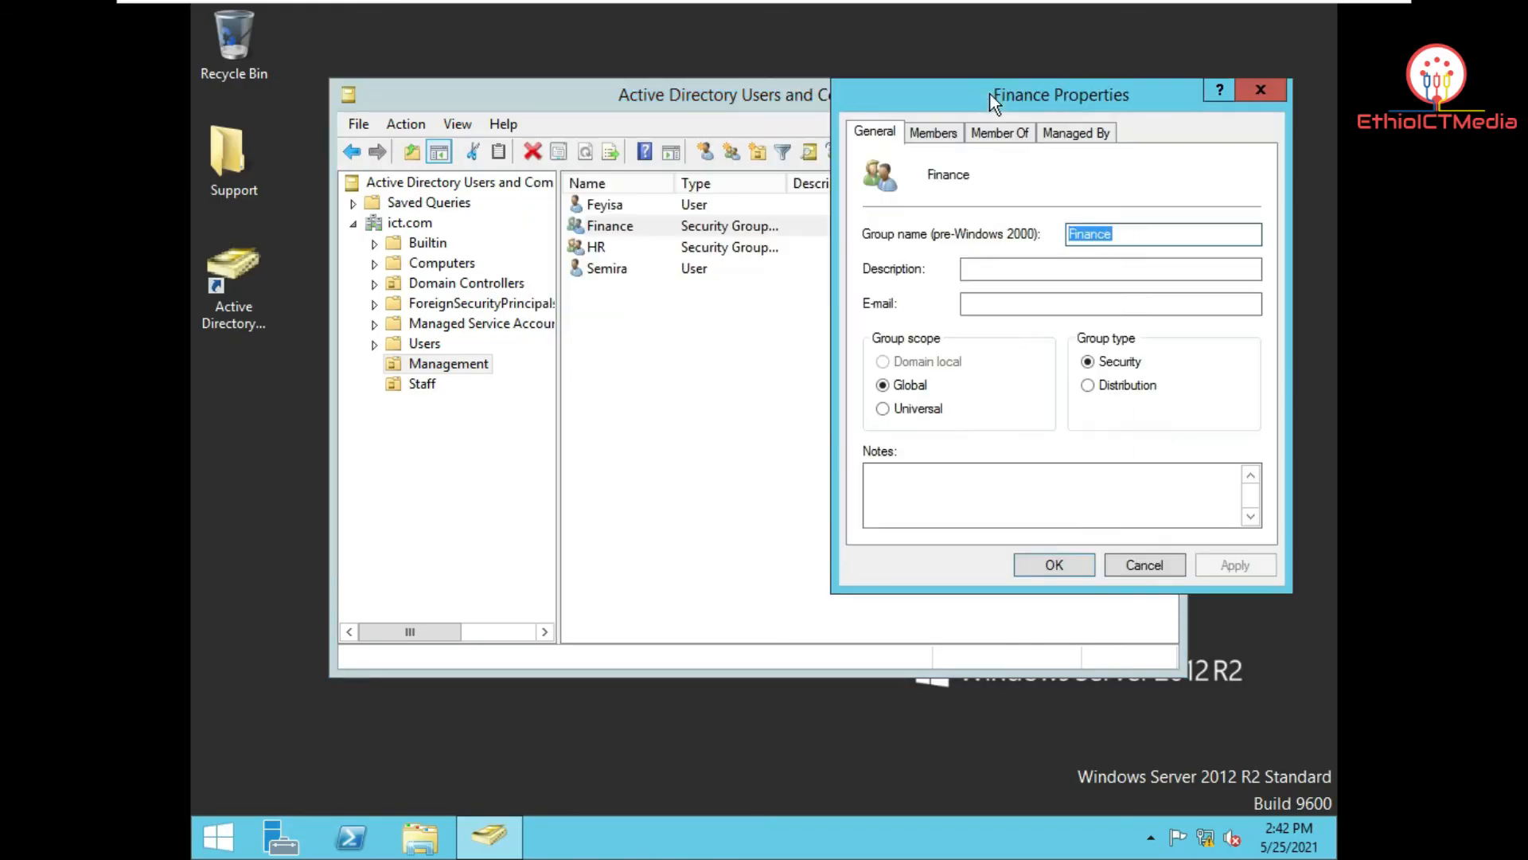
left_click(1258, 89)
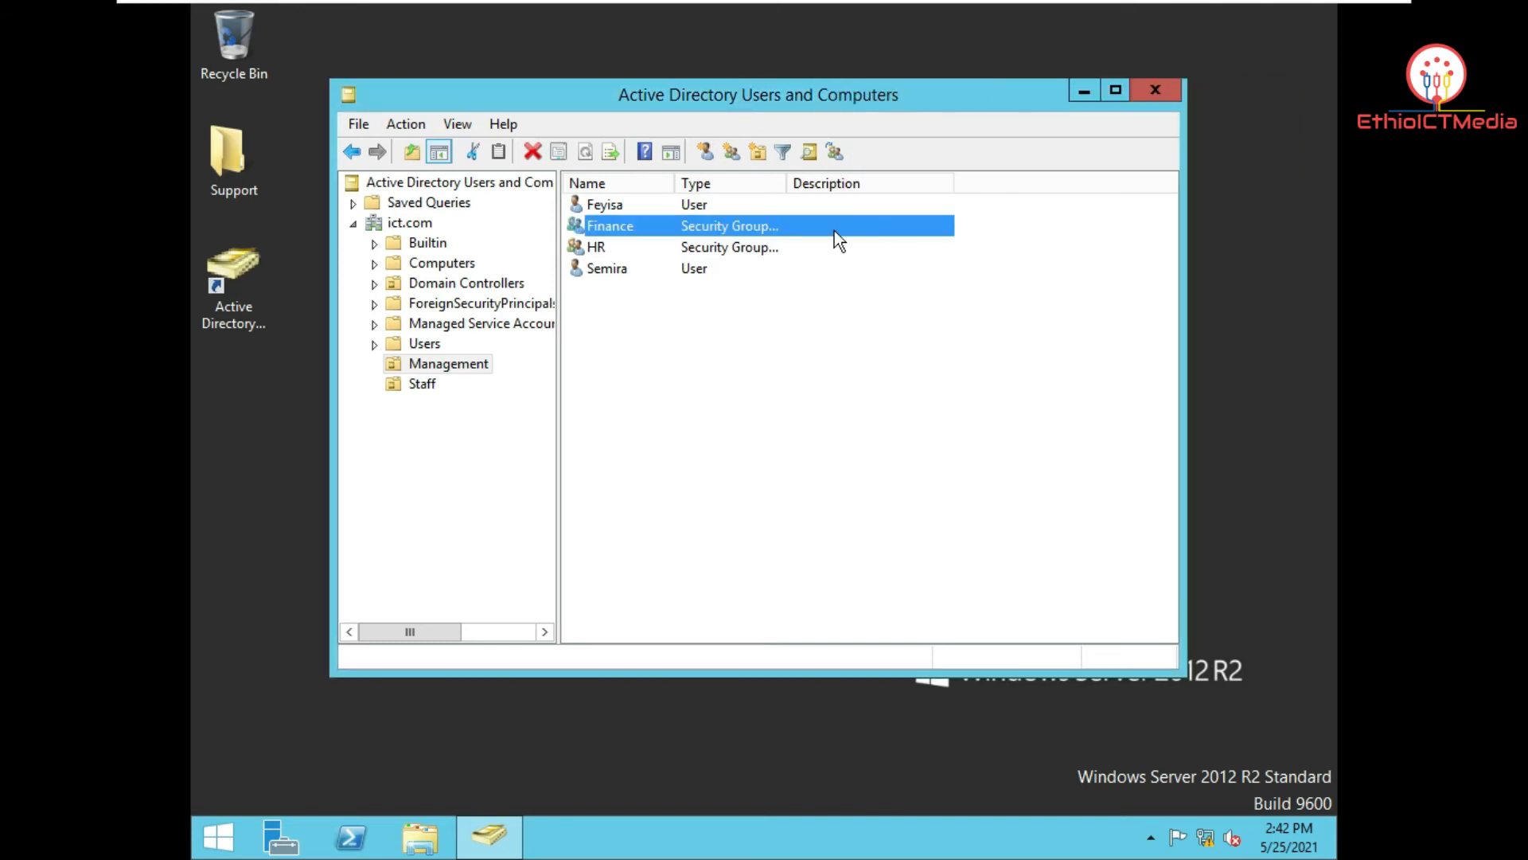
double_click(703, 226)
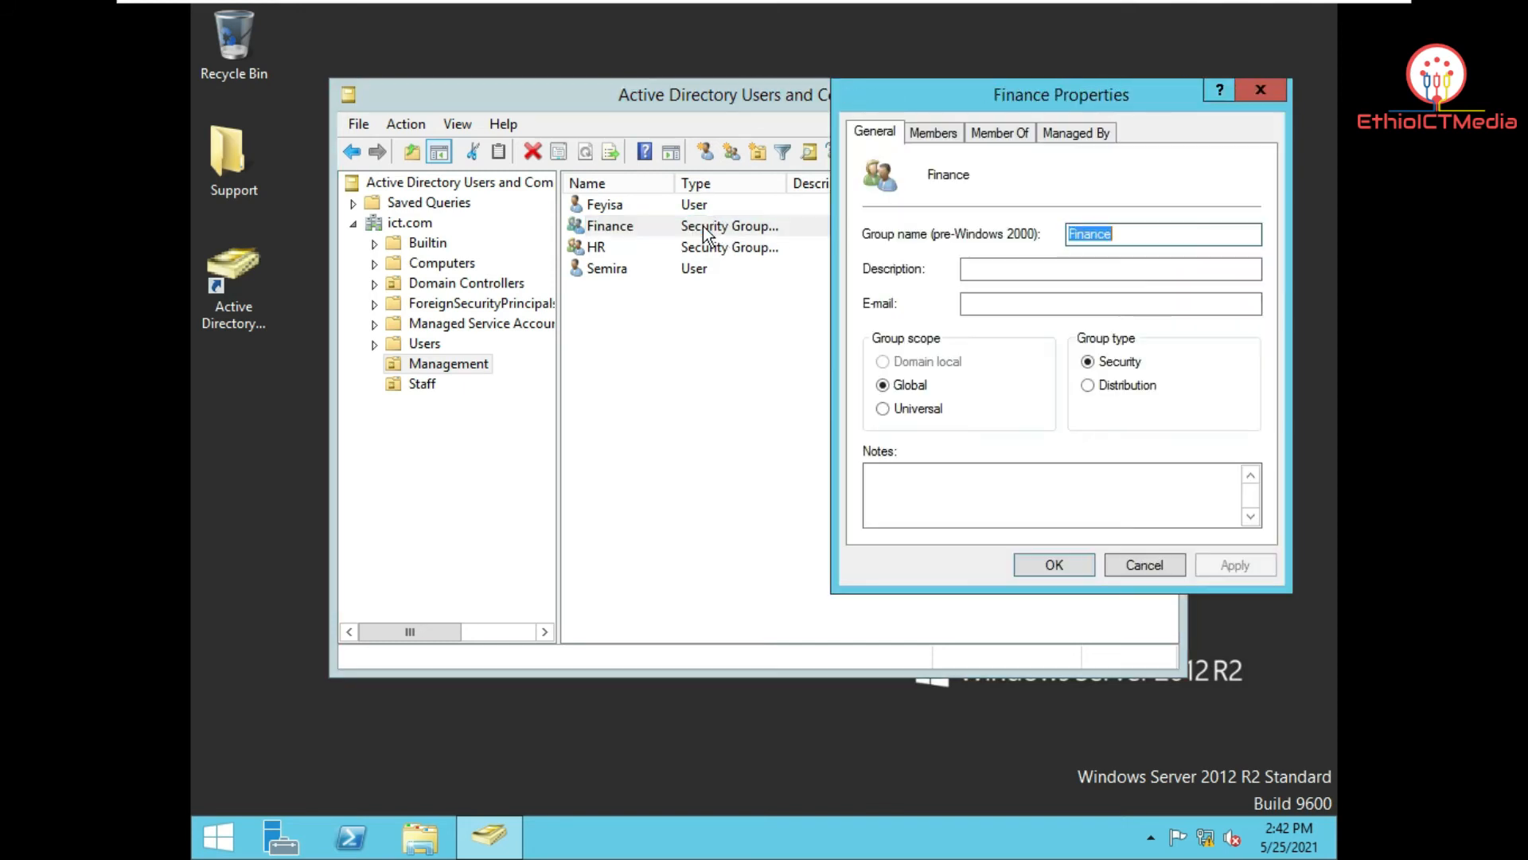
left_click(934, 133)
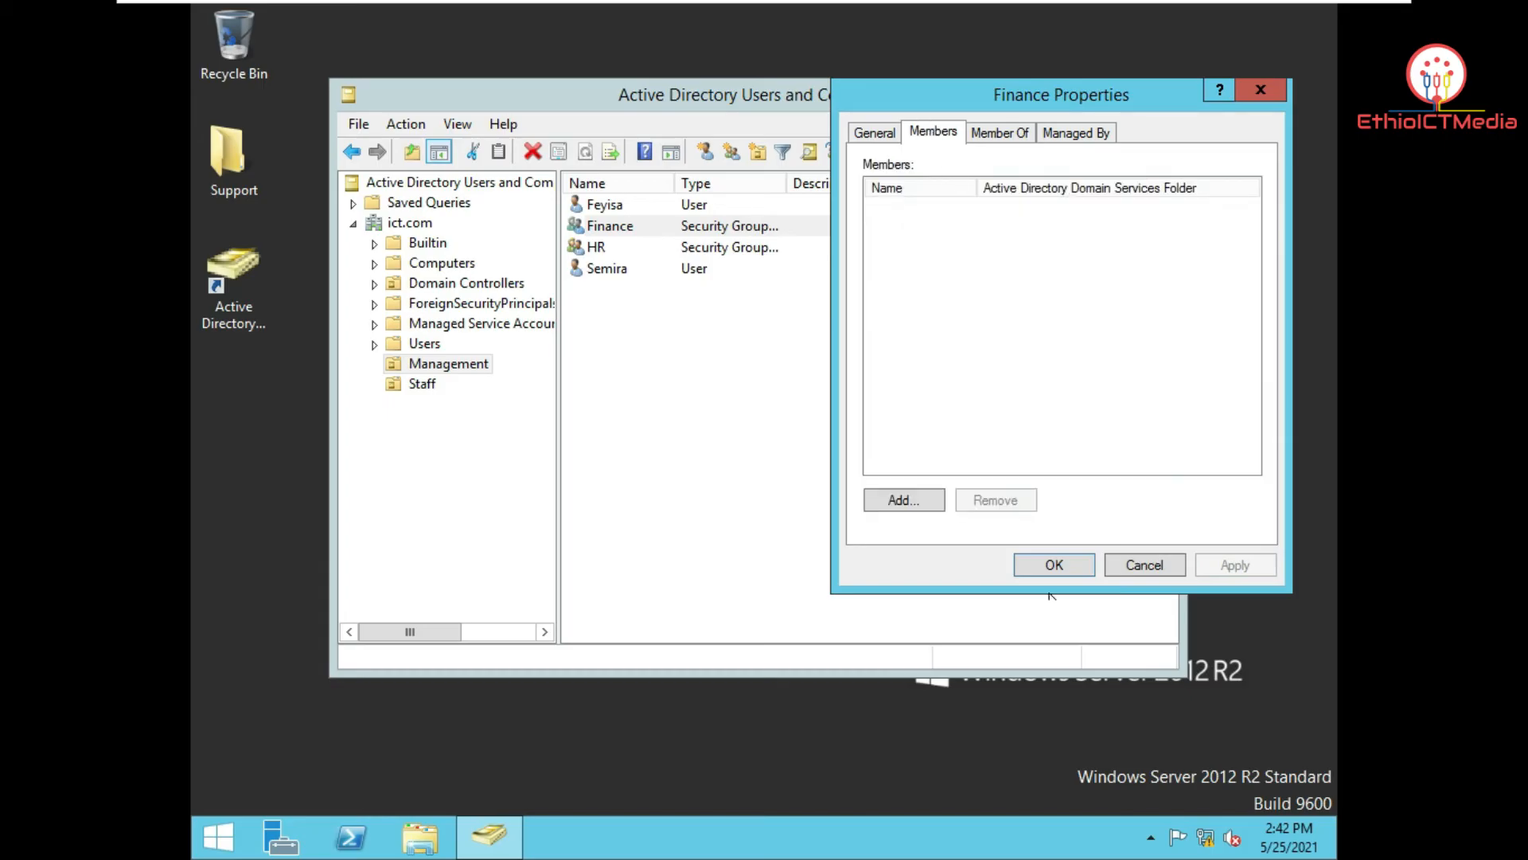
left_click(938, 500)
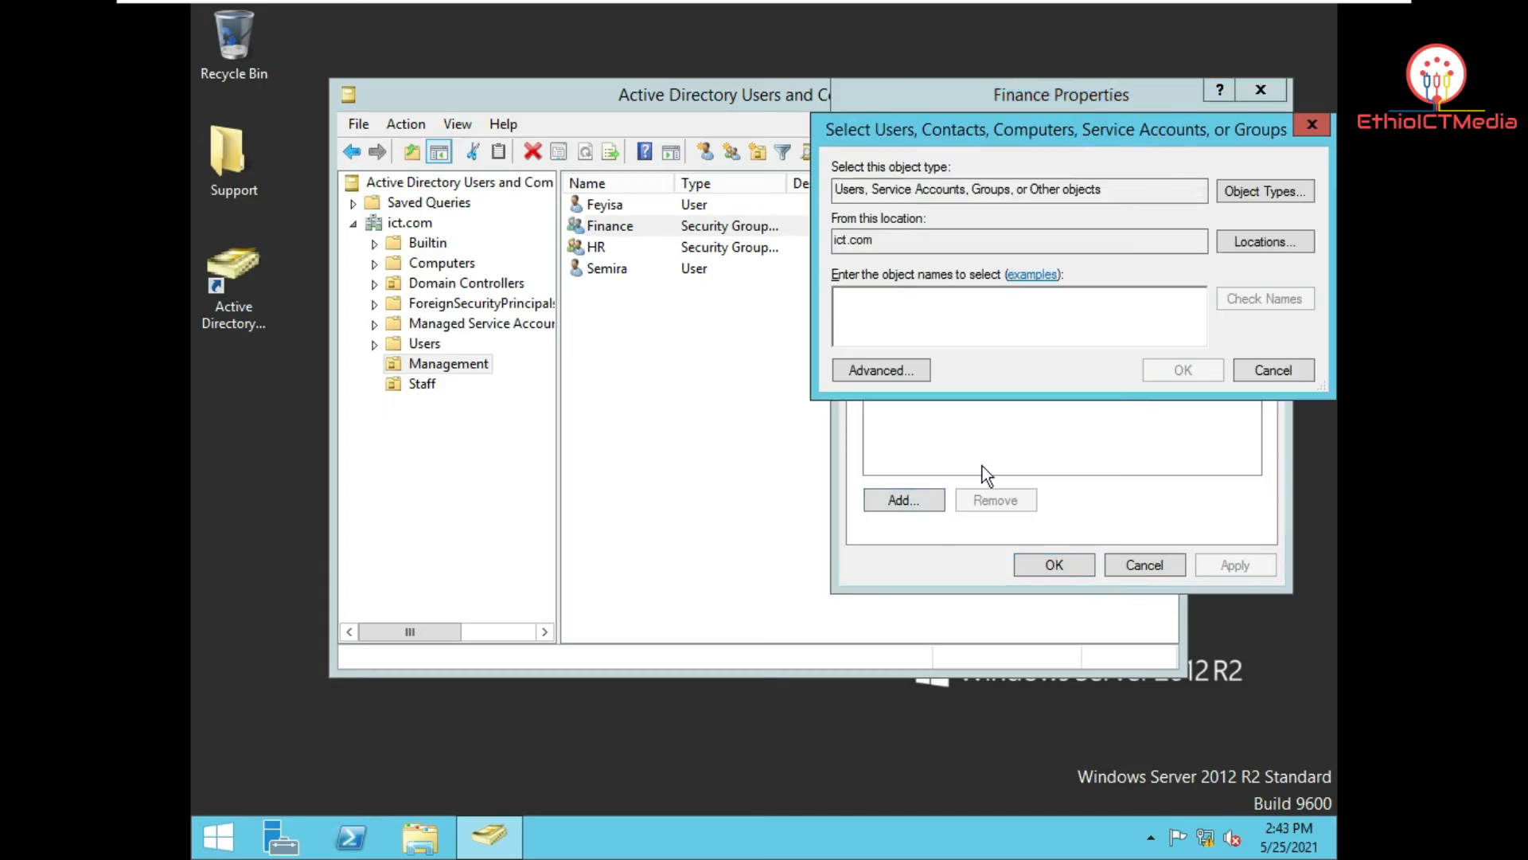
type("f")
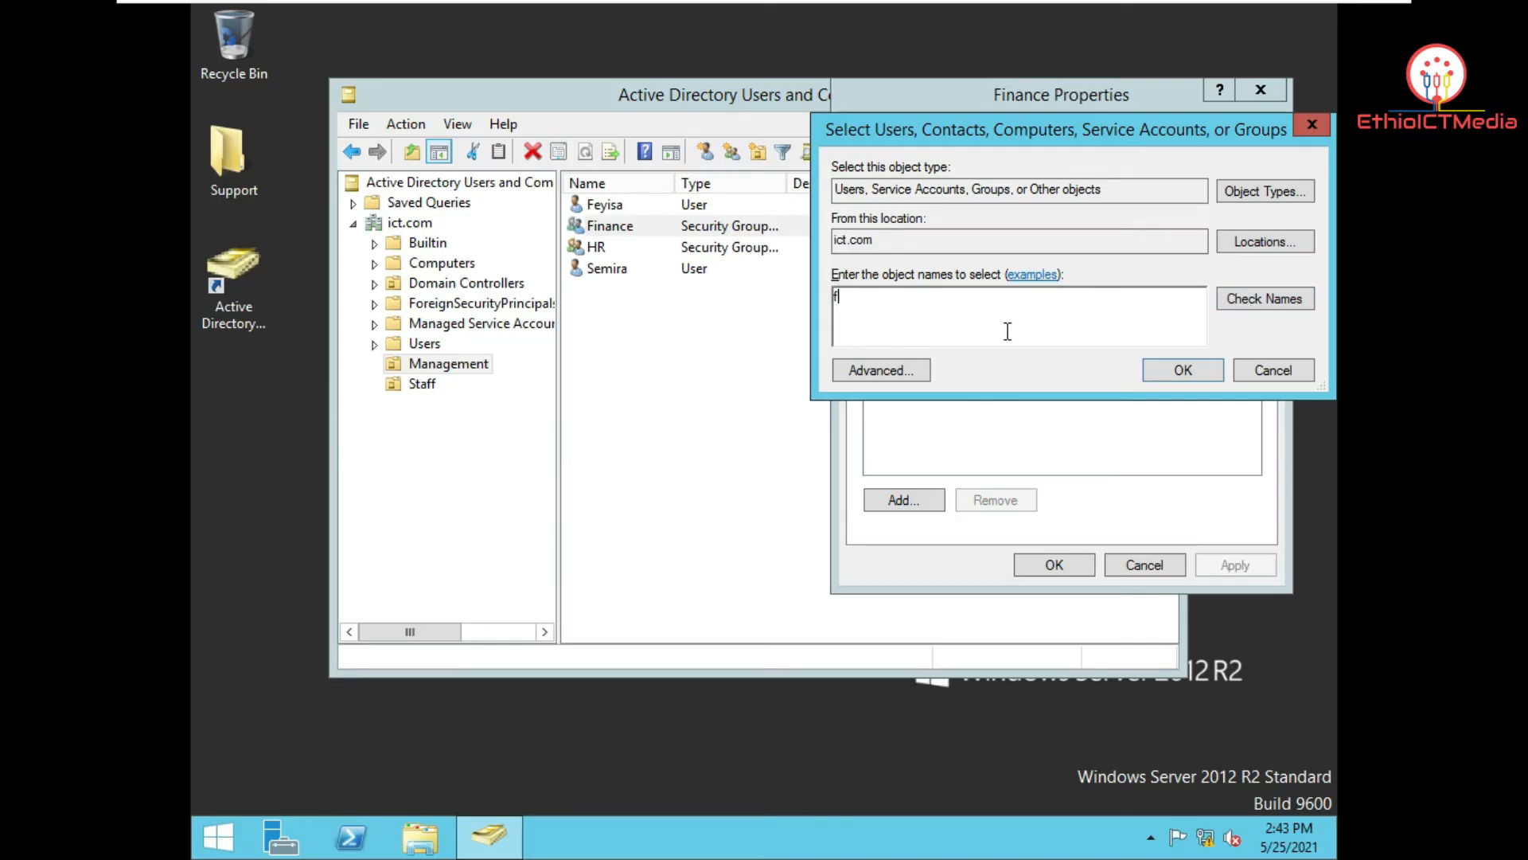
type("e")
left_click(1267, 291)
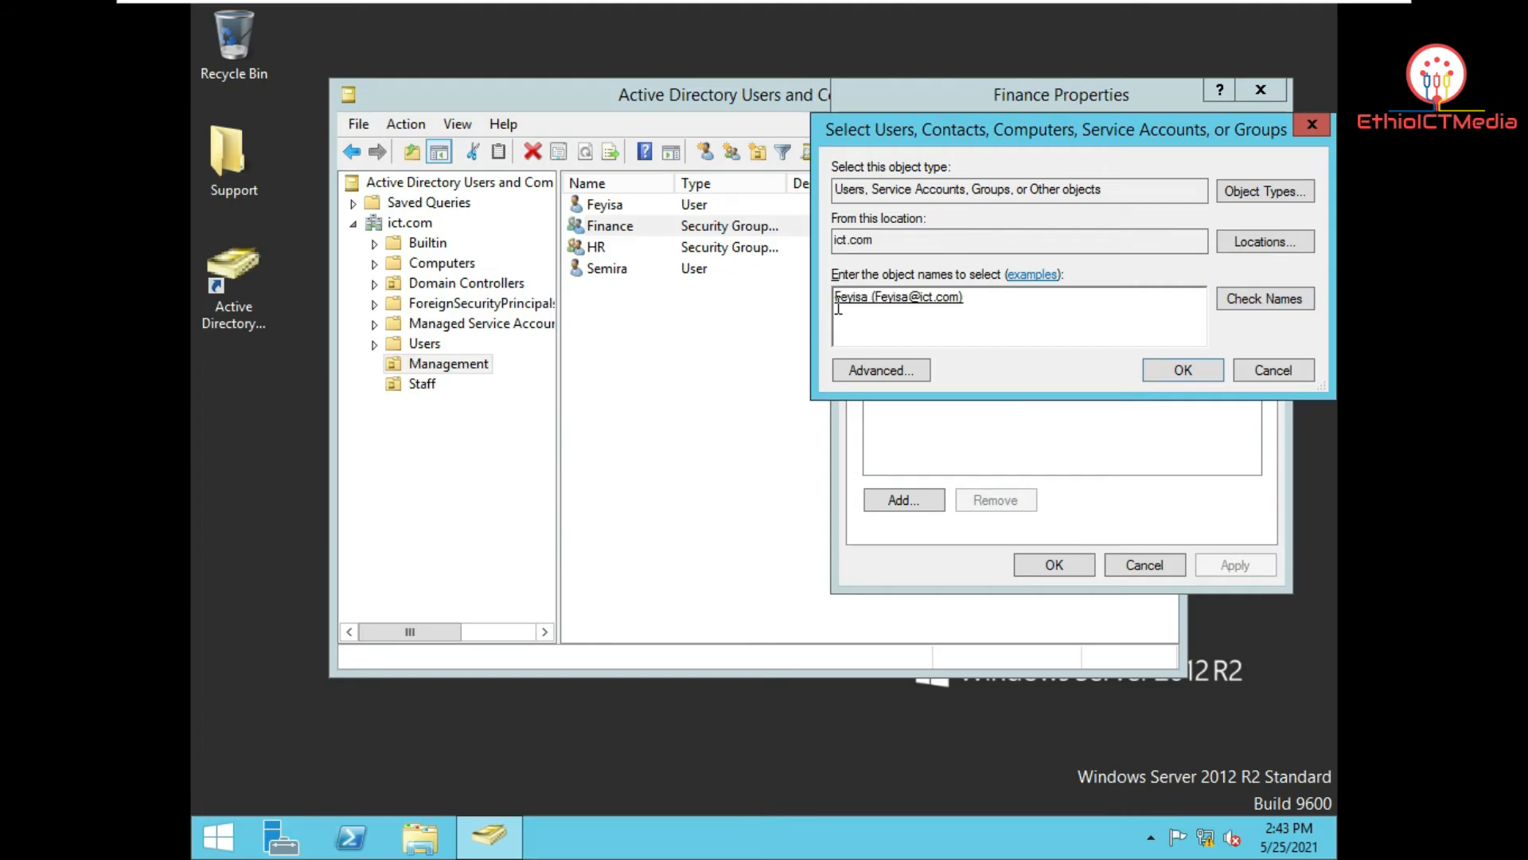
left_click(1167, 375)
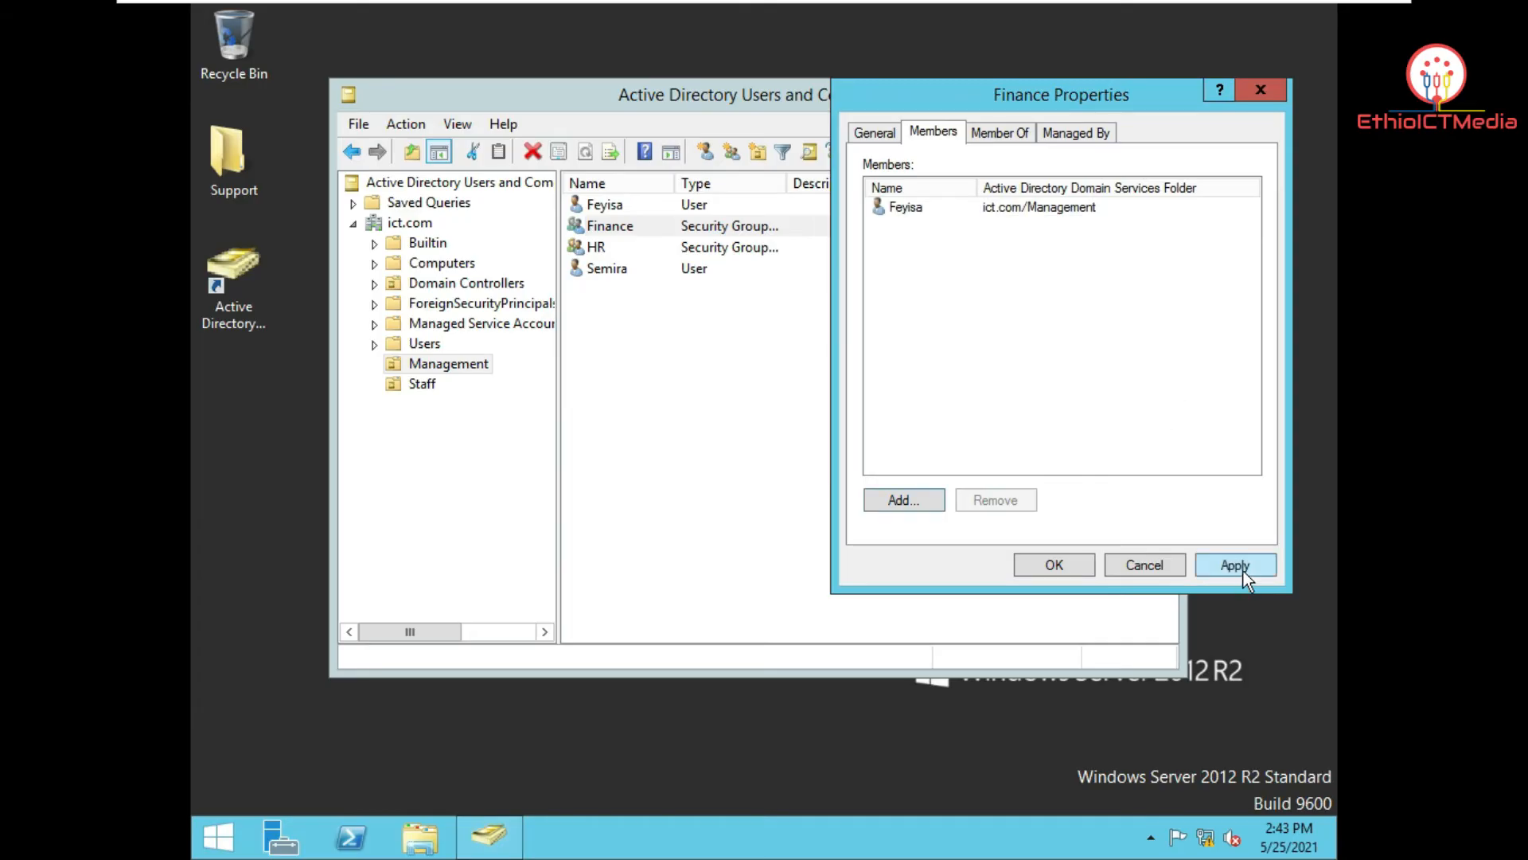
left_click(1069, 561)
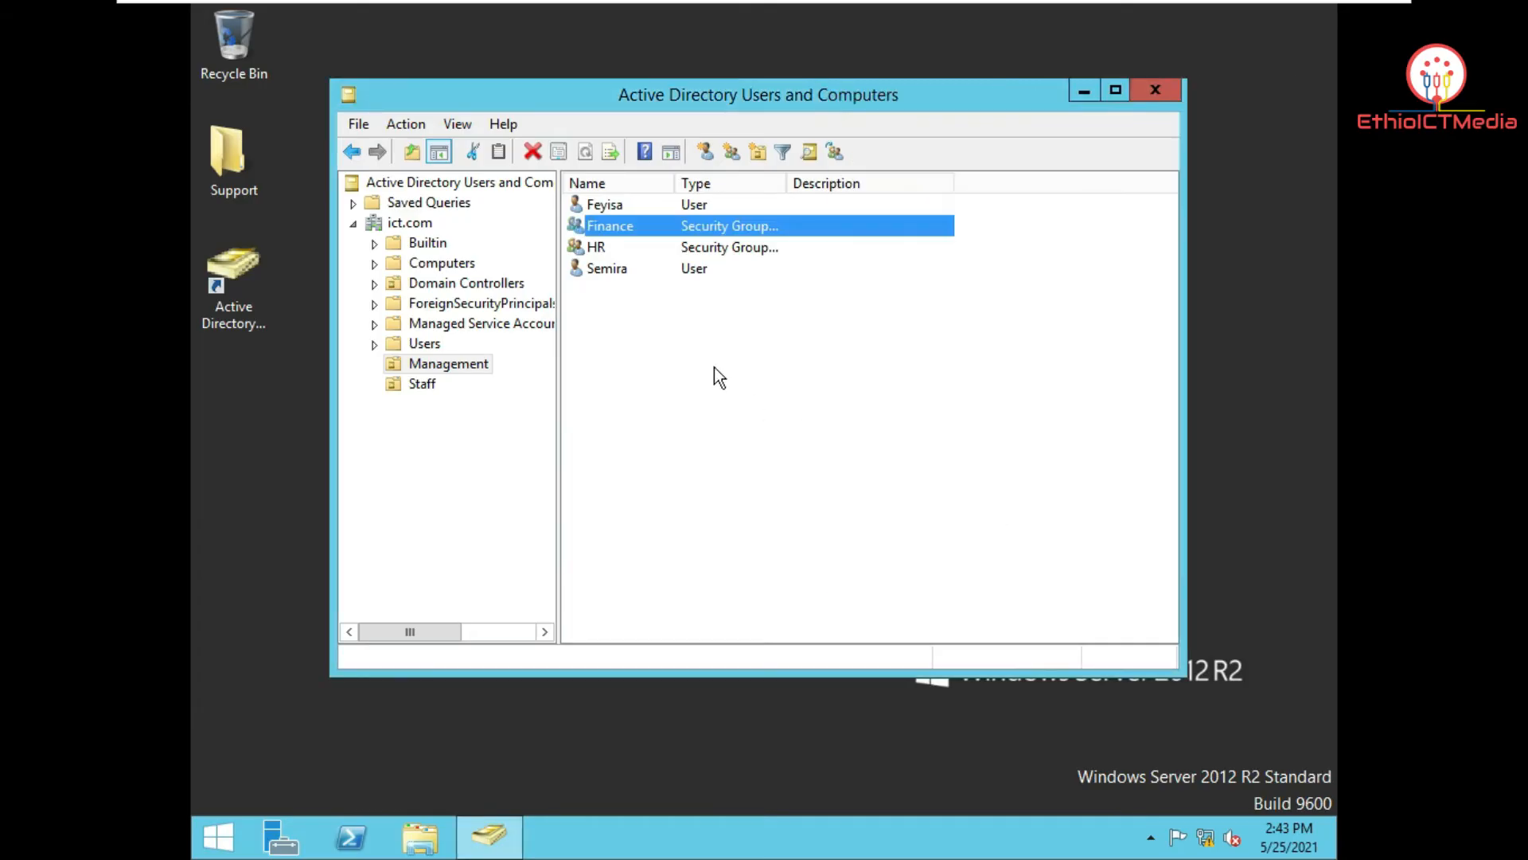
Step: Add the Management user matching 'se' to the HR group, apply, then show the Staff OU
left_click(637, 251)
double_click(637, 251)
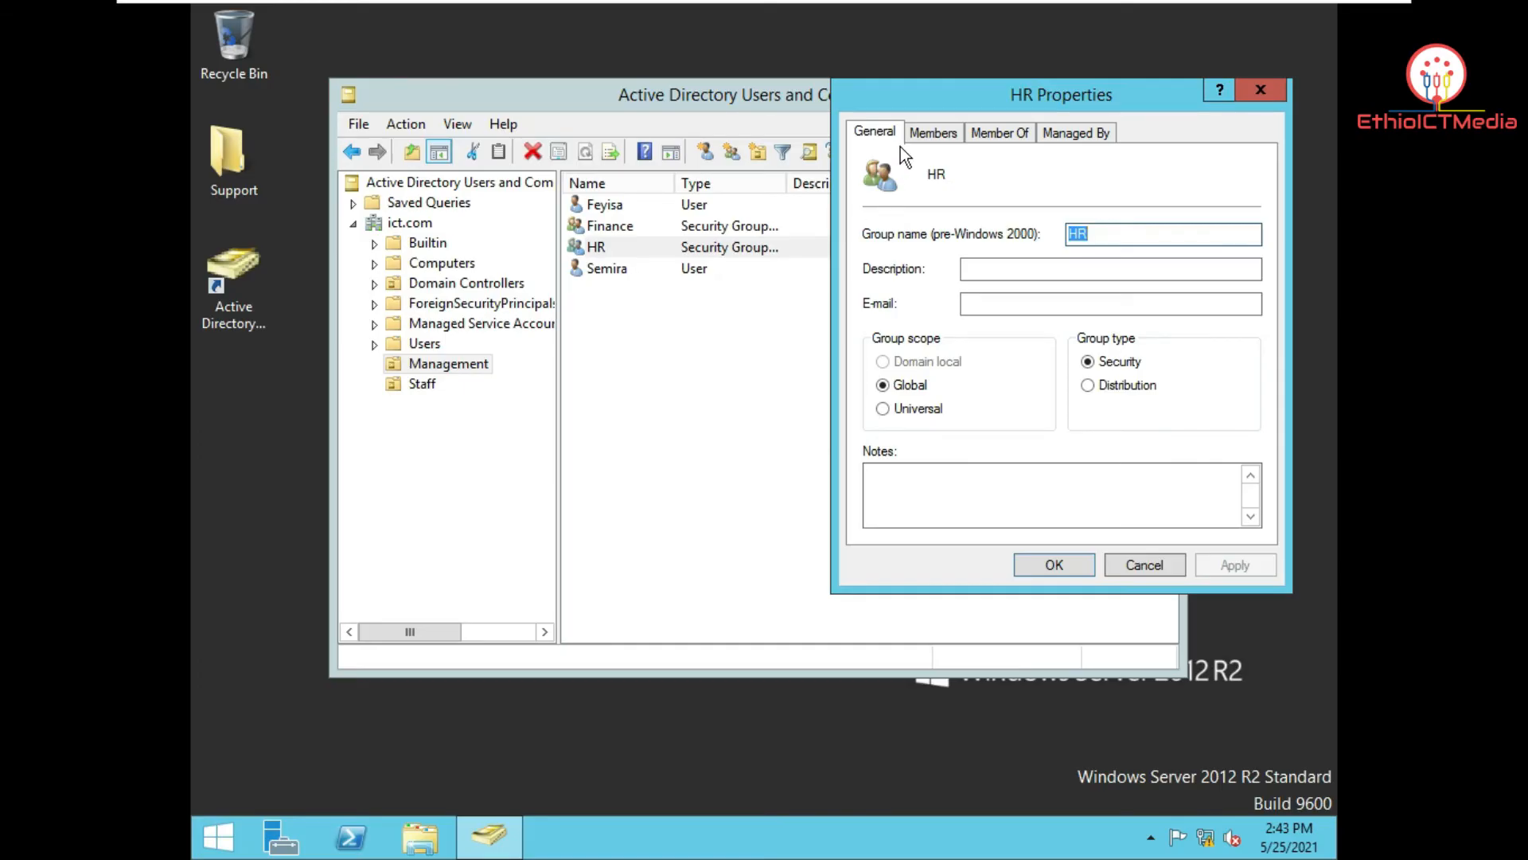
left_click(924, 134)
left_click(903, 497)
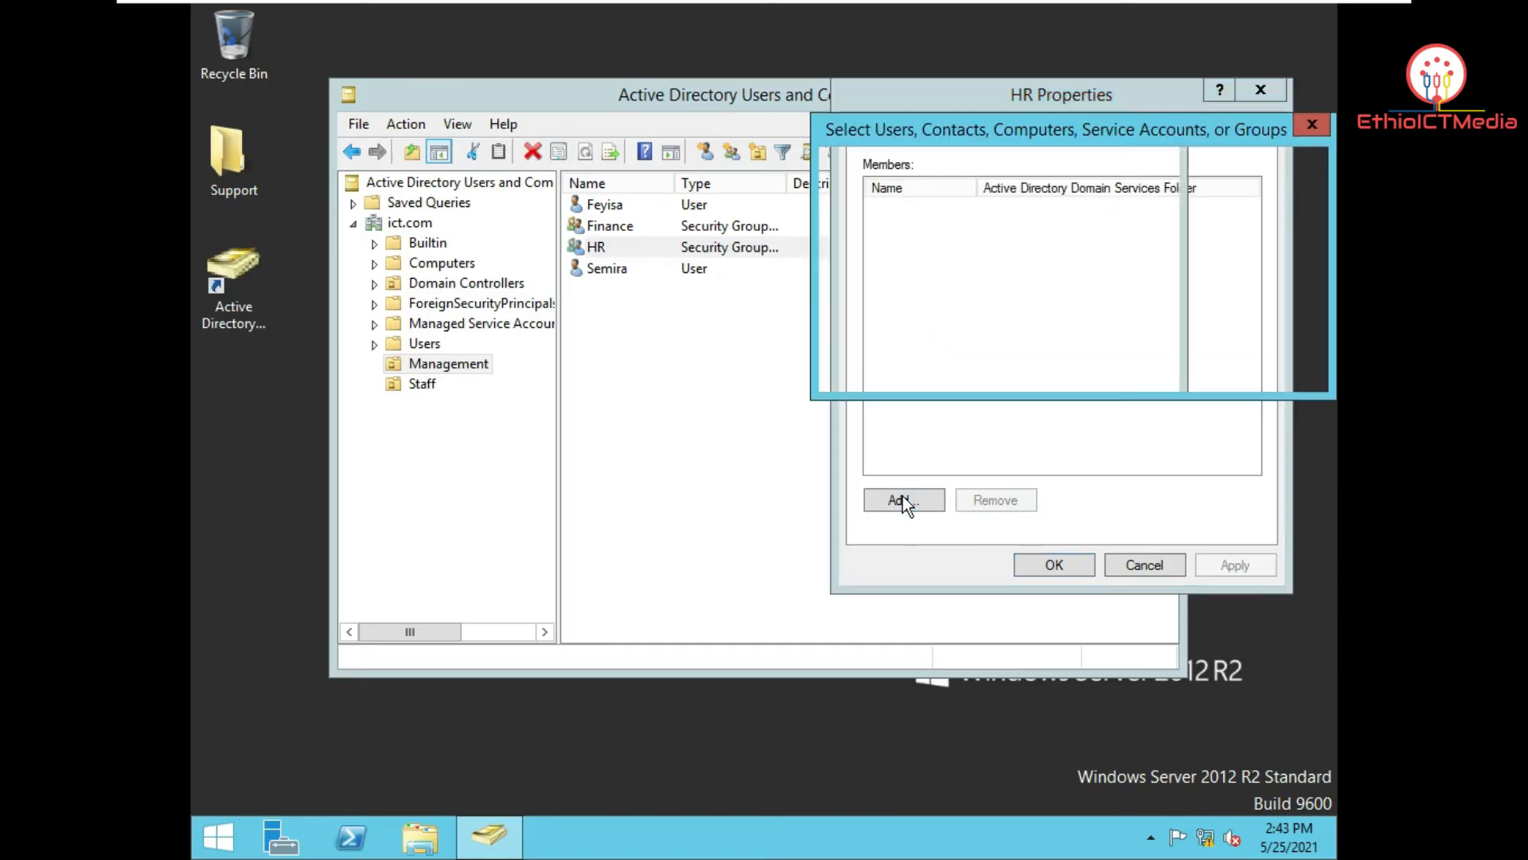
type("se")
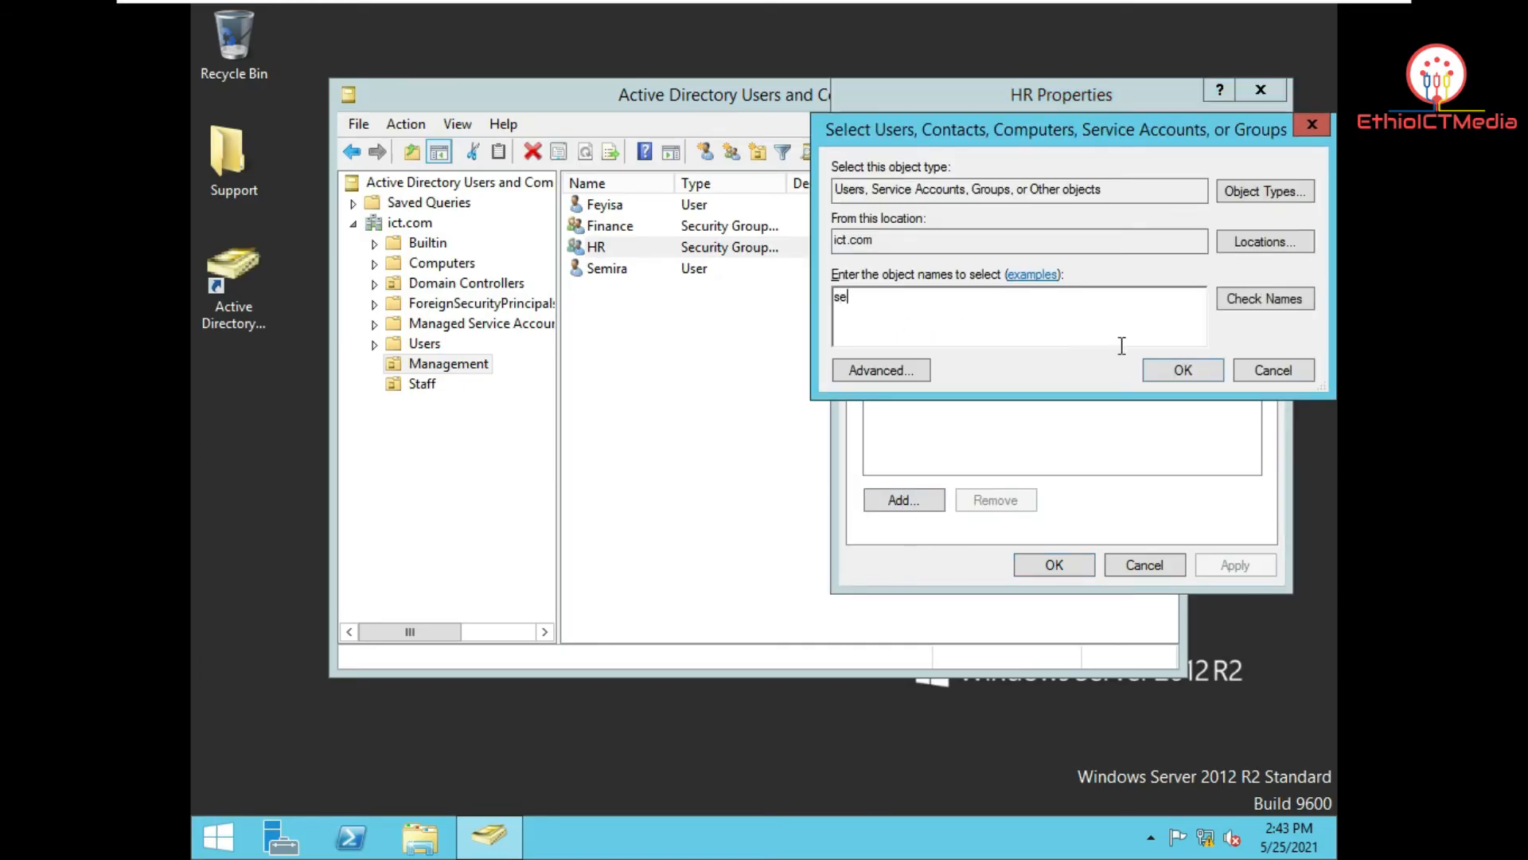
left_click(1251, 303)
left_click(1186, 369)
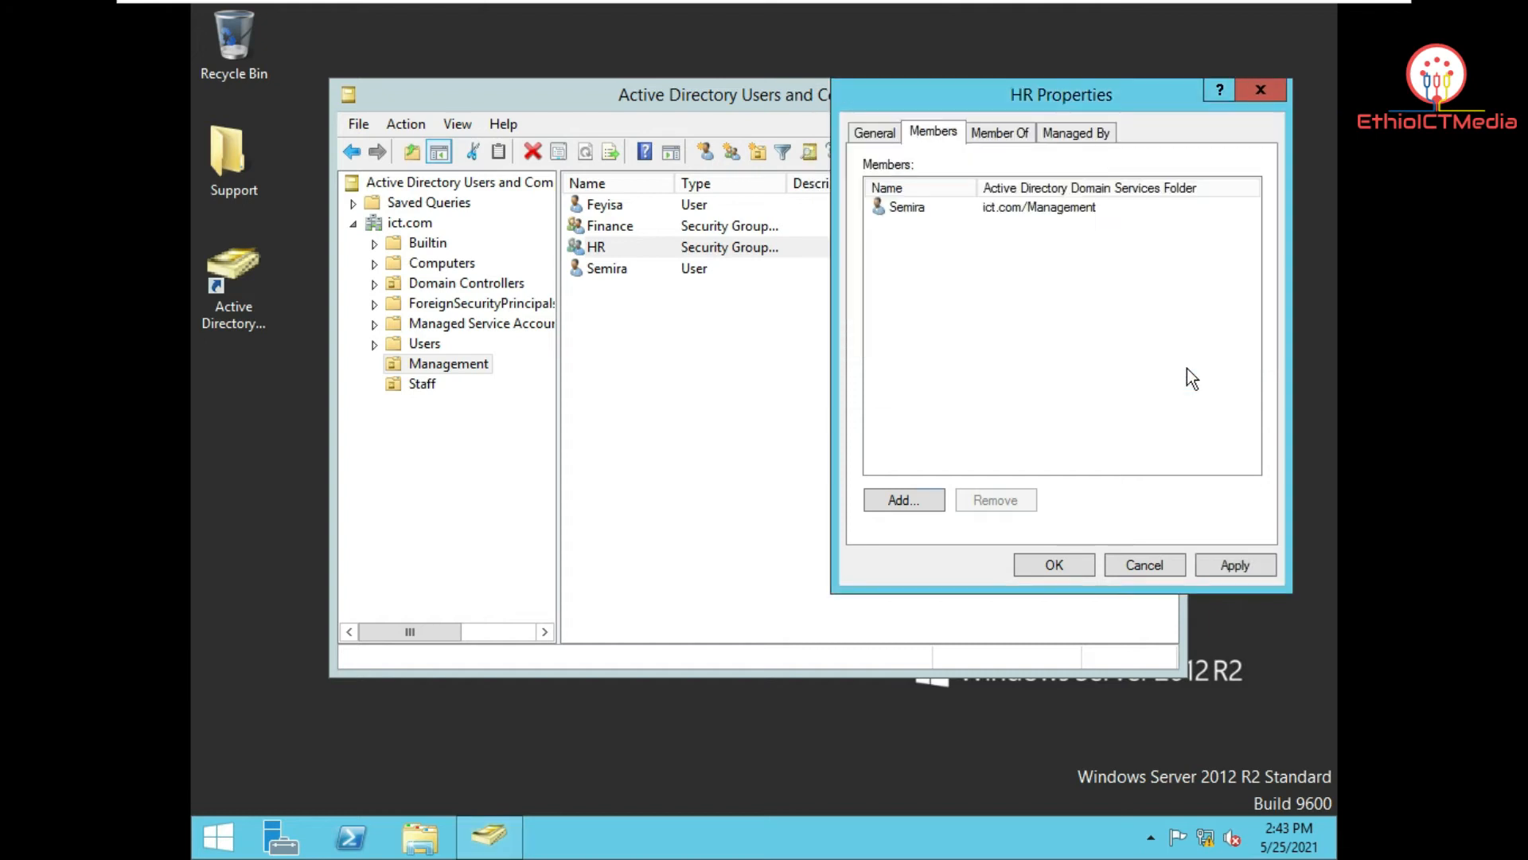
left_click(1210, 565)
left_click(1054, 566)
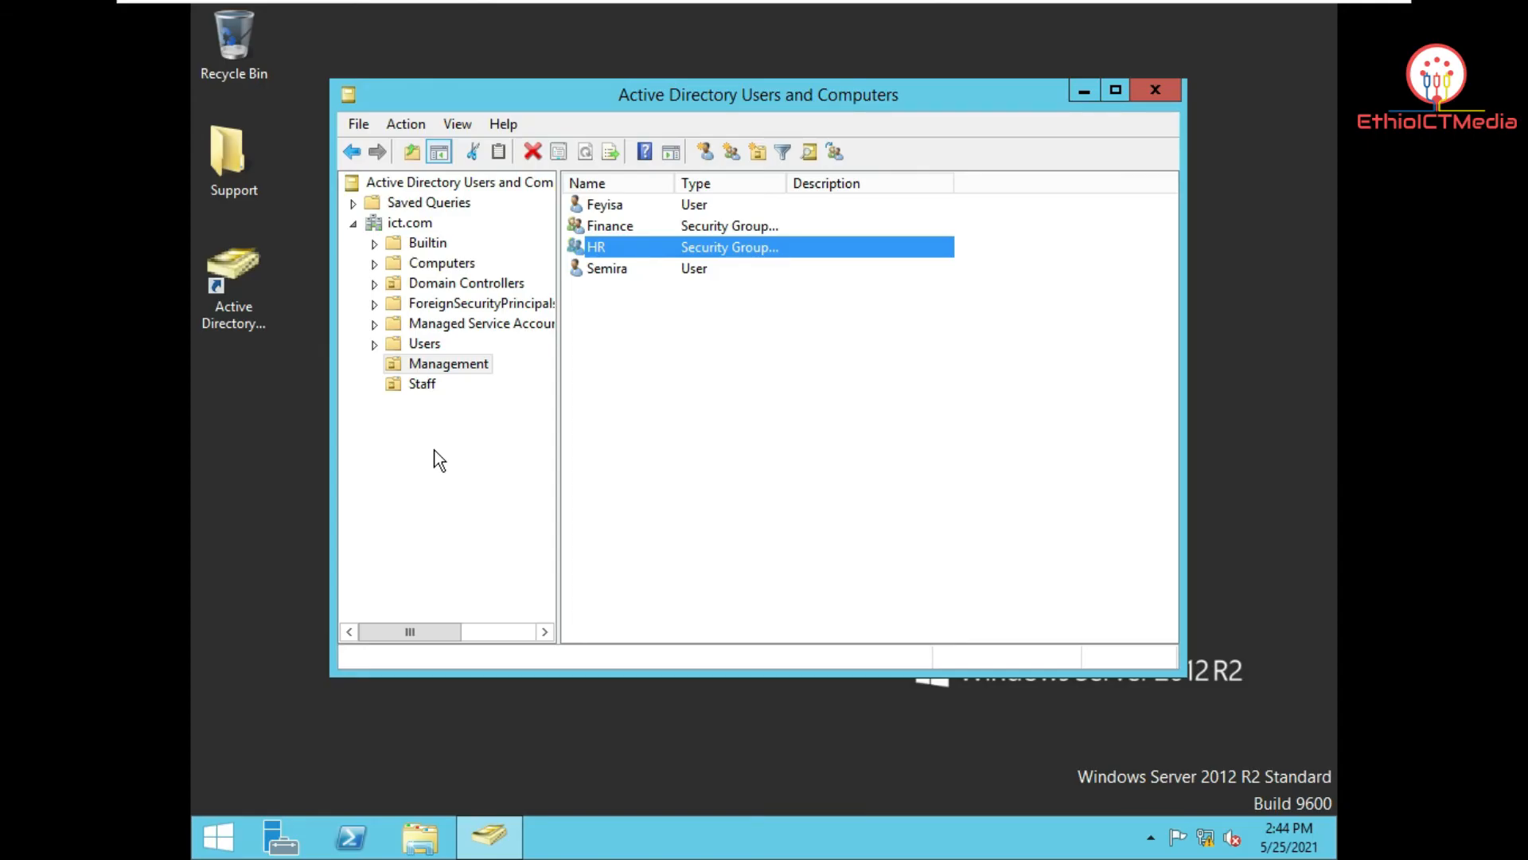
left_click(422, 384)
Step: Start a new user in the Staff OU with the user's first name and lowercase logon name
right_click(658, 322)
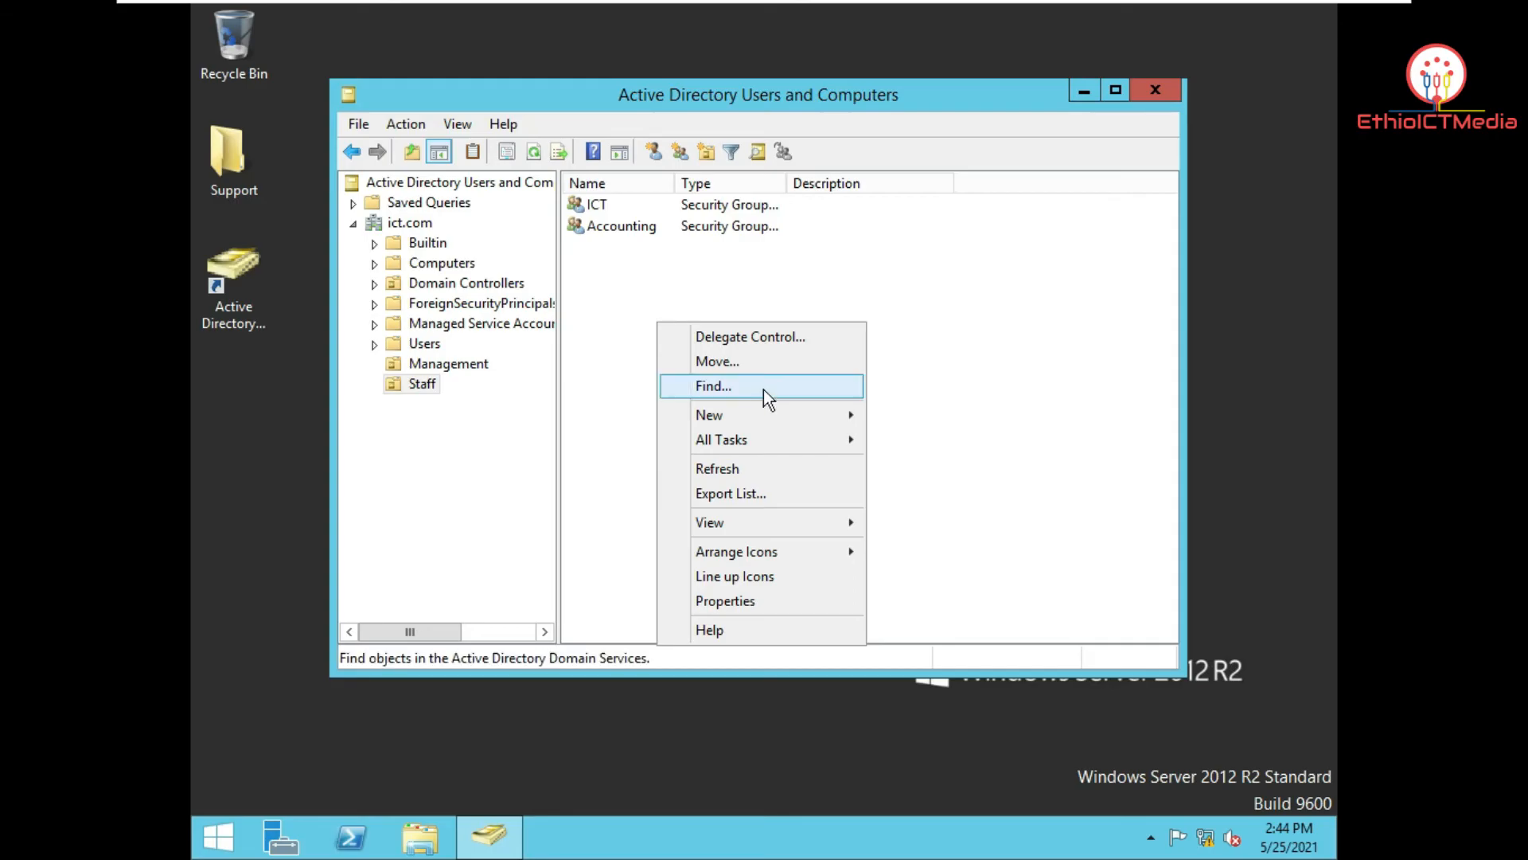
mouse_move(766, 411)
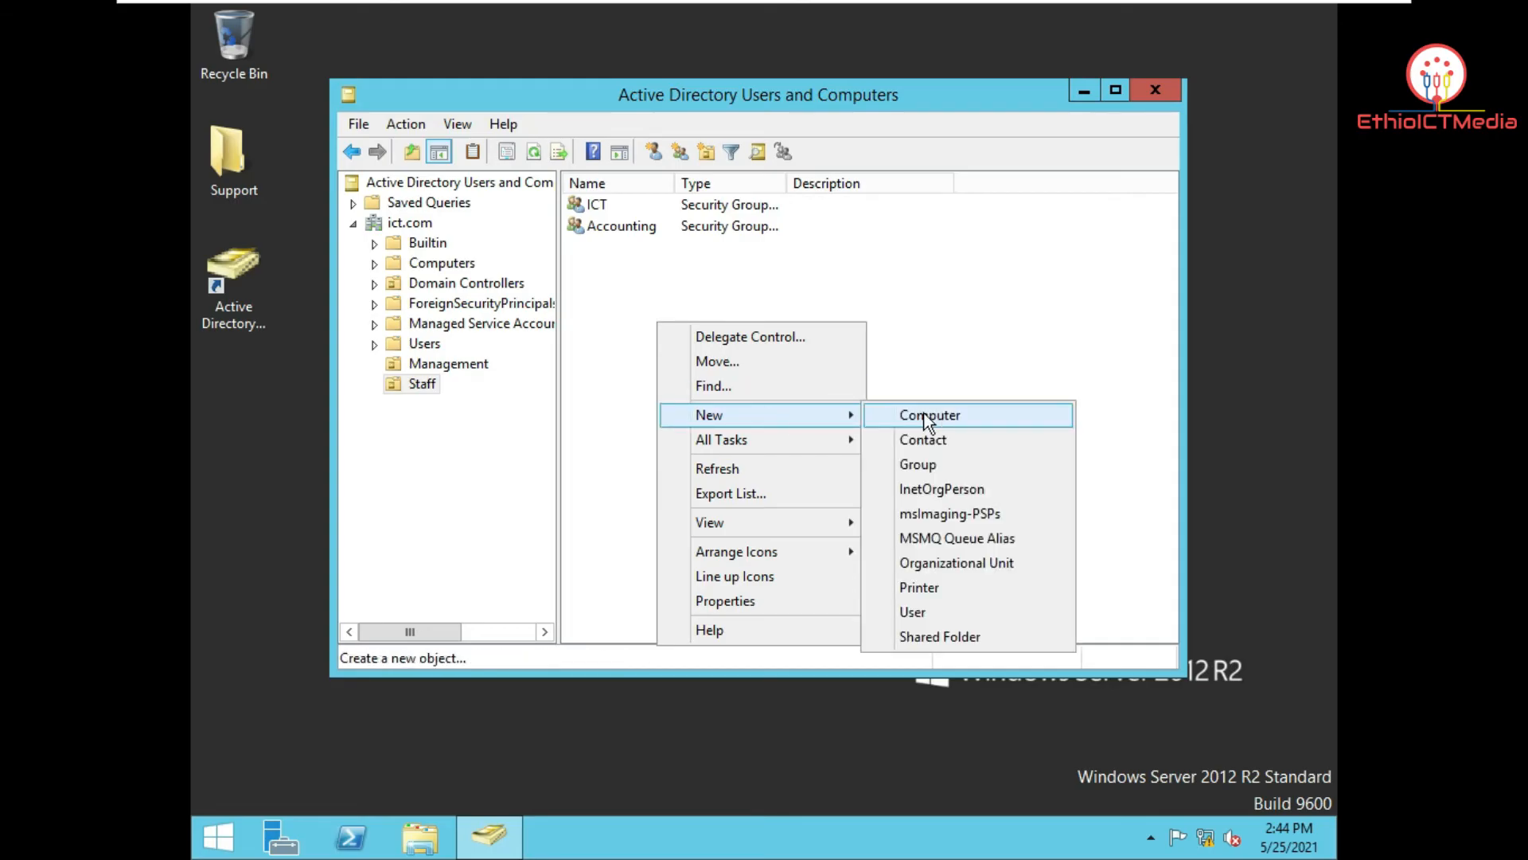
left_click(989, 610)
left_click_drag(551, 126, 804, 104)
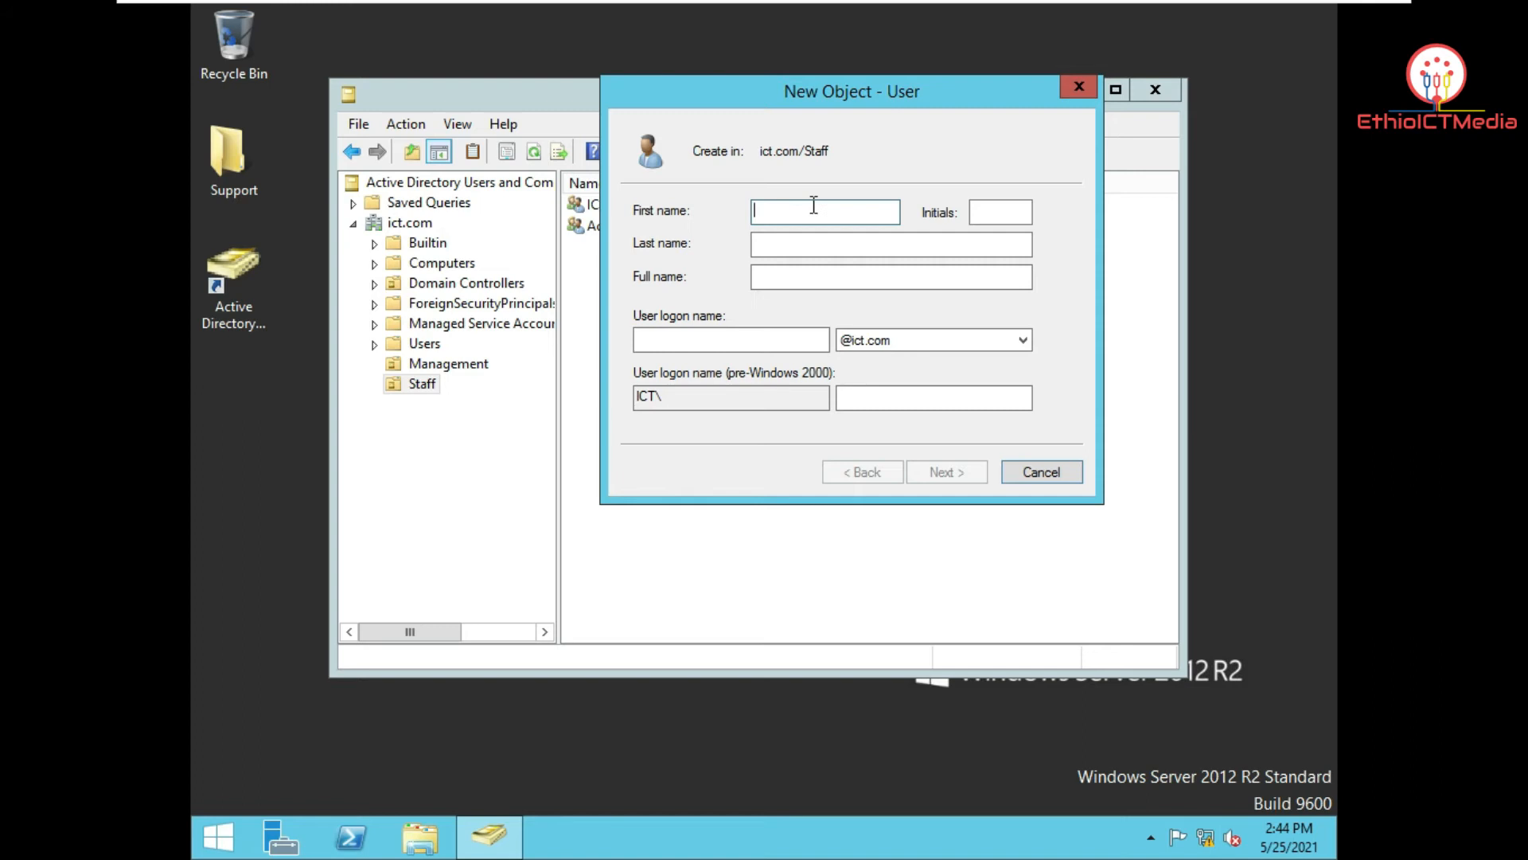
type("Mahilet")
left_click(677, 341)
type("mahilet")
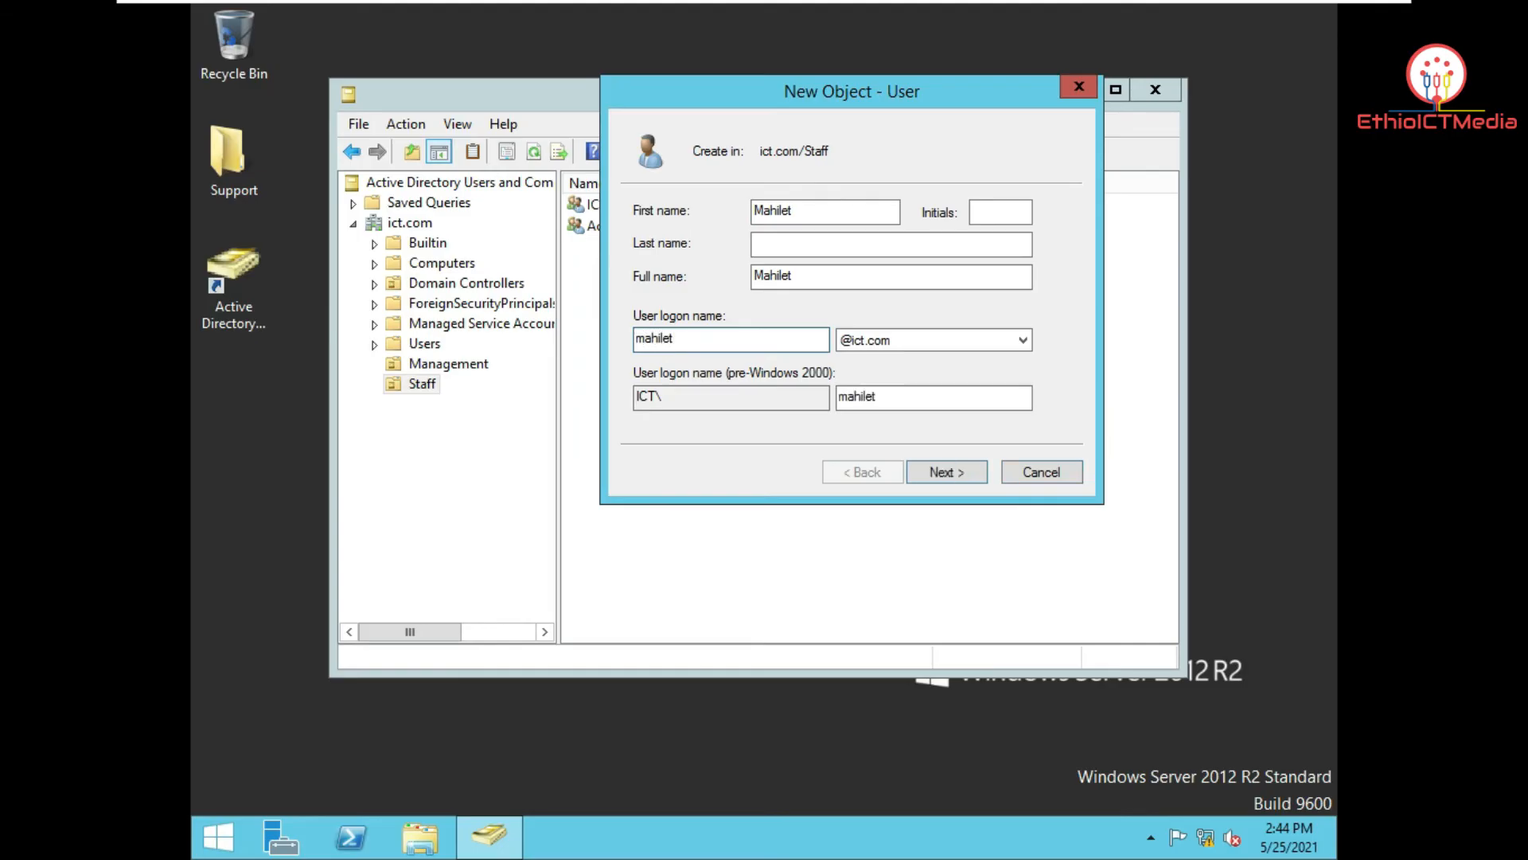
key("Return")
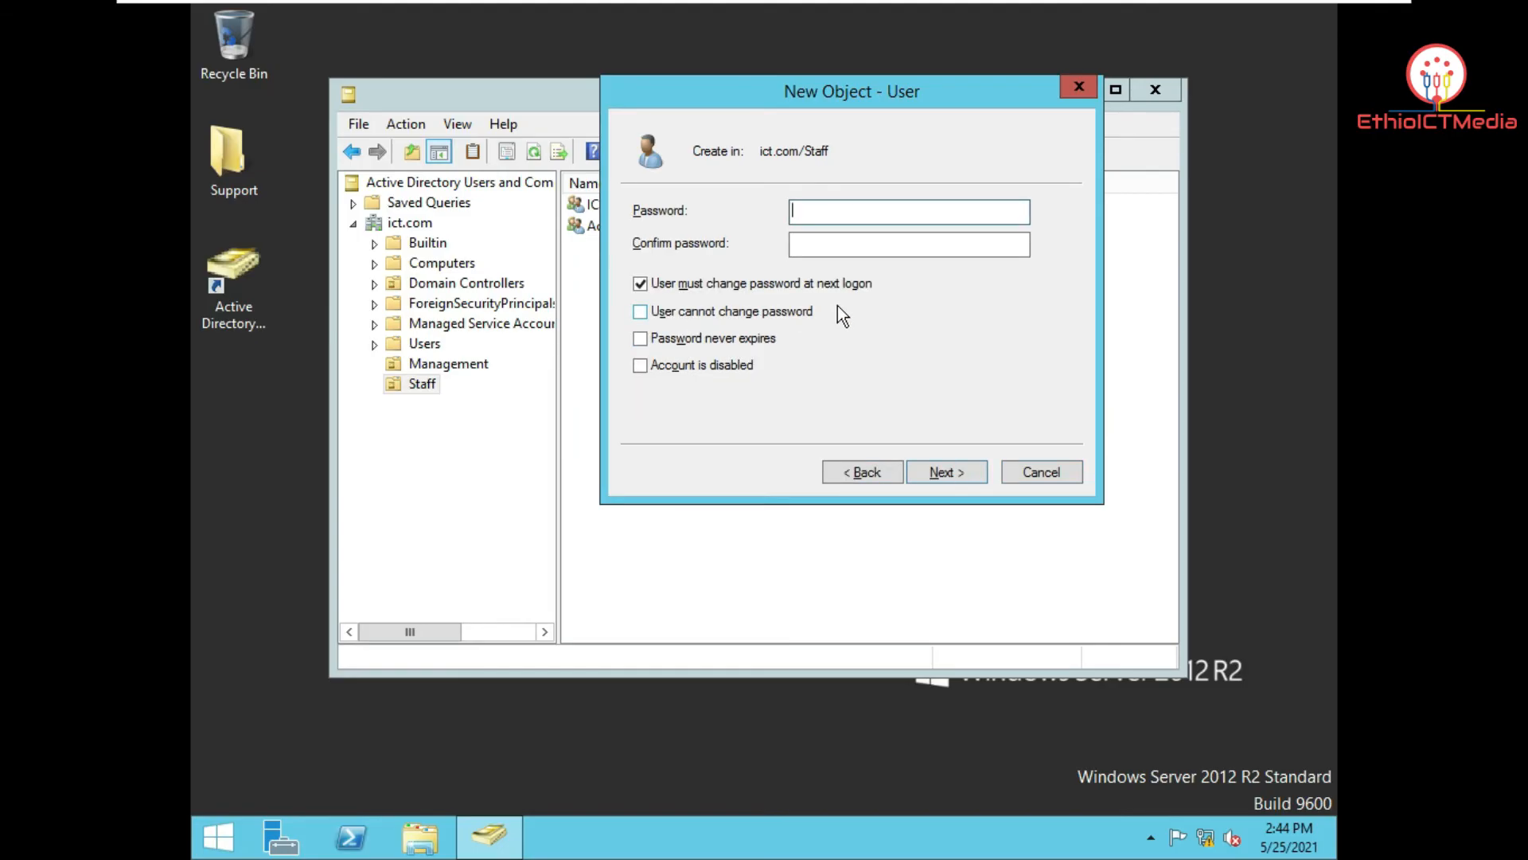
Step: Enter the password, clear must-change, tick user-cannot-change-password, and finish the account
type("•••••••")
key("Tab")
type("•••••••")
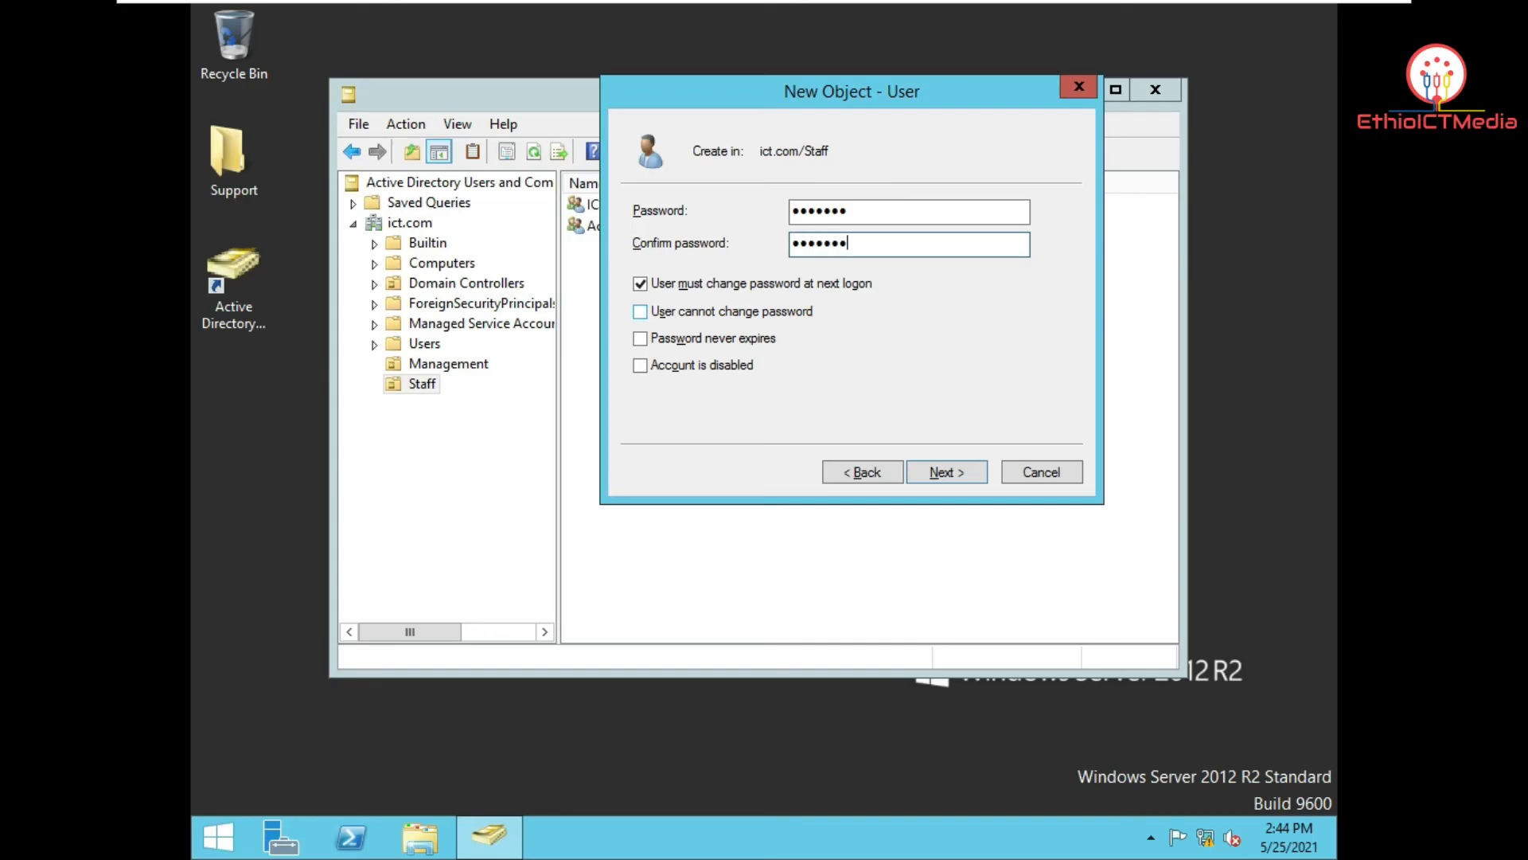
left_click(678, 280)
left_click(690, 317)
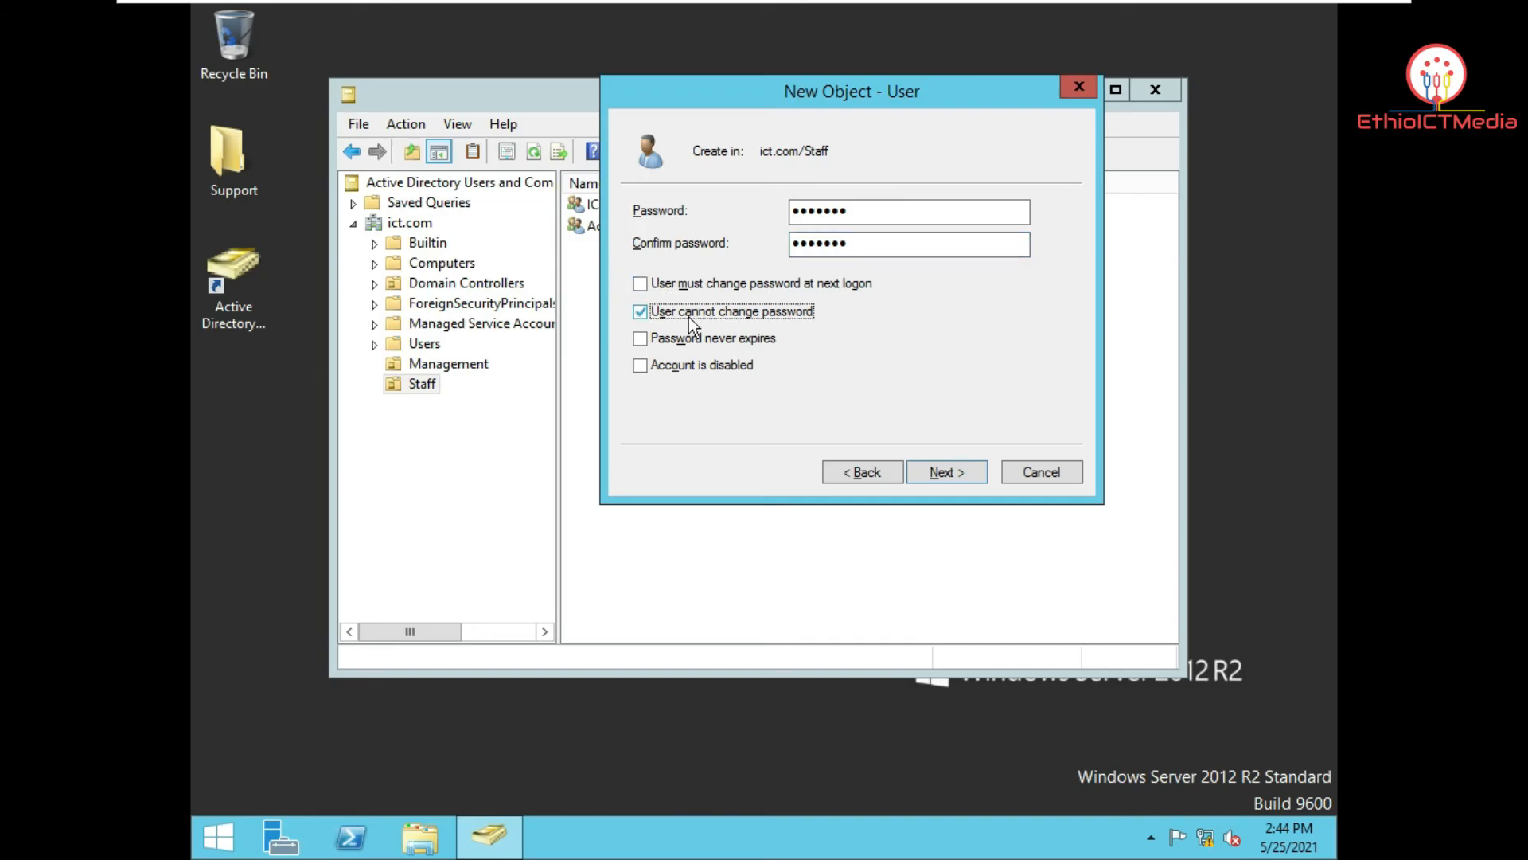
left_click(961, 472)
left_click(961, 472)
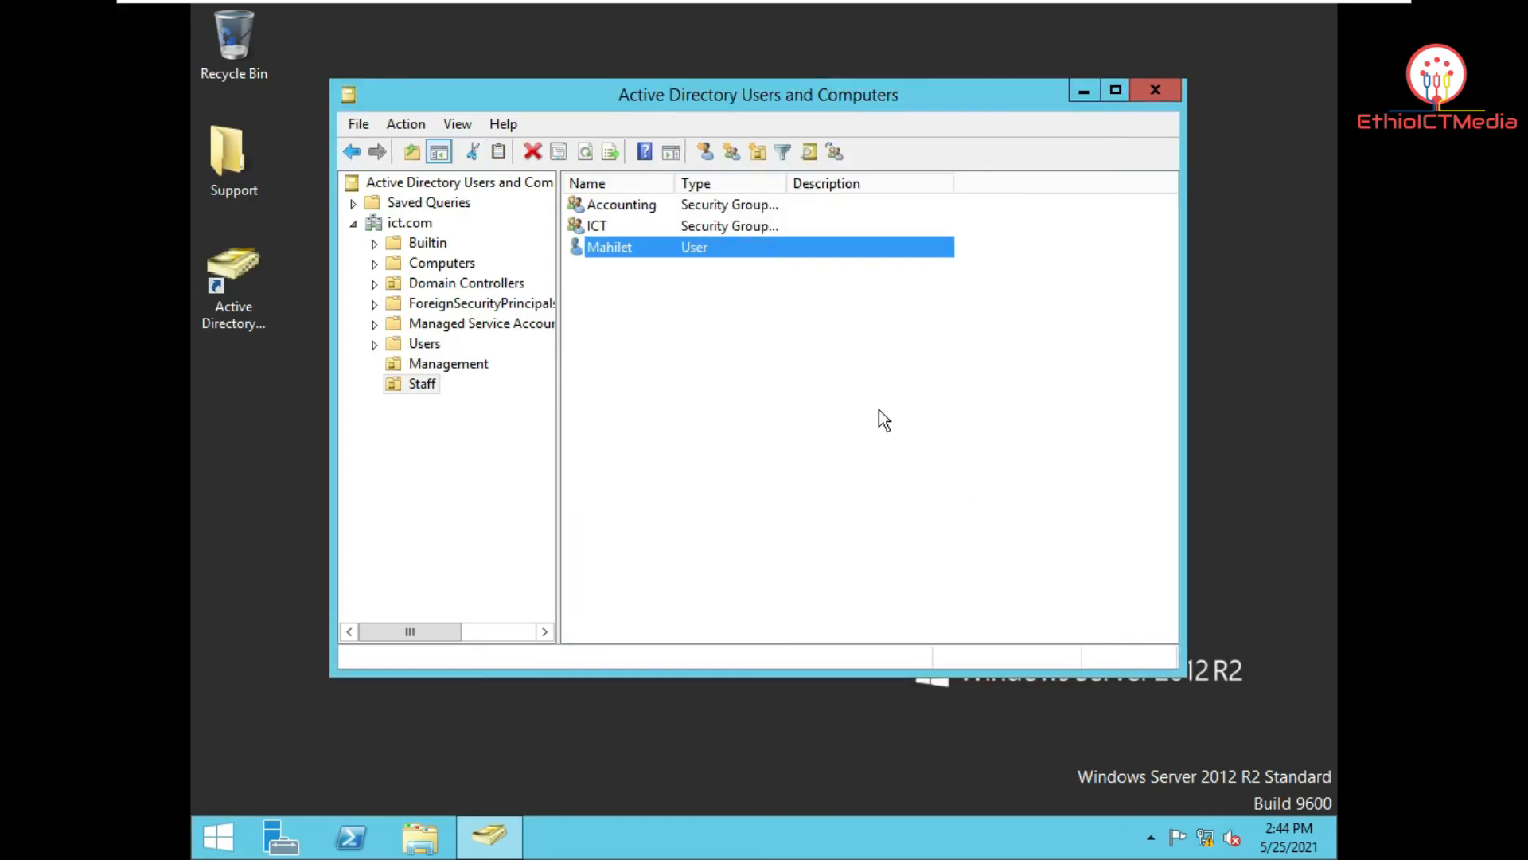
Step: Start another new user in the Staff OU with the user's first name and logon name
right_click(642, 302)
mouse_move(734, 389)
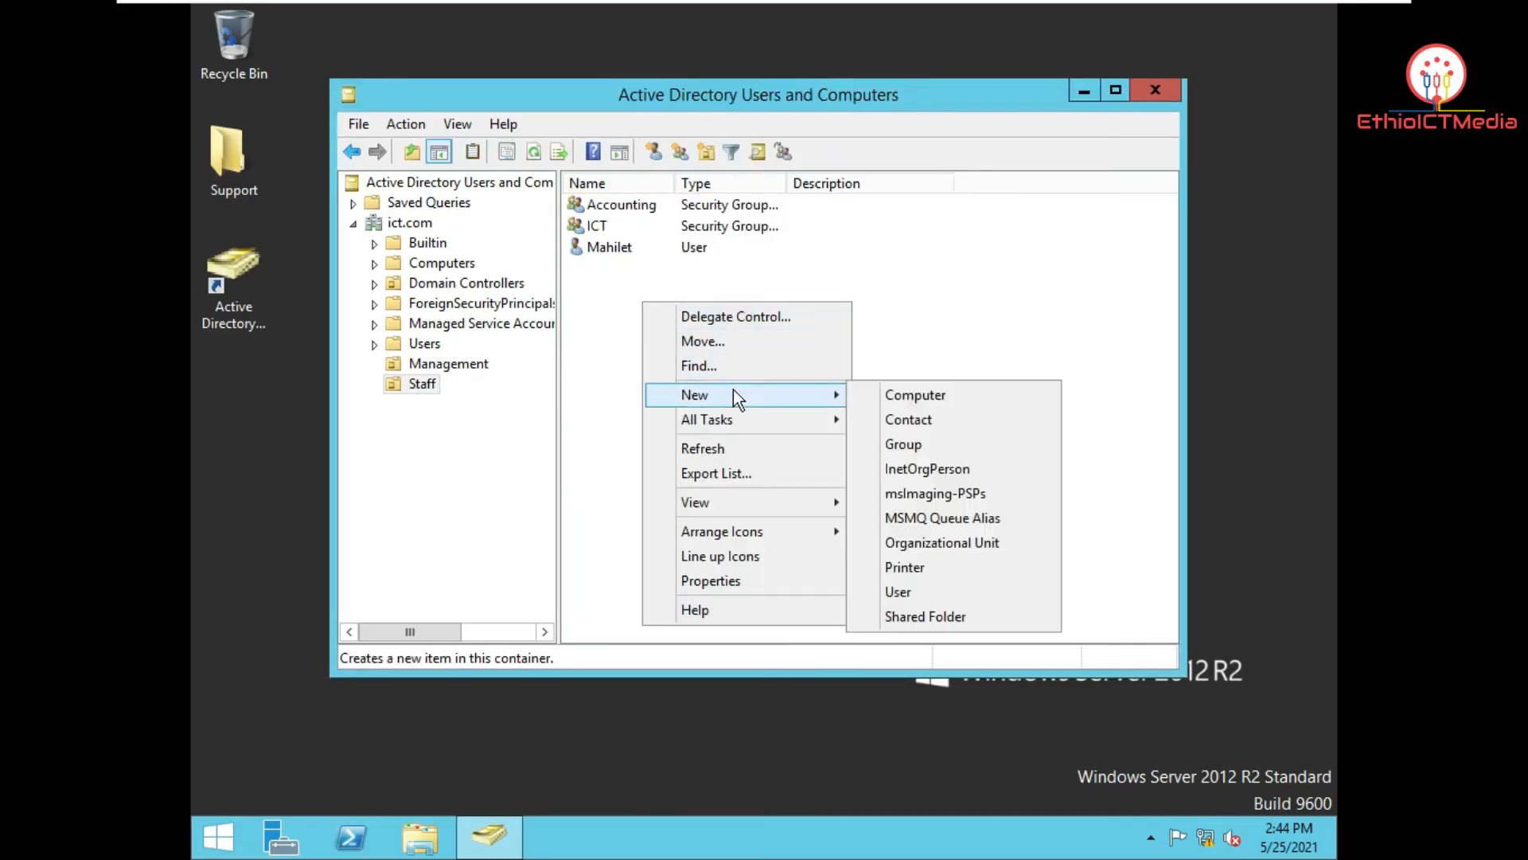
left_click(931, 590)
type("Mes")
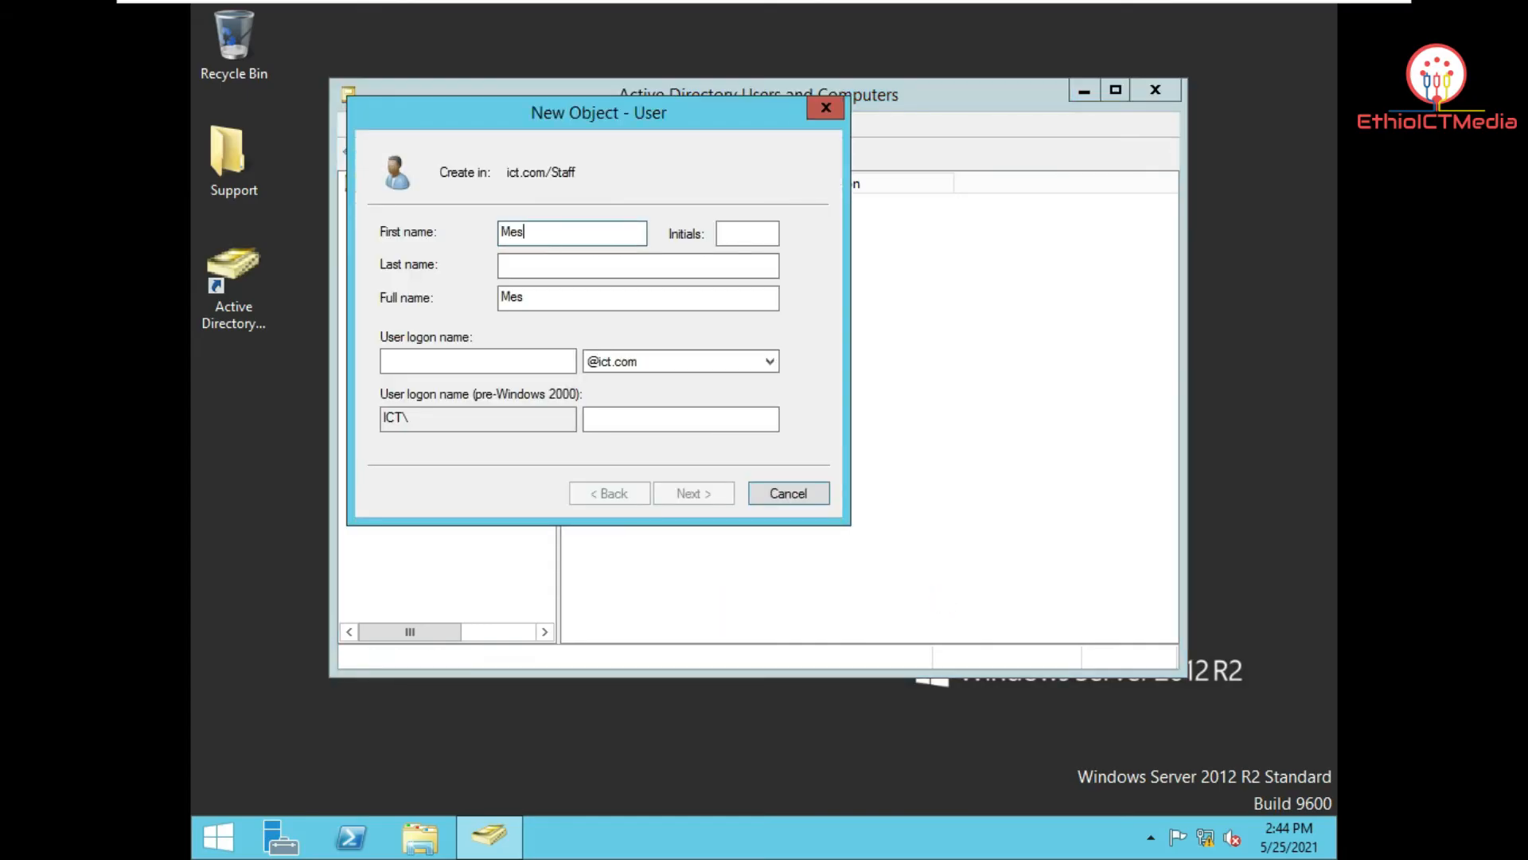
type("fin")
key("Tab")
key("Tab")
key("Tab")
key("Tab")
type("Mesfine")
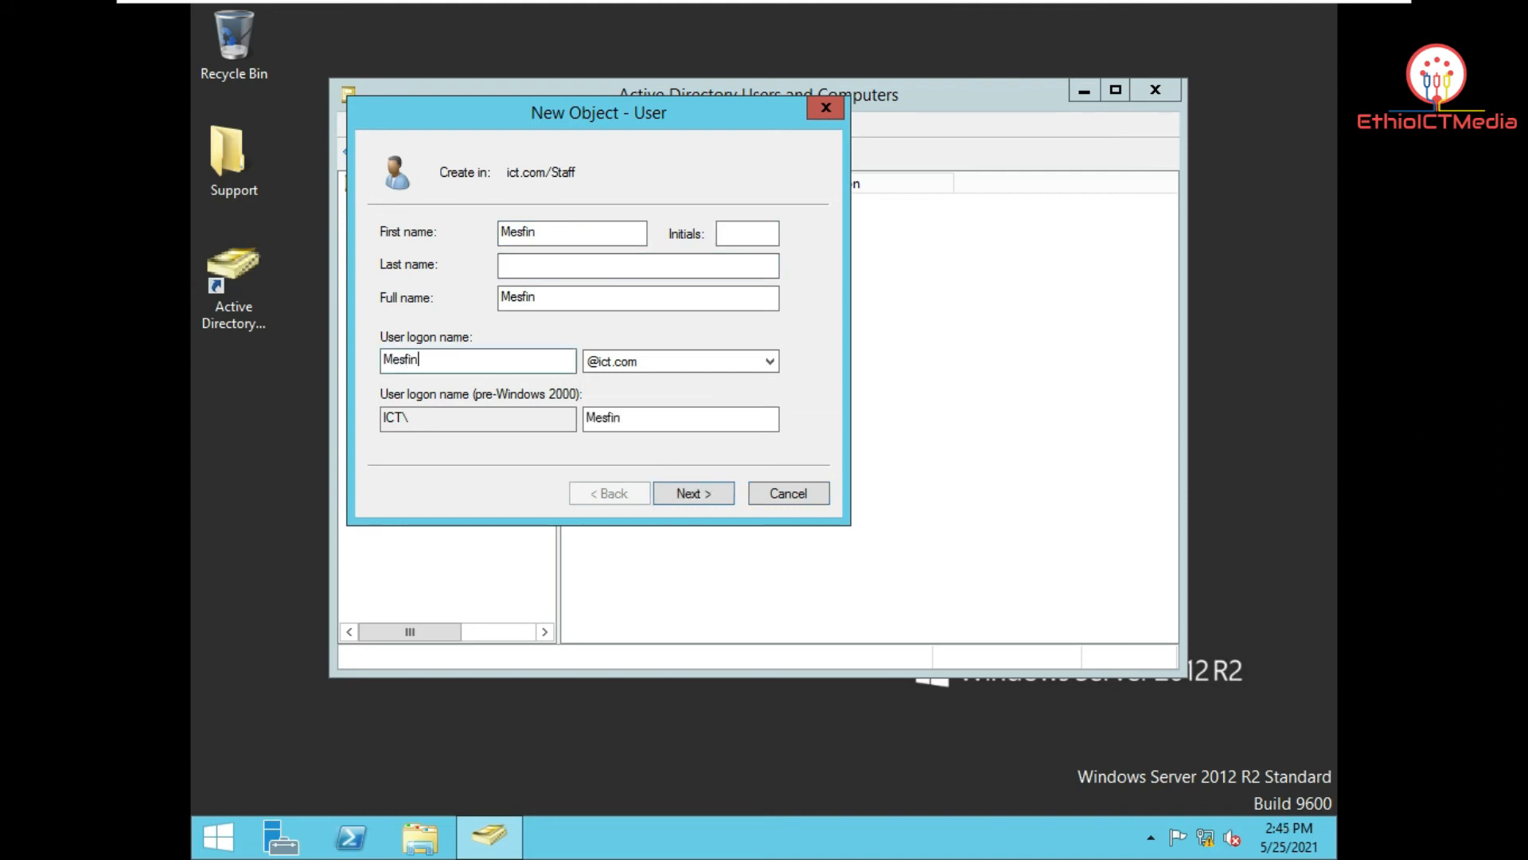
left_click(703, 491)
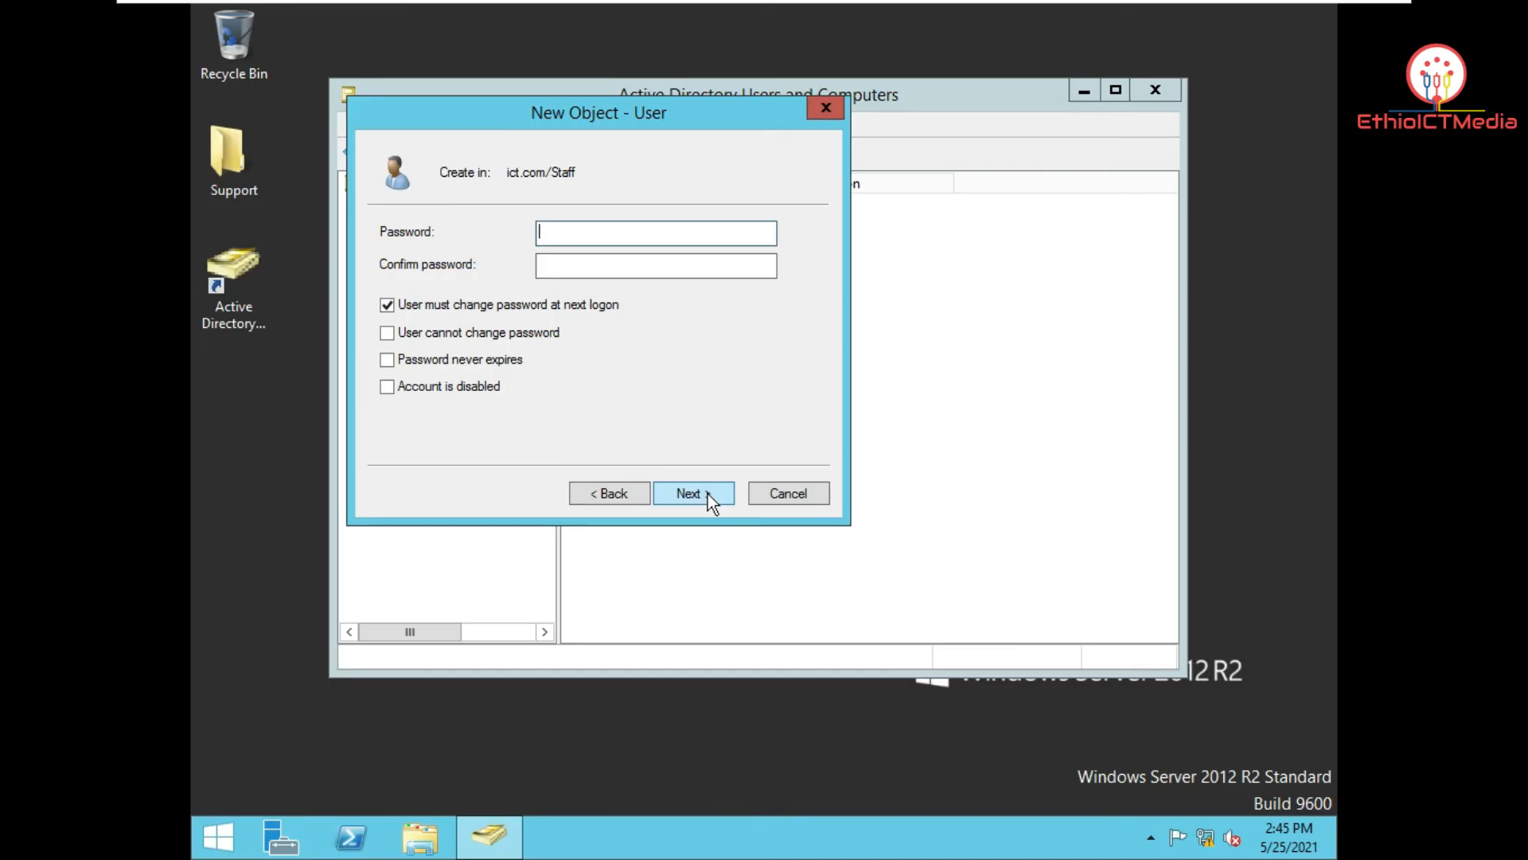
Step: Clear must-change, tick user-cannot-change-password, enter the password twice, and finish
left_click(522, 308)
left_click(537, 333)
left_click(619, 237)
type("•••••••")
key("Tab")
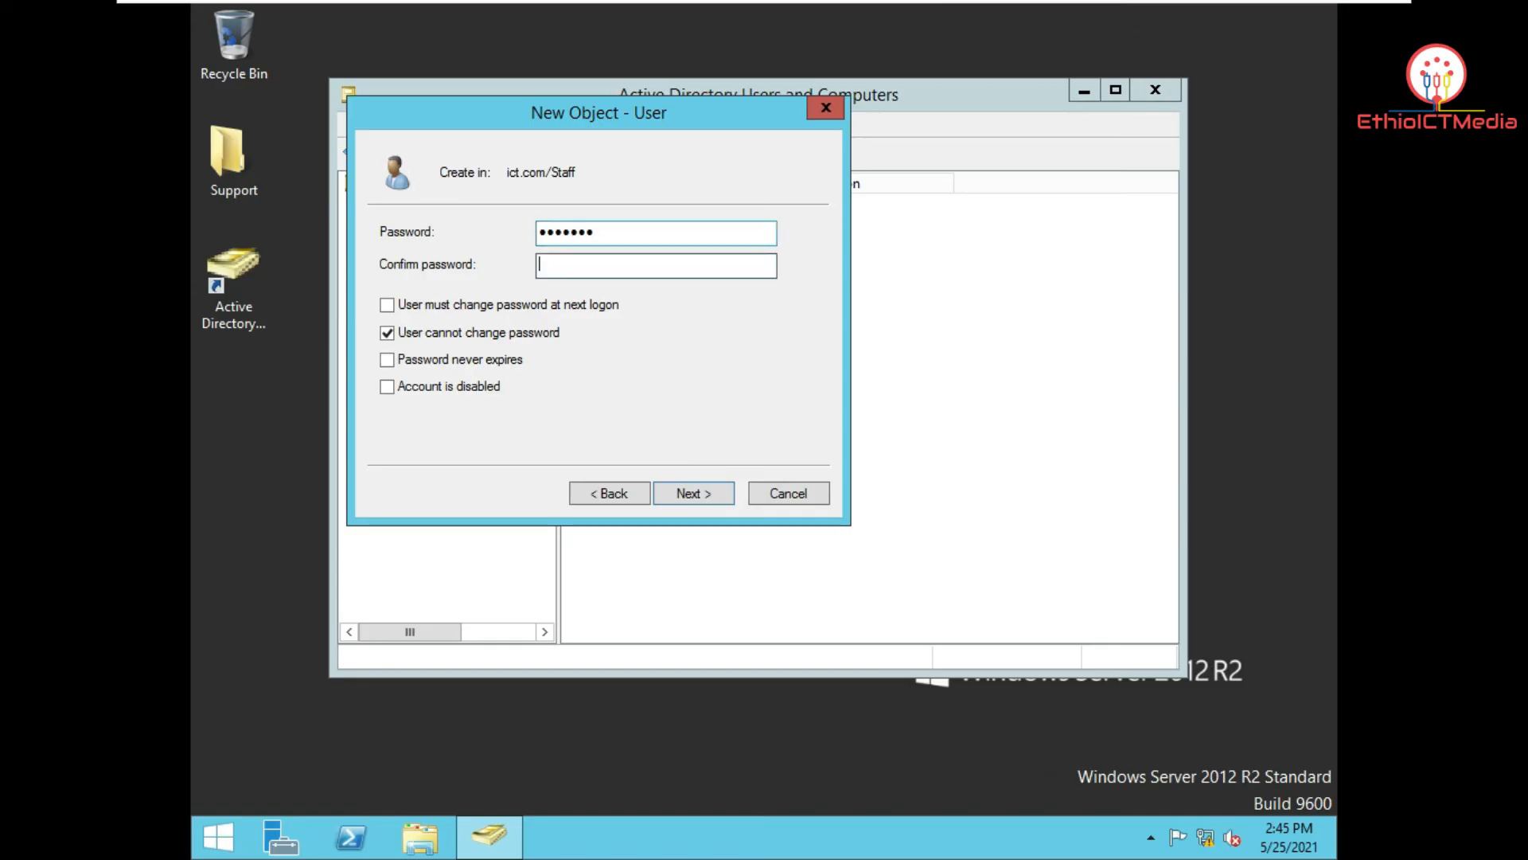
type("•••••••")
left_click(717, 503)
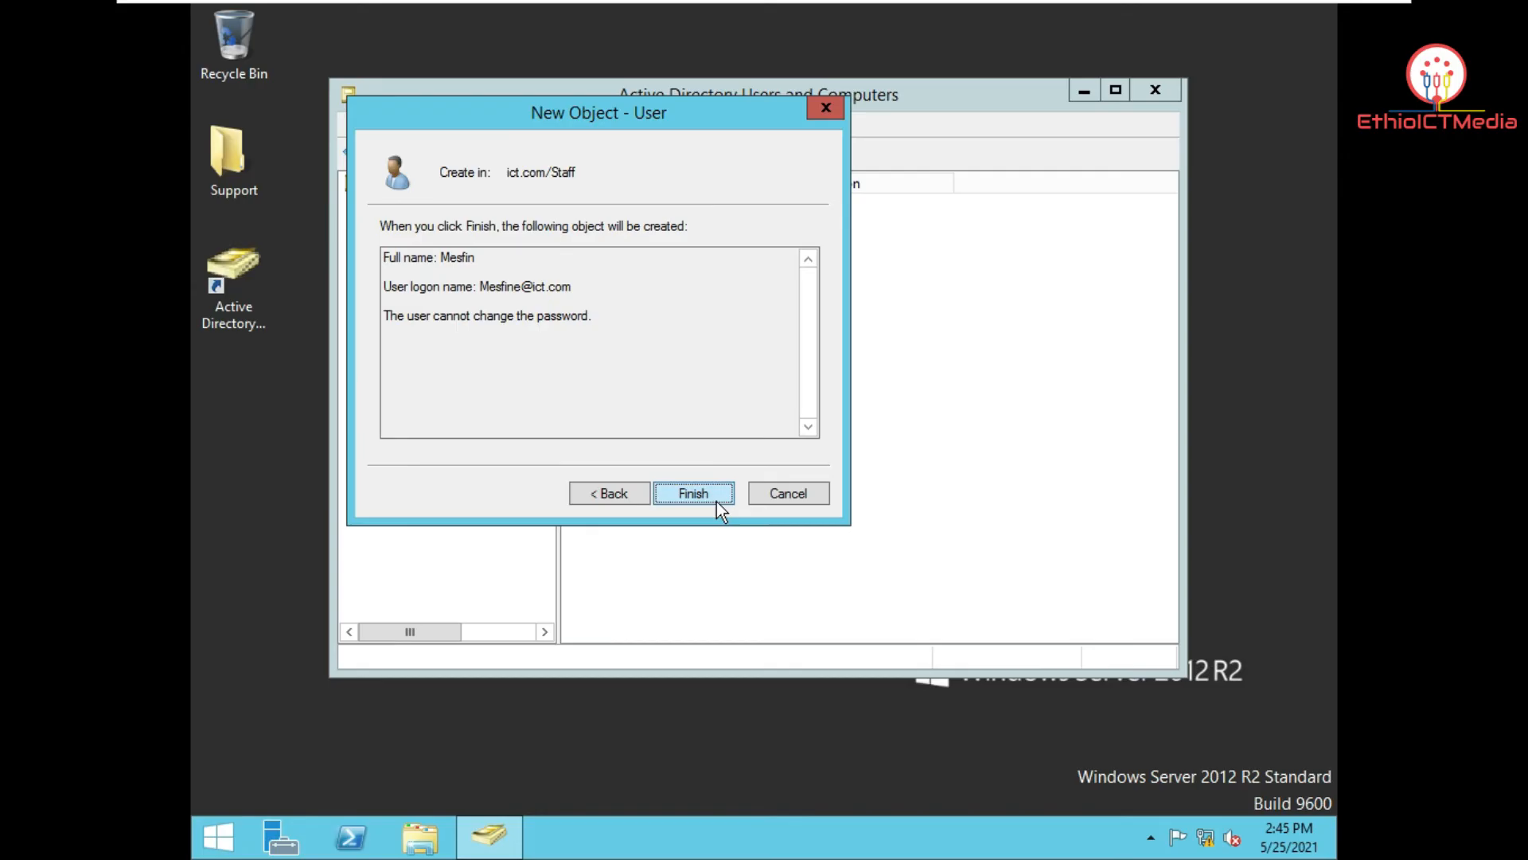
left_click(717, 503)
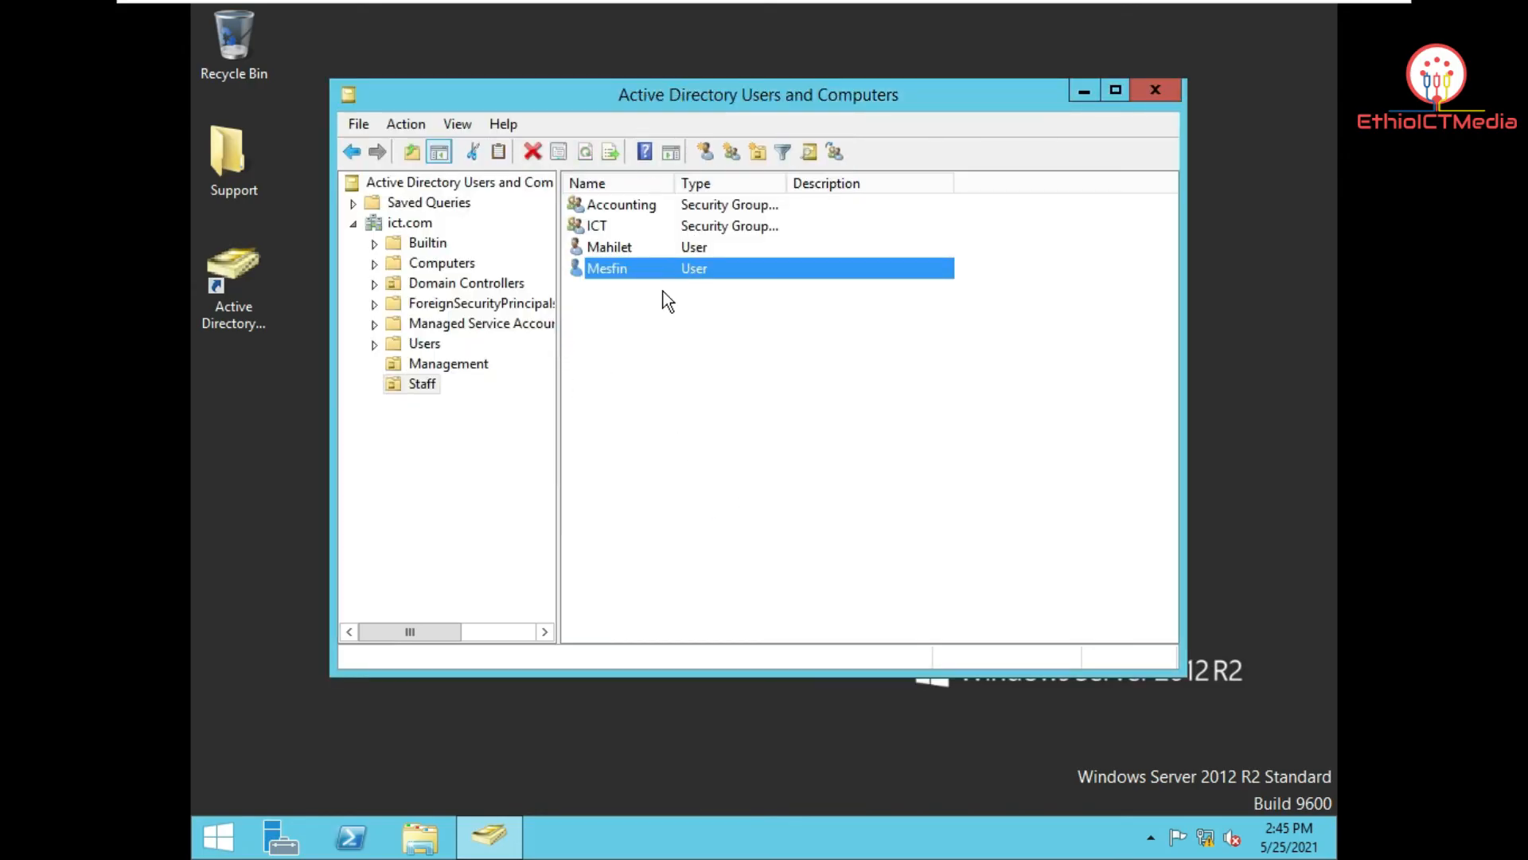
Step: Add the Staff user matching 'me' to the Accounting group's members and close it
double_click(656, 204)
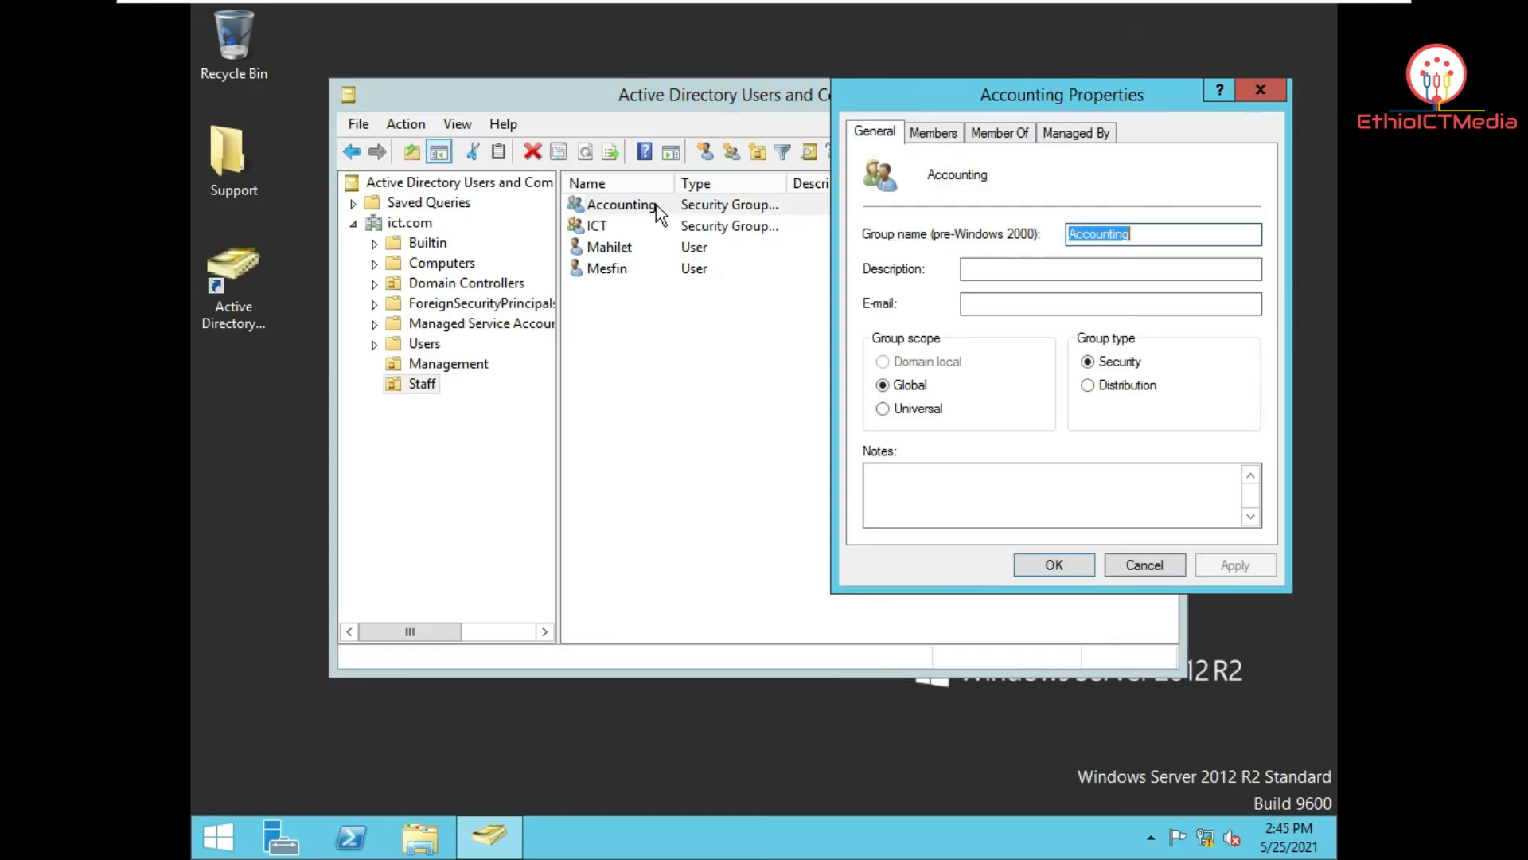
left_click(935, 133)
left_click(928, 493)
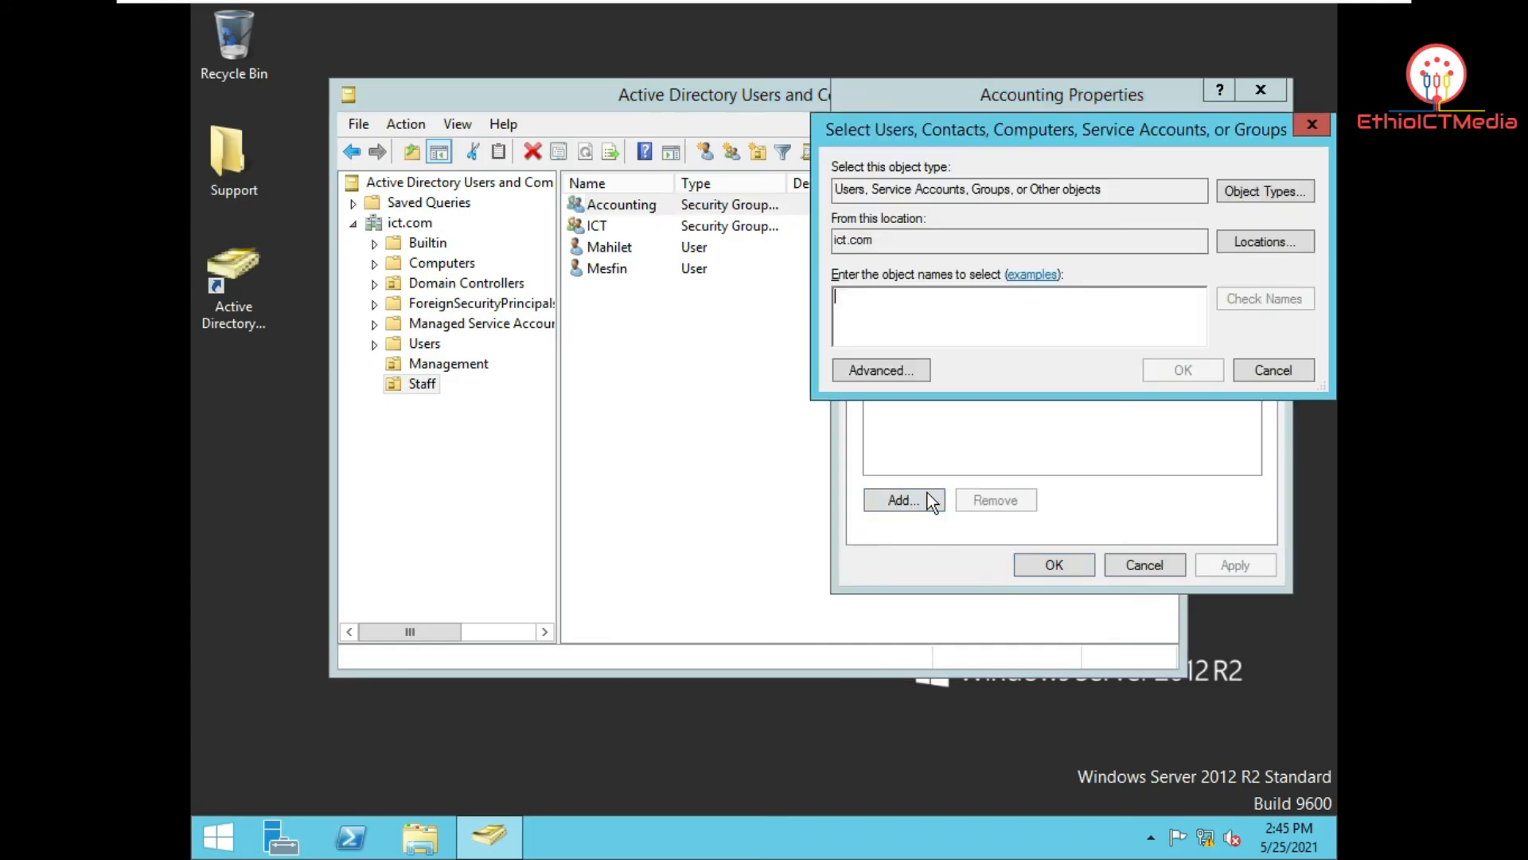
type("me")
left_click(1247, 297)
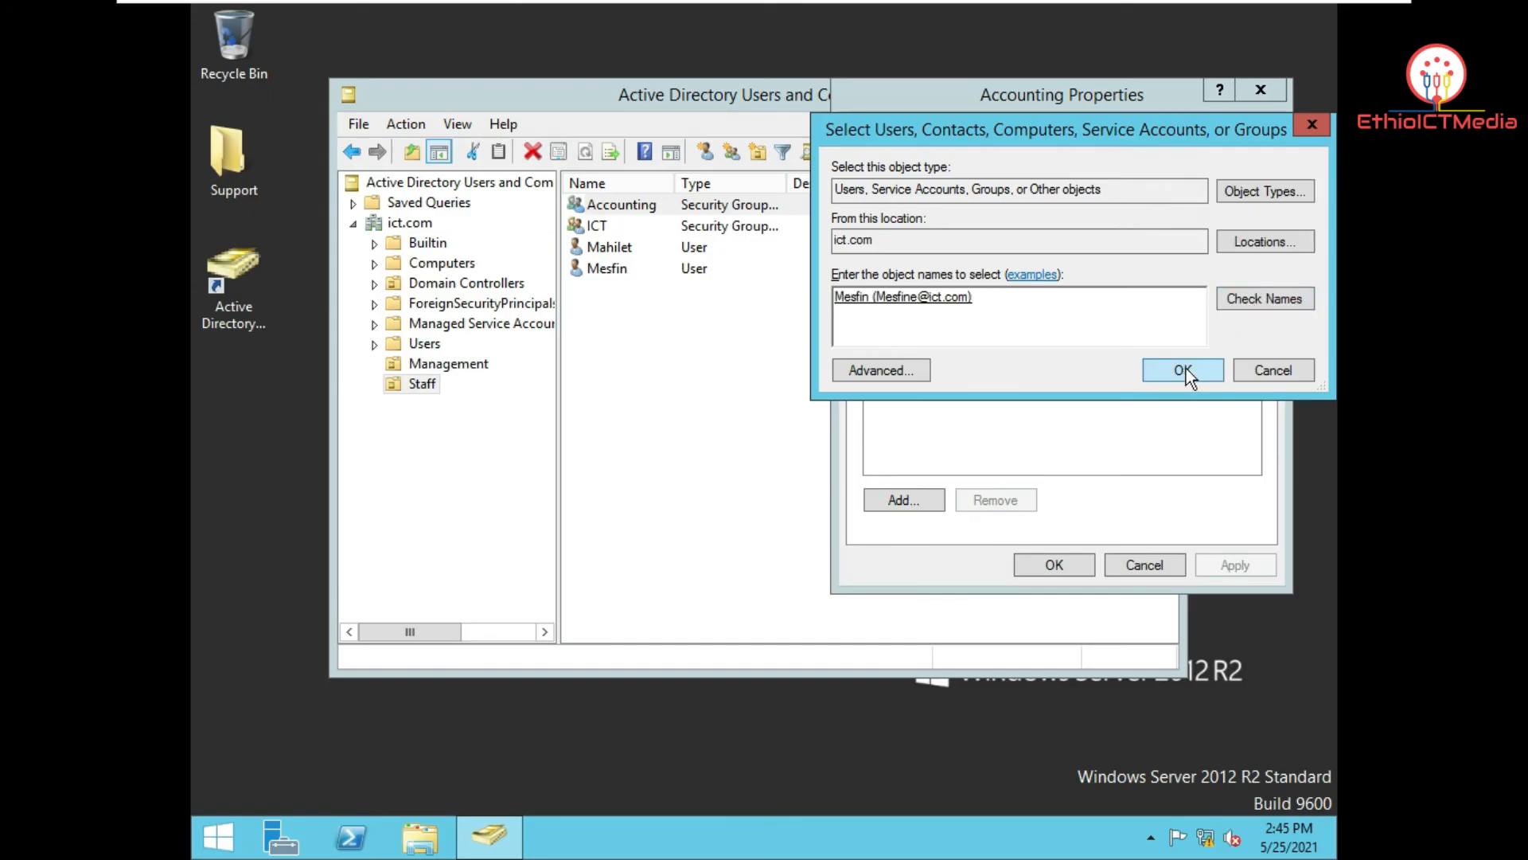
left_click(1186, 370)
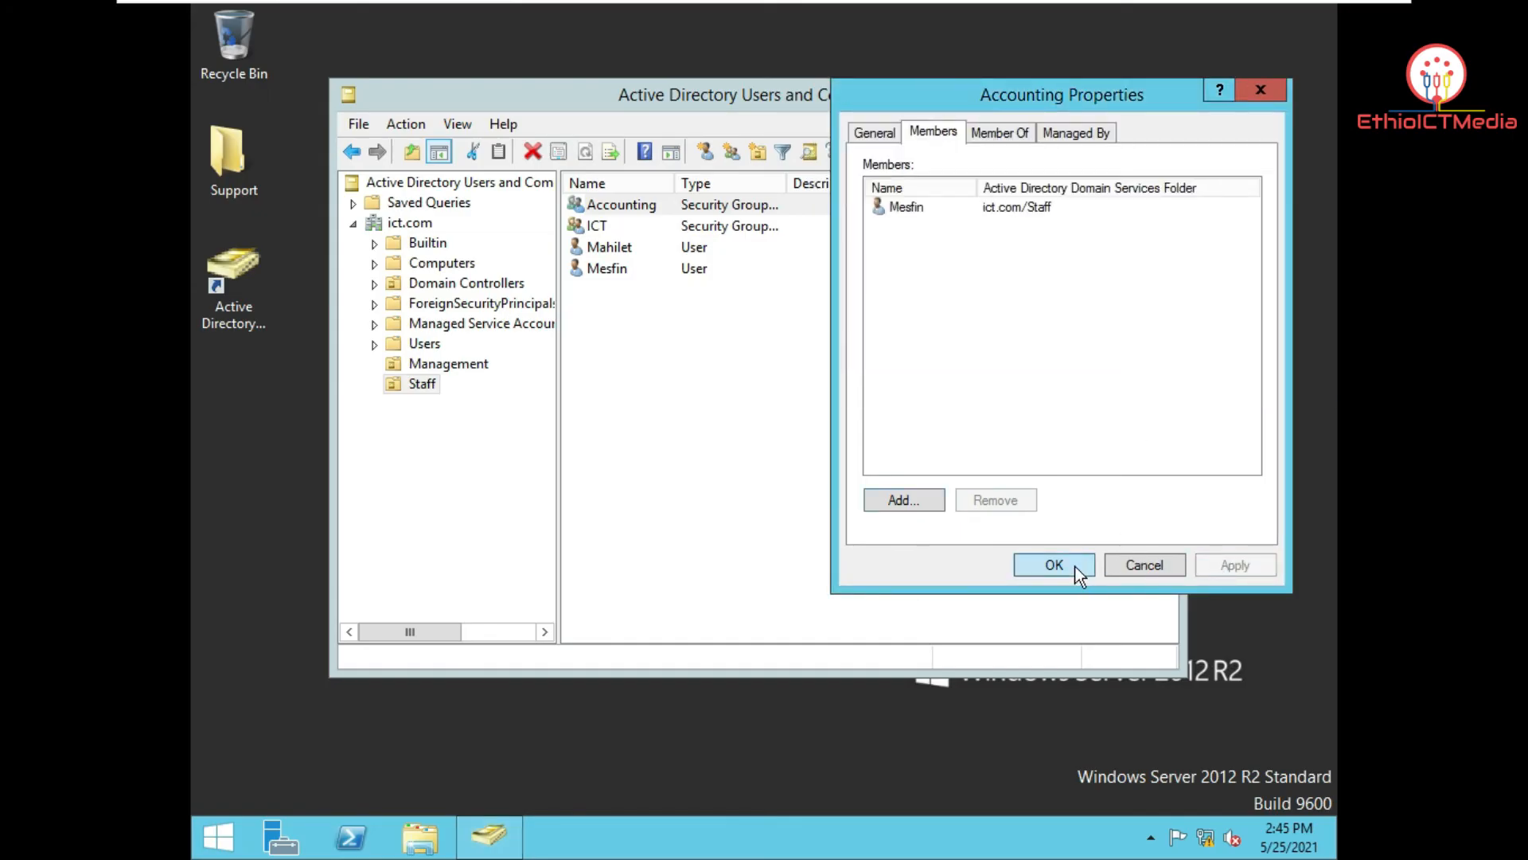
left_click(1078, 570)
Step: Add the Staff user matching 'mah' to the ICT group's members and save
left_click(605, 224)
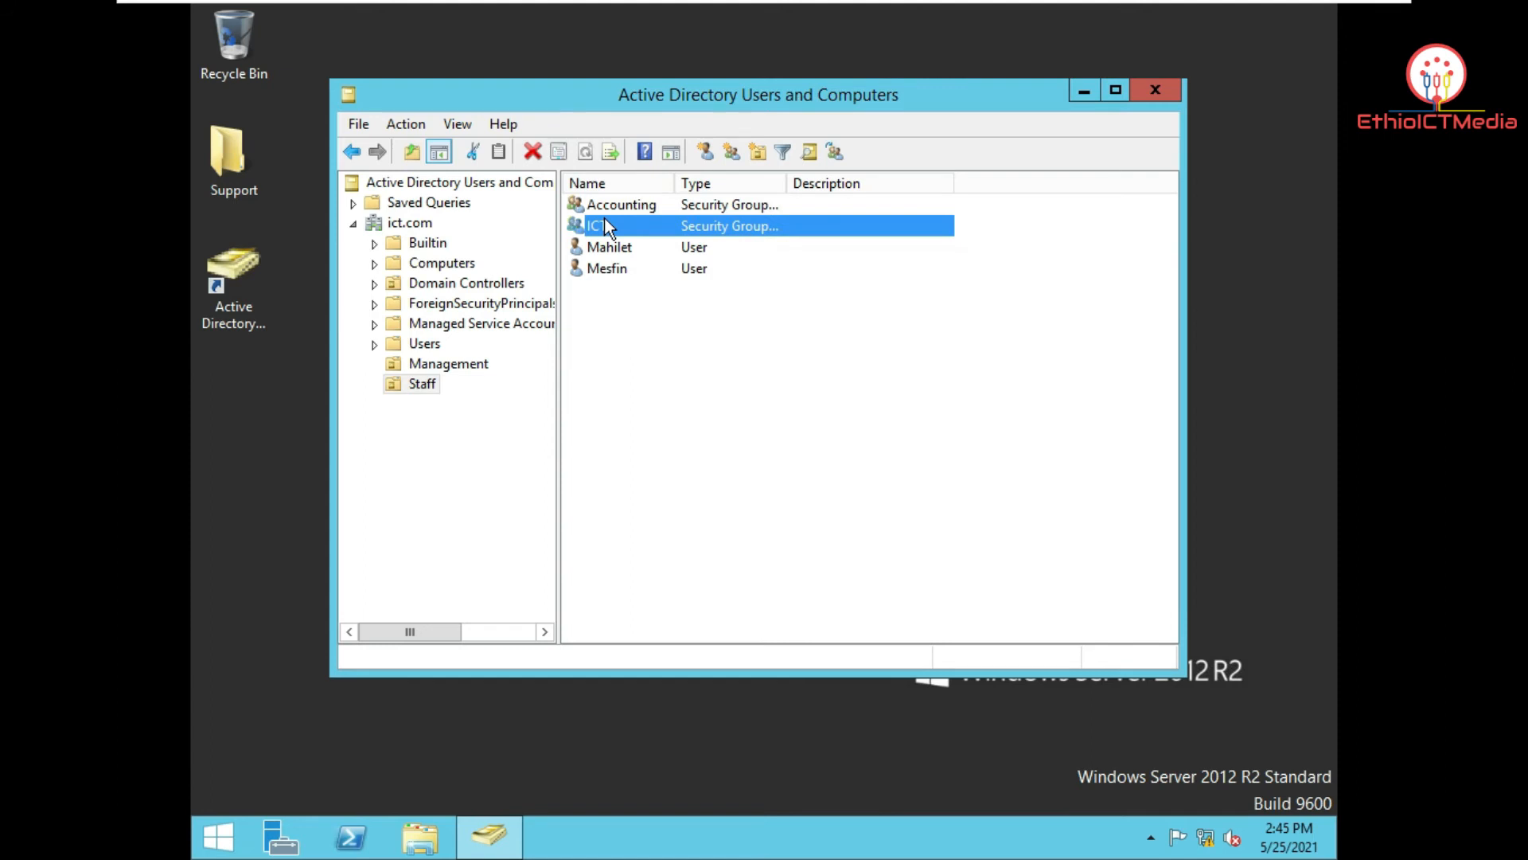
double_click(604, 226)
left_click(954, 137)
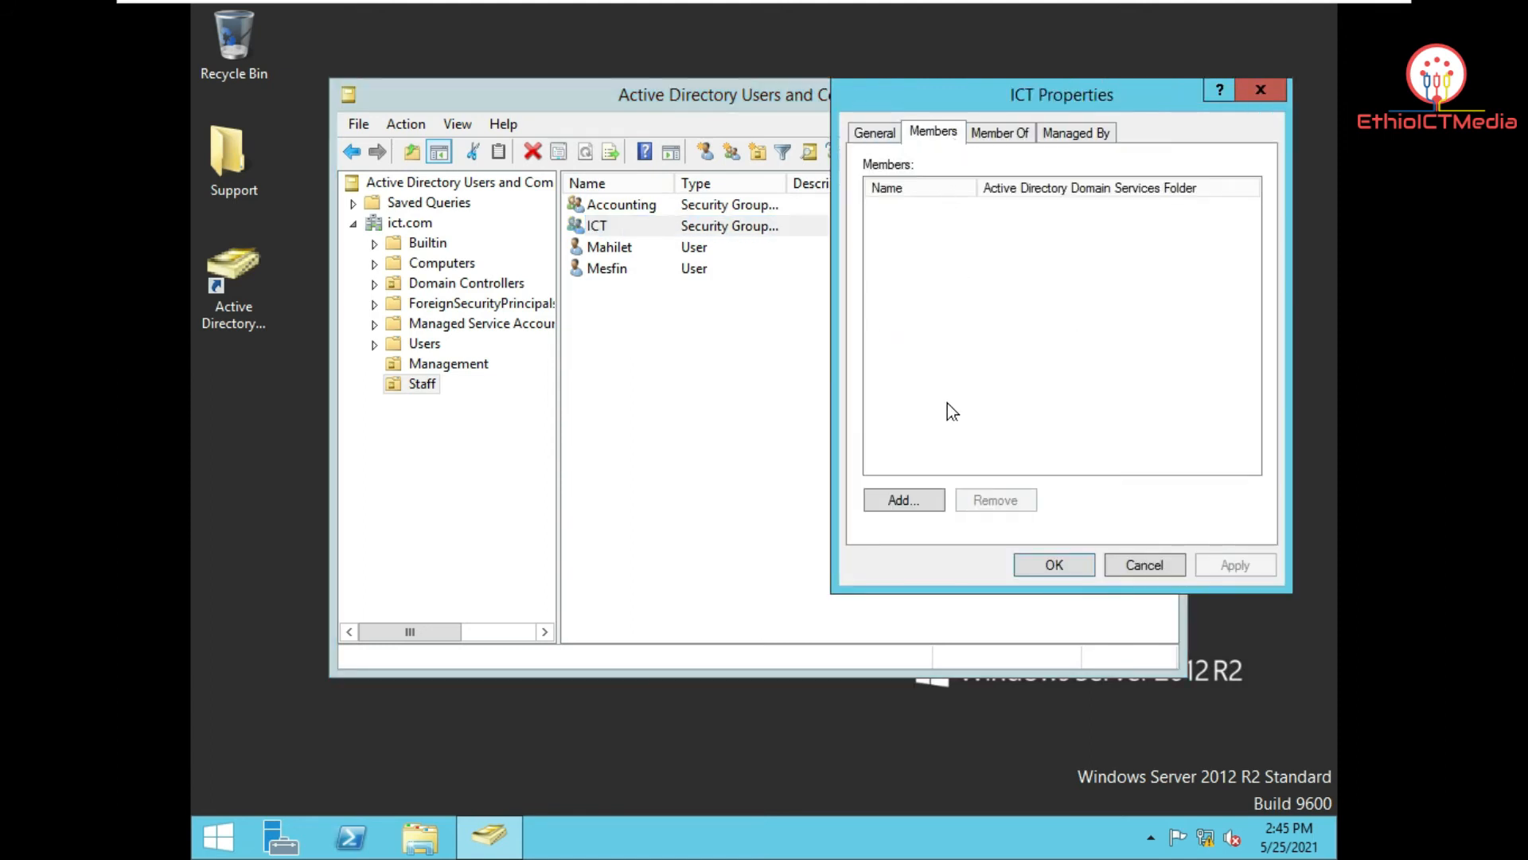
left_click(921, 496)
type("mah")
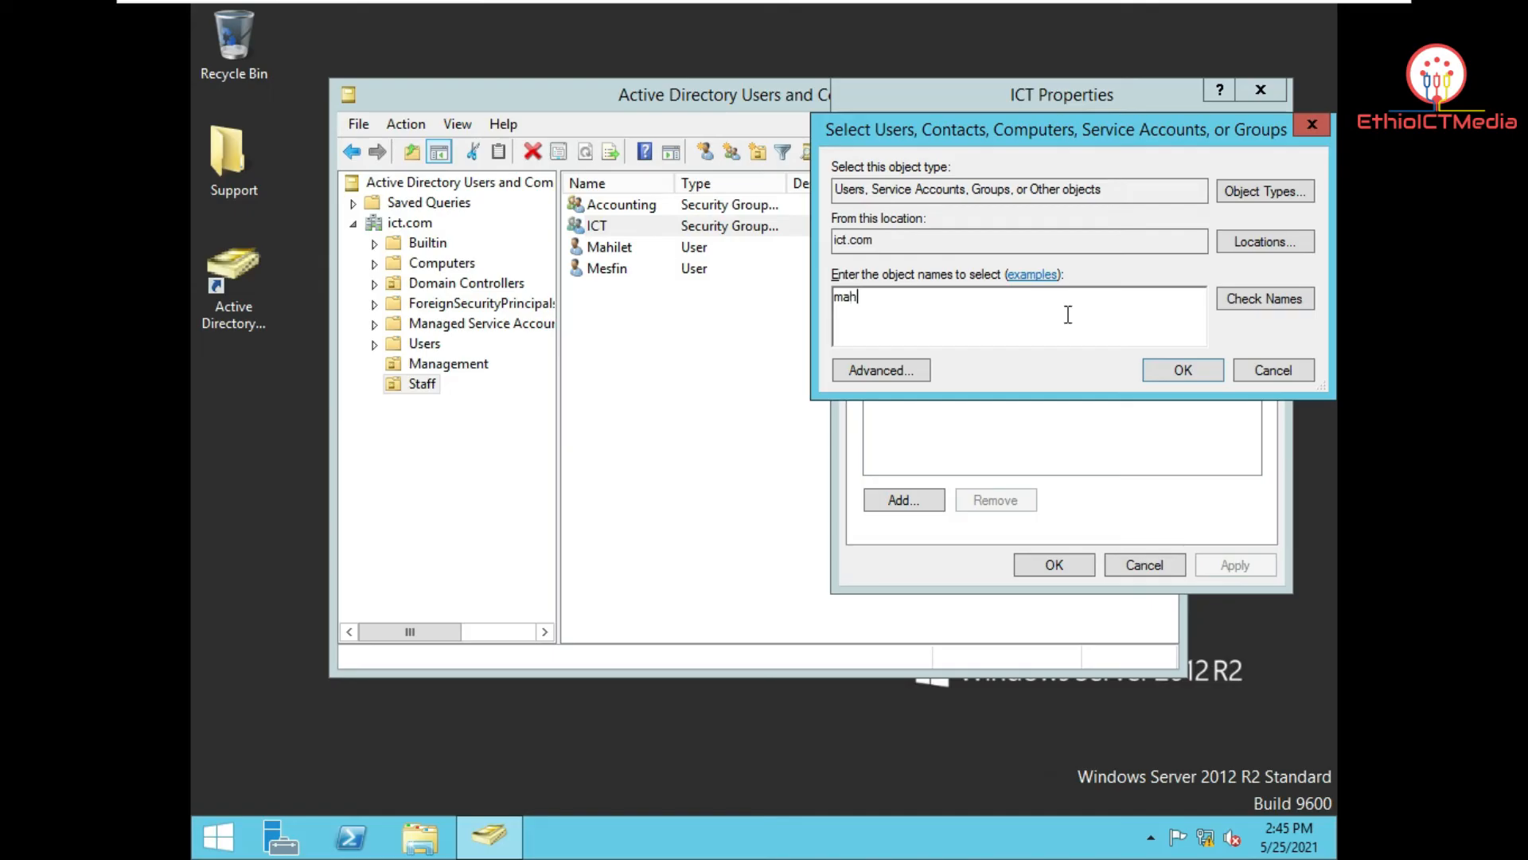
left_click(1267, 299)
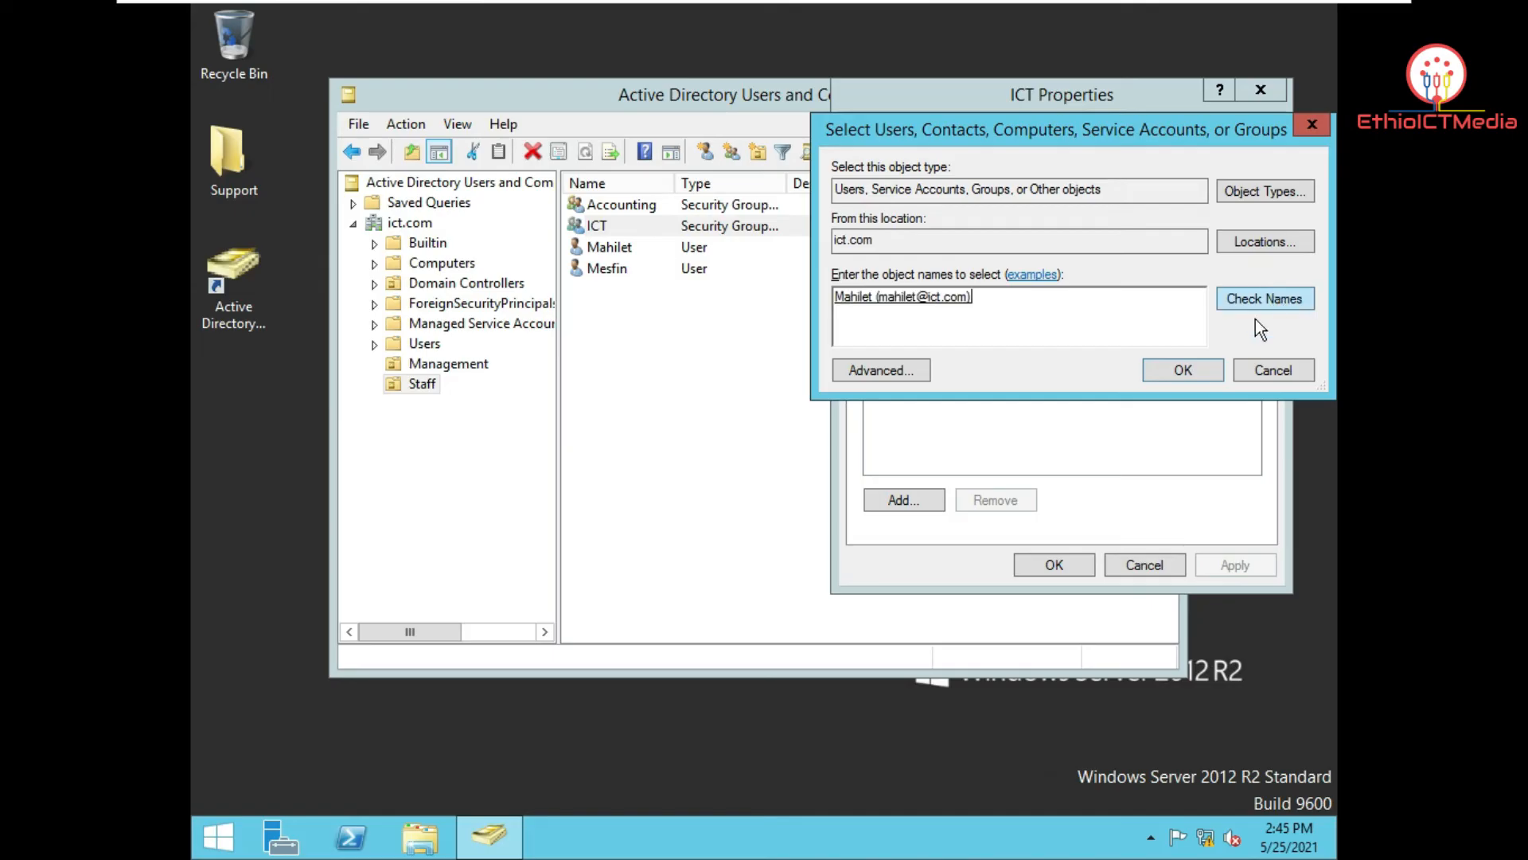
left_click(1199, 373)
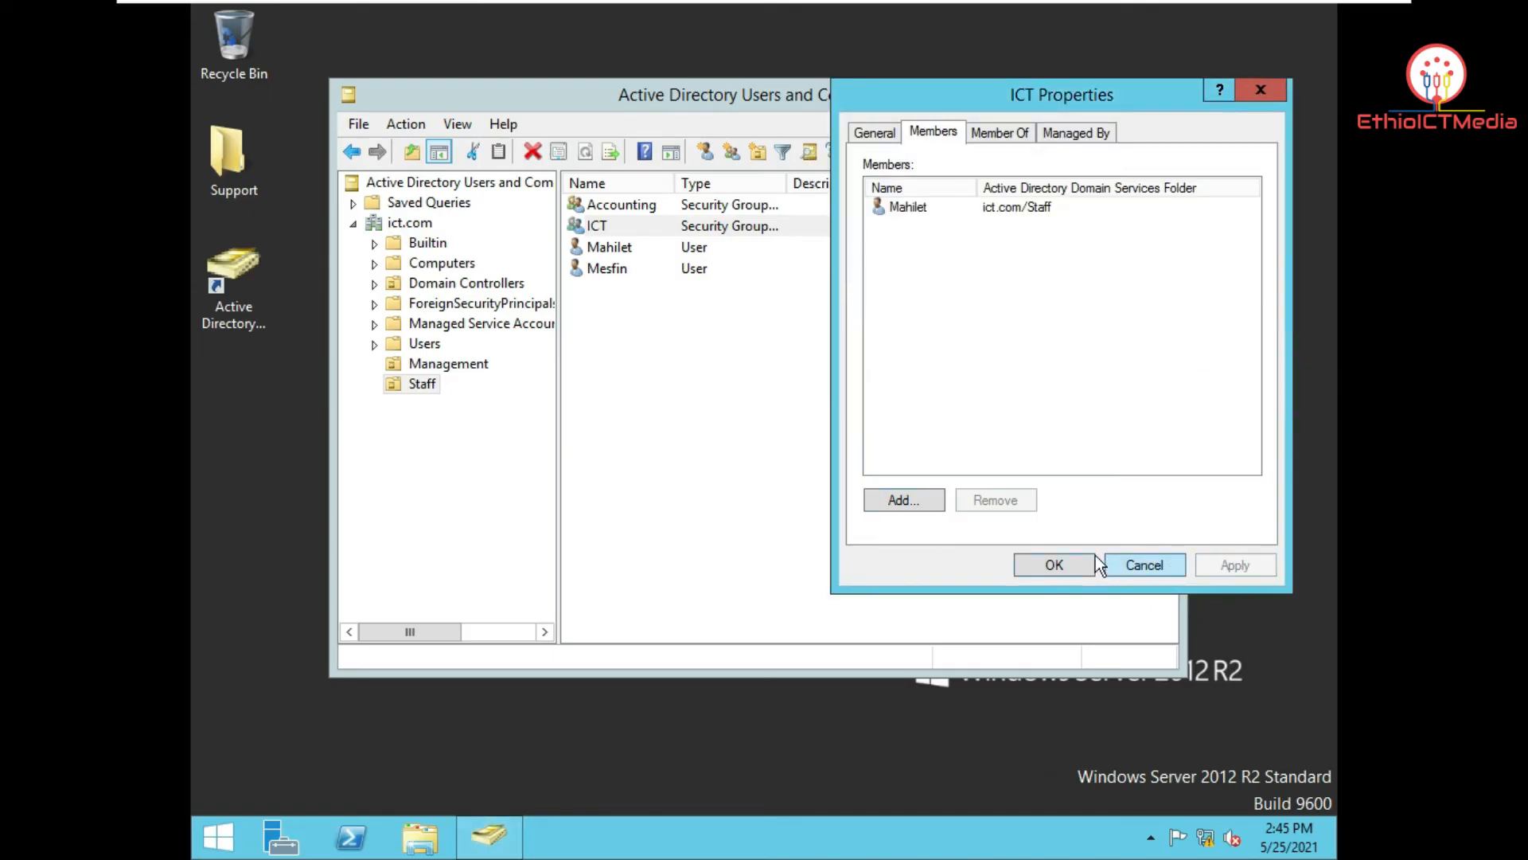
left_click(1063, 566)
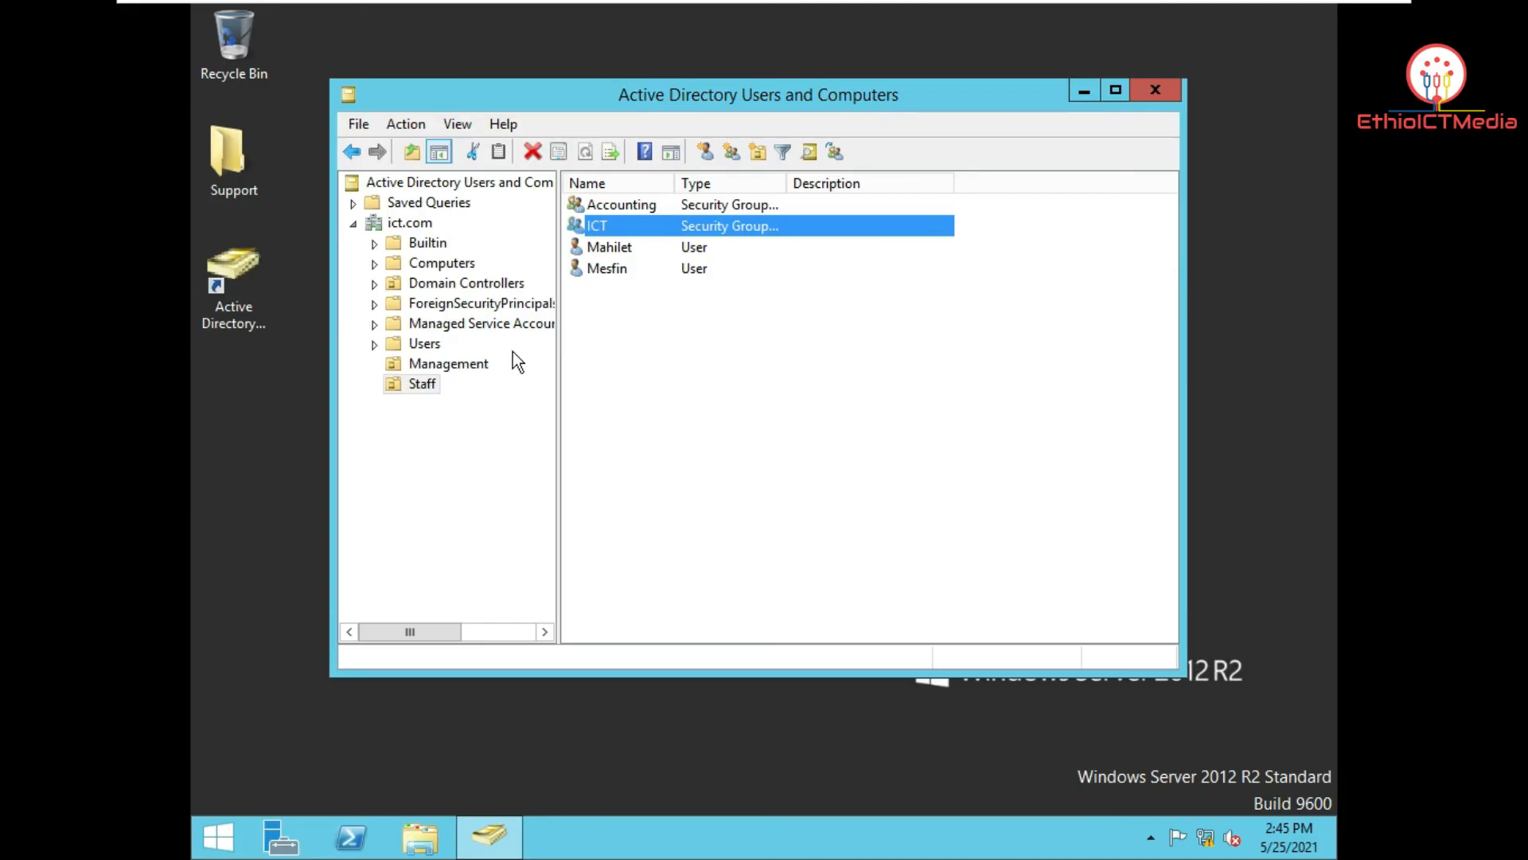
left_click(458, 368)
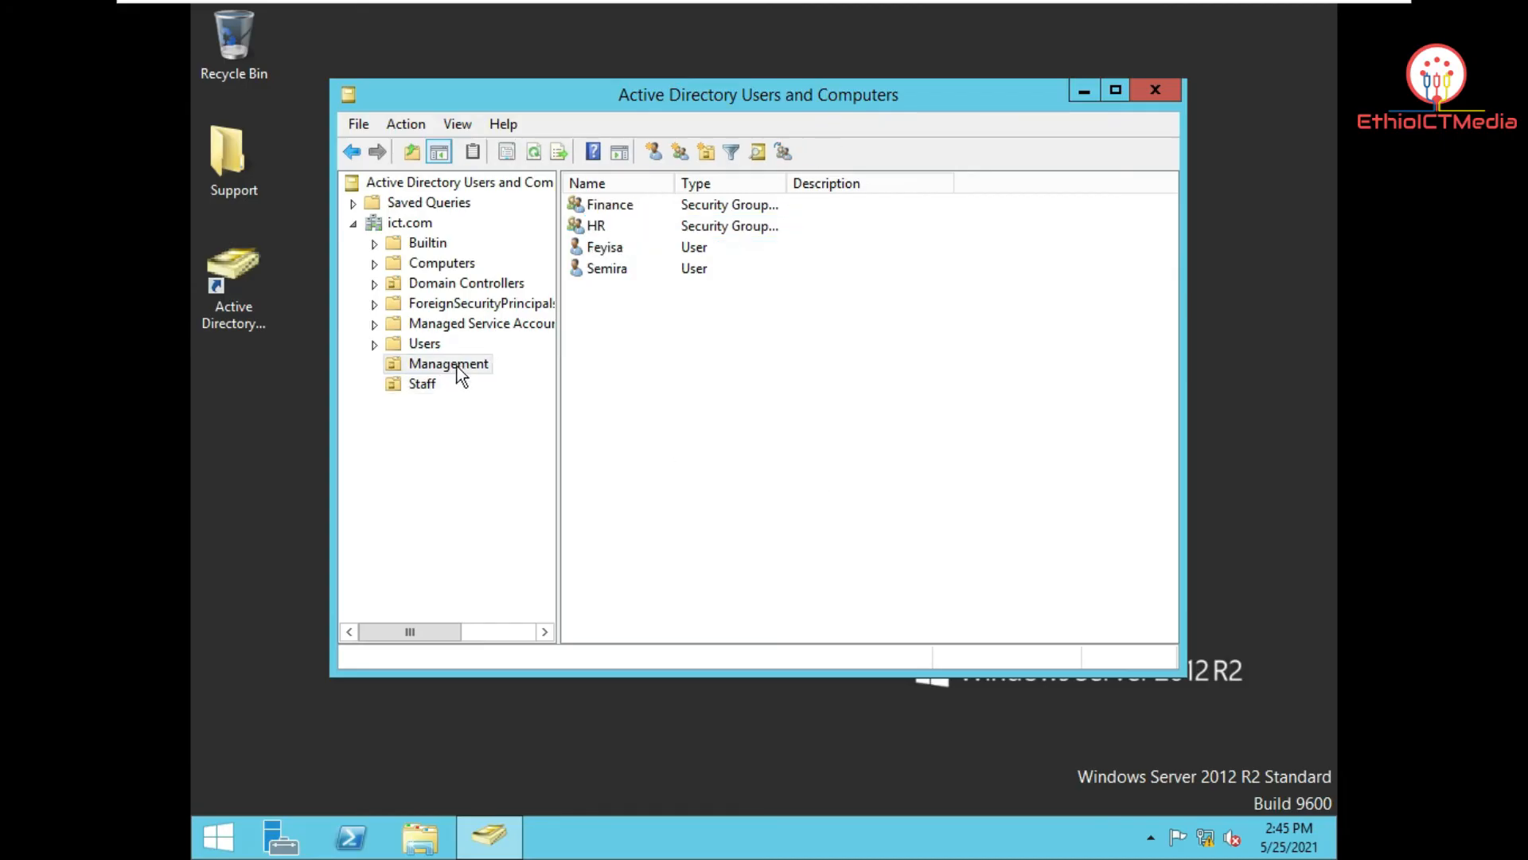
left_click(430, 386)
left_click(468, 365)
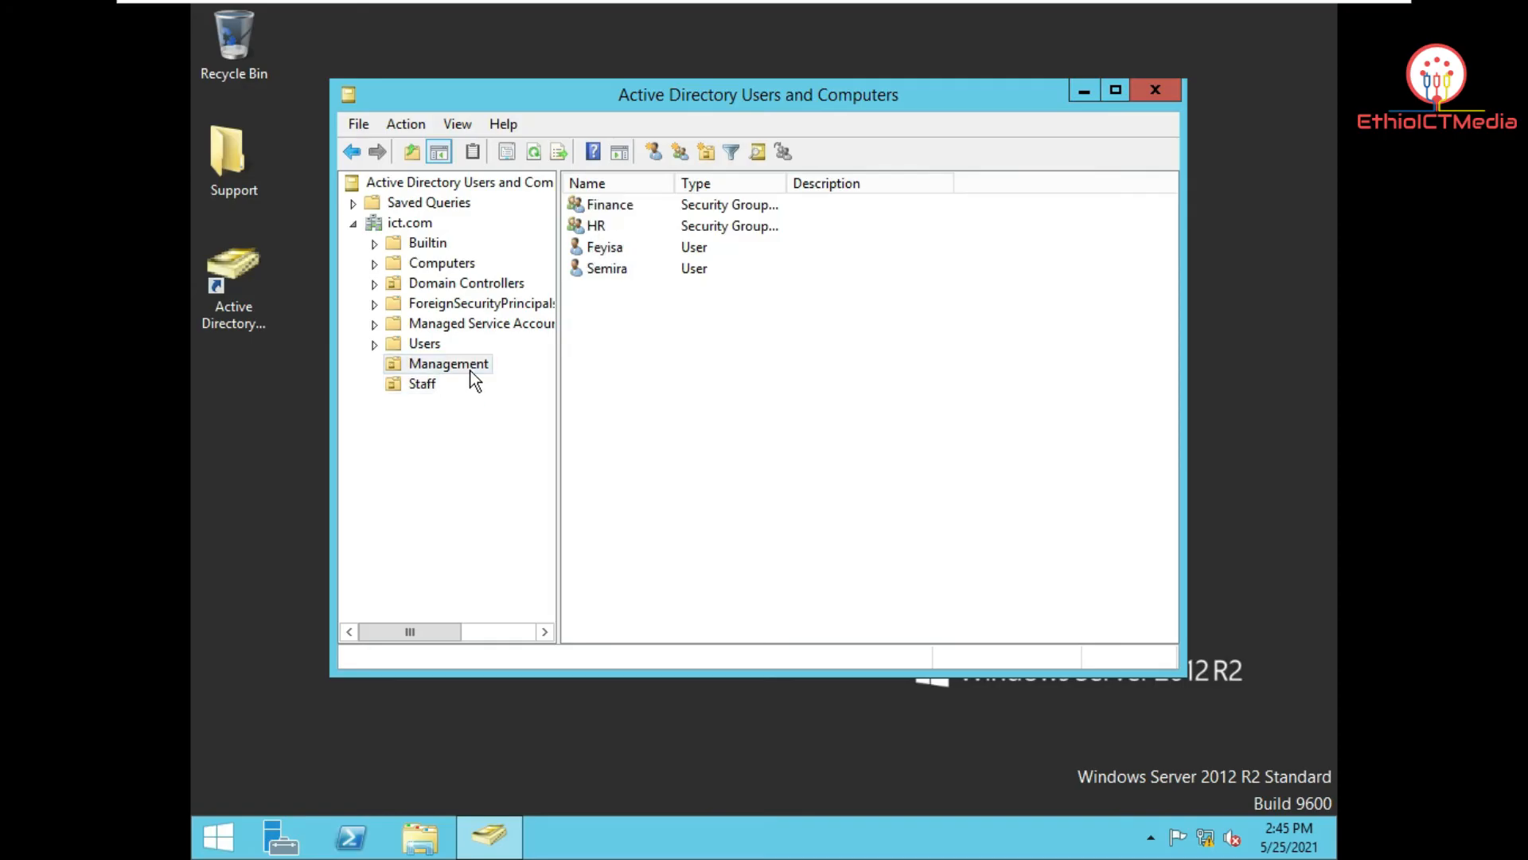
double_click(614, 209)
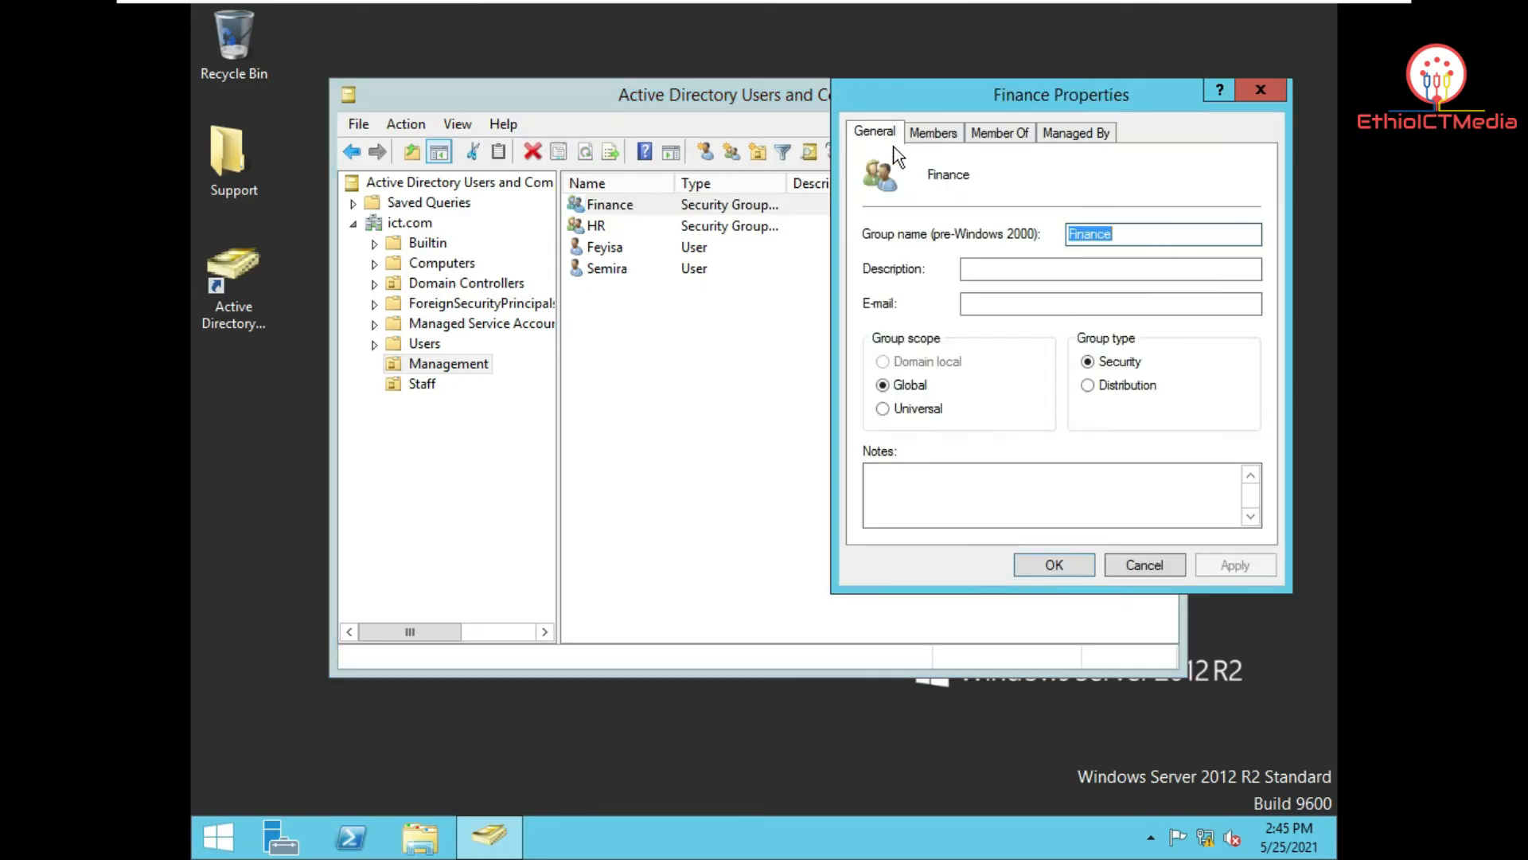
left_click(917, 133)
left_click(1261, 90)
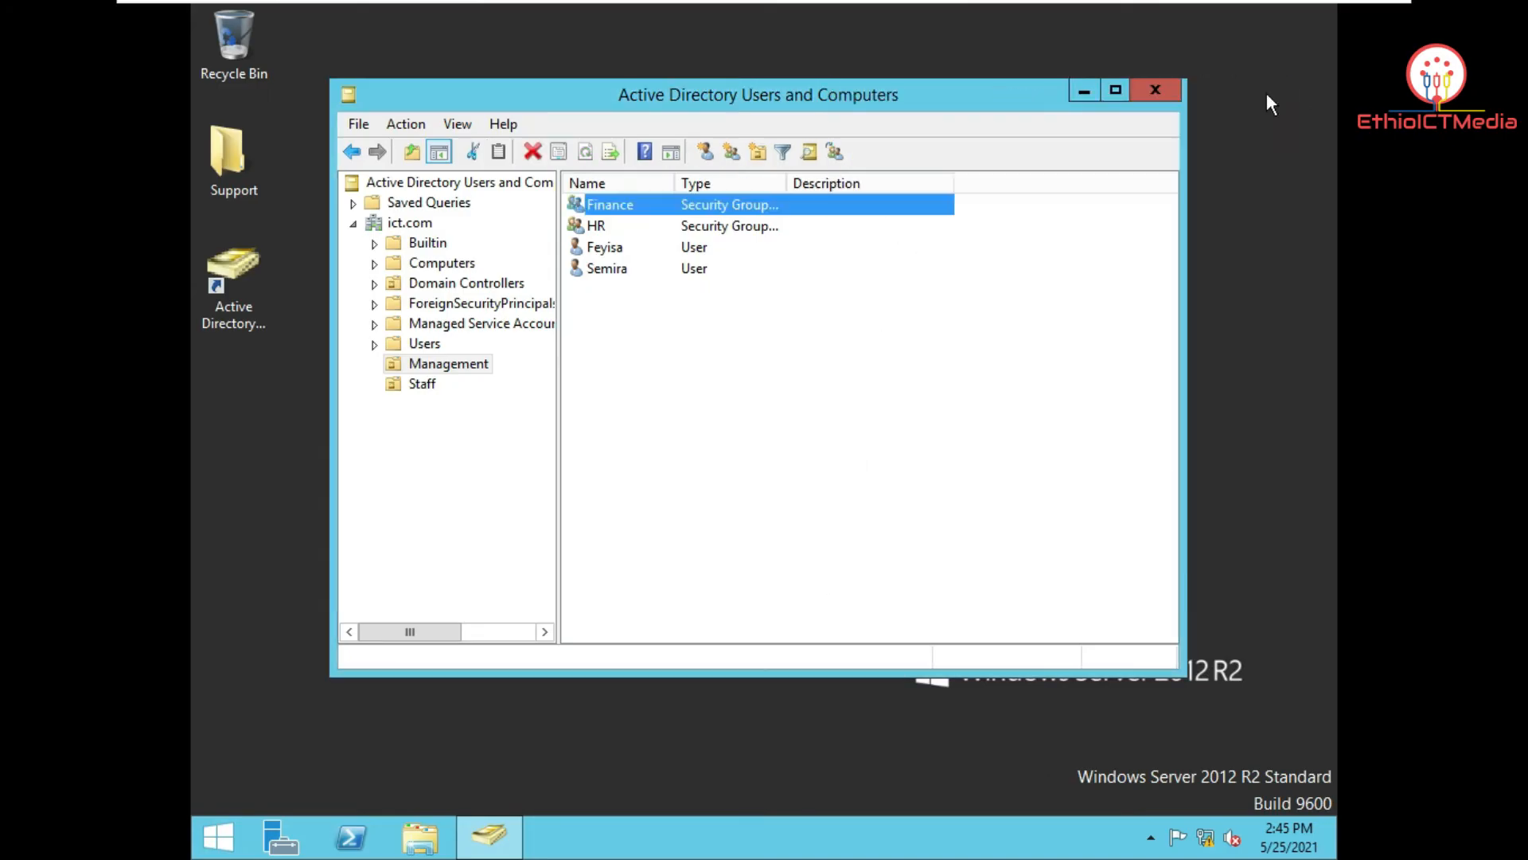
double_click(593, 228)
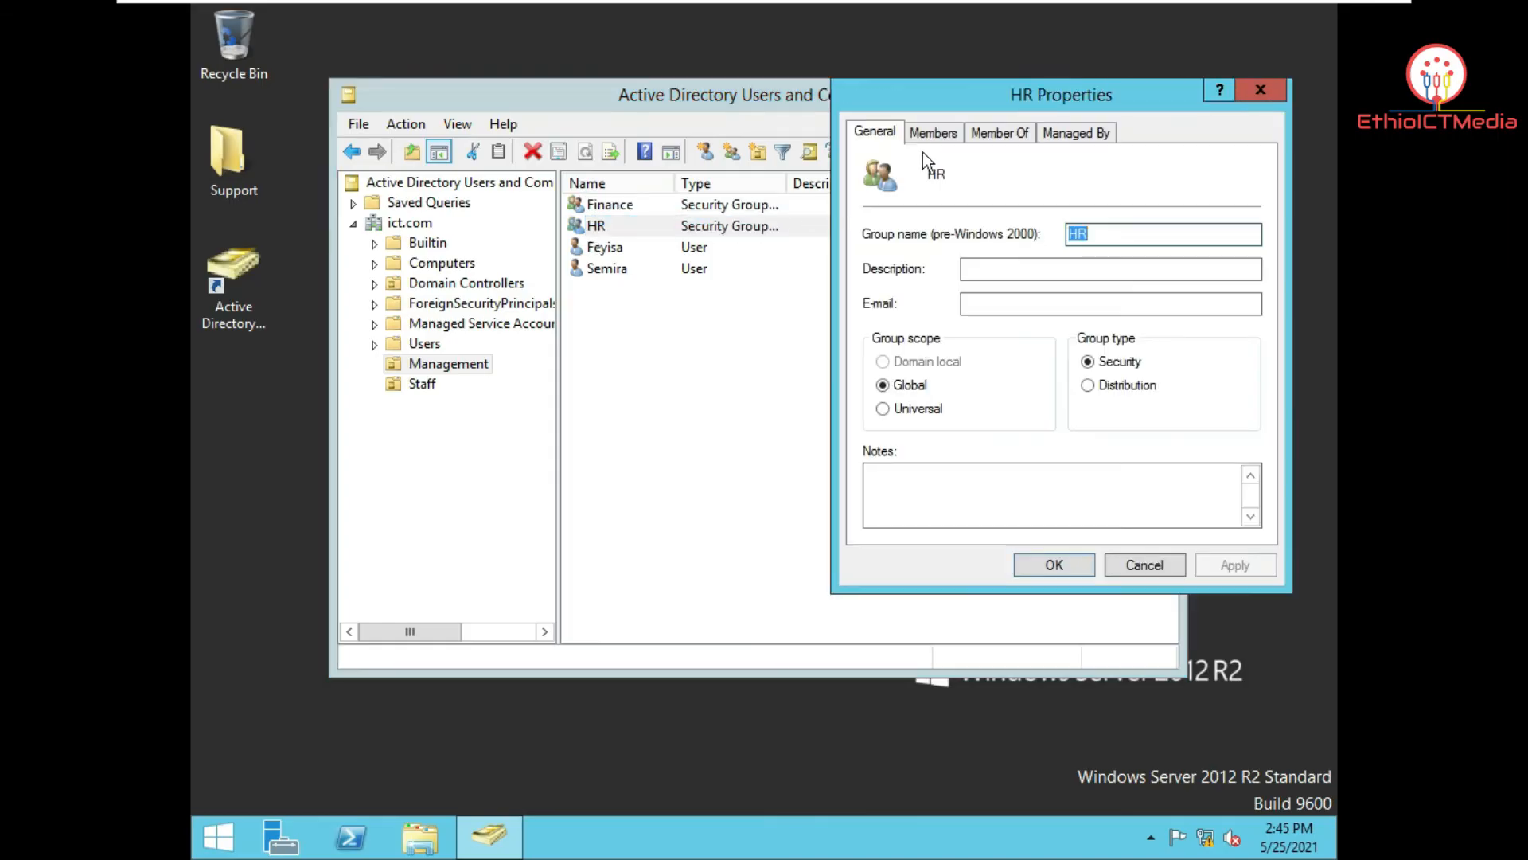
left_click(929, 133)
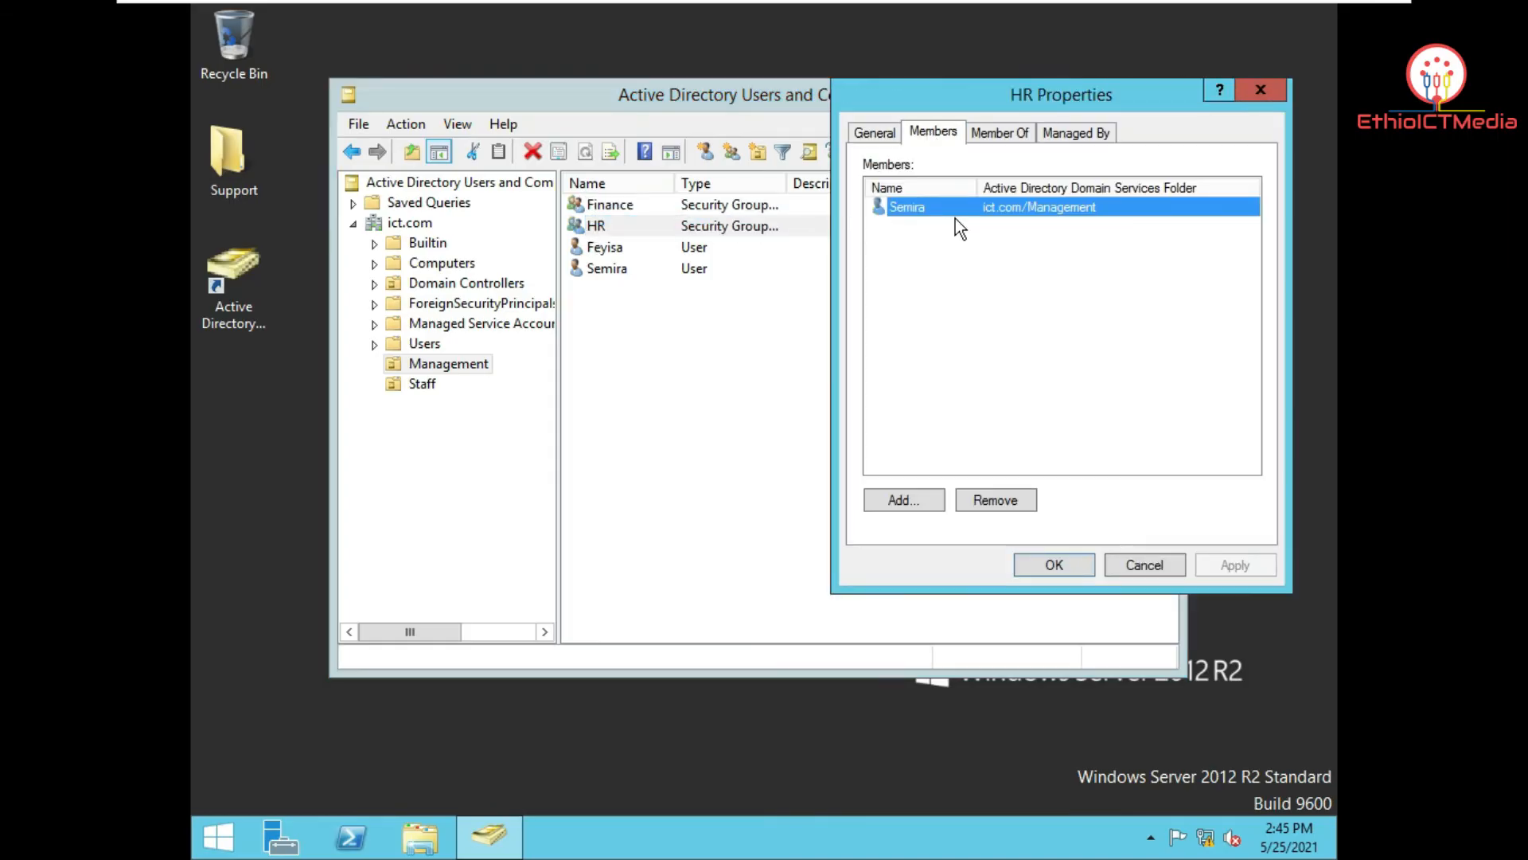
left_click(1261, 91)
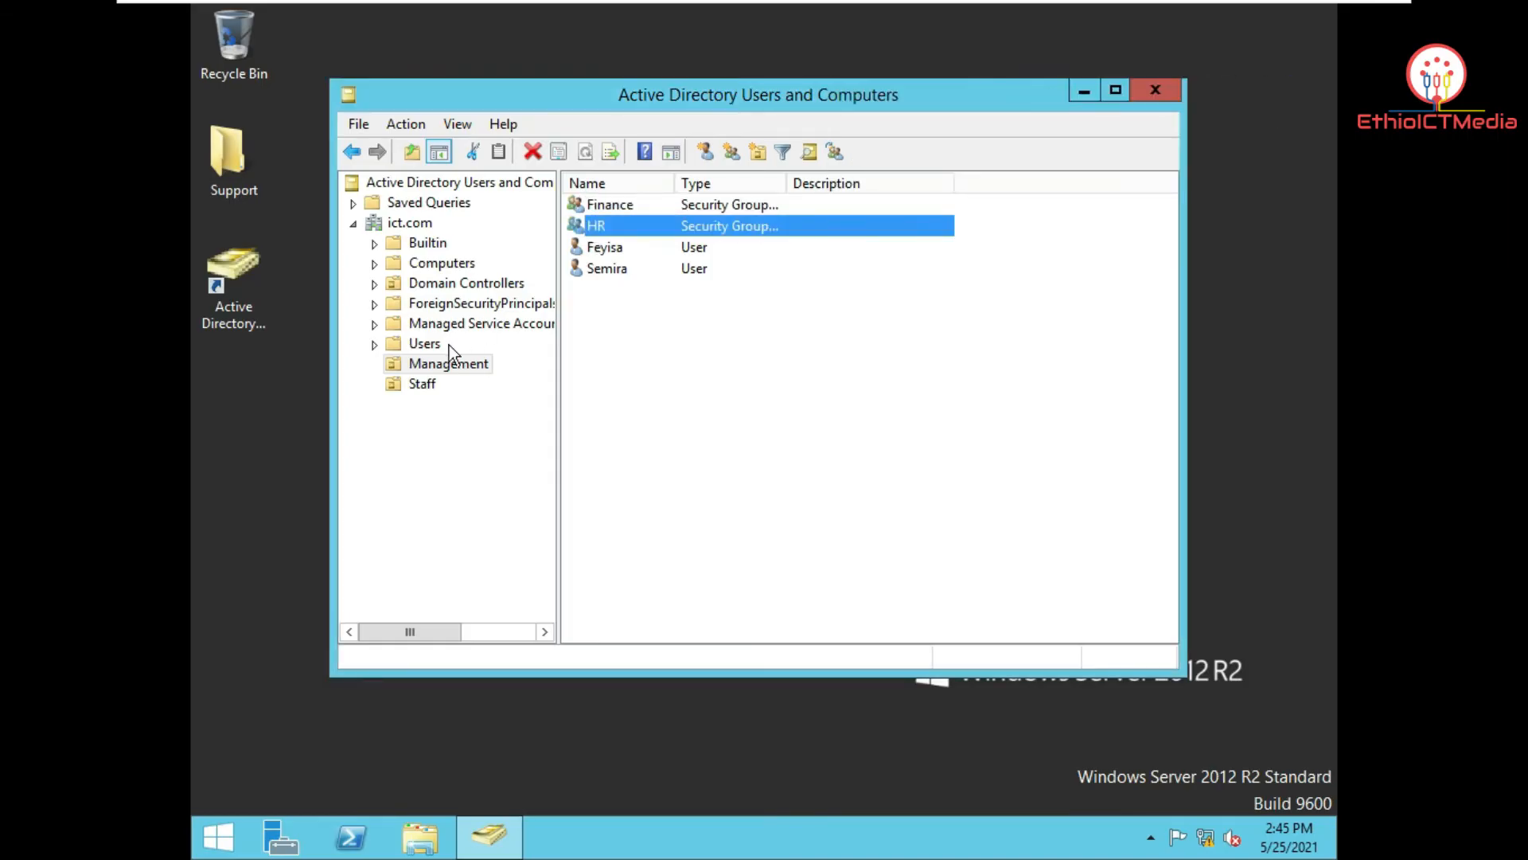
left_click(440, 387)
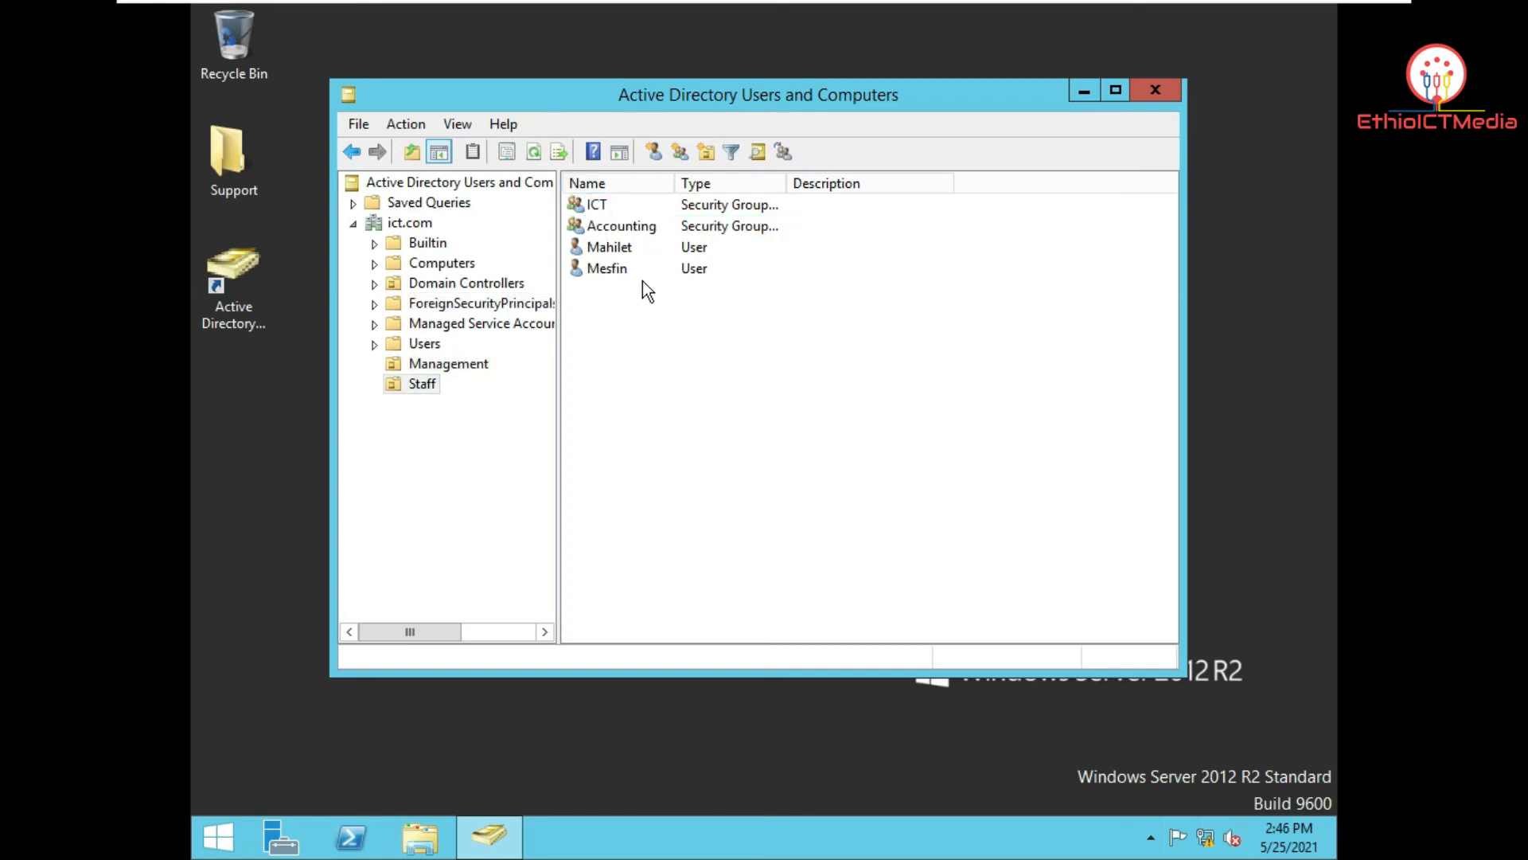
double_click(638, 204)
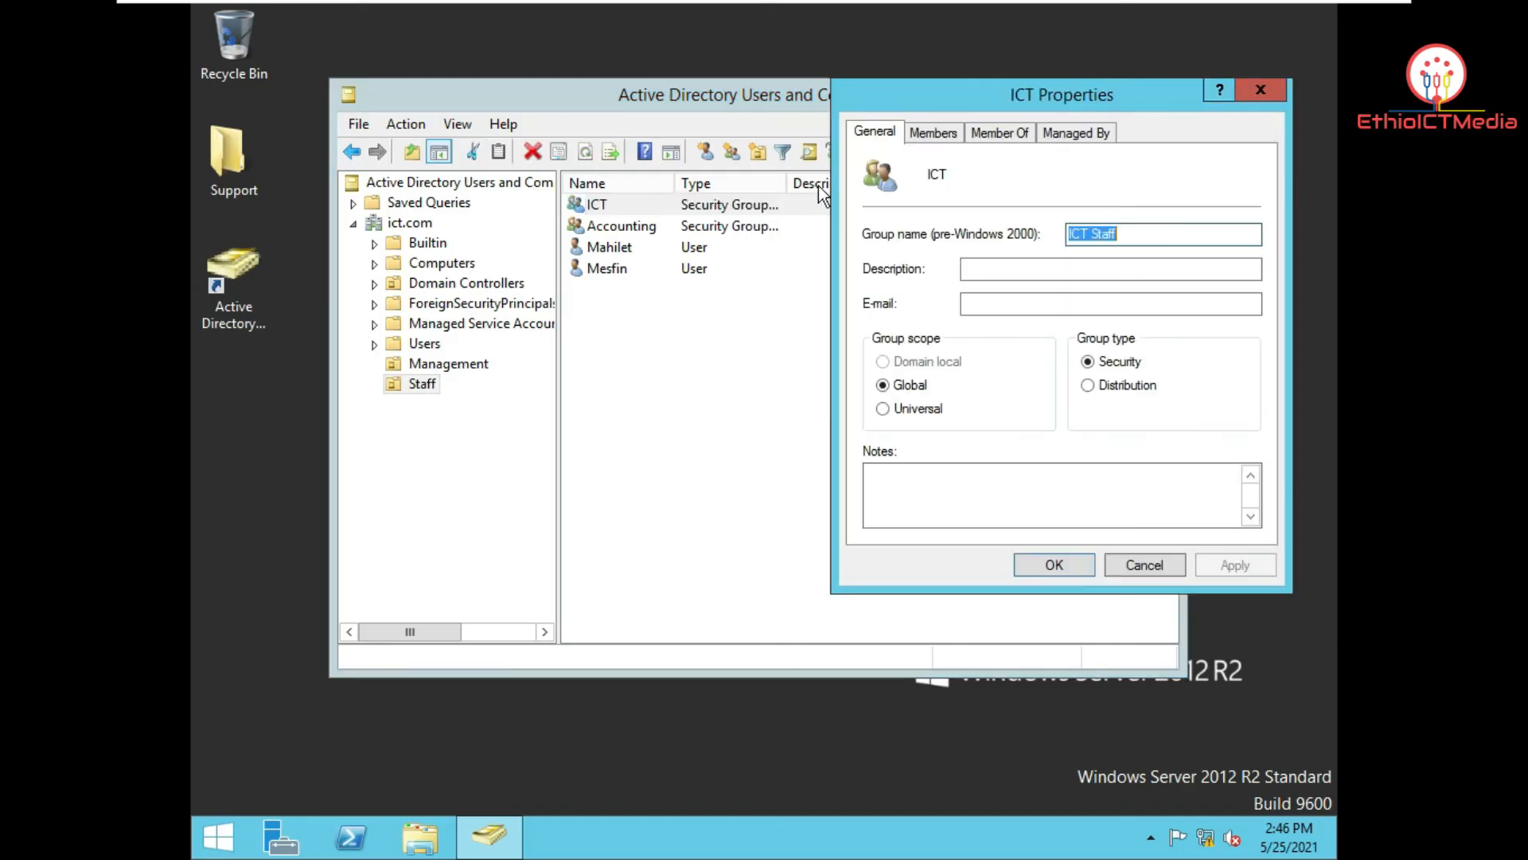
left_click(933, 133)
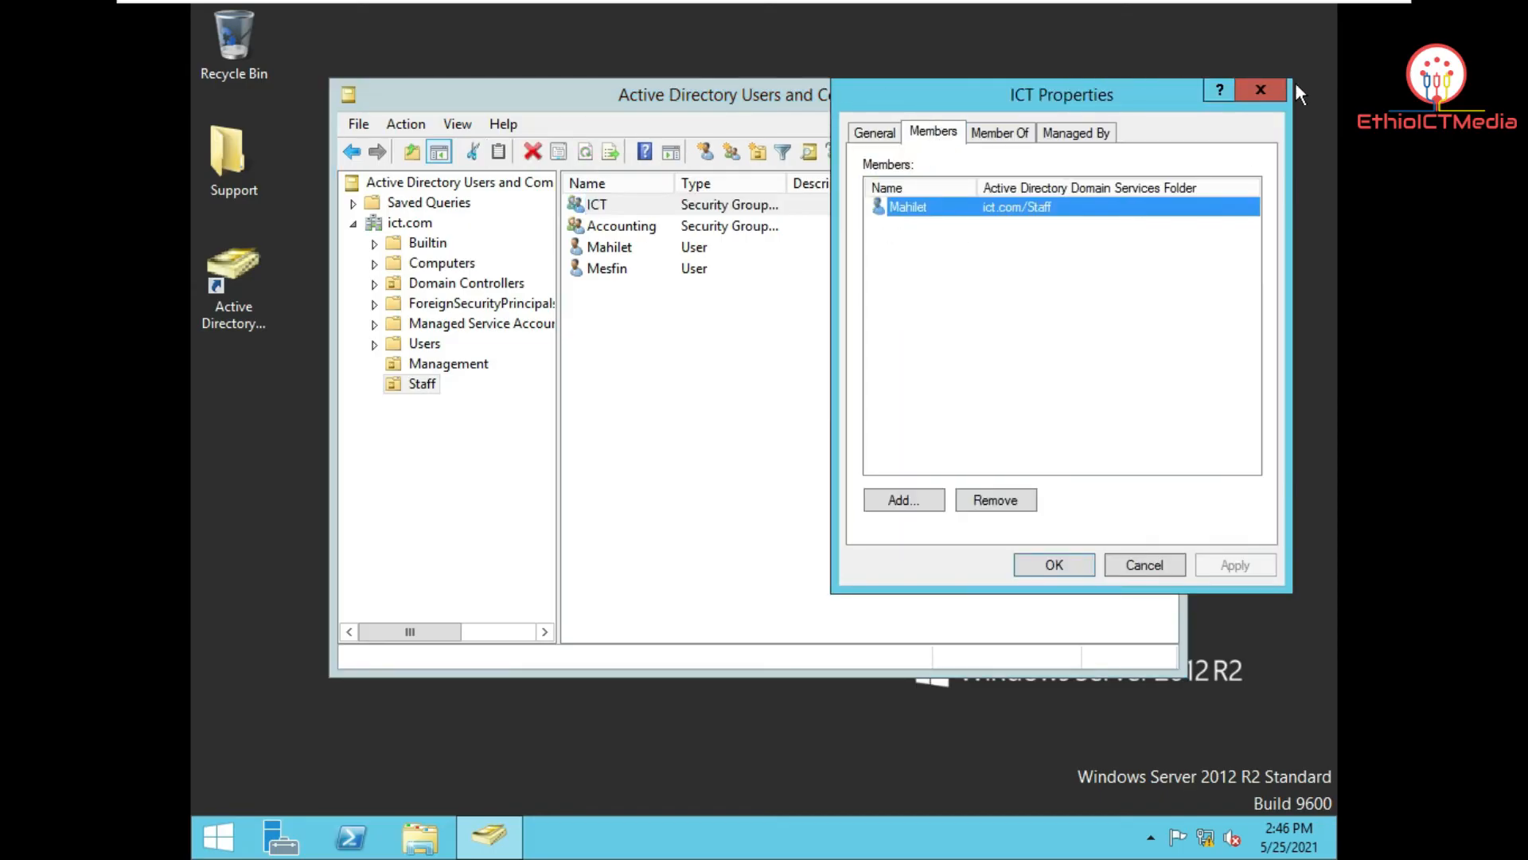
left_click(1261, 89)
double_click(667, 227)
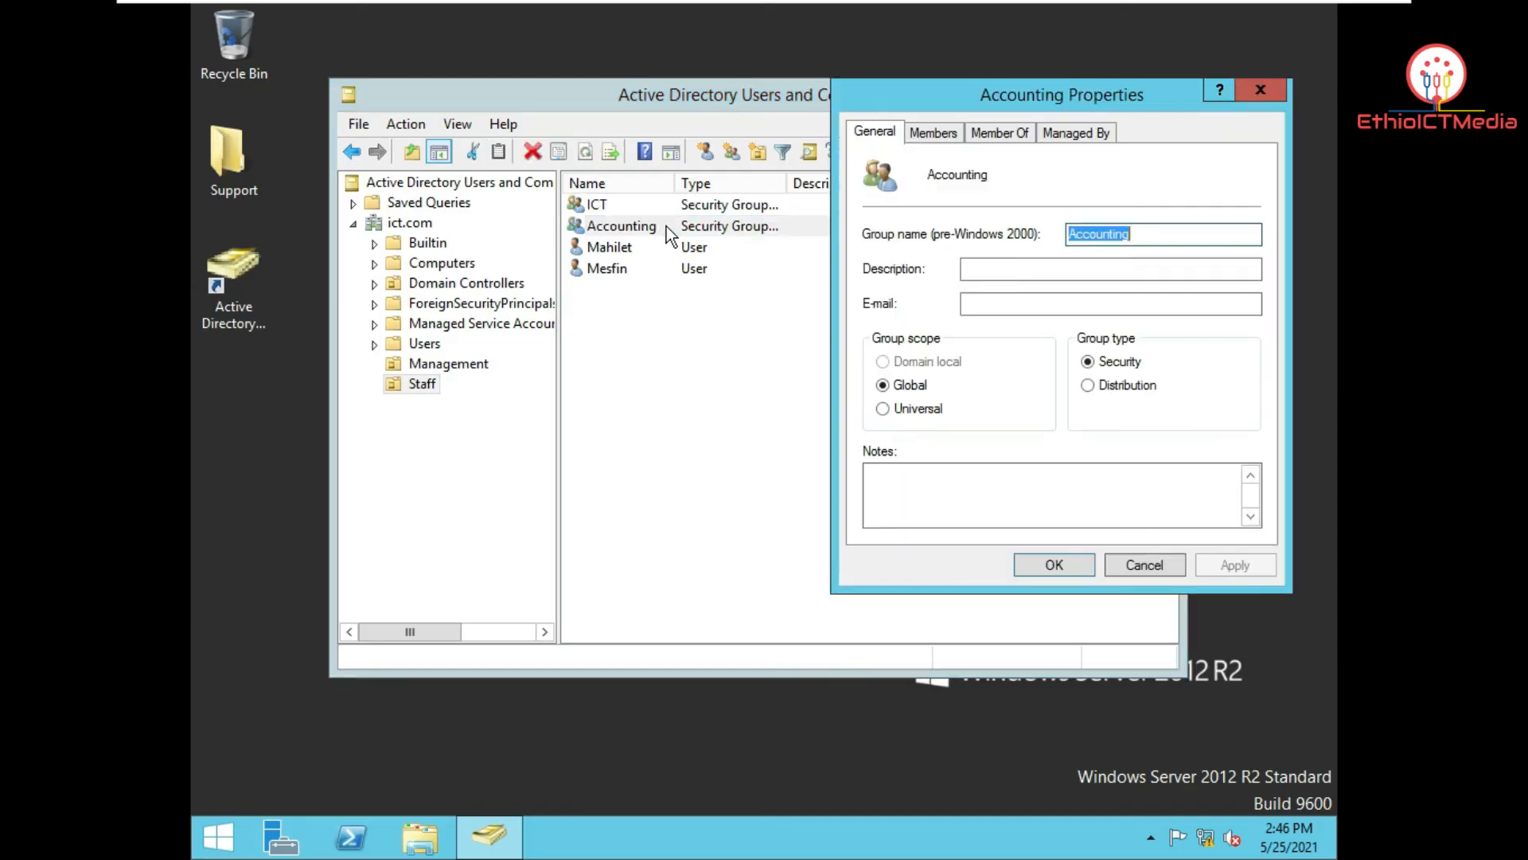
left_click(925, 137)
left_click(1052, 205)
left_click(1264, 89)
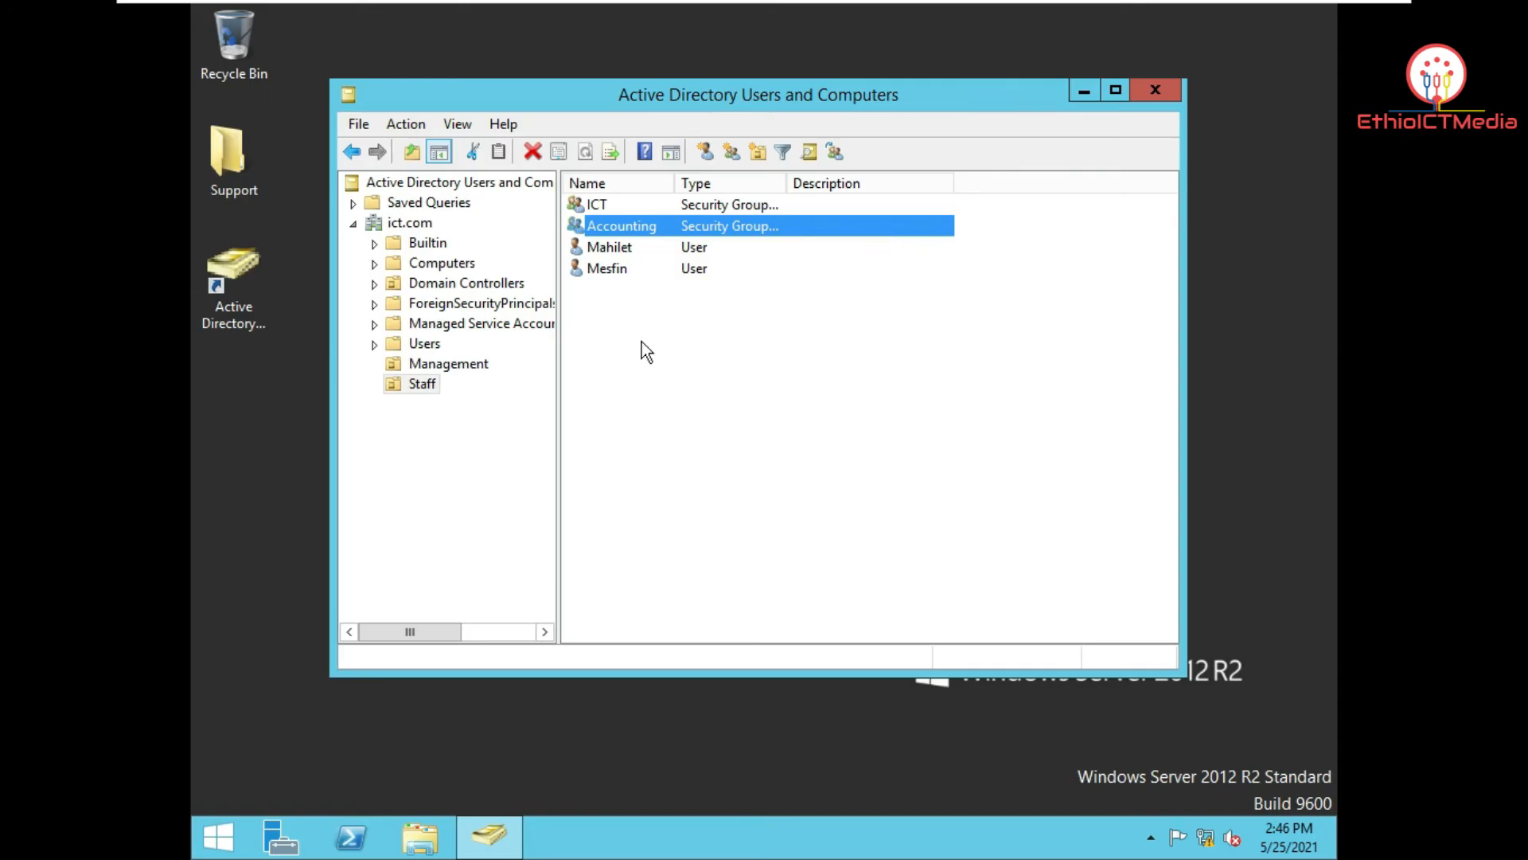
Step: Close ADUC, move to the Windows 10 VM desktop, and open This PC's Properties
left_click(1174, 86)
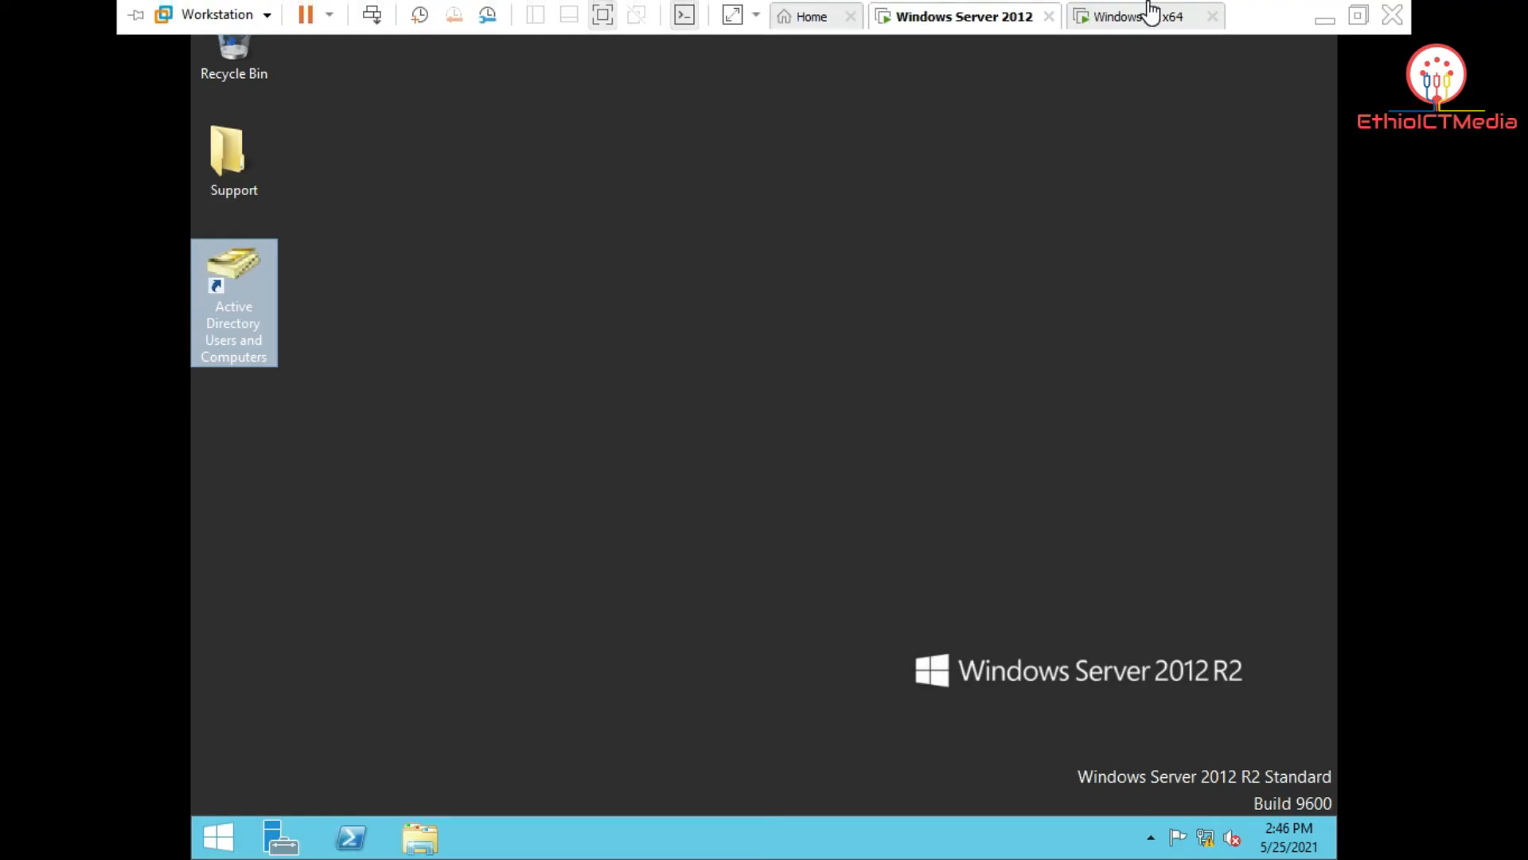
left_click(1146, 16)
left_click(372, 14)
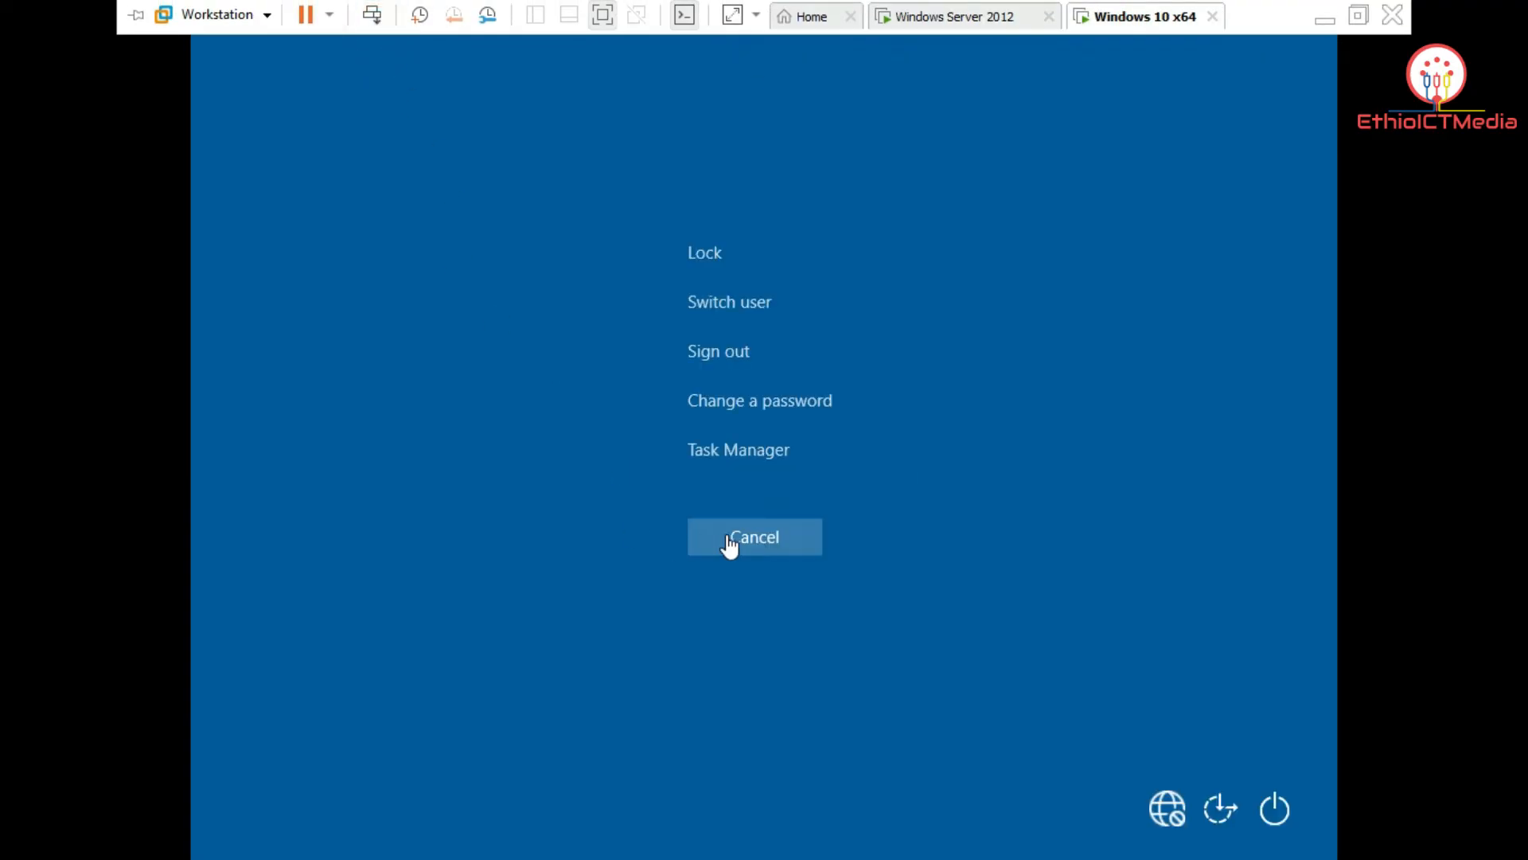
left_click(728, 541)
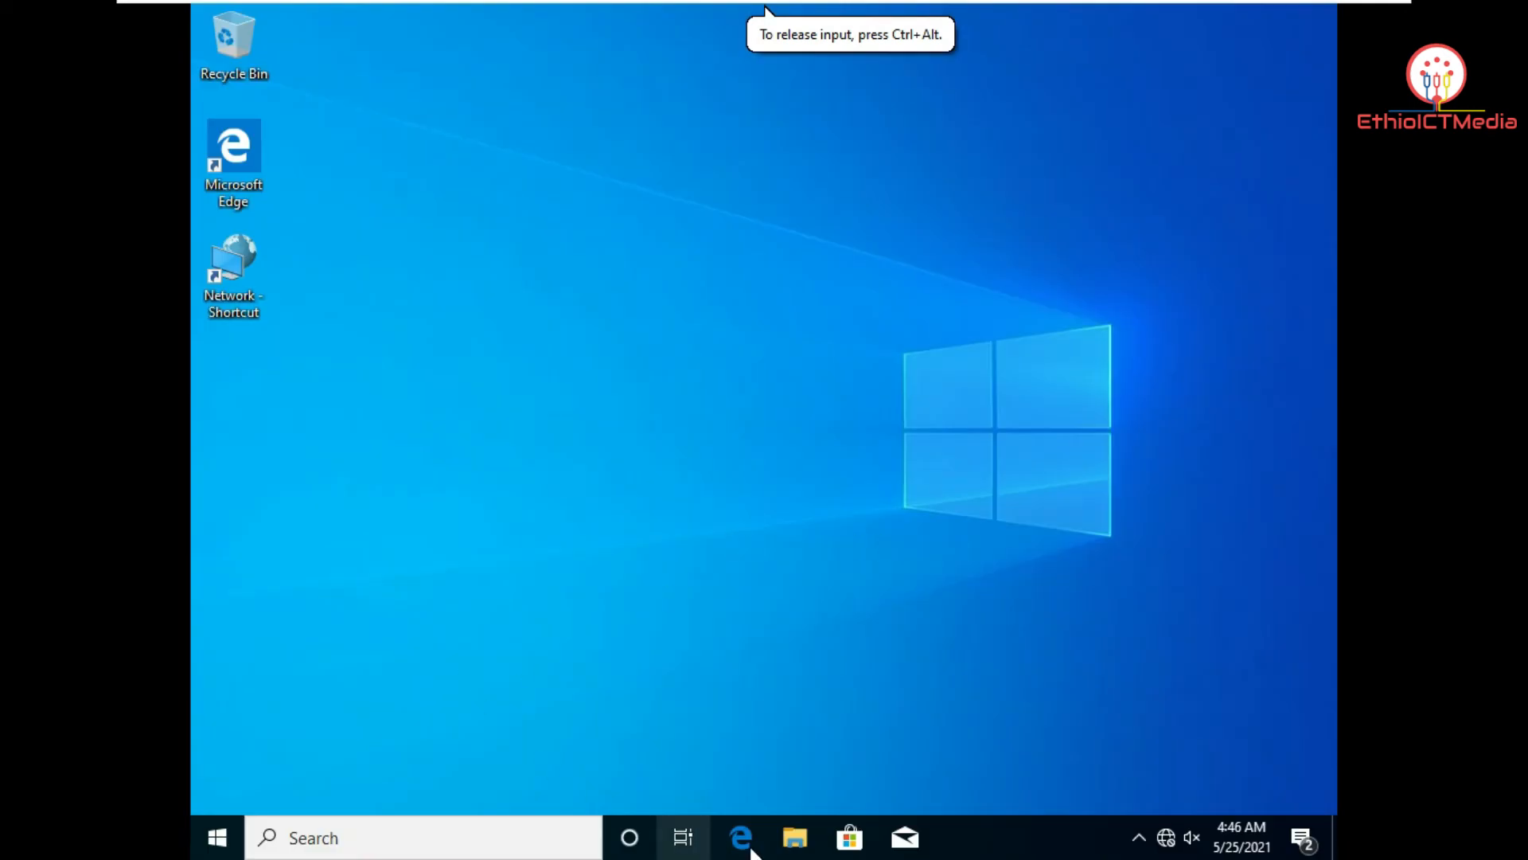
left_click(795, 837)
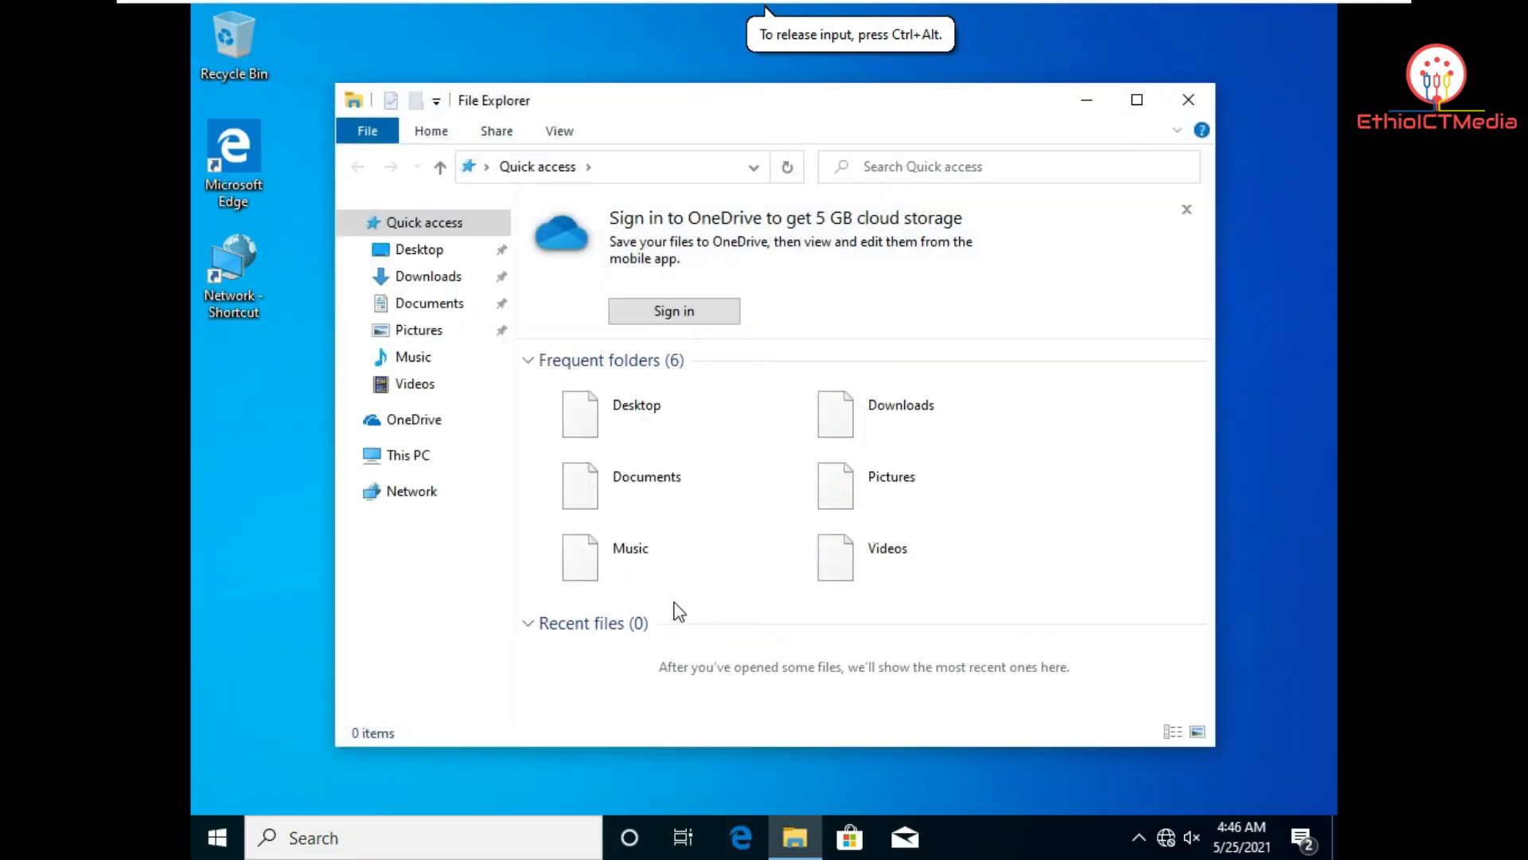
right_click(417, 464)
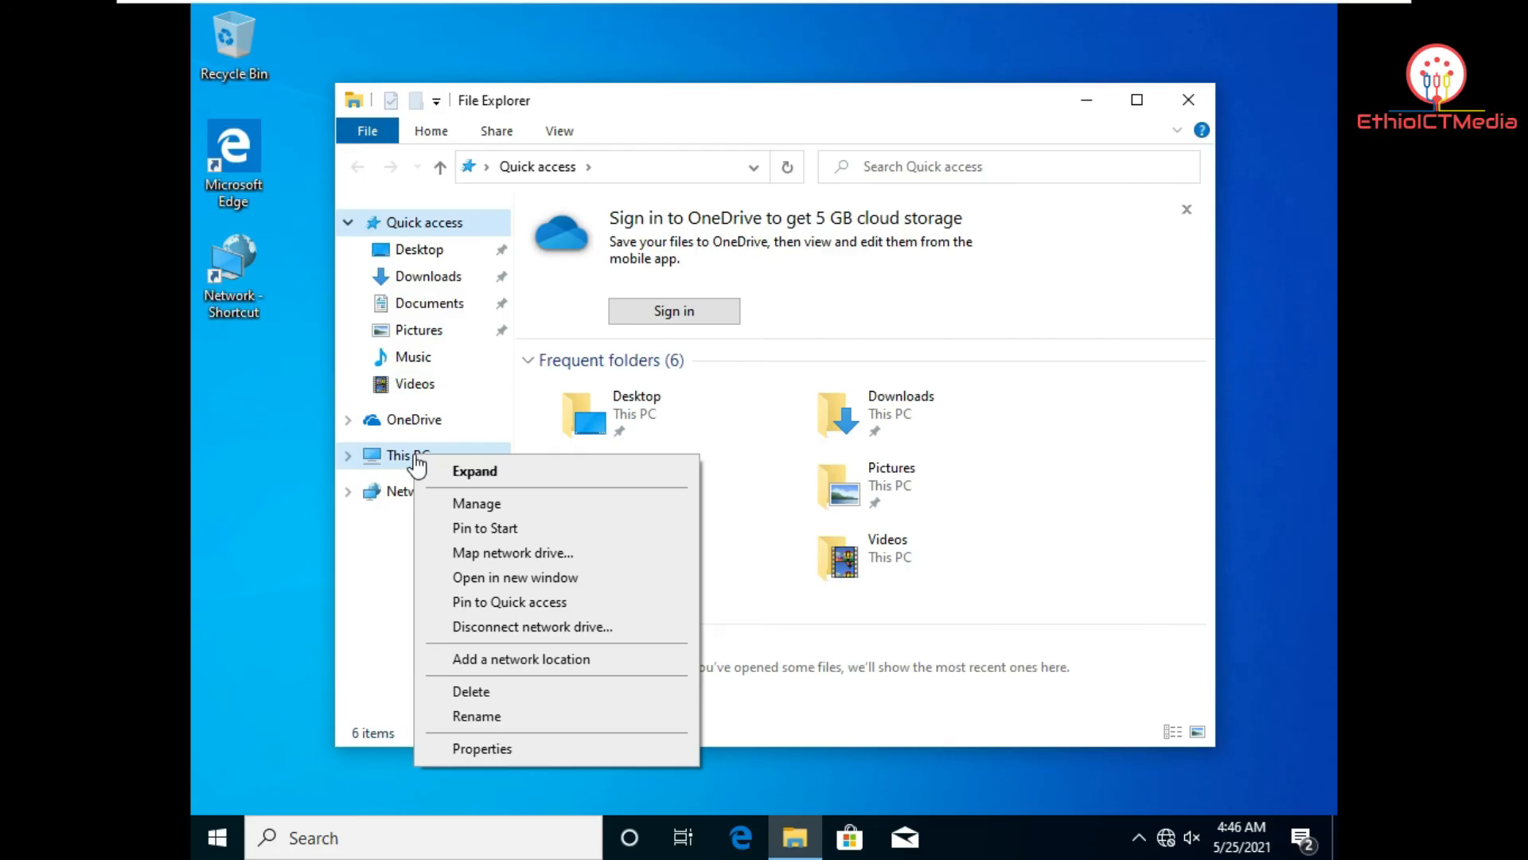
left_click(584, 751)
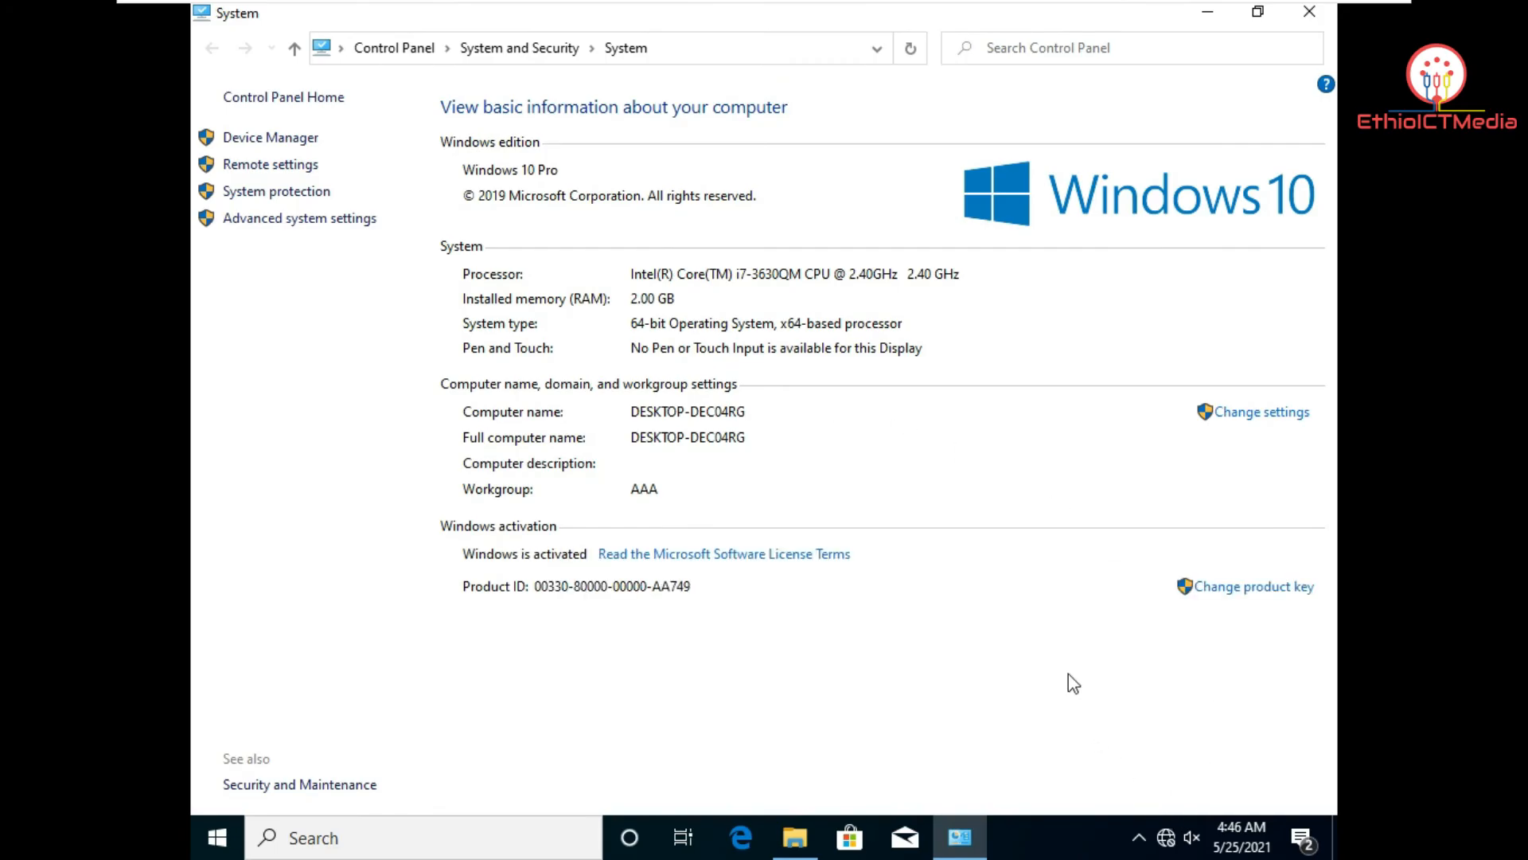
Step: Switch the computer's membership from workgroup to the ict.com domain and submit
left_click(1274, 414)
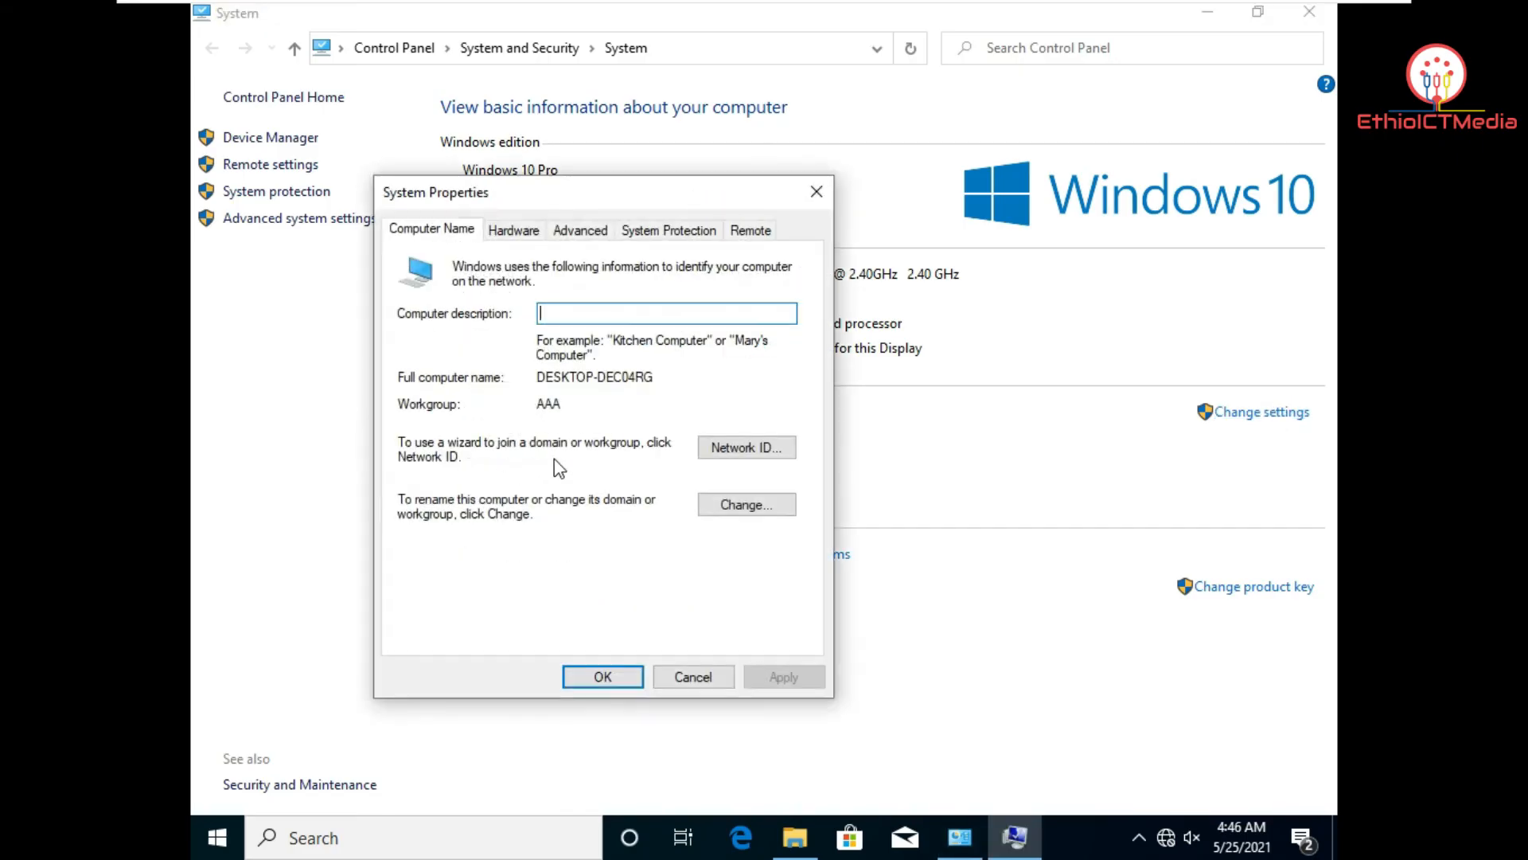
left_click(820, 191)
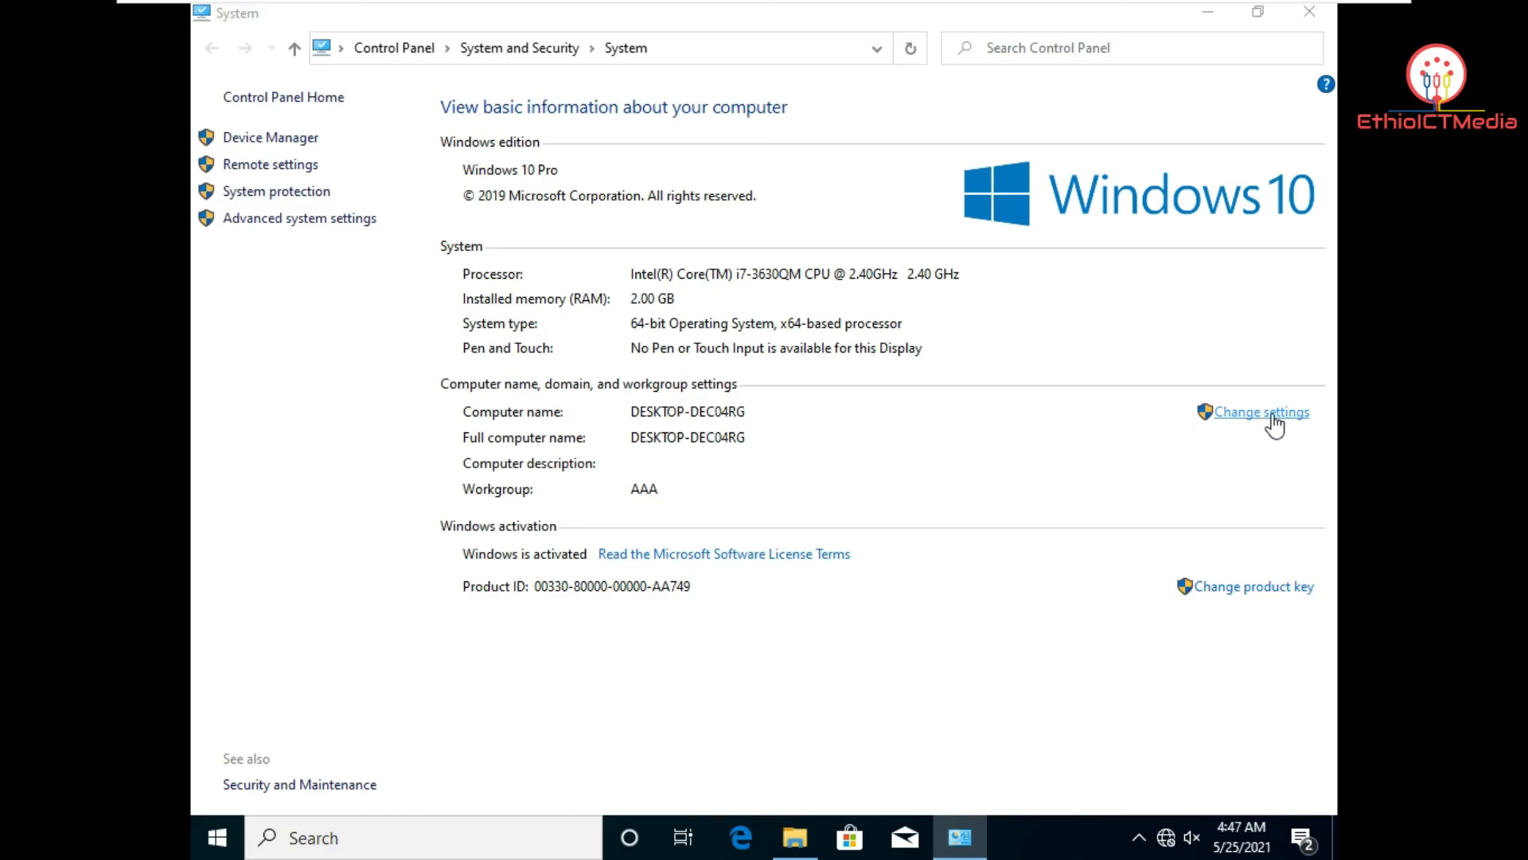
left_click(1272, 414)
left_click(618, 360)
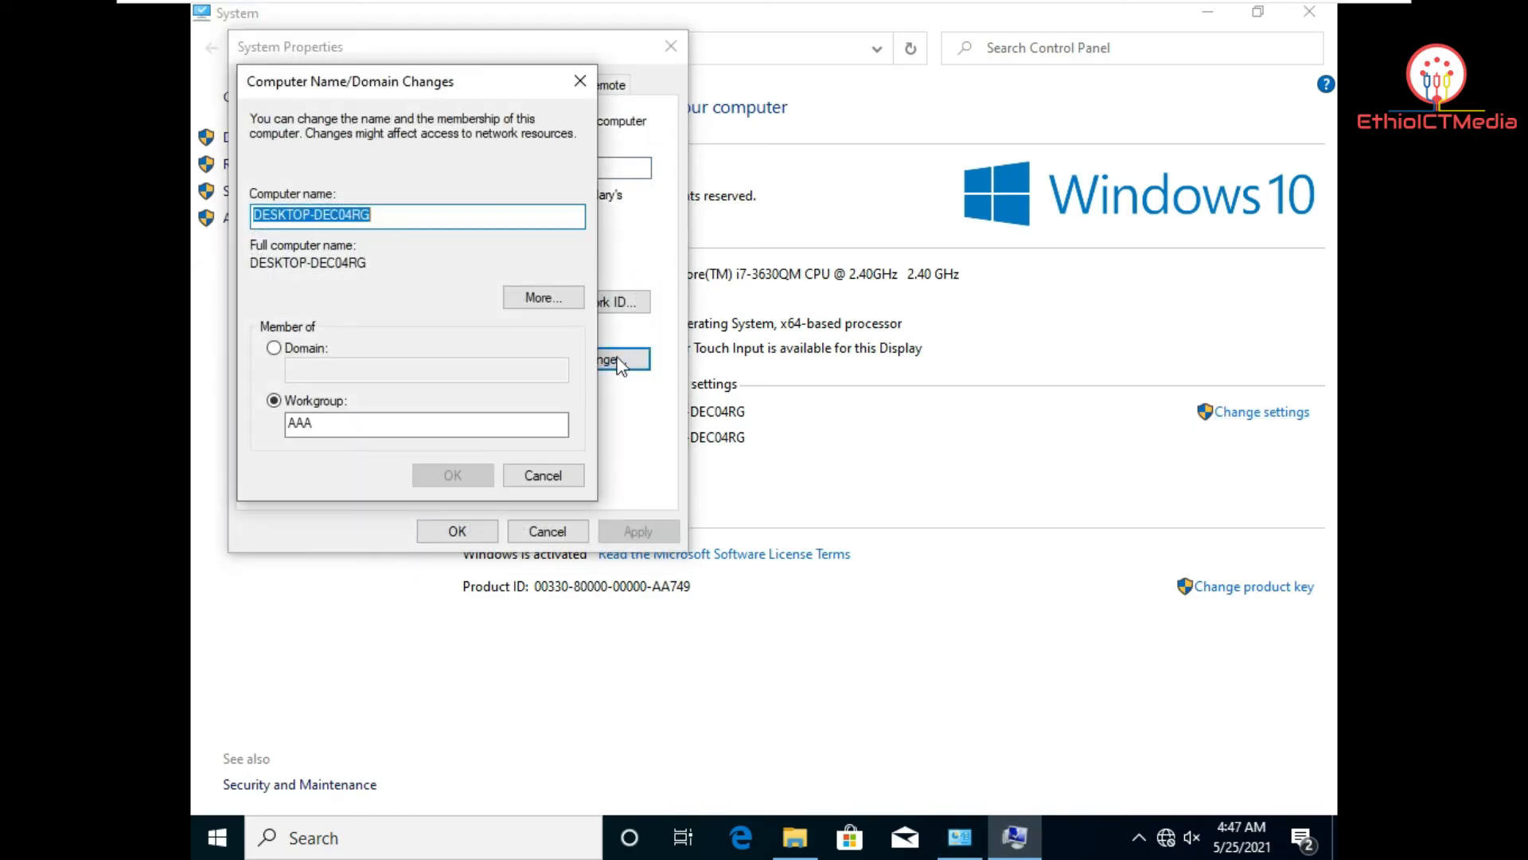
left_click(291, 351)
left_click(312, 363)
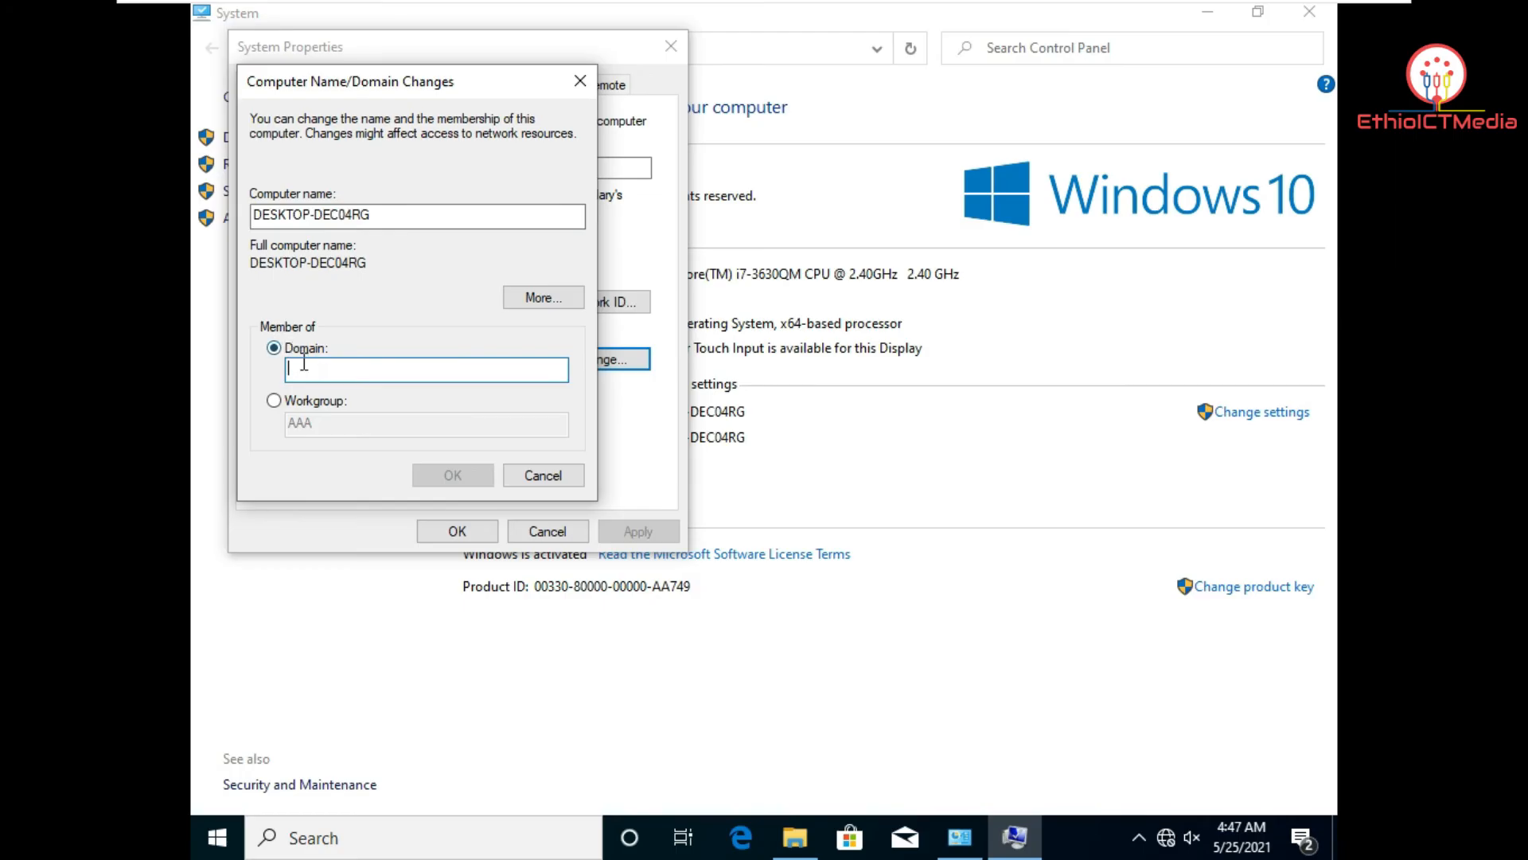
type("ict.com")
key("Return")
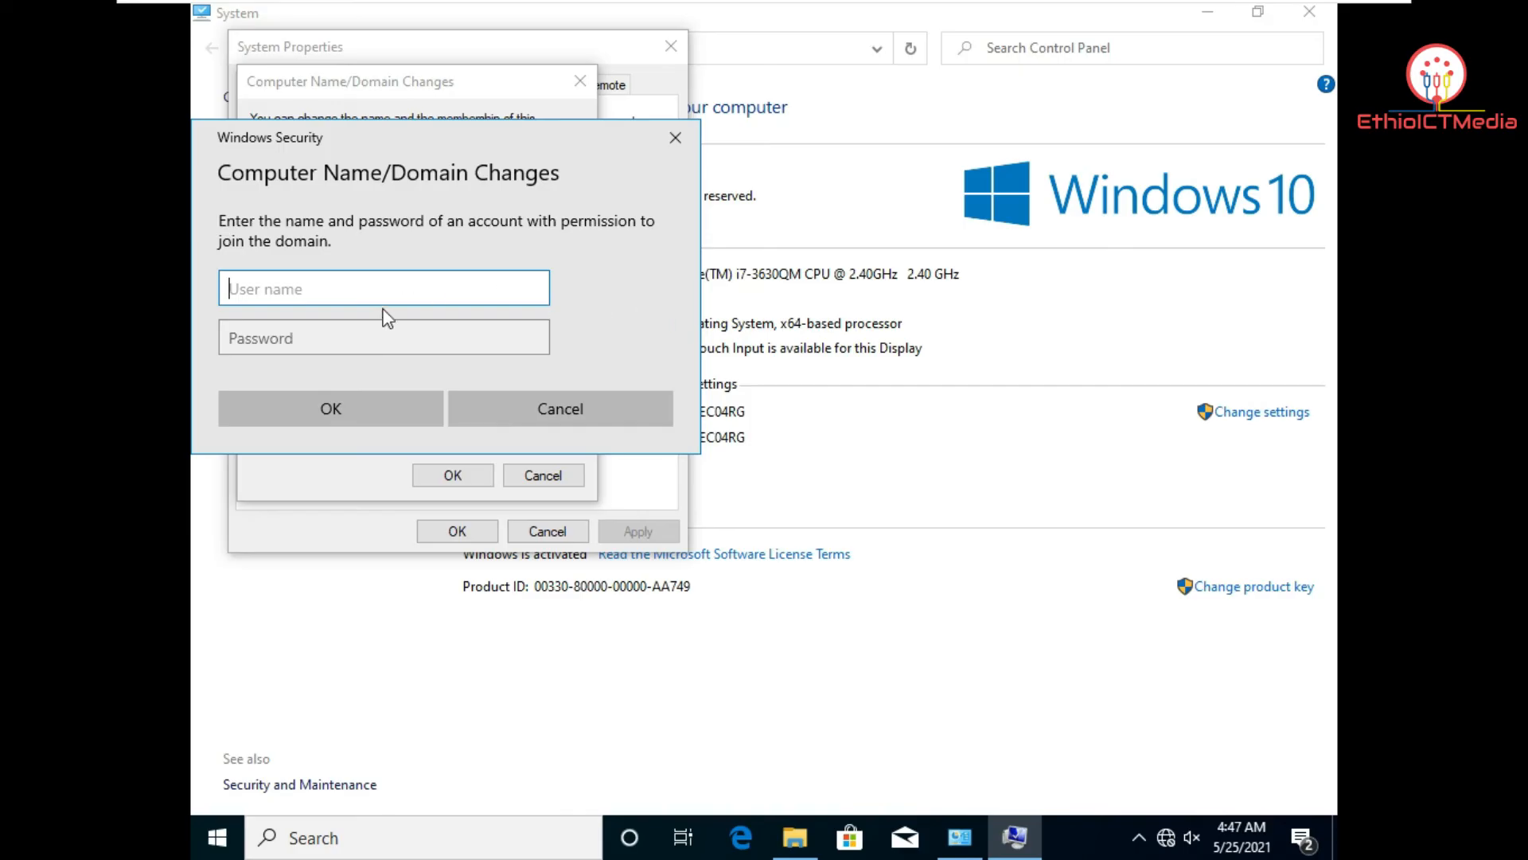
Step: Authorize joining ict.com with the domain administrator's user name and password
type("administrator")
left_click(368, 335)
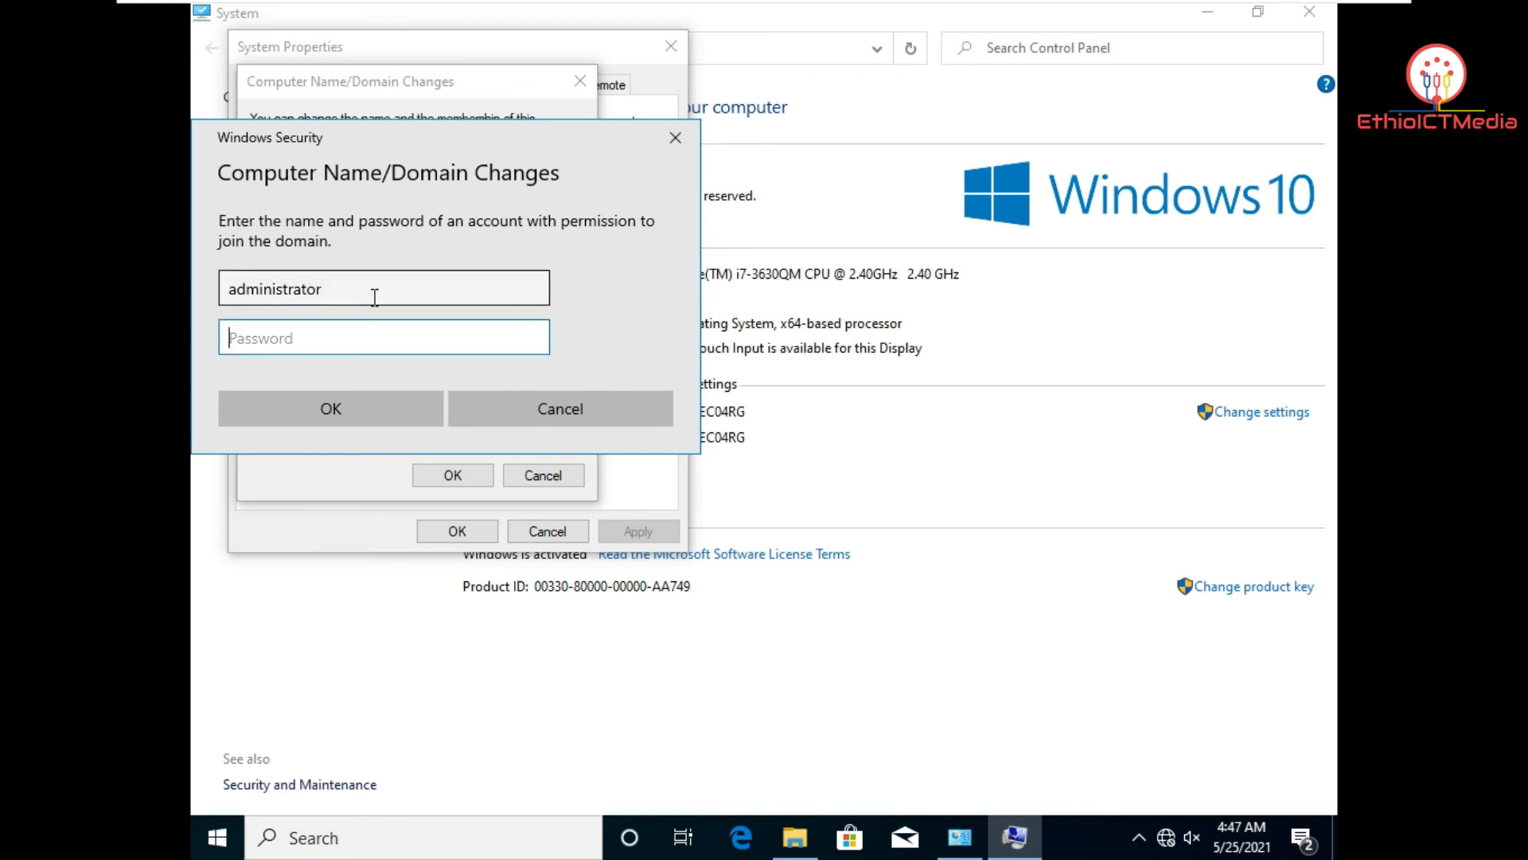
type("******")
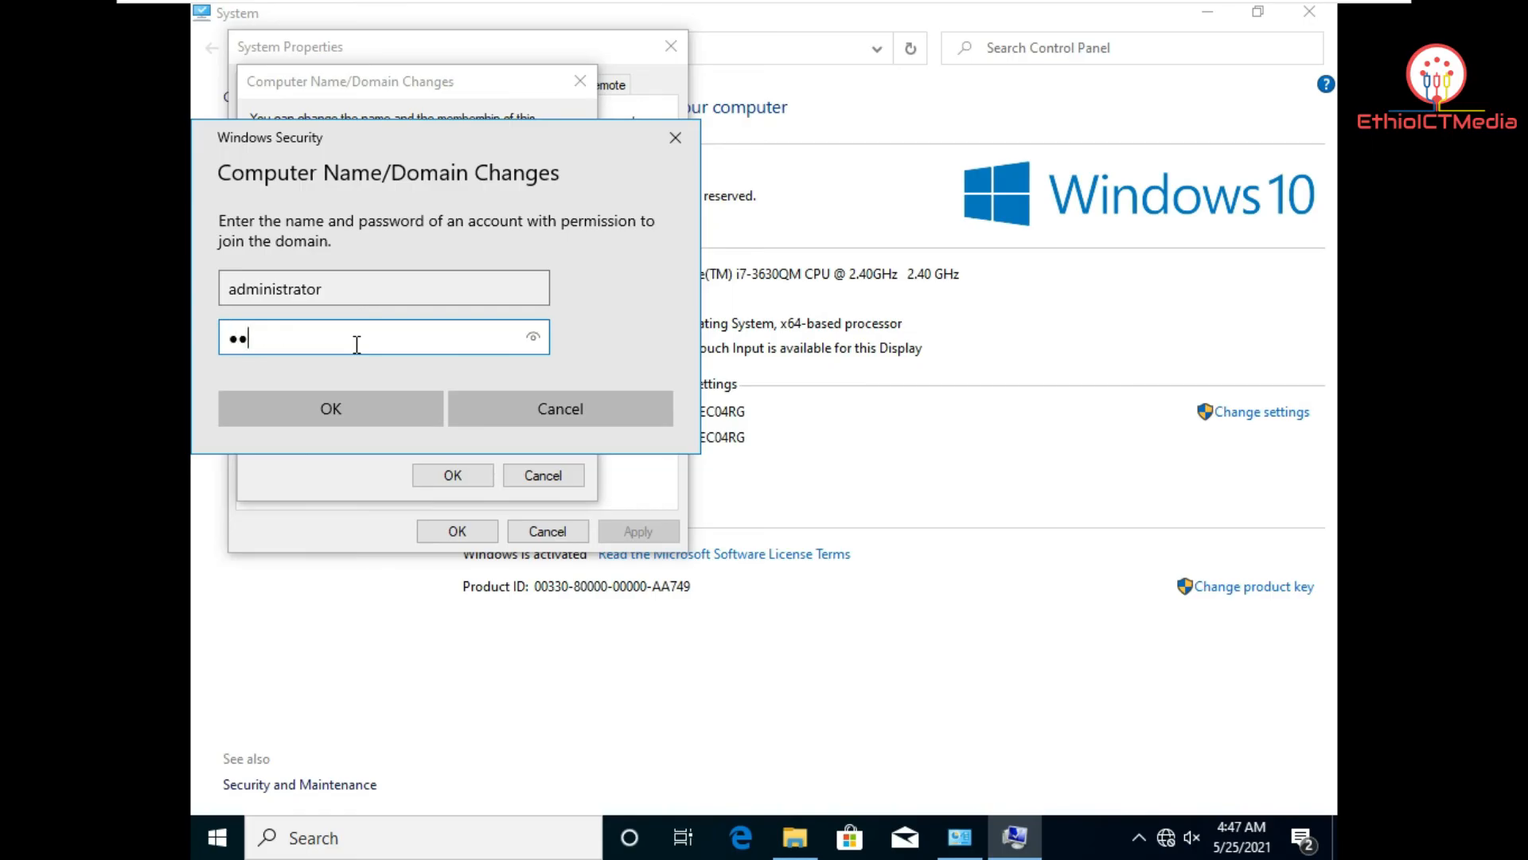
type("****")
left_click(410, 409)
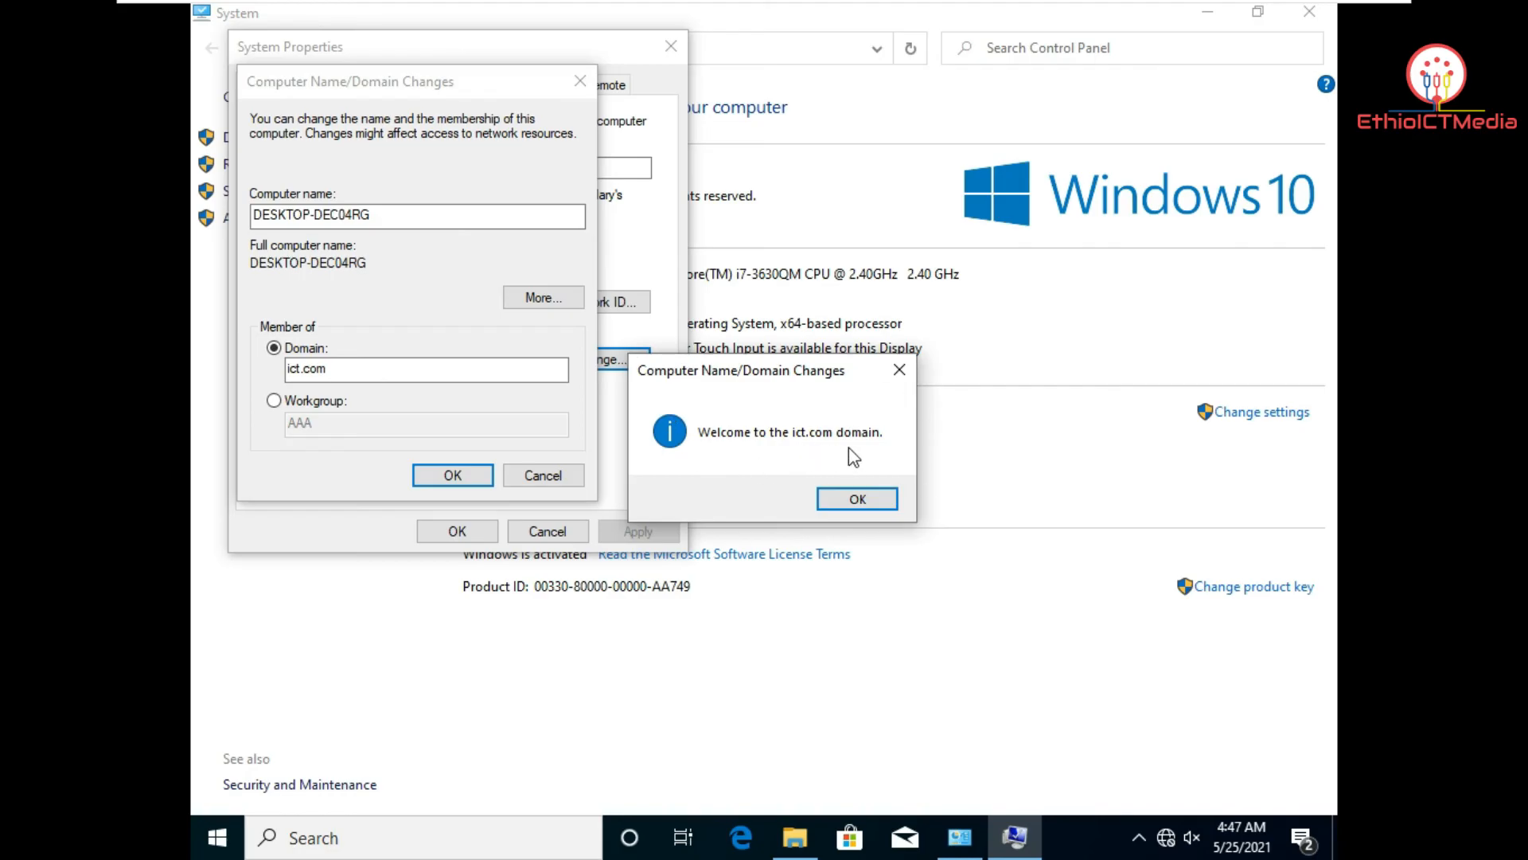
Step: Acknowledge the ict.com welcome and restart-required notices and close System Properties
left_click(868, 500)
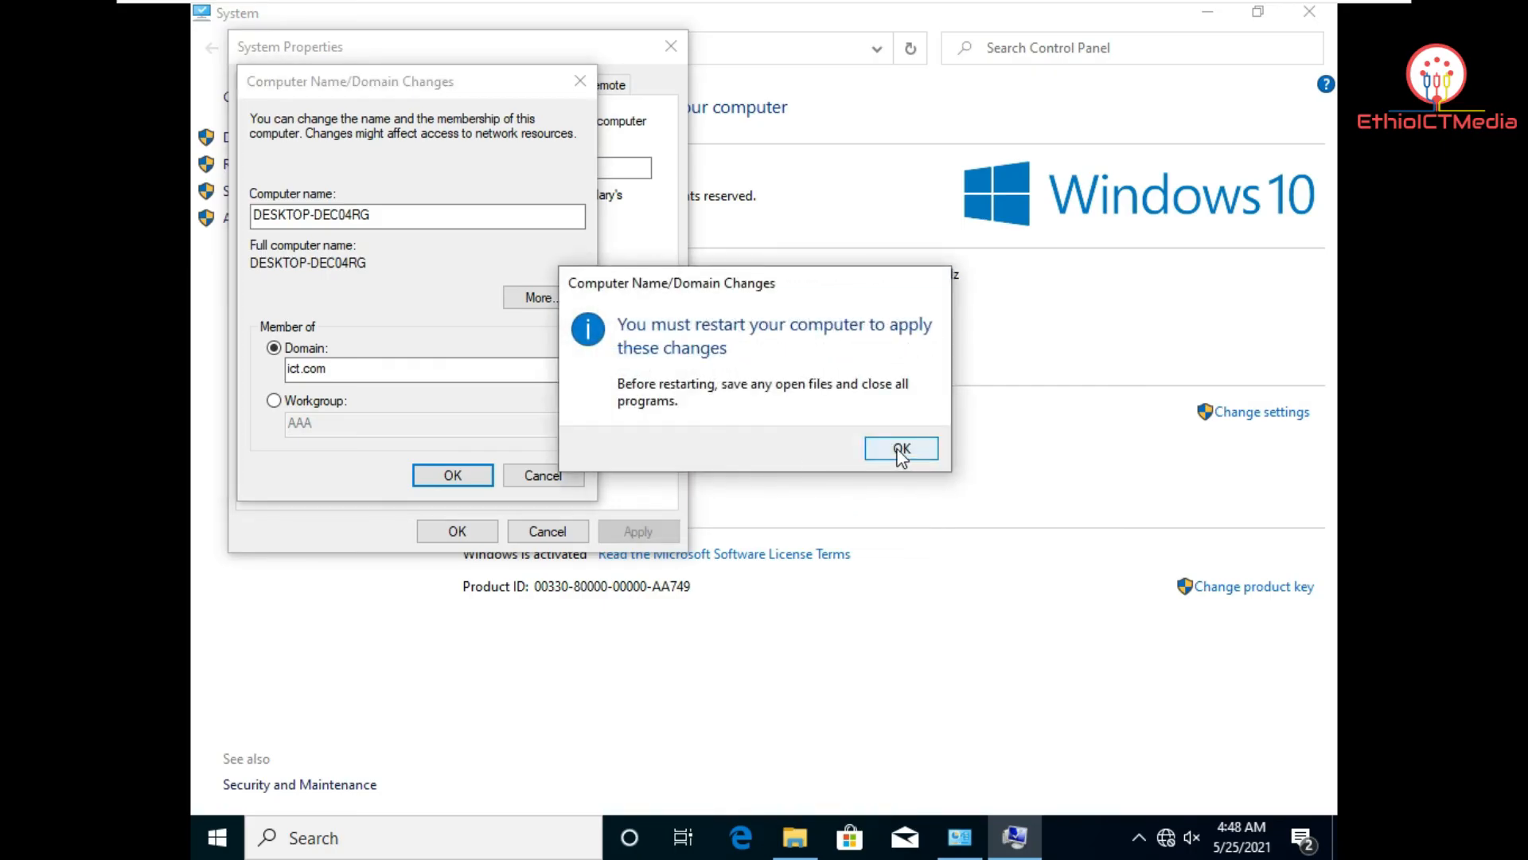
left_click(902, 449)
left_click(455, 530)
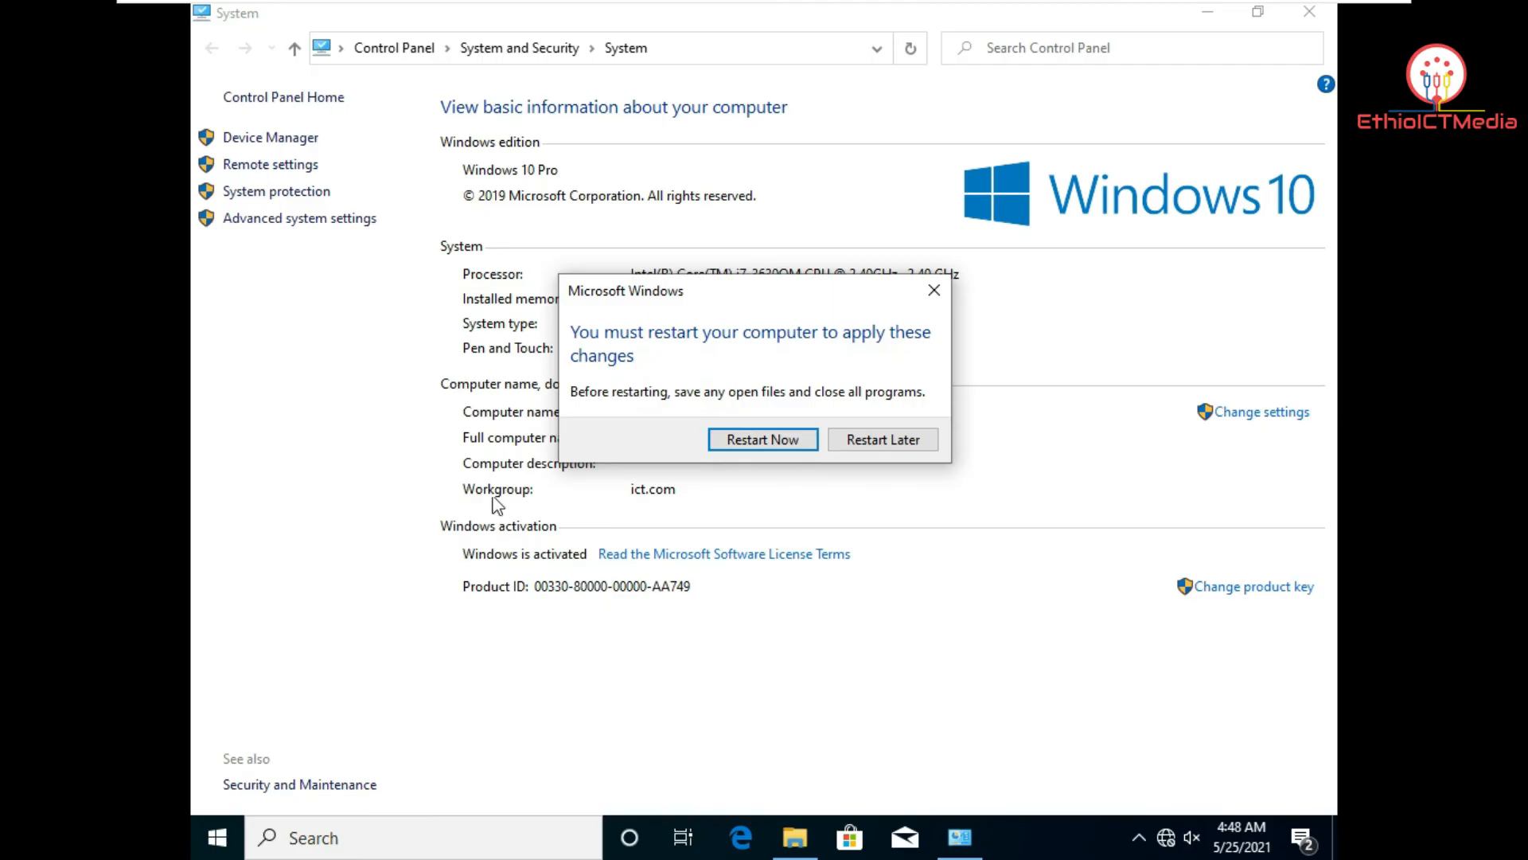
Step: Restart Windows 10 now and choose to sign in as another user
left_click(777, 439)
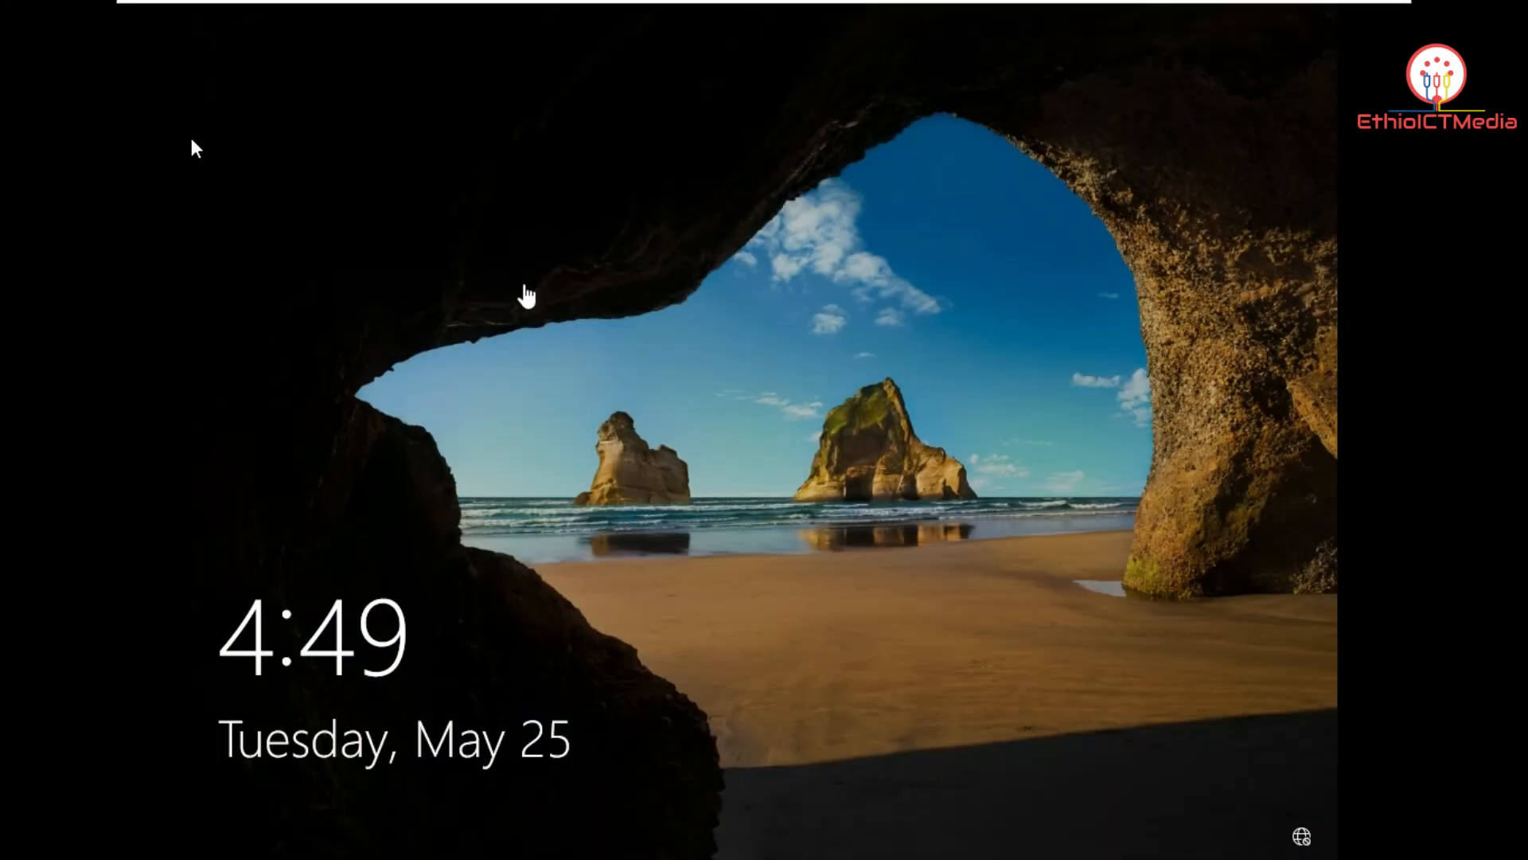
mouse_move(458, 6)
left_click(374, 17)
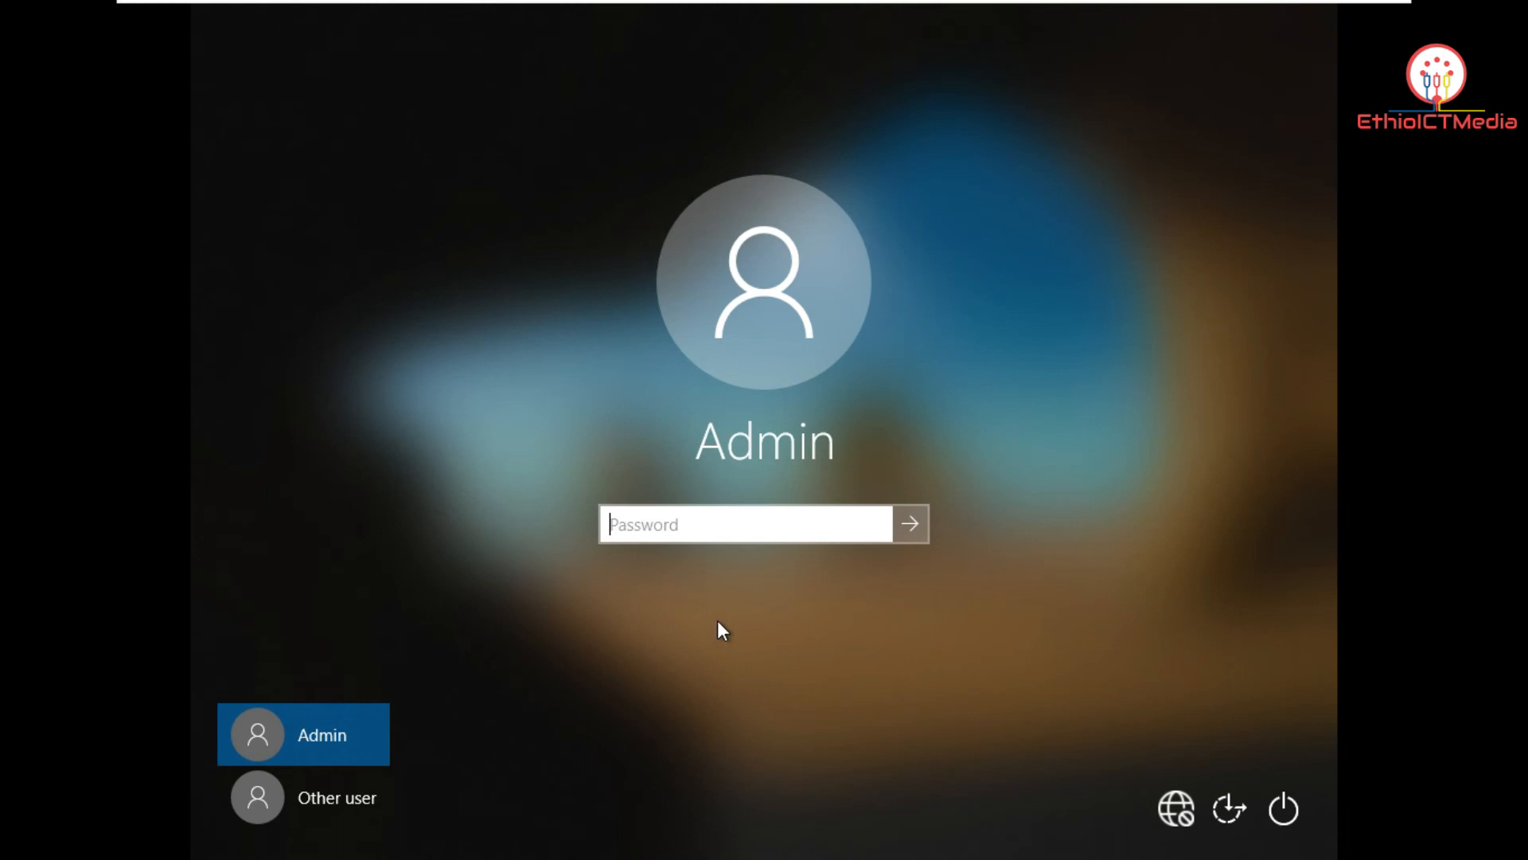
left_click(359, 788)
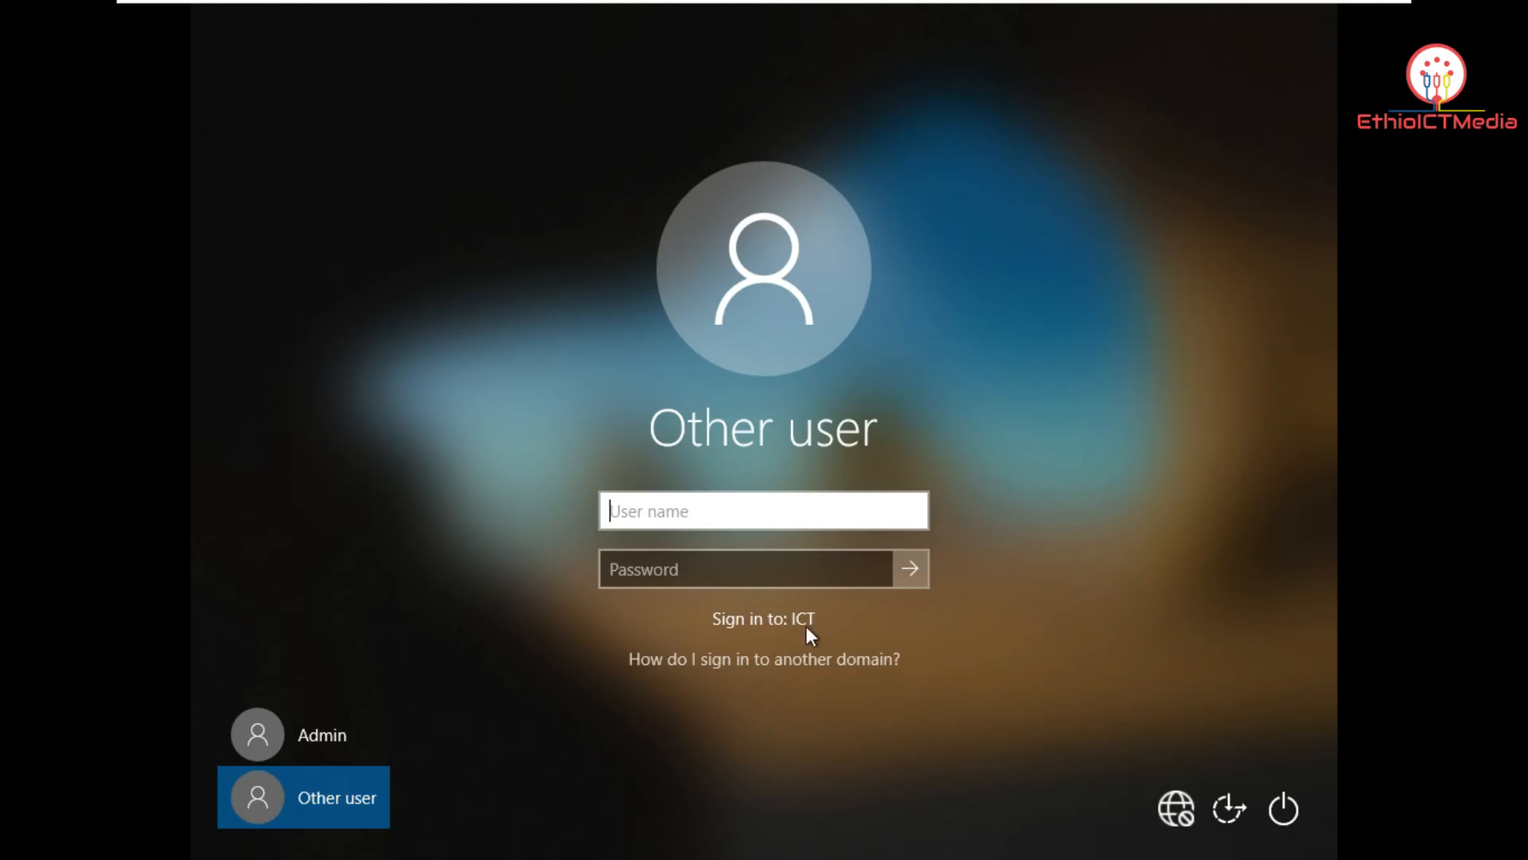
Step: Sign in with the domain user's name and password
left_click(714, 507)
type("Feyisa")
key("Tab")
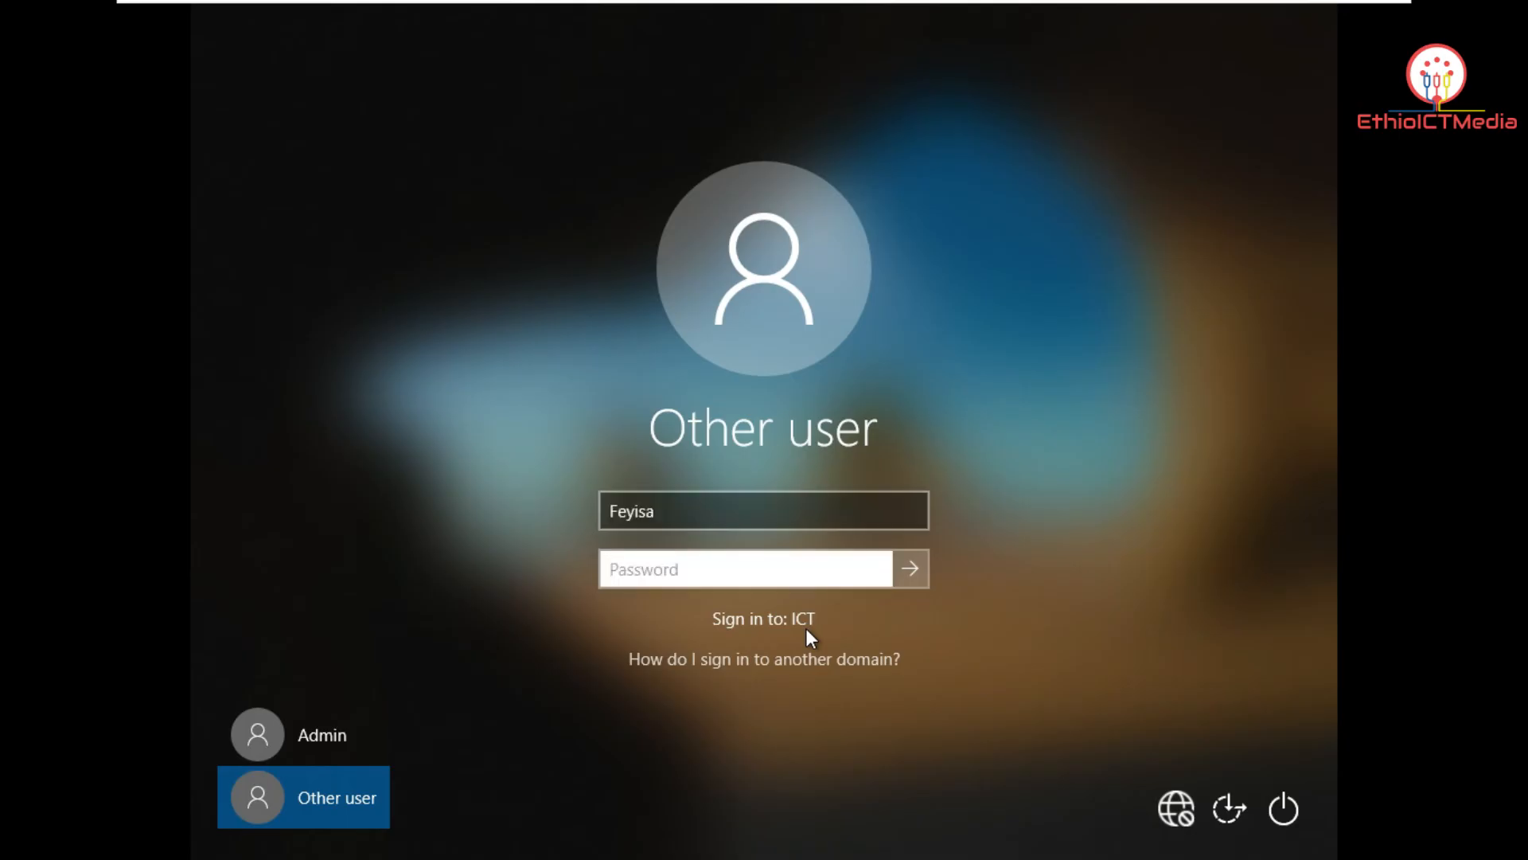
type("•••••••")
key("Return")
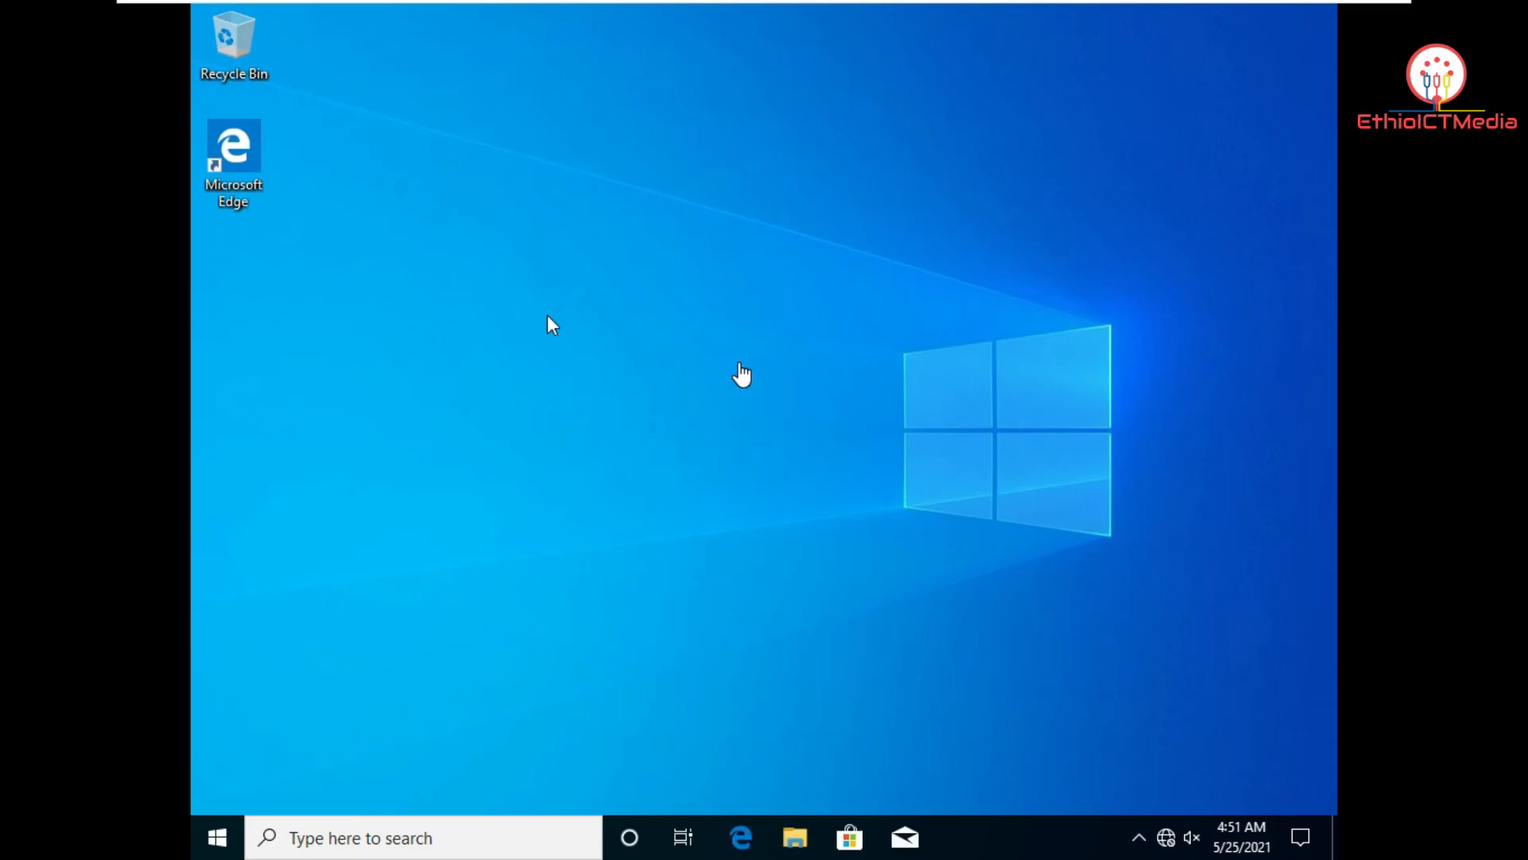
Step: On the server VM, create a new desktop folder named 'Document'
mouse_move(770, 9)
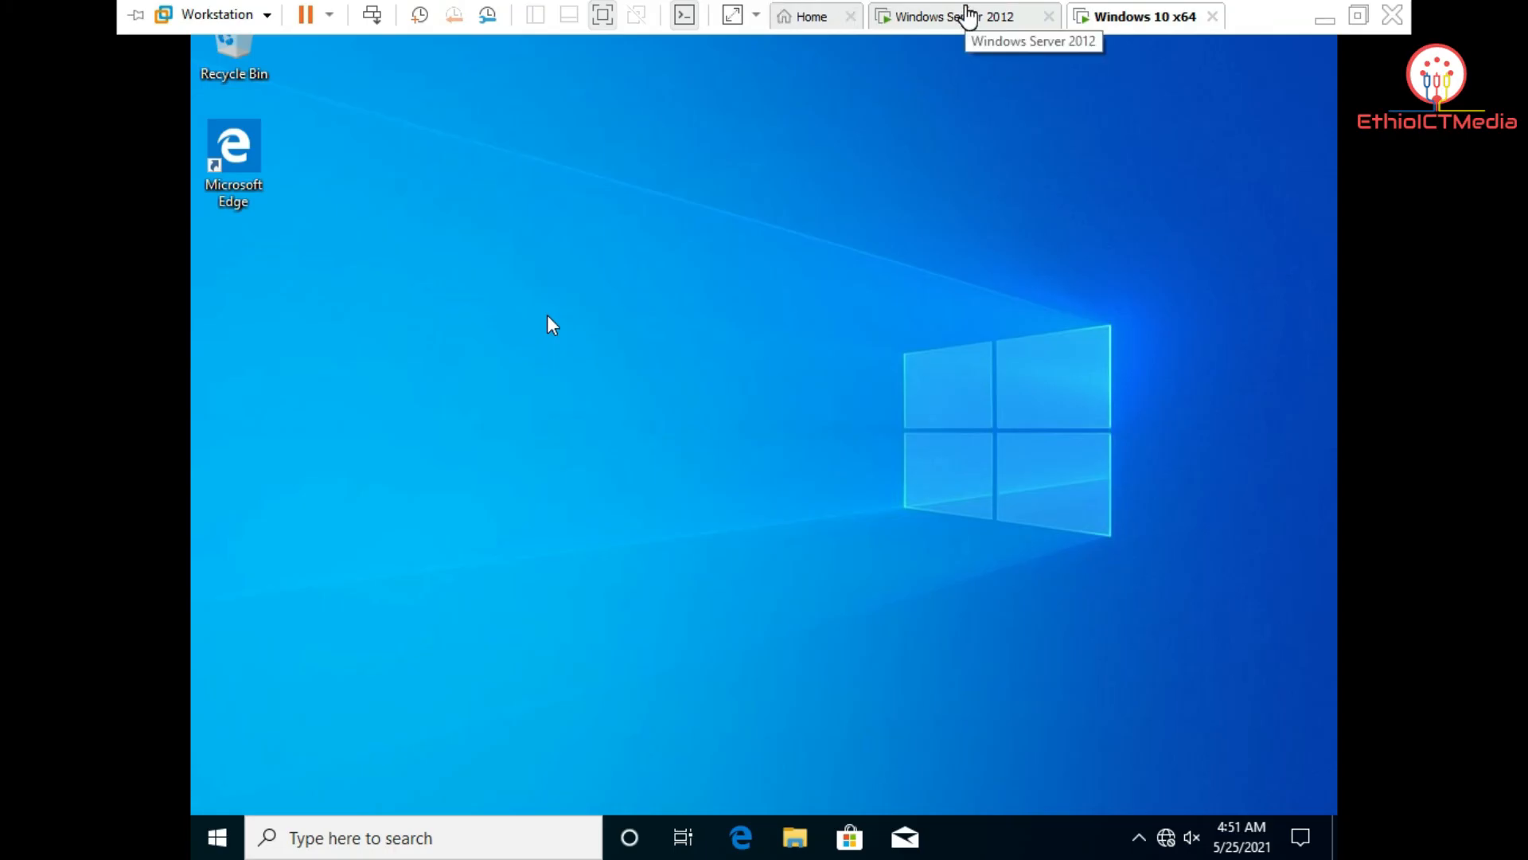
left_click(967, 16)
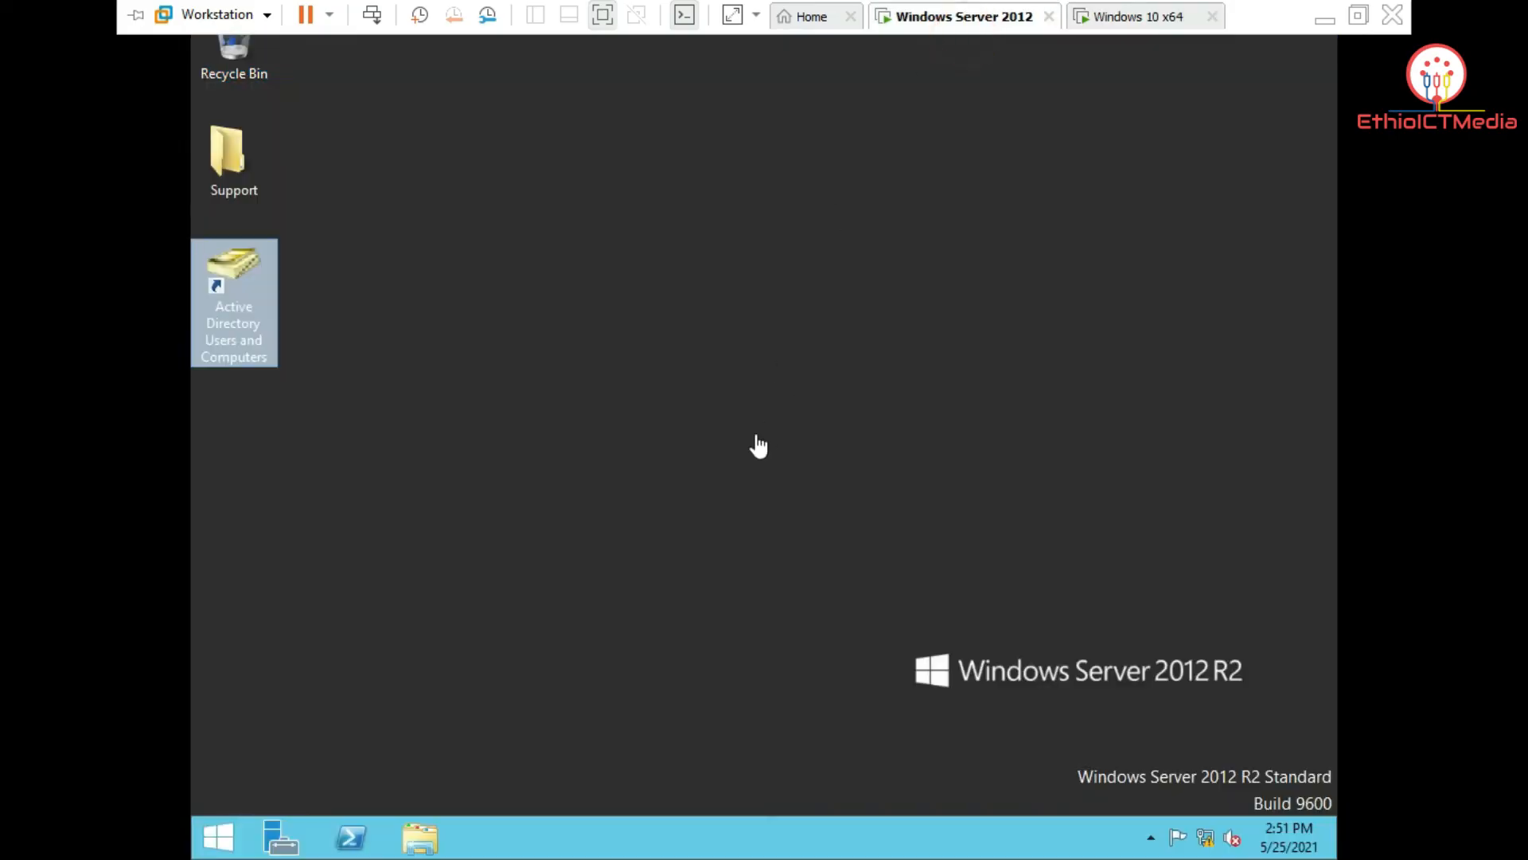
right_click(597, 328)
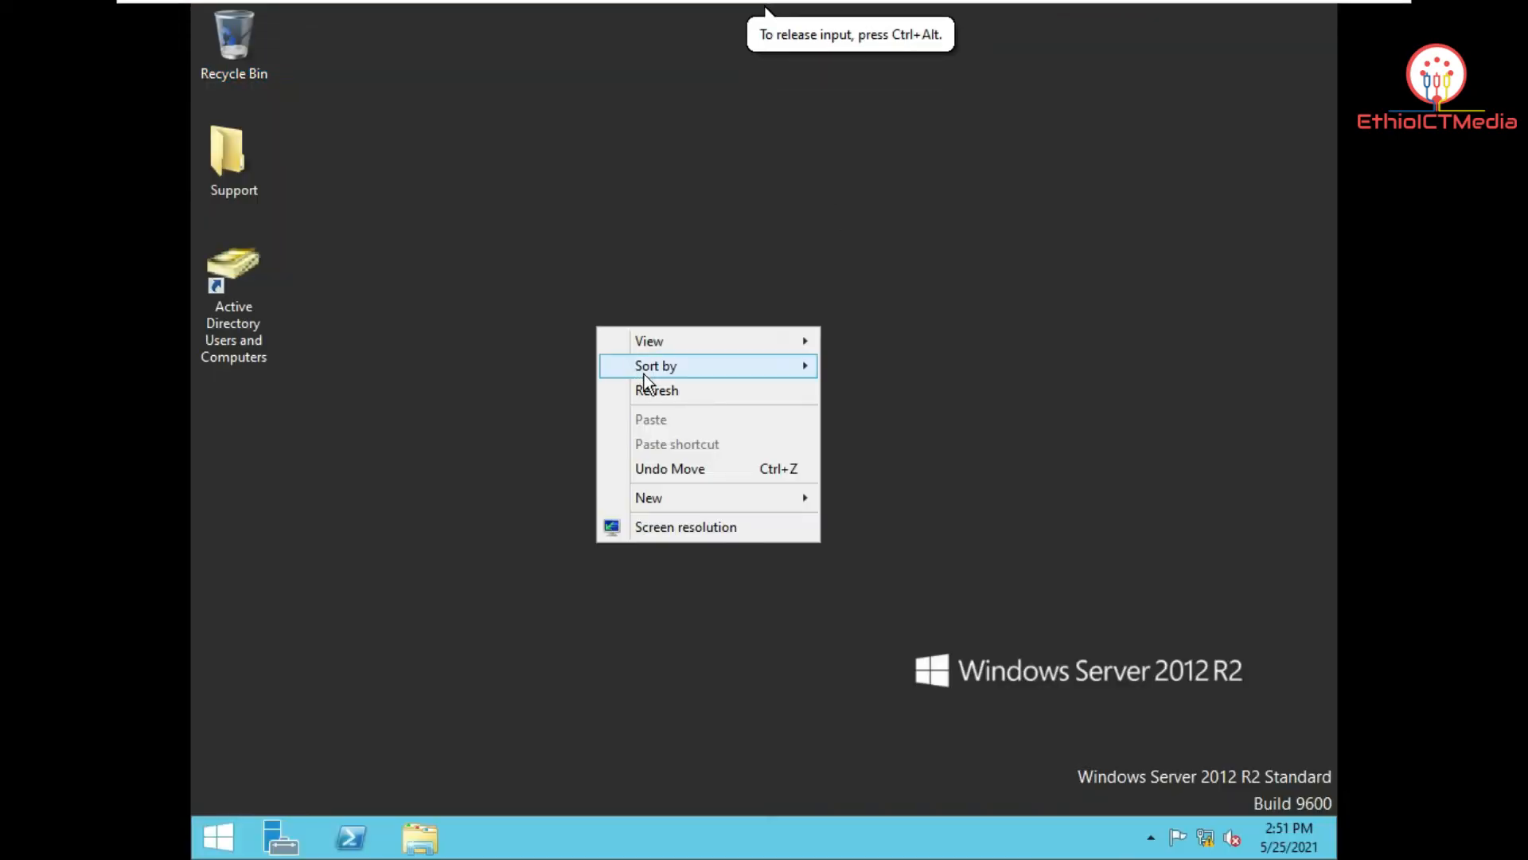
mouse_move(724, 494)
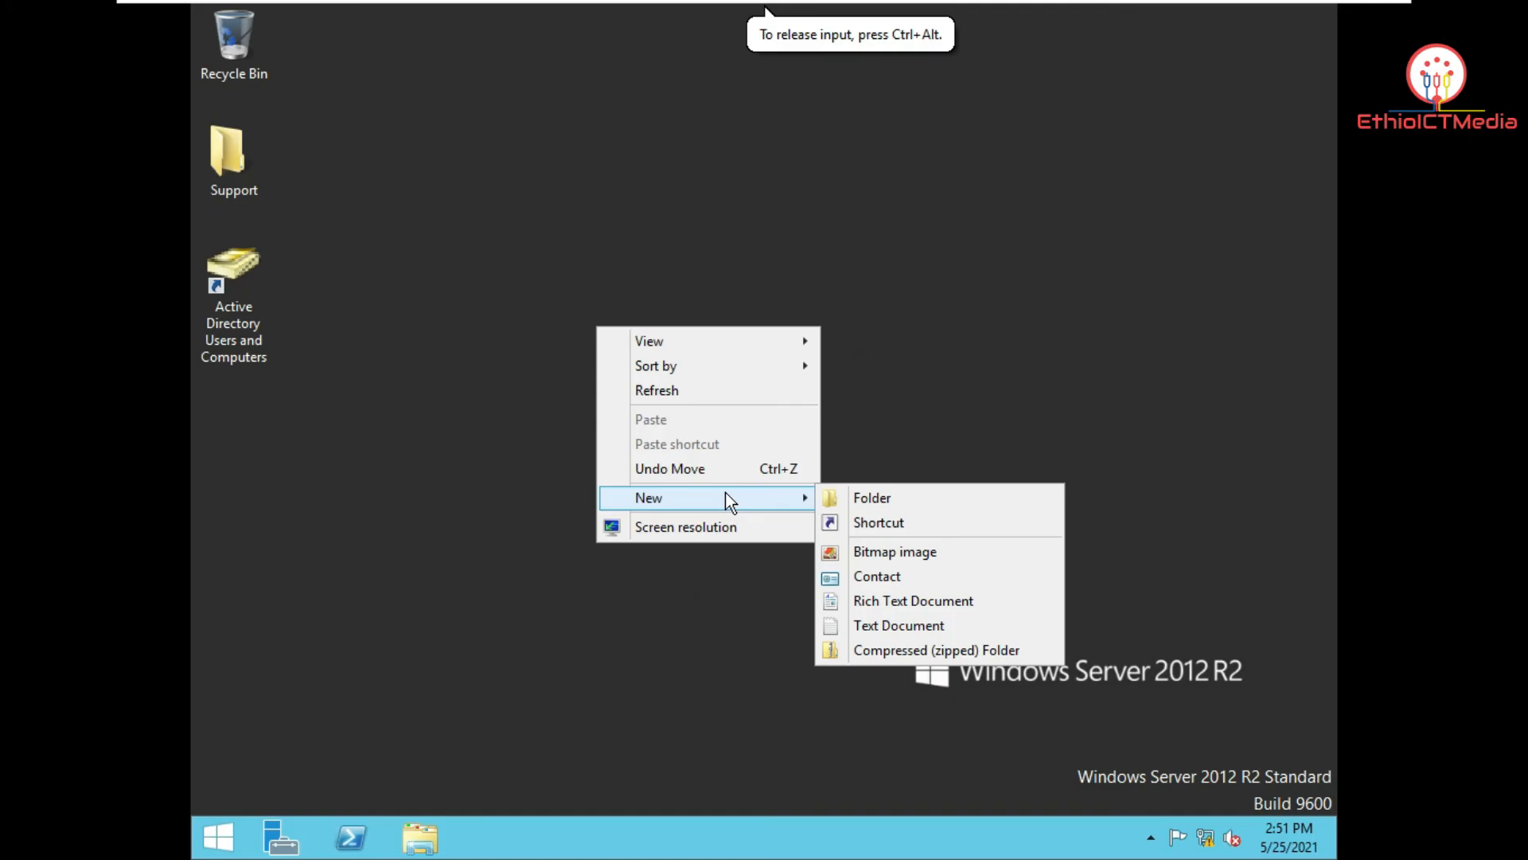
left_click(856, 498)
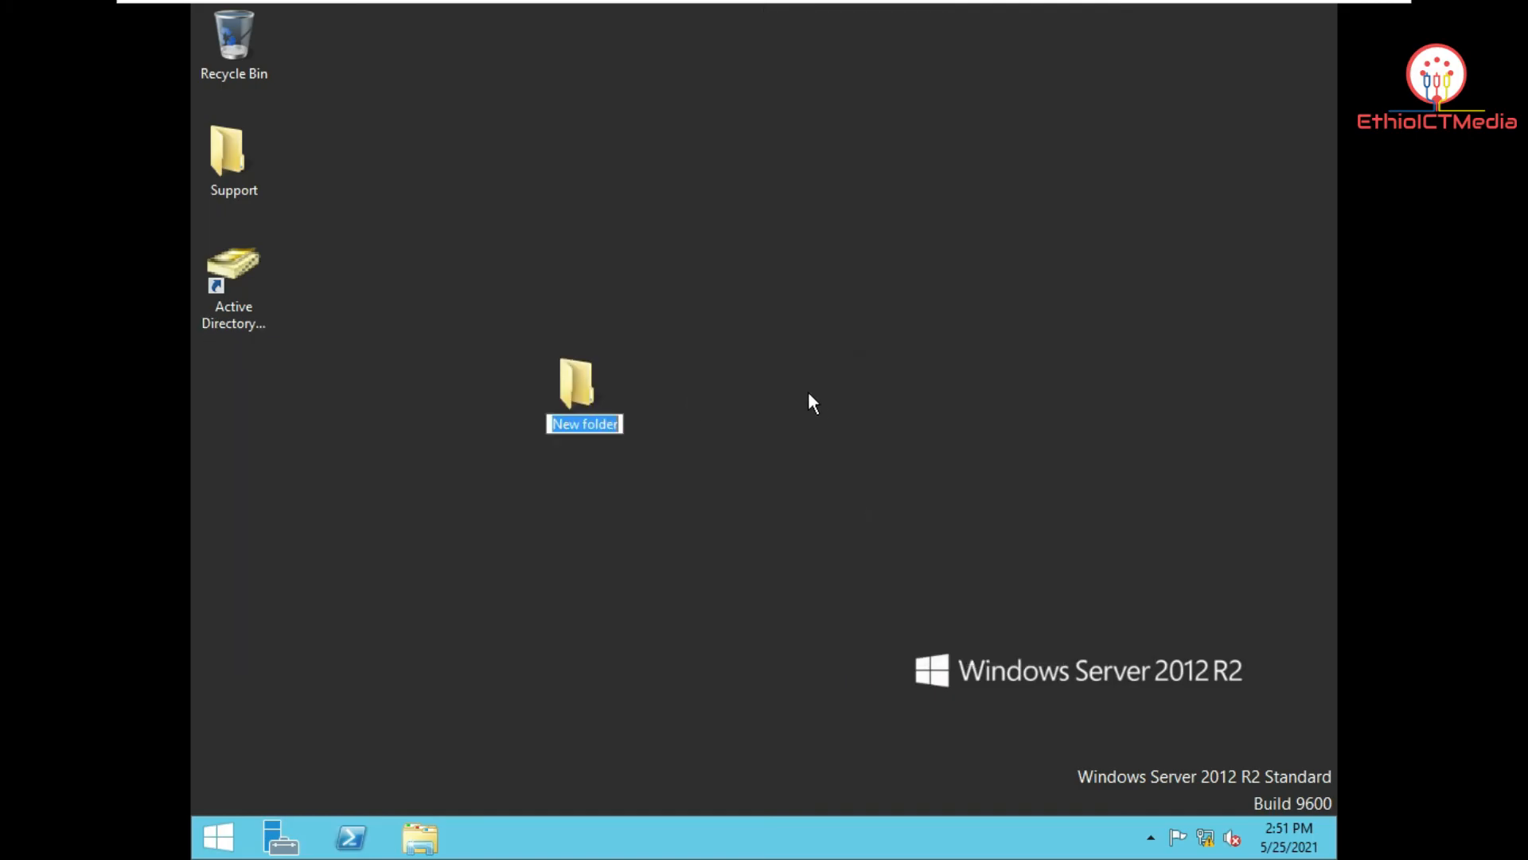
type("Doc")
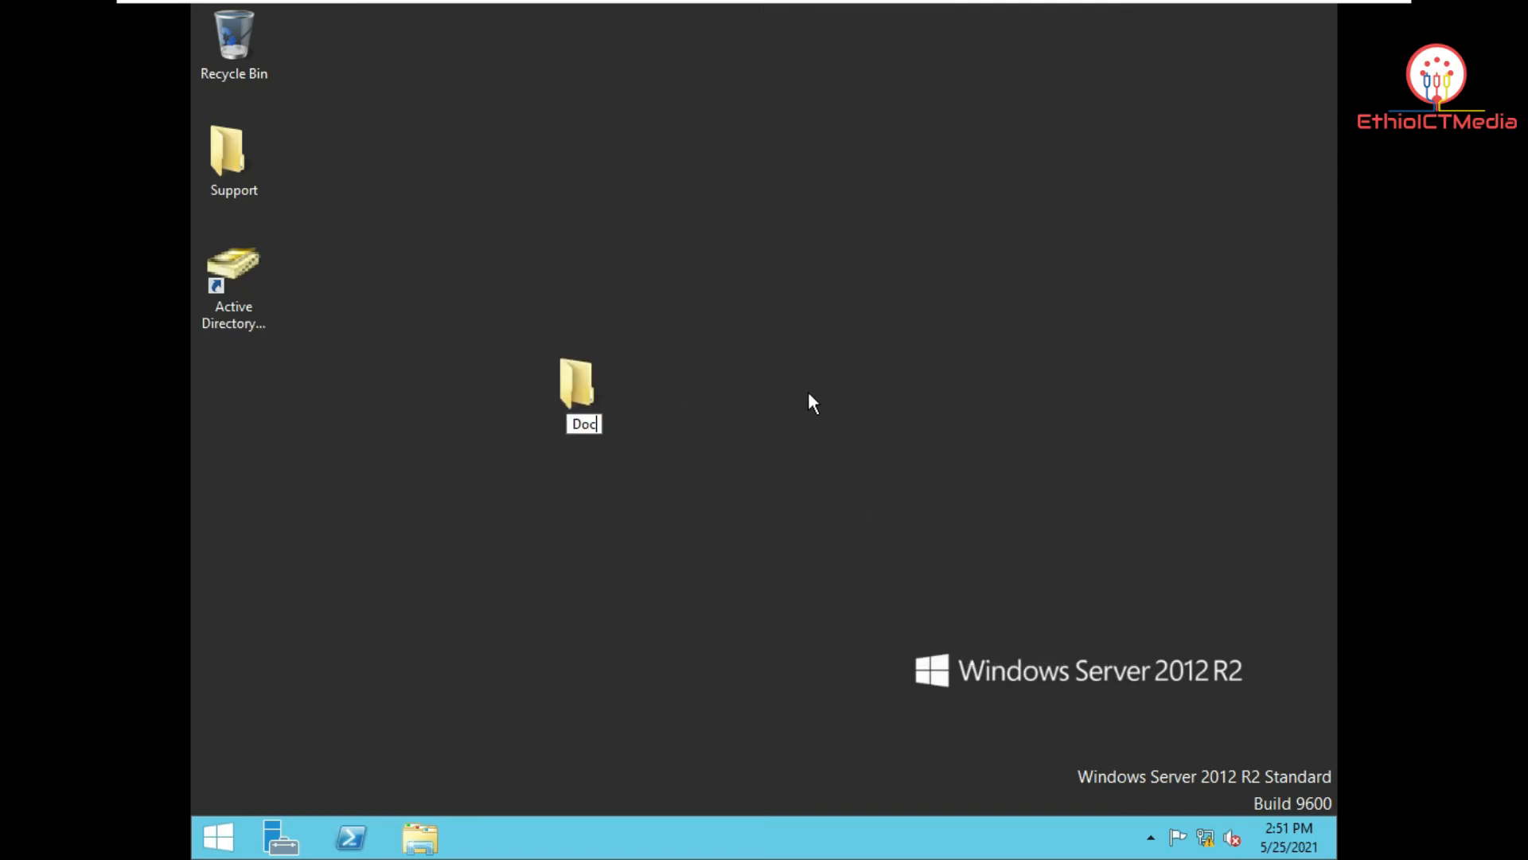
type("ument")
key("Return")
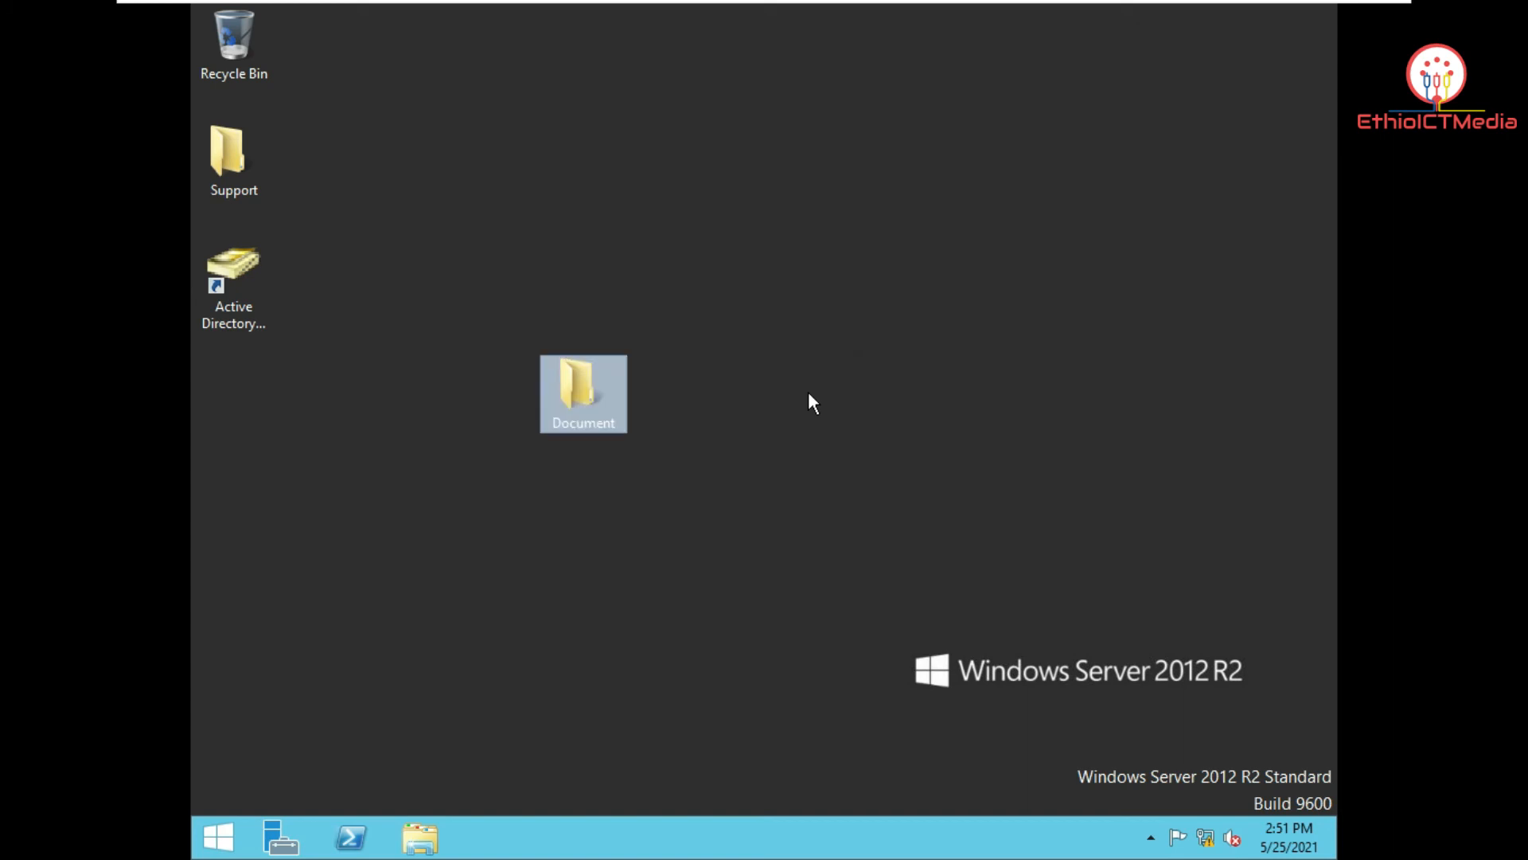
Step: Inside Document, create a text file named '123' and open it
double_click(615, 382)
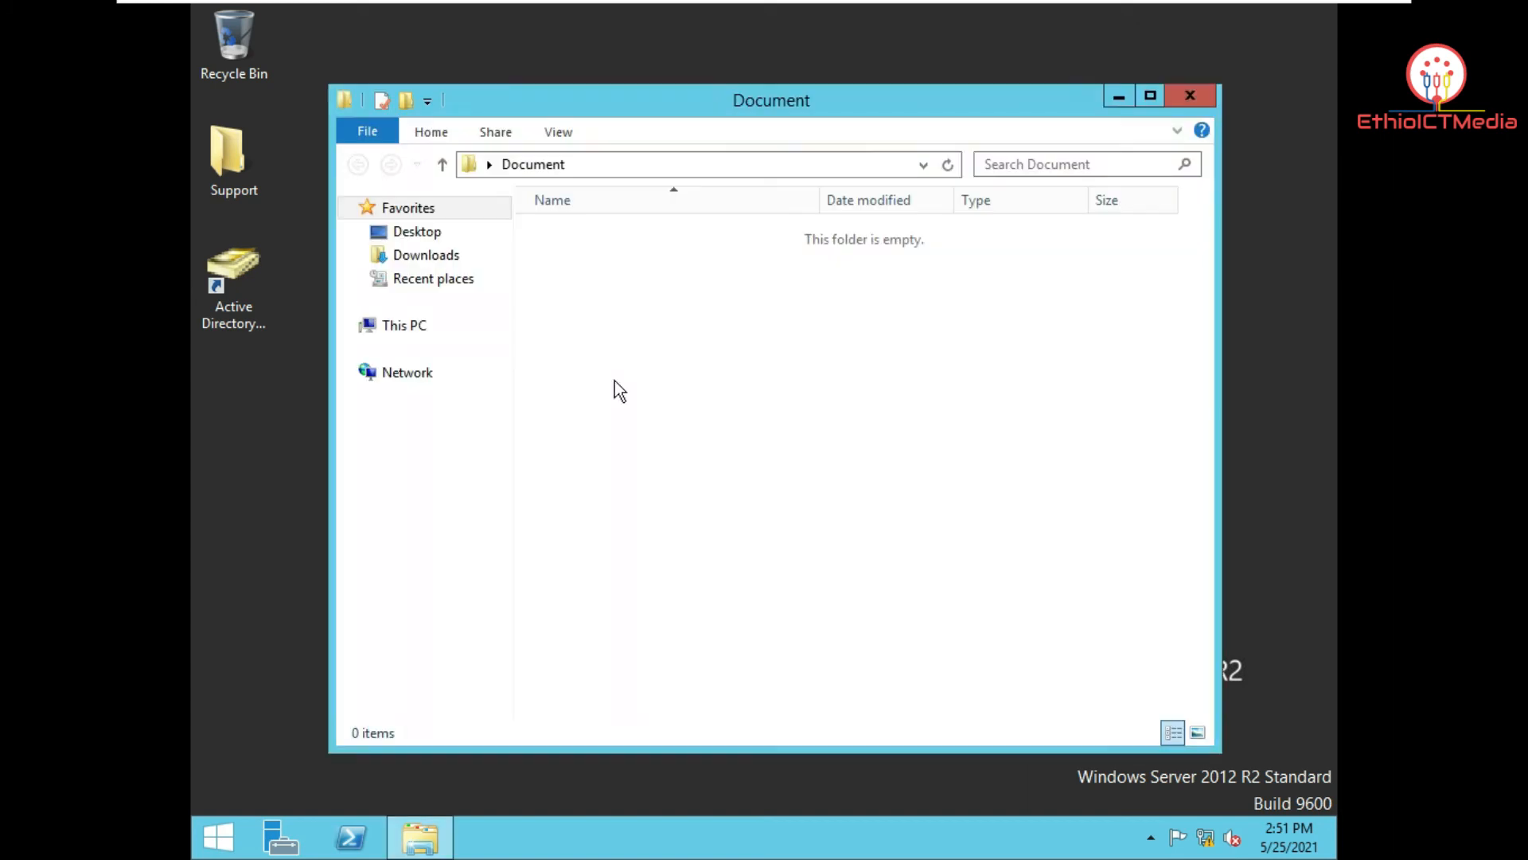
right_click(569, 285)
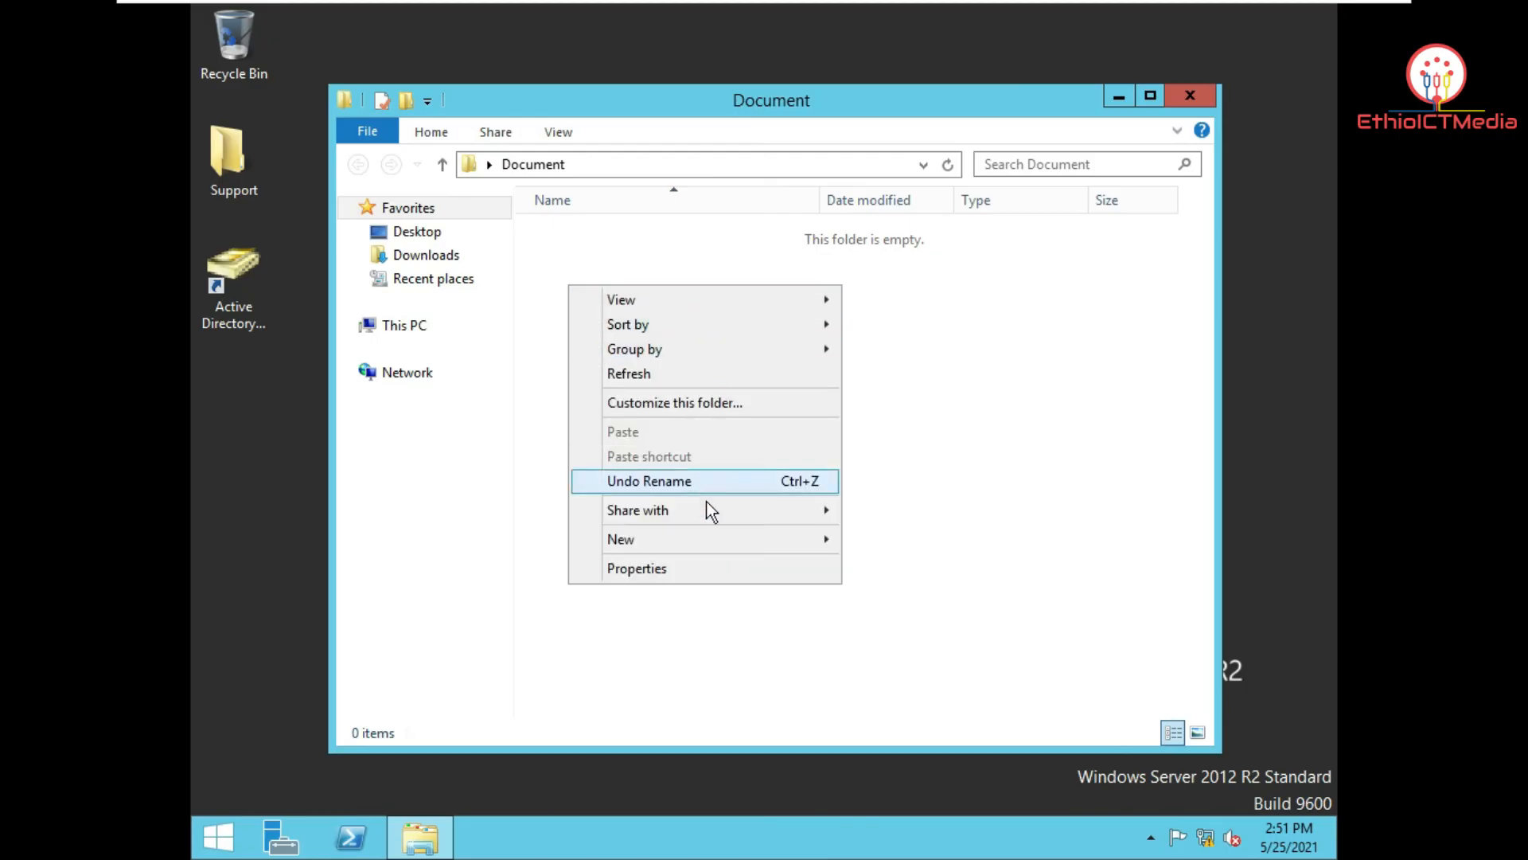
mouse_move(719, 541)
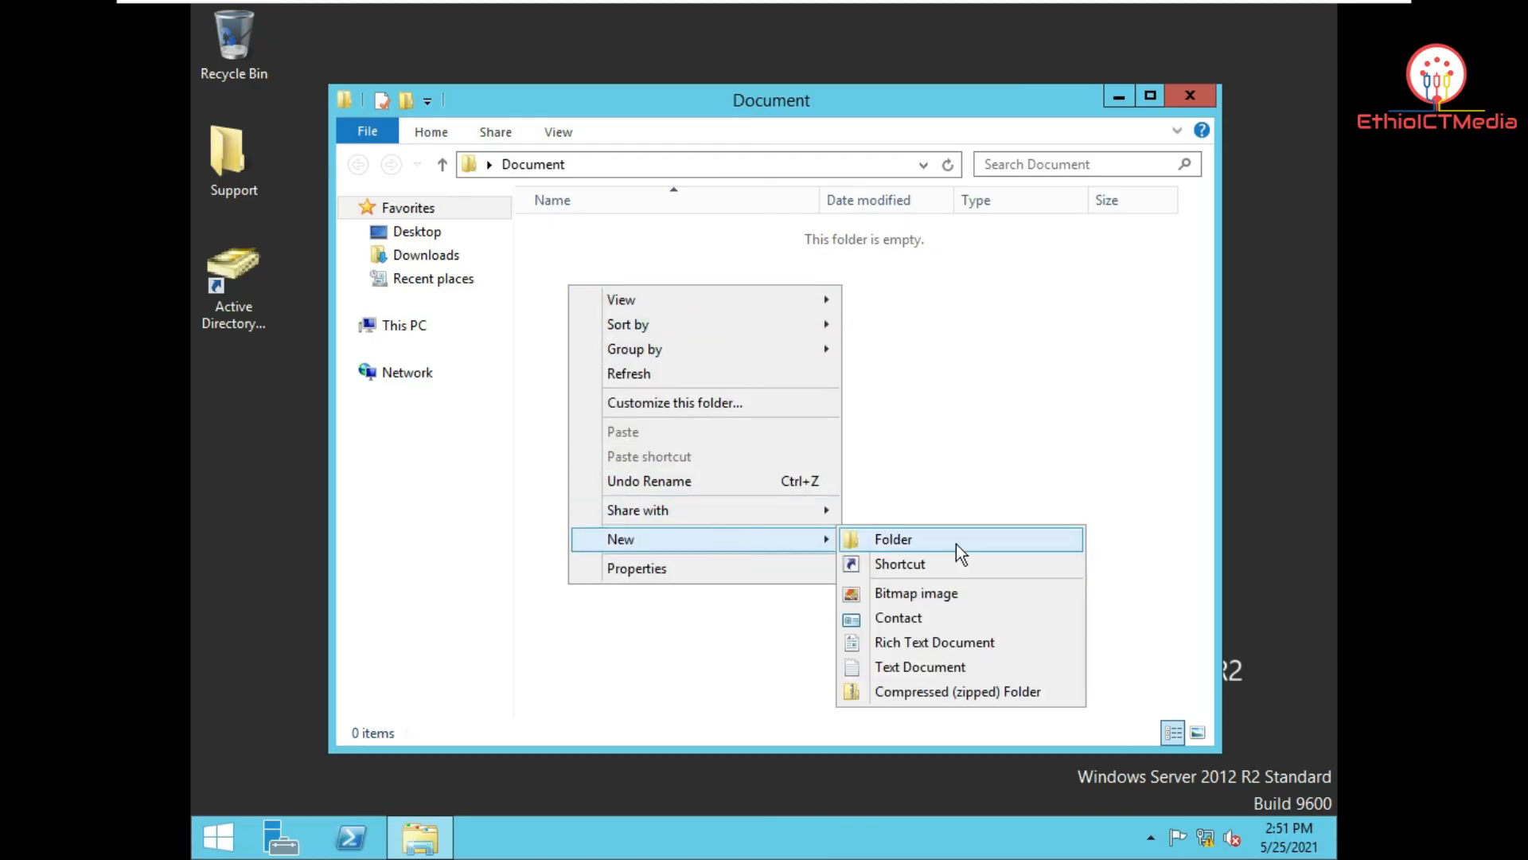
left_click(959, 667)
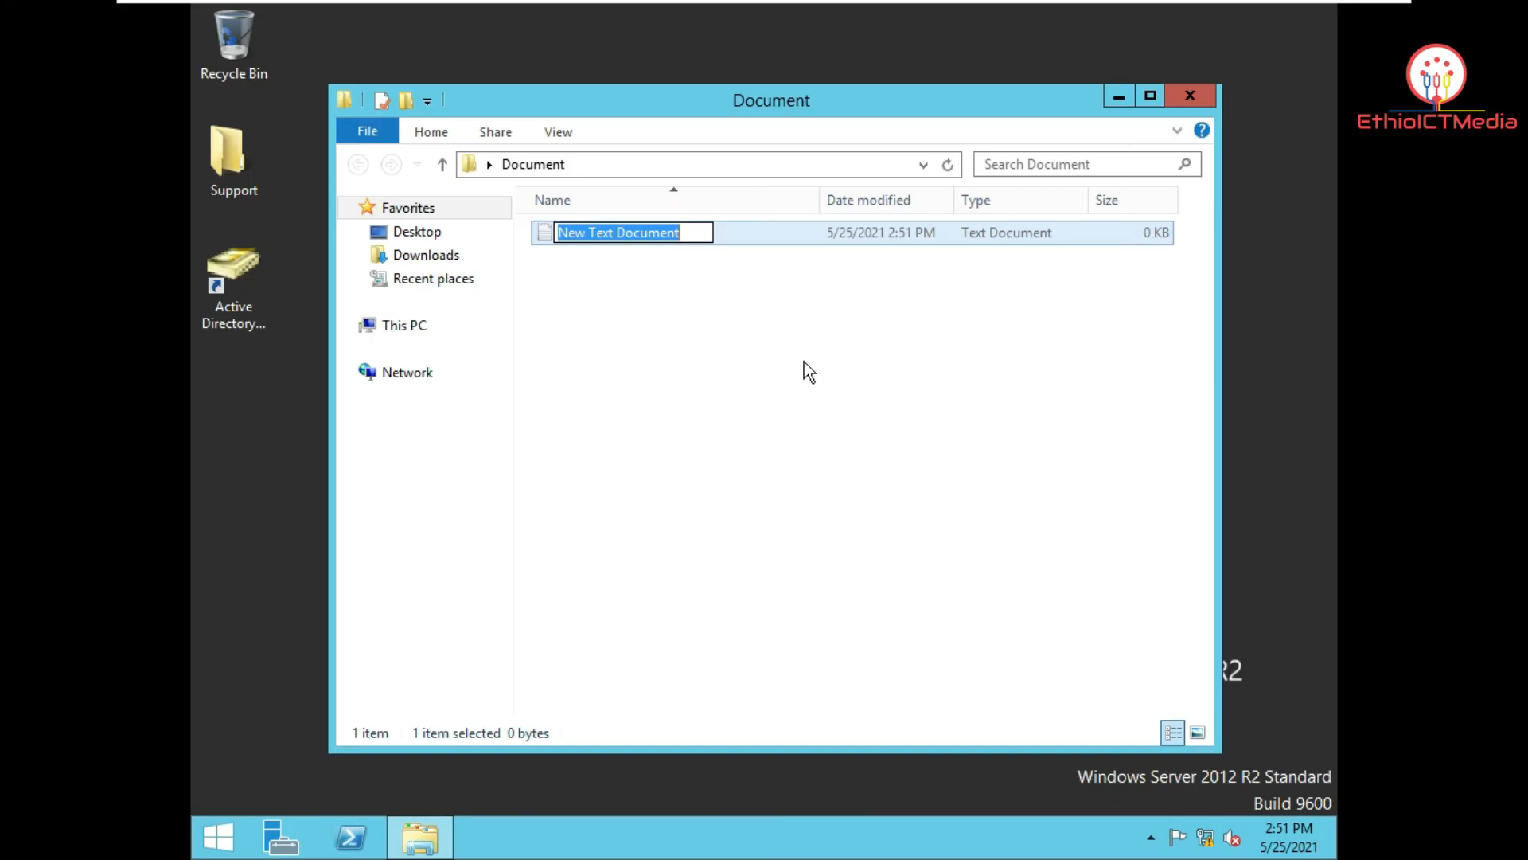
type("123")
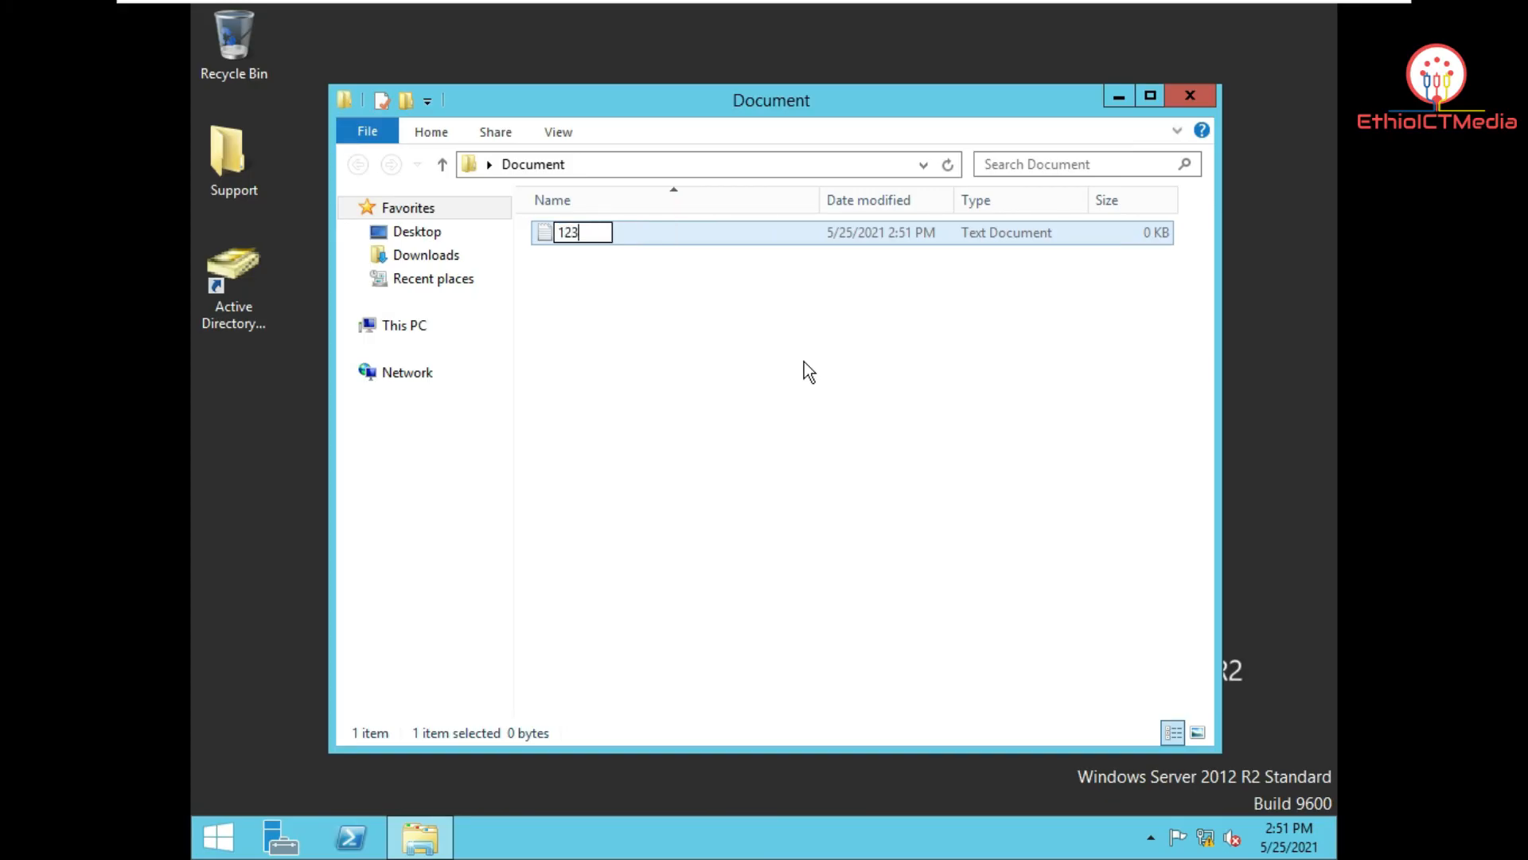
key("Return")
key("Return")
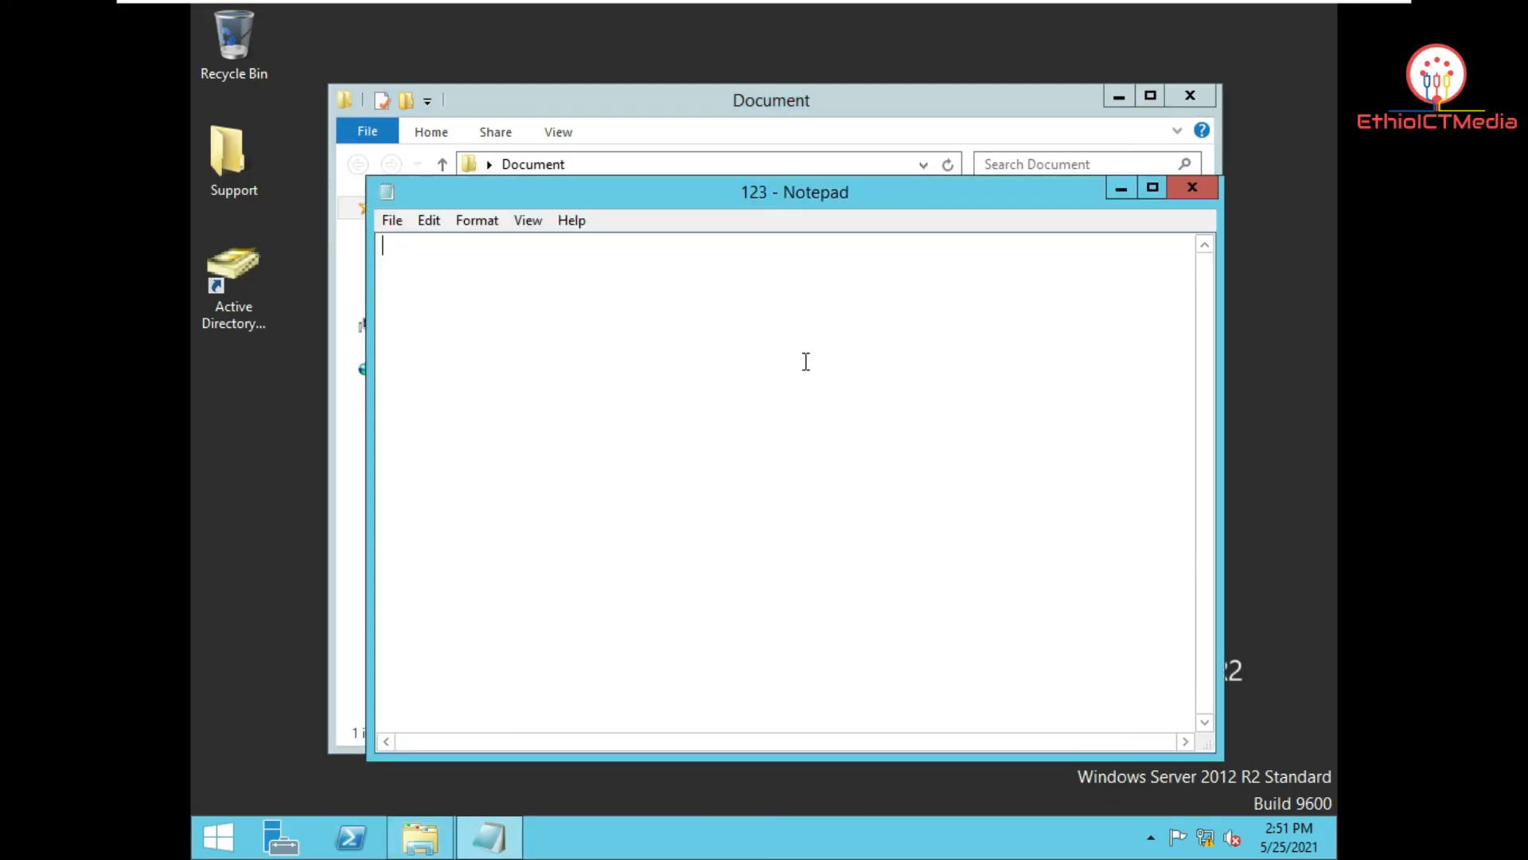
Step: Write 'Hi Everyone, this is to show u how we share files b/n Server & Client.' and close the windows
type("Hi Everyone, this is to show")
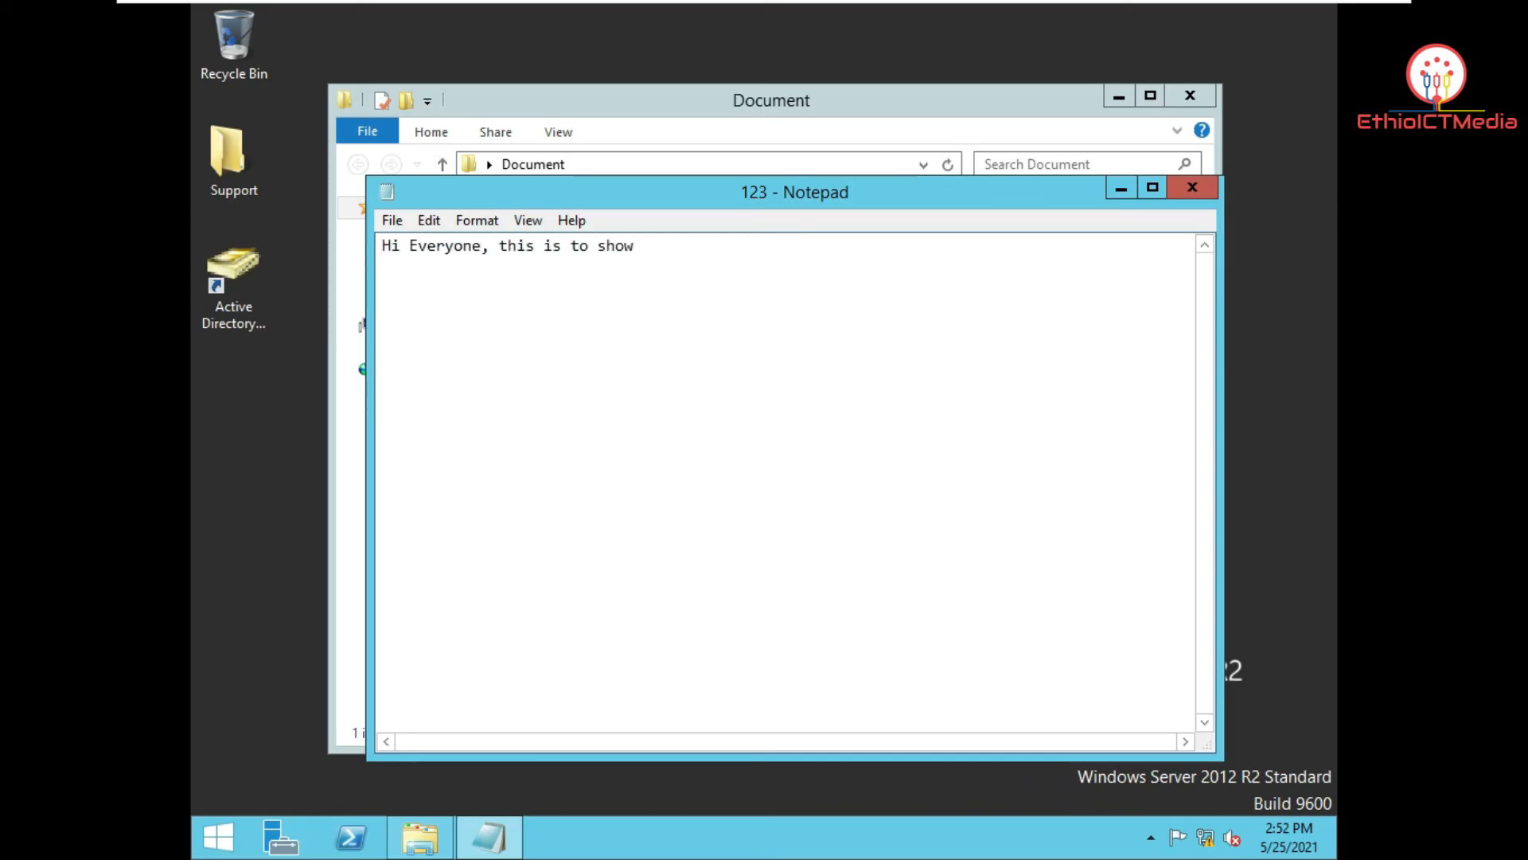
type(" u how we share files b/n Server & Client.")
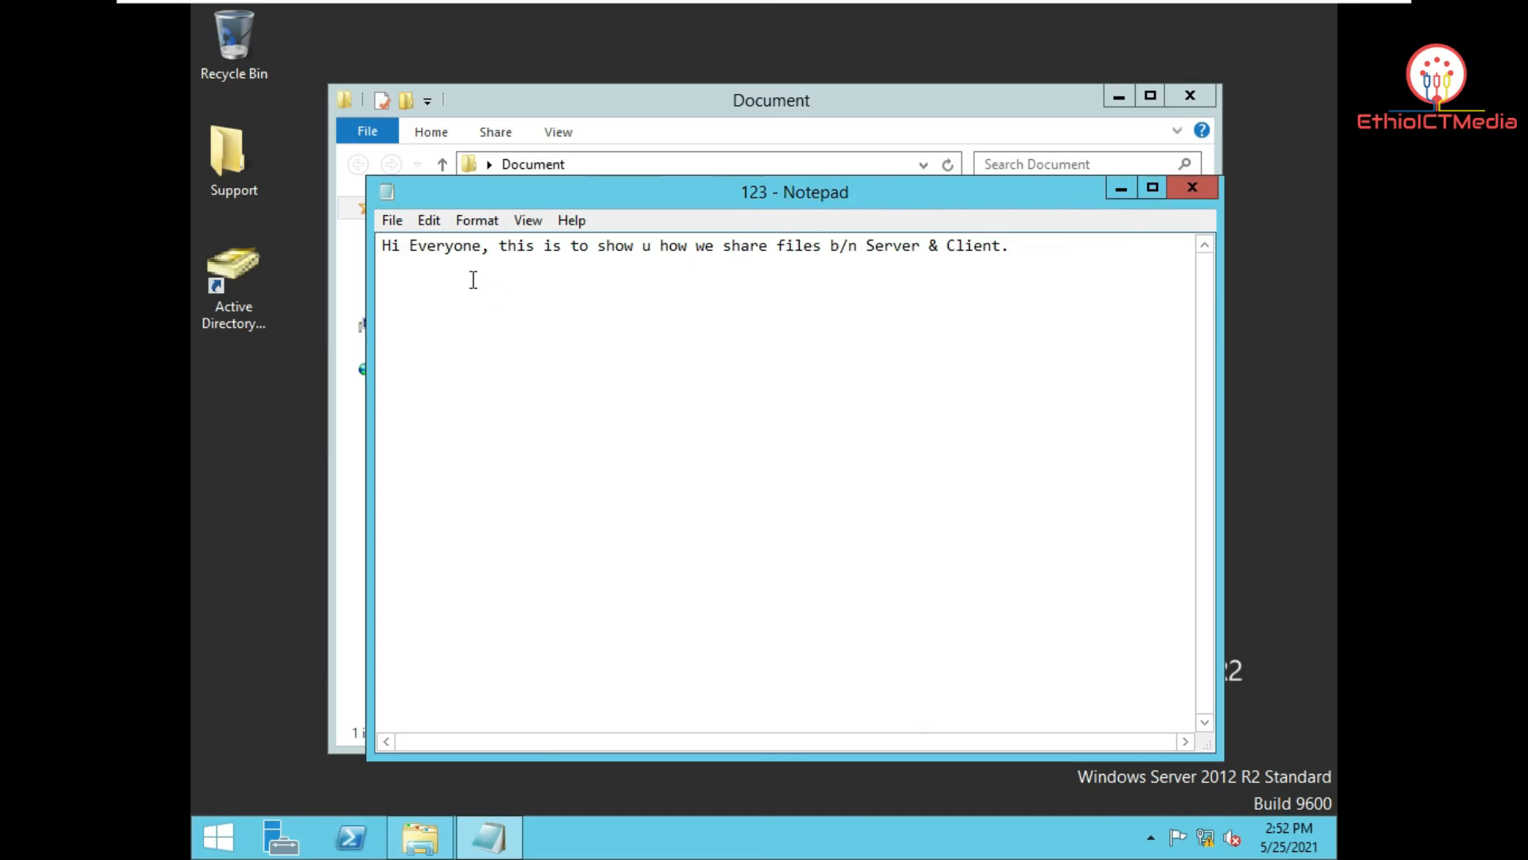
left_click(1201, 182)
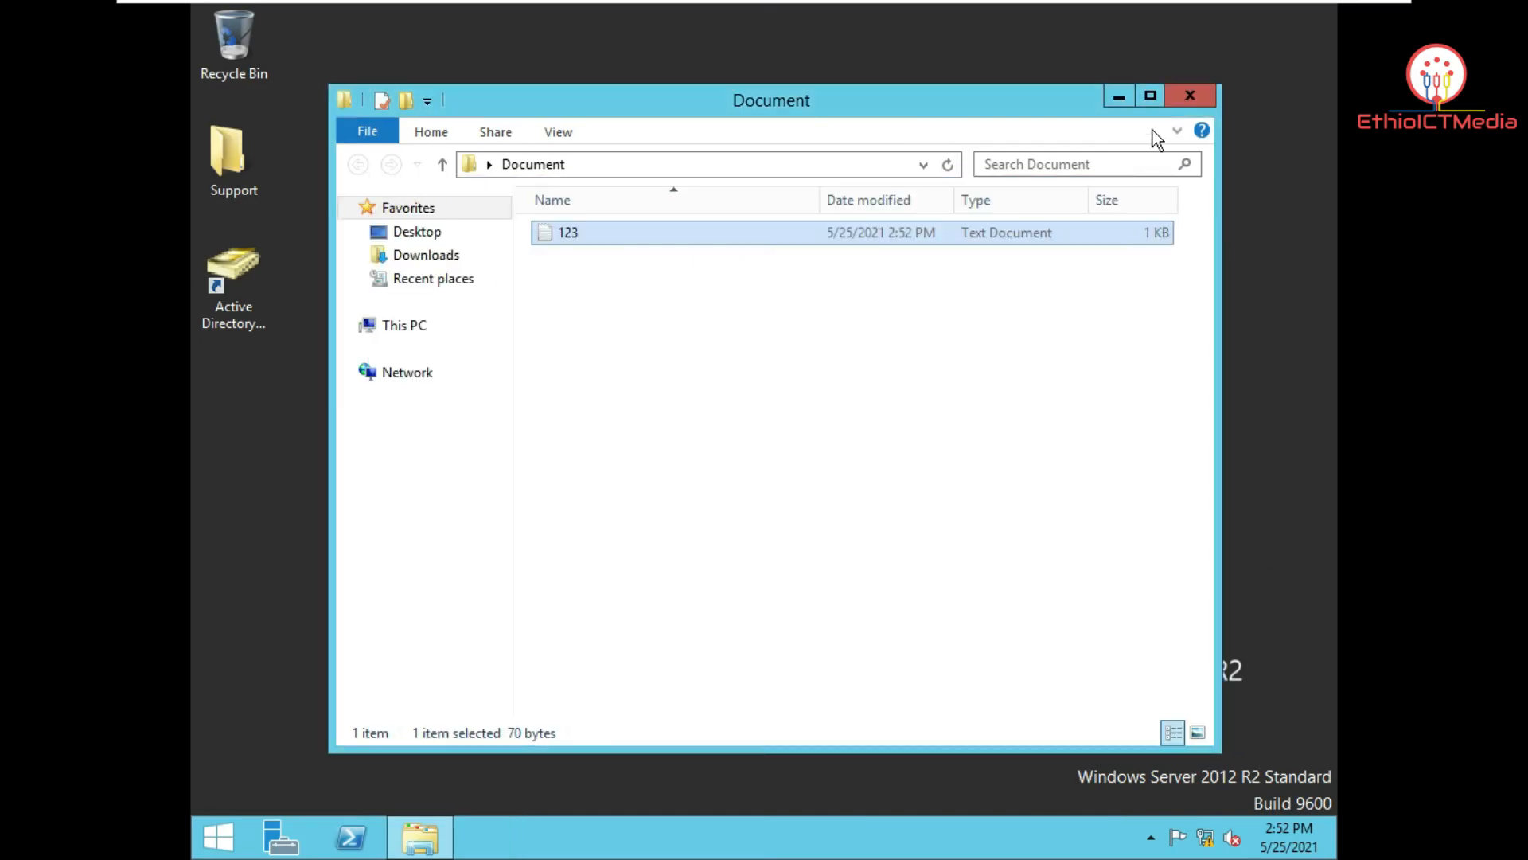
left_click(1192, 97)
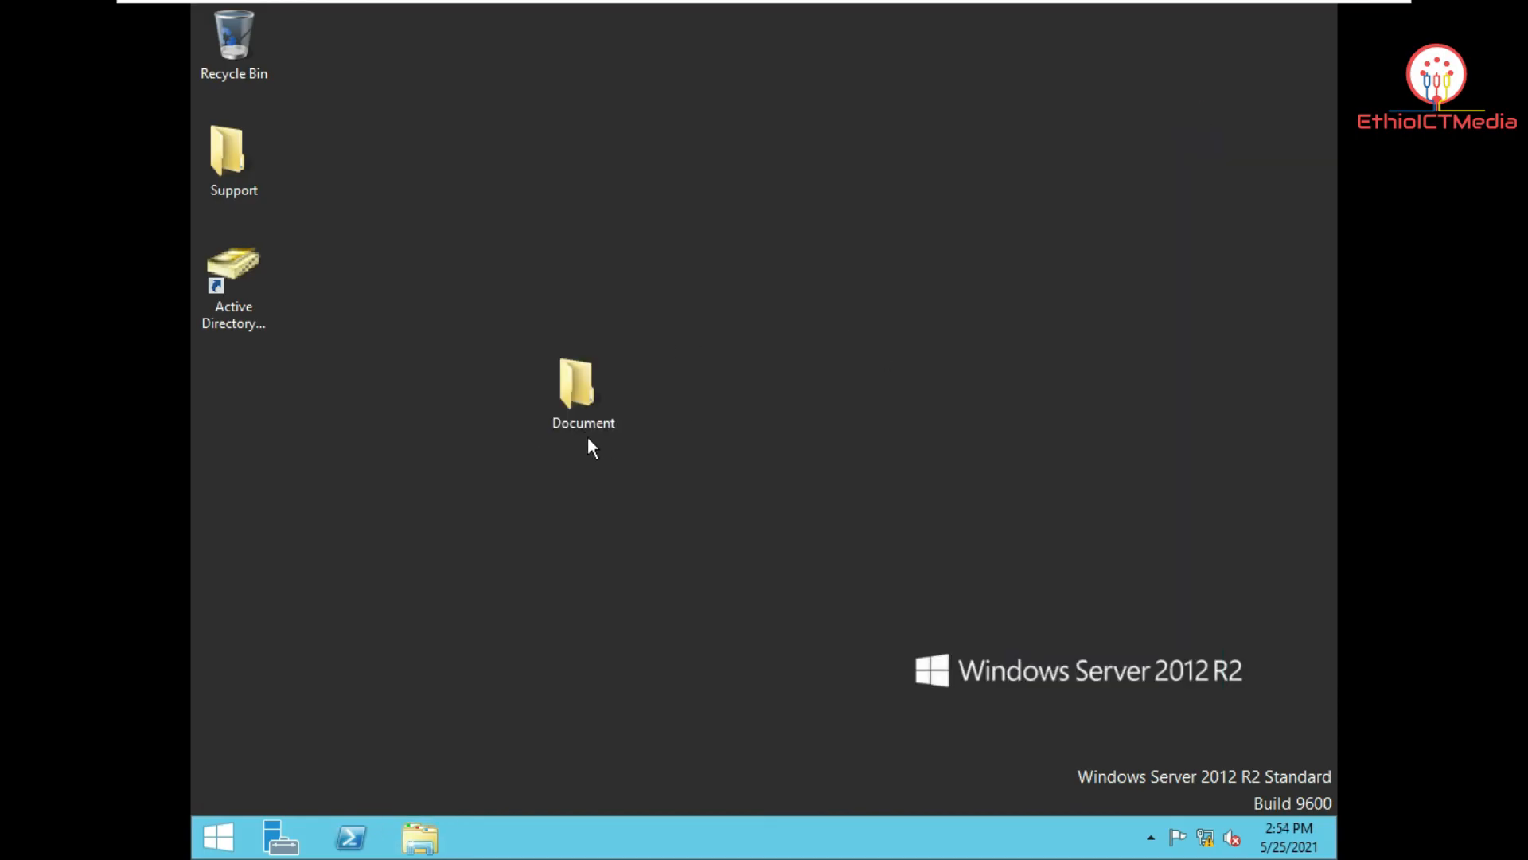
Step: Share the Document folder with specific people, adding the Finance group
right_click(581, 400)
mouse_move(688, 487)
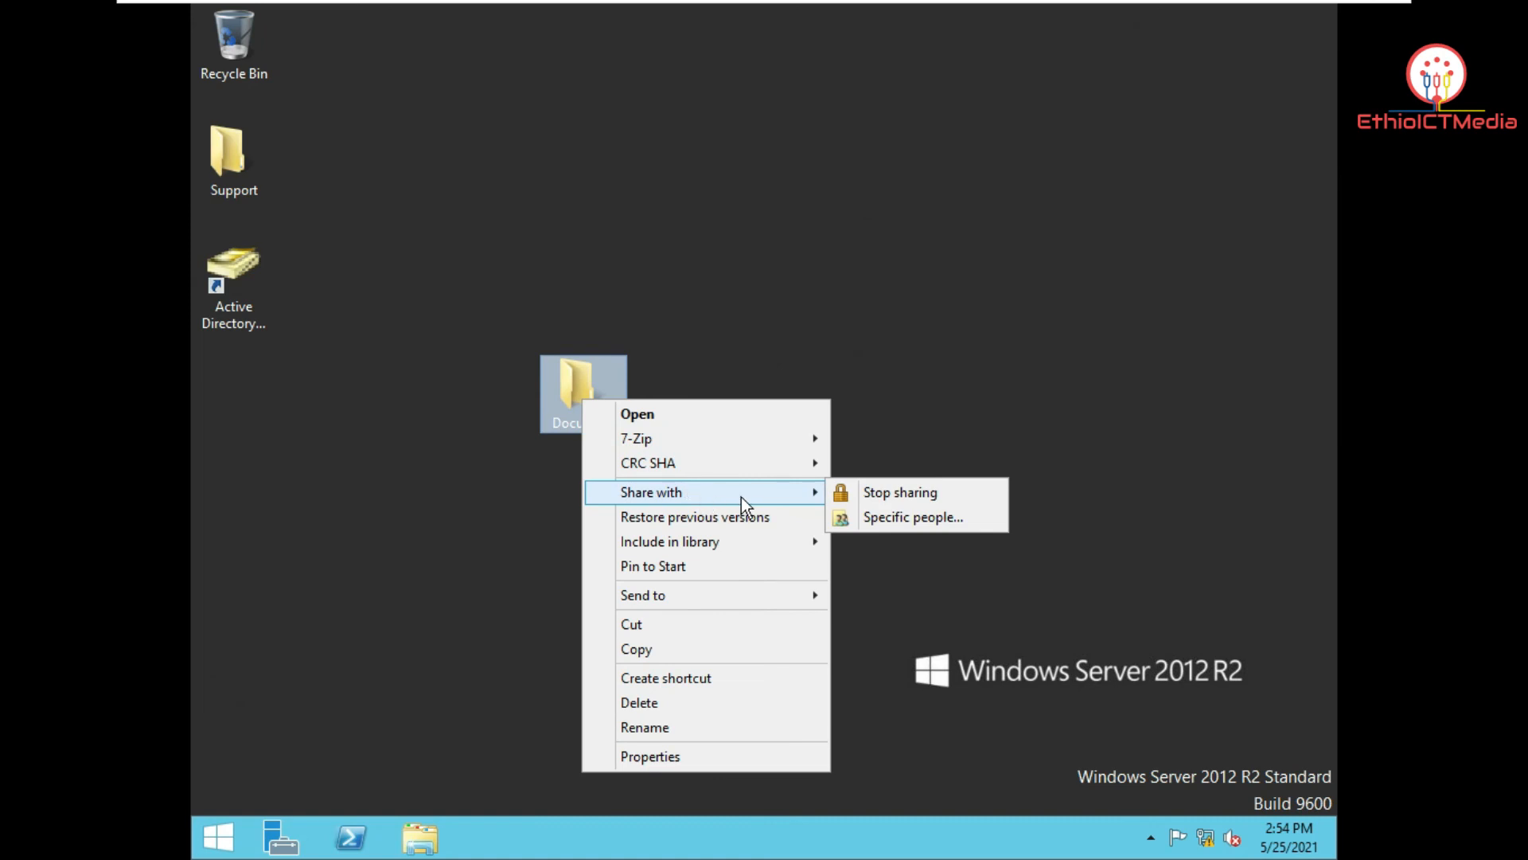
left_click(892, 518)
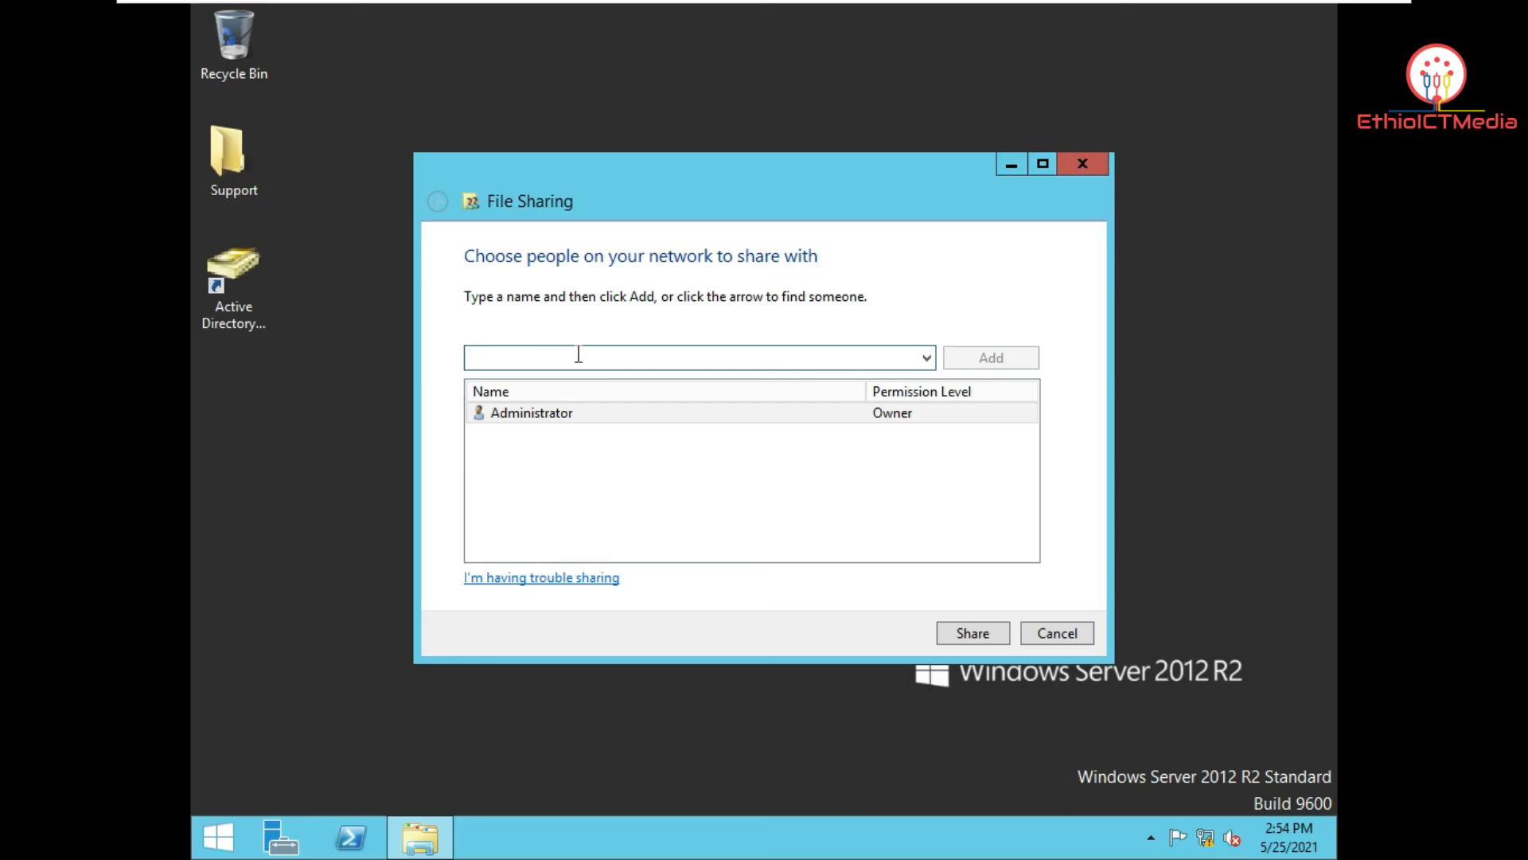
type("finance")
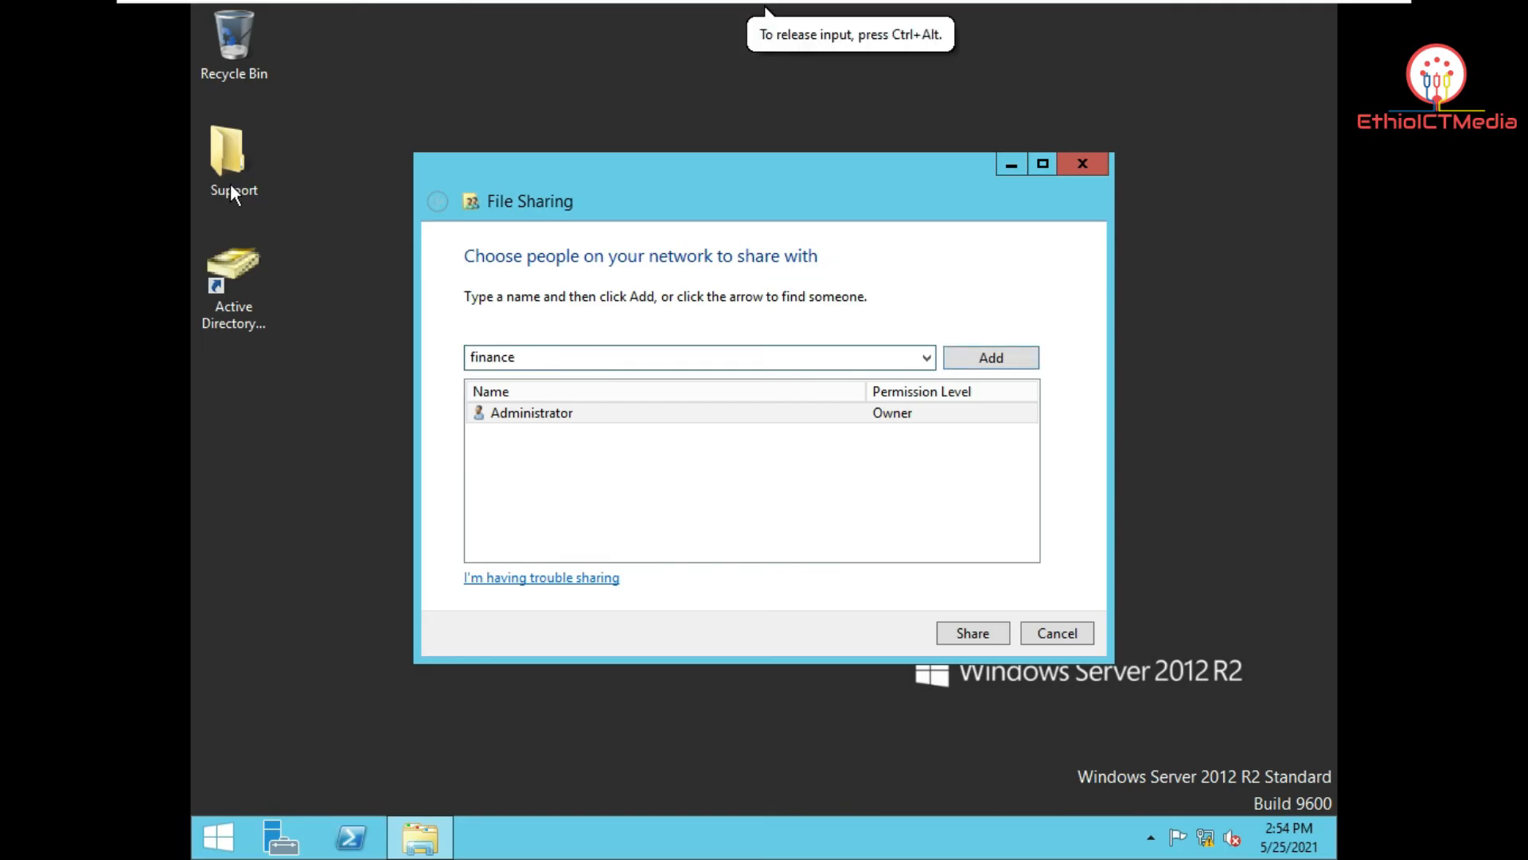
left_click(976, 364)
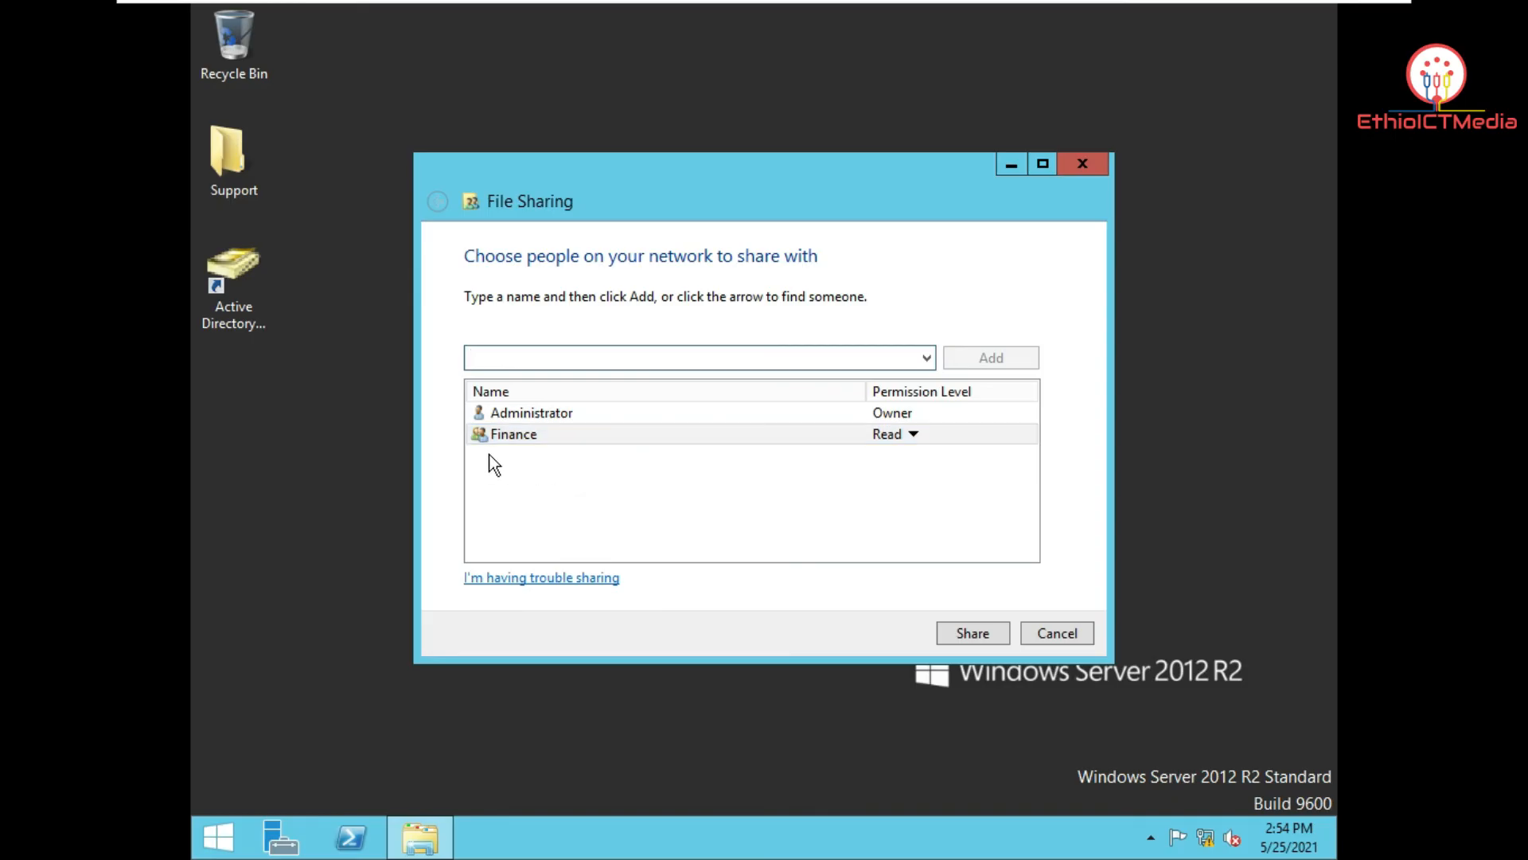
Step: Give Finance Read/Write permission and complete the sharing
left_click(476, 435)
left_click(913, 437)
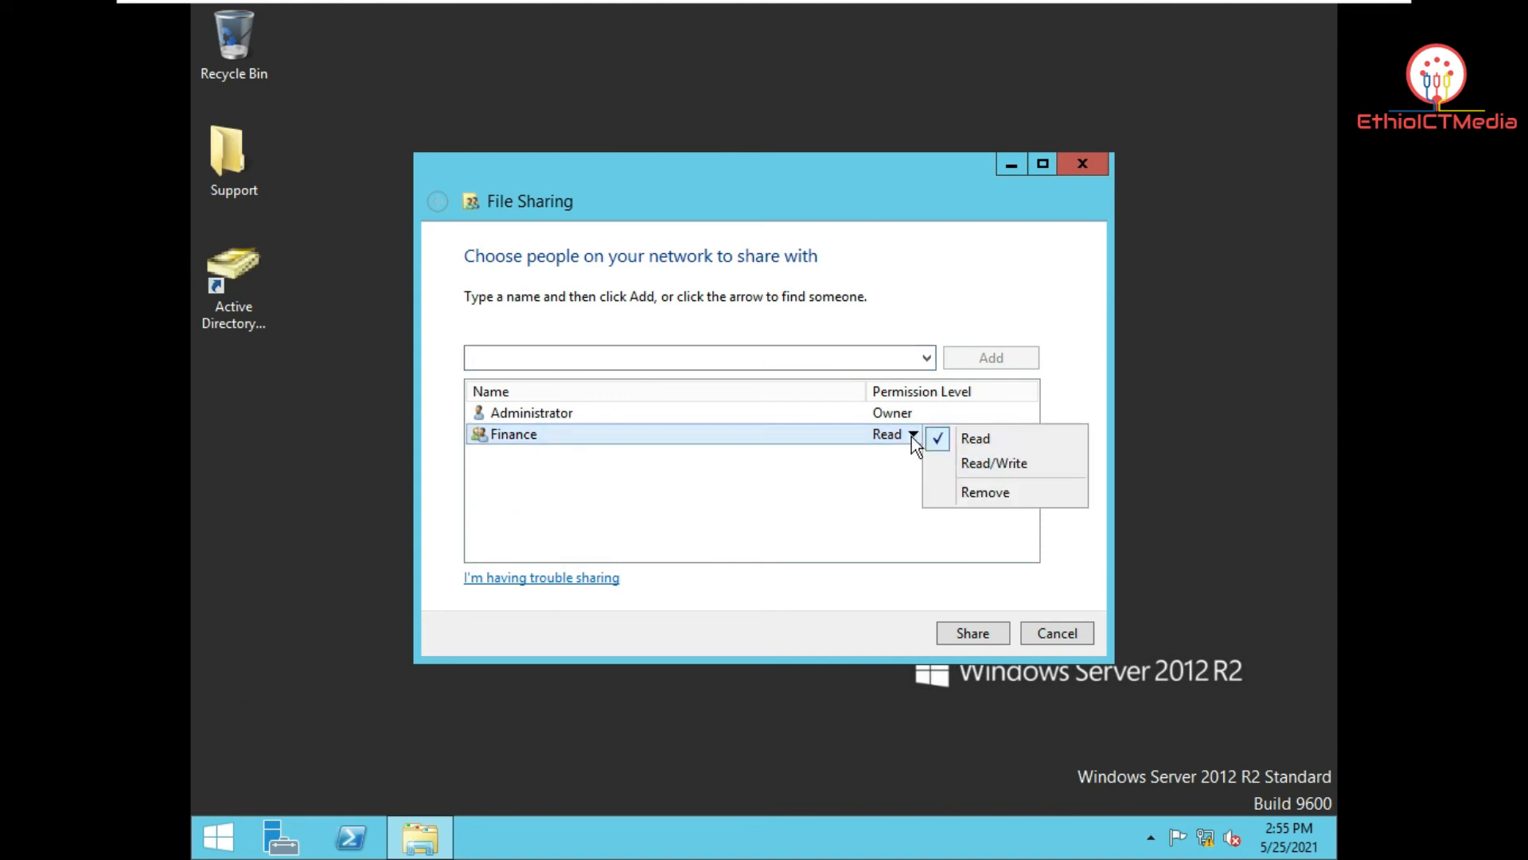
left_click(1008, 467)
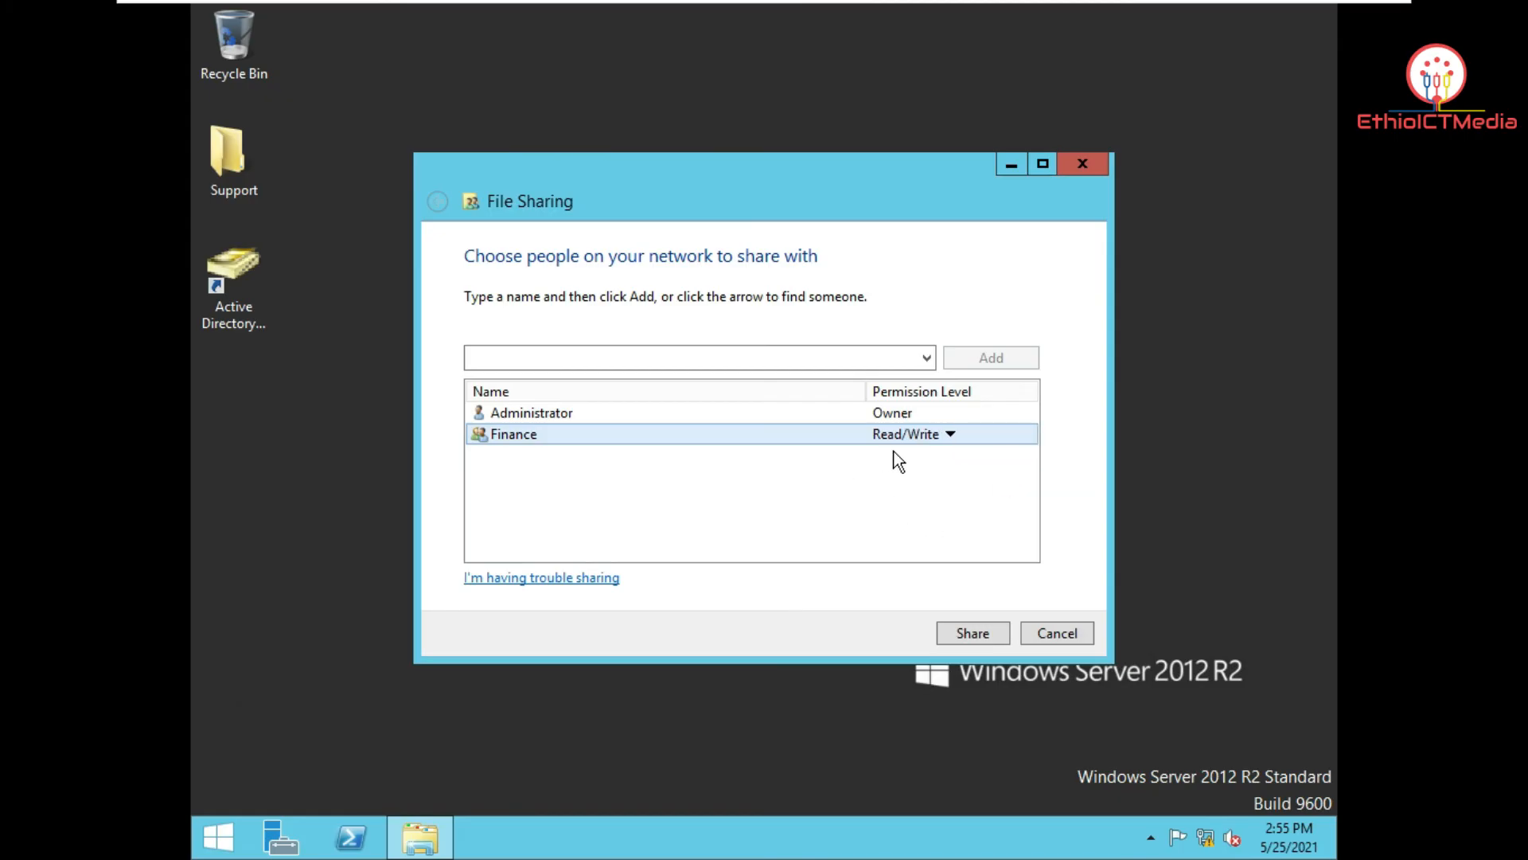
left_click(995, 634)
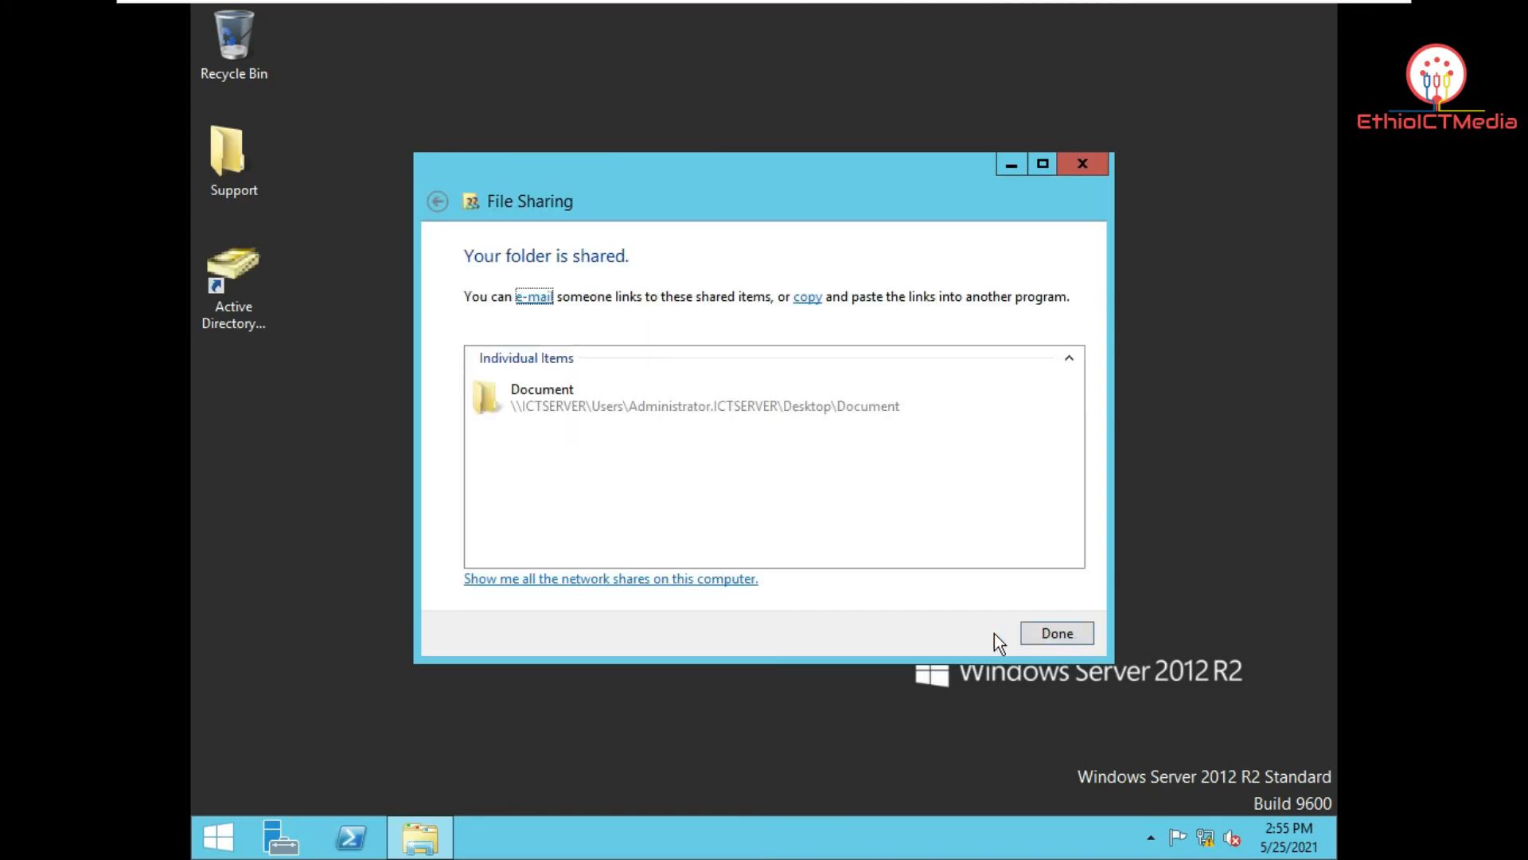
left_click(1070, 635)
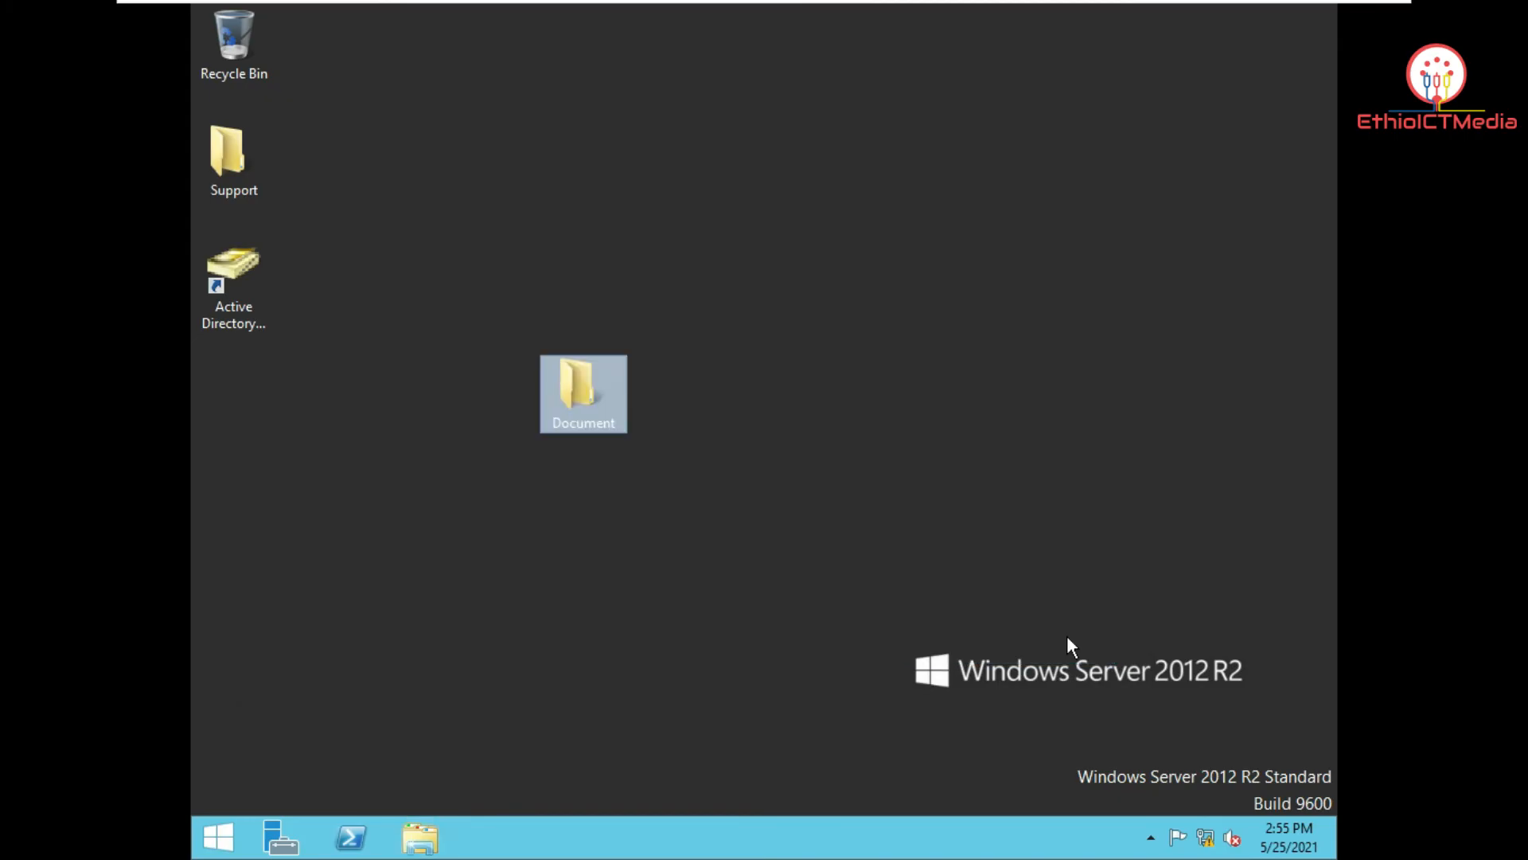
left_click(994, 502)
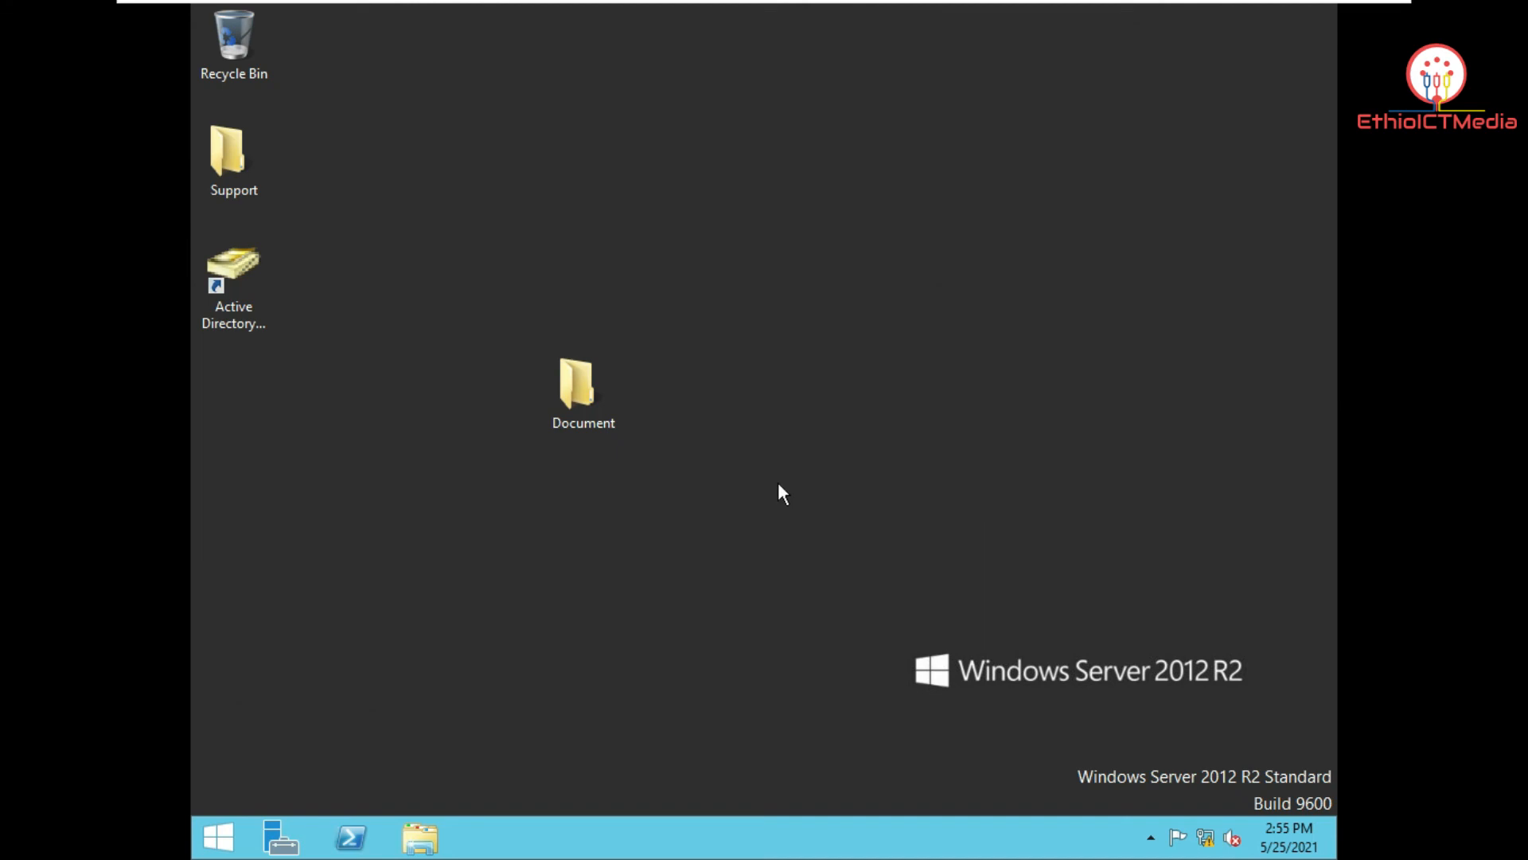
Step: On the Windows 10 client, open File Explorer at Network and begin the address \\
mouse_move(1000, 13)
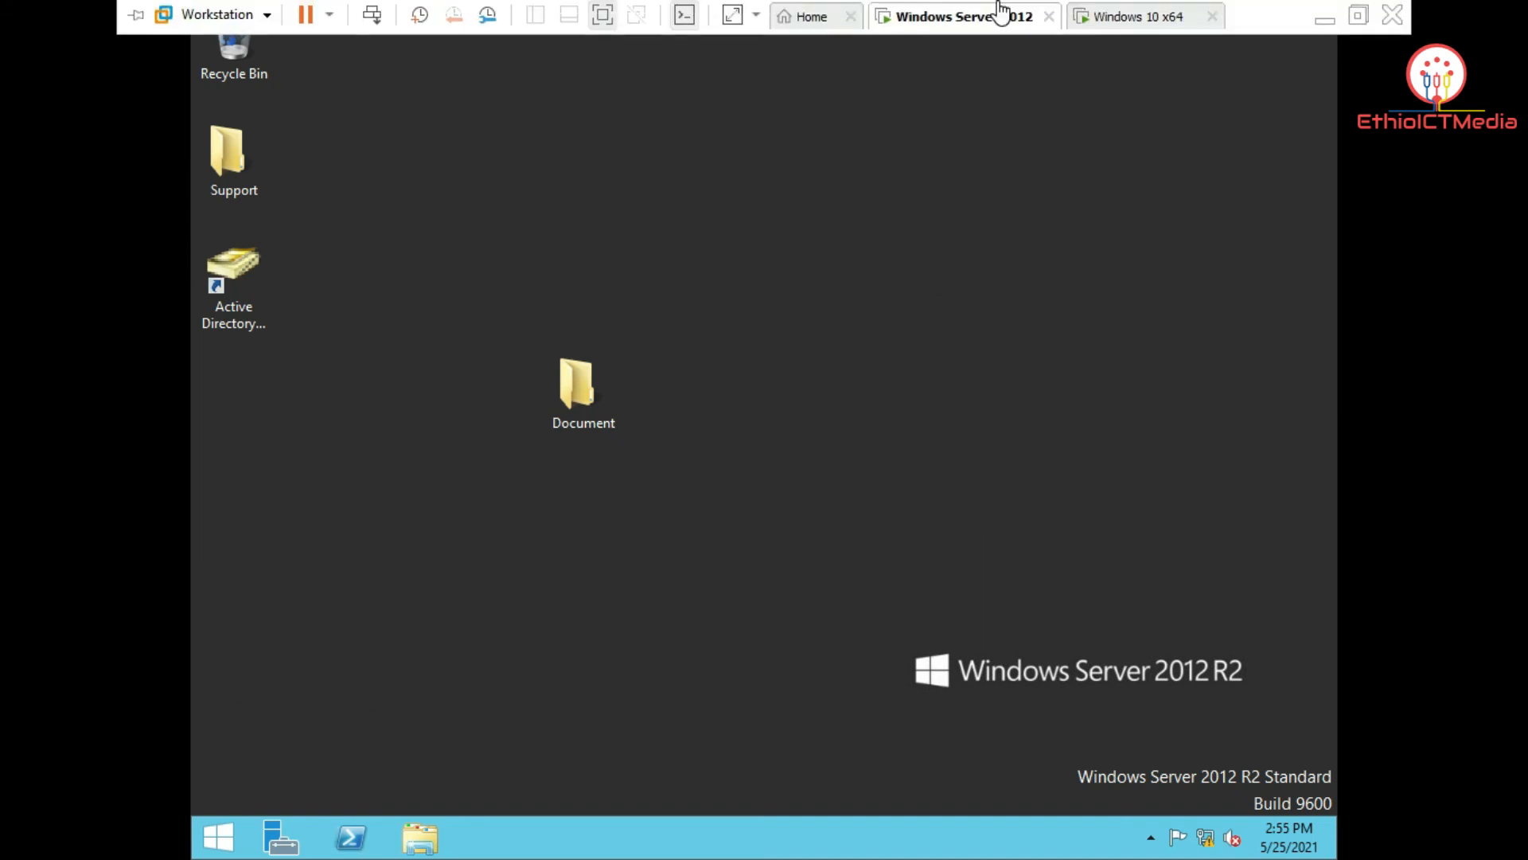
left_click(1097, 16)
left_click(767, 329)
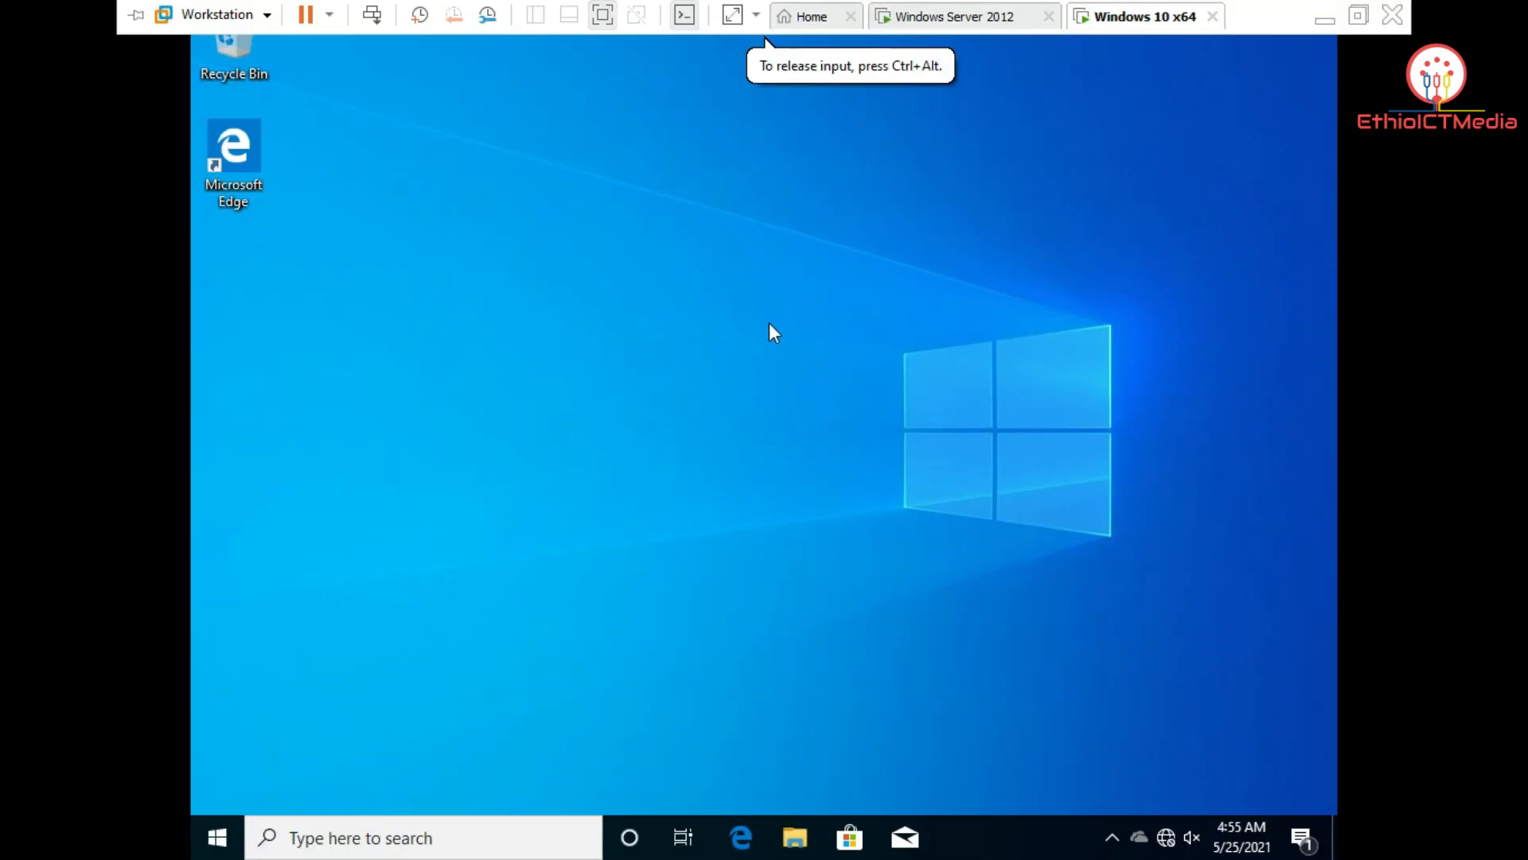
left_click(795, 837)
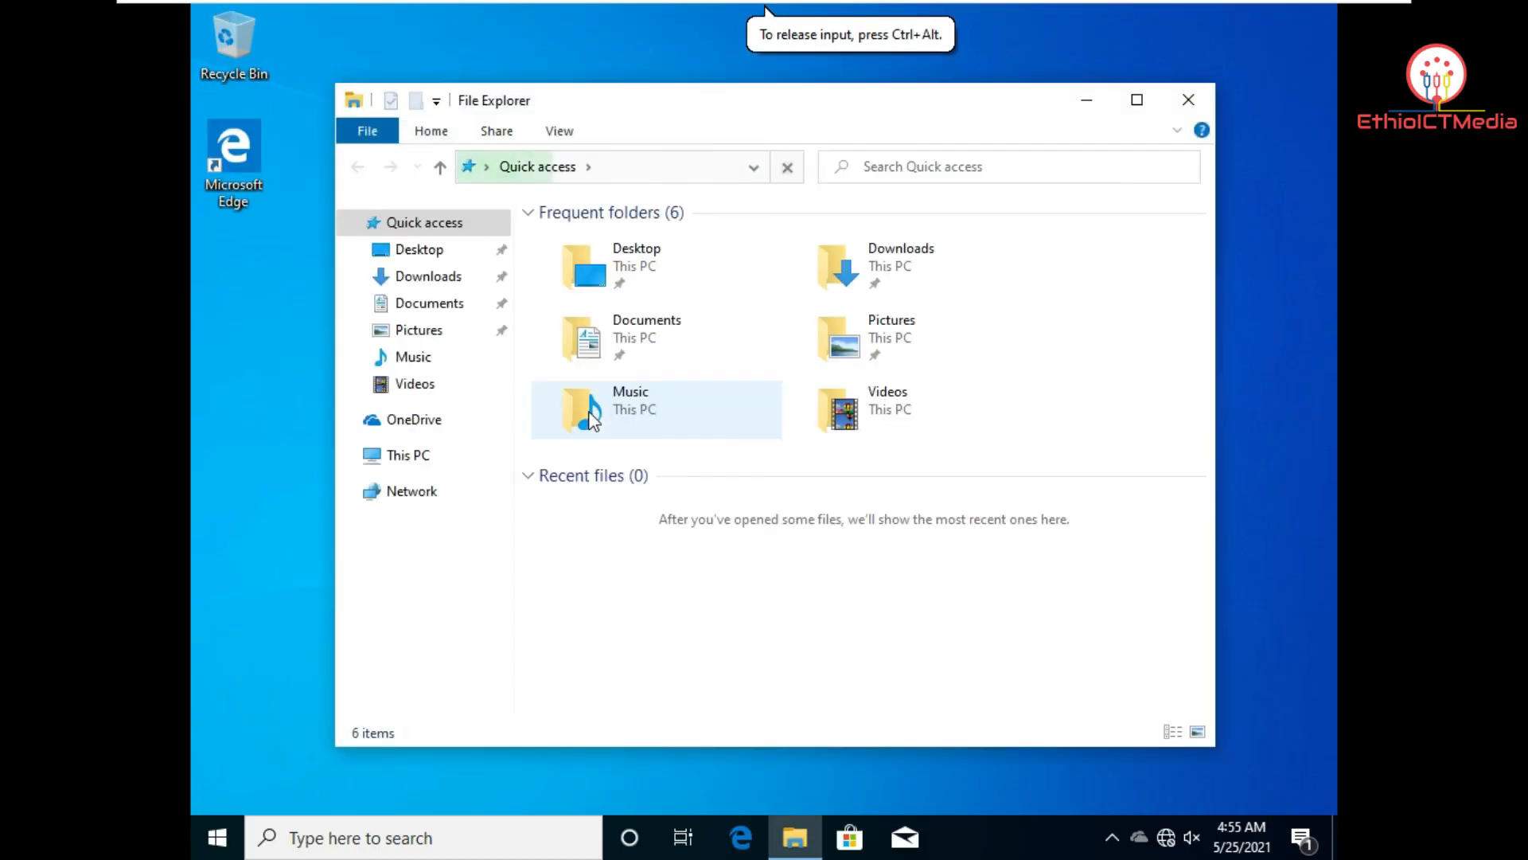
left_click(428, 502)
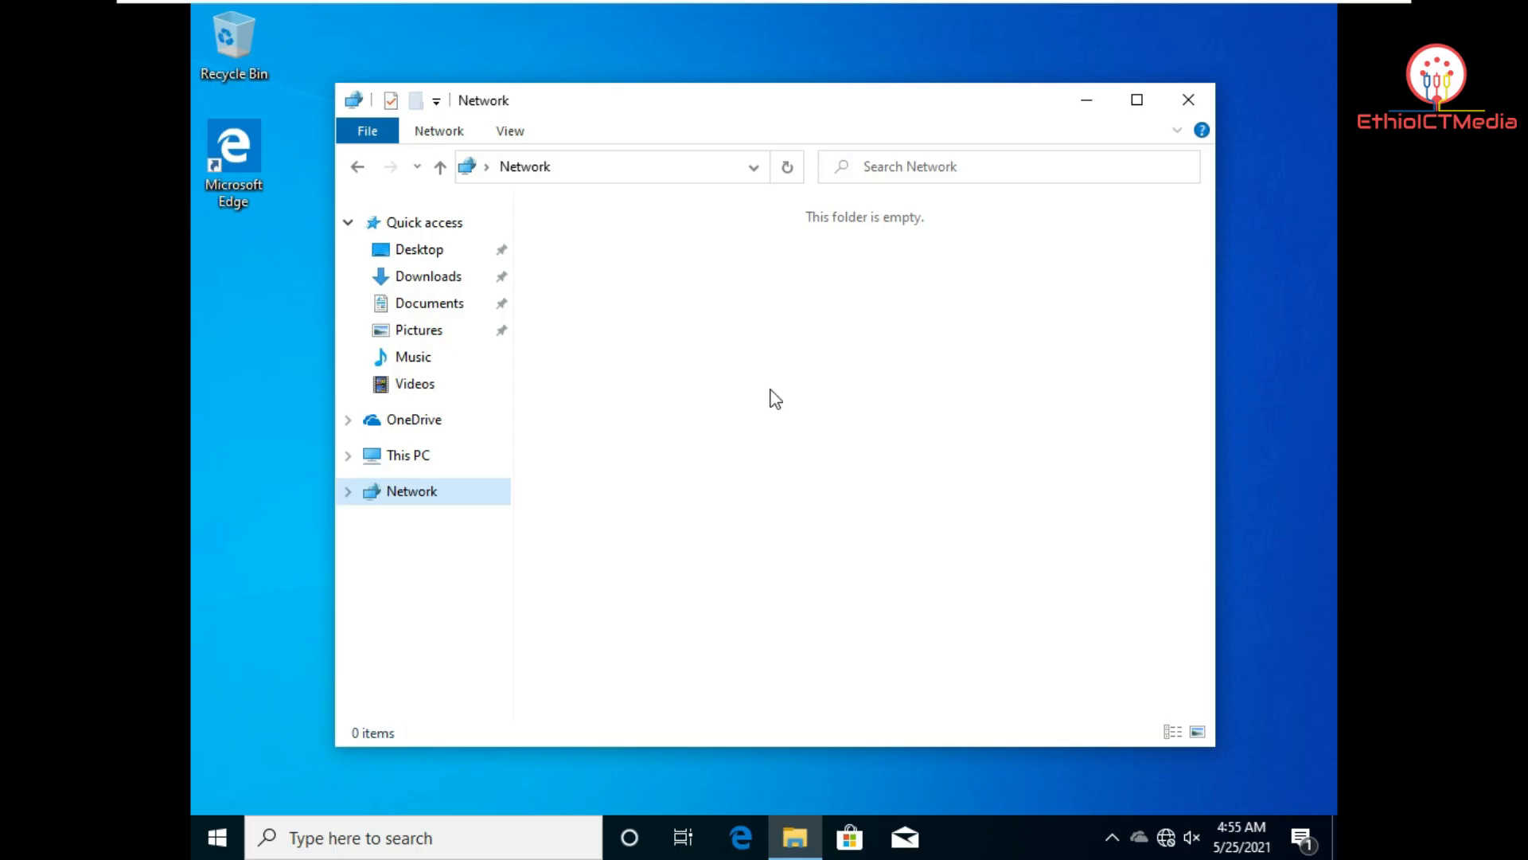
left_click(562, 167)
type("\\\\")
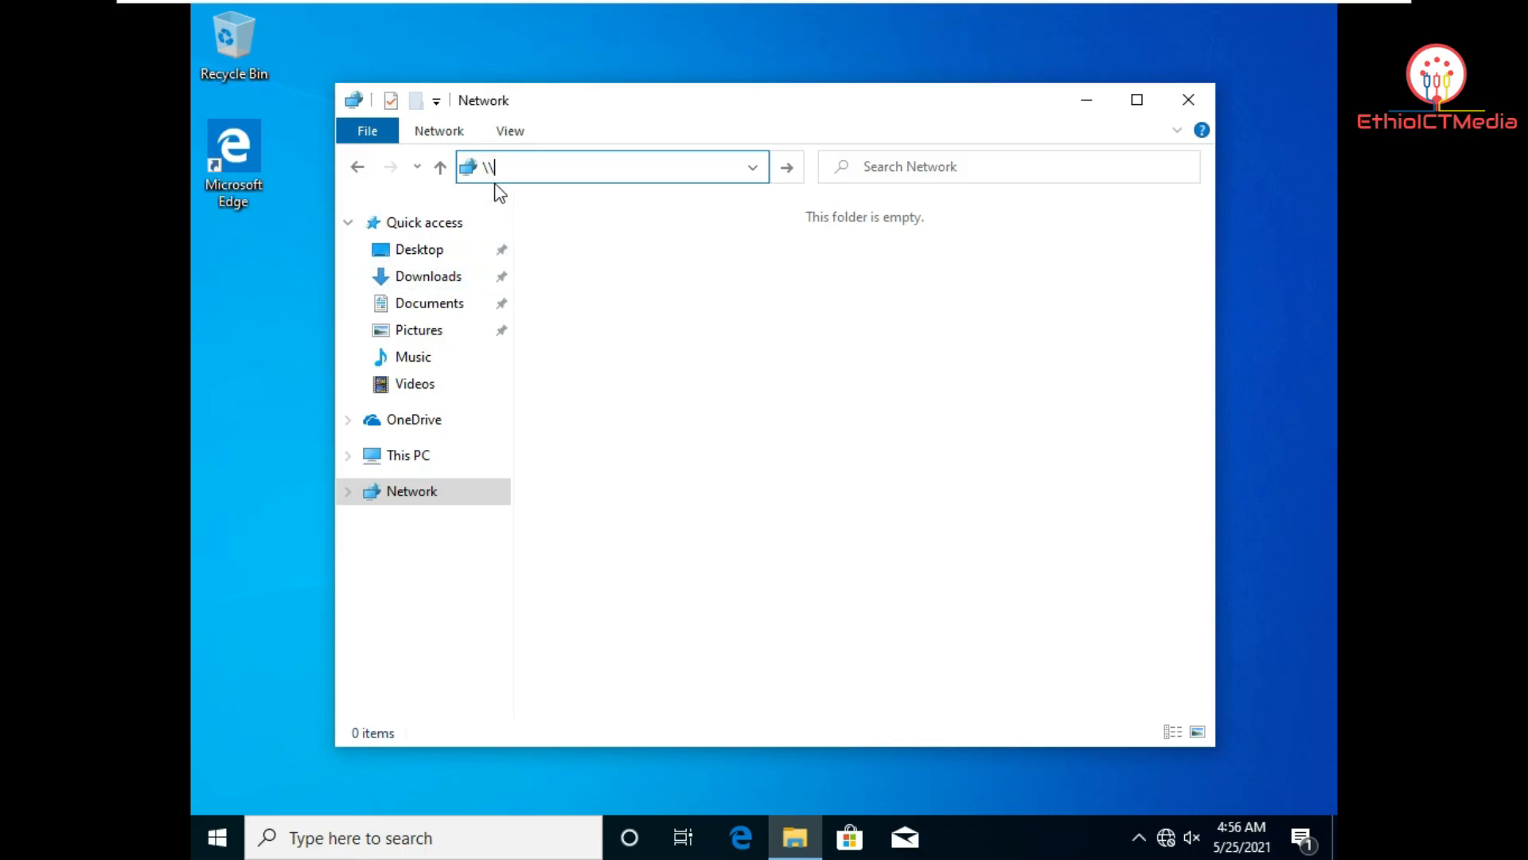
Step: On the server, view Server Manager's Local Server properties to read the computer name ICTServer
mouse_move(539, 4)
left_click(947, 24)
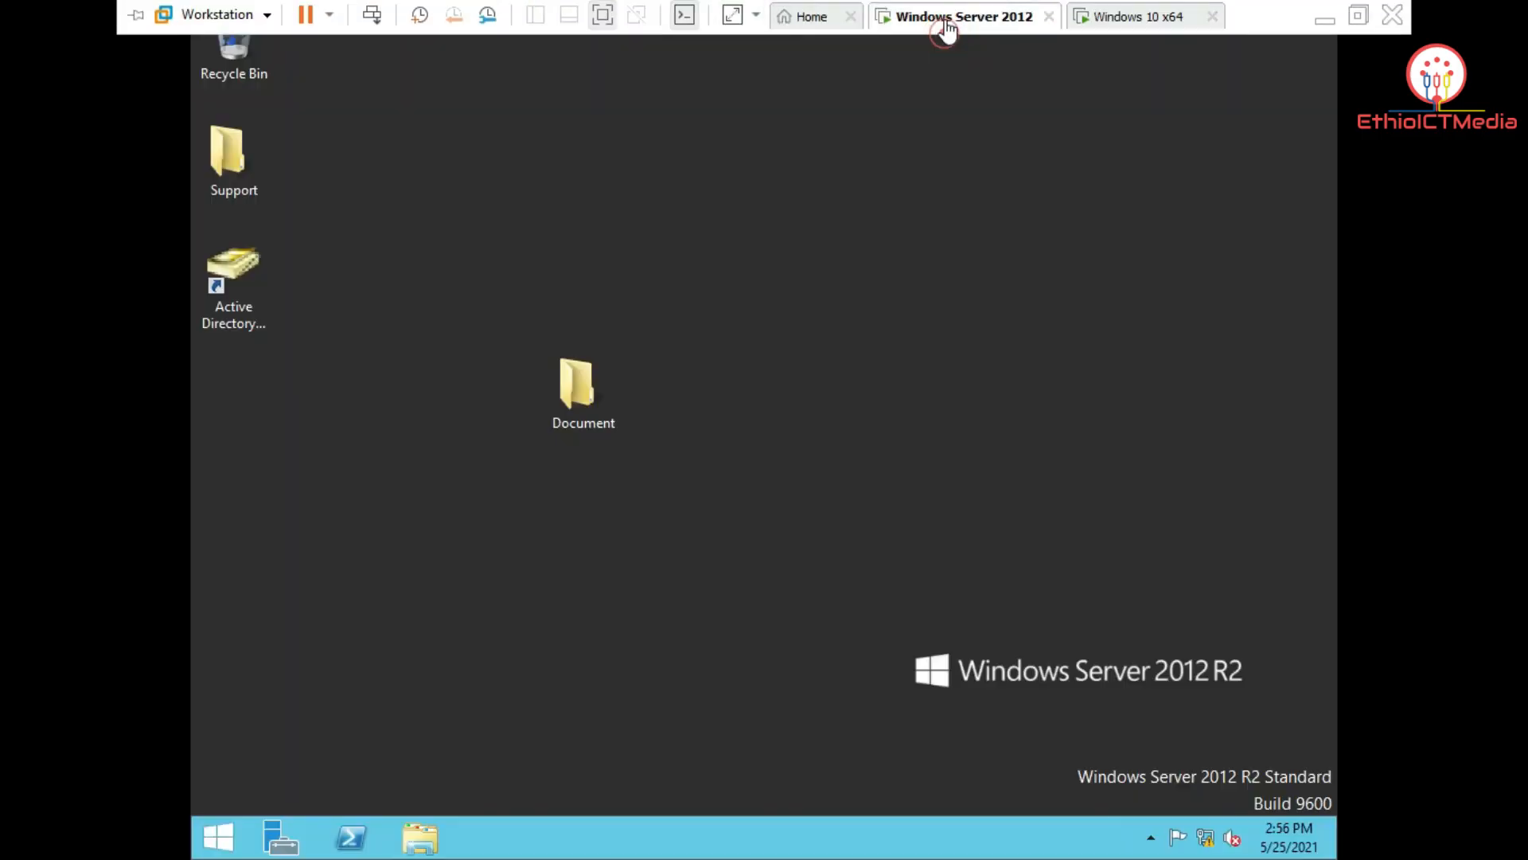
left_click(285, 840)
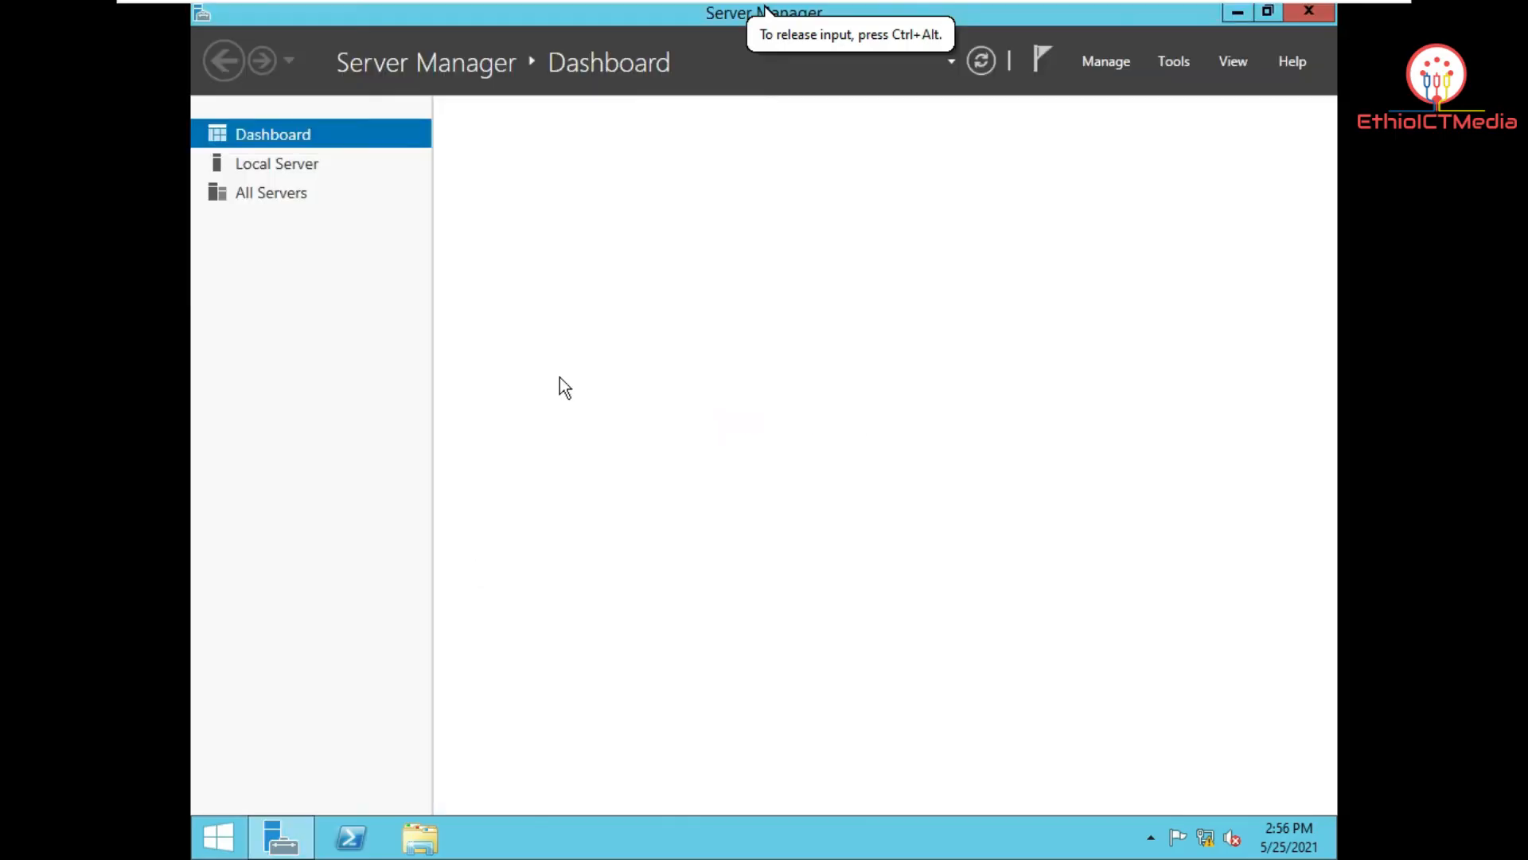
left_click(270, 163)
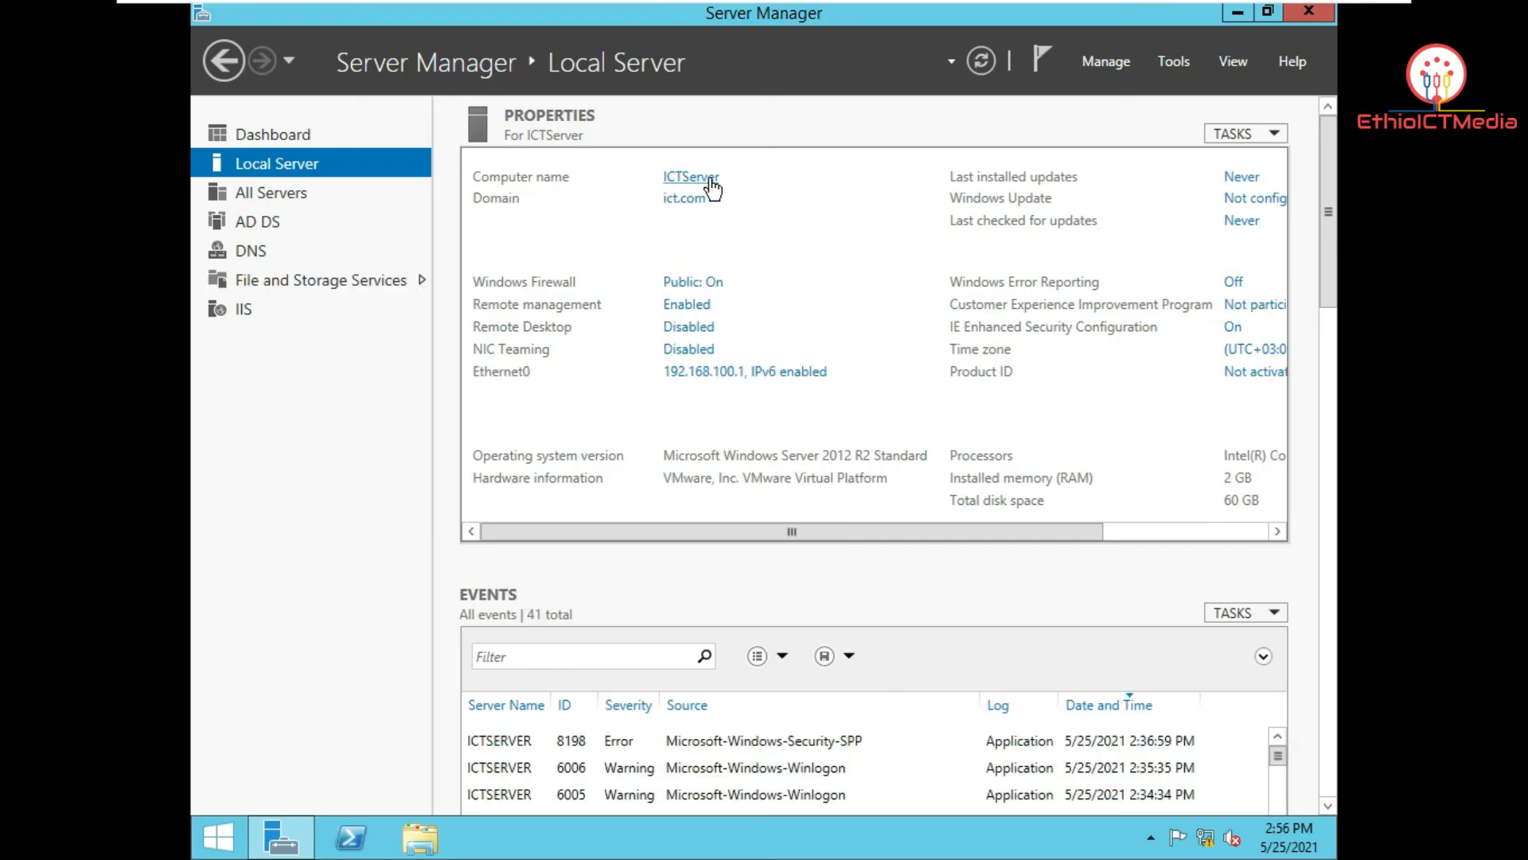
Step: Back on the client, navigate File Explorer to \\ictserver
left_click(1139, 16)
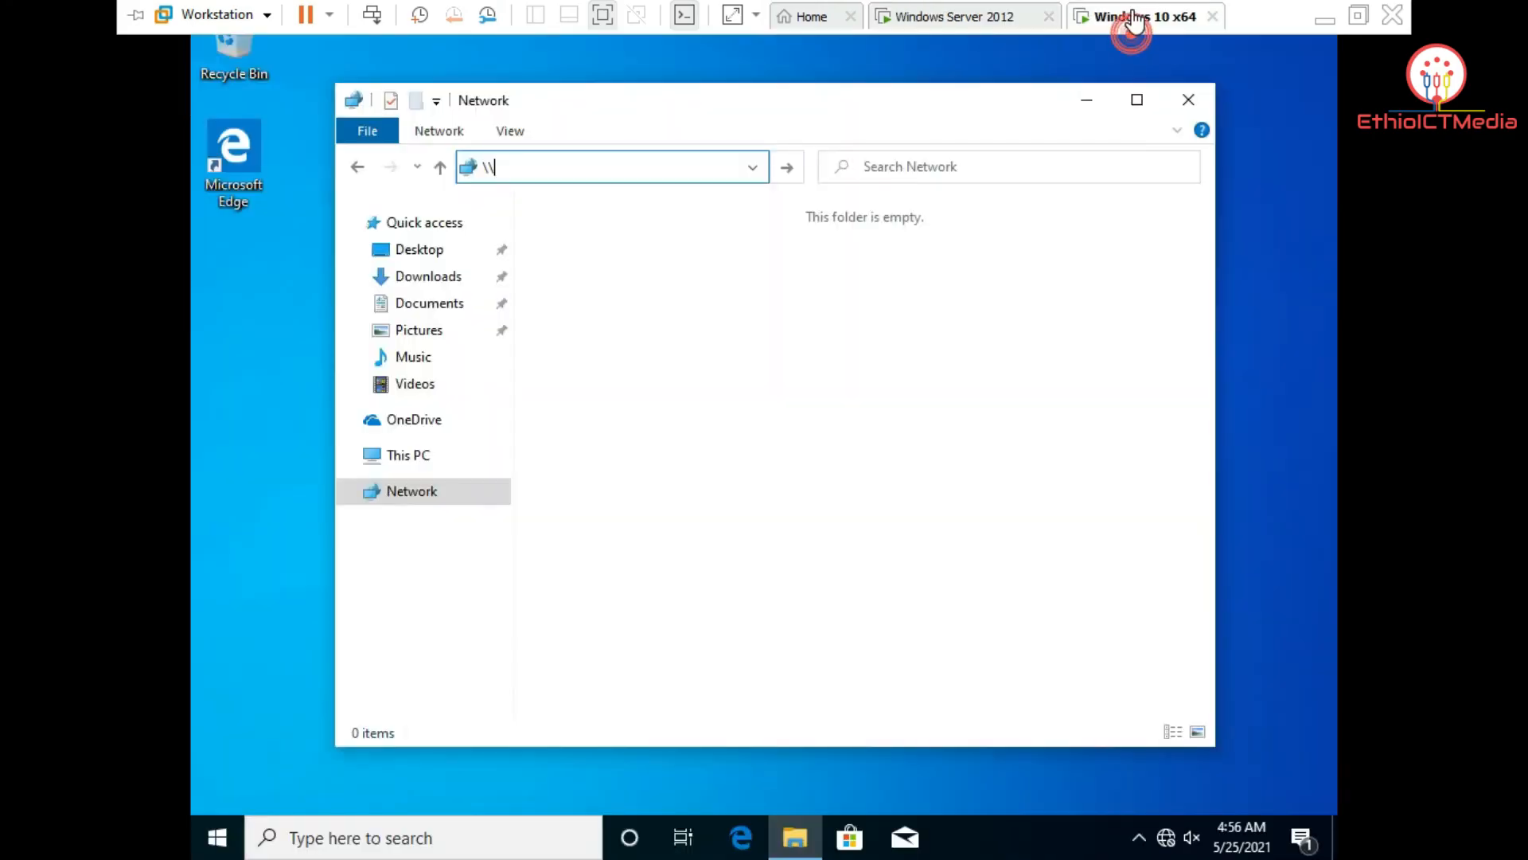
left_click(540, 168)
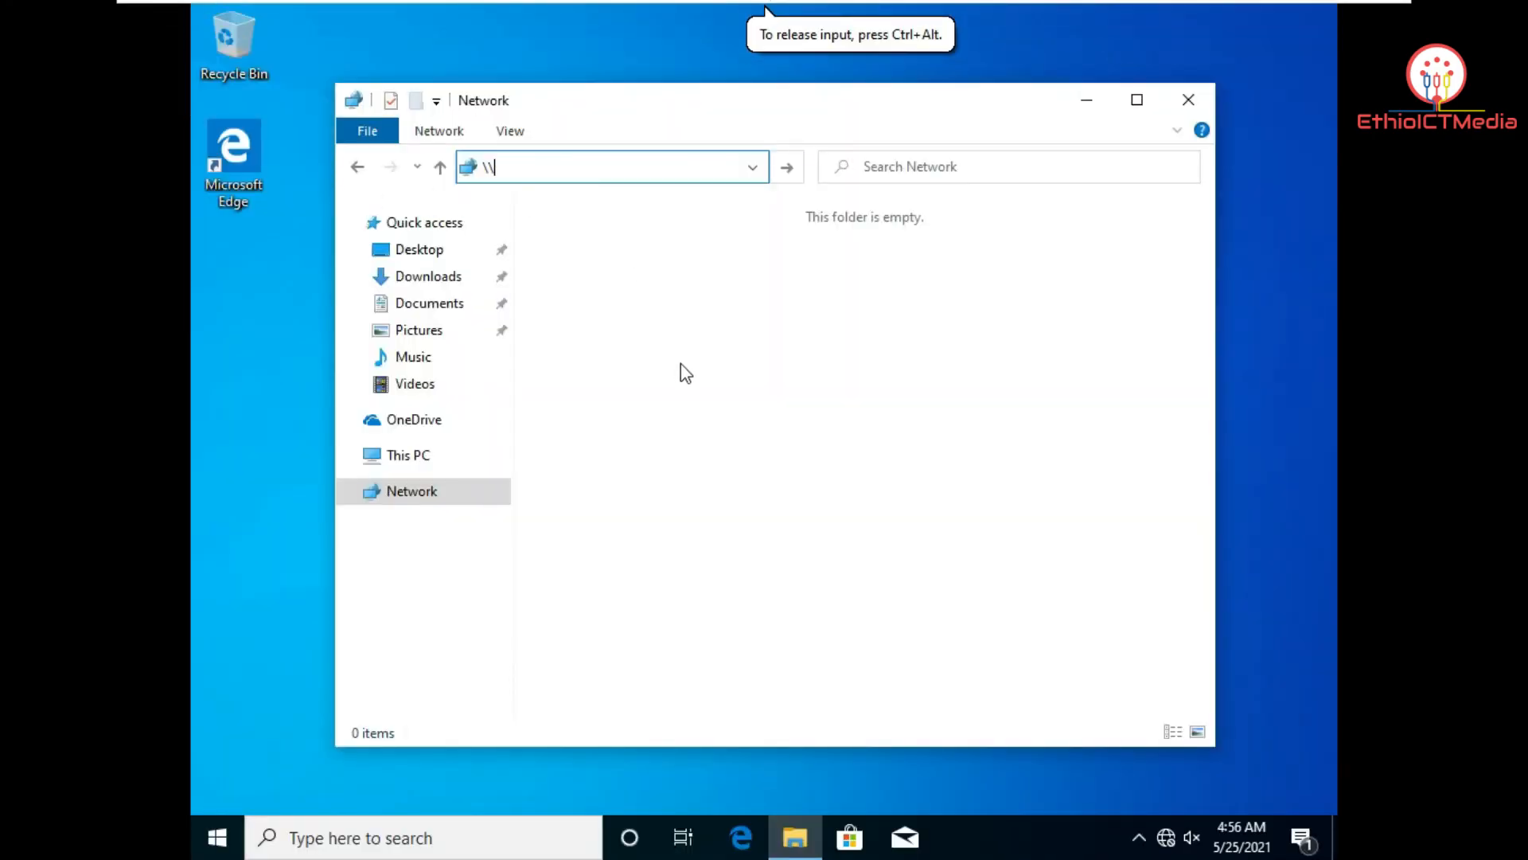
type("ictserver")
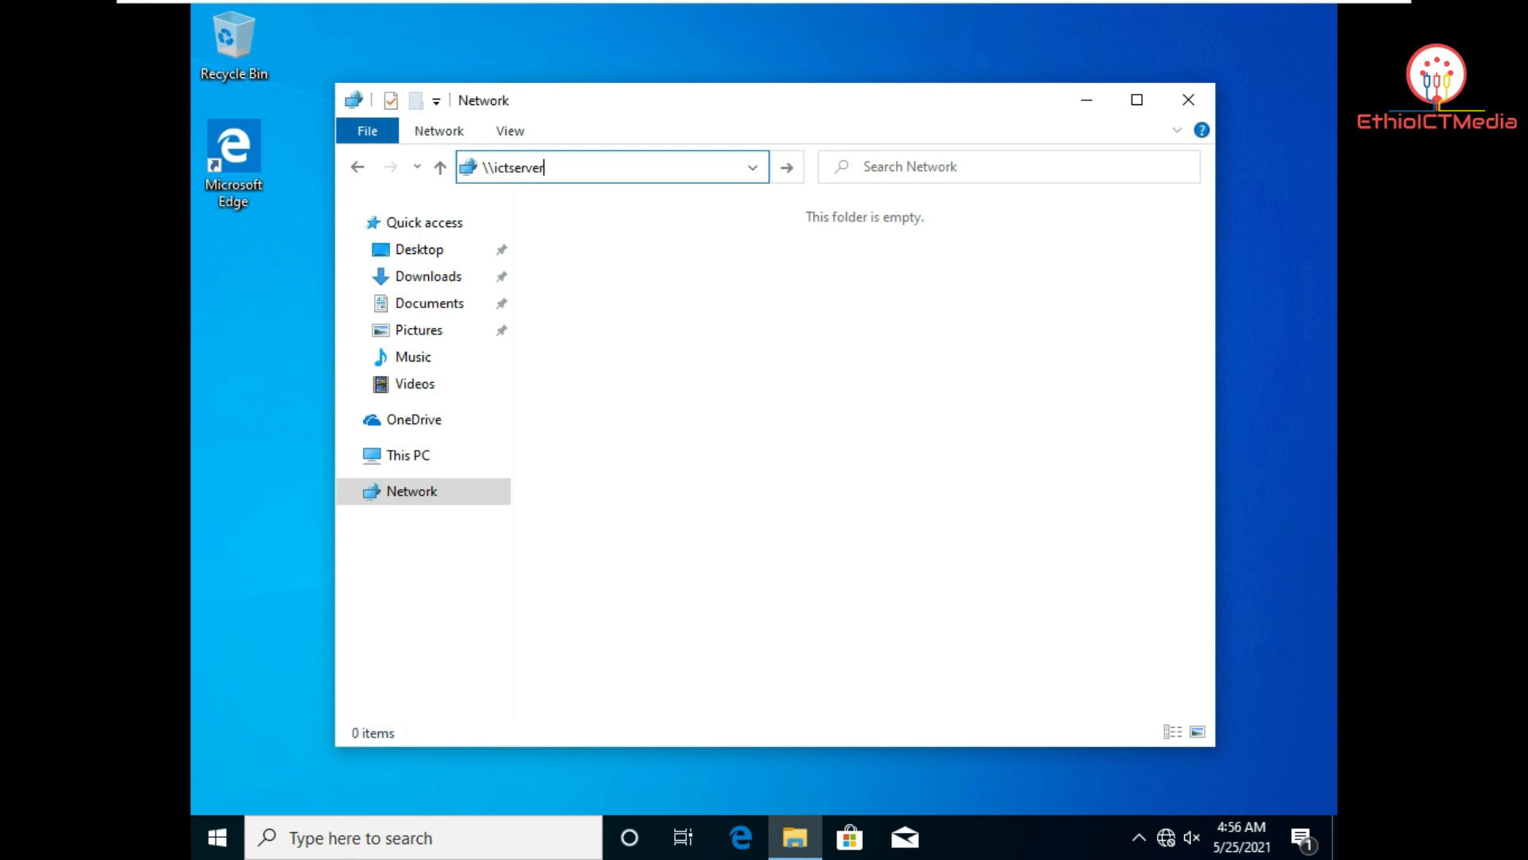
key("Return")
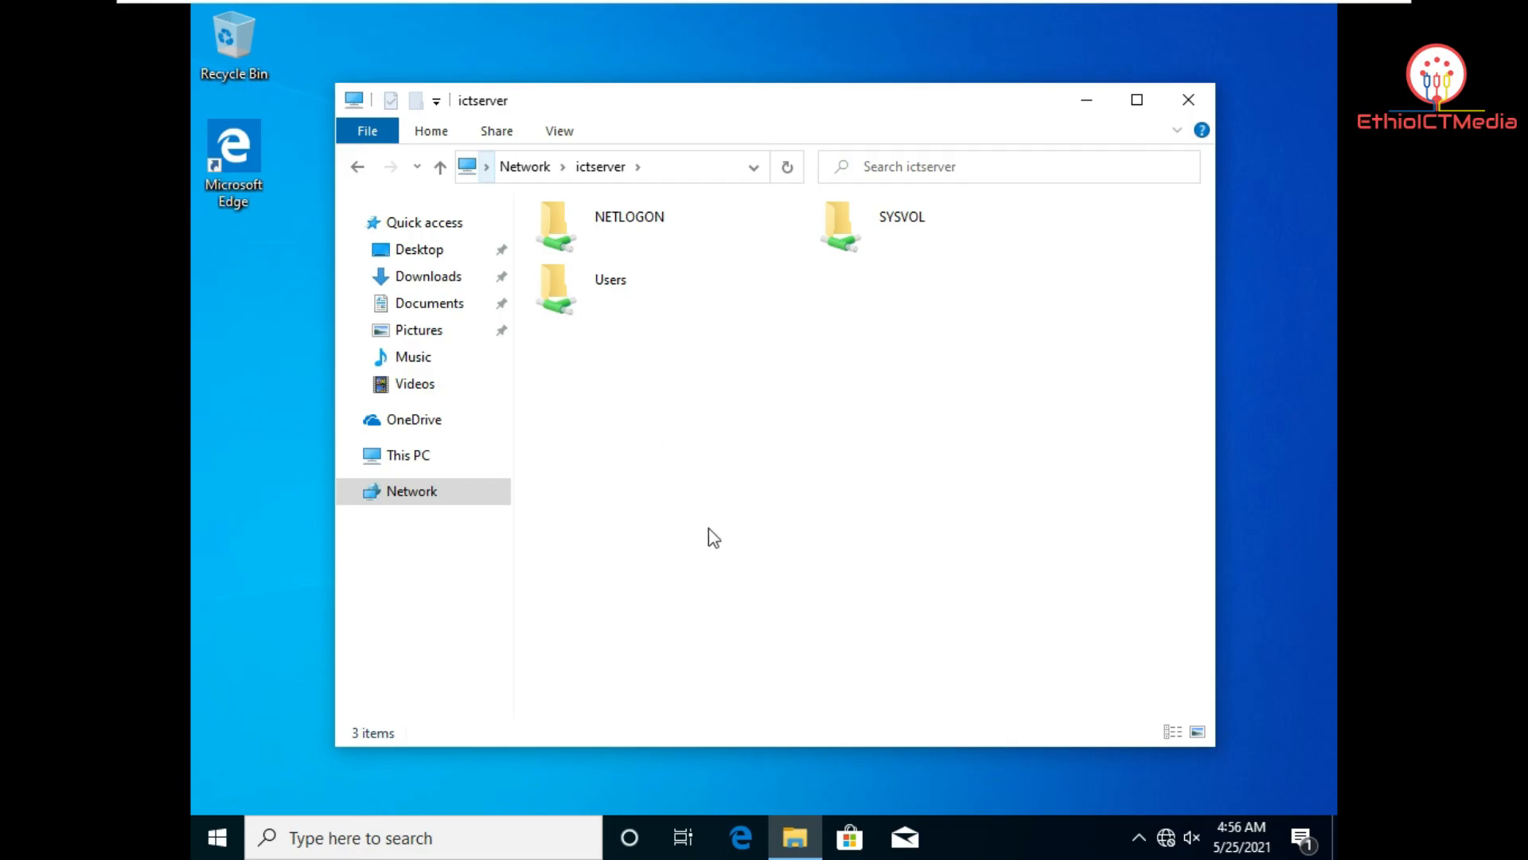
Step: Browse Users > Administrator.ICTSERVER > Desktop > Document and open 123 in Notepad
double_click(601, 295)
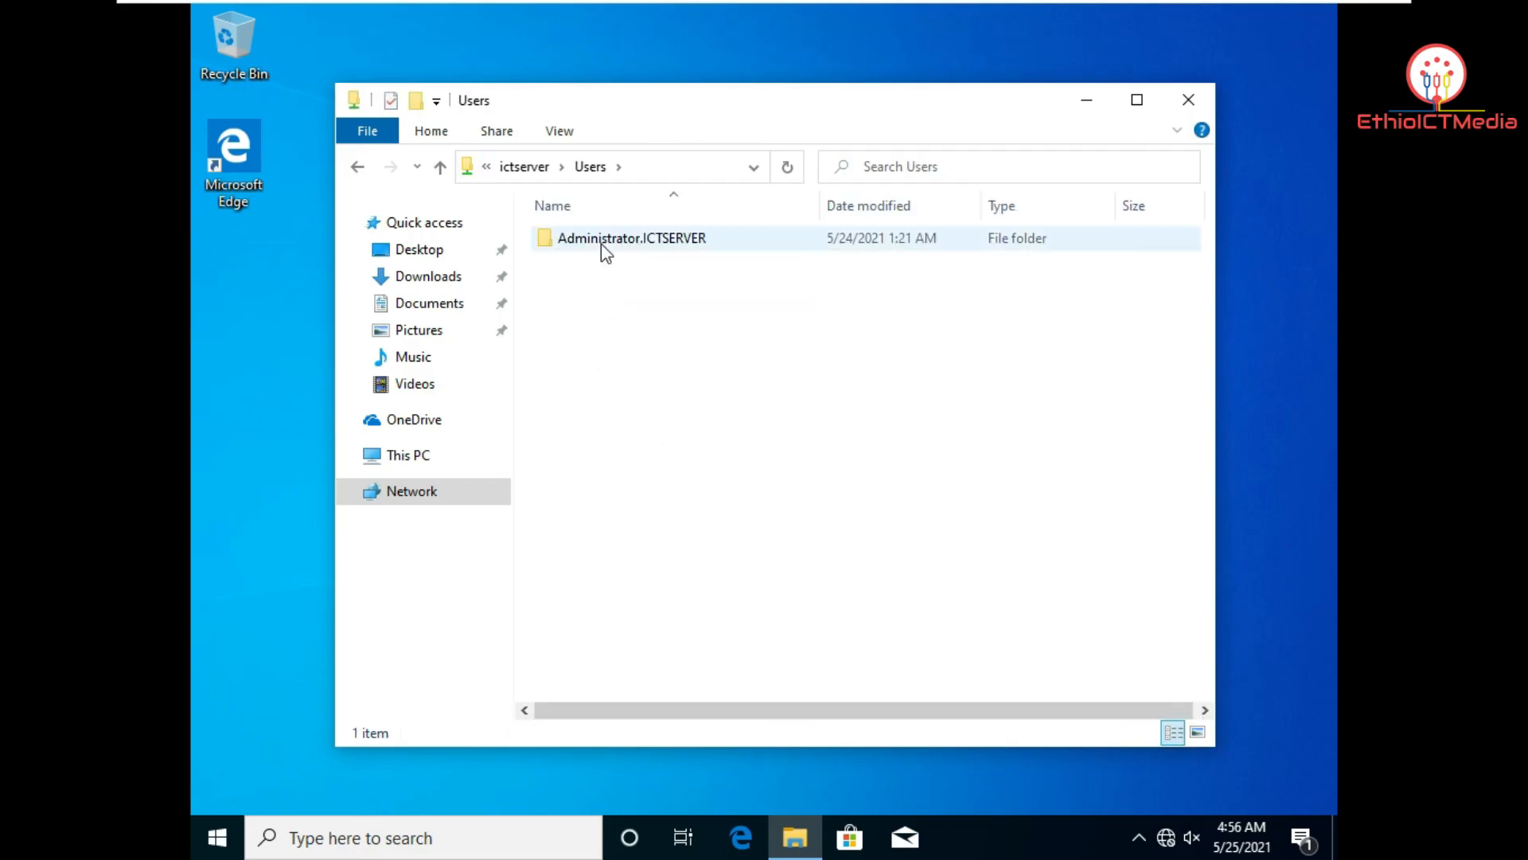
double_click(600, 238)
left_click(601, 241)
double_click(602, 240)
double_click(600, 244)
left_click(600, 243)
double_click(600, 243)
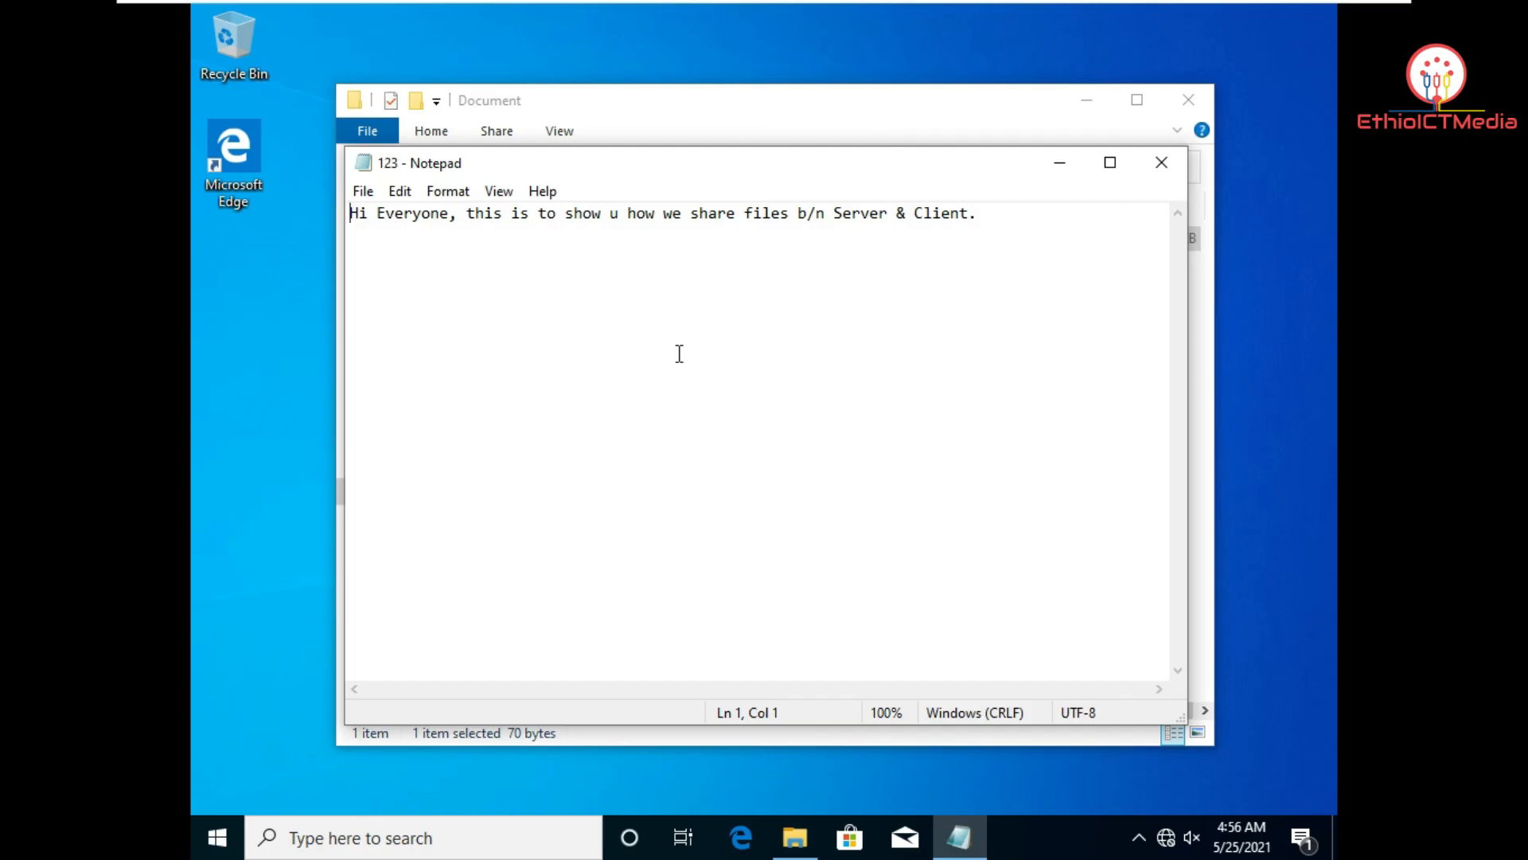
Step: Add the line 'Ok thanks.' below the greeting in 123, save, and close Notepad and the folder
left_click(1003, 229)
key("Return")
key("Return")
type("Ok")
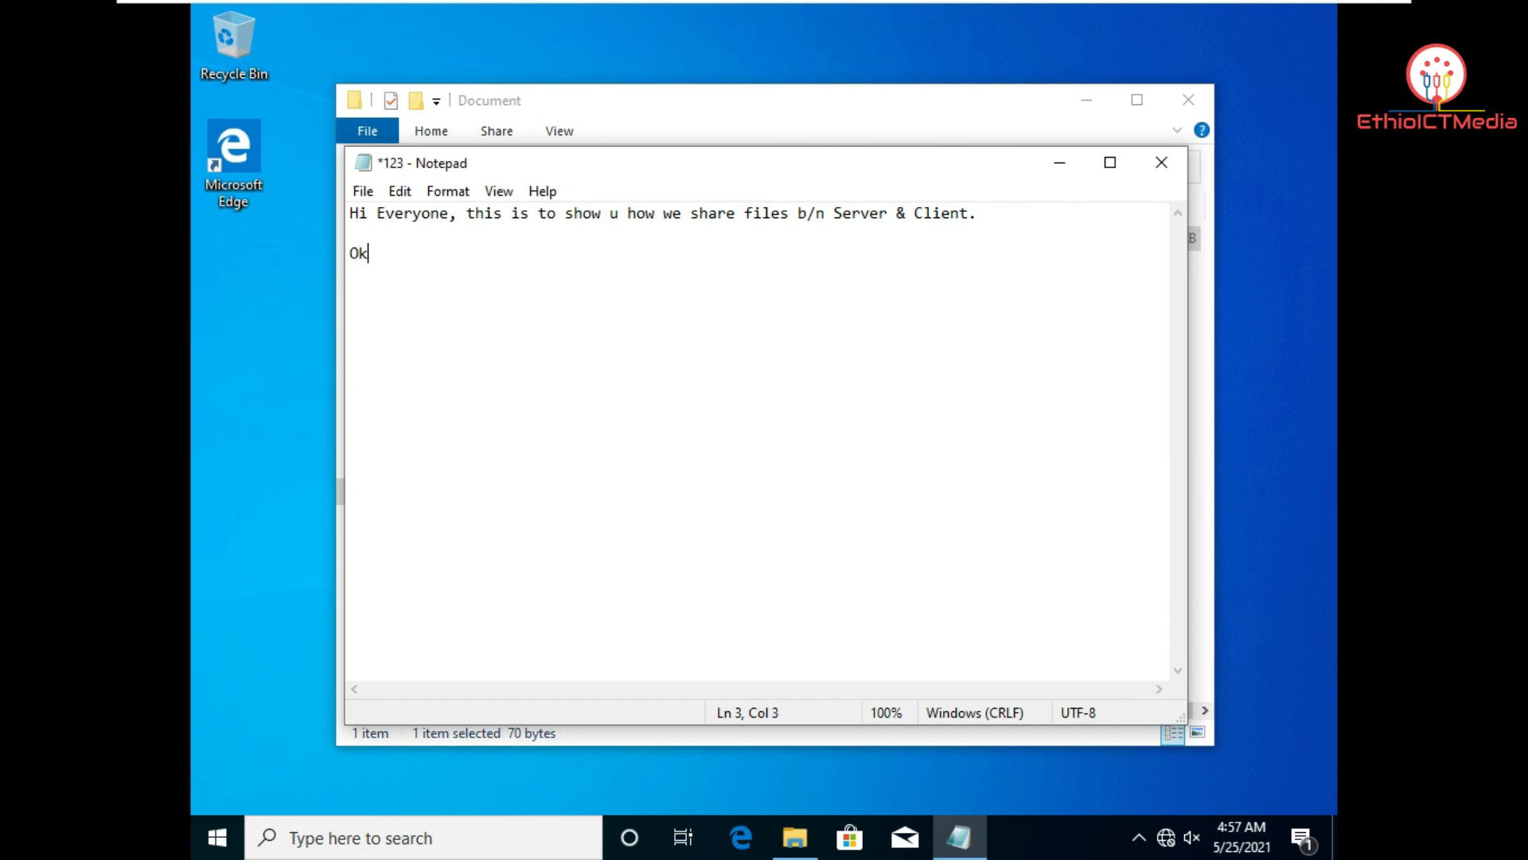
type(" thanks.")
key("ctrl+s")
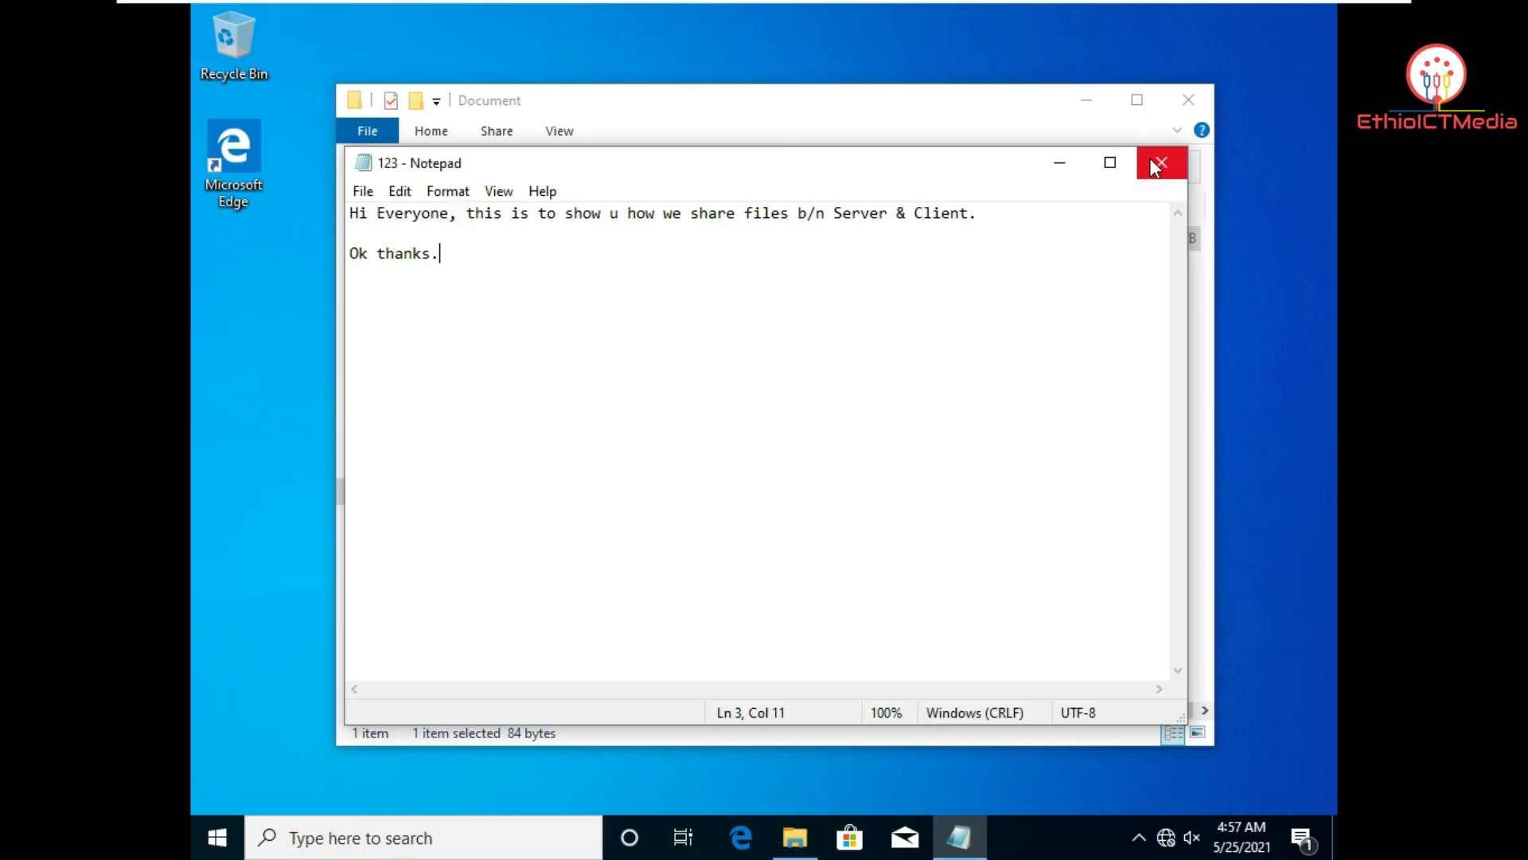
left_click(363, 191)
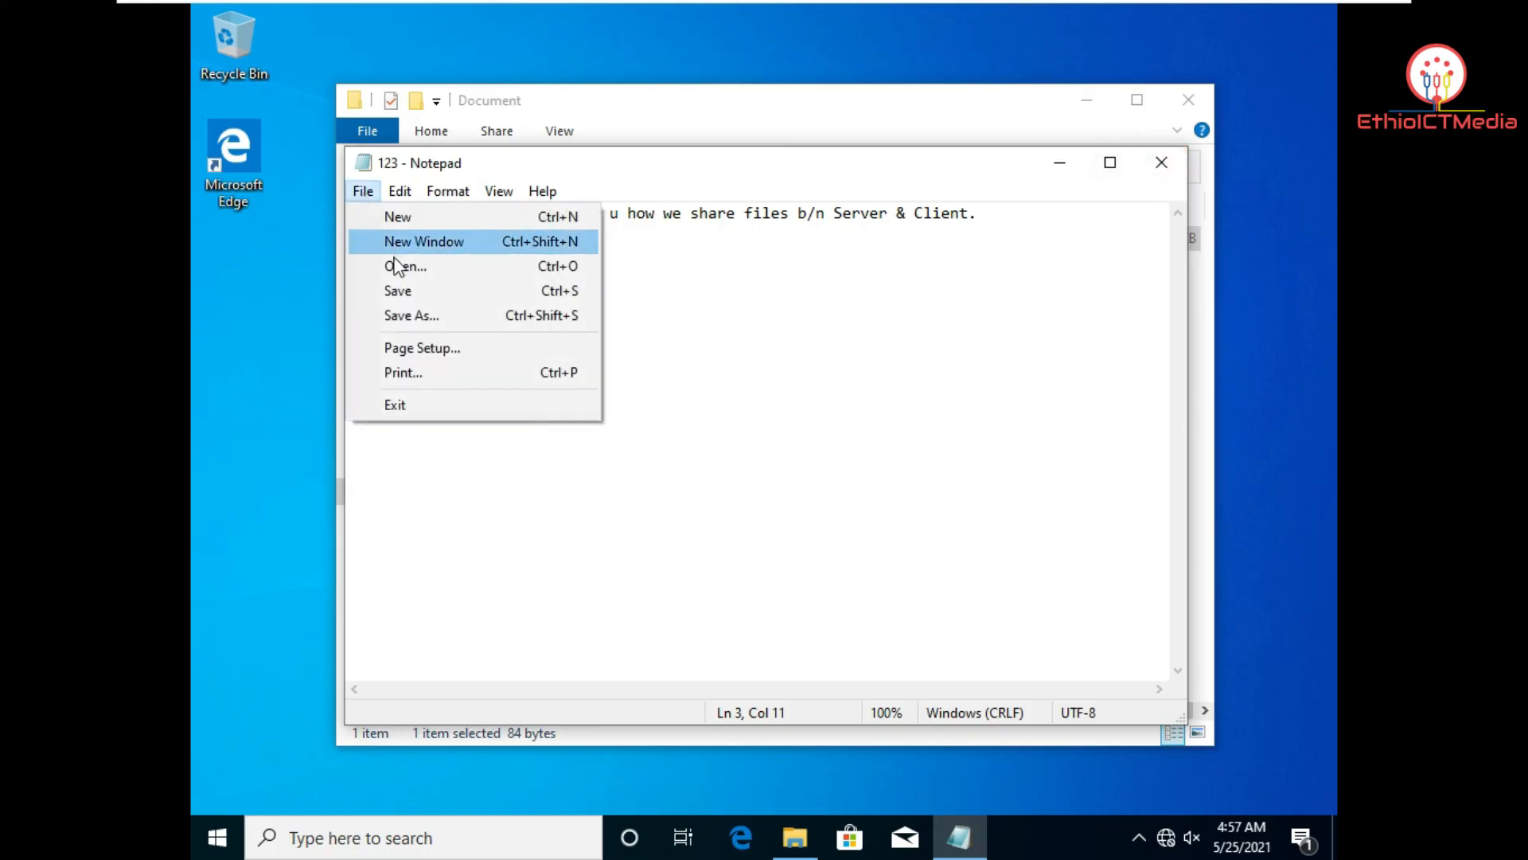
left_click(392, 290)
left_click(1162, 163)
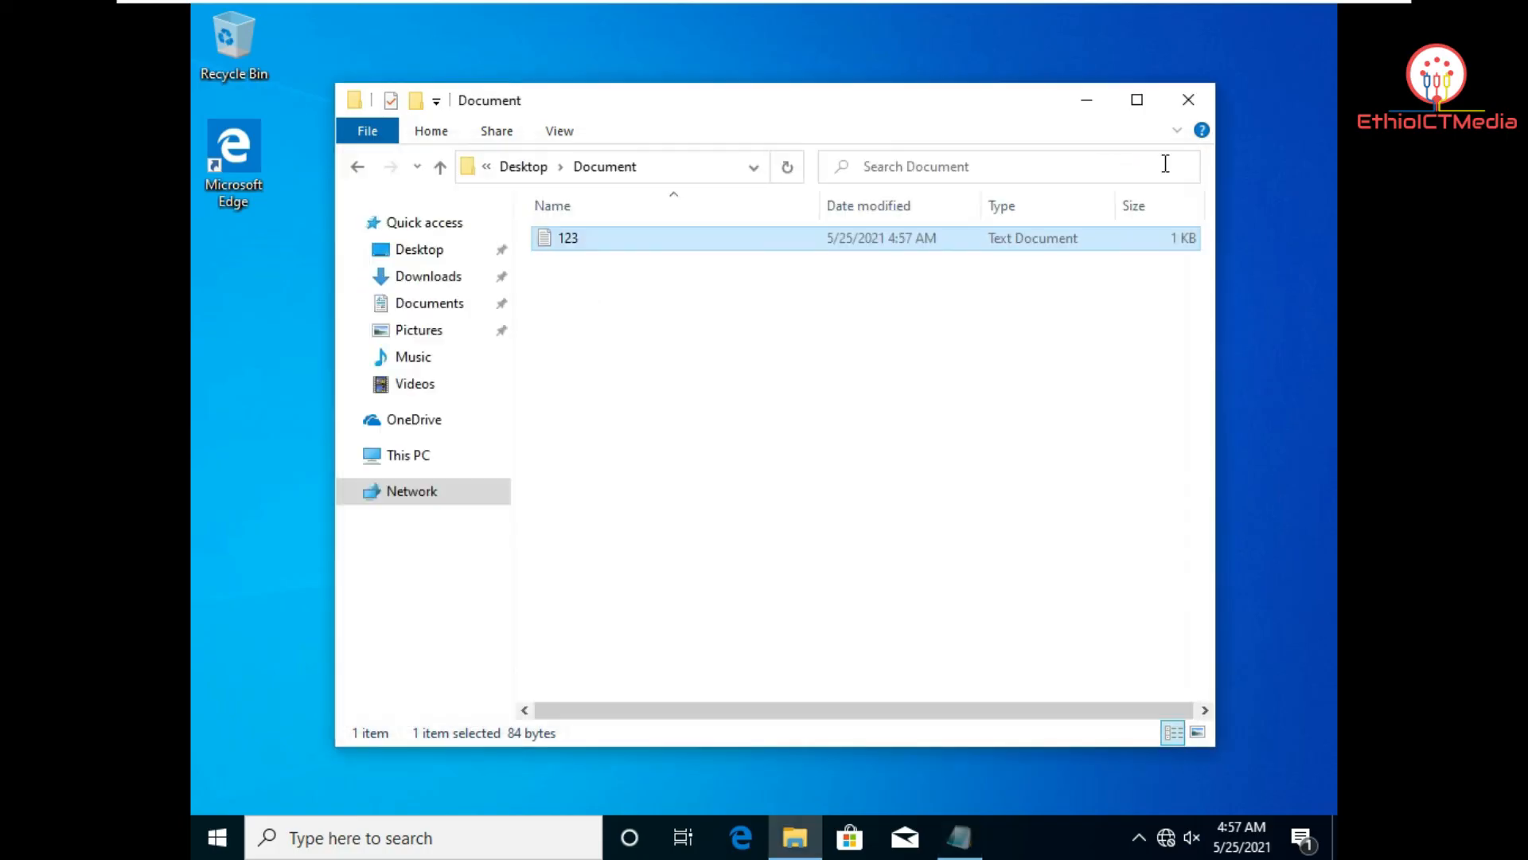
left_click(1189, 100)
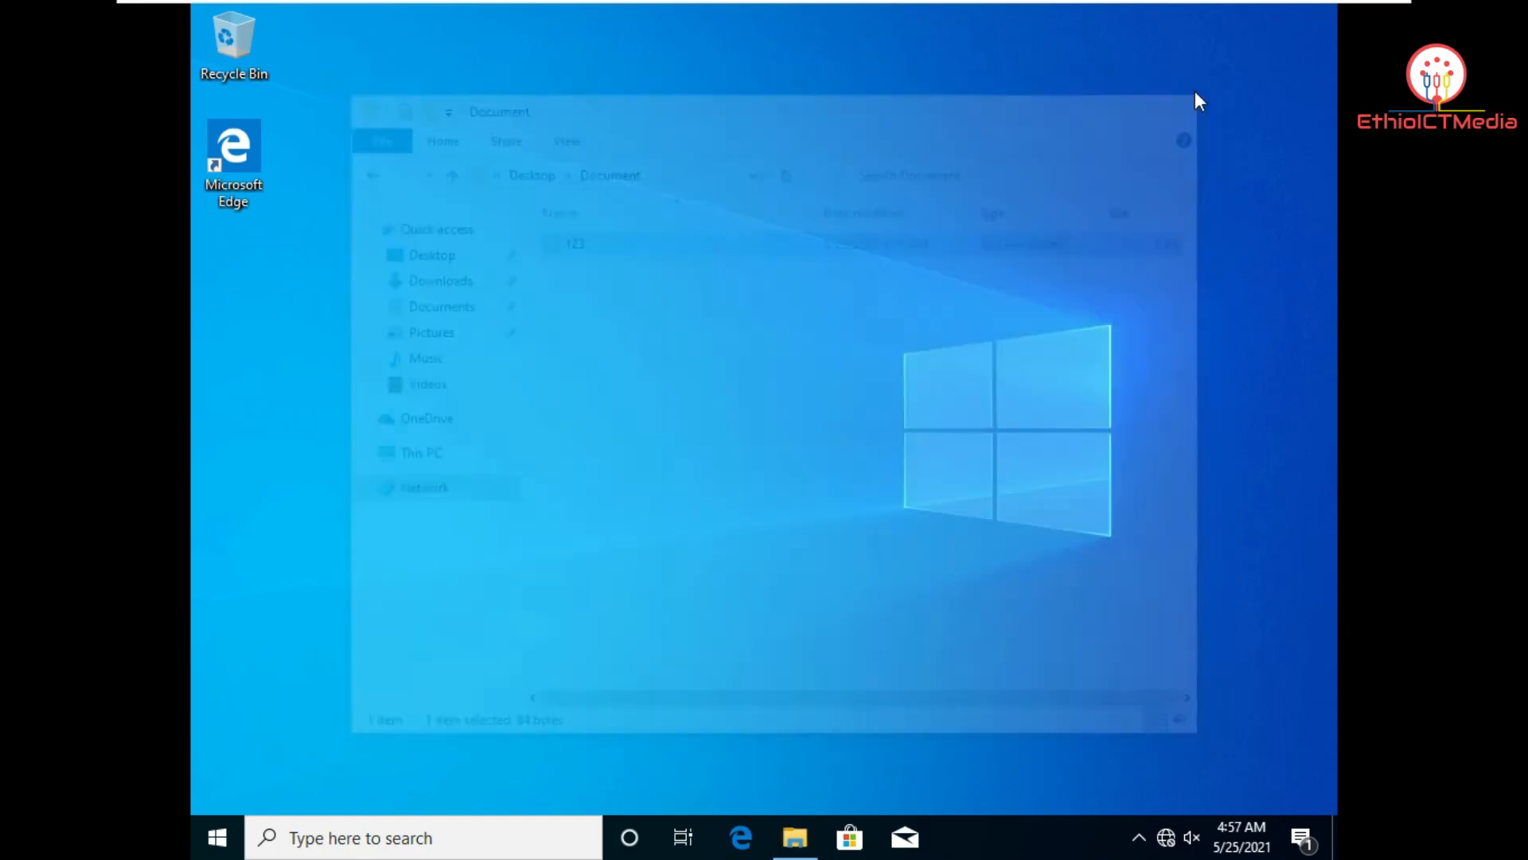
Step: On the server, close Server Manager and reopen Document\123 to see 'Ok thanks.', then close it
left_click(956, 15)
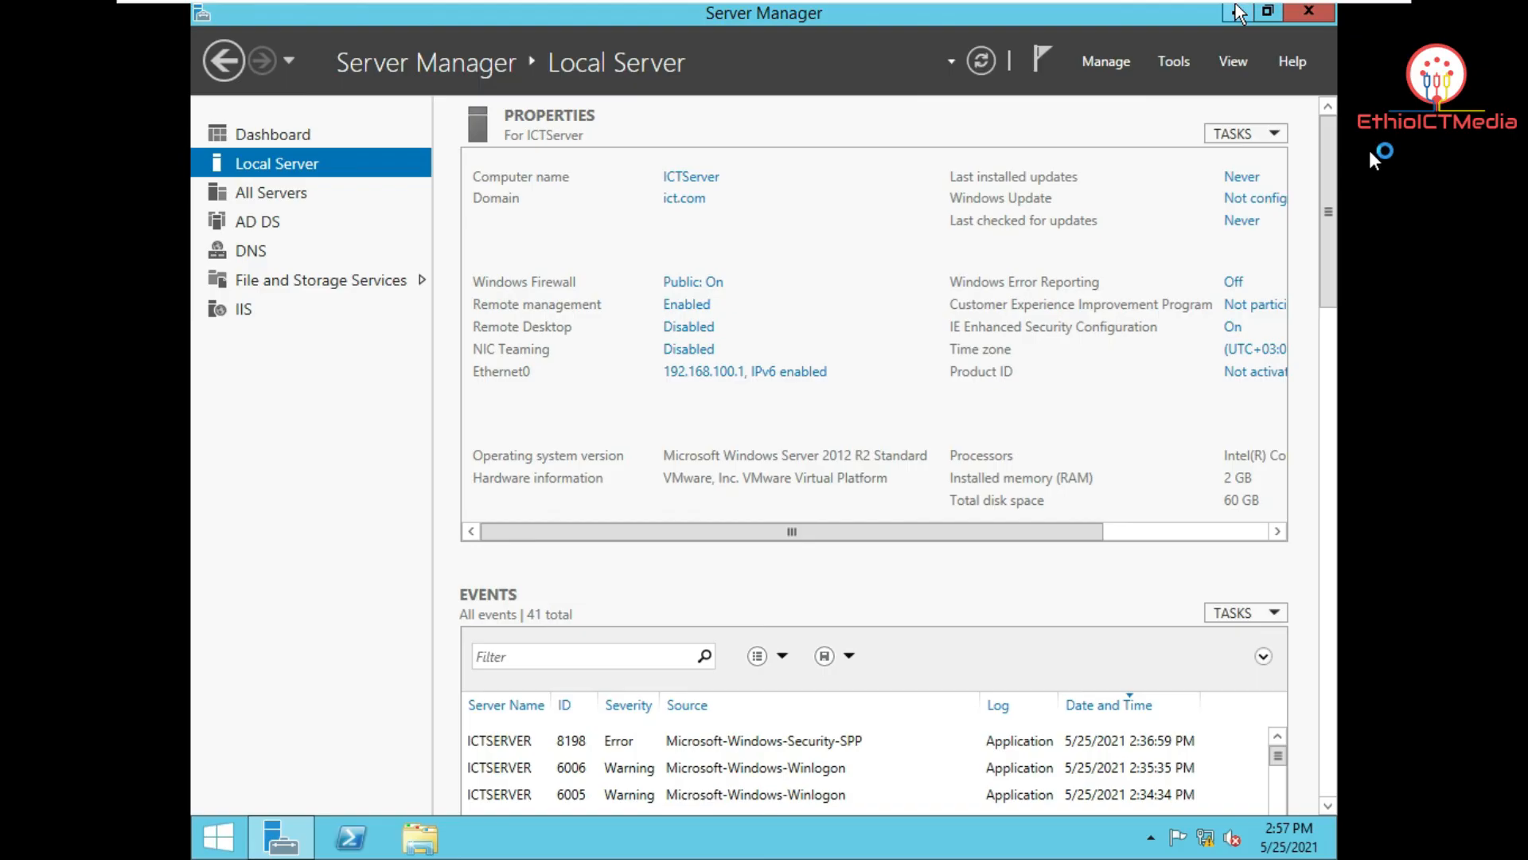
left_click(1312, 19)
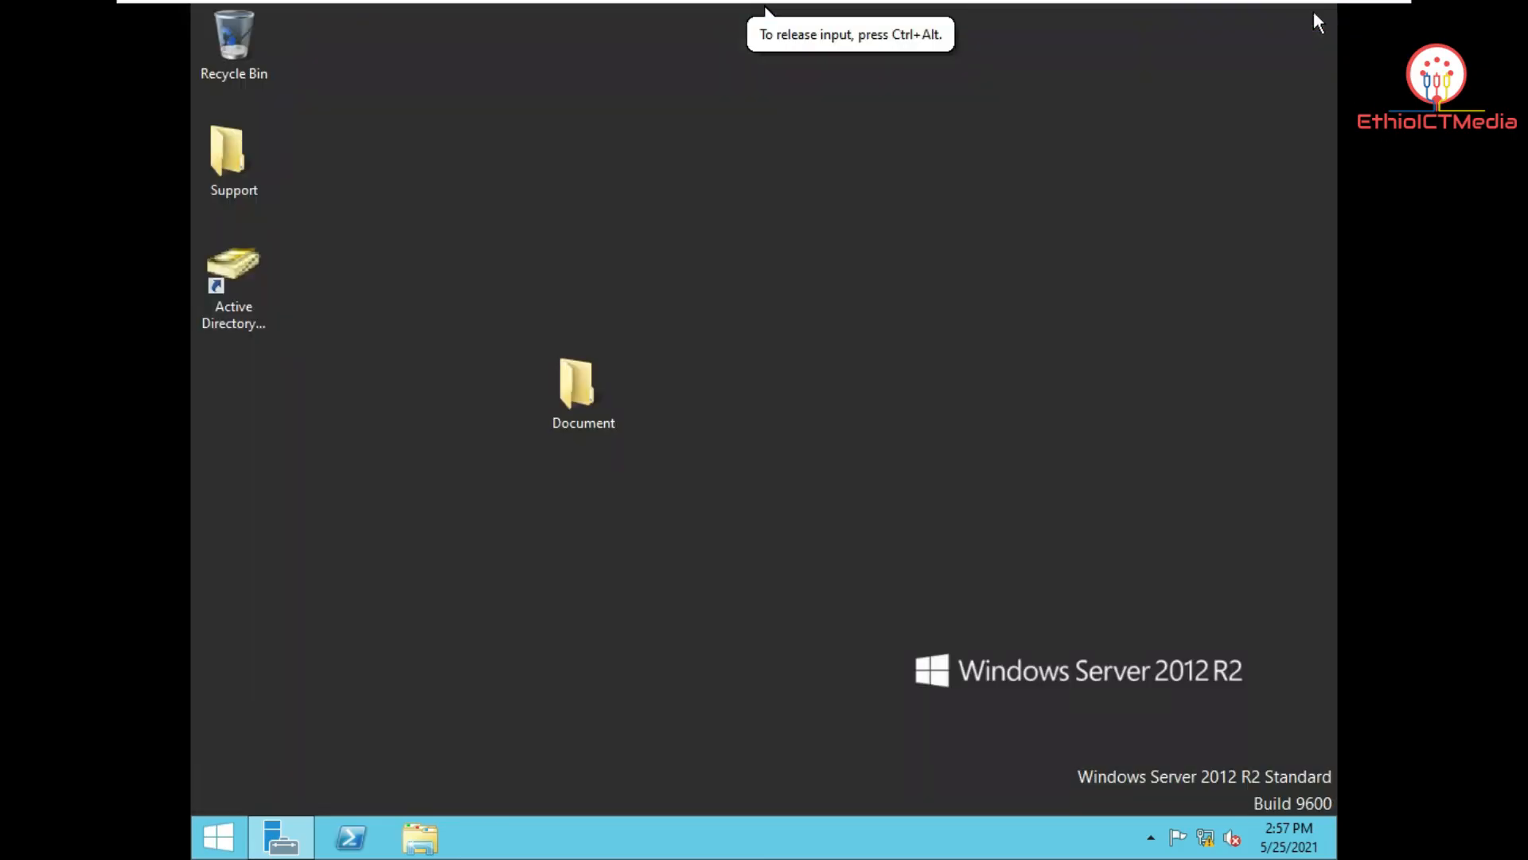
double_click(577, 390)
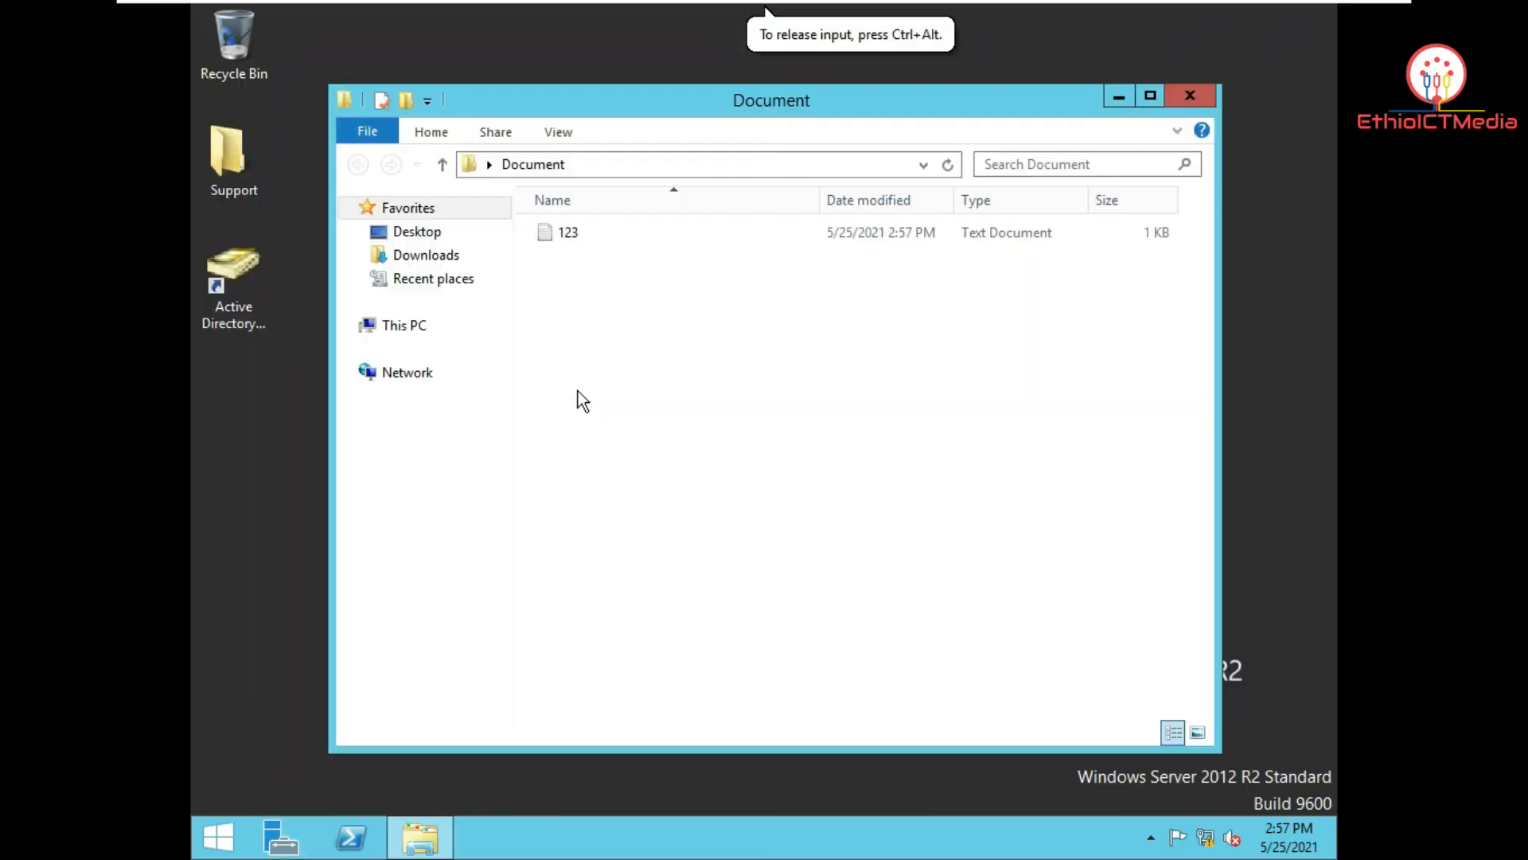
double_click(562, 234)
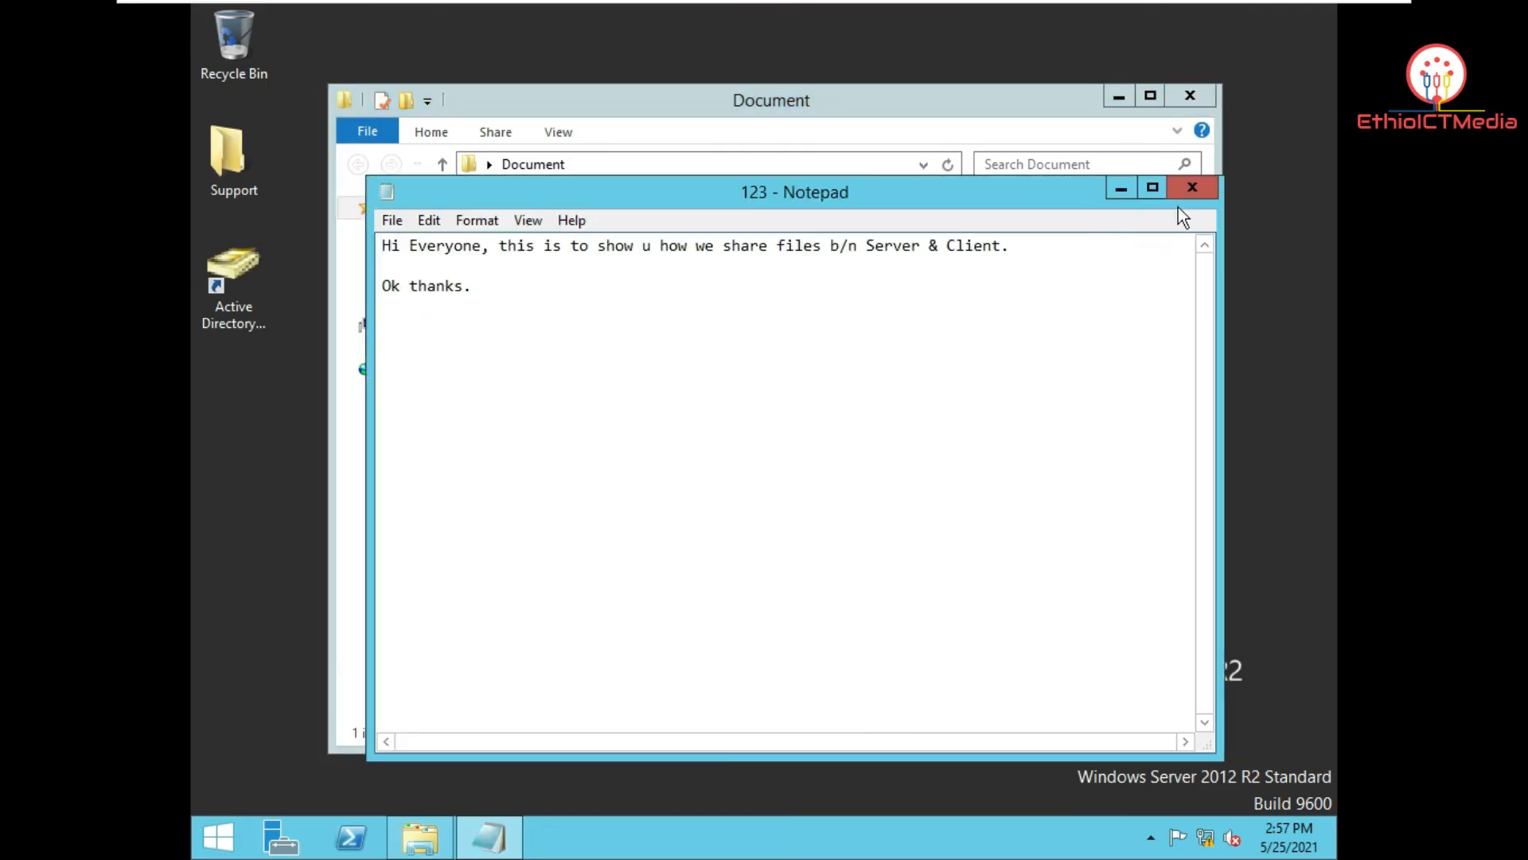
left_click(1193, 188)
left_click(1190, 94)
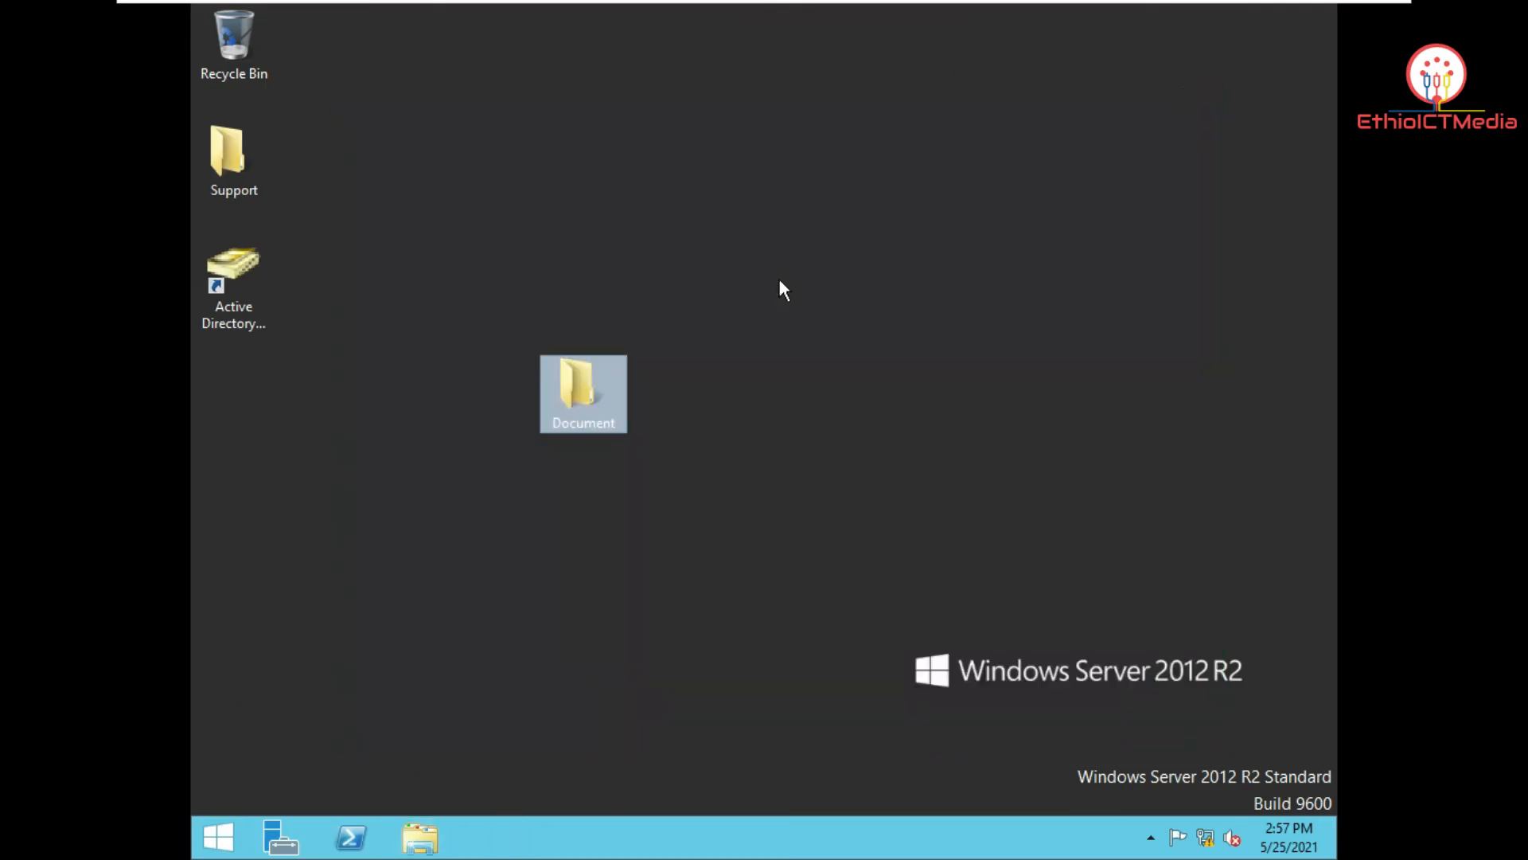
Step: Downgrade Finance from Read/Write to Read on the Document share, then switch to the Windows 10 VM
right_click(610, 369)
mouse_move(715, 460)
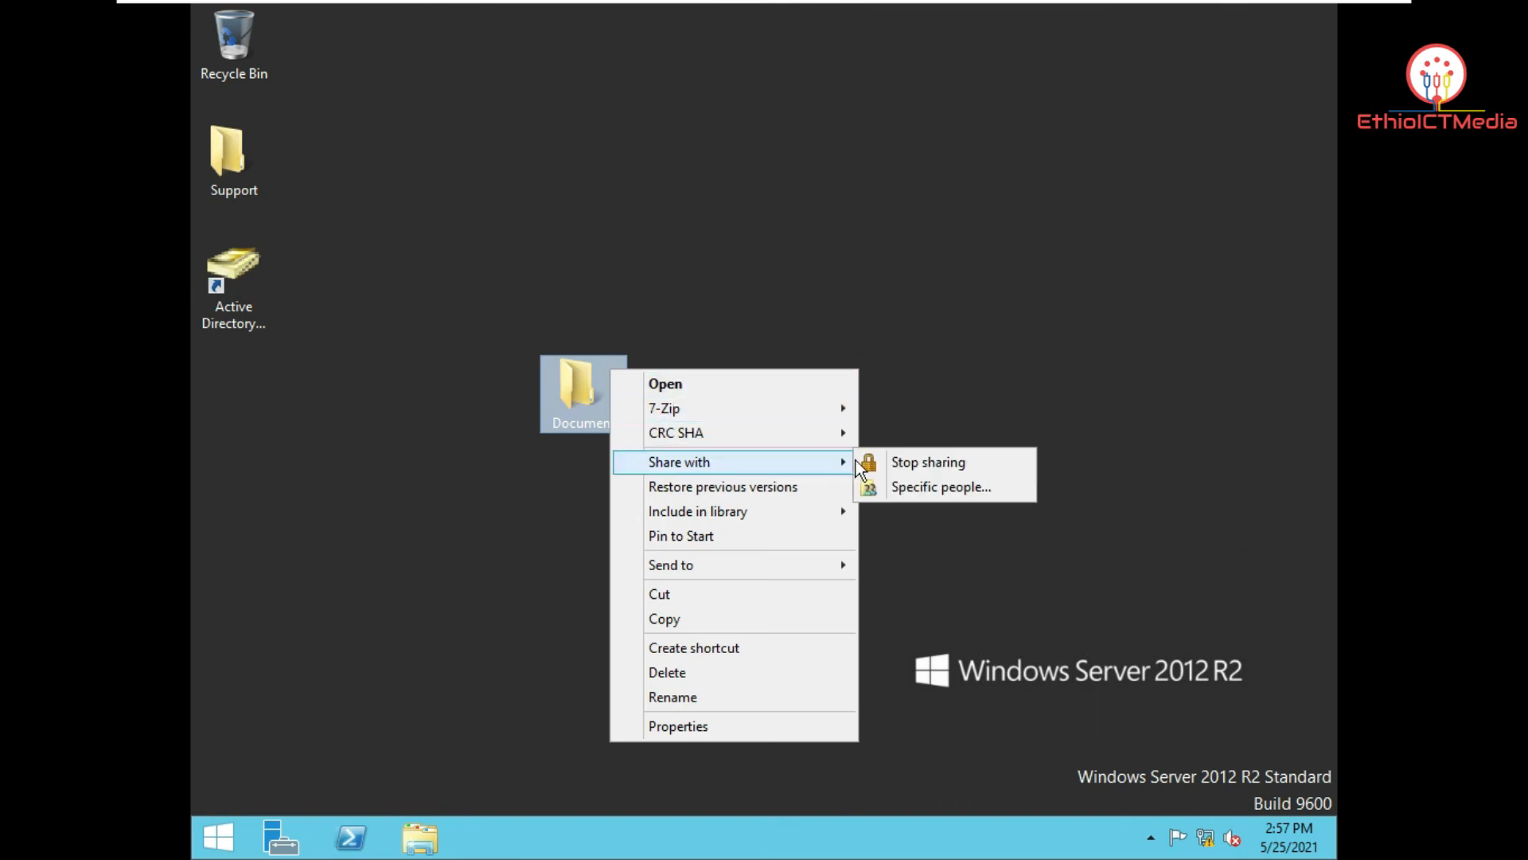
left_click(931, 487)
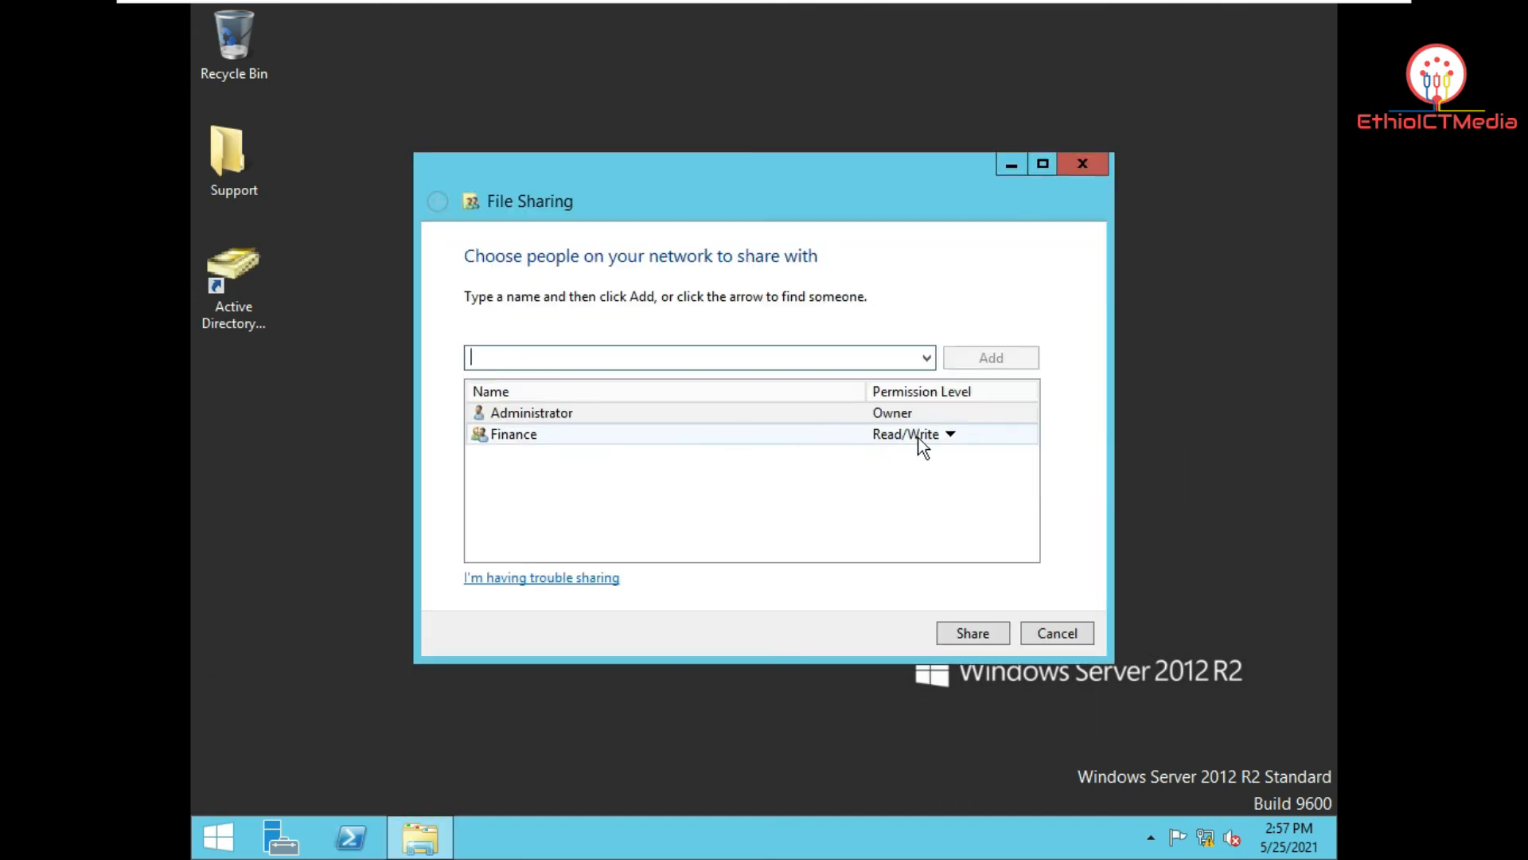
left_click(949, 434)
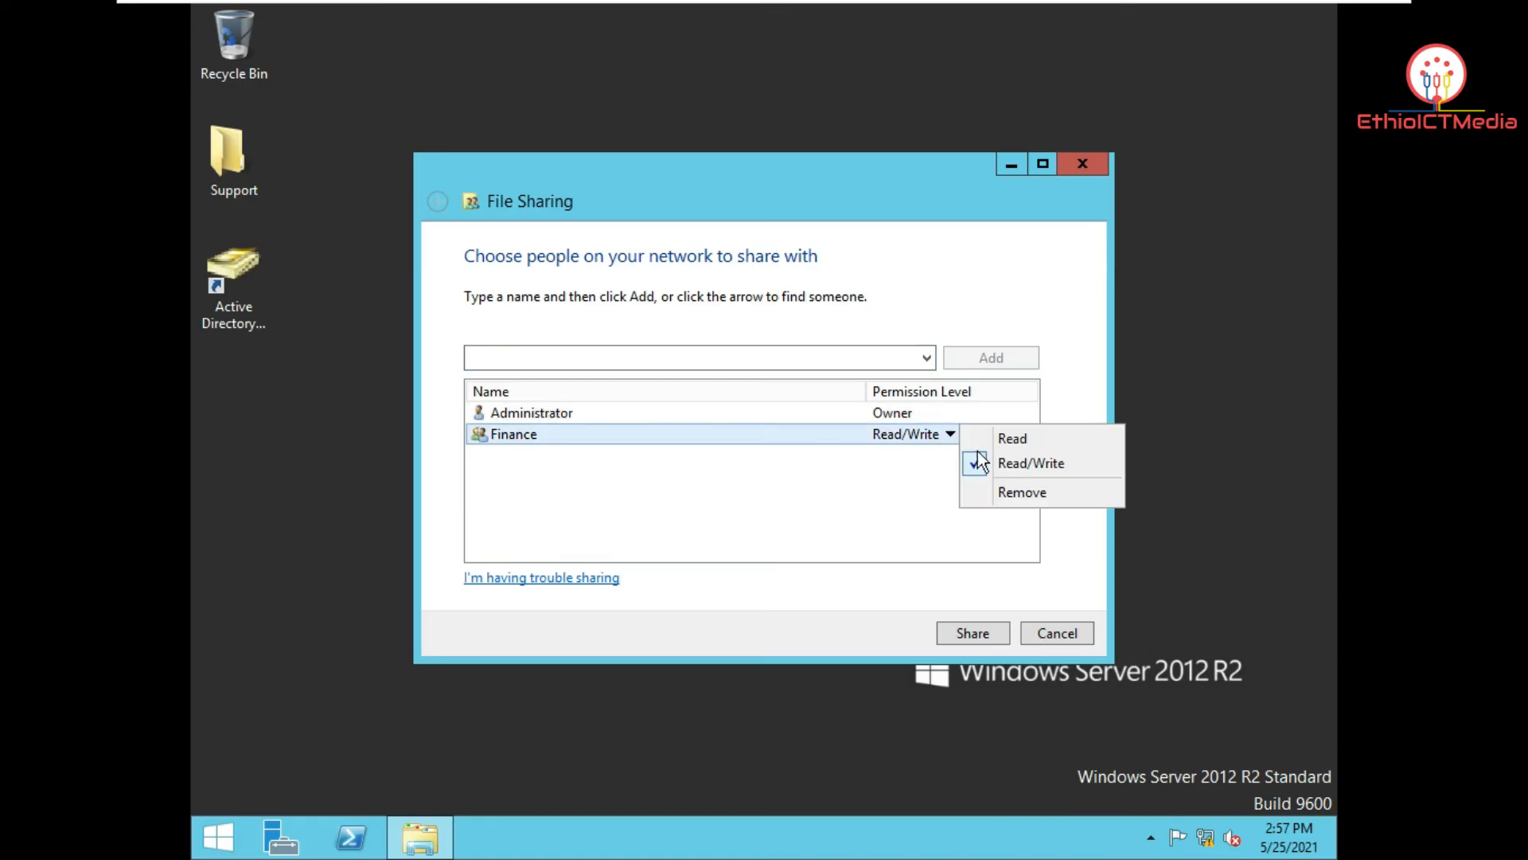
left_click(1016, 445)
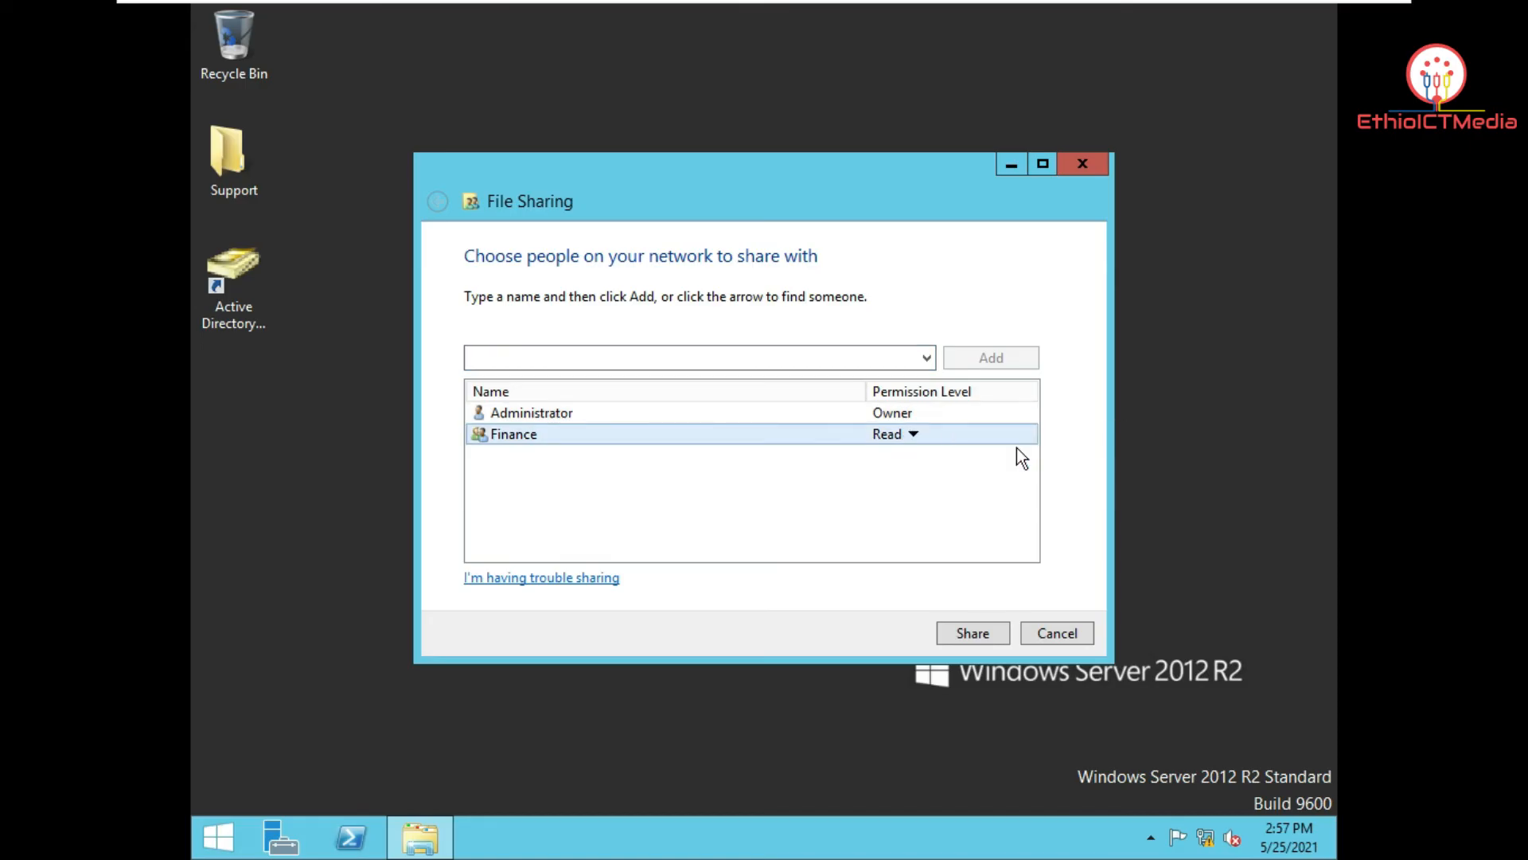
left_click(1000, 632)
left_click(1063, 634)
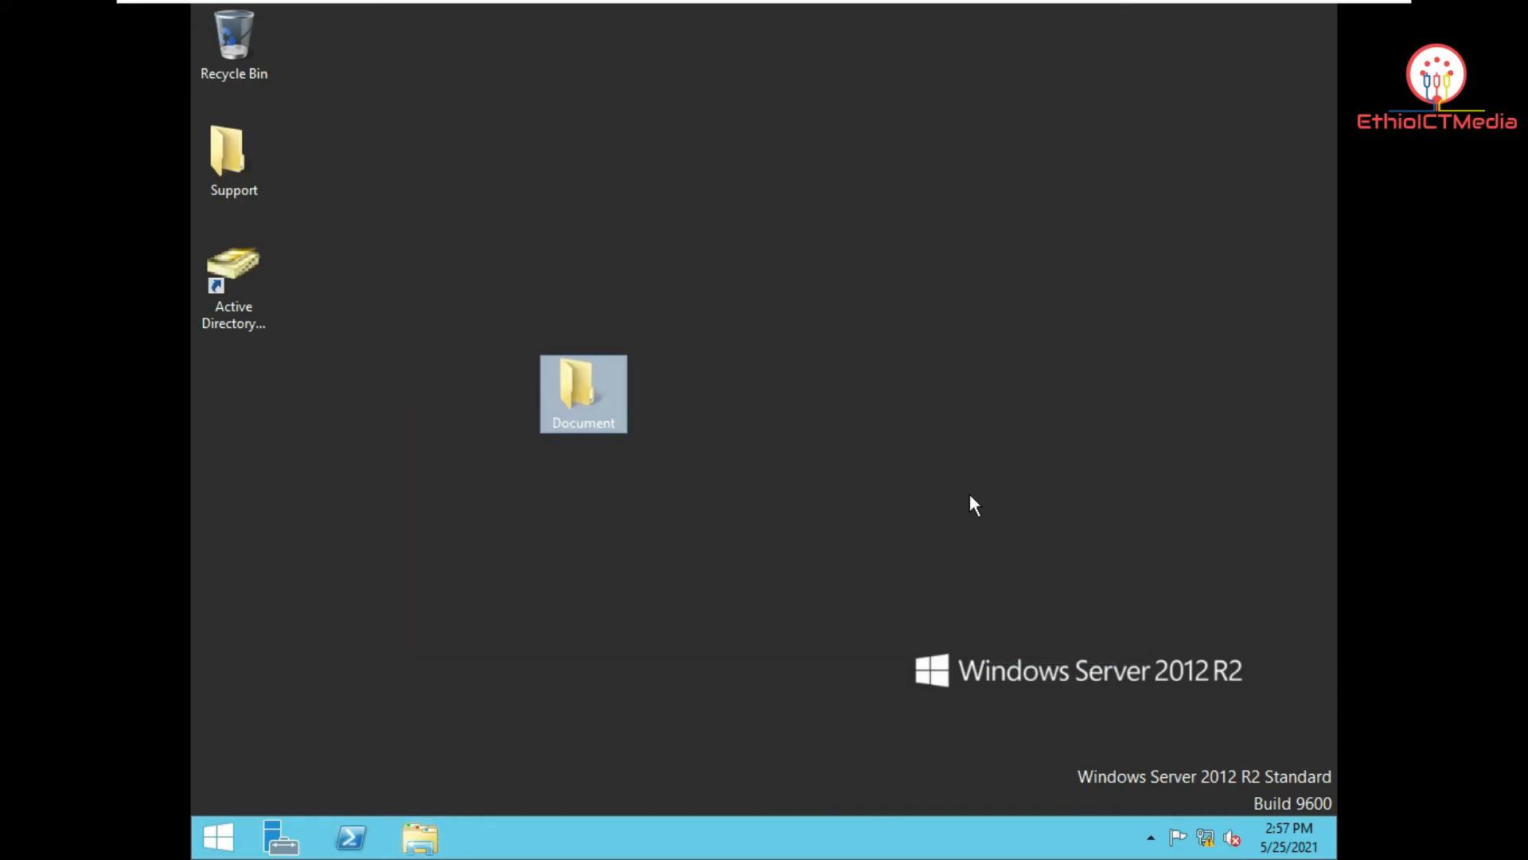
left_click(1102, 16)
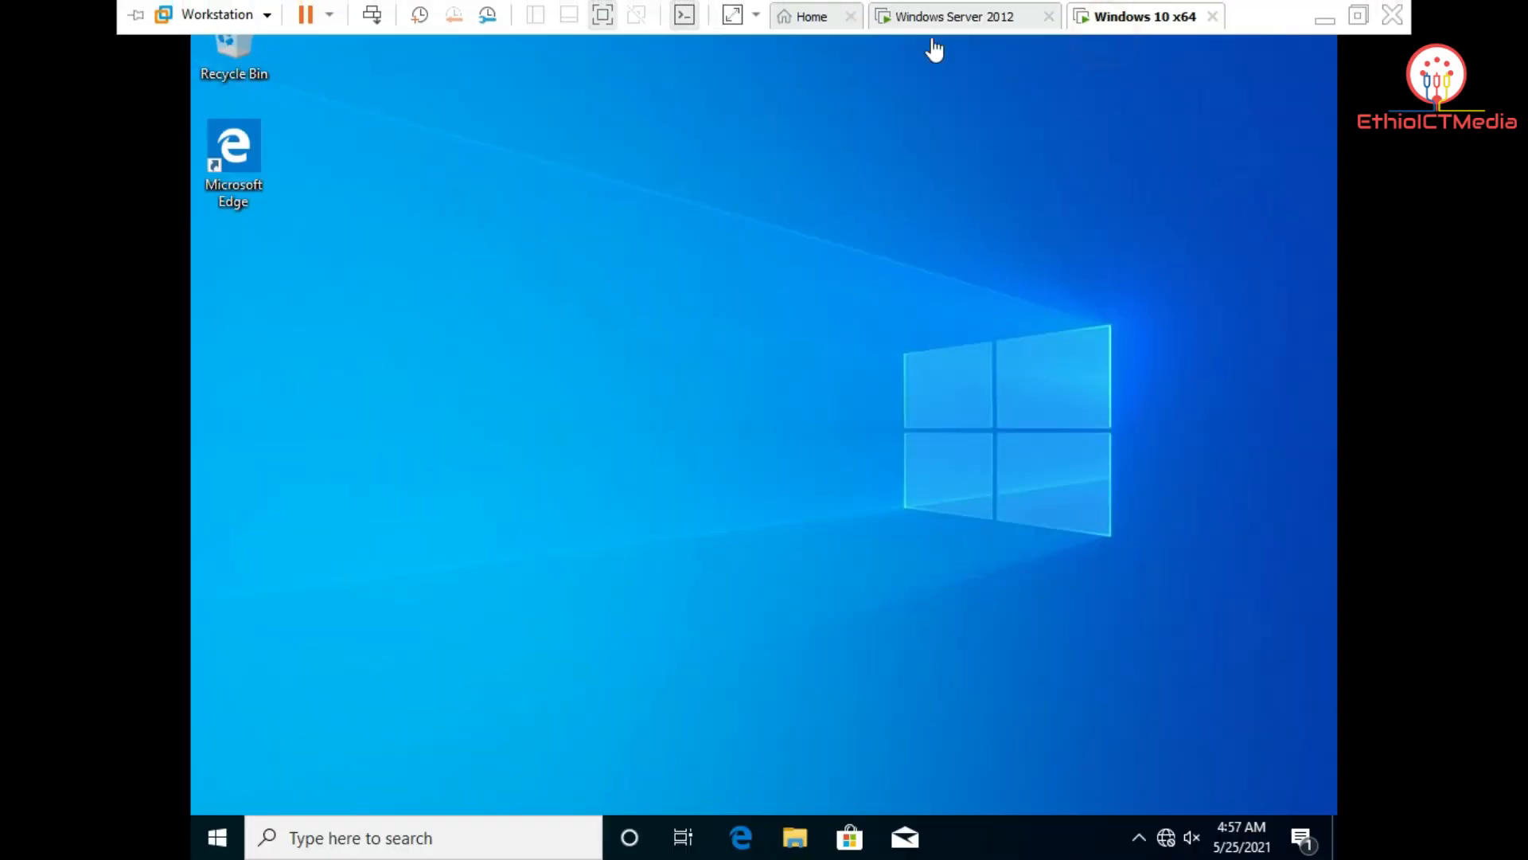
Step: Open the \\ictserver network location in File Explorer
left_click(543, 295)
left_click(796, 844)
left_click(426, 493)
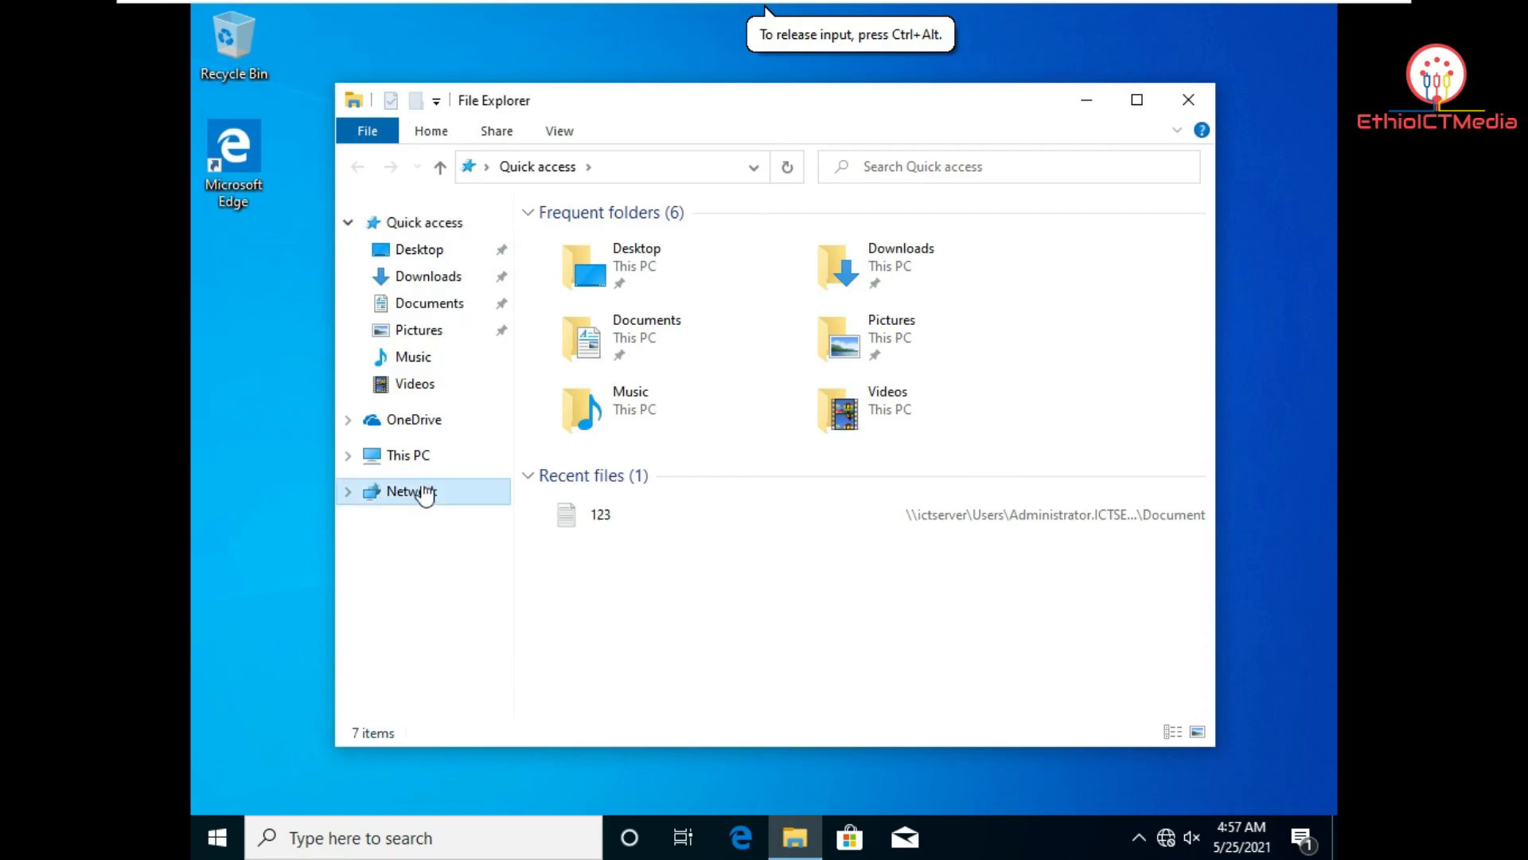
left_click(590, 165)
type("\\ict")
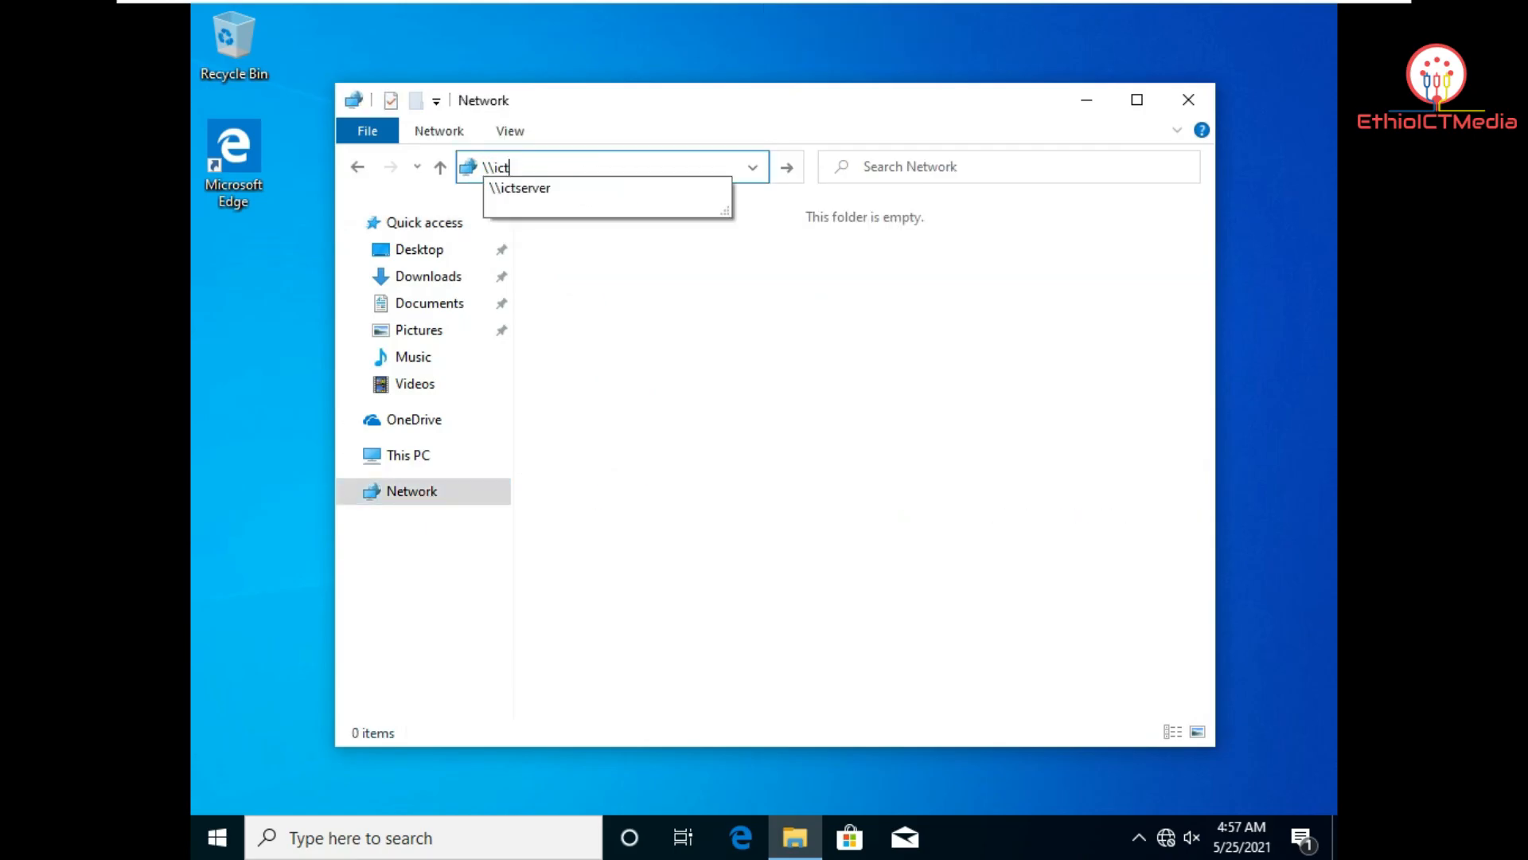
key("Down")
key("Return")
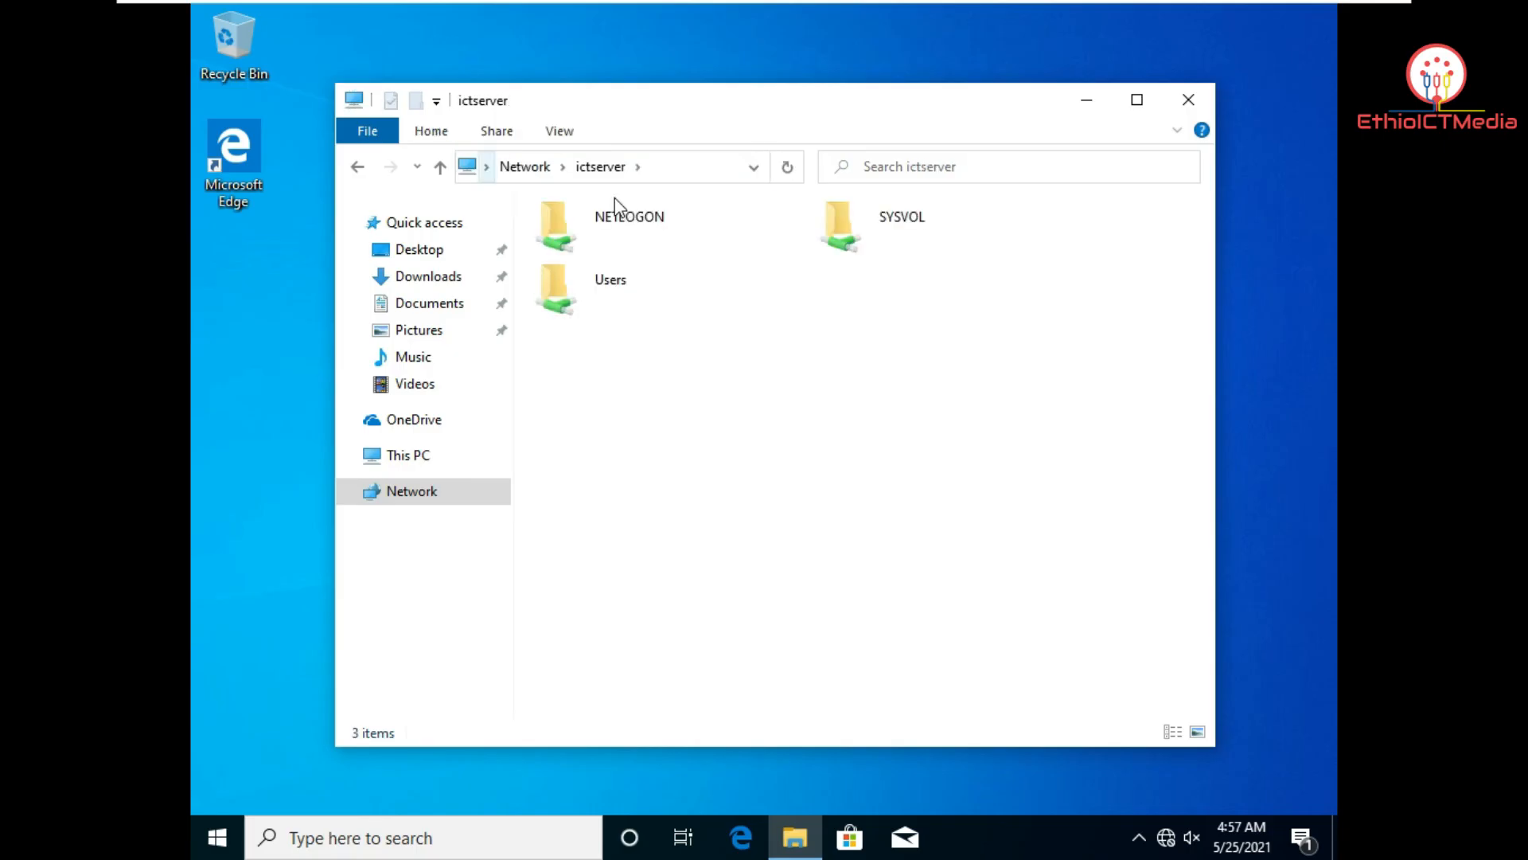
Step: Open 123 from Users > Administrator.ICTSERVER > Desktop > Document in Notepad
double_click(632, 285)
double_click(625, 243)
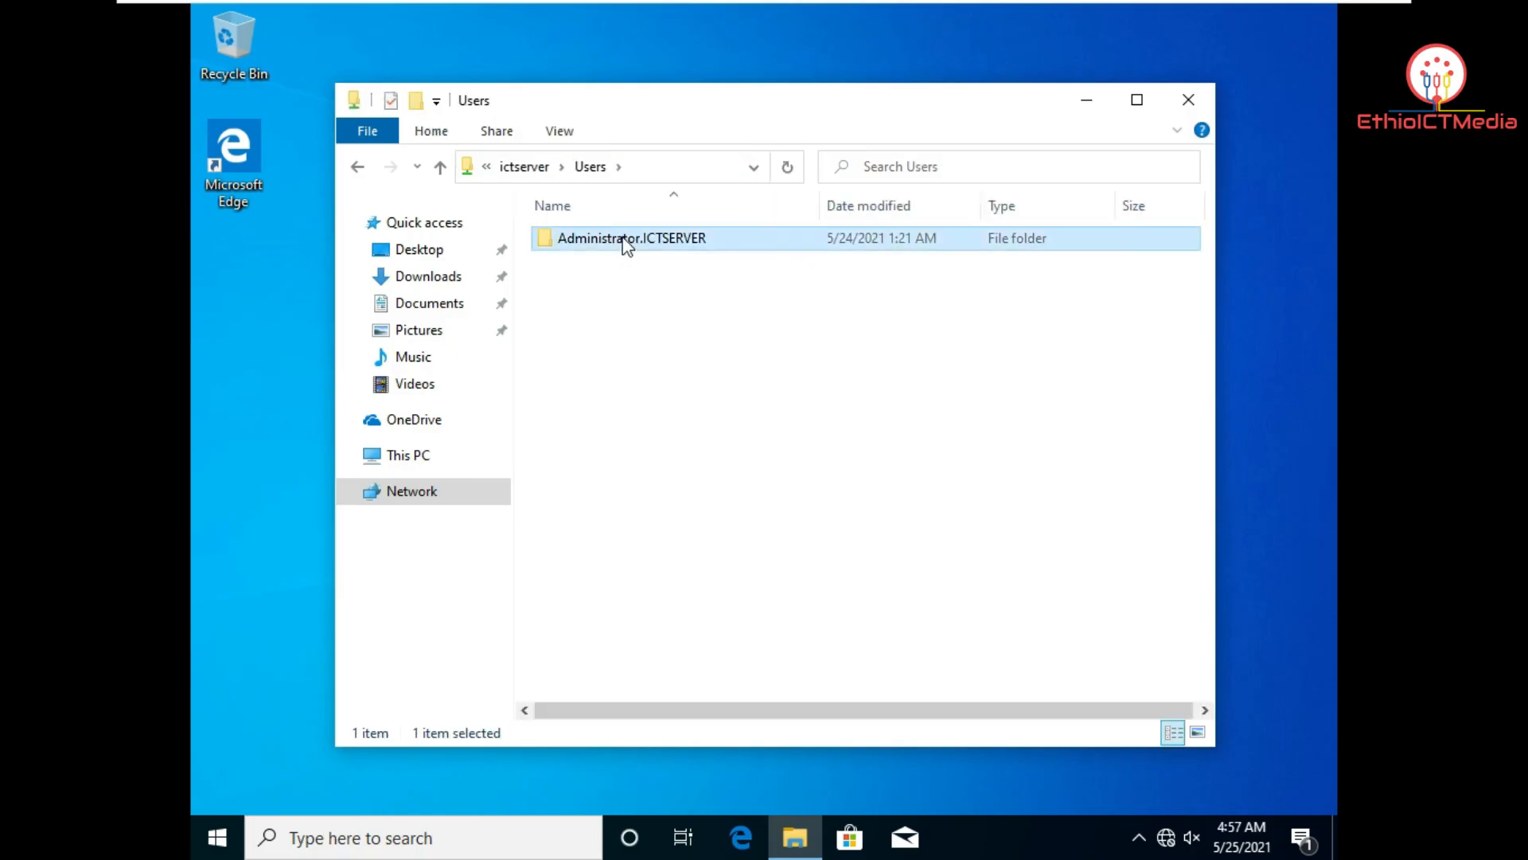
double_click(628, 241)
double_click(628, 241)
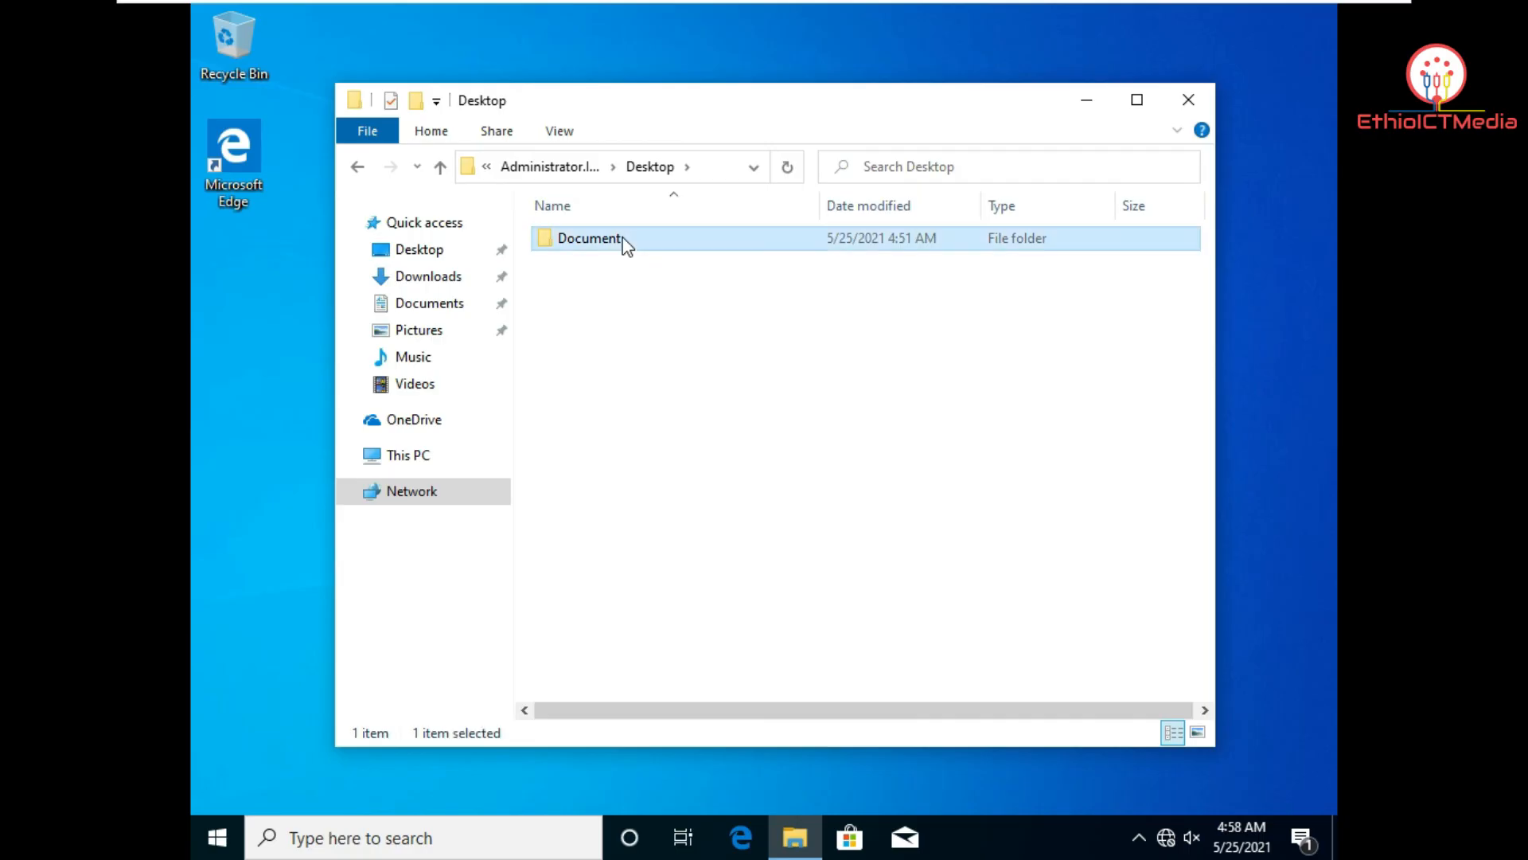
double_click(628, 241)
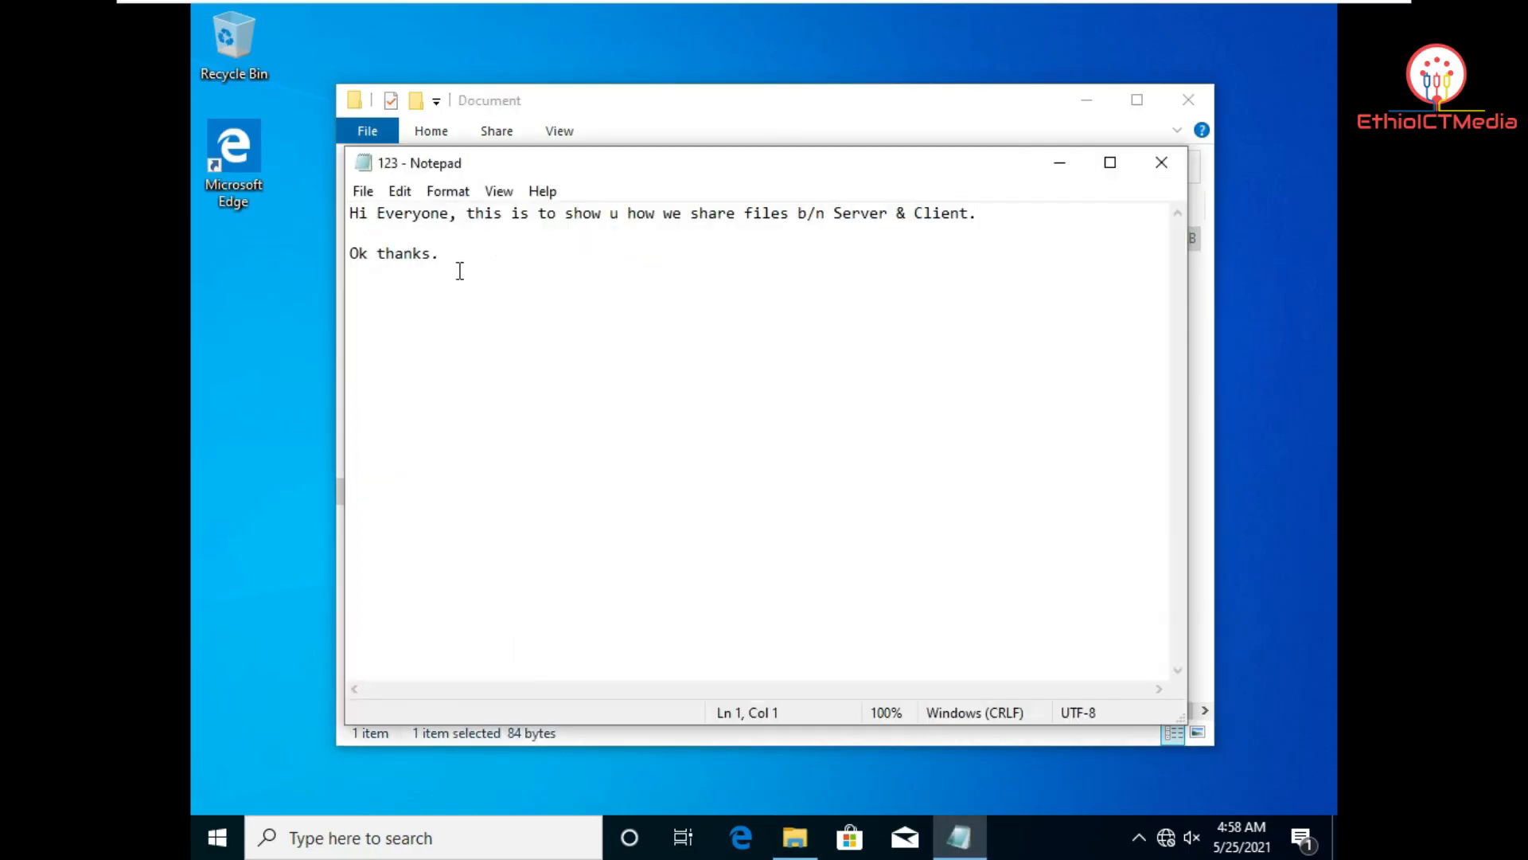
Step: Add an "Ok" line after "Ok thanks." and try to save over 123.txt
left_click(448, 257)
key("Return")
key("Return")
type("Ok")
left_click(363, 192)
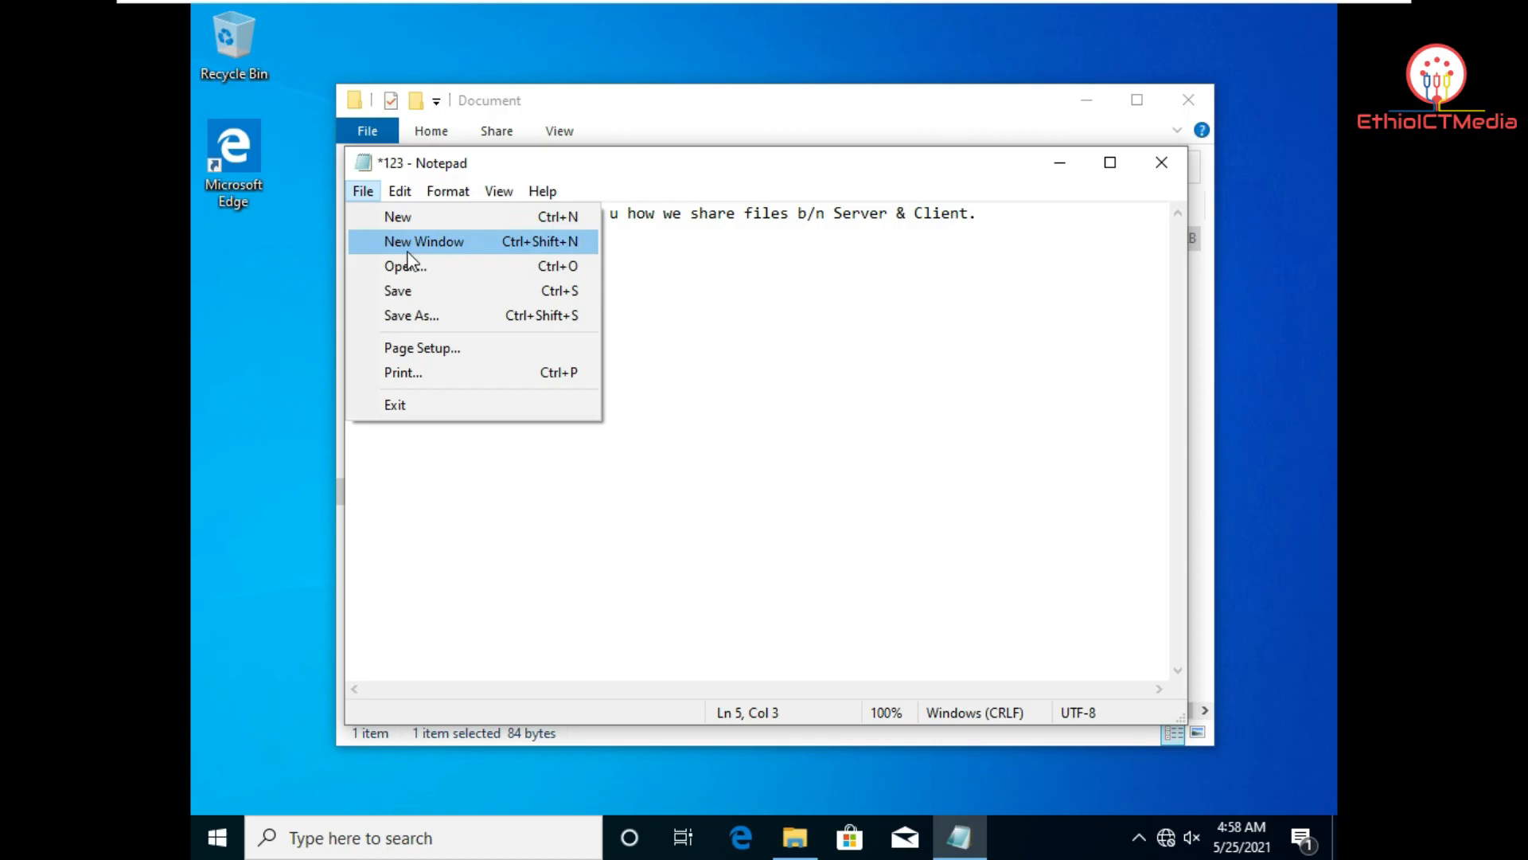
left_click(413, 306)
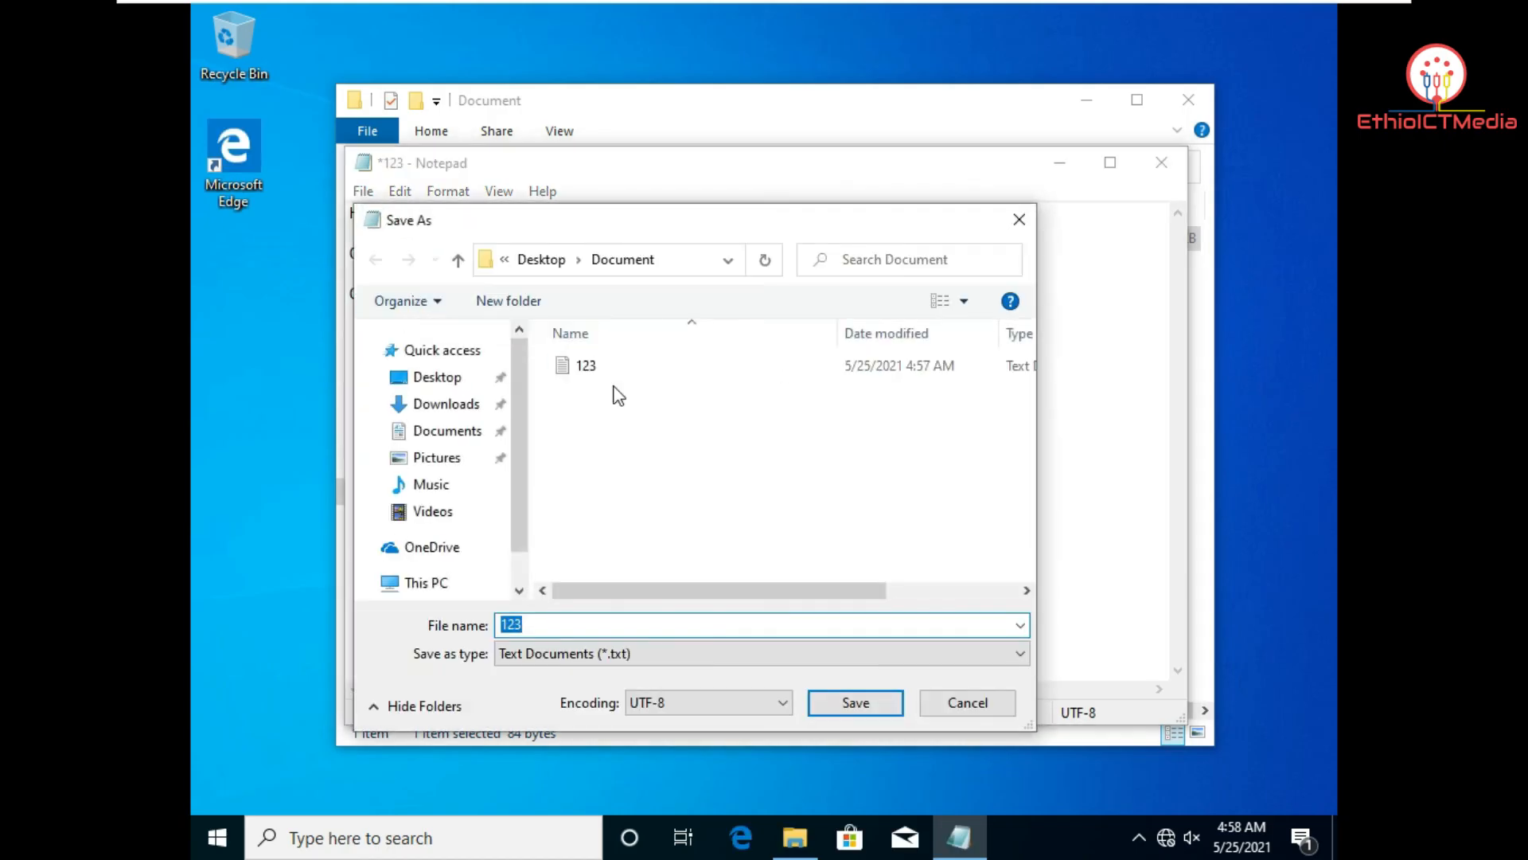
left_click(883, 709)
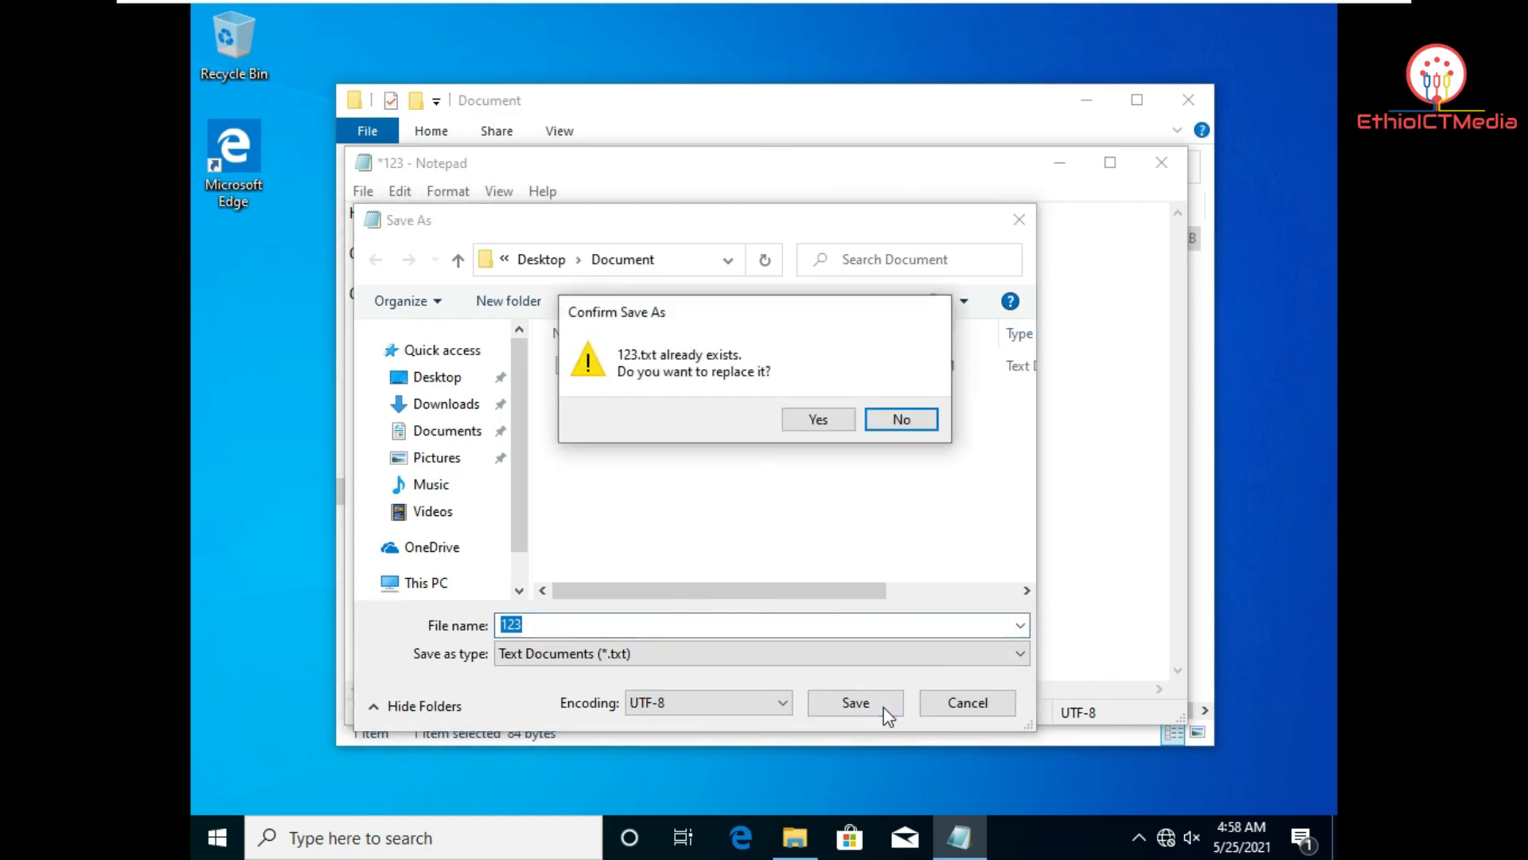
left_click(820, 422)
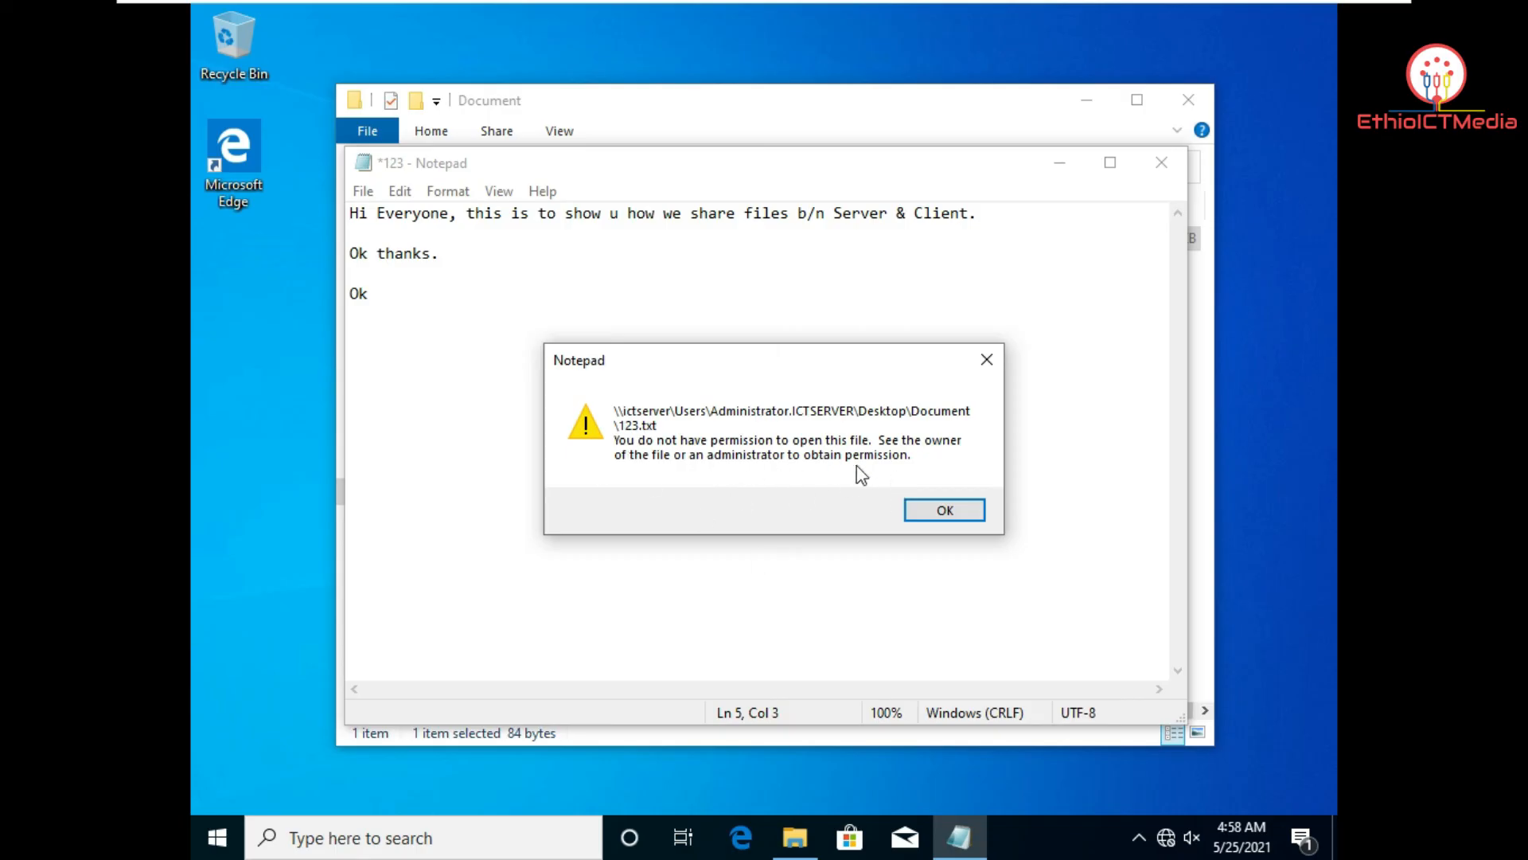
Step: Dismiss the permission denied error and close 123 without saving
left_click(922, 507)
left_click(1158, 167)
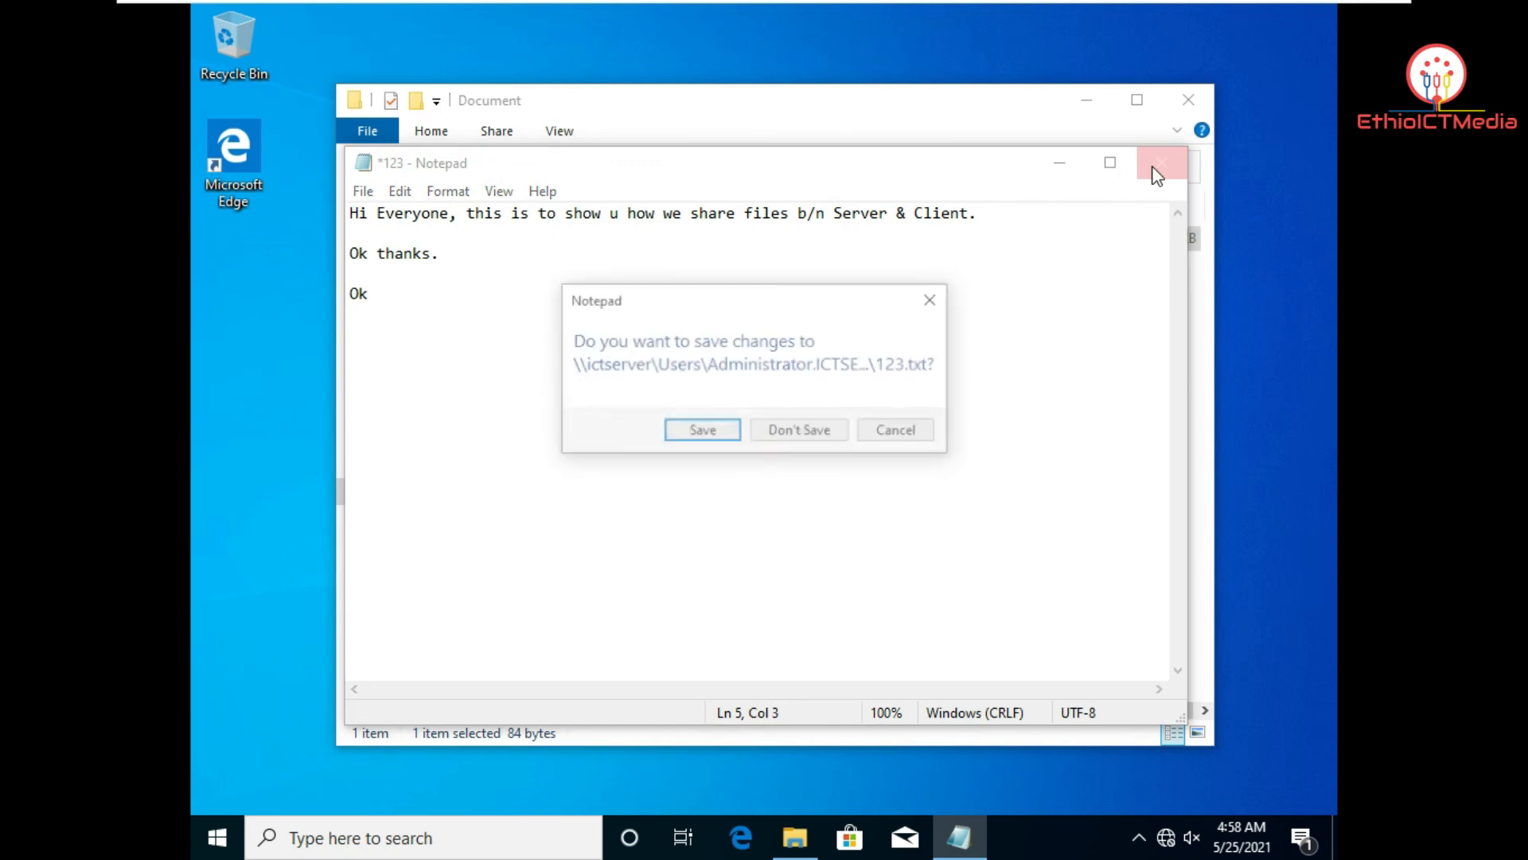
left_click(807, 430)
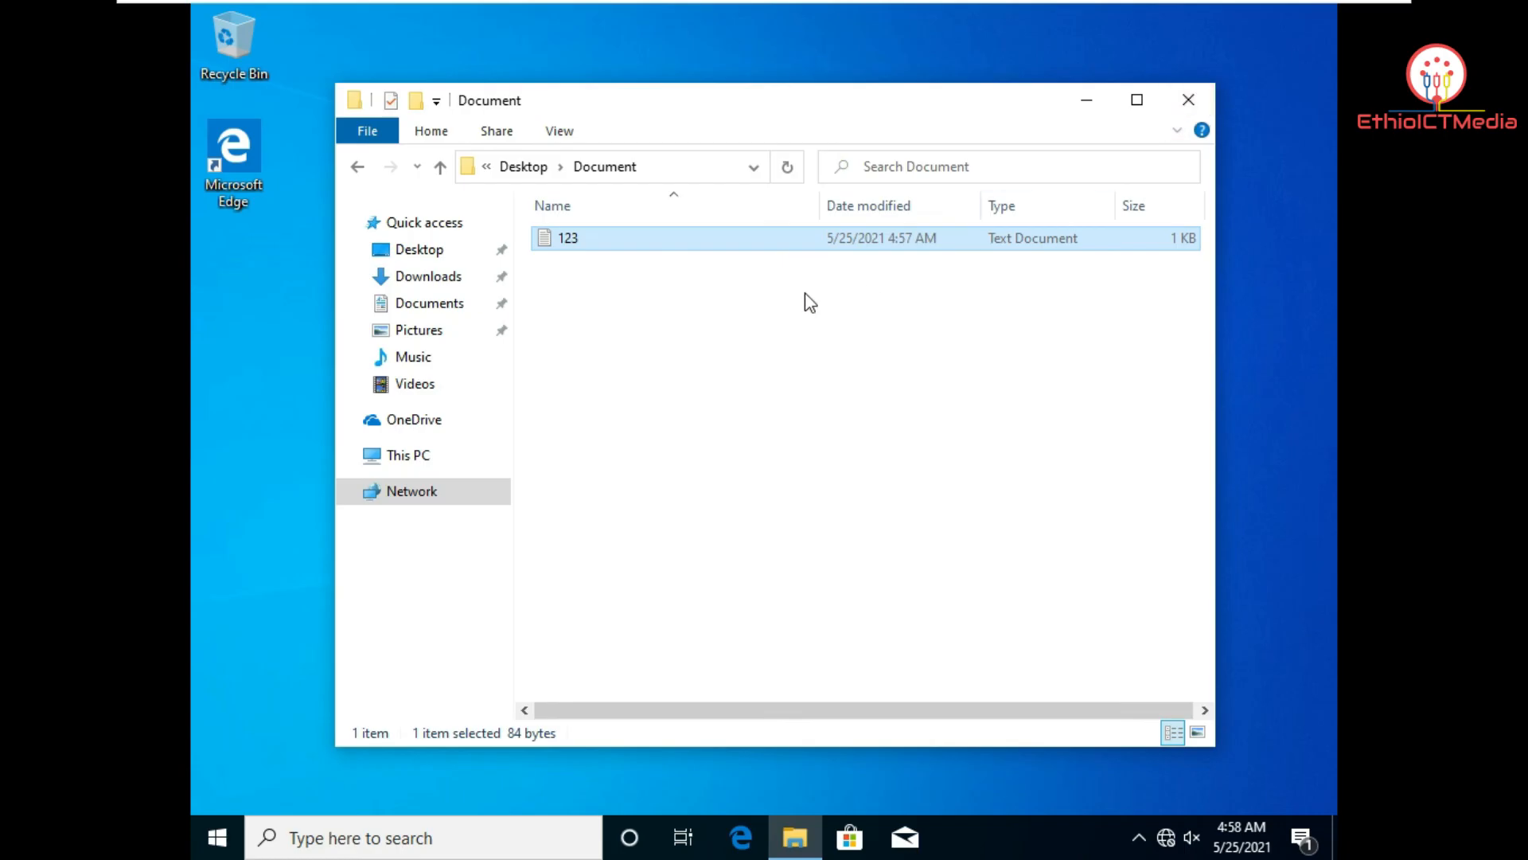
Step: Close Notepad, go back from Document up to the ictserver share list, and close Explorer
mouse_move(740, 12)
left_click(935, 24)
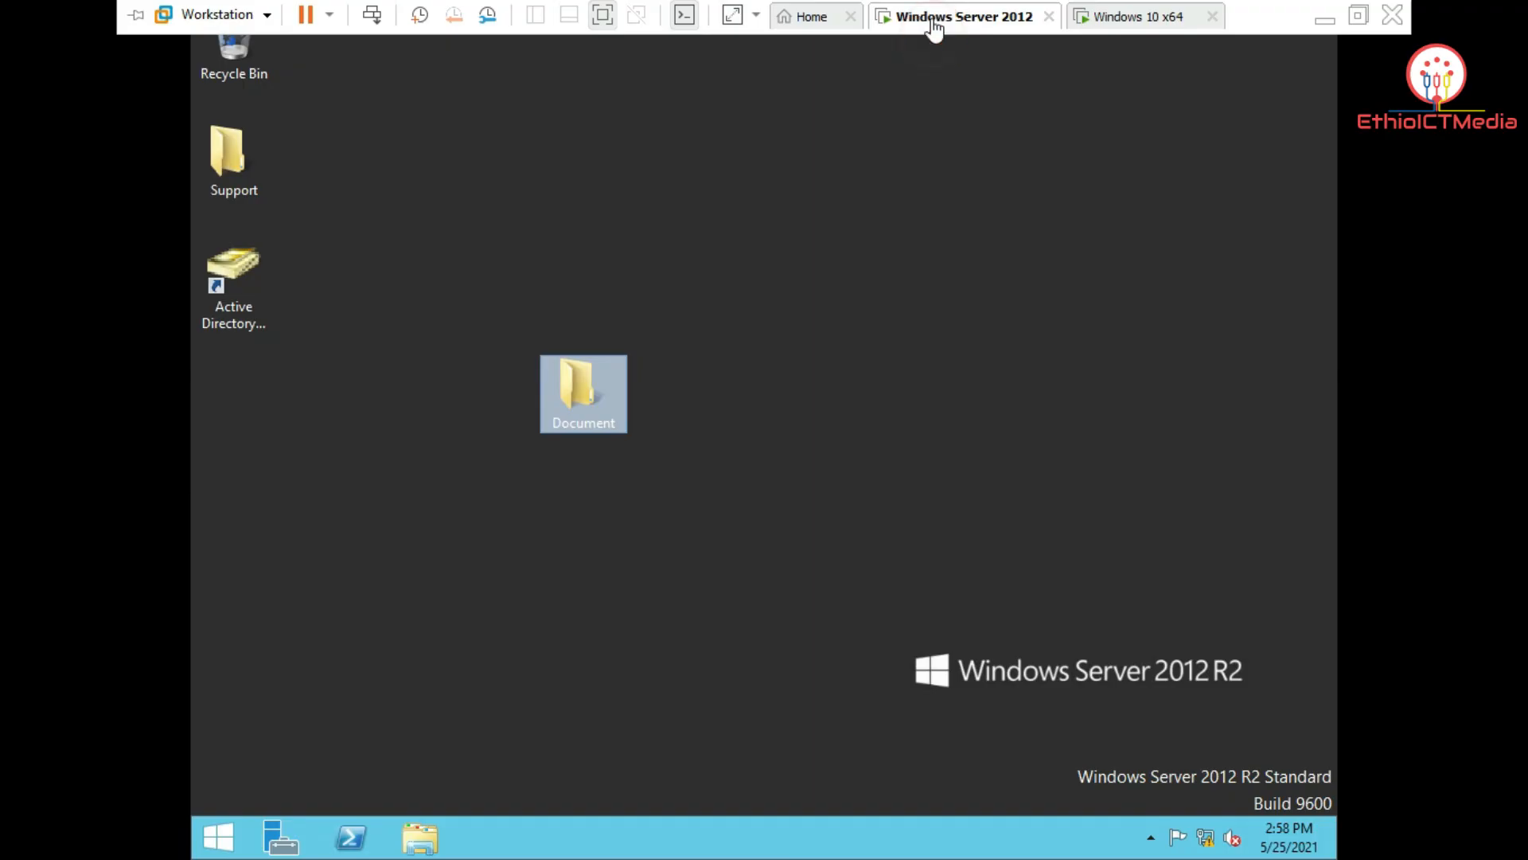
left_click(1124, 15)
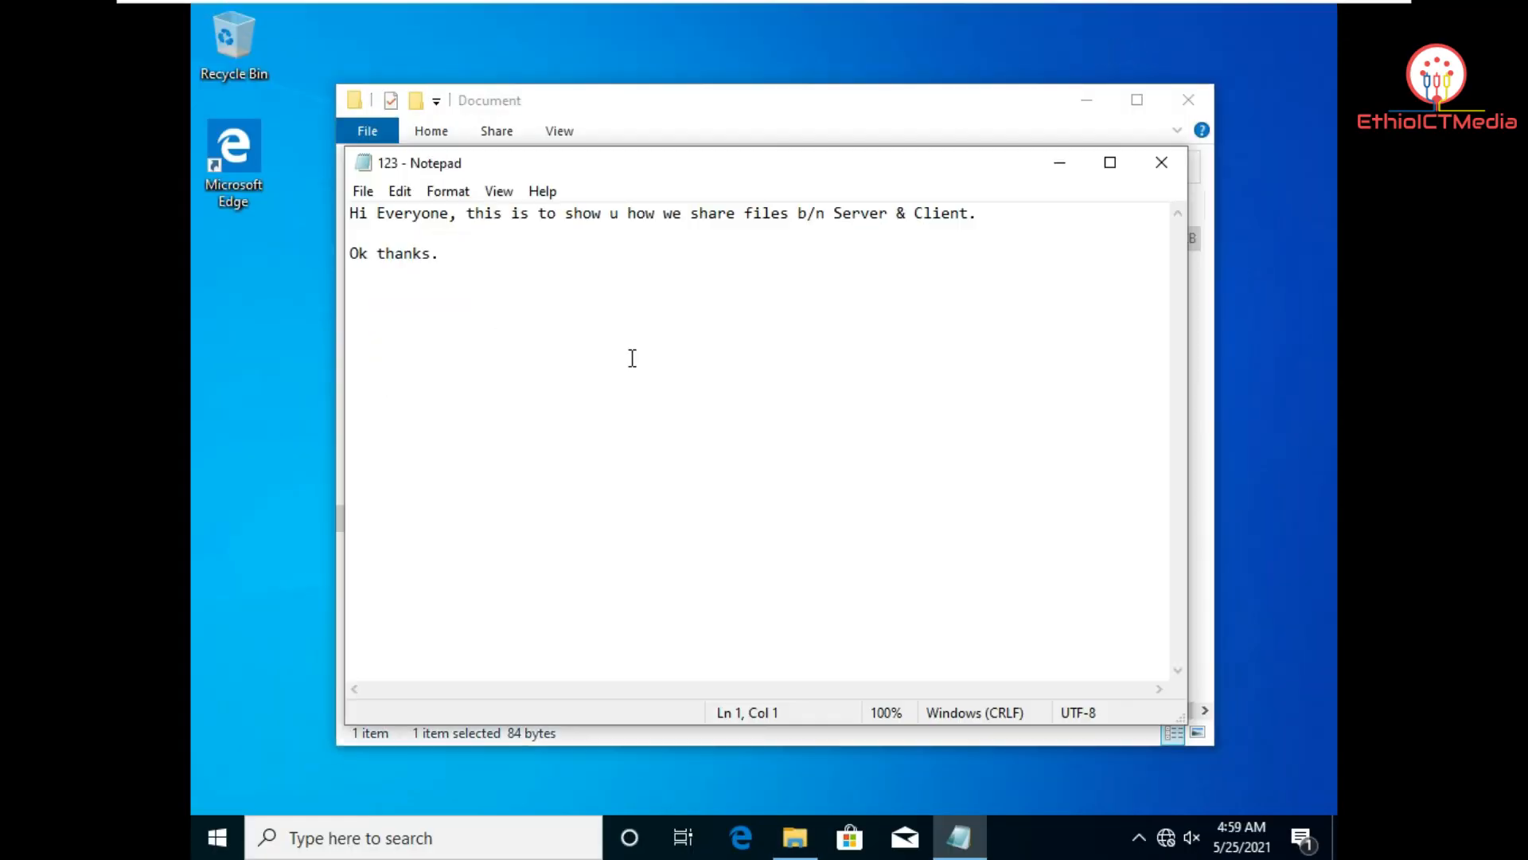
left_click(1162, 162)
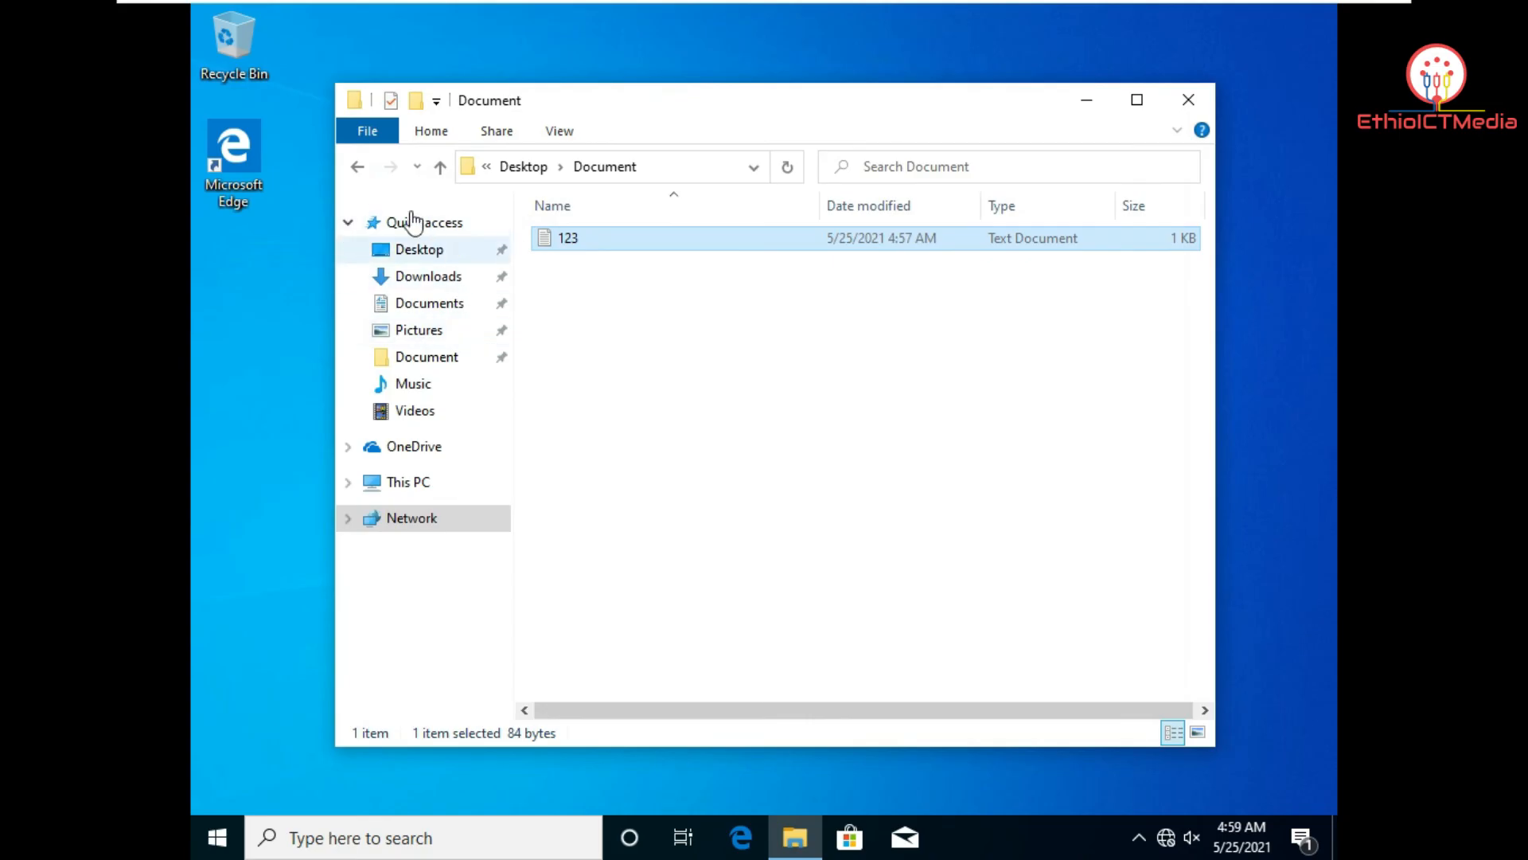
left_click(360, 168)
left_click(360, 167)
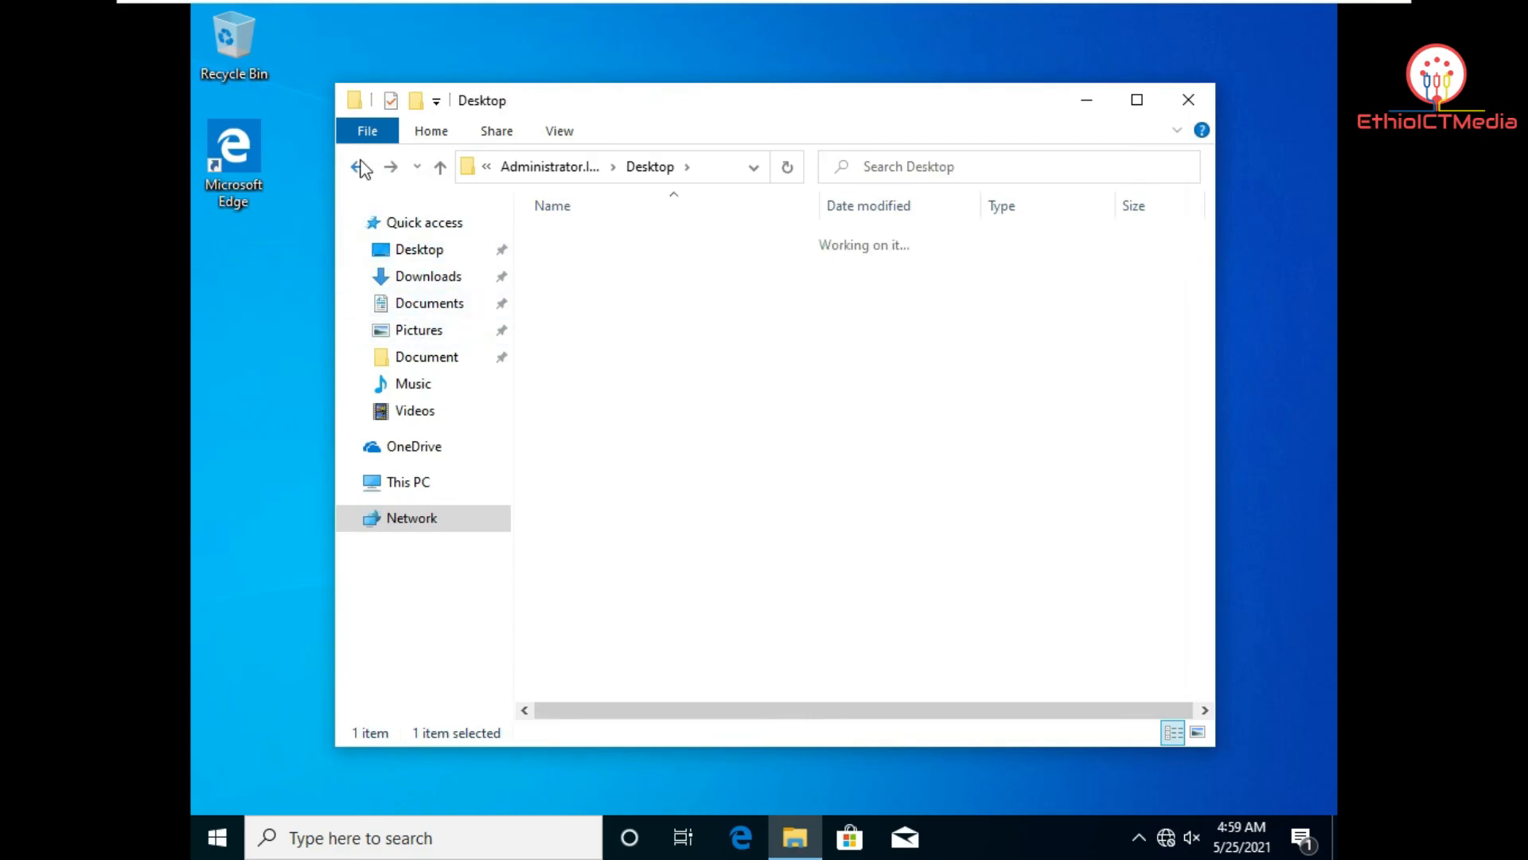
left_click(360, 168)
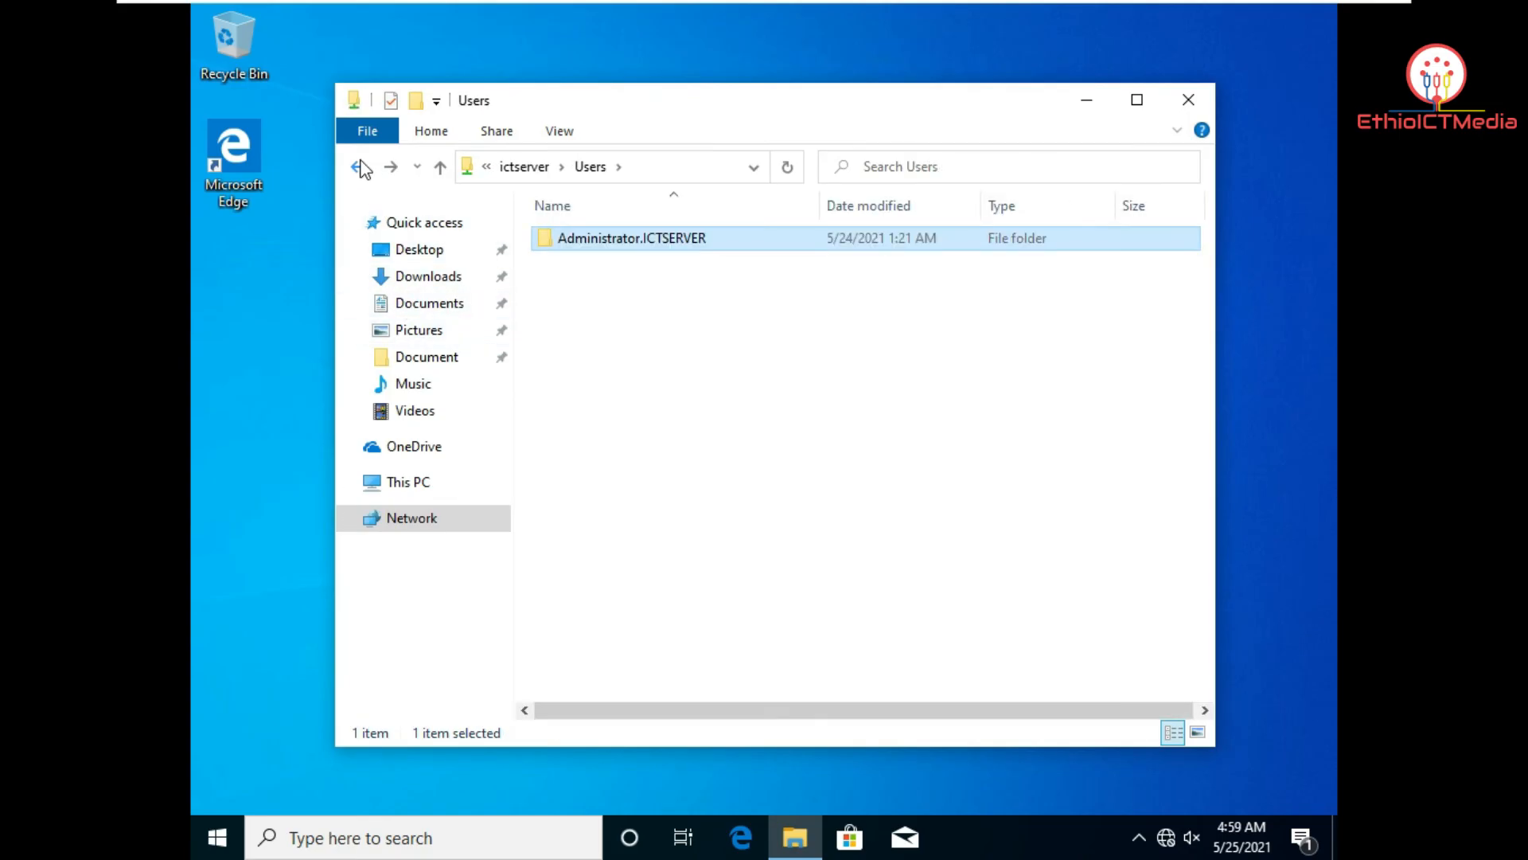
left_click(361, 168)
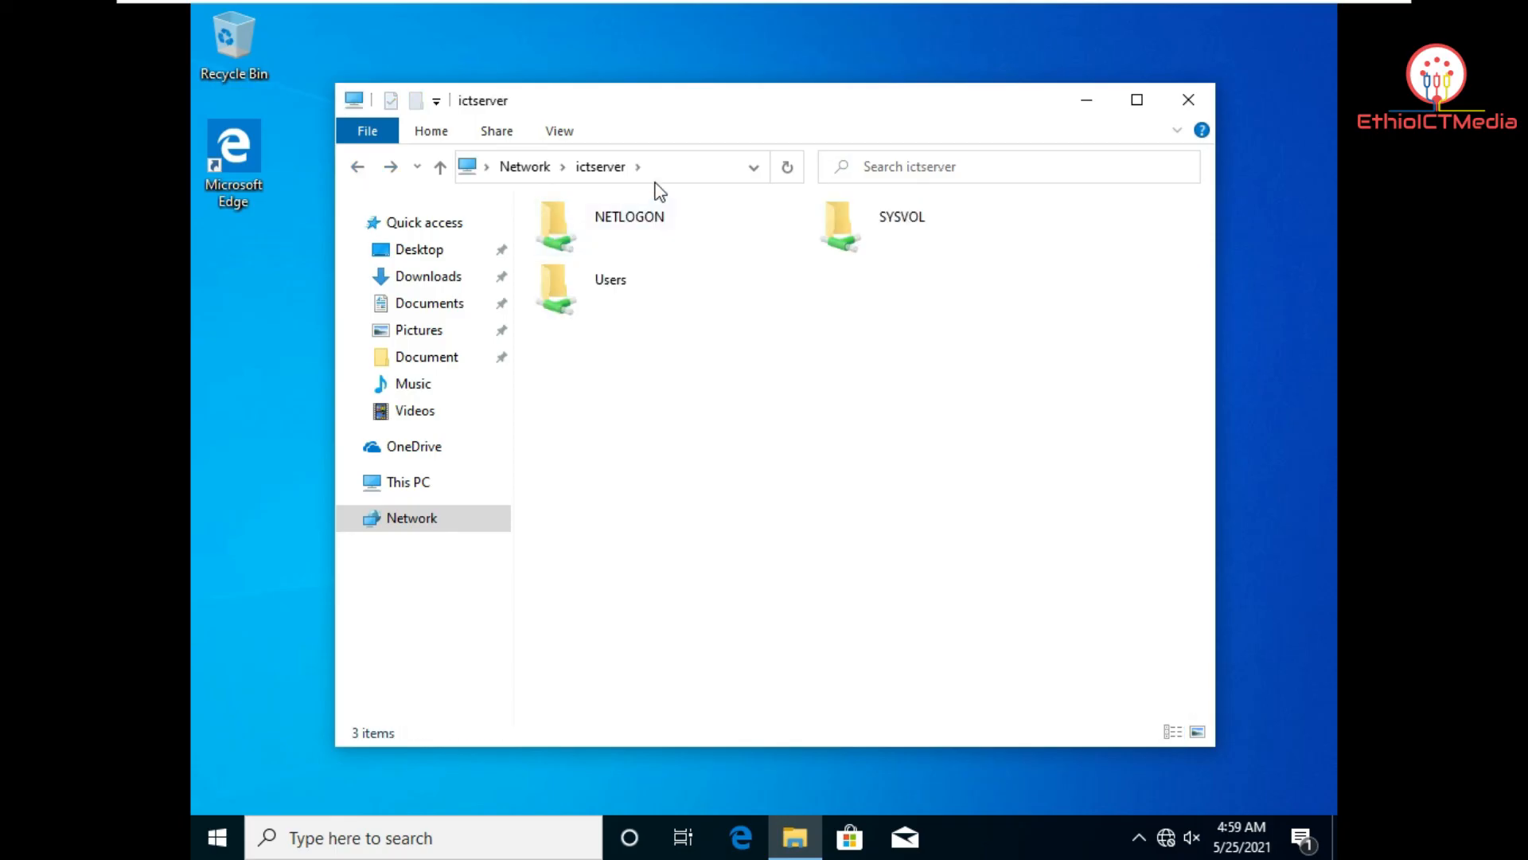
left_click(1205, 102)
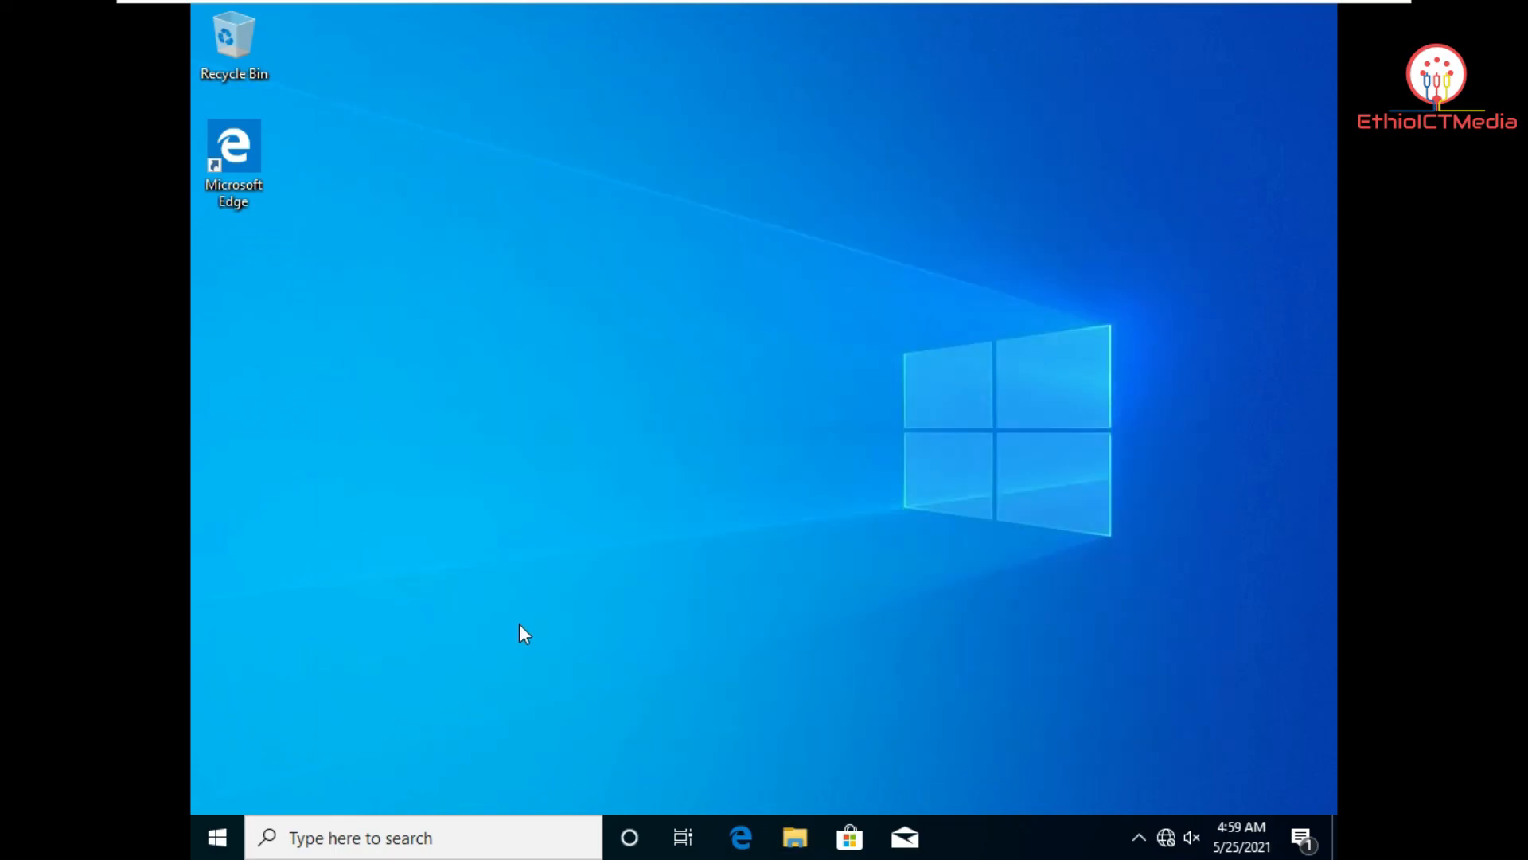
Step: Open \\ictserver through the Run dialog
left_click(447, 828)
type("run")
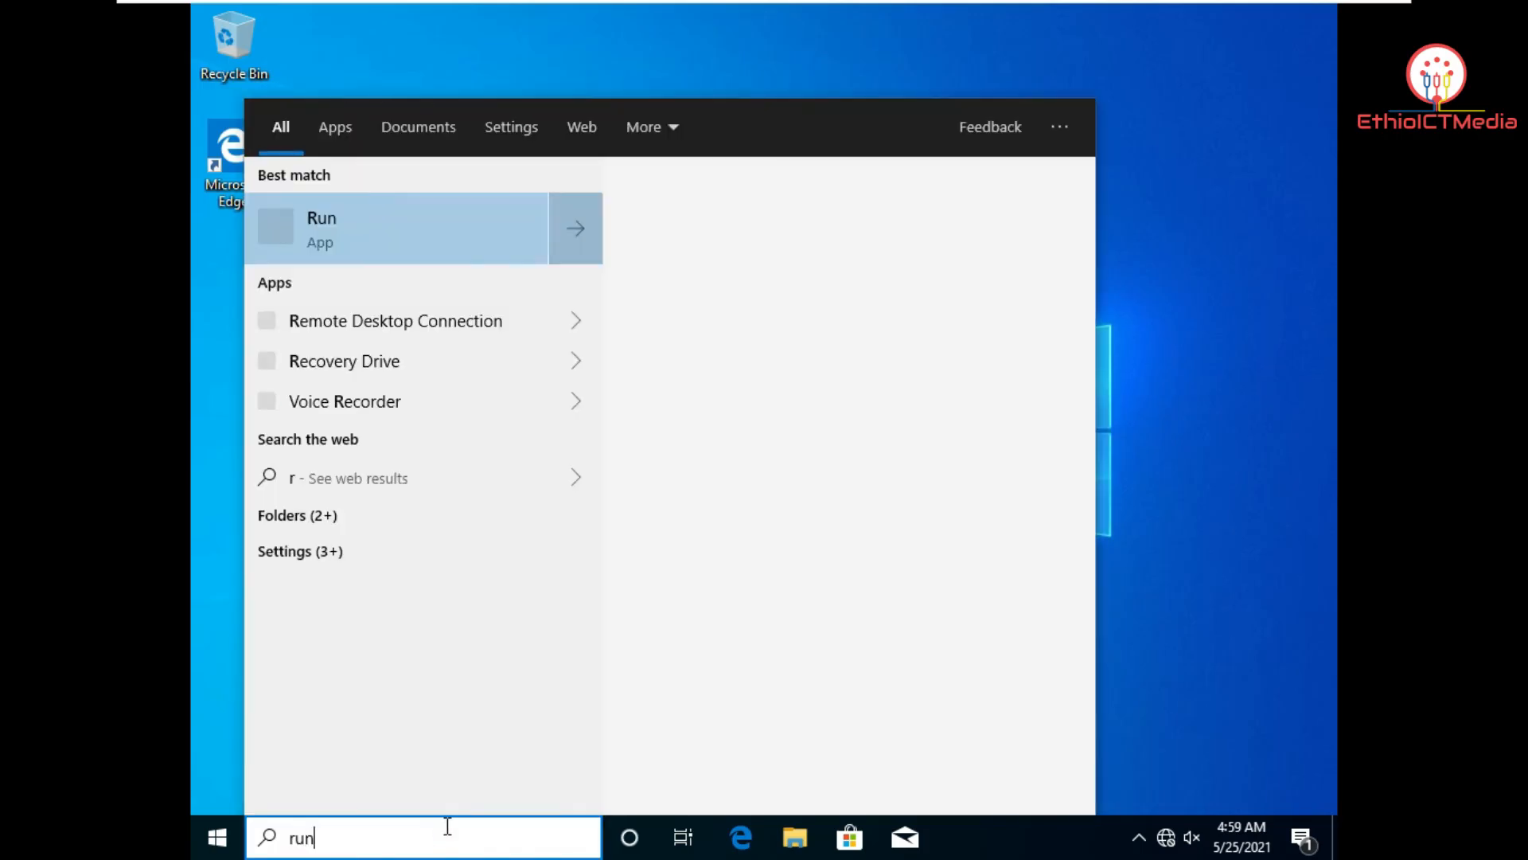
key("Return")
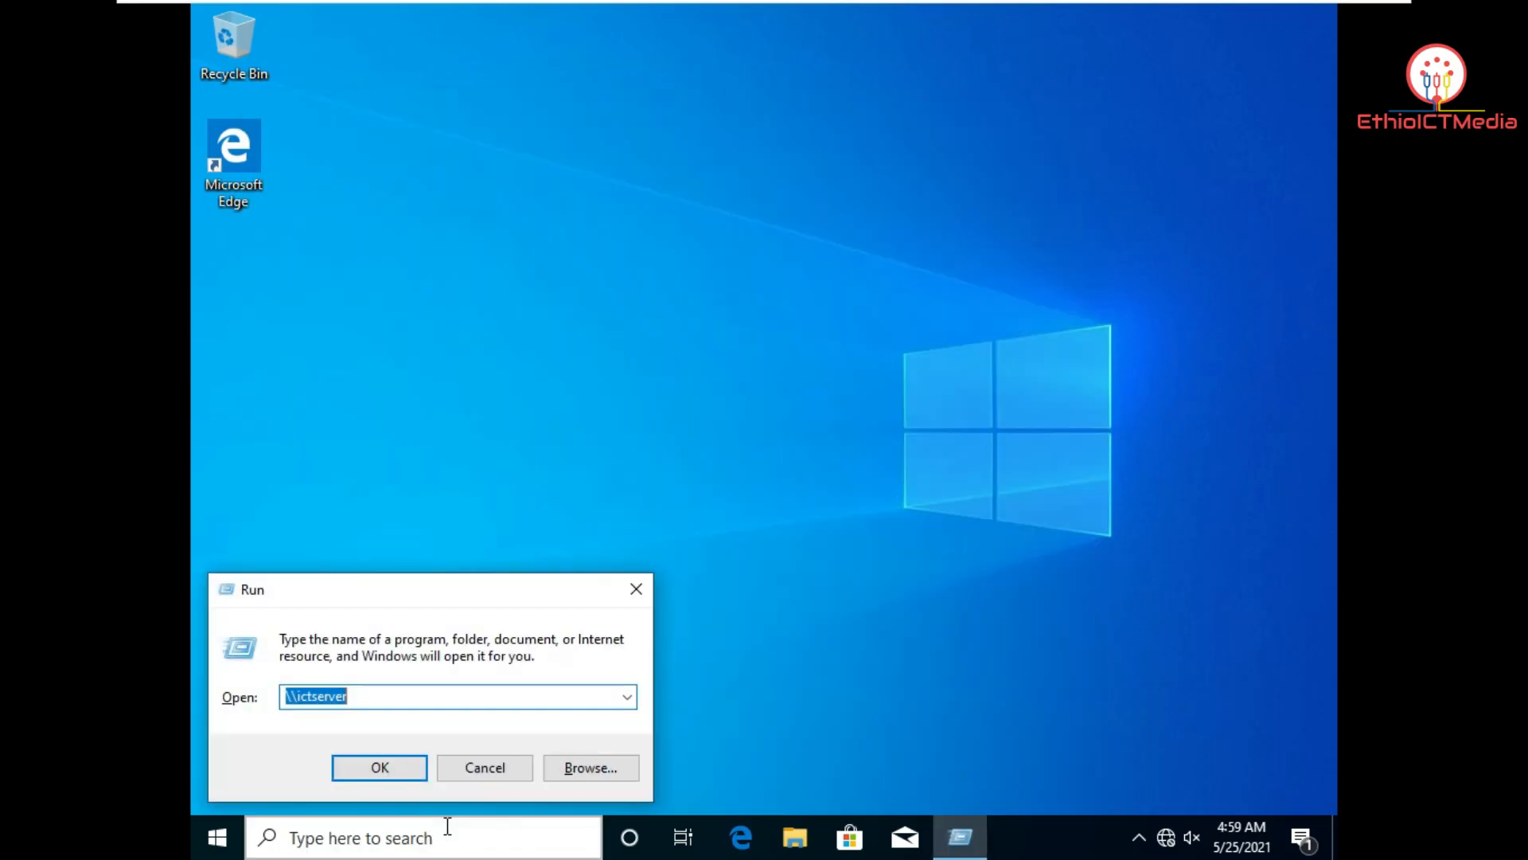
left_click(418, 697)
left_click_drag(408, 697, 263, 697)
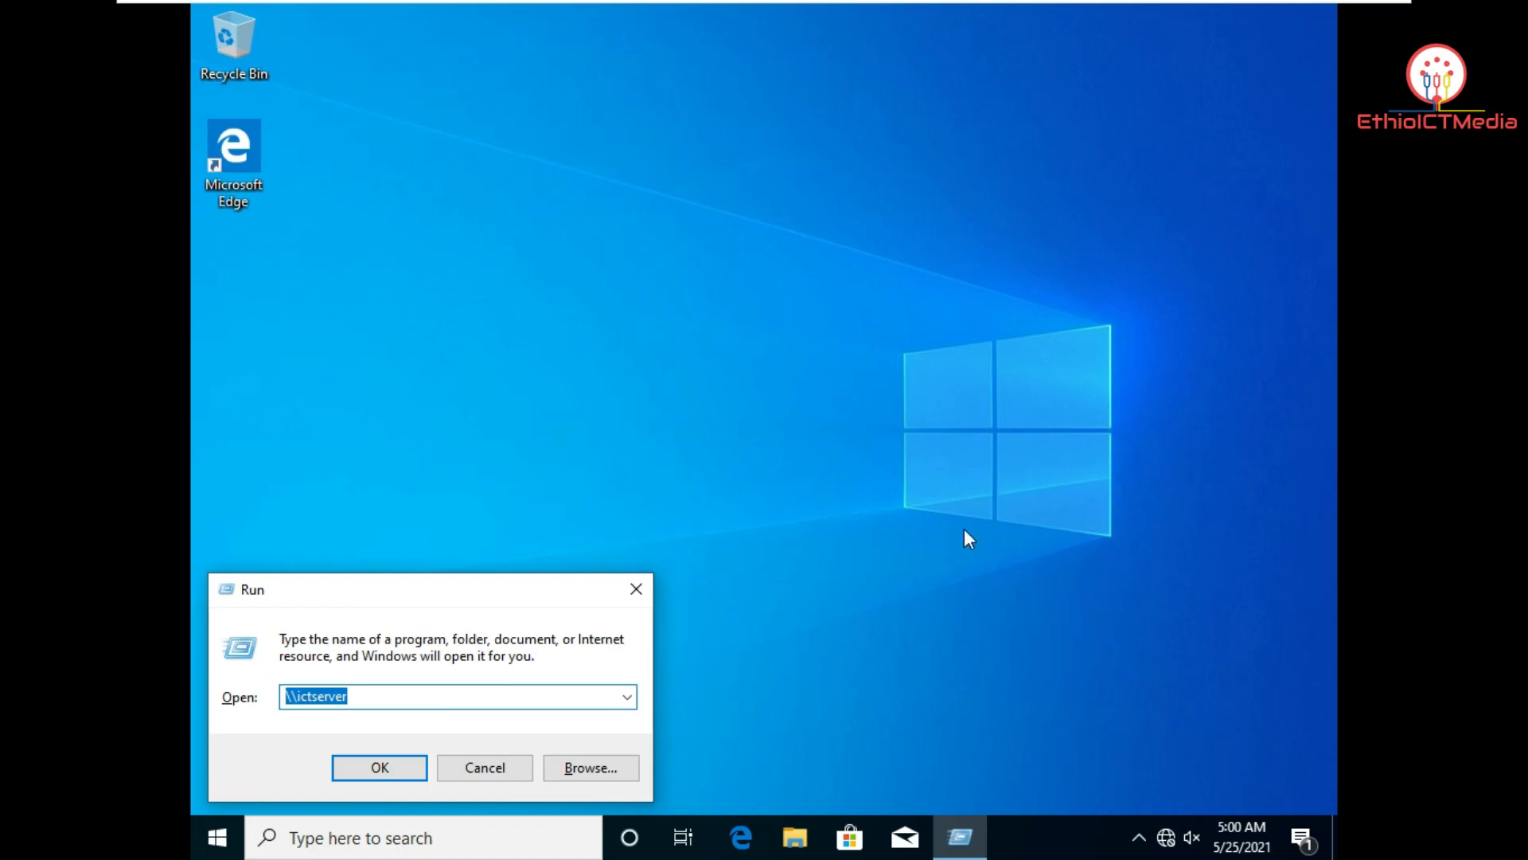
left_click(426, 700)
left_click(391, 769)
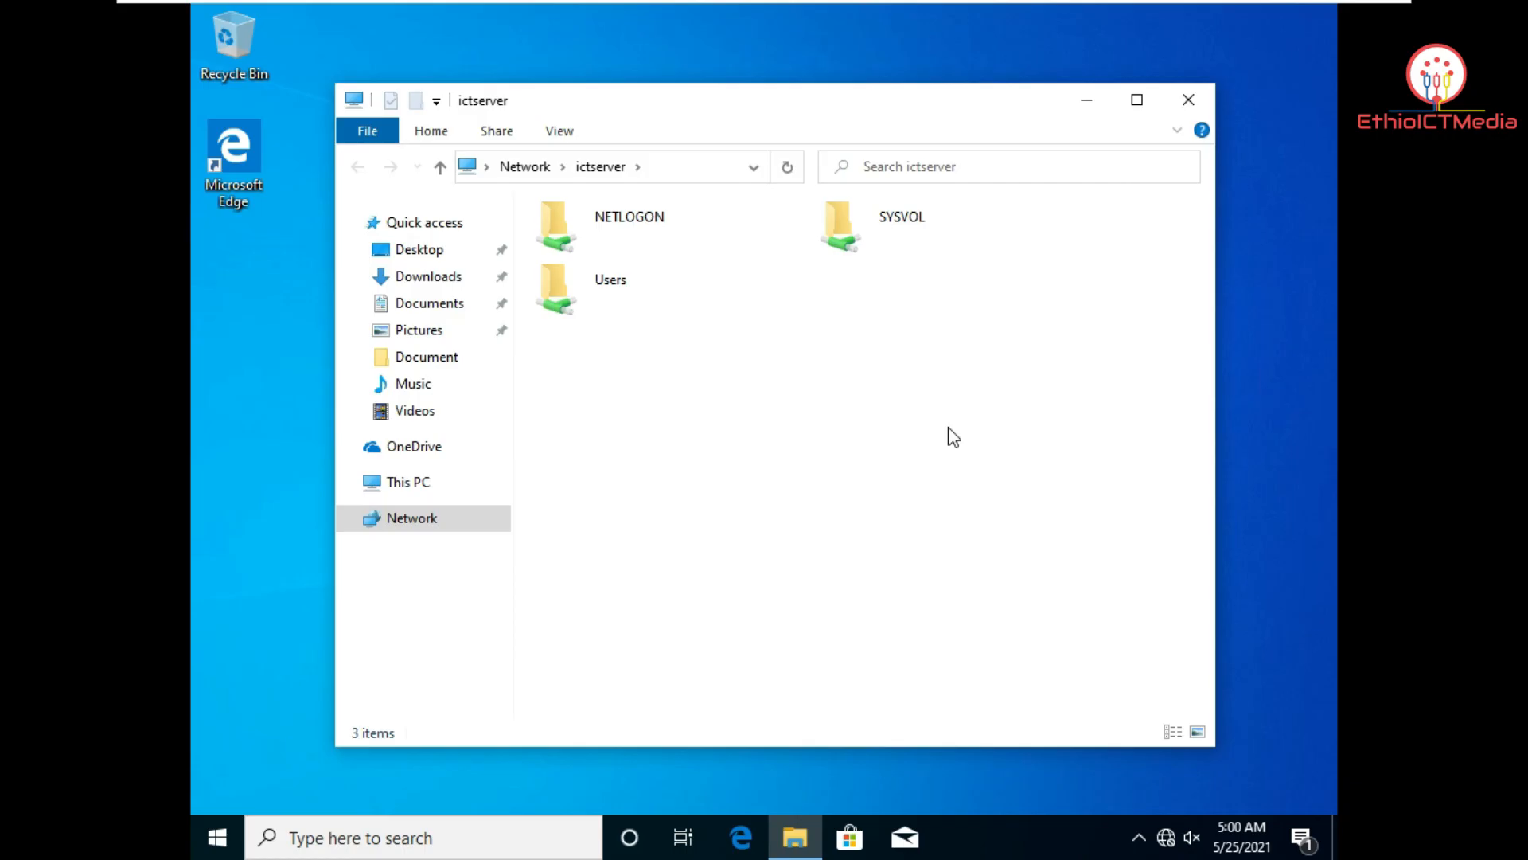
Step: View 123 via Users > Administrator.ICTSERVER > Desktop > Document, close it, and switch to Windows Server 2012
double_click(576, 284)
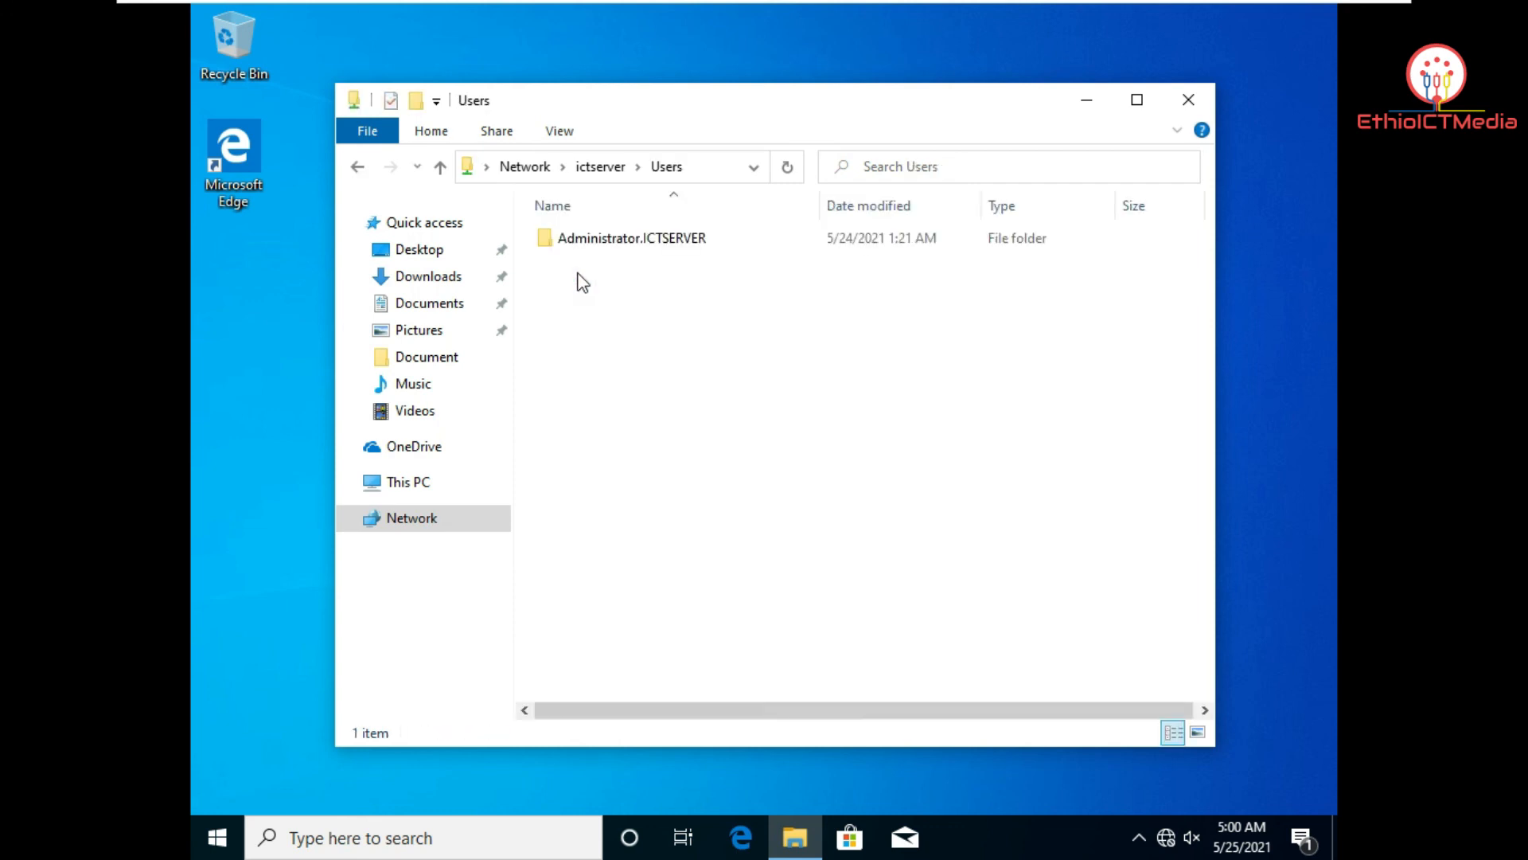
double_click(628, 240)
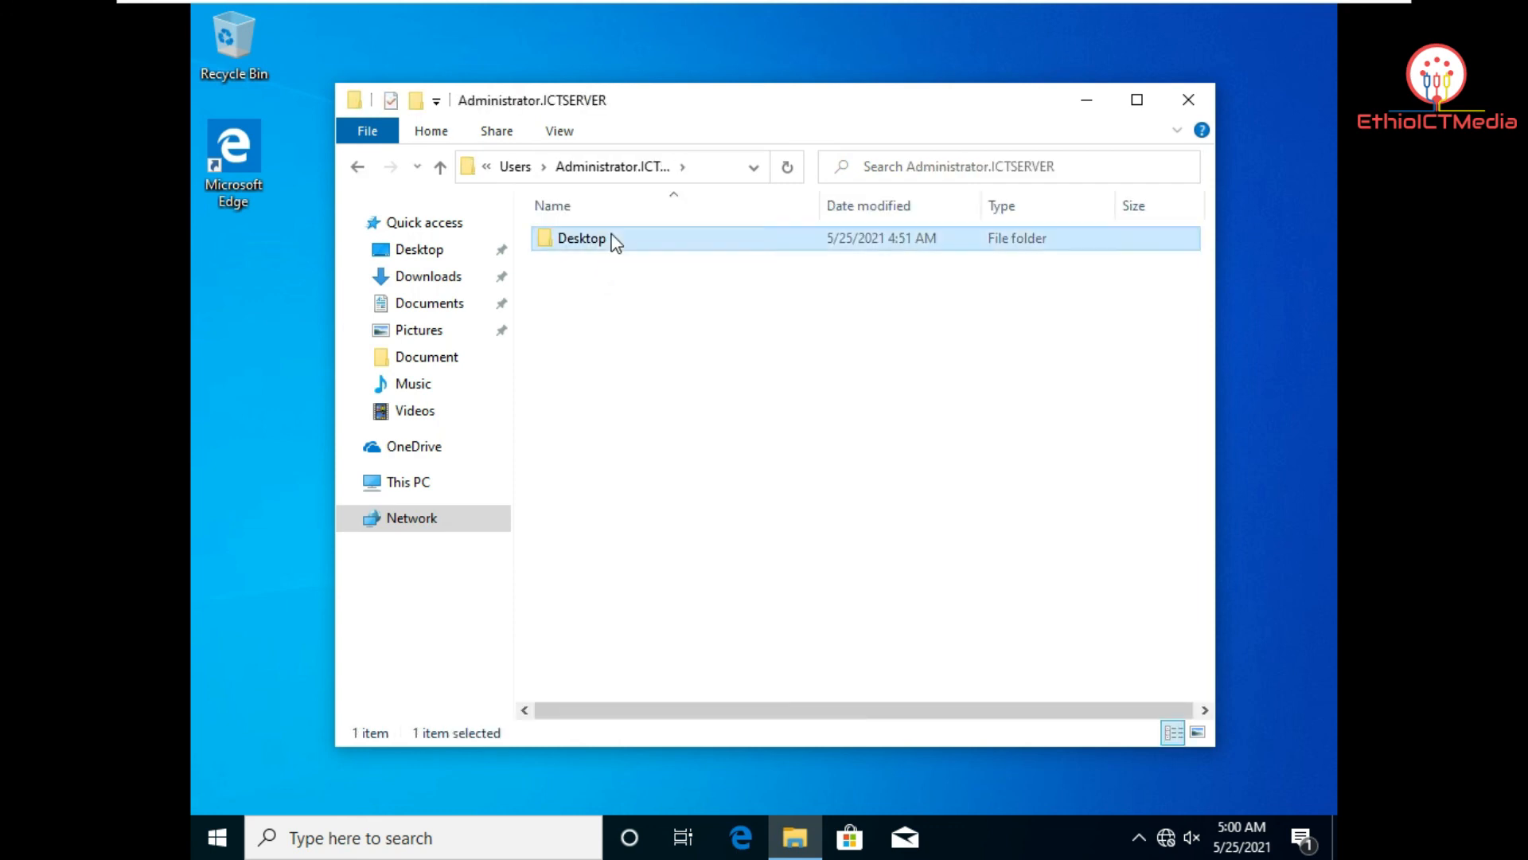
double_click(614, 242)
double_click(661, 239)
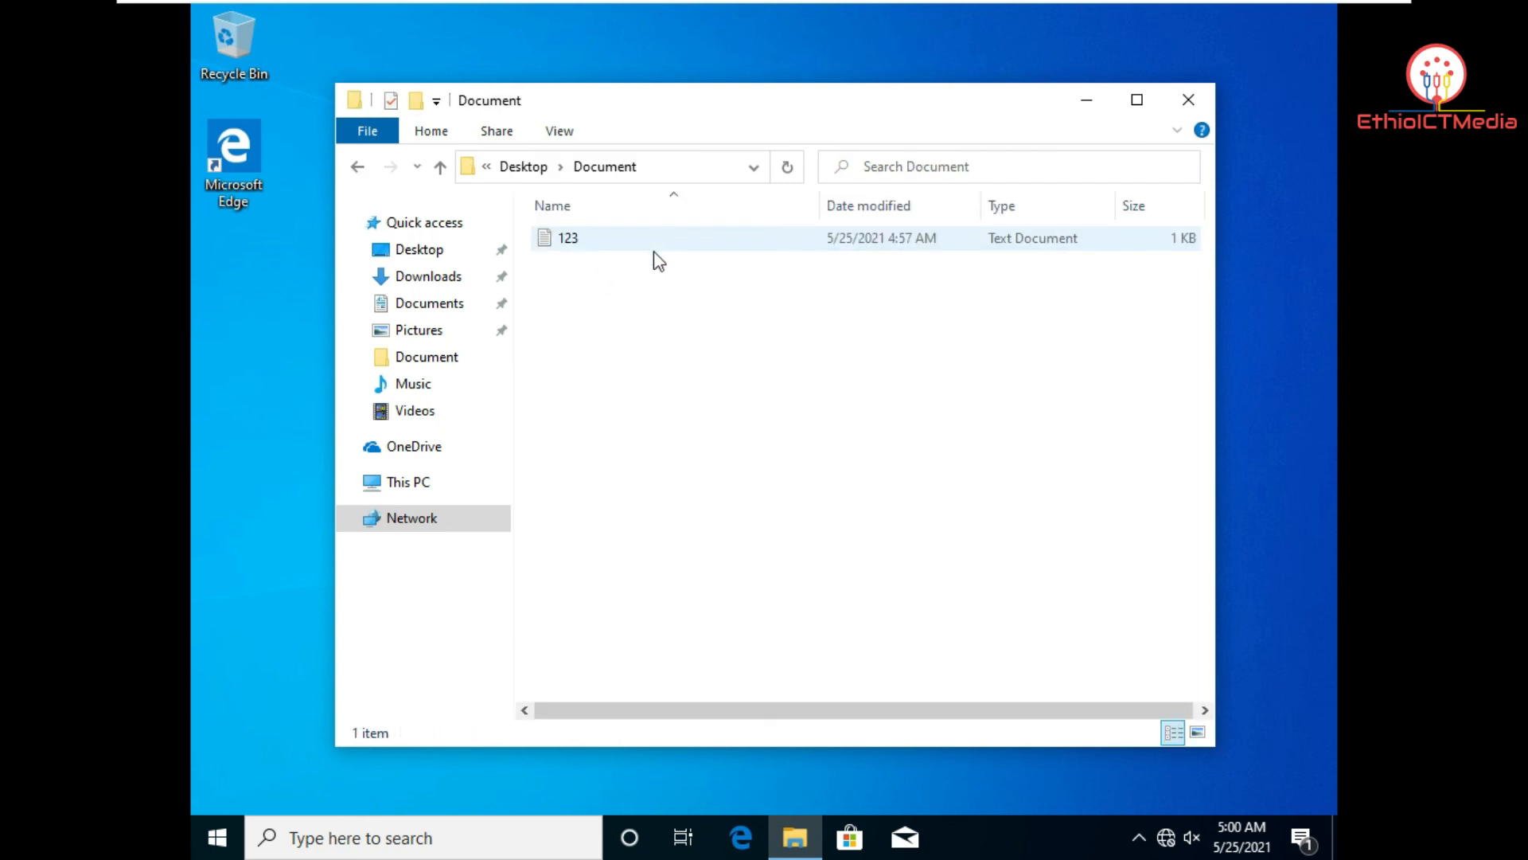
double_click(661, 239)
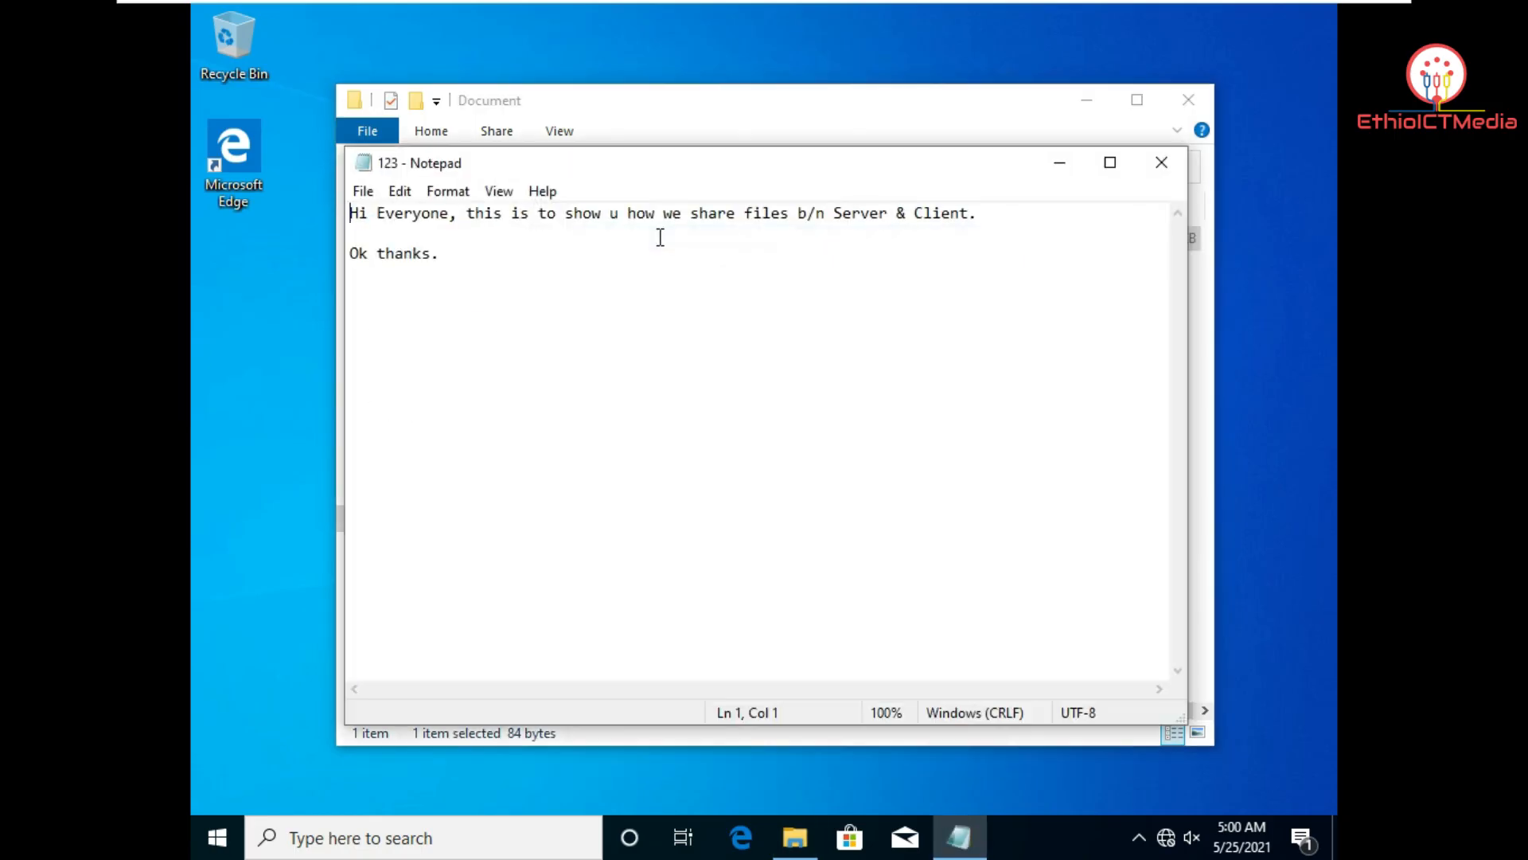
left_click(1161, 164)
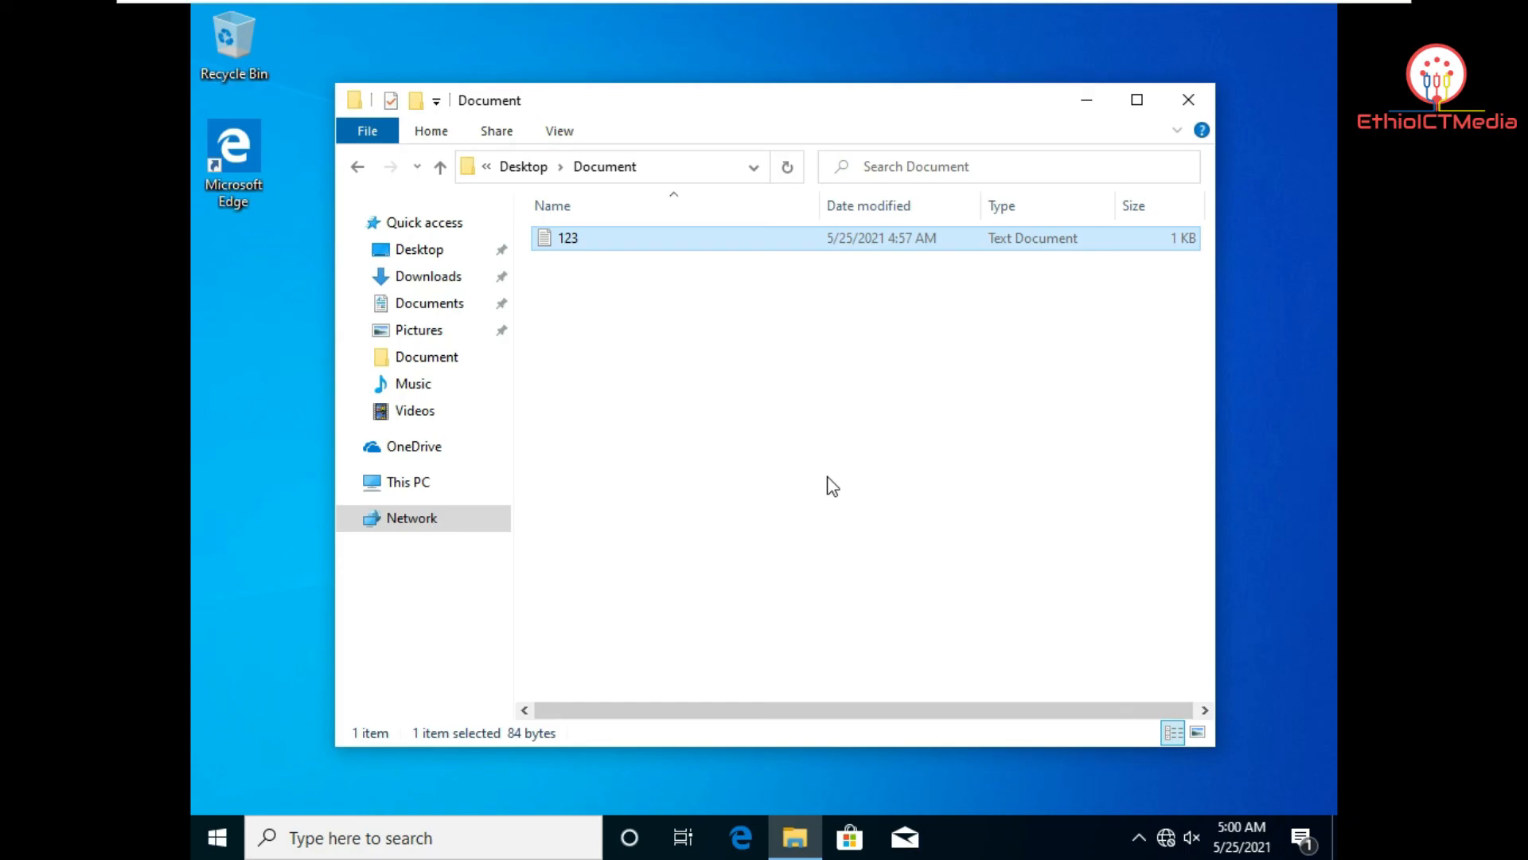
mouse_move(778, 10)
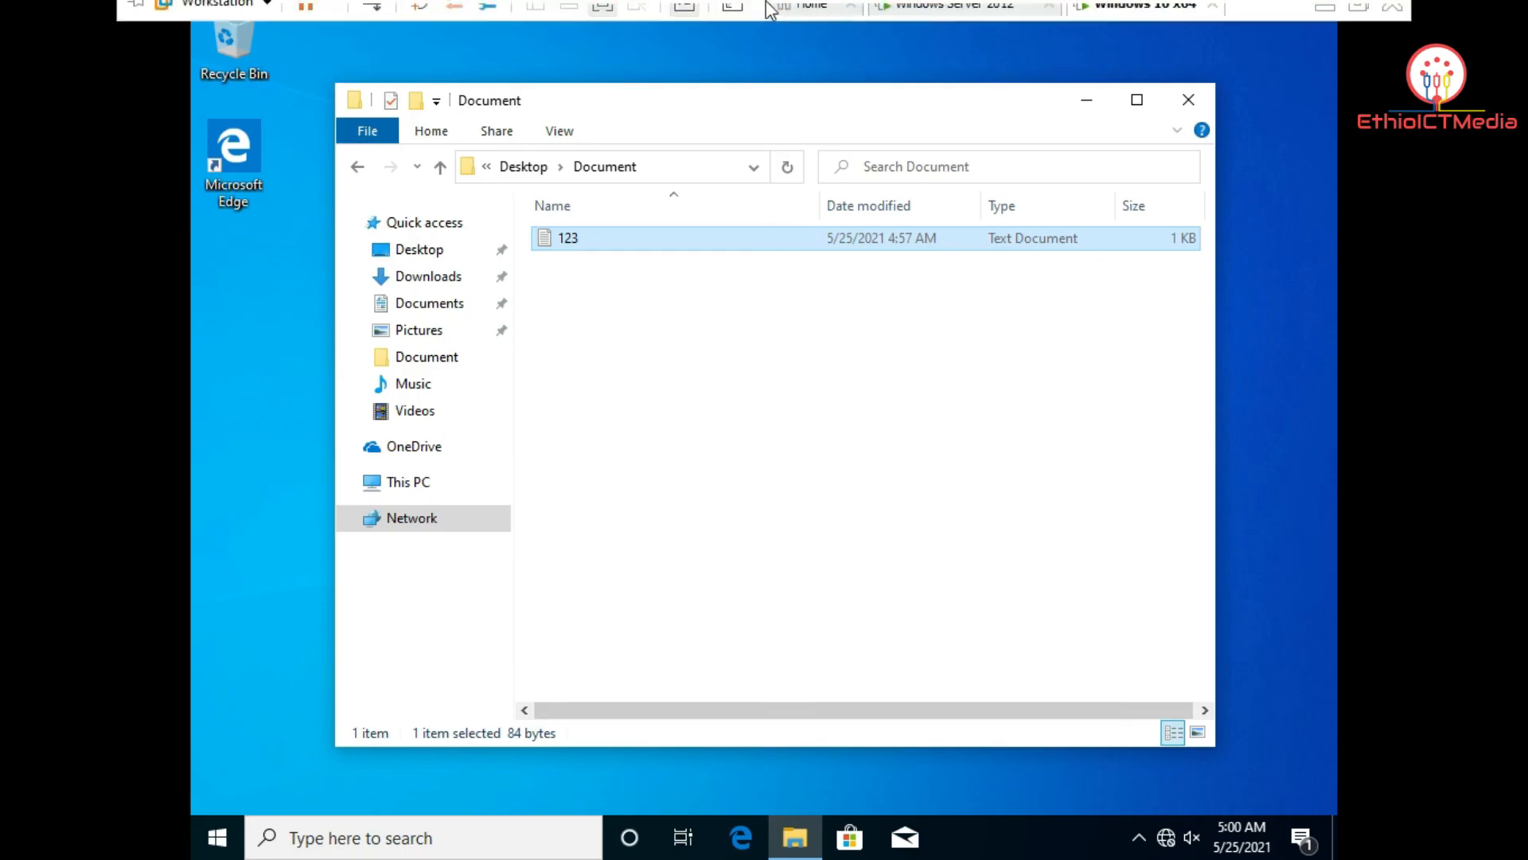
left_click(950, 16)
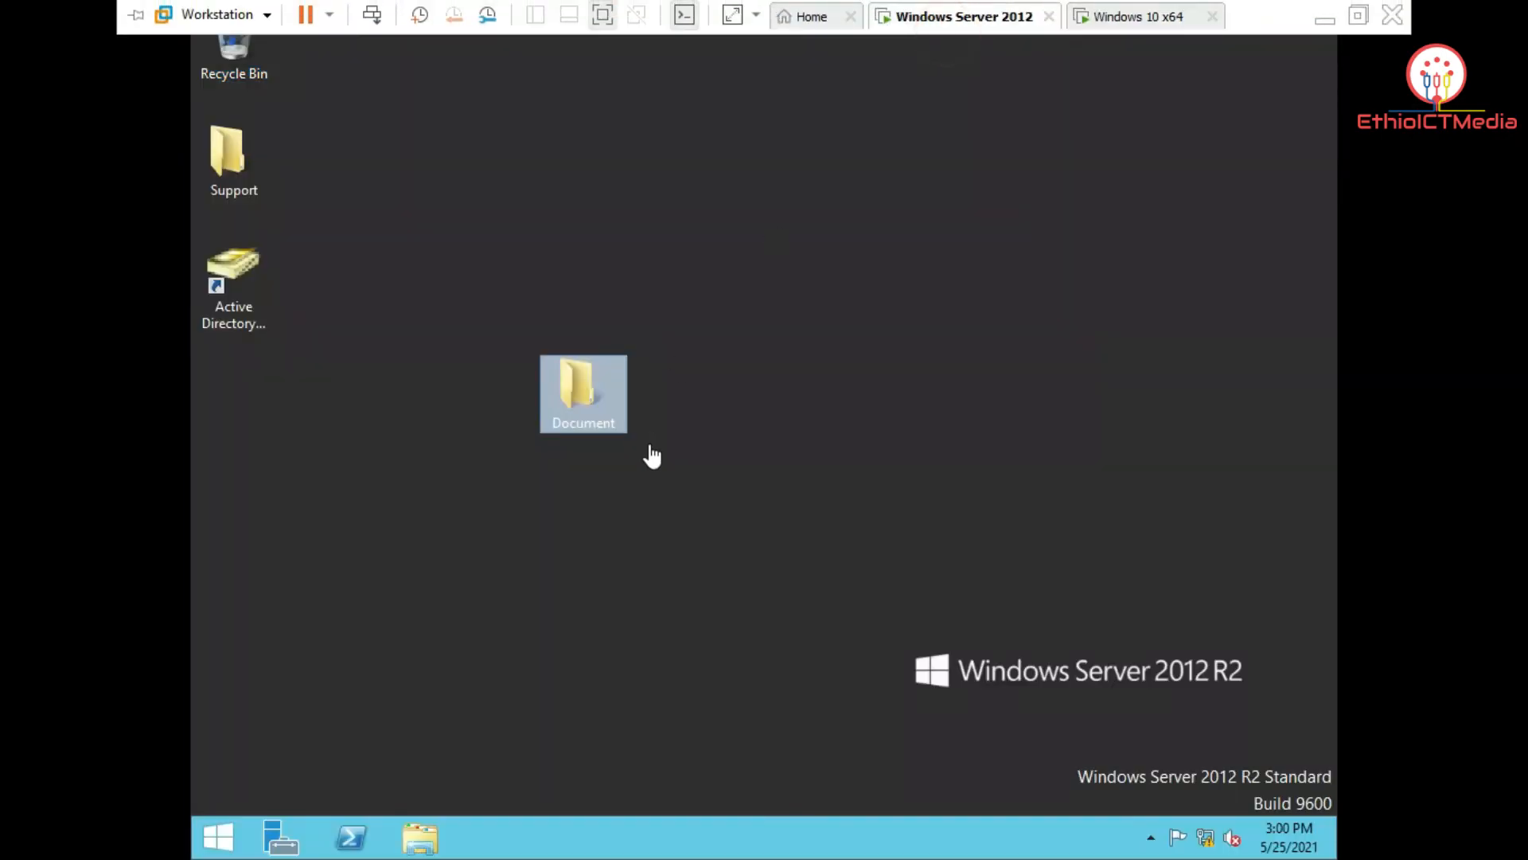